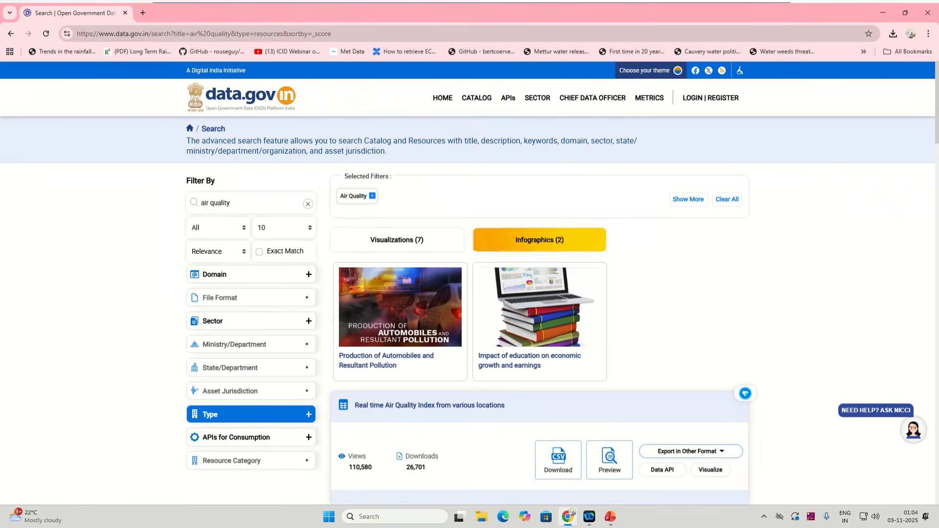
# Step: Open the 'Real time Air Quality Index from various locations' resource page from the search results
pyautogui.scroll(-3, 398, 391)
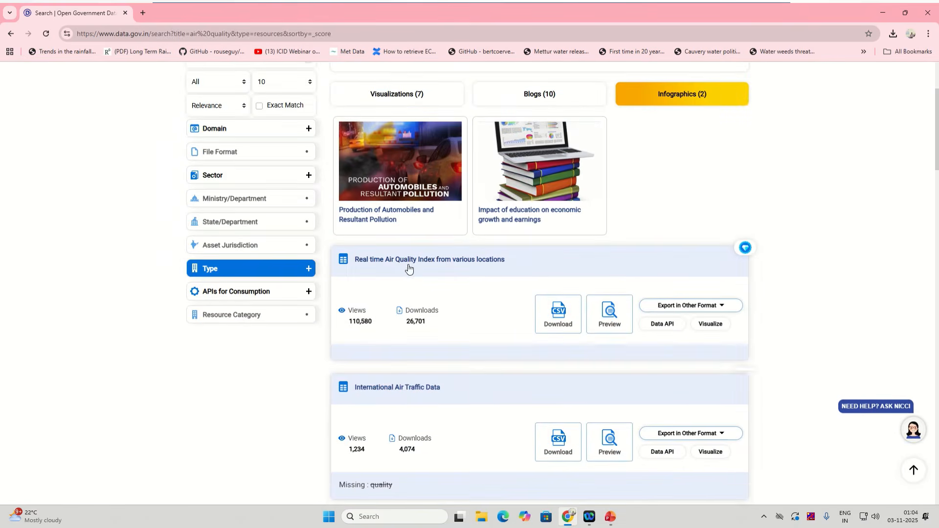
pyautogui.scroll(3, 356, 232)
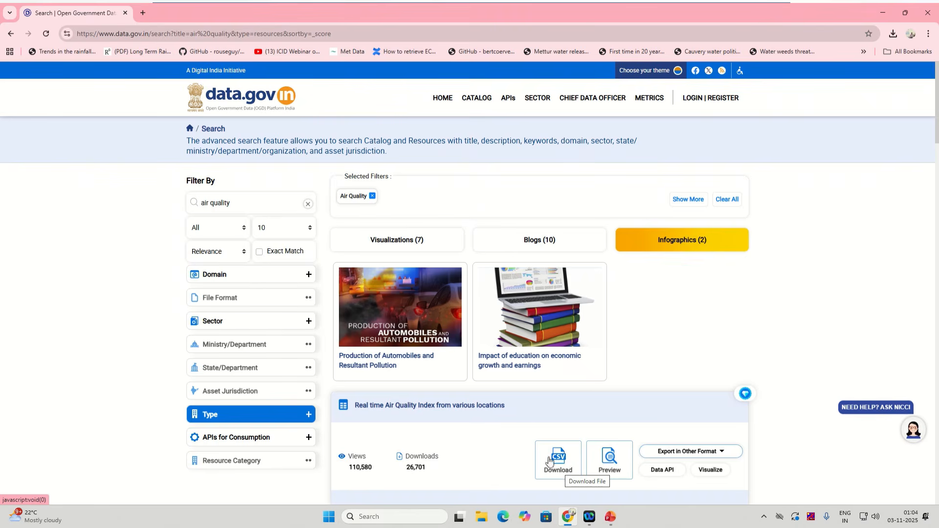
pyautogui.click(490, 415)
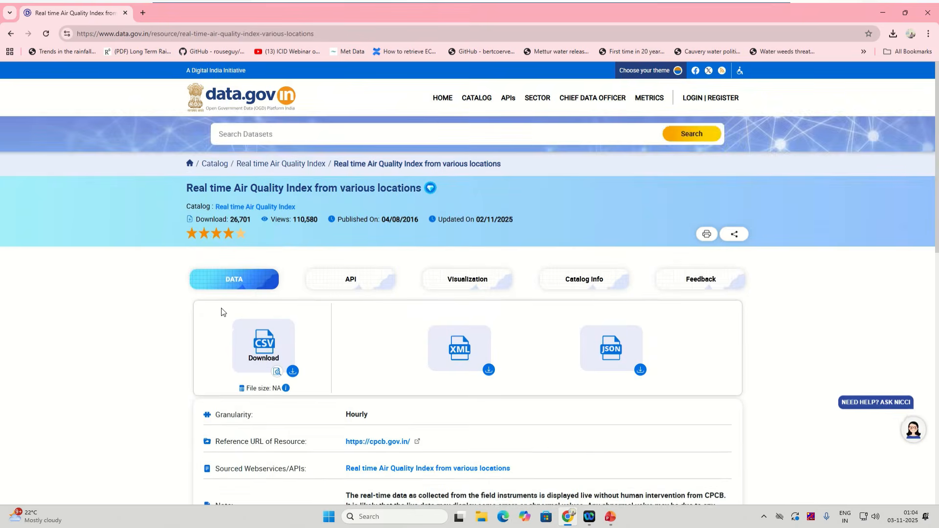
# Step: Start the CSV download of the real-time air quality dataset to bring up the Download purpose form
pyautogui.scroll(-2, 223, 333)
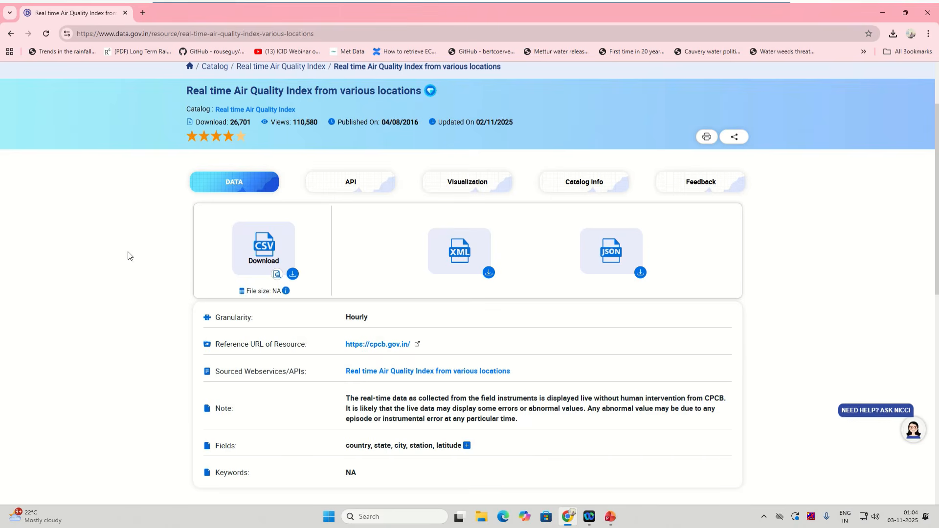
pyautogui.click(286, 260)
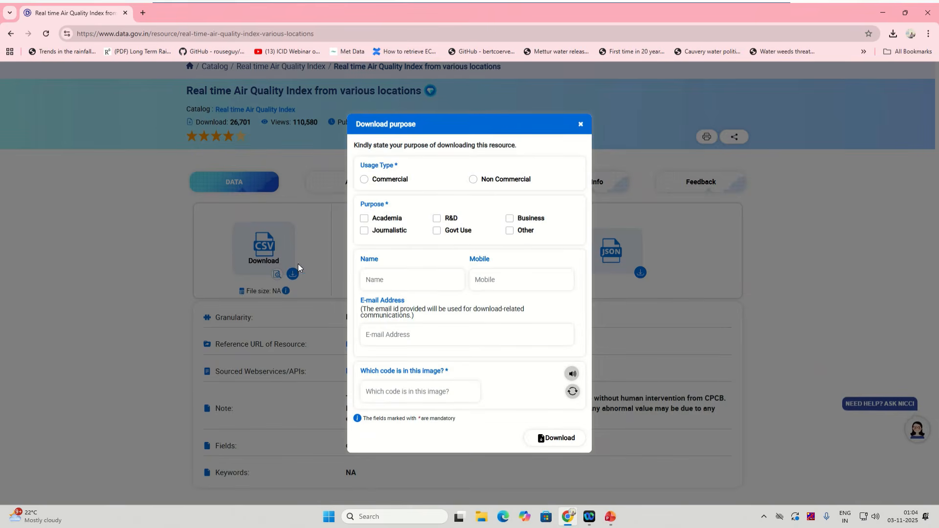
# Step: Declare Non Commercial use with Academia as purpose, and autofill the name and e-mail fields
pyautogui.click(473, 179)
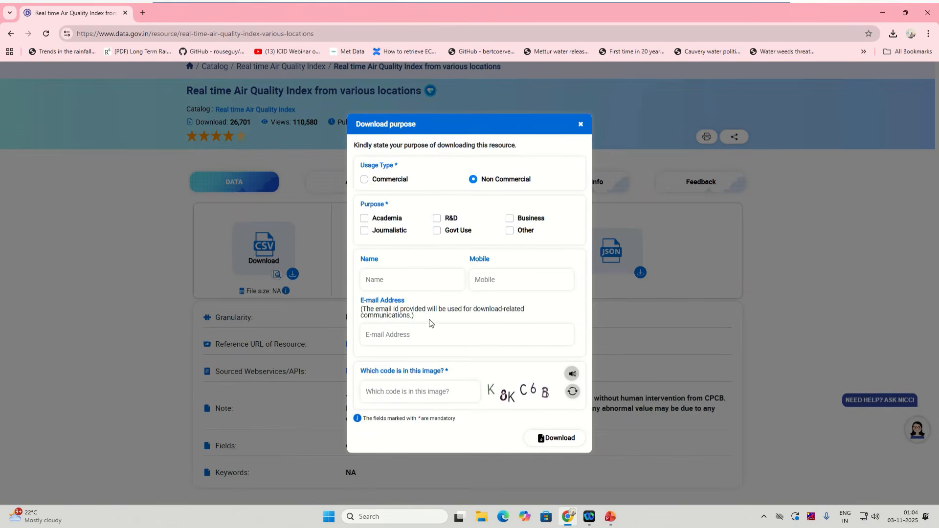
pyautogui.click(364, 218)
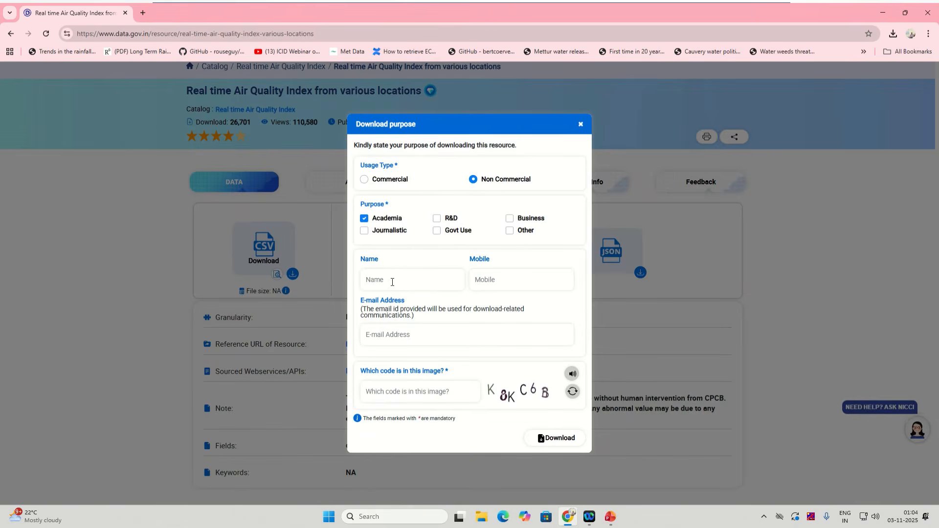
pyautogui.click(393, 283)
pyautogui.click(430, 307)
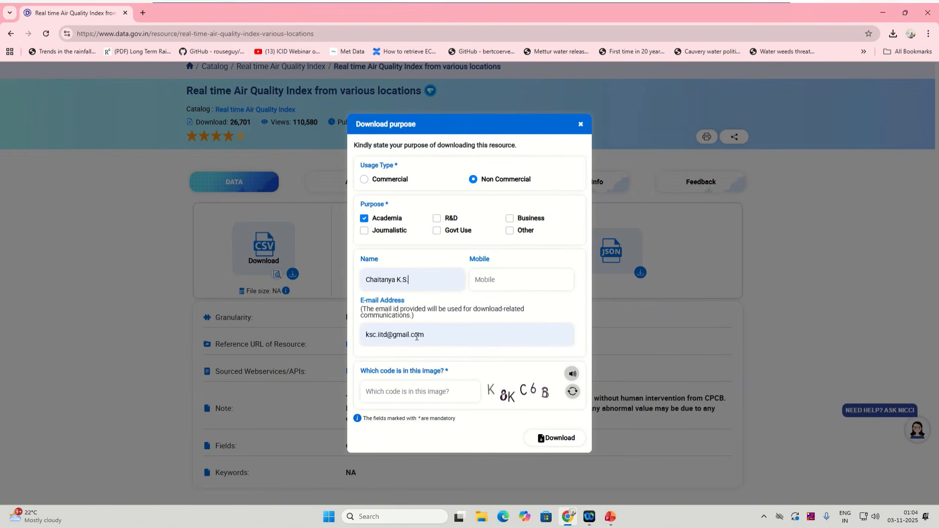
pyautogui.write('.')
# Step: Enter the mobile number and the captcha code, then submit to download the CSV
pyautogui.click(483, 279)
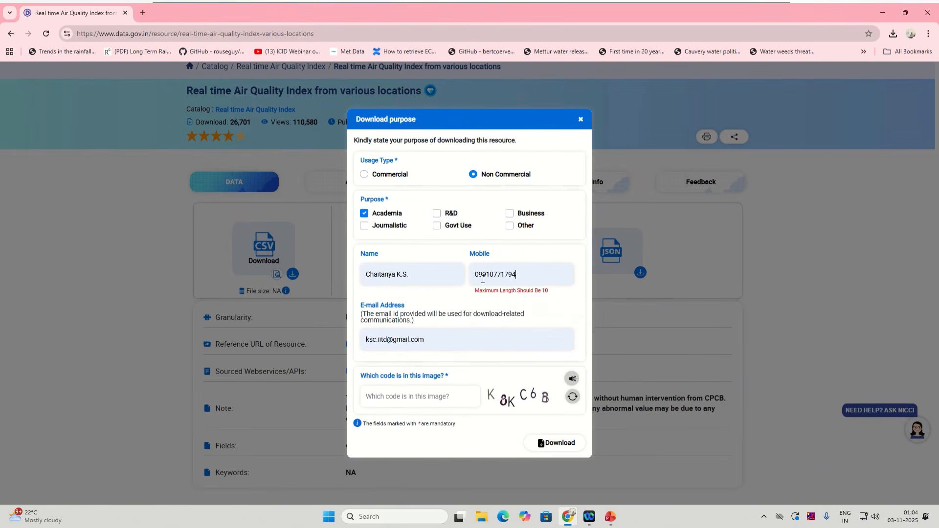
pyautogui.click(479, 279)
pyautogui.press('BackSpace')
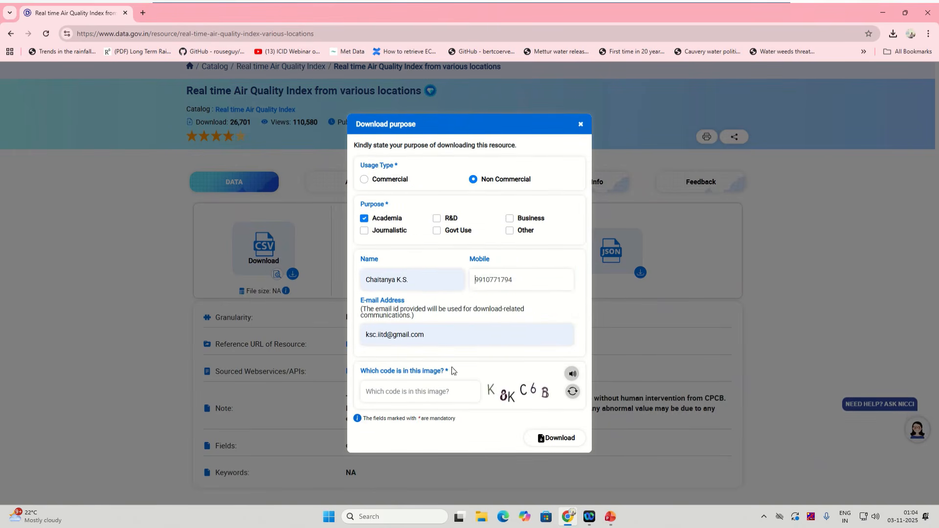
pyautogui.click(427, 392)
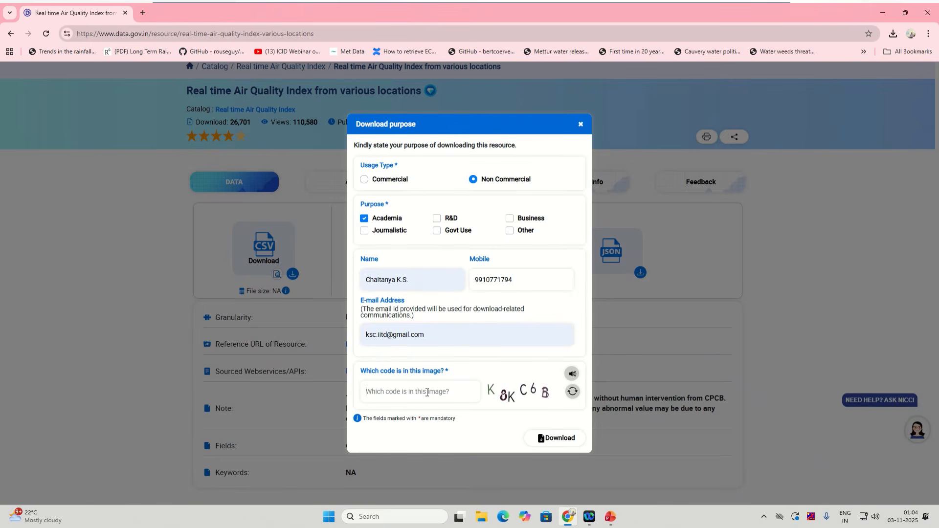
pyautogui.write('K')
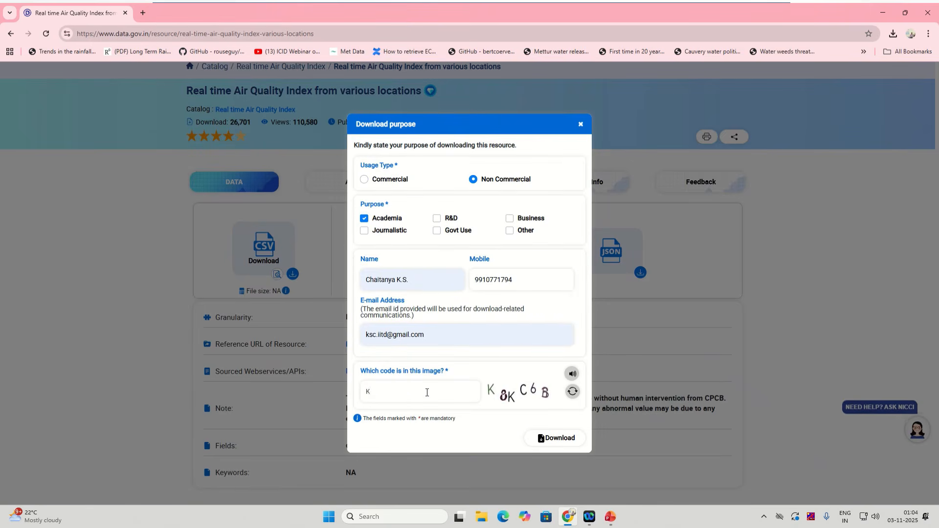
pyautogui.write('8K')
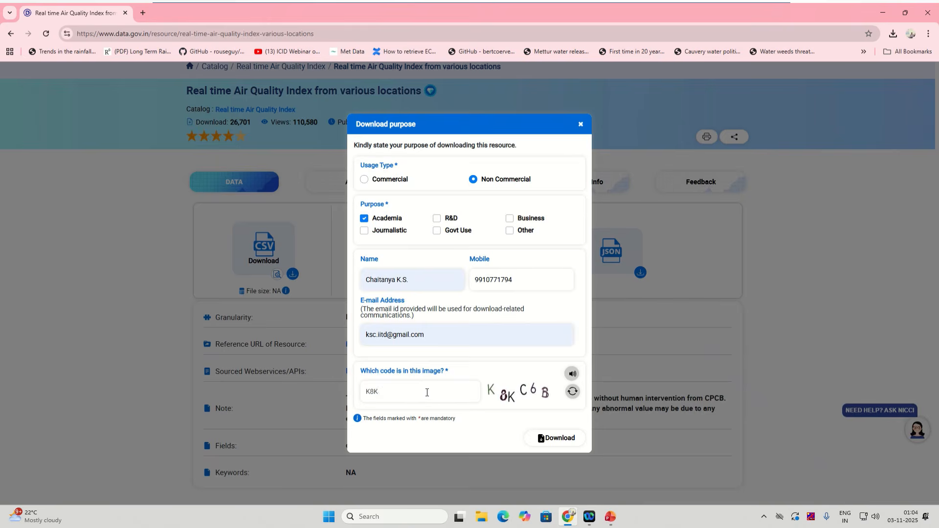
pyautogui.write('C6B')
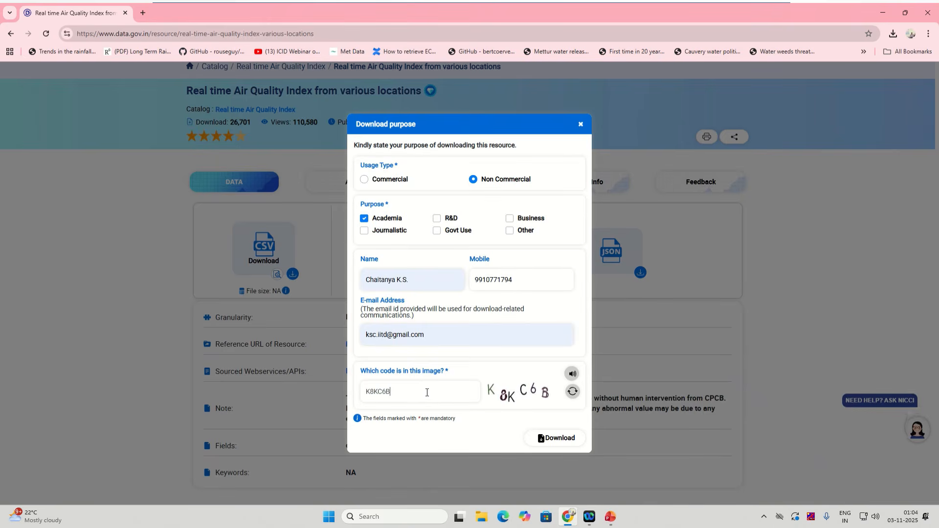
pyautogui.click(556, 441)
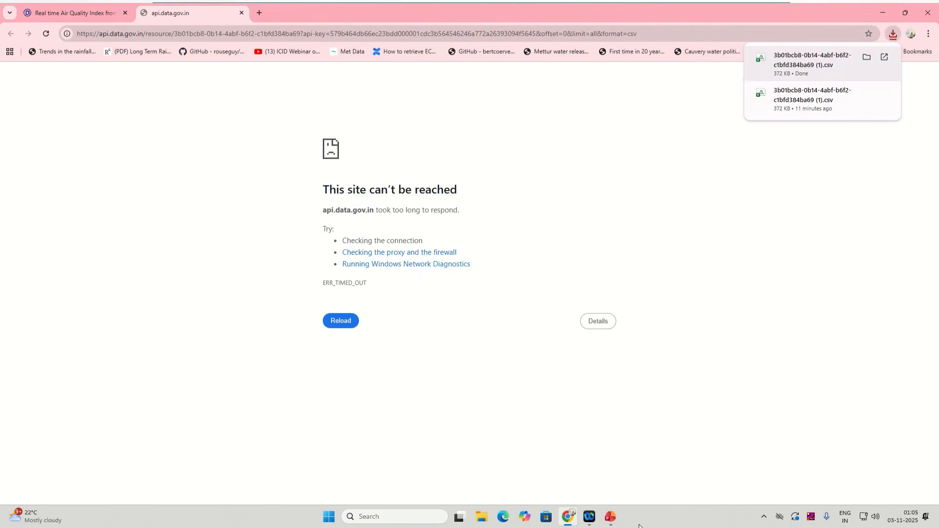
# Step: Open the downloaded air quality CSV in Excel to check it, close it, and minimize Chrome
pyautogui.click(814, 68)
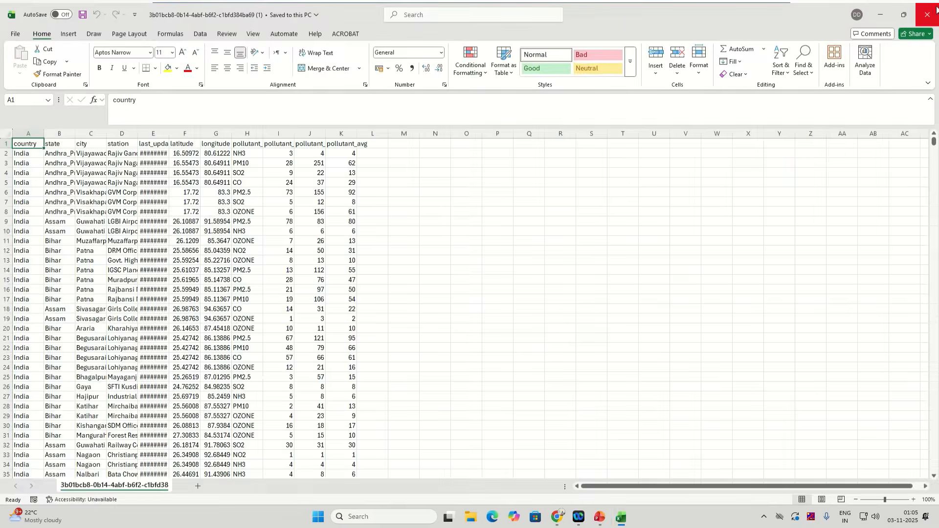
pyautogui.click(928, 15)
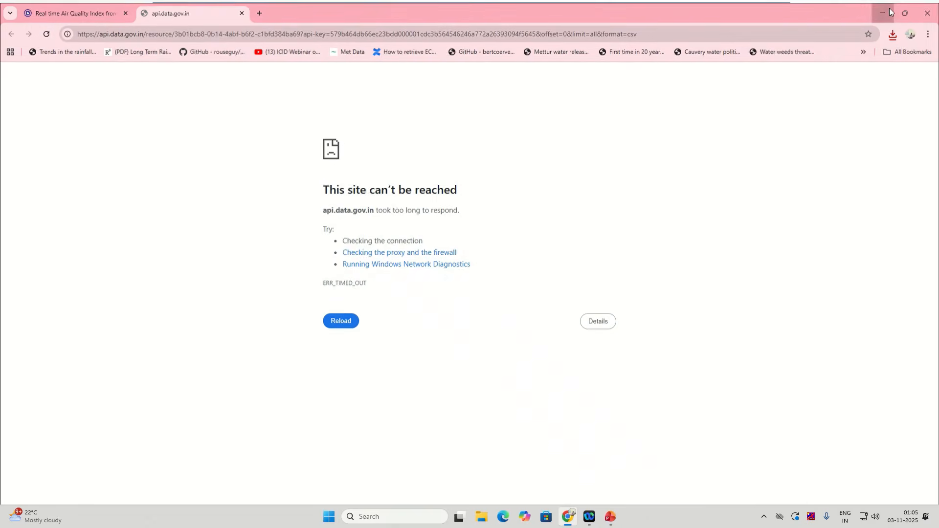
pyautogui.click(890, 7)
pyautogui.click(486, 524)
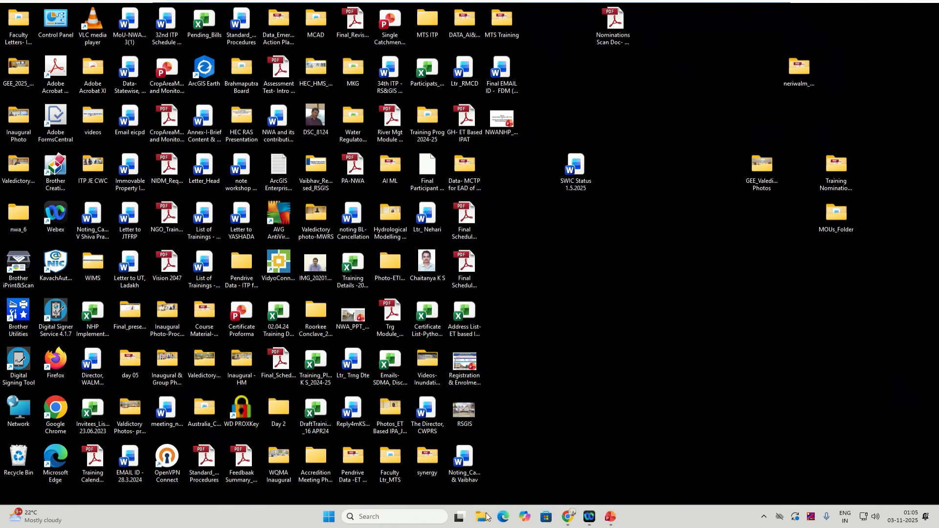
# Step: Open the earlier 360 KB air quality CSV from the Downloads folder in Excel
pyautogui.click(79, 142)
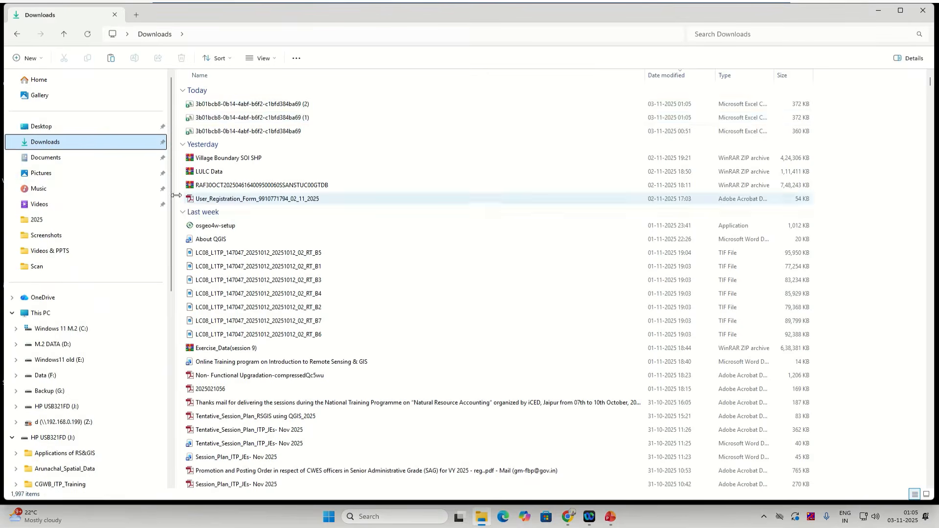
pyautogui.click(284, 131)
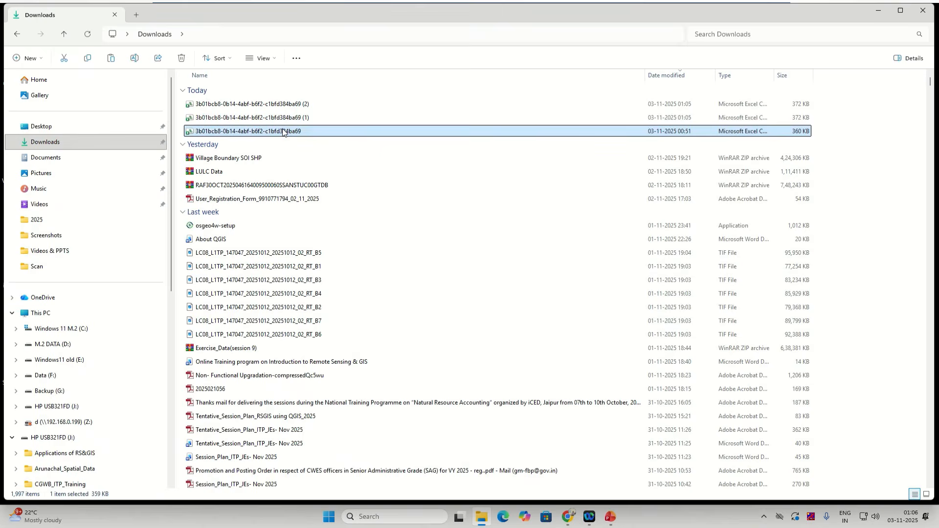
pyautogui.doubleClick(283, 131)
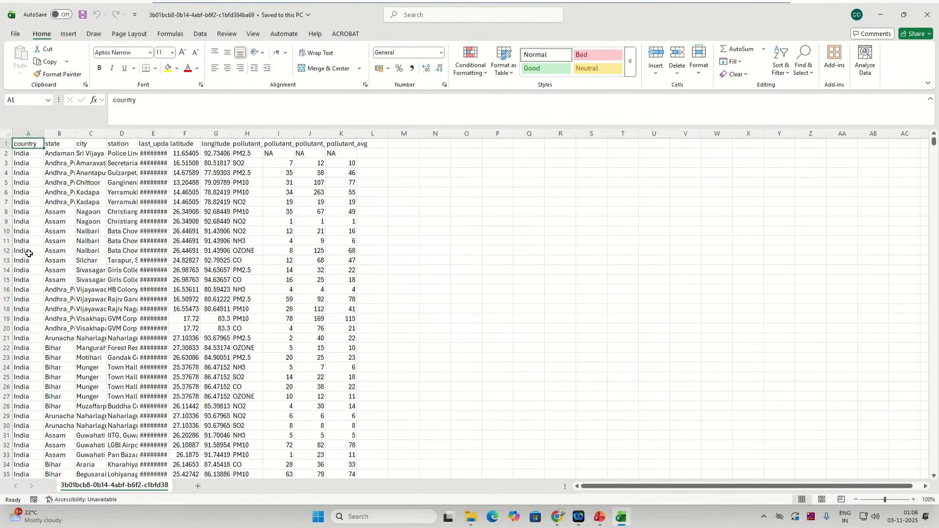
# Step: Widen column A, bold the header row, and widen the station, last_update and latitude columns
pyautogui.moveTo(43, 132); pyautogui.dragTo(50, 132)
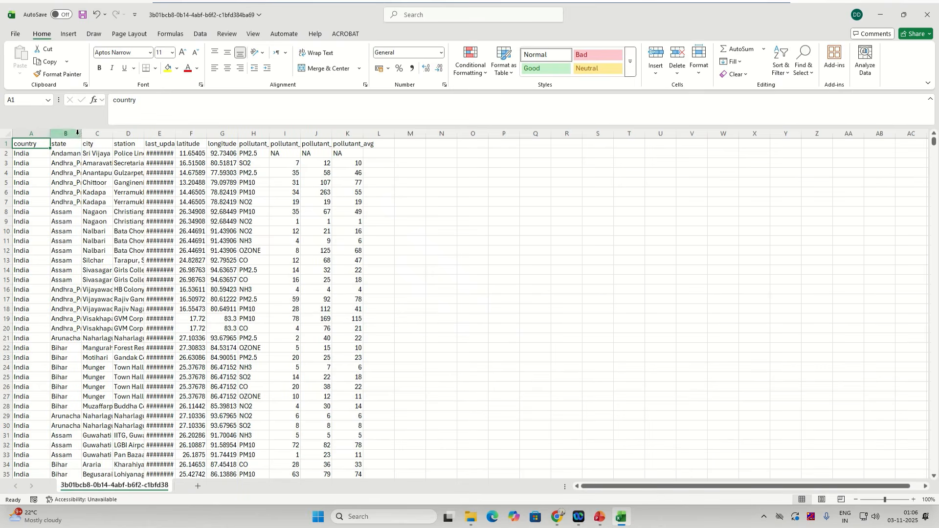
pyautogui.click(6, 144)
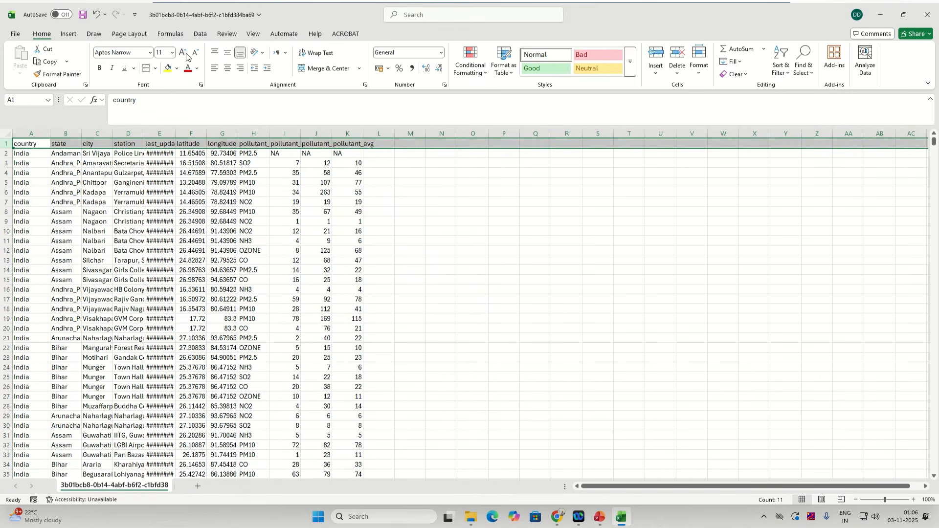
pyautogui.click(97, 69)
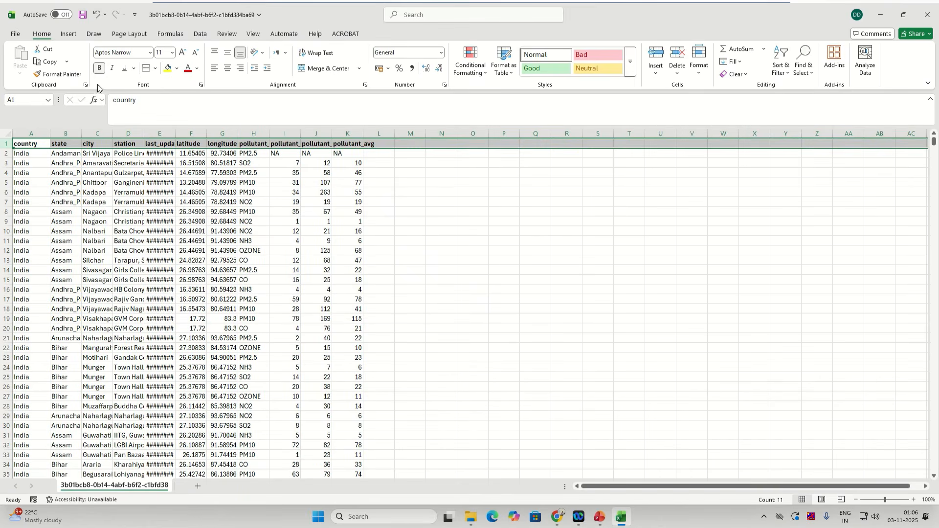
pyautogui.moveTo(175, 134); pyautogui.dragTo(217, 134)
pyautogui.click(211, 142)
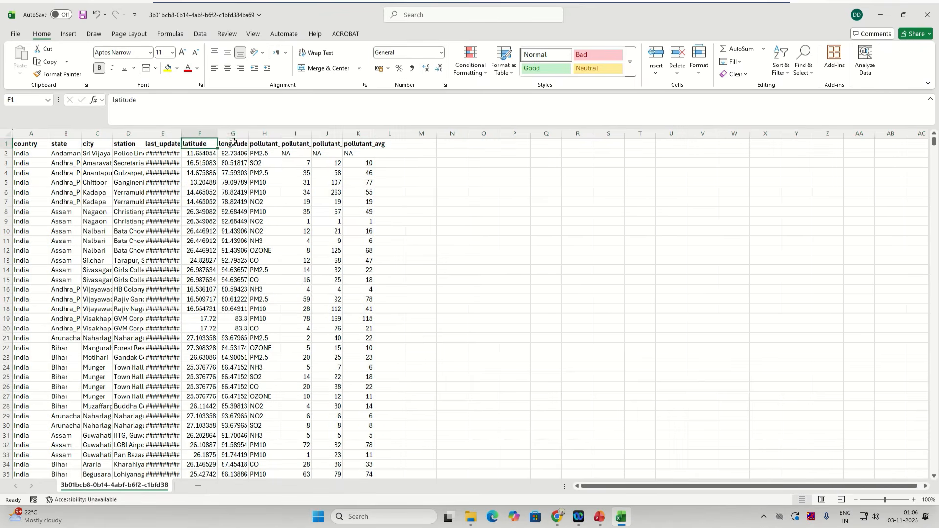
pyautogui.click(233, 143)
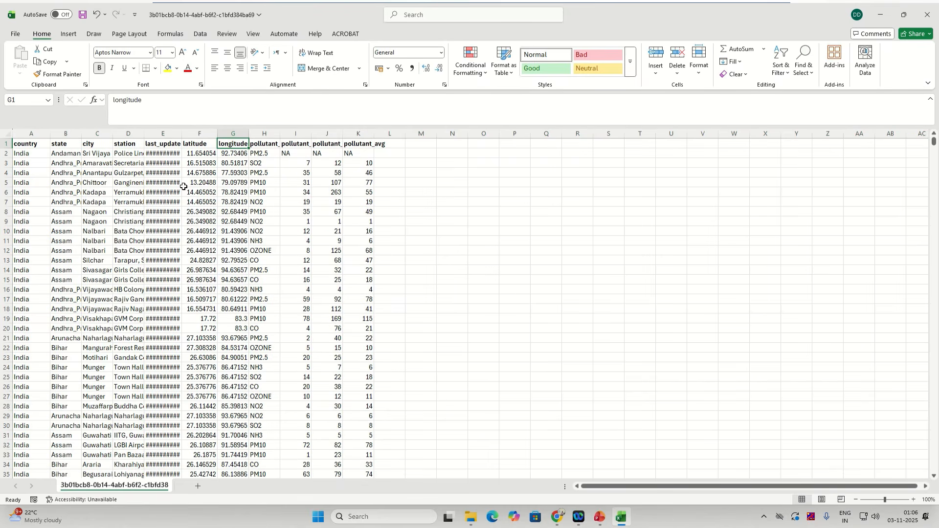
pyautogui.click(128, 134)
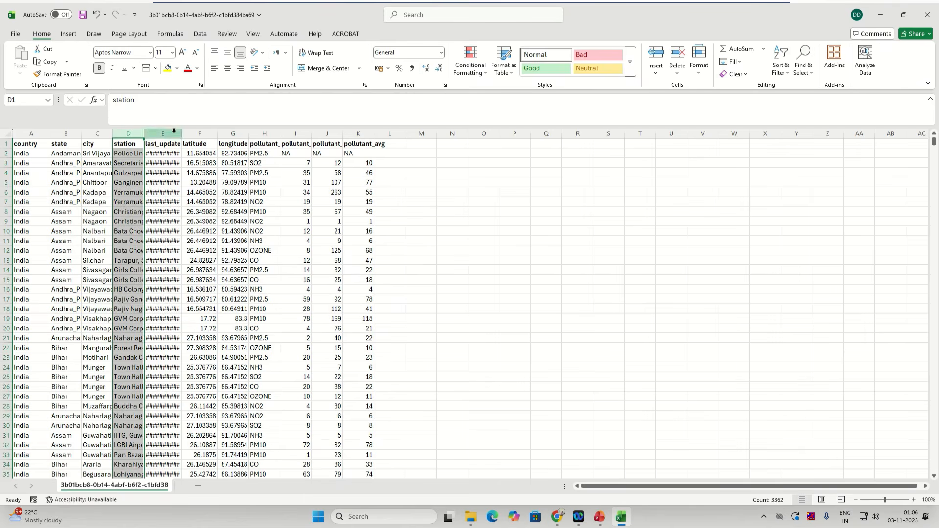
pyautogui.moveTo(182, 134); pyautogui.dragTo(160, 138)
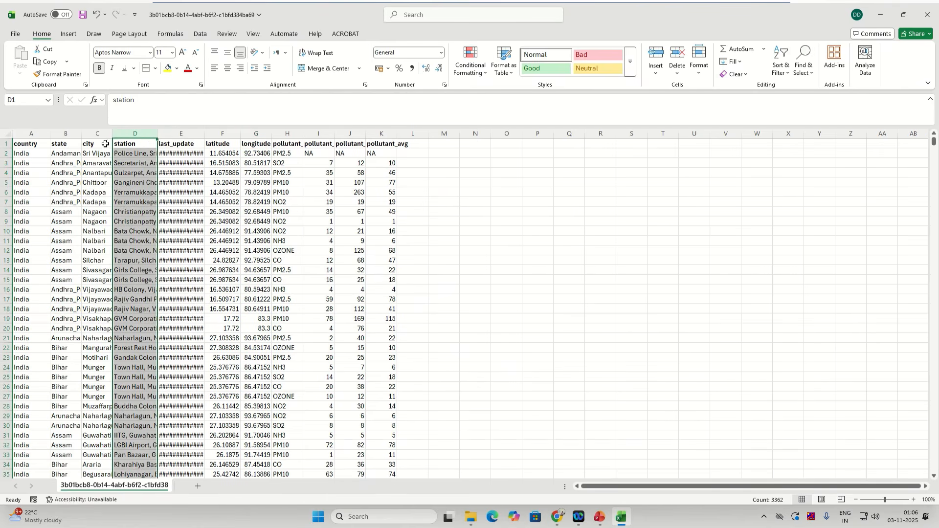
pyautogui.click(76, 154)
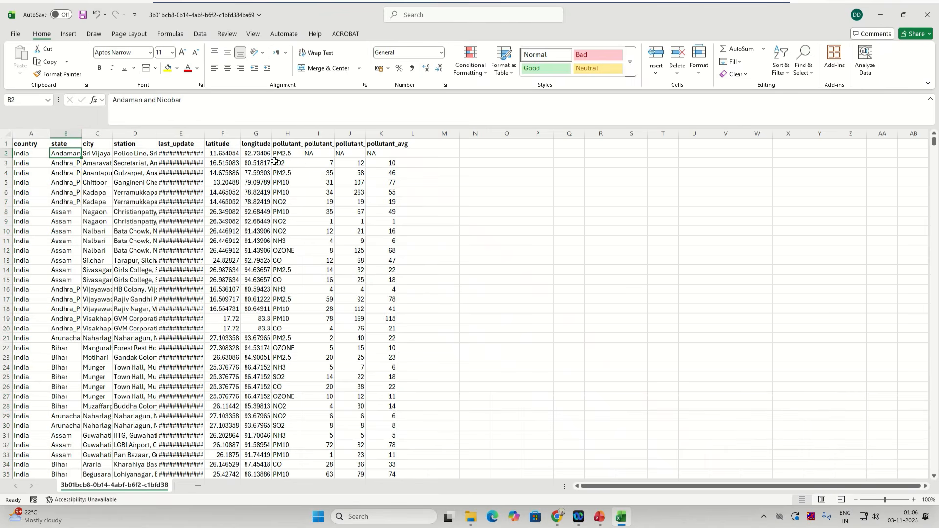
# Step: Widen the pollutant_id, pollutant_min and last_update columns so their contents and dates show fully
pyautogui.moveTo(313, 136); pyautogui.dragTo(325, 136)
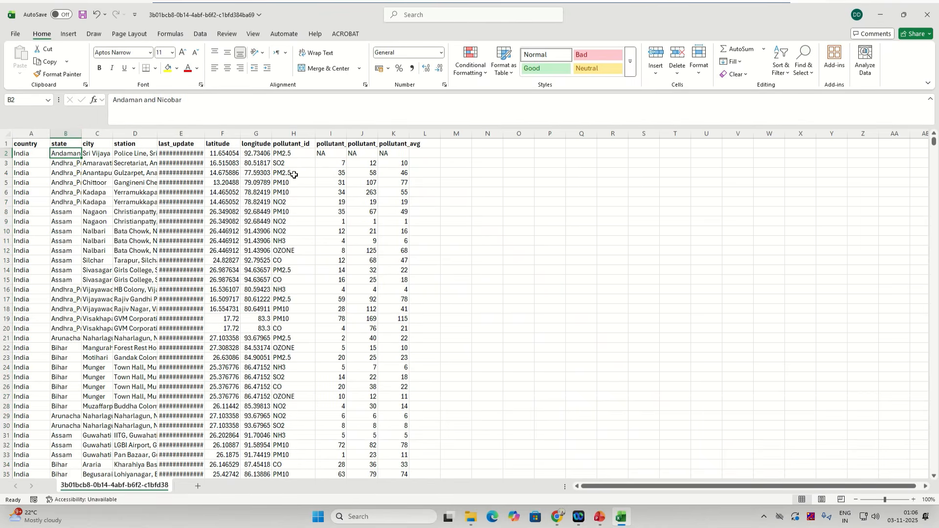
pyautogui.click(293, 191)
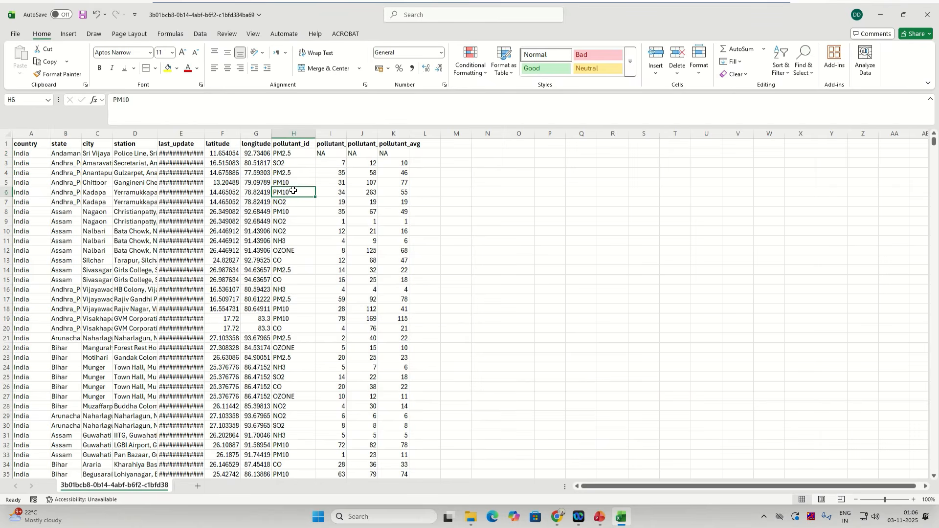
pyautogui.click(289, 163)
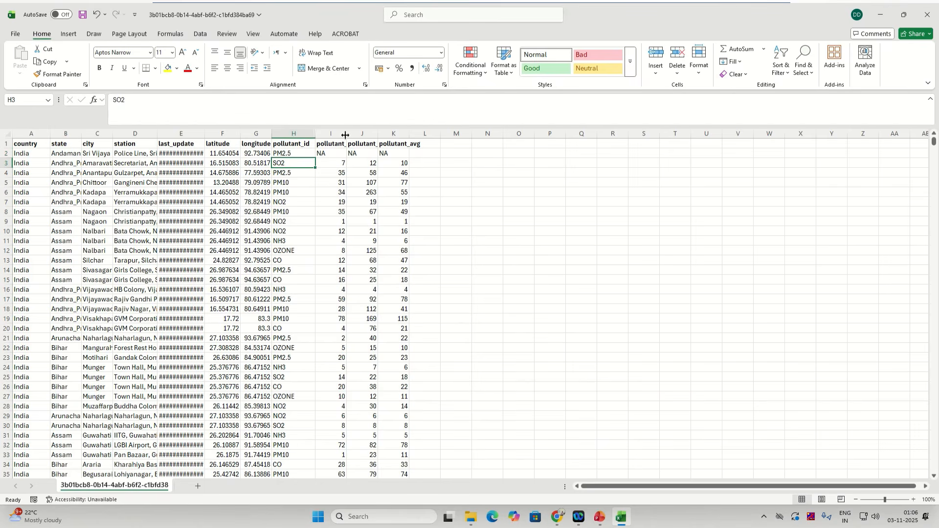
pyautogui.moveTo(347, 132); pyautogui.dragTo(362, 133)
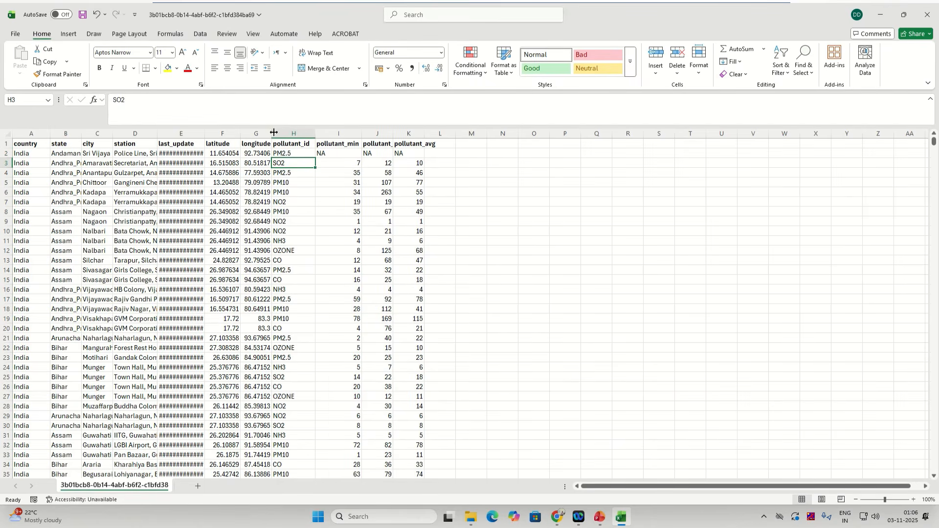
pyautogui.moveTo(205, 133); pyautogui.dragTo(216, 134)
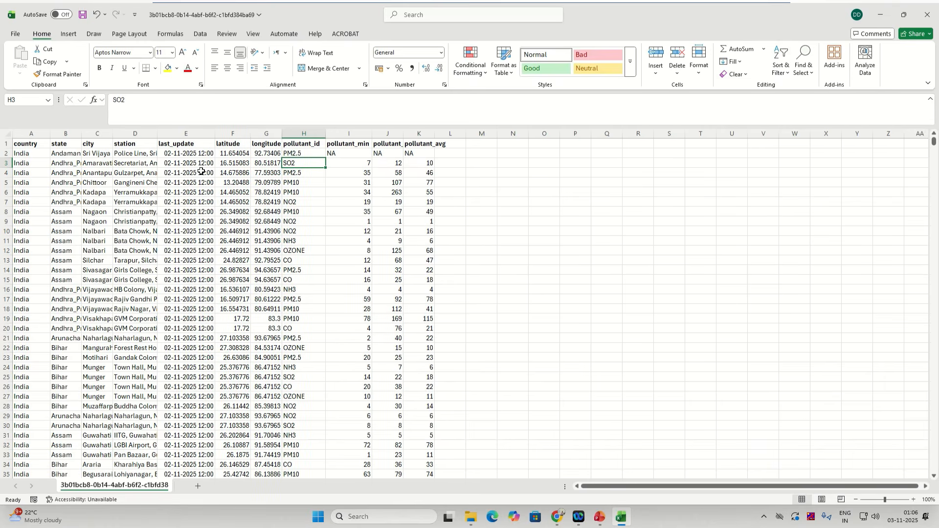
# Step: Widen column J so the pollutant_max header shows, and scroll through the sheet to its end and back
pyautogui.click(338, 163)
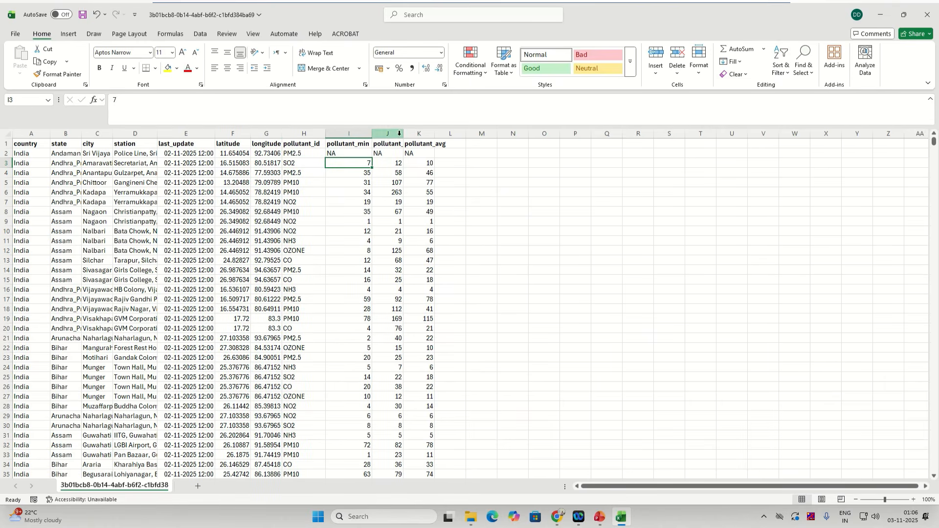
pyautogui.moveTo(403, 133); pyautogui.dragTo(464, 137)
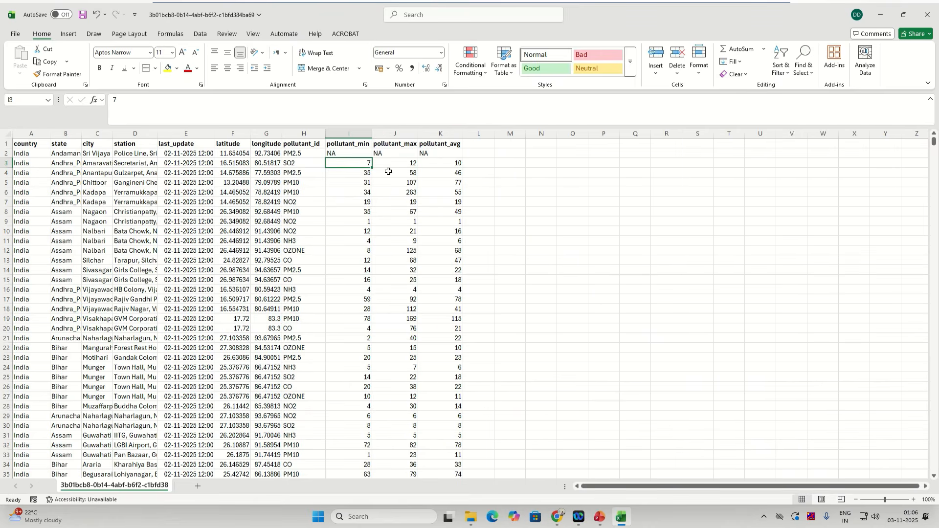
pyautogui.click(334, 154)
pyautogui.moveTo(935, 142); pyautogui.dragTo(937, 504)
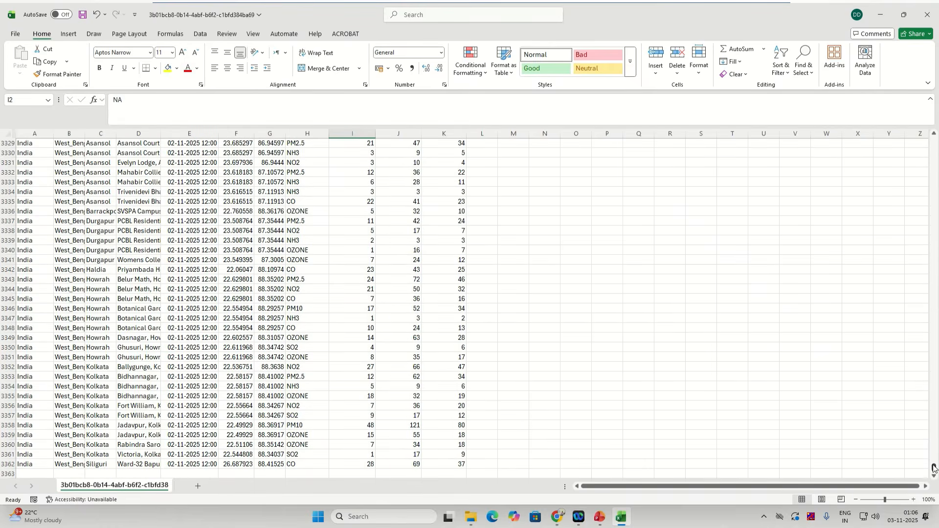
pyautogui.moveTo(935, 471); pyautogui.dragTo(934, 141)
# Step: Widen the station column to show full station names, and check the NO2, NH3, OZONE, PM10, PM2.5 entries
pyautogui.click(95, 230)
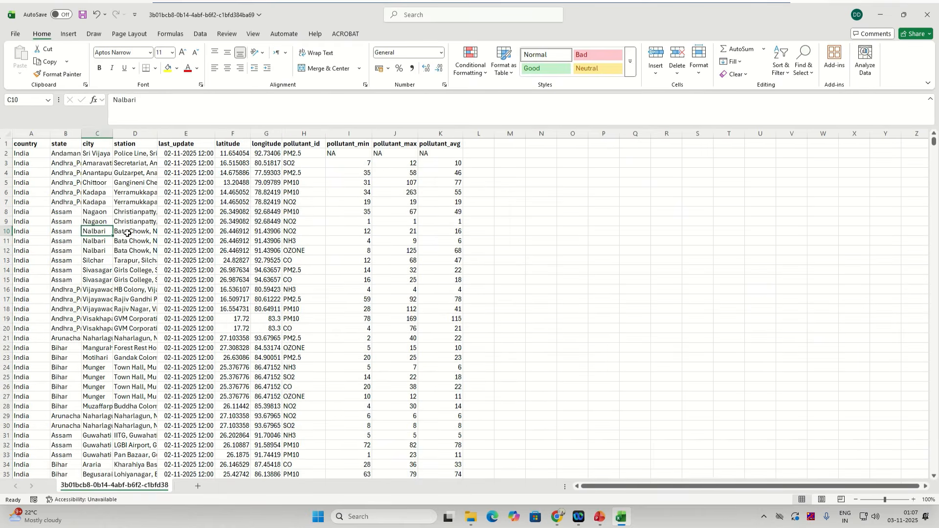
pyautogui.moveTo(133, 232); pyautogui.dragTo(133, 250)
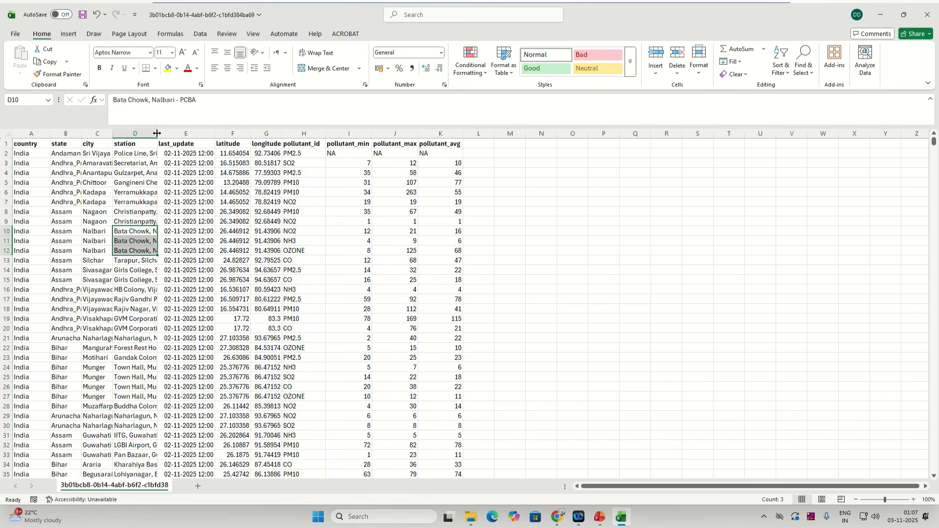
pyautogui.moveTo(158, 133); pyautogui.dragTo(208, 128)
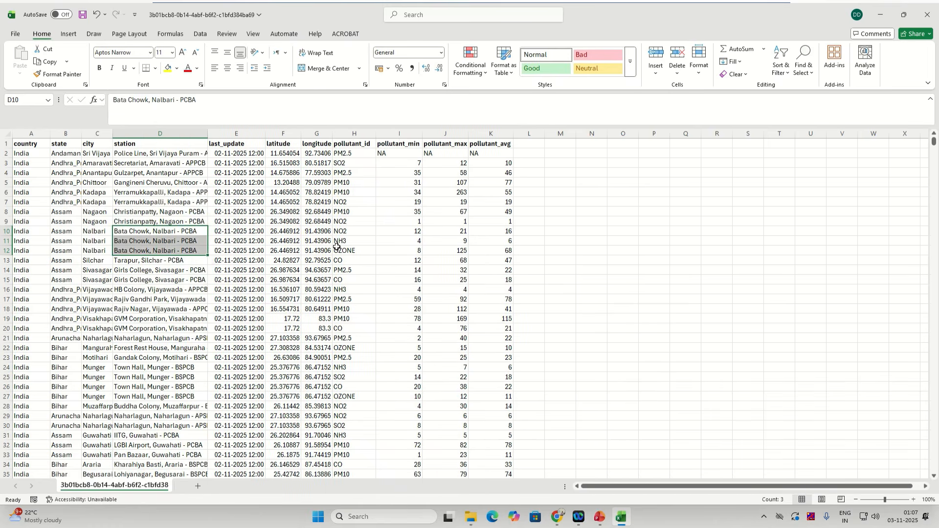
pyautogui.click(345, 232)
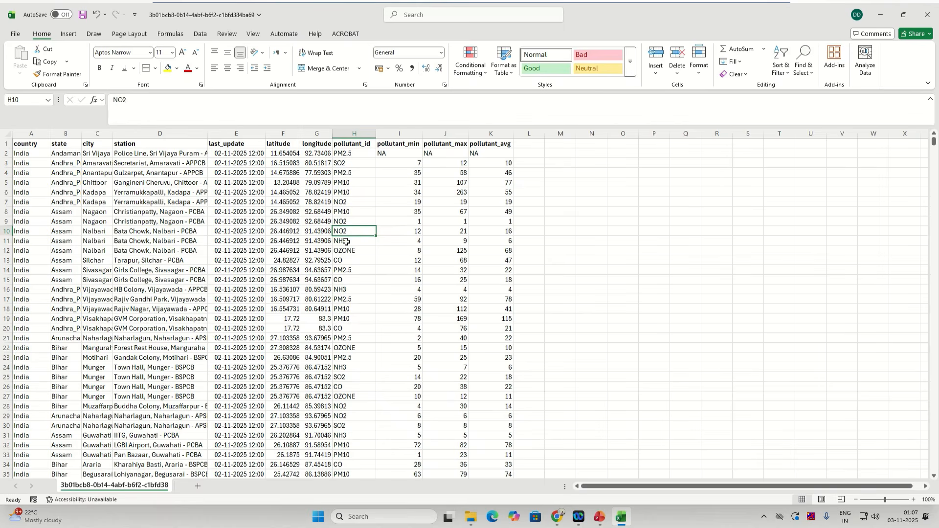
pyautogui.click(347, 242)
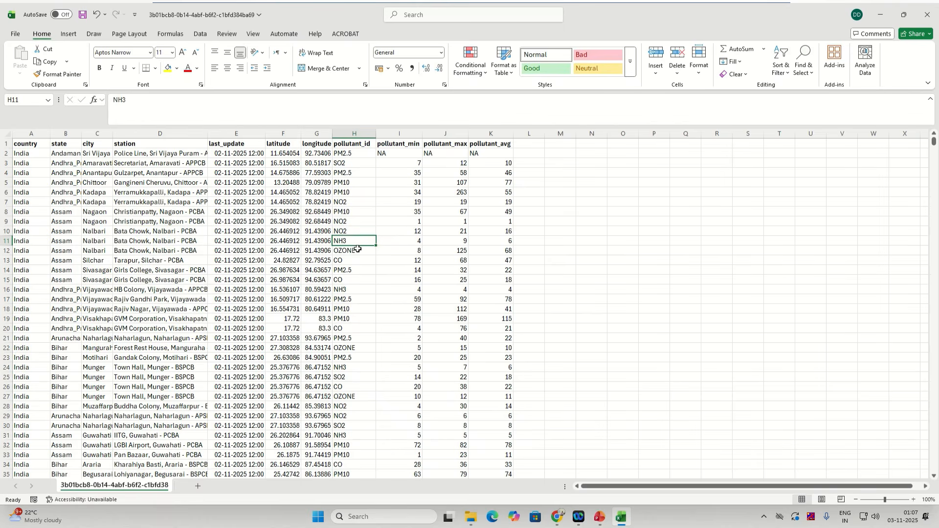
pyautogui.click(358, 249)
pyautogui.click(351, 213)
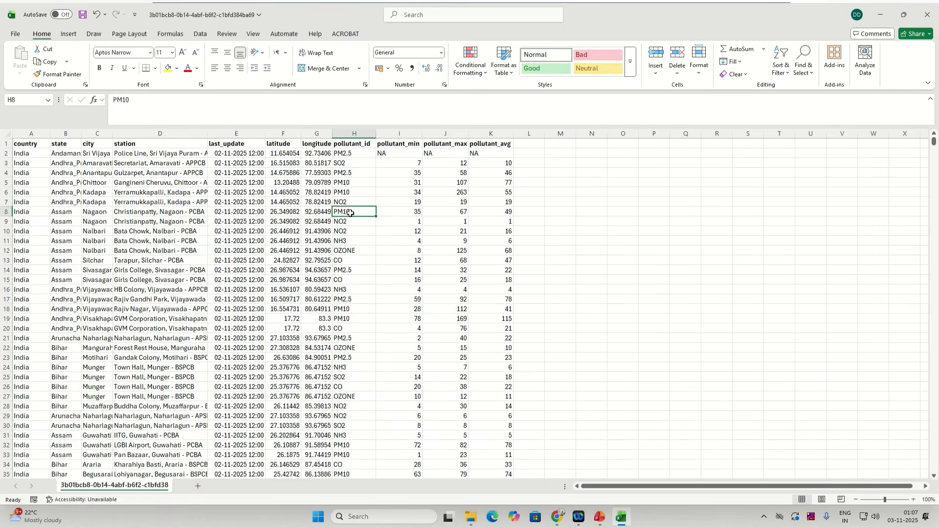
pyautogui.click(349, 174)
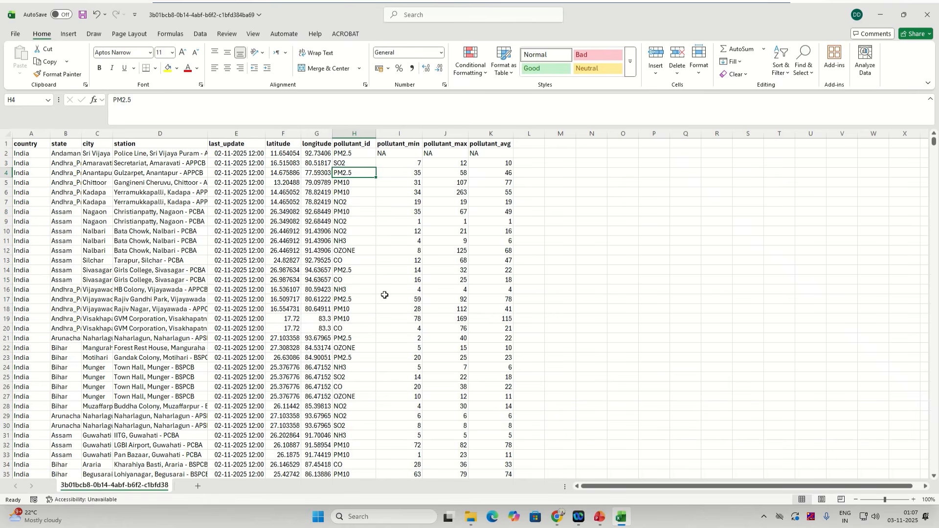
pyautogui.click(359, 348)
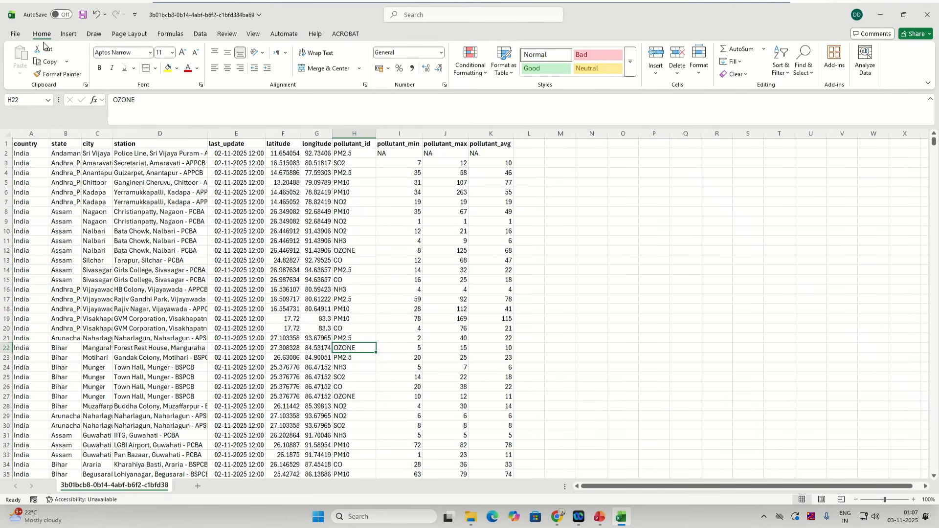
# Step: Save the sheet as CSV 'Air_Quality_Data_02.11.2025' in Downloads and close Excel
pyautogui.click(19, 34)
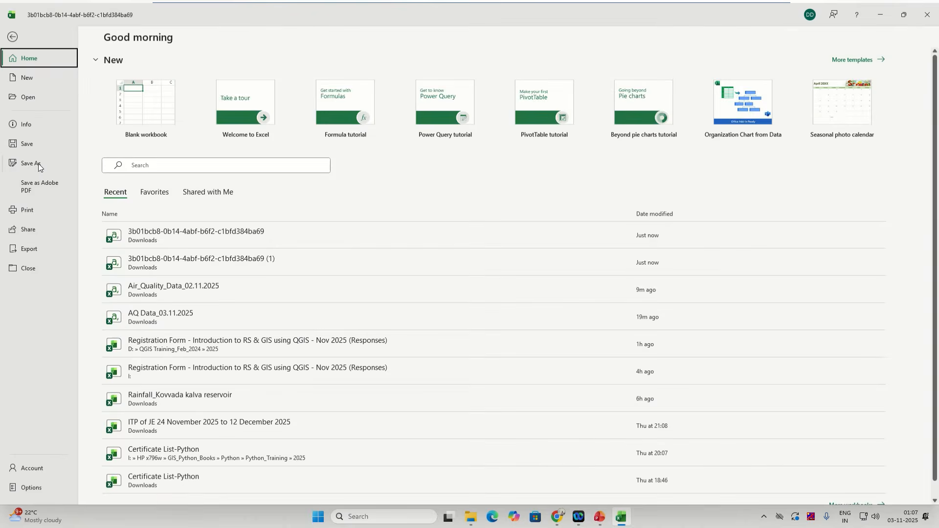
pyautogui.click(39, 163)
pyautogui.click(295, 78)
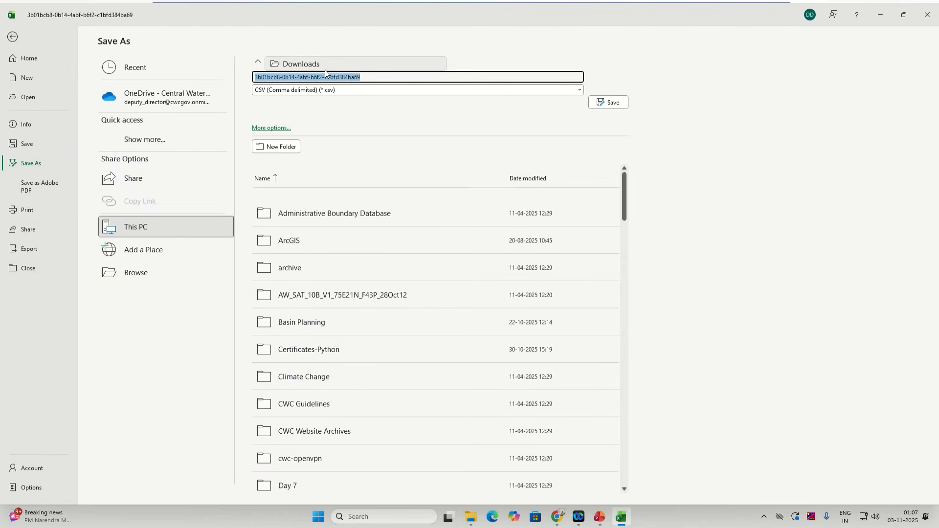
pyautogui.write('Air_Quality_Data_02.11.2025')
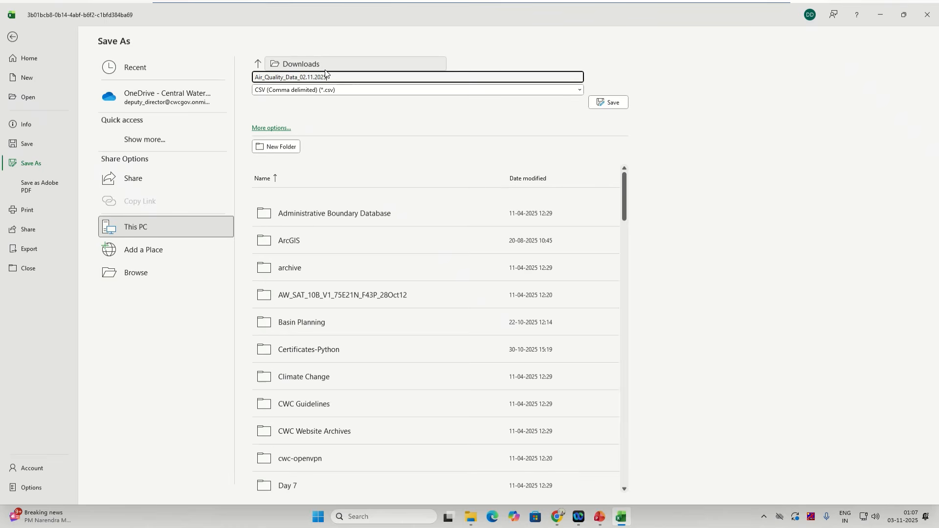
pyautogui.click(609, 102)
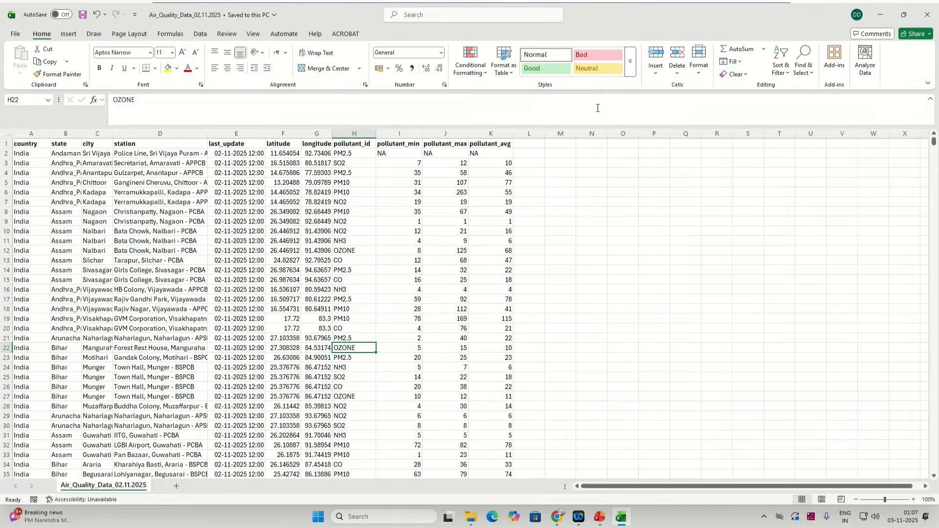
pyautogui.click(927, 15)
# Step: Launch QGIS Desktop 3.40.12 via the Windows 'qgis' search and minimize File Explorer
pyautogui.click(210, 147)
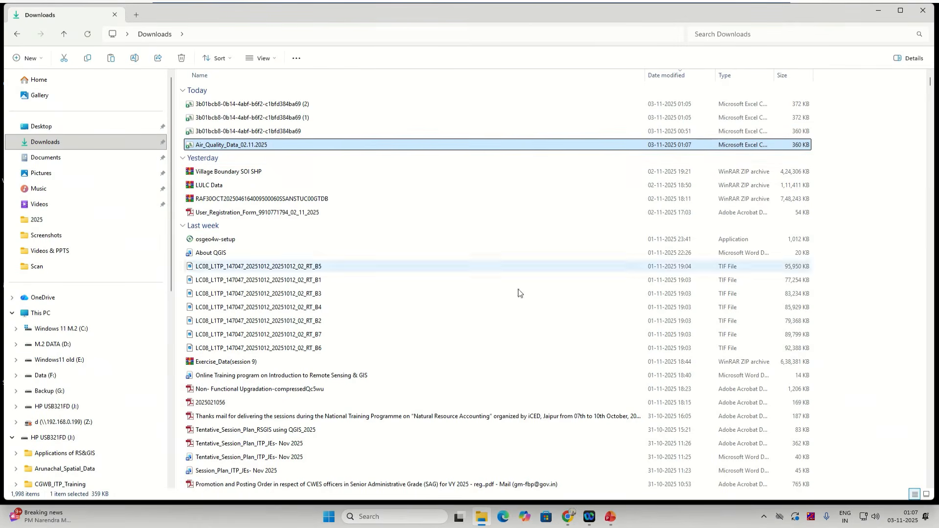
pyautogui.click(332, 521)
pyautogui.write('qgis')
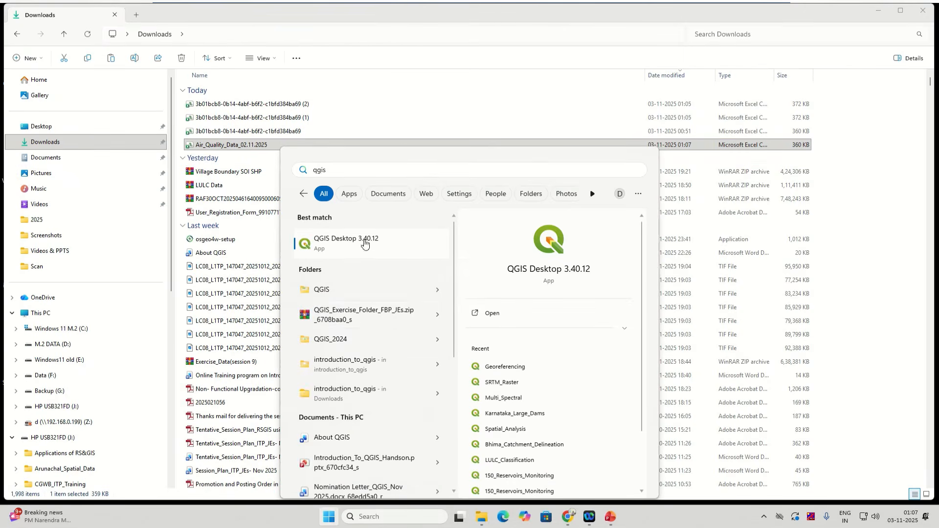
pyautogui.click(364, 244)
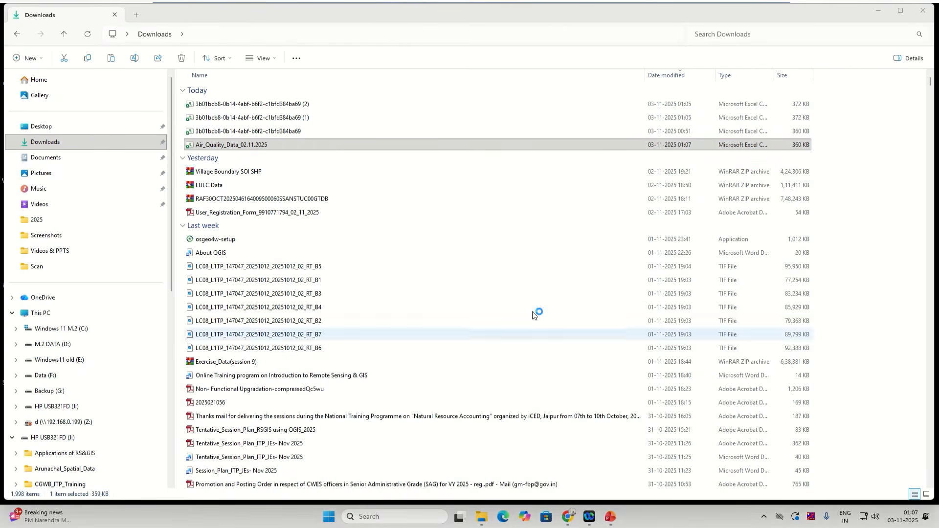
pyautogui.click(878, 11)
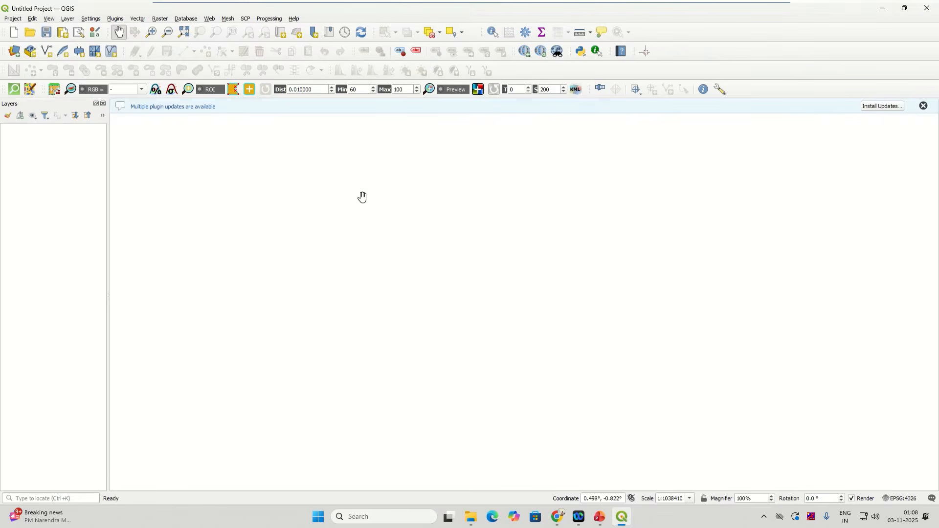
# Step: Start a new empty project from the Project menu
pyautogui.click(19, 19)
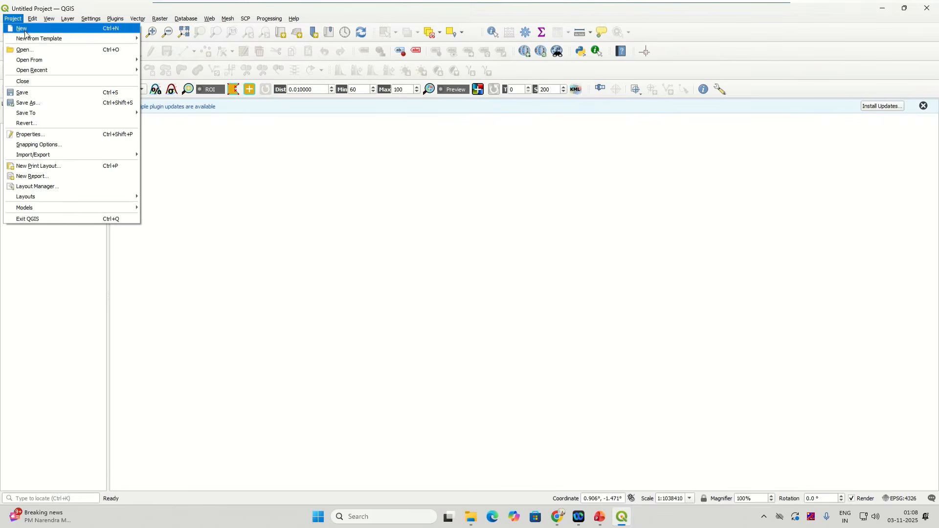
pyautogui.click(25, 30)
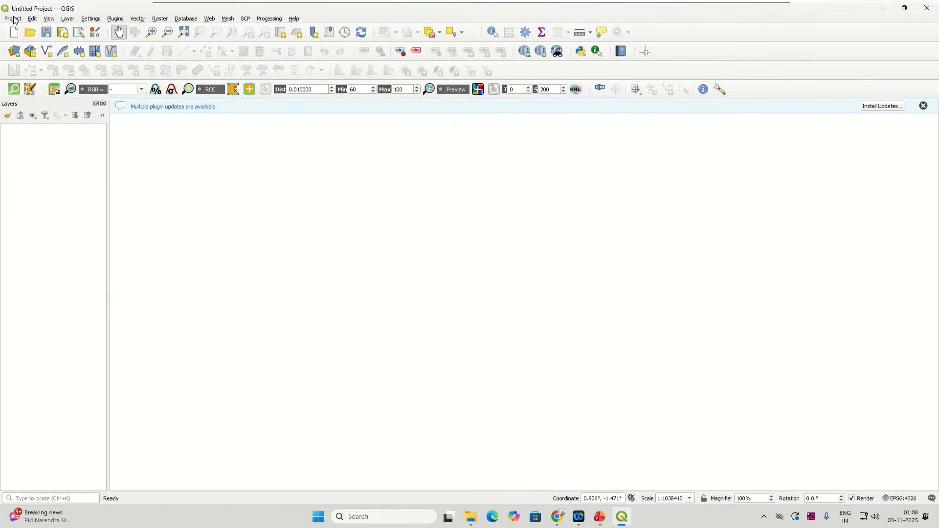
pyautogui.click(13, 19)
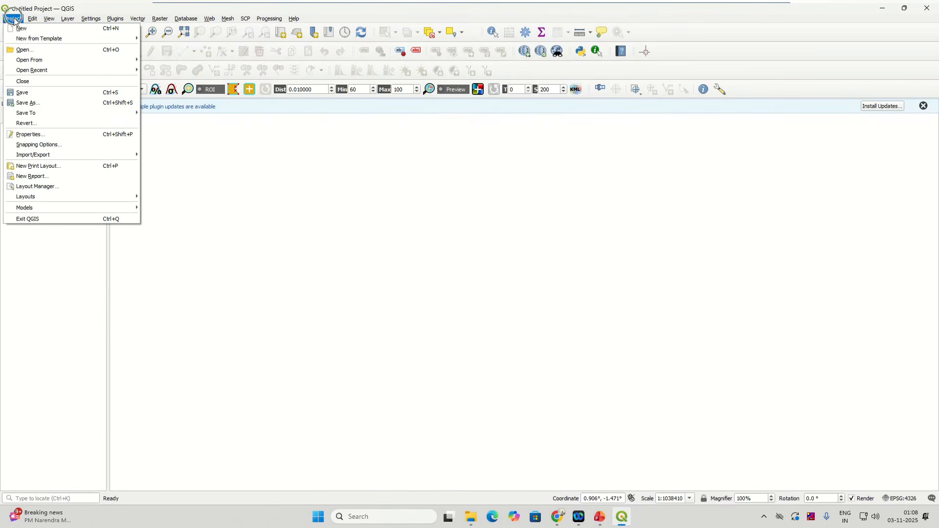
pyautogui.click(19, 30)
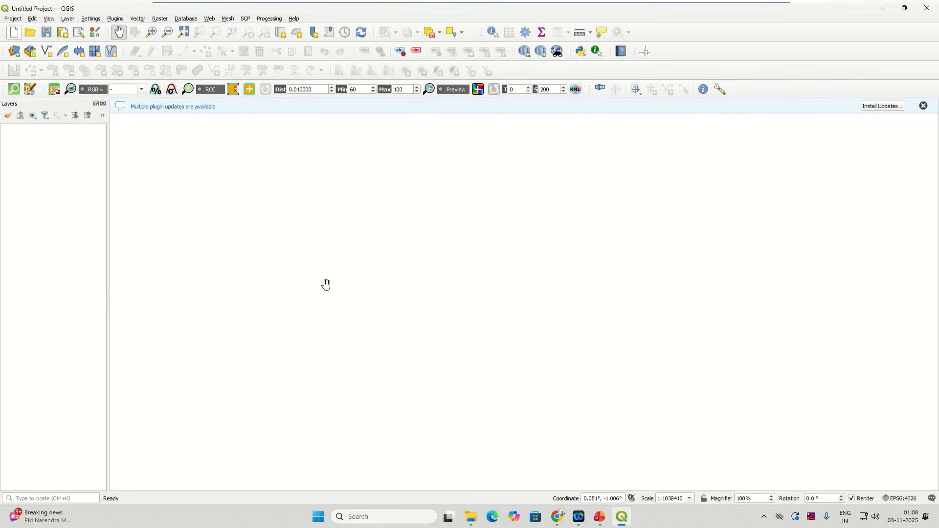
# Step: Open the Data Source Manager's Delimited Text page via Layer > Add Layer > Add Delimited Text Layer
pyautogui.click(71, 19)
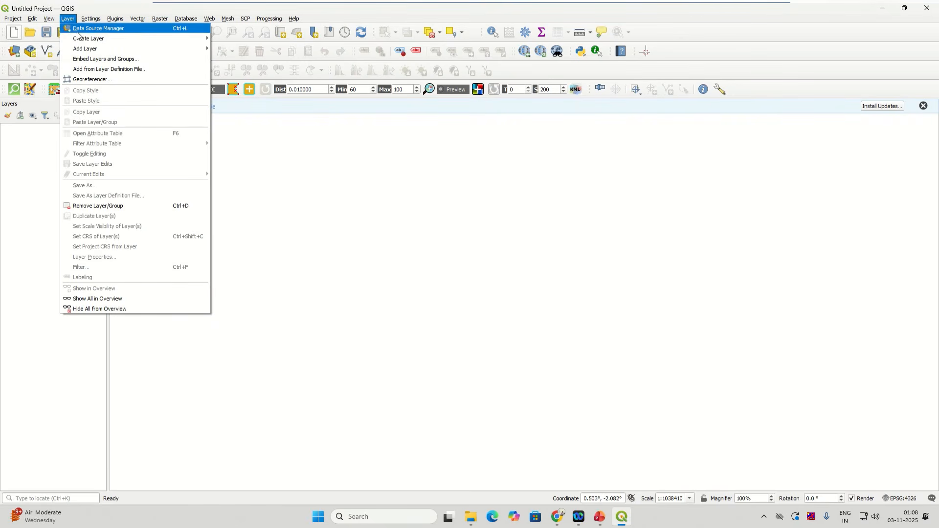
pyautogui.moveTo(103, 50)
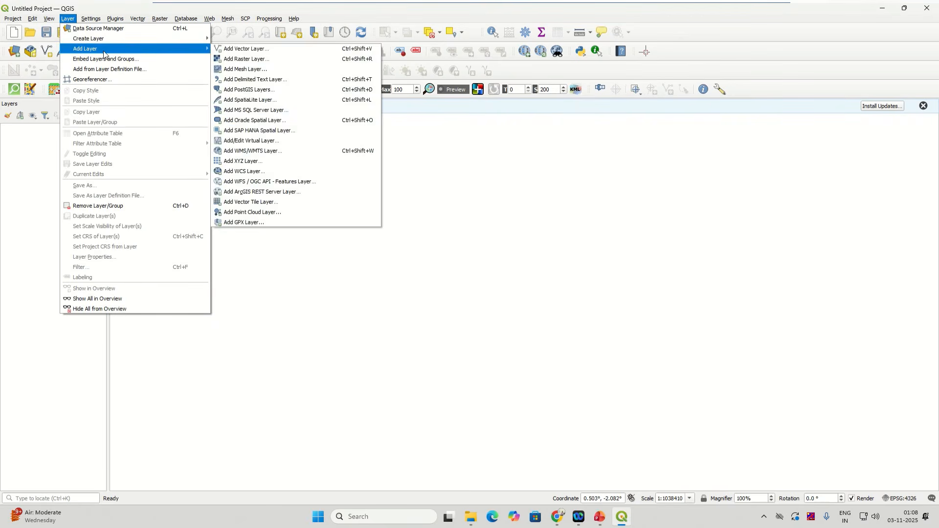
pyautogui.click(238, 49)
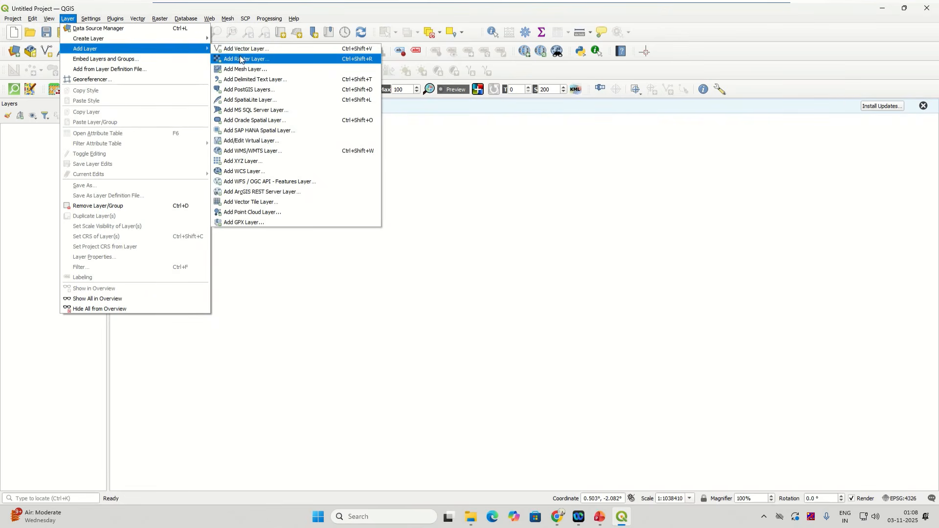
pyautogui.click(242, 83)
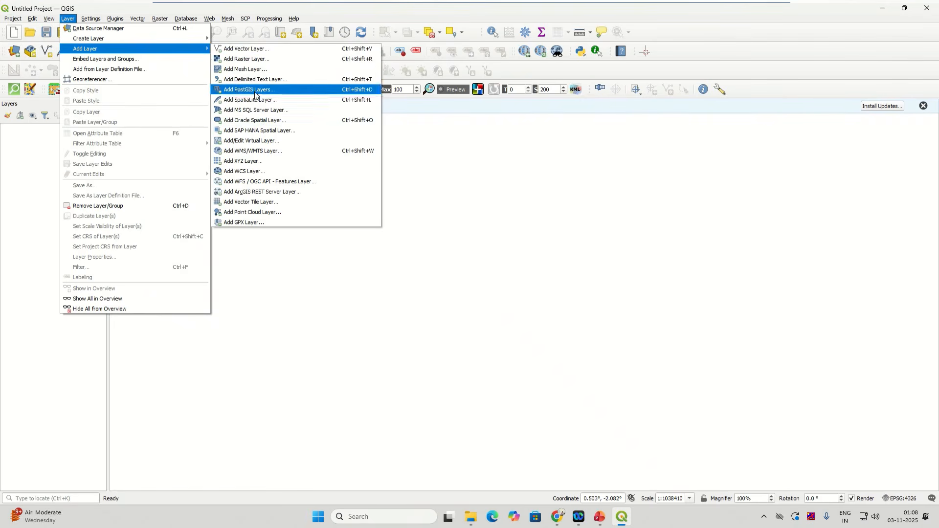
pyautogui.click(282, 80)
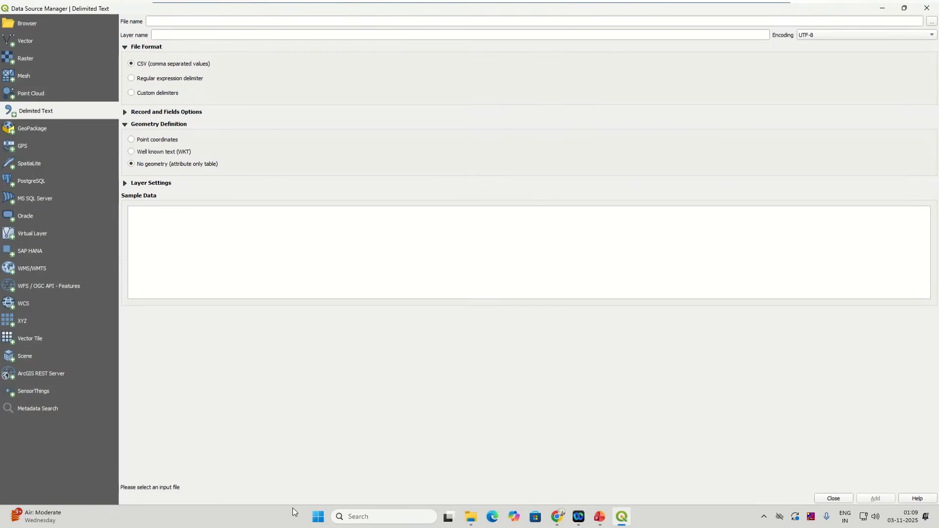
# Step: Restore, close and reopen the Data Source Manager, browsing Raster and Mesh before returning to Delimited Text
pyautogui.click(904, 8)
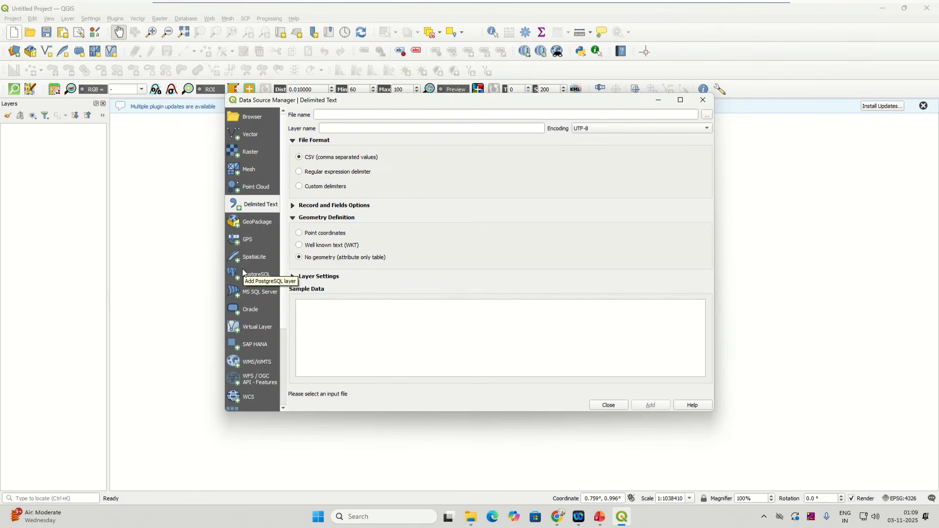
pyautogui.click(10, 53)
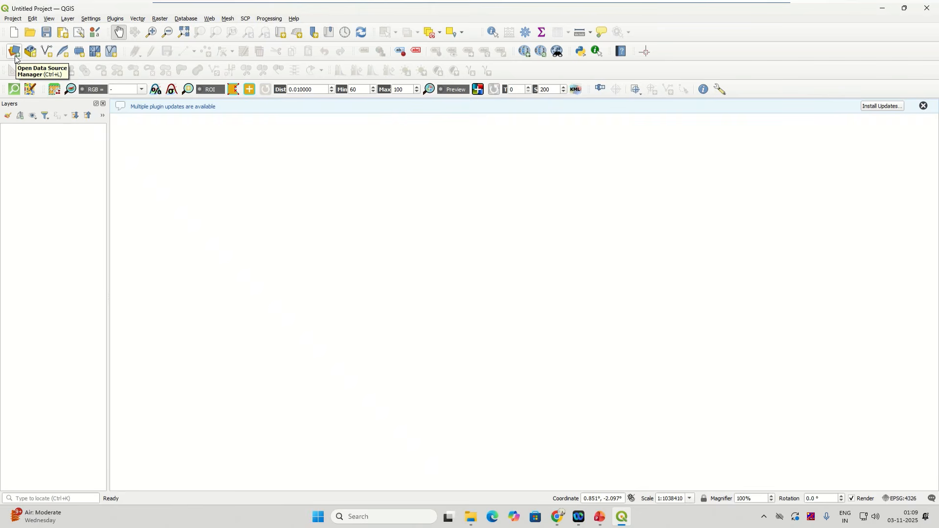
pyautogui.click(15, 54)
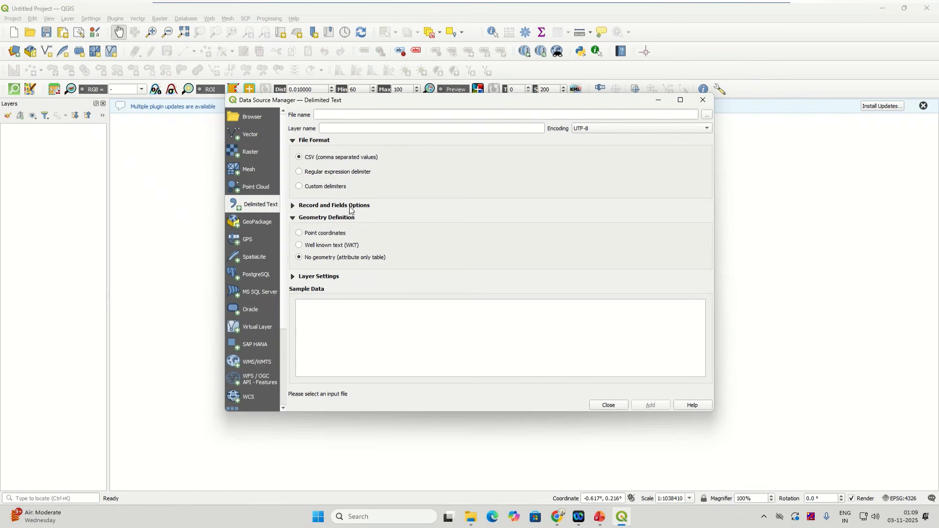
pyautogui.click(261, 148)
pyautogui.click(258, 165)
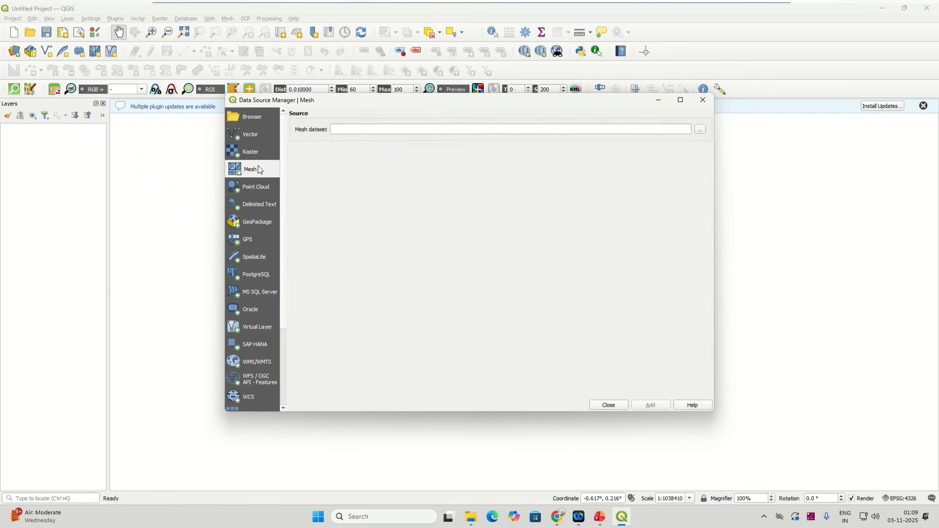
pyautogui.click(262, 206)
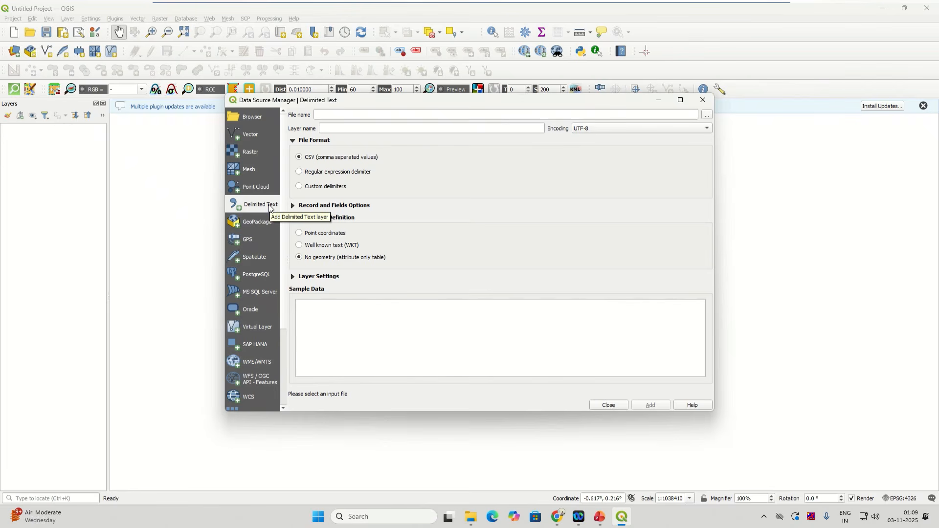
pyautogui.click(708, 115)
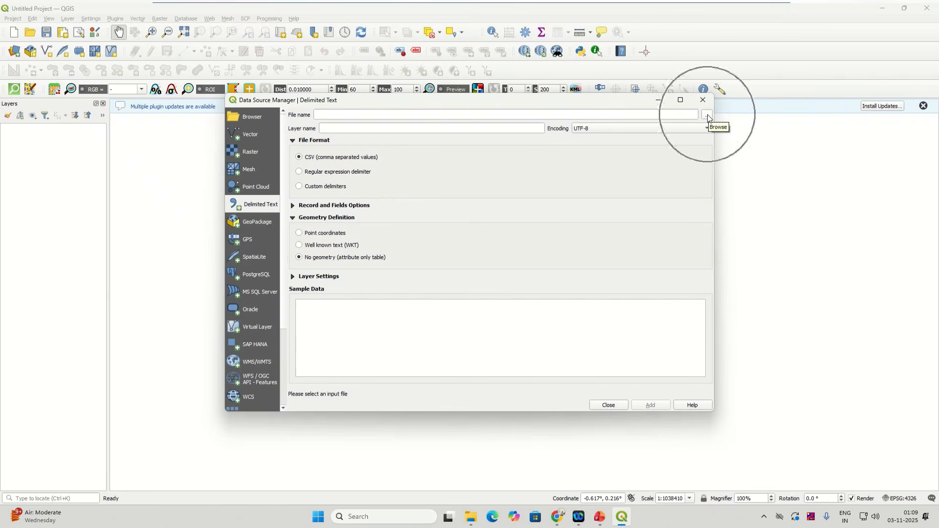
# Step: Choose Air_Quality_Data_02.11.2025 from the Downloads folder as the delimited text source file
pyautogui.click(683, 115)
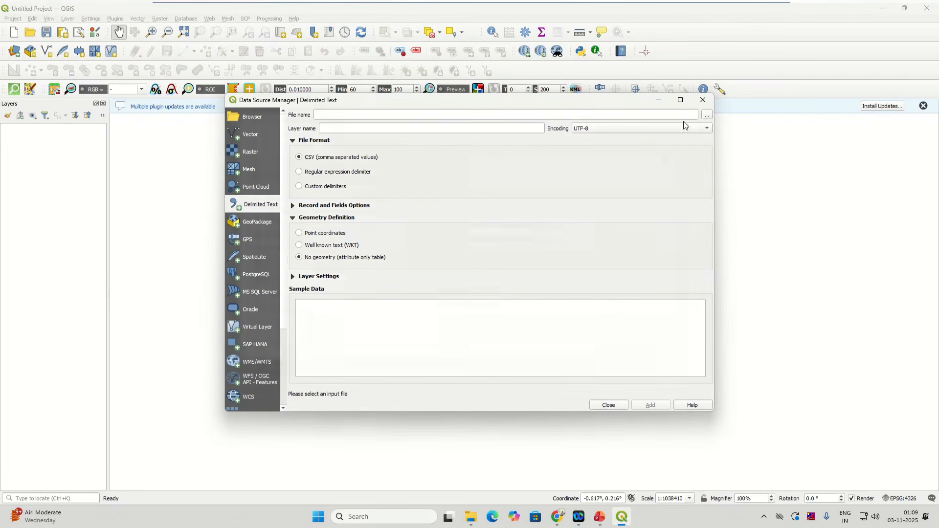
pyautogui.click(709, 115)
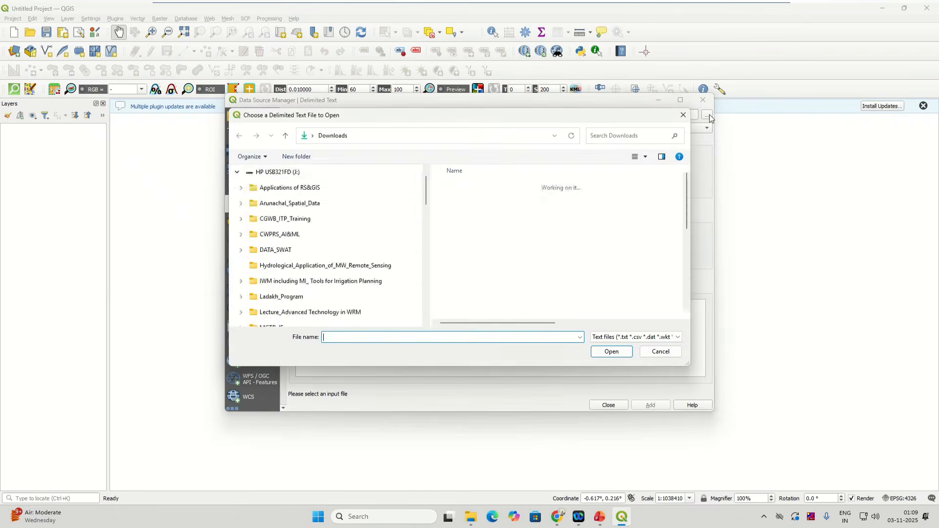
pyautogui.click(683, 115)
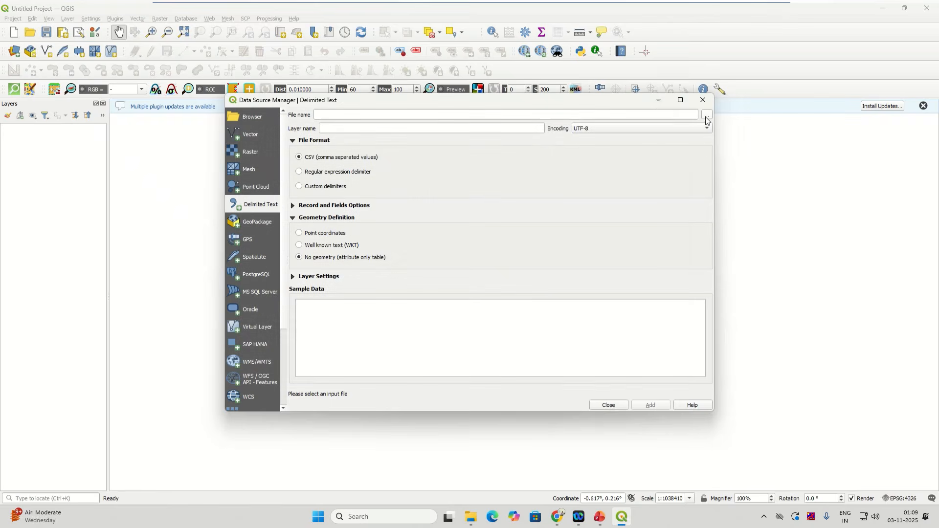
pyautogui.click(707, 118)
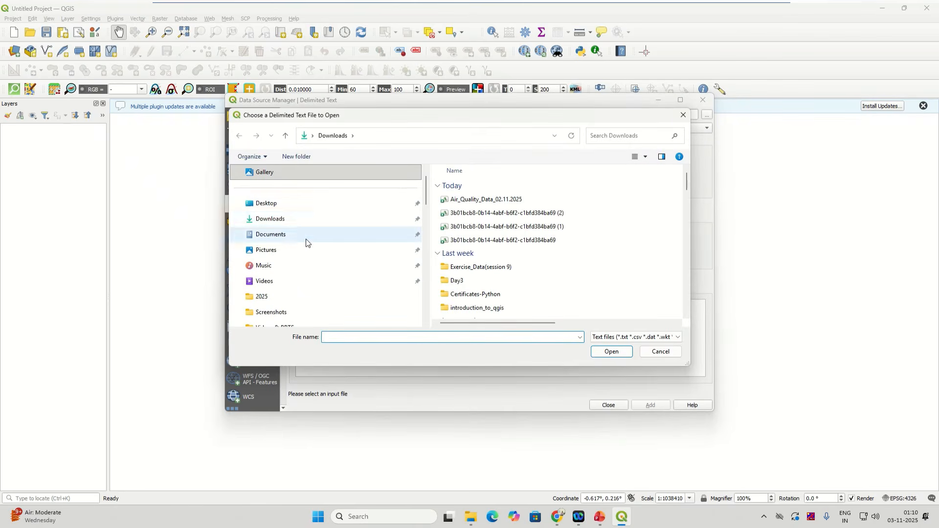
pyautogui.click(298, 220)
pyautogui.click(497, 200)
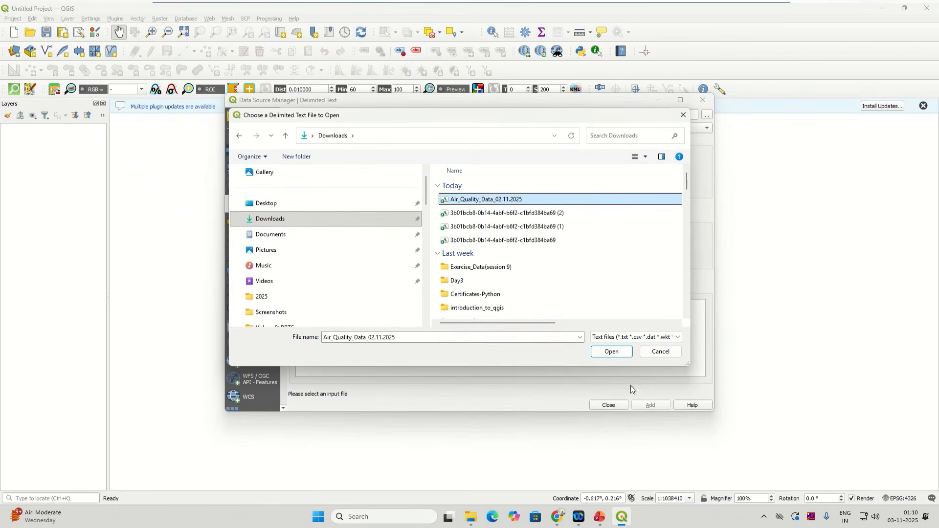
pyautogui.click(611, 353)
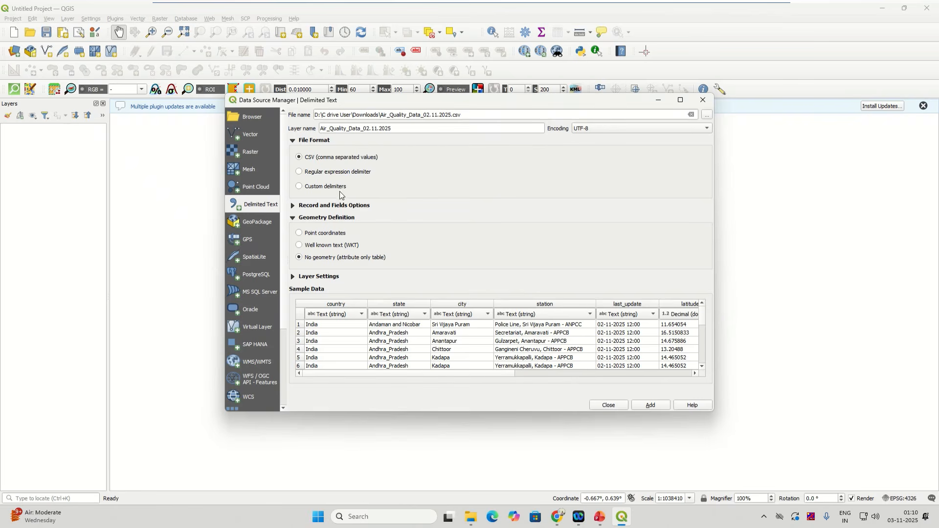
# Step: Keep CSV parsing after trying Custom delimiters, and set geometry to Point coordinates
pyautogui.click(299, 187)
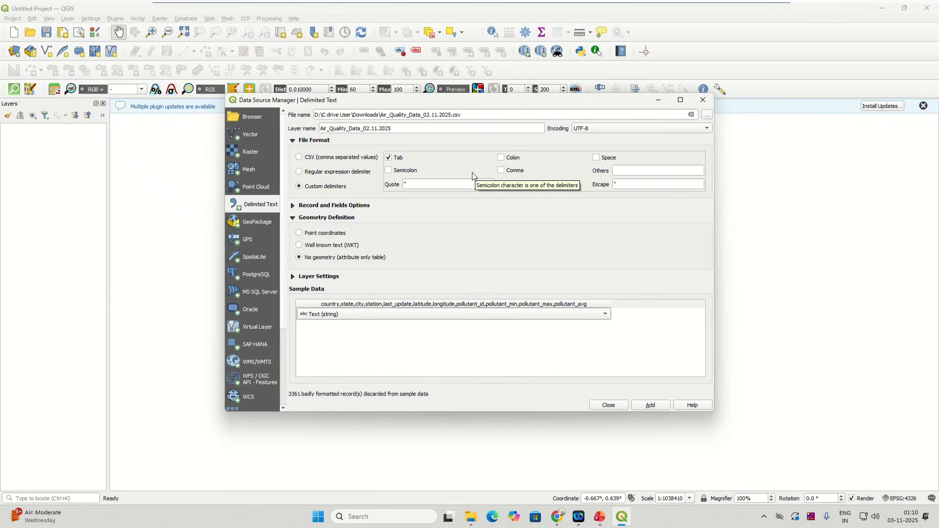
pyautogui.click(300, 158)
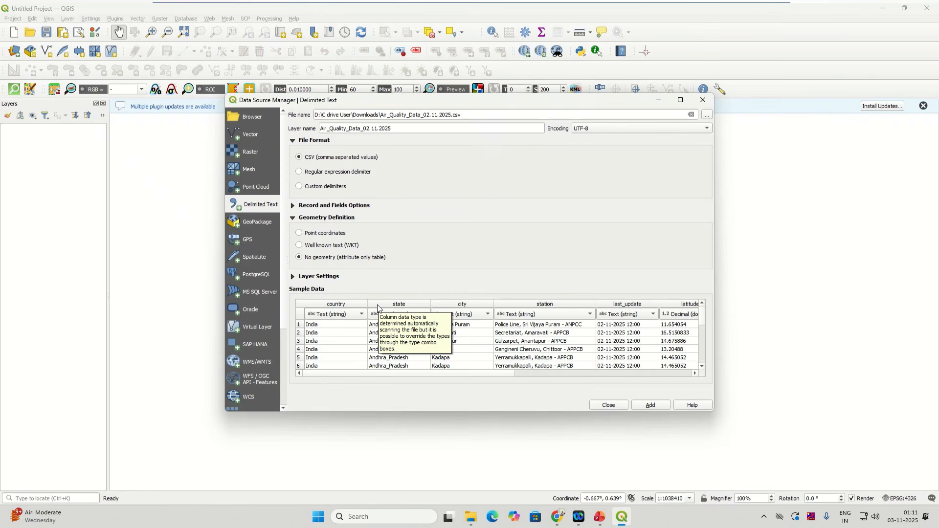
pyautogui.click(299, 234)
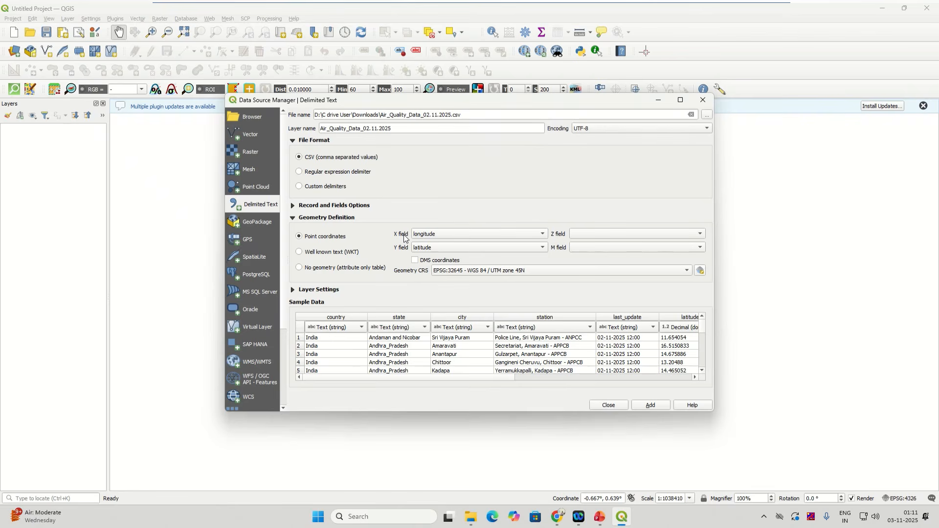
# Step: Keep longitude as the X field and set latitude as the Y field
pyautogui.click(447, 237)
pyautogui.click(446, 234)
pyautogui.click(420, 248)
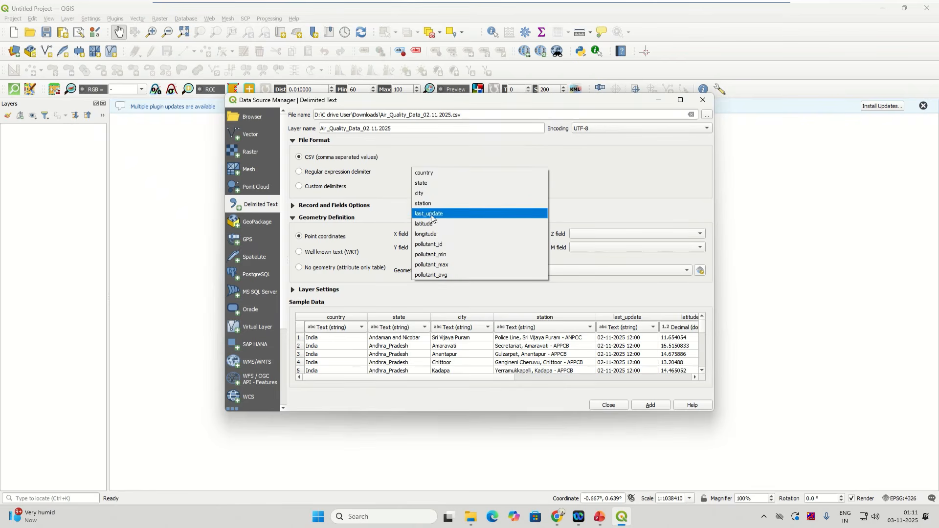
pyautogui.click(401, 204)
pyautogui.click(420, 248)
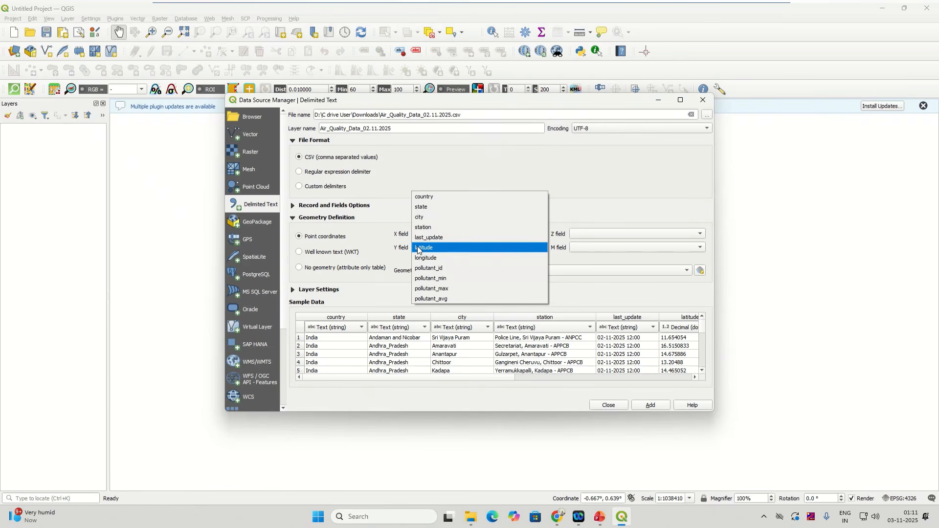
pyautogui.click(424, 251)
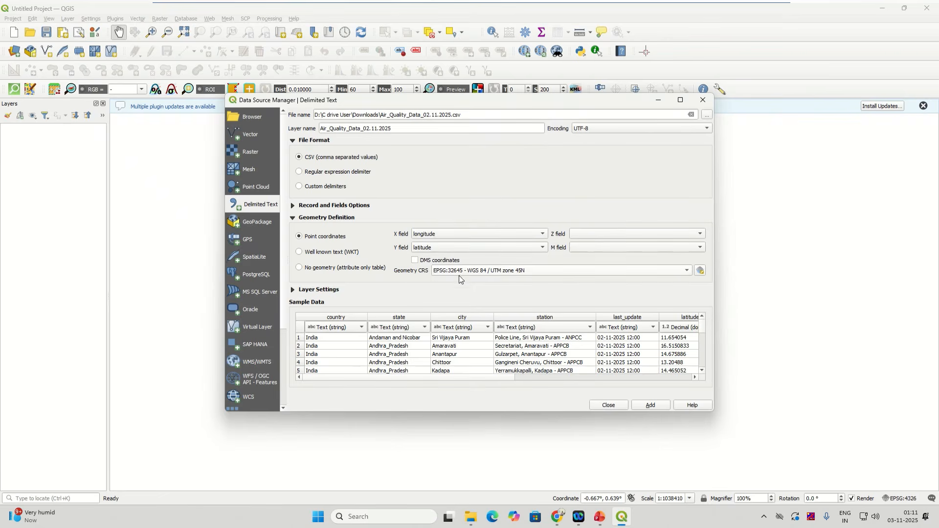
# Step: Review the available Geometry CRS choices, then bring Chrome to the front
pyautogui.moveTo(463, 276)
pyautogui.click(472, 272)
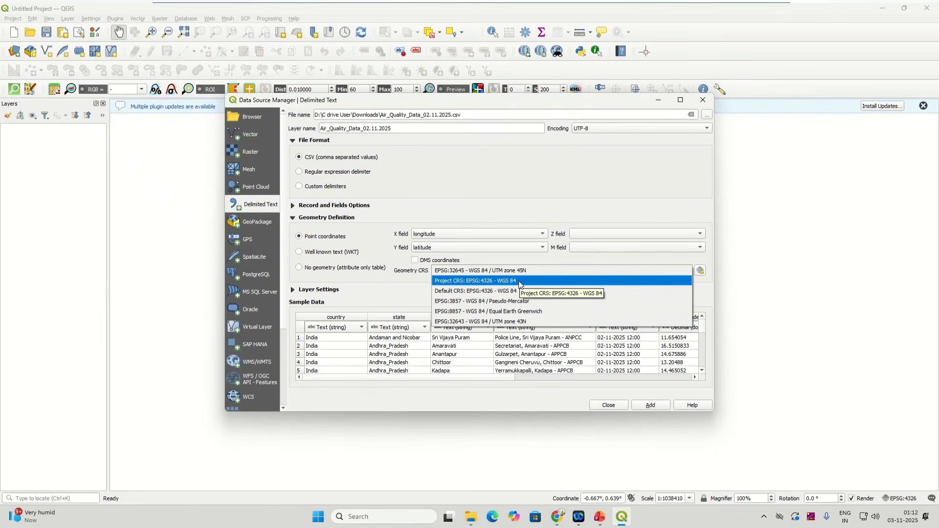
pyautogui.click(556, 522)
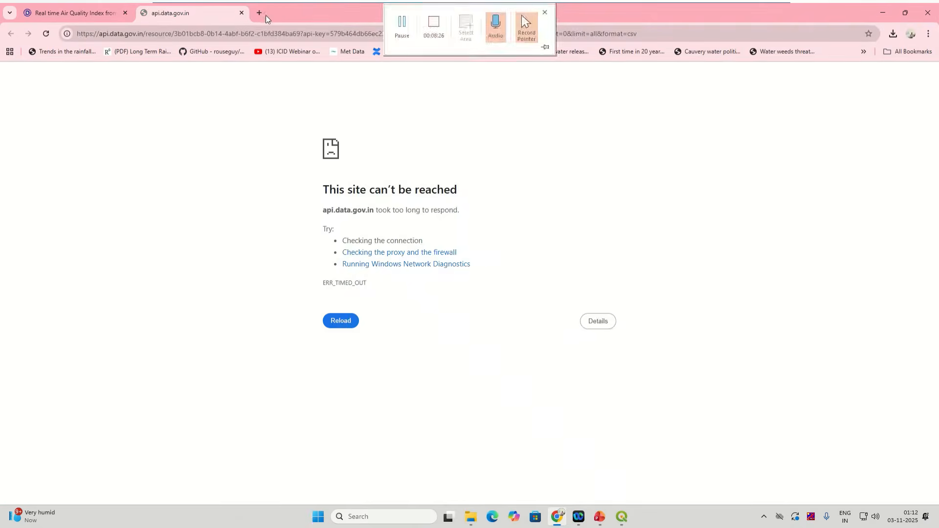
# Step: Search the web for 'spatial reference' and open the Spatial Reference site
pyautogui.click(263, 16)
pyautogui.write('spa')
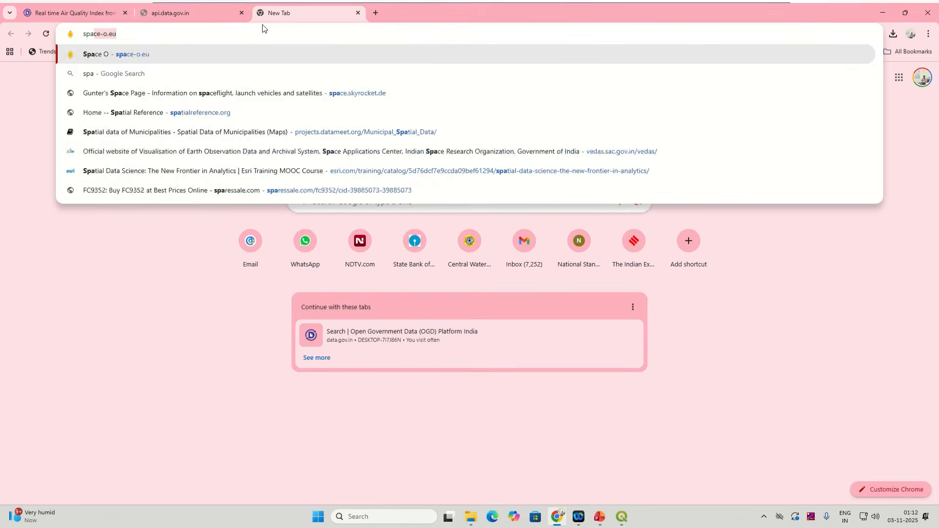
pyautogui.write('tial refe')
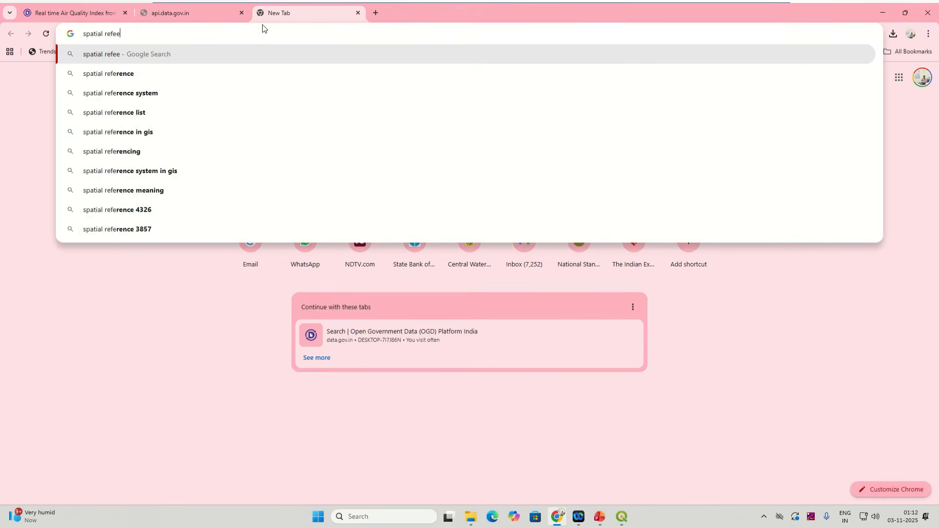
pyautogui.write('rence')
pyautogui.press('Return')
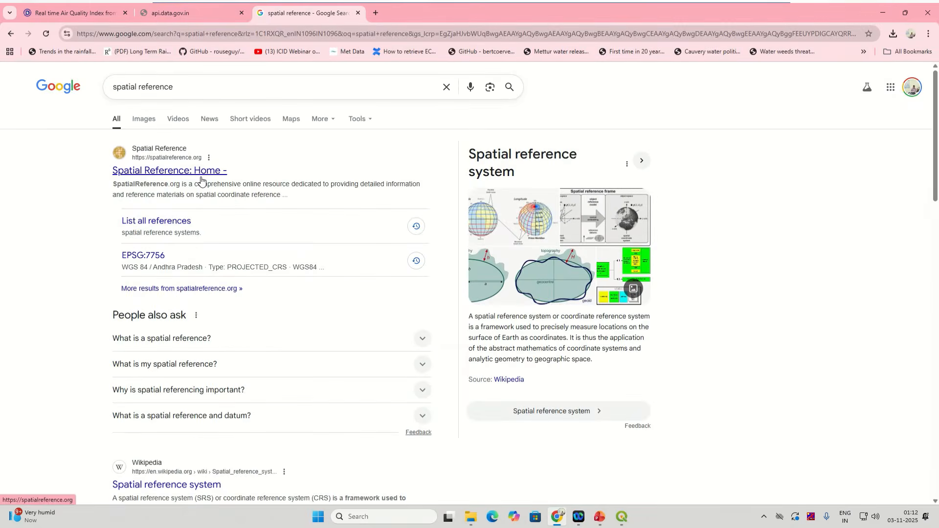
pyautogui.click(201, 175)
# Step: Open epsg.io in a new tab and start coordinate system searches on both sites
pyautogui.click(375, 14)
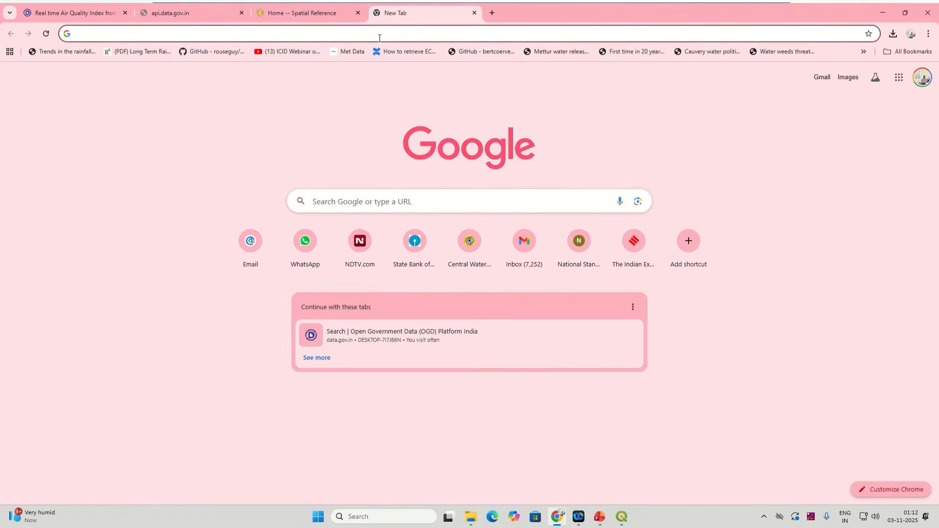
pyautogui.write('ep')
pyautogui.write('sg.i')
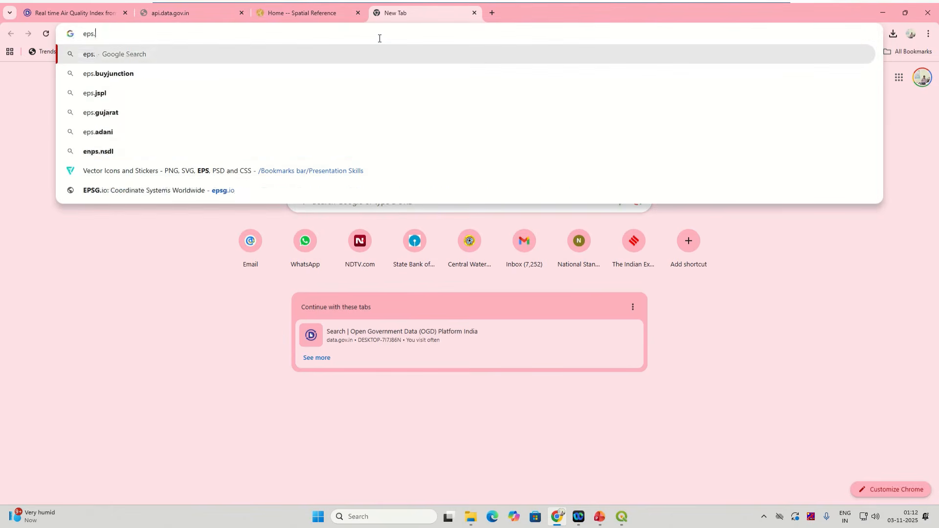
pyautogui.press('Return')
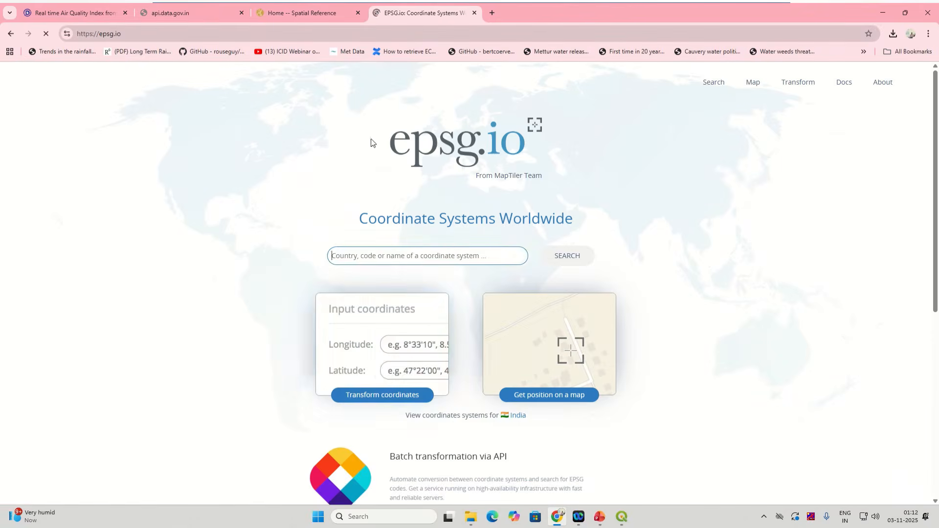
pyautogui.click(415, 254)
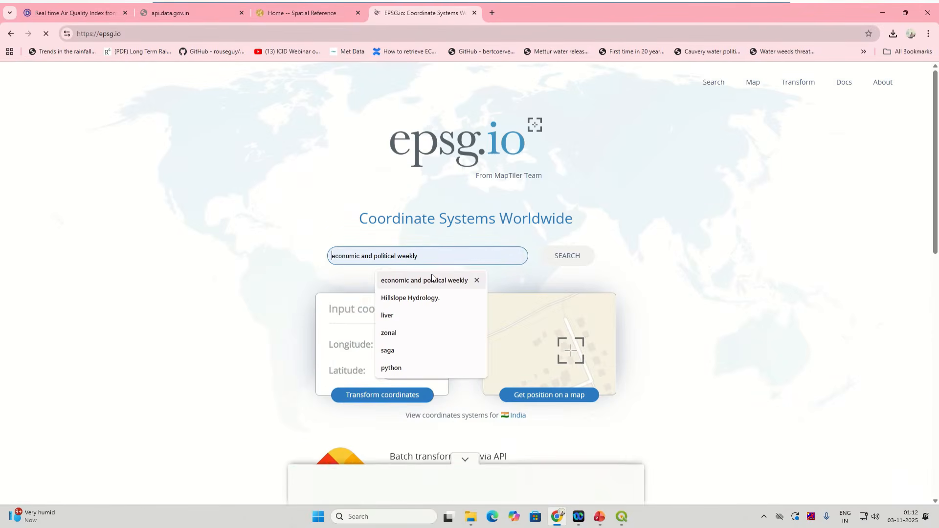
pyautogui.click(329, 20)
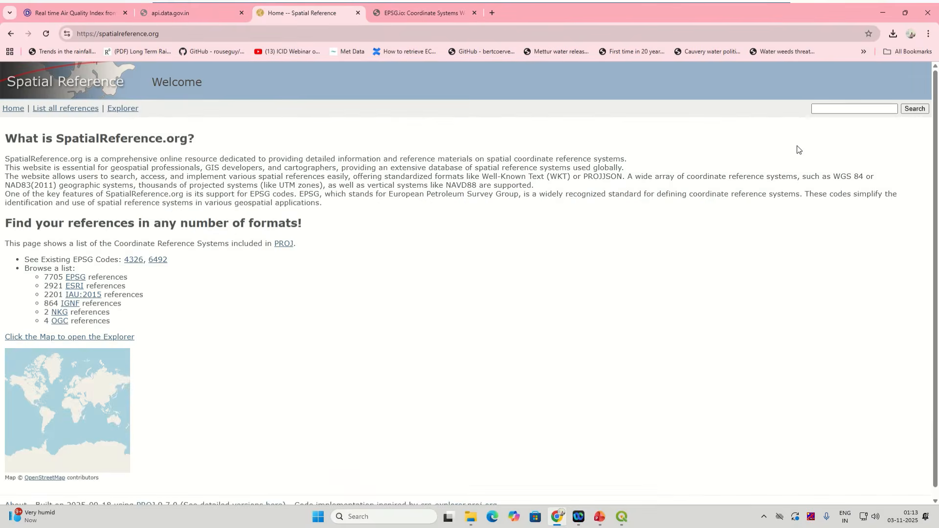
pyautogui.click(840, 105)
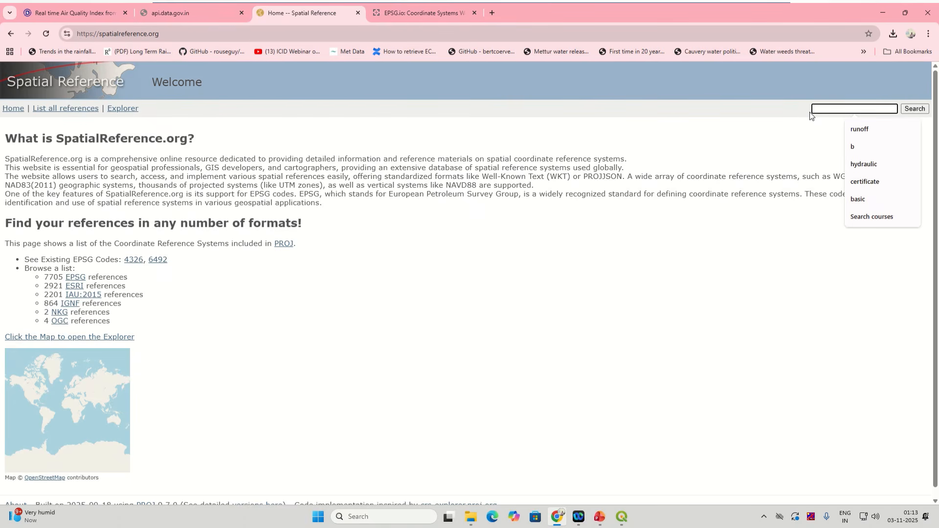
# Step: Close the Spatial Reference and EPSG.io tabs and bring up the PowerPoint slides
pyautogui.click(360, 13)
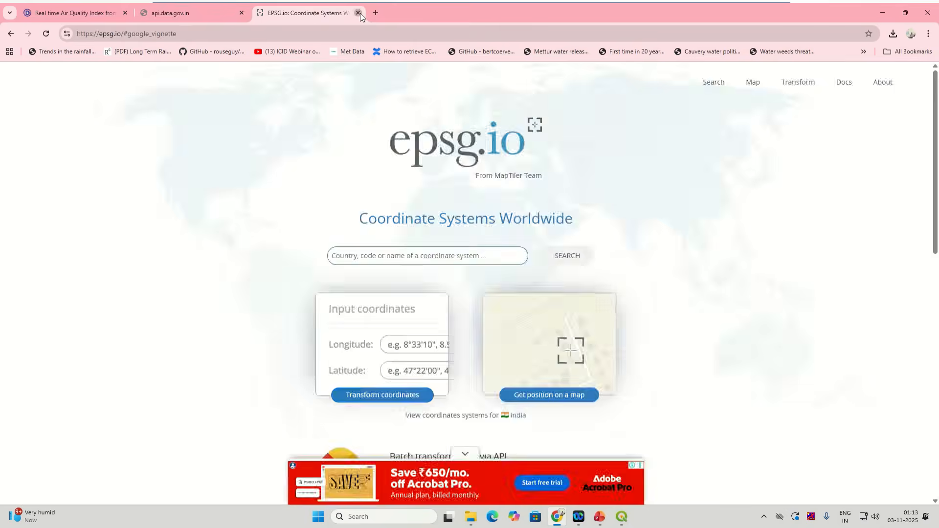
pyautogui.click(368, 13)
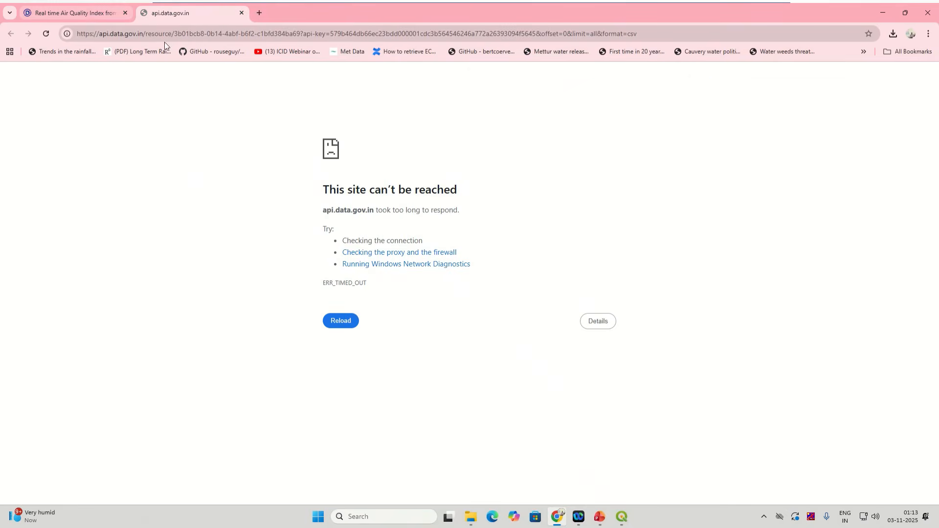
pyautogui.click(598, 519)
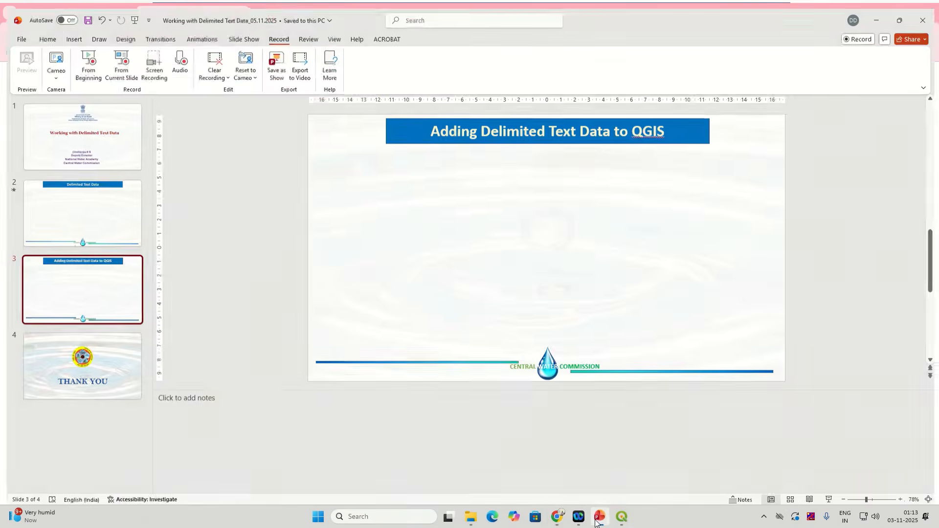
# Step: Back in QGIS, pick project CRS EPSG:4326 - WGS 84 from the Geometry CRS list
pyautogui.click(622, 516)
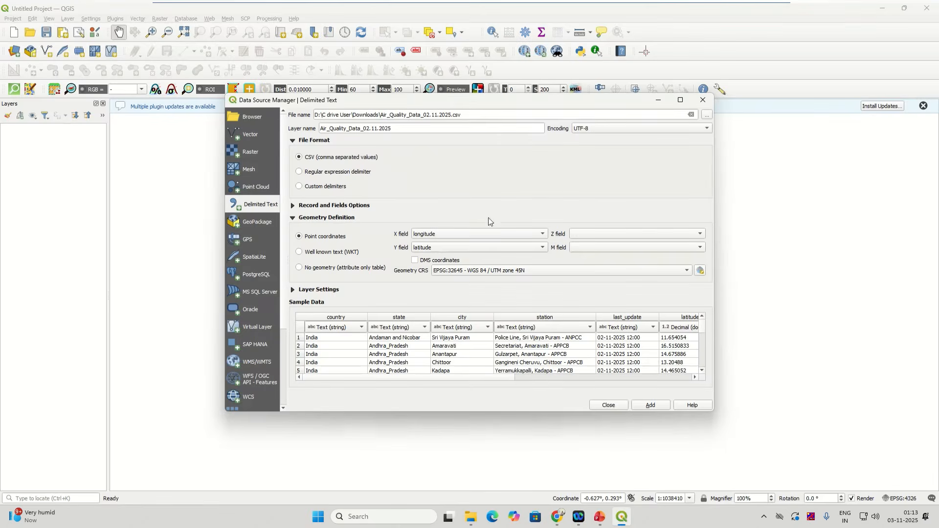
pyautogui.click(478, 272)
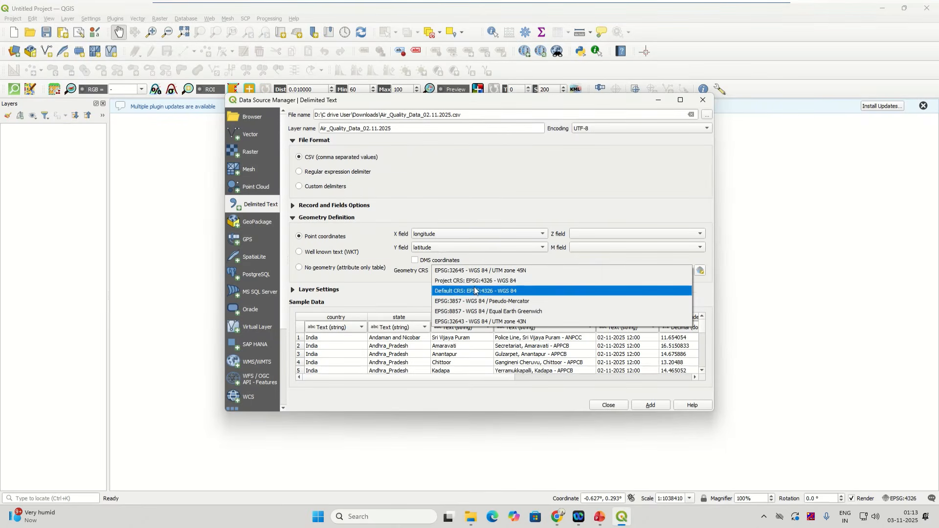
pyautogui.click(473, 282)
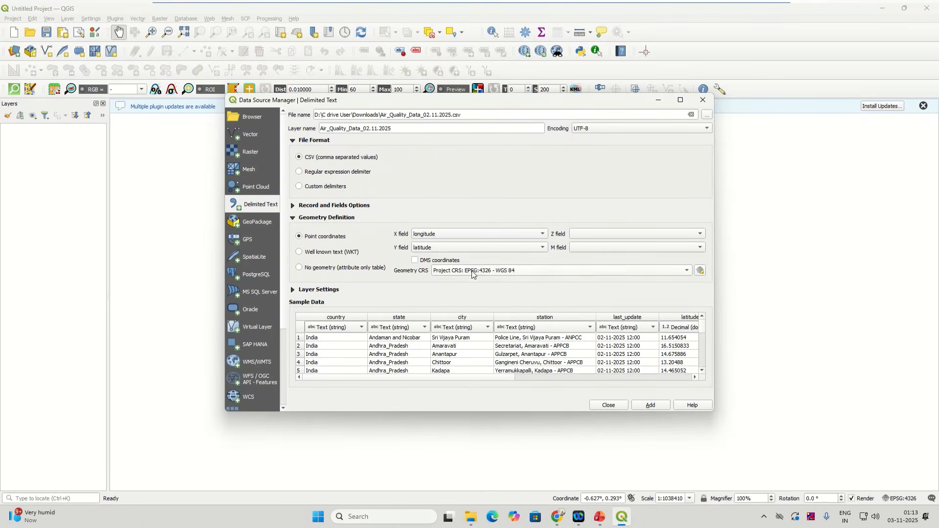
pyautogui.click(523, 271)
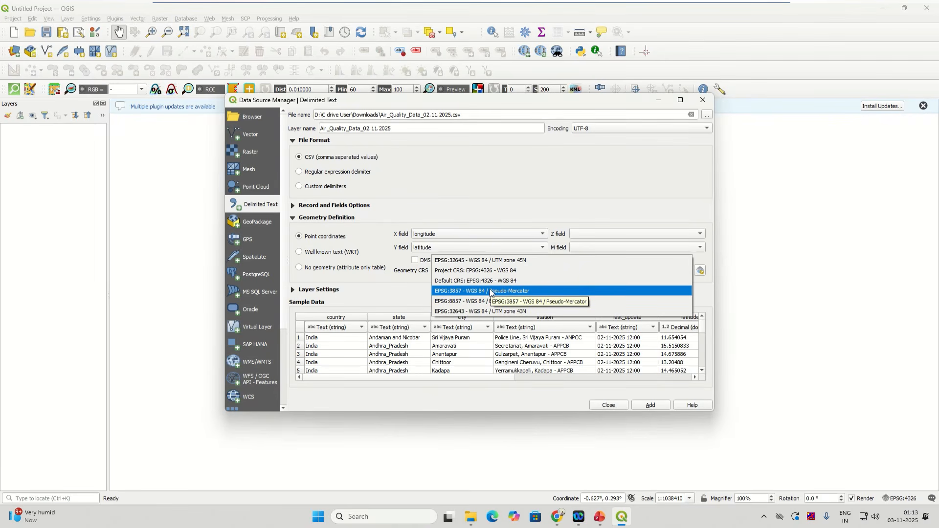
pyautogui.click(699, 289)
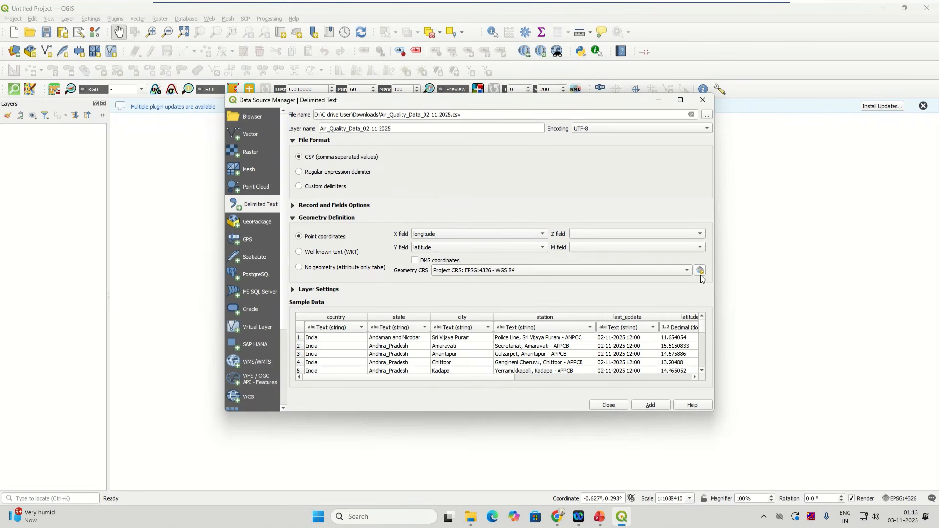
# Step: Filter the CRS chooser for 4326 and confirm WGS 84 as the geometry CRS
pyautogui.click(701, 273)
pyautogui.click(701, 272)
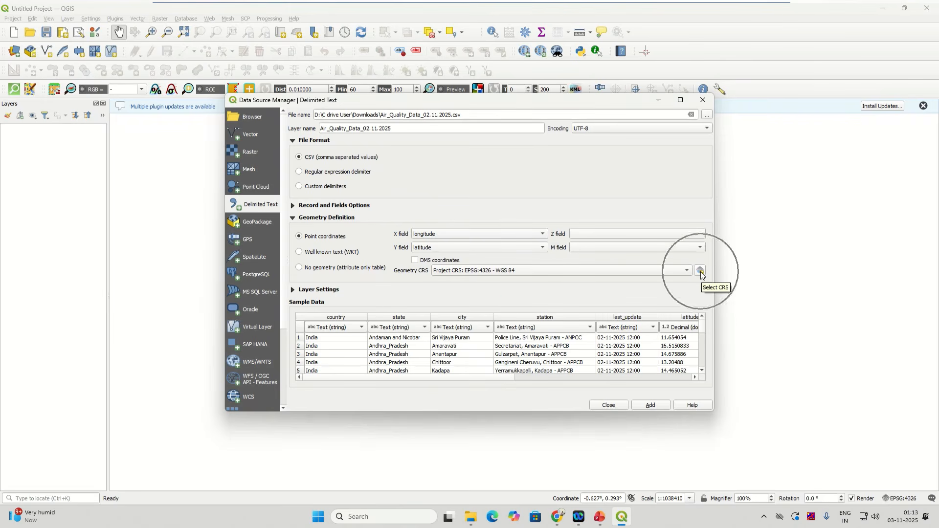
pyautogui.click(701, 272)
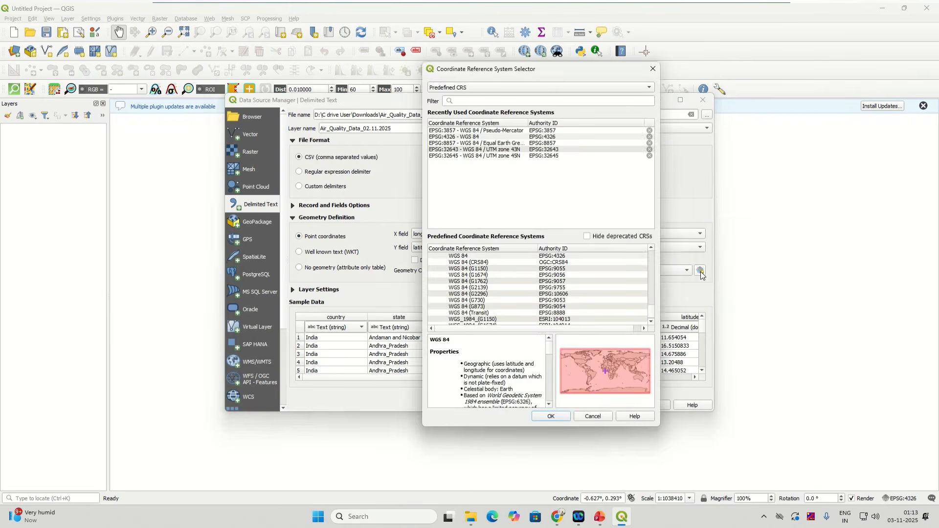
pyautogui.click(462, 101)
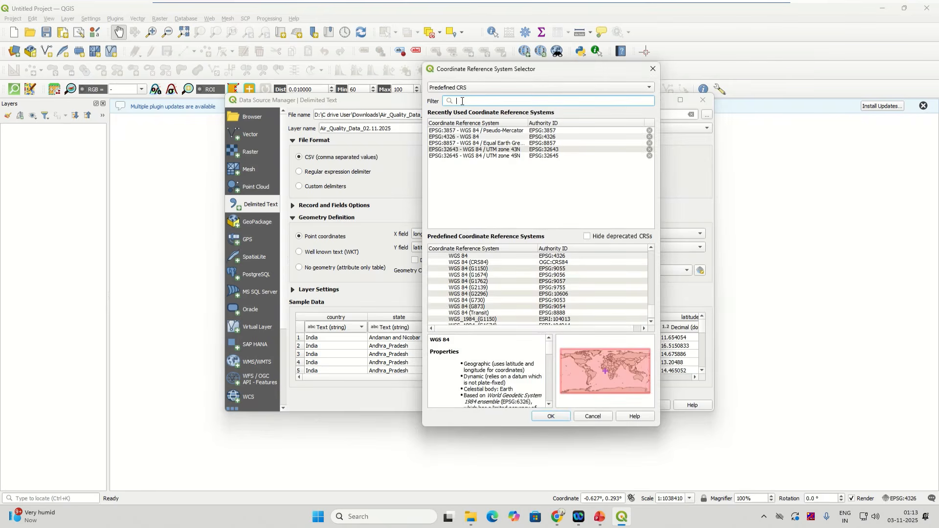
pyautogui.write('4325')
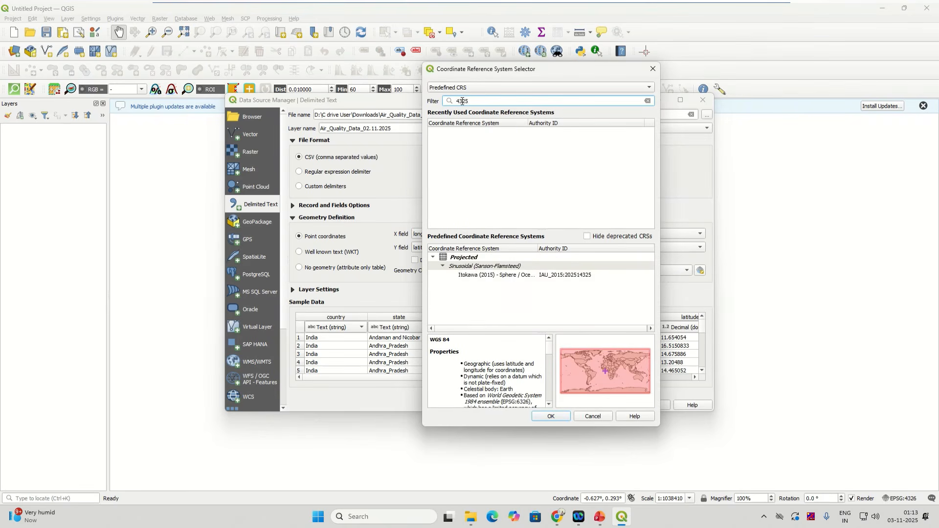
pyautogui.press('BackSpace')
pyautogui.write('6')
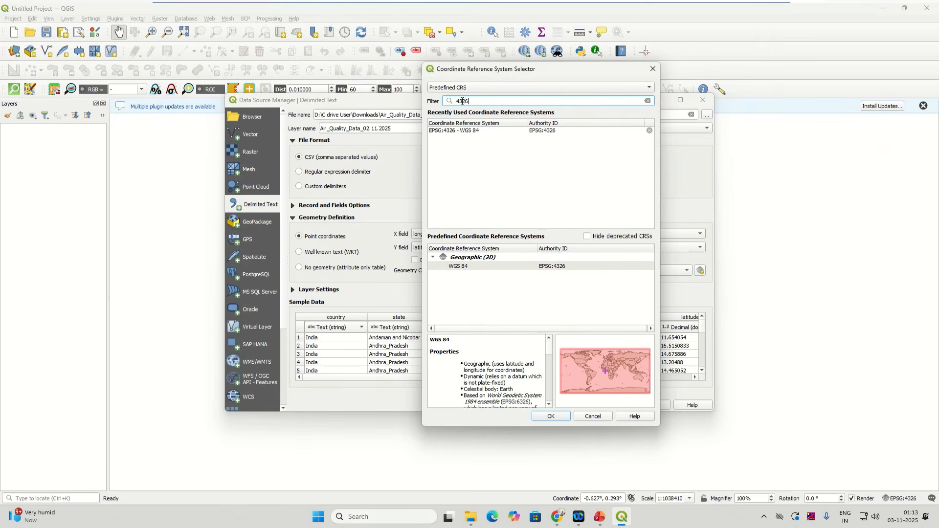
pyautogui.click(464, 132)
pyautogui.click(469, 266)
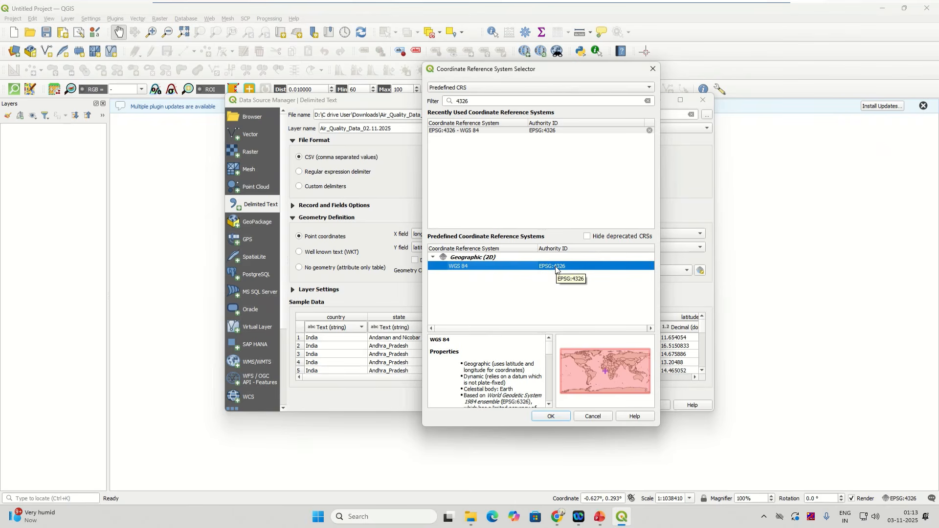
pyautogui.click(549, 417)
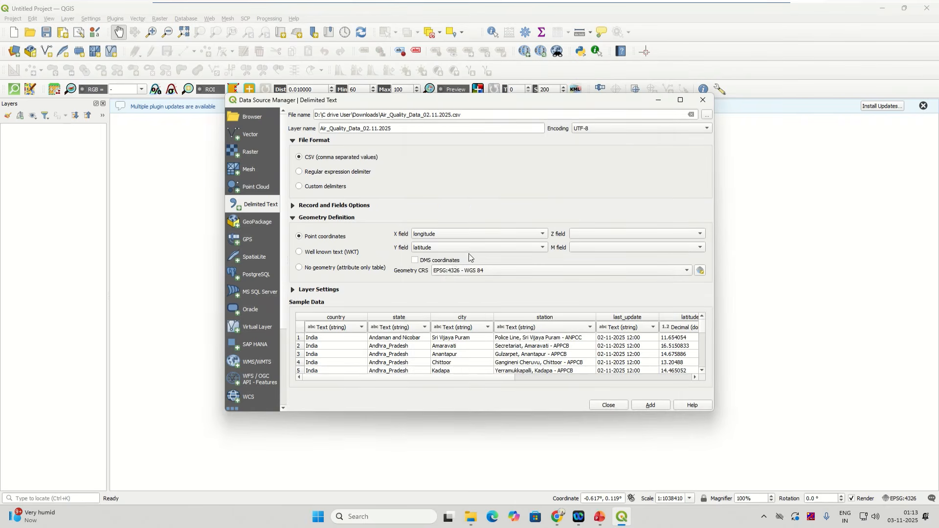
# Step: Check the sample data, add Air_Quality_Data_02.11.2025 as a point layer, and close the manager
pyautogui.click(291, 292)
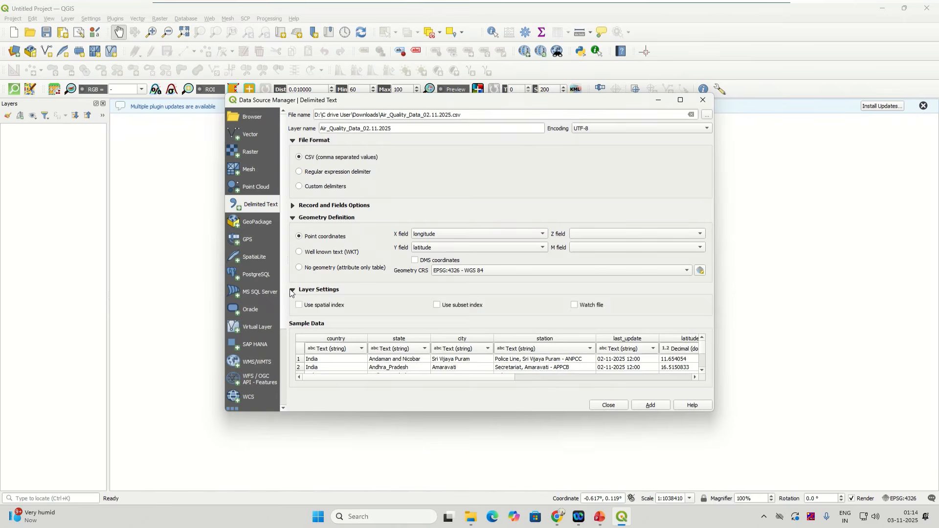
pyautogui.click(292, 290)
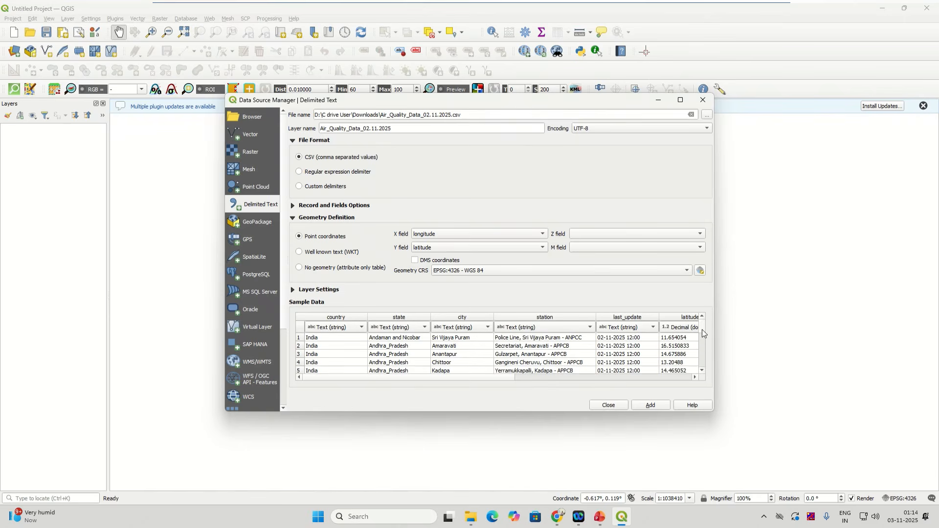
pyautogui.scroll(-4, 702, 330)
pyautogui.scroll(5, 703, 373)
pyautogui.moveTo(504, 377); pyautogui.dragTo(371, 378)
pyautogui.click(652, 405)
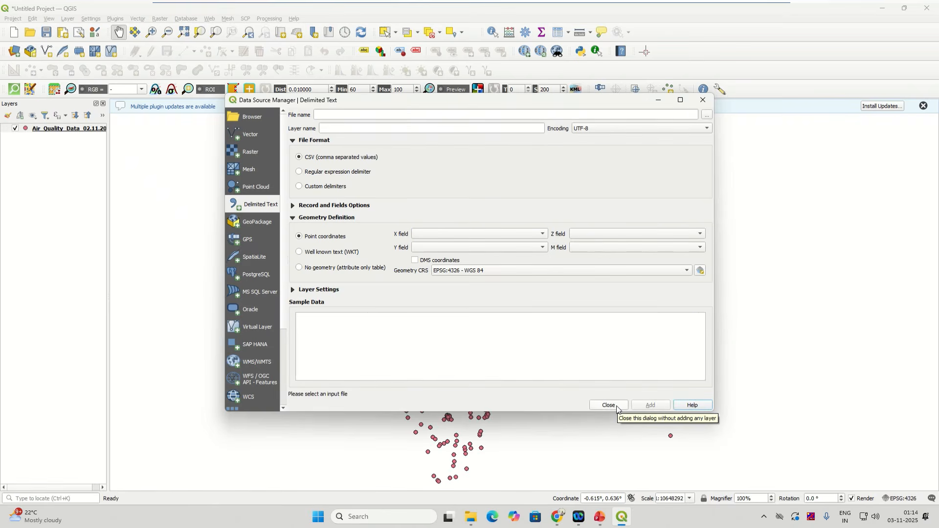
pyautogui.click(609, 406)
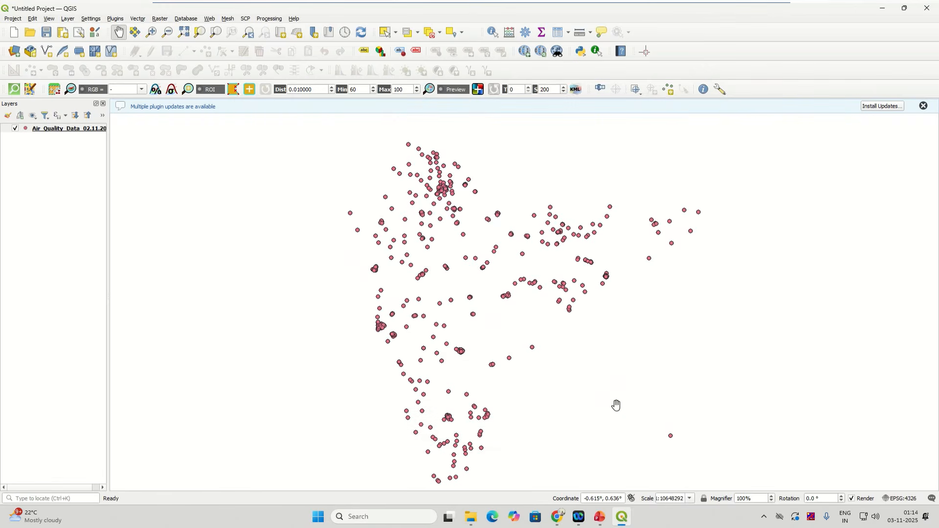
# Step: Dismiss the plugin update notice and open the air quality layer's Export context submenu
pyautogui.click(922, 106)
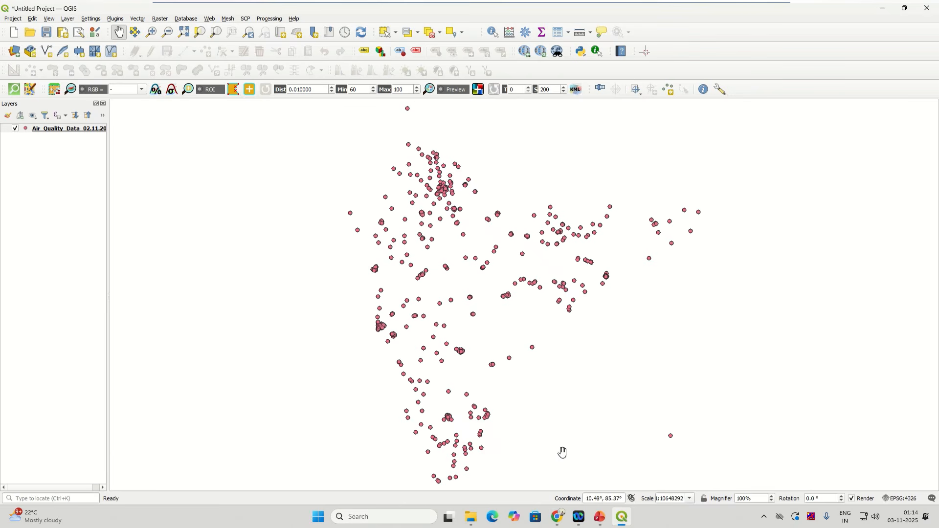
pyautogui.click(71, 132)
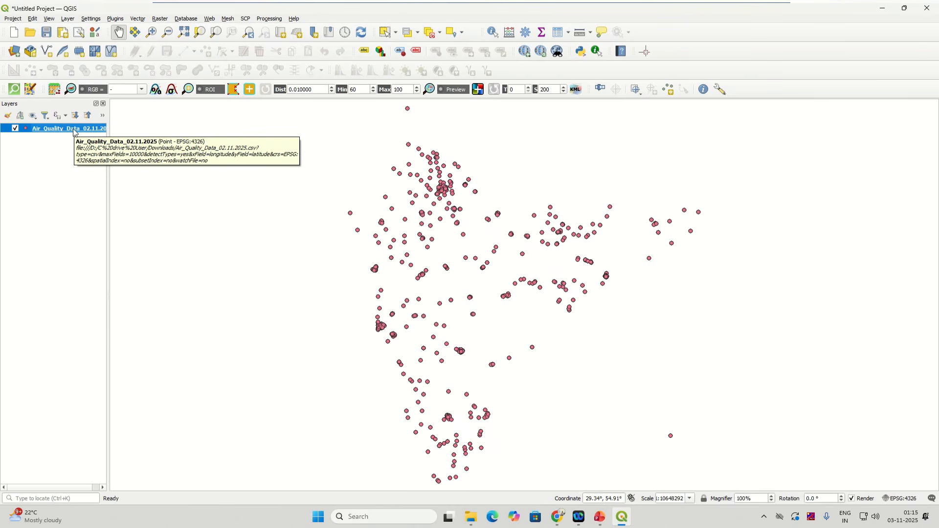
pyautogui.rightClick(74, 131)
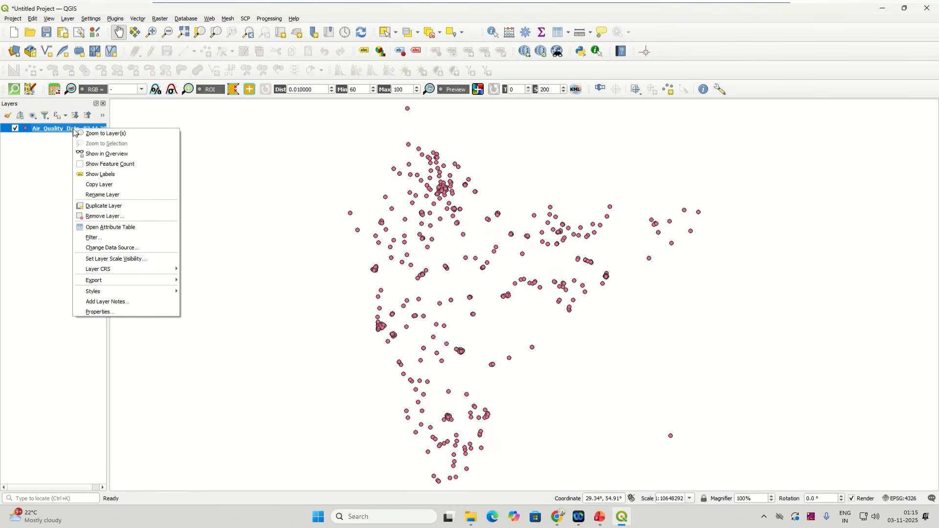
pyautogui.click(57, 133)
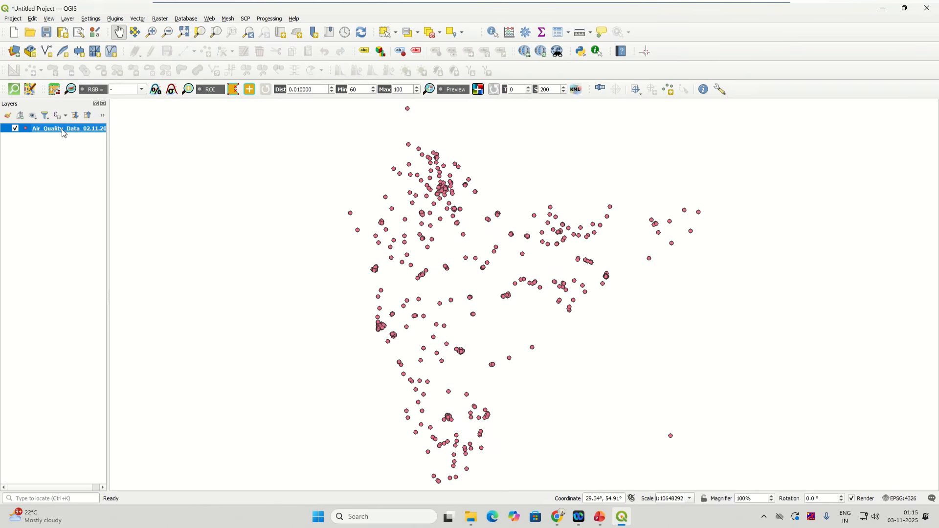
pyautogui.rightClick(62, 133)
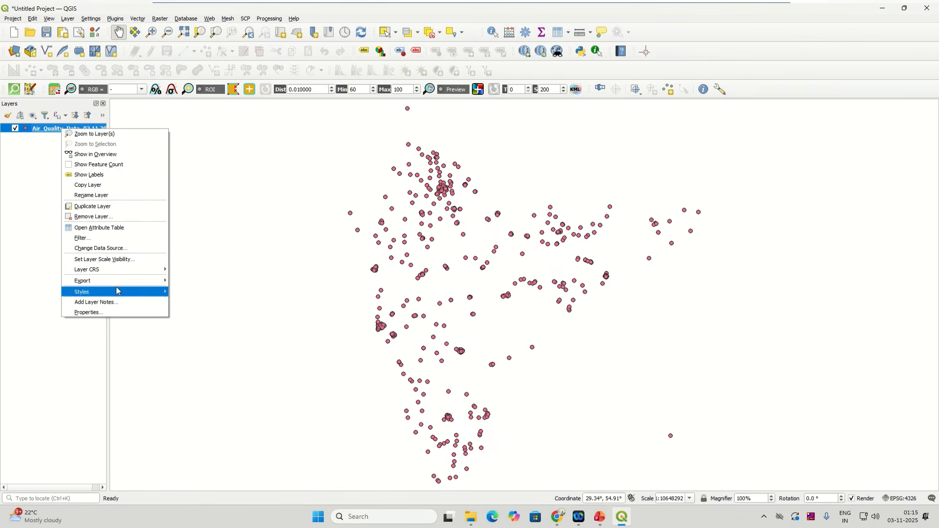
pyautogui.moveTo(117, 281)
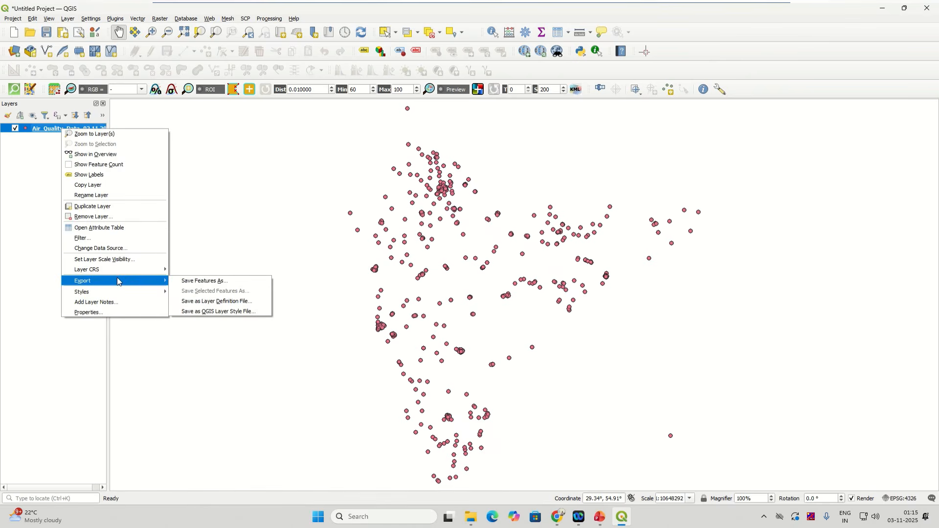
# Step: Open Save Features As for the air quality layer and expand the Format list
pyautogui.click(191, 283)
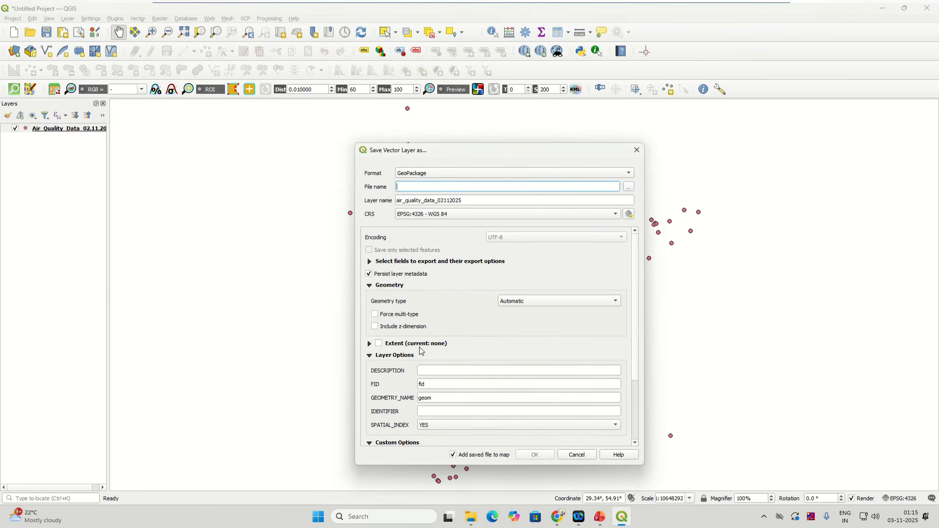
pyautogui.click(416, 177)
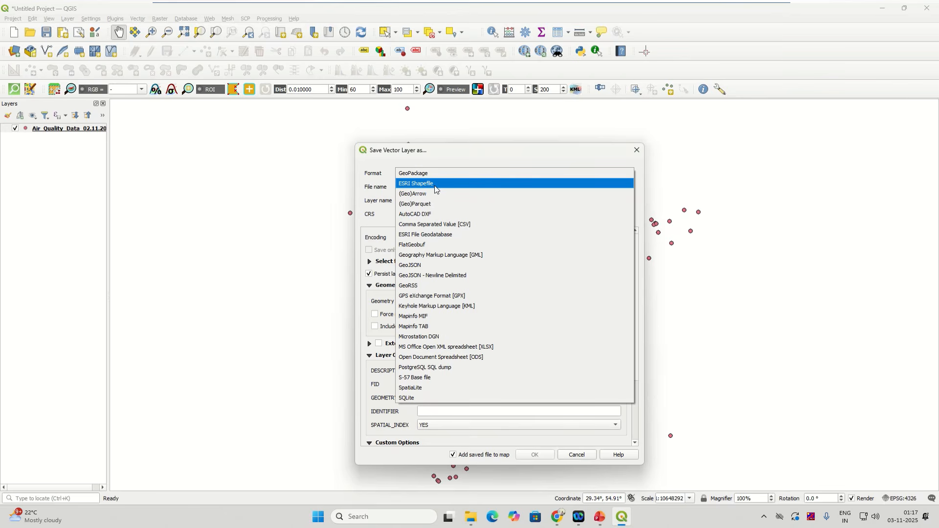
# Step: Set the format to ESRI Shapefile and browse to Downloads for the output file
pyautogui.click(434, 184)
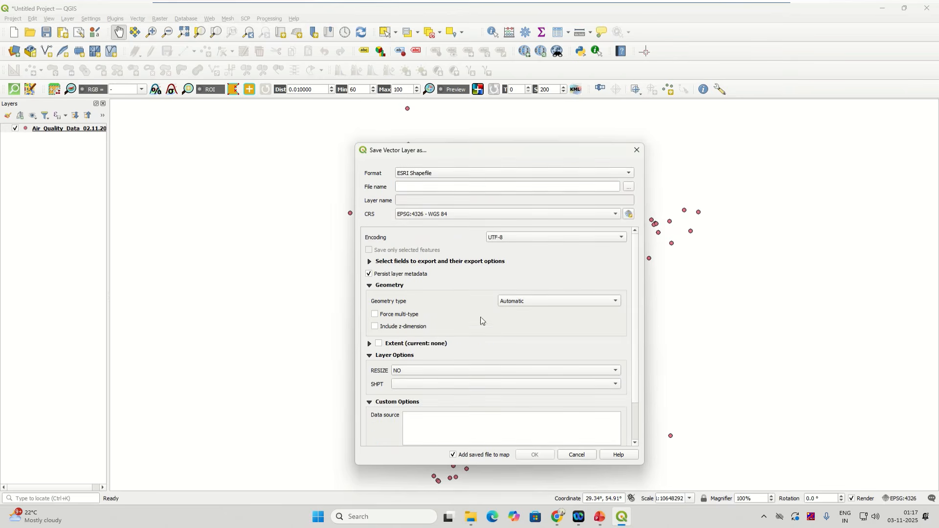
pyautogui.click(629, 187)
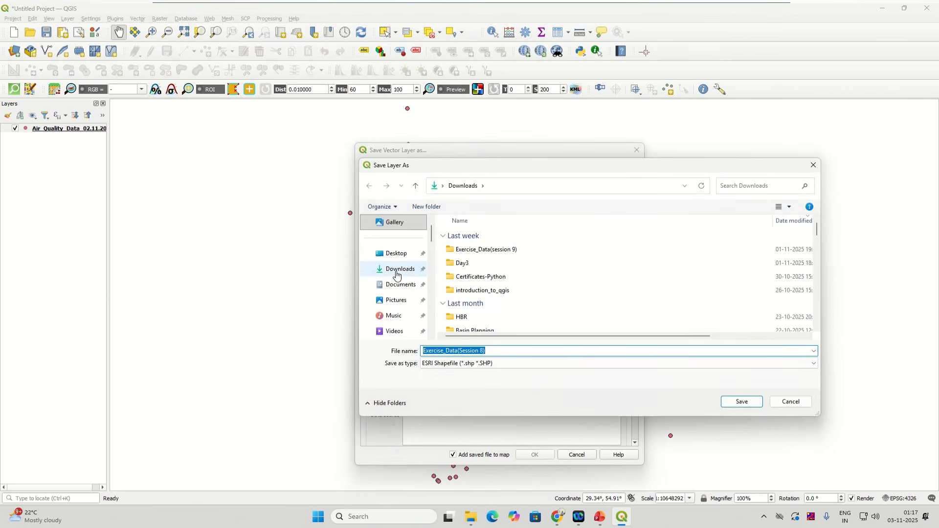
pyautogui.click(396, 274)
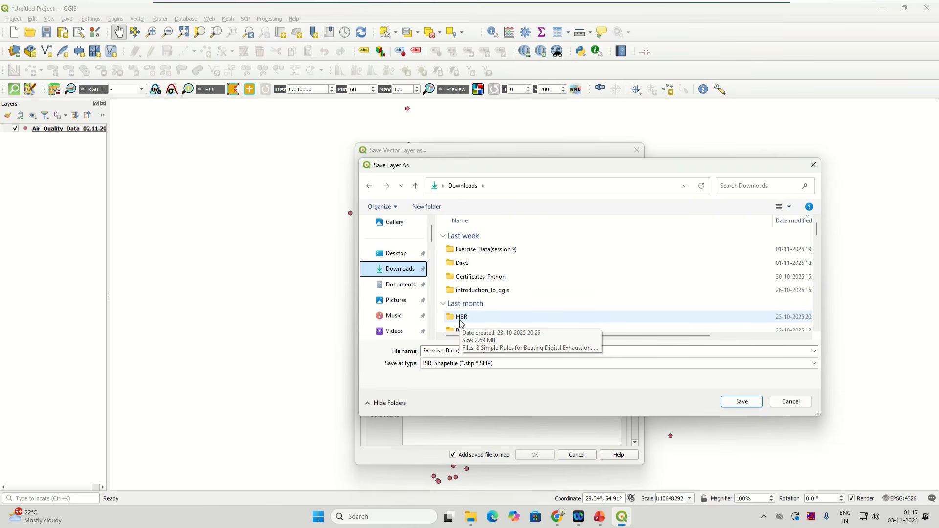
# Step: Create a new folder named Exercise_Data in Downloads
pyautogui.rightClick(440, 274)
pyautogui.moveTo(463, 288)
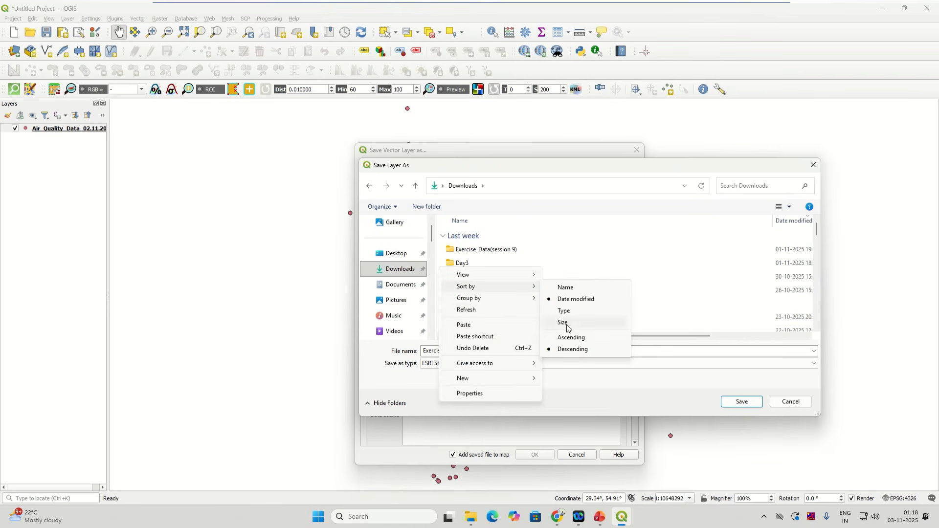
pyautogui.moveTo(482, 378)
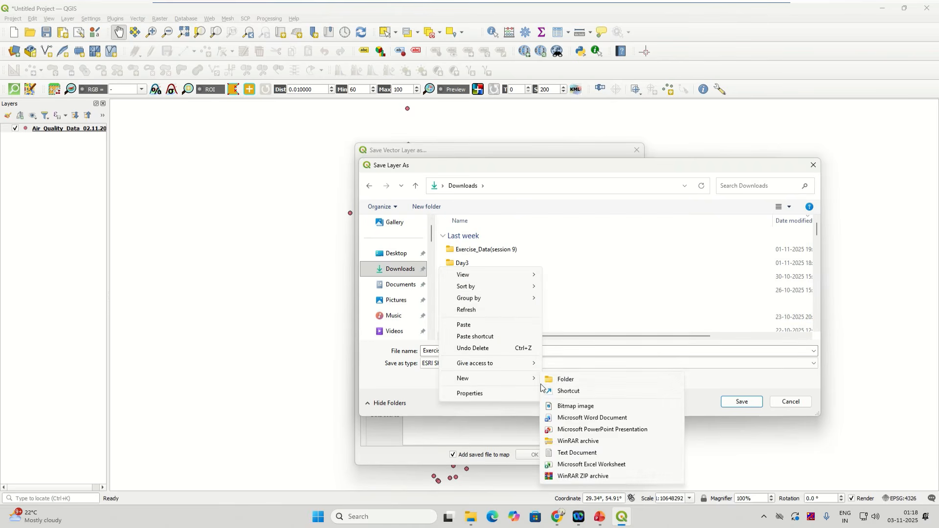
pyautogui.click(556, 379)
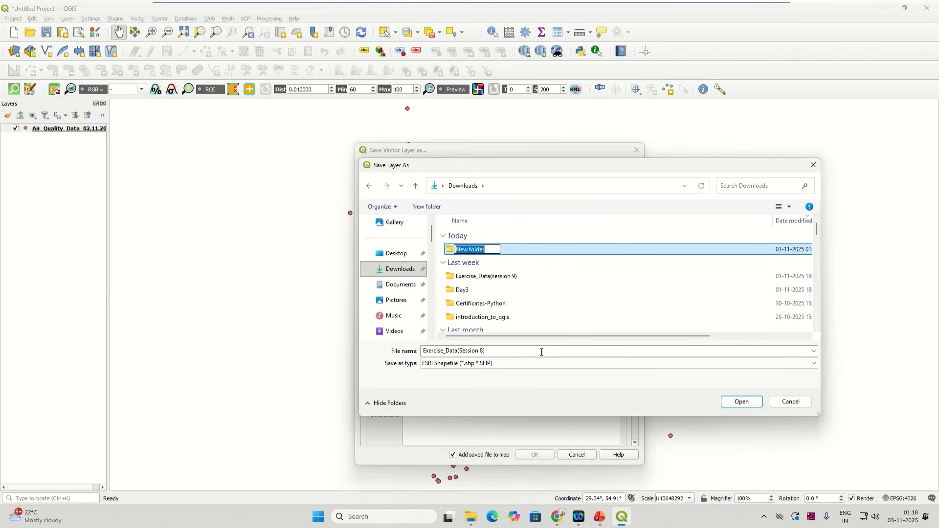
pyautogui.write('Exercise_Data')
# Step: Save the layer as shapefile Air_Quality_Data(02.11.2025) inside Exercise_Data and add it to the map
pyautogui.doubleClick(518, 249)
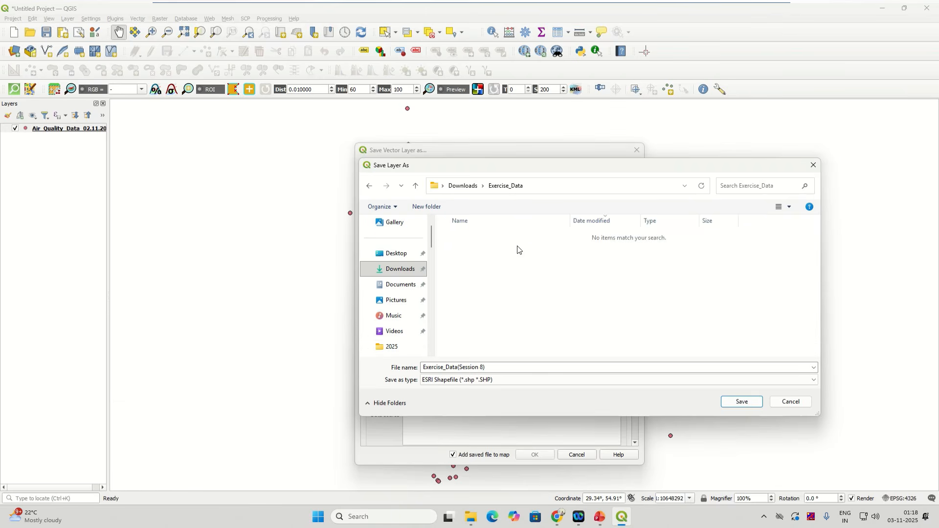
pyautogui.click(492, 366)
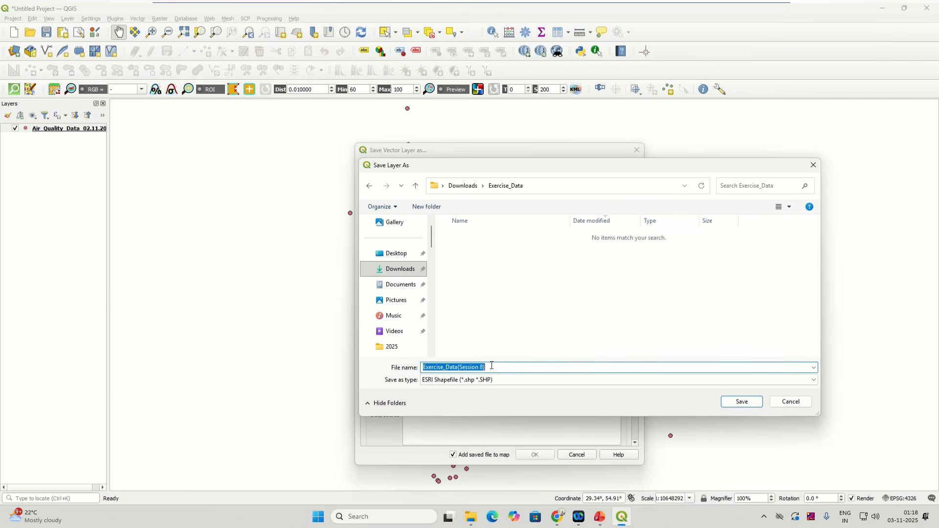
pyautogui.write('Air')
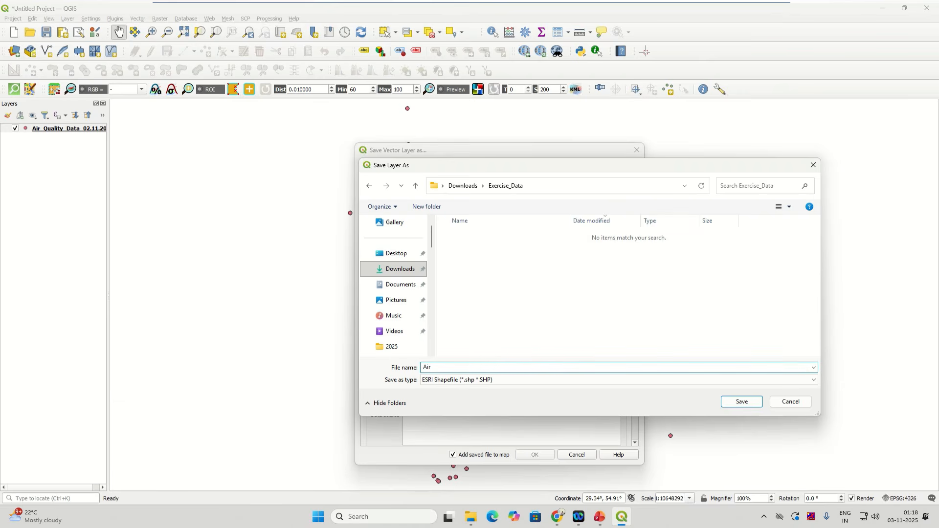
pyautogui.write('_Quality_Data(02.11.2025)')
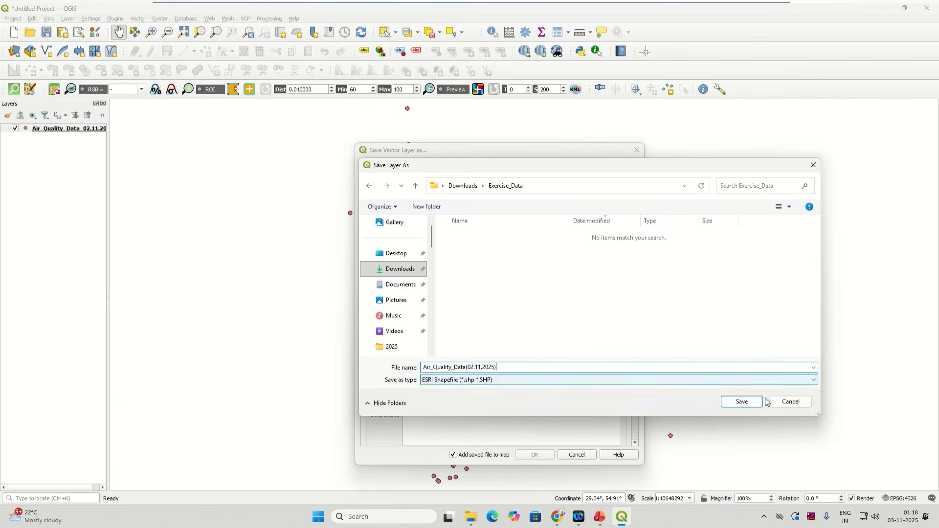
pyautogui.click(749, 403)
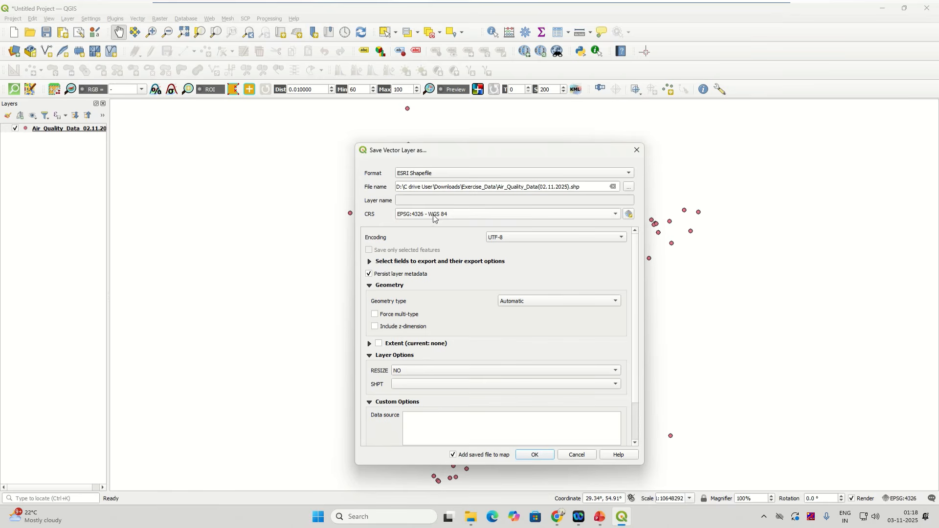
pyautogui.click(538, 457)
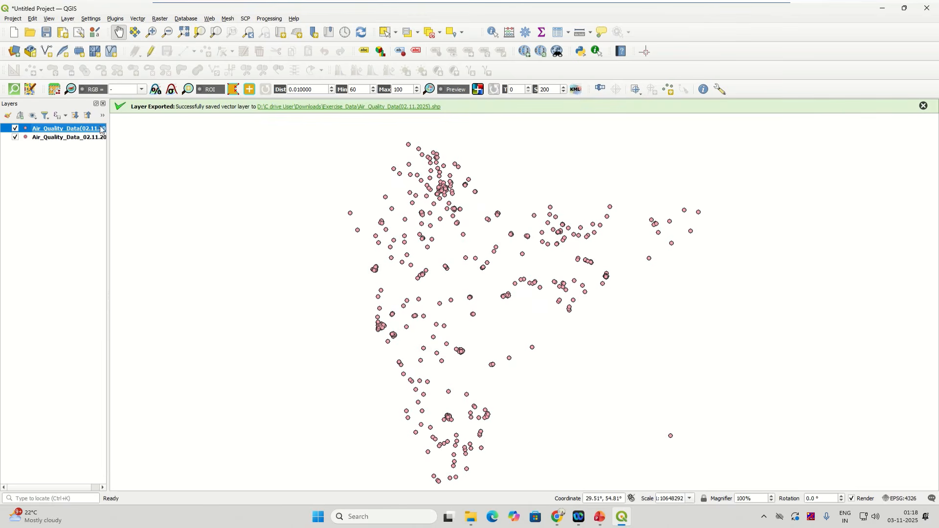
# Step: Remove the original Air_Quality_Data_02.11.2025 CSV layer, keeping only the exported shapefile layer
pyautogui.moveTo(108, 195); pyautogui.dragTo(158, 195)
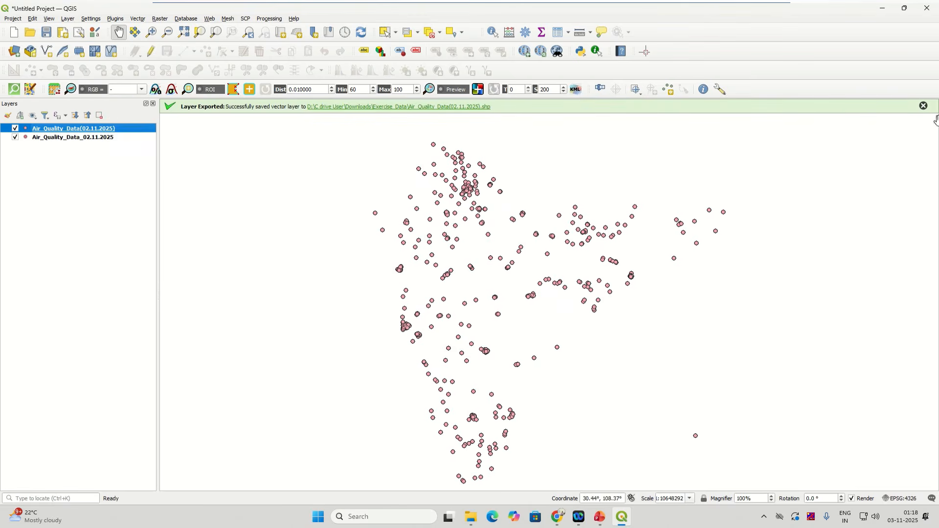
pyautogui.click(924, 106)
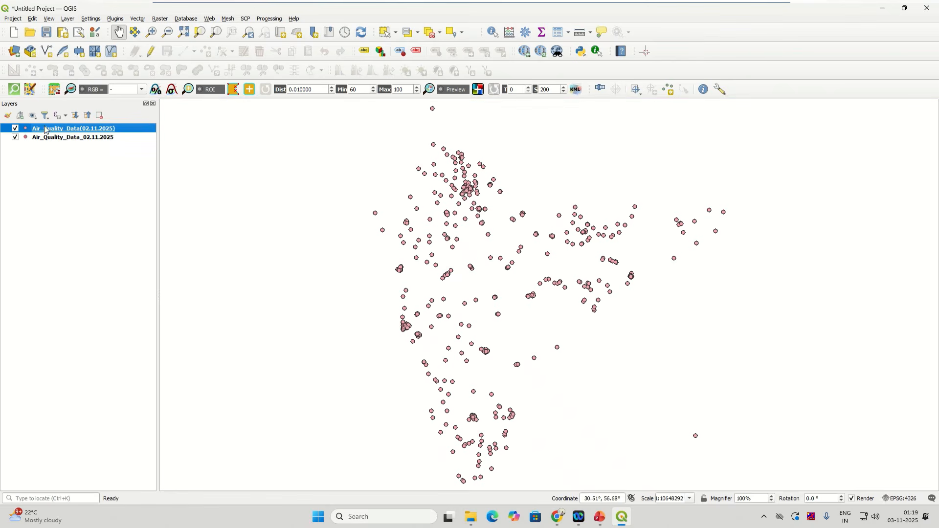
pyautogui.click(36, 139)
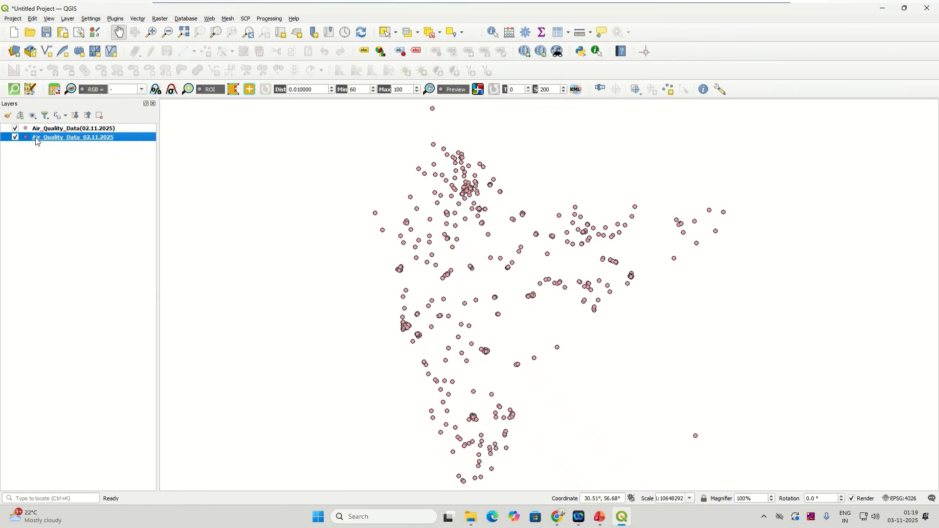
pyautogui.rightClick(36, 138)
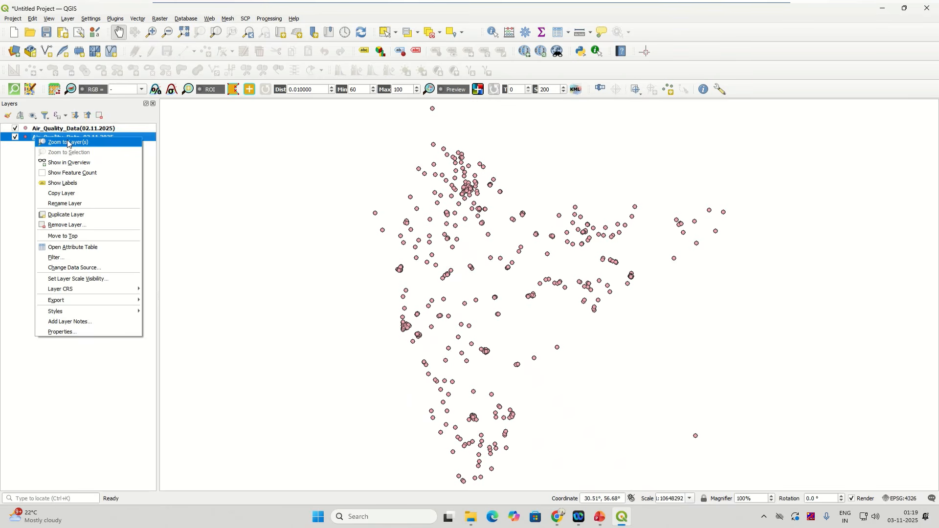
pyautogui.click(151, 142)
pyautogui.rightClick(151, 141)
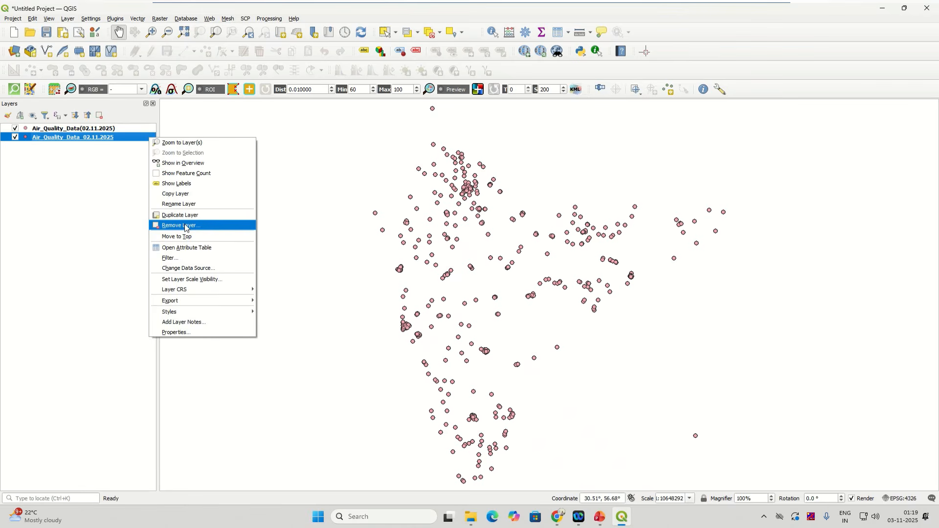
pyautogui.click(185, 226)
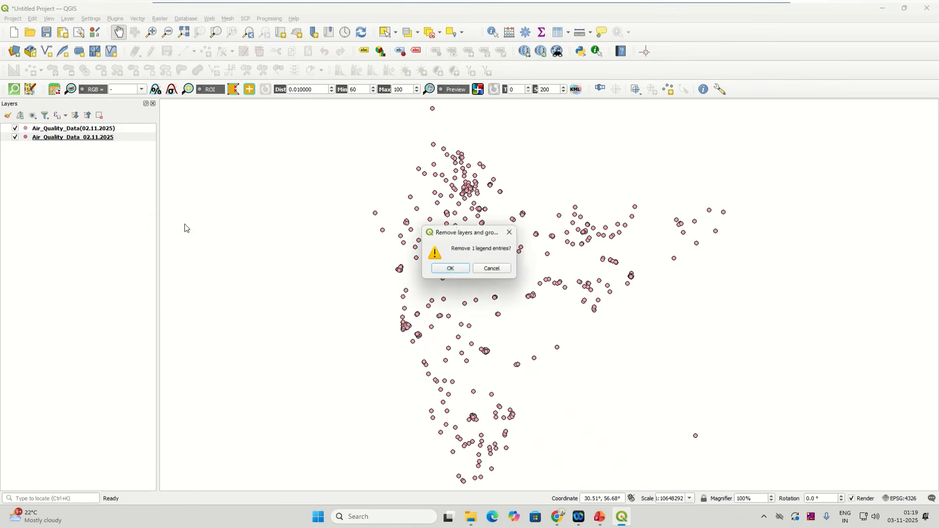
pyautogui.click(462, 267)
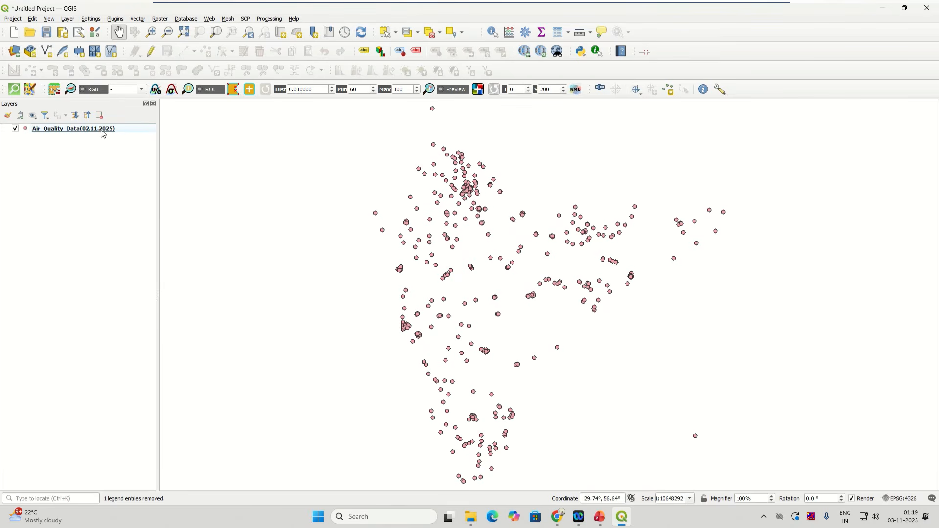
pyautogui.rightClick(101, 130)
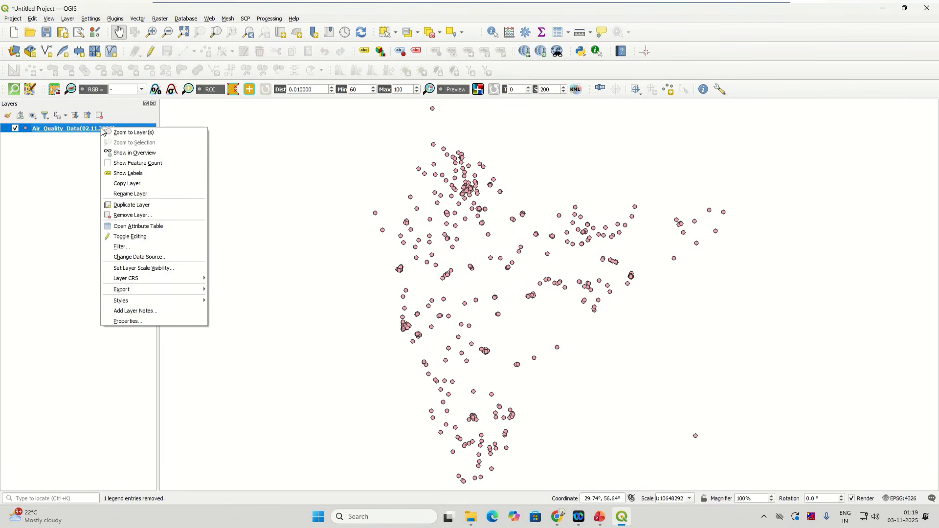
# Step: Open the Air_Quality_Data(02.11.2025) attribute table and scroll to the last of its 3361 rows
pyautogui.click(146, 226)
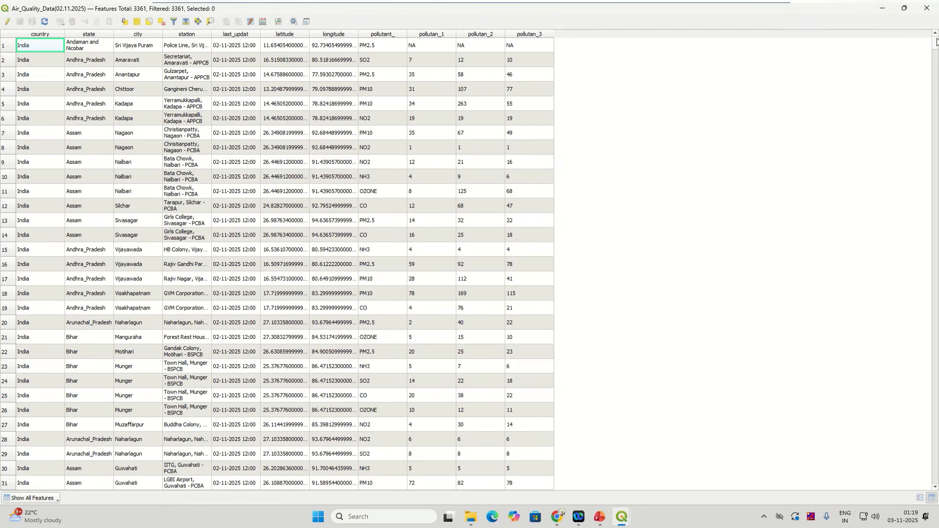
pyautogui.moveTo(936, 44); pyautogui.dragTo(936, 487)
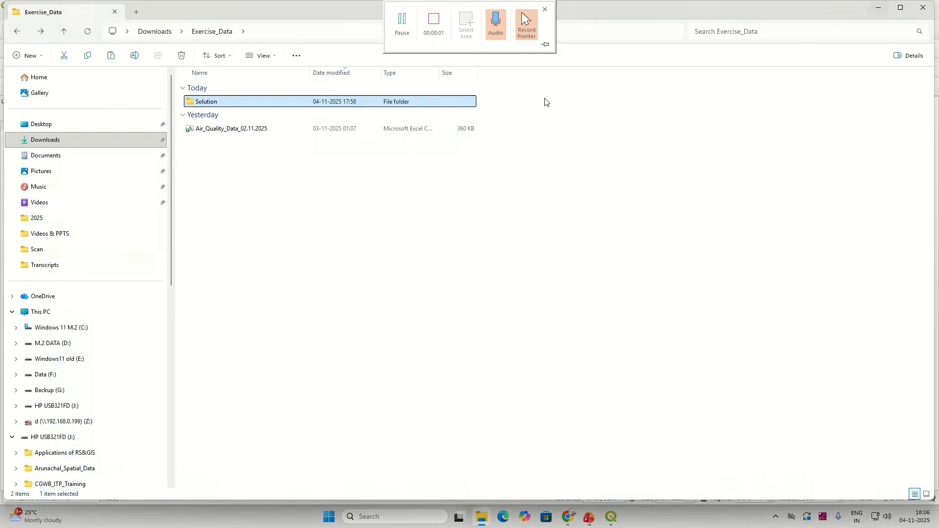
# Step: Open the Solution folder and highlight the Air_Quality_Data(02.11.2025) shapefile parts and GeoPackage
pyautogui.doubleClick(220, 104)
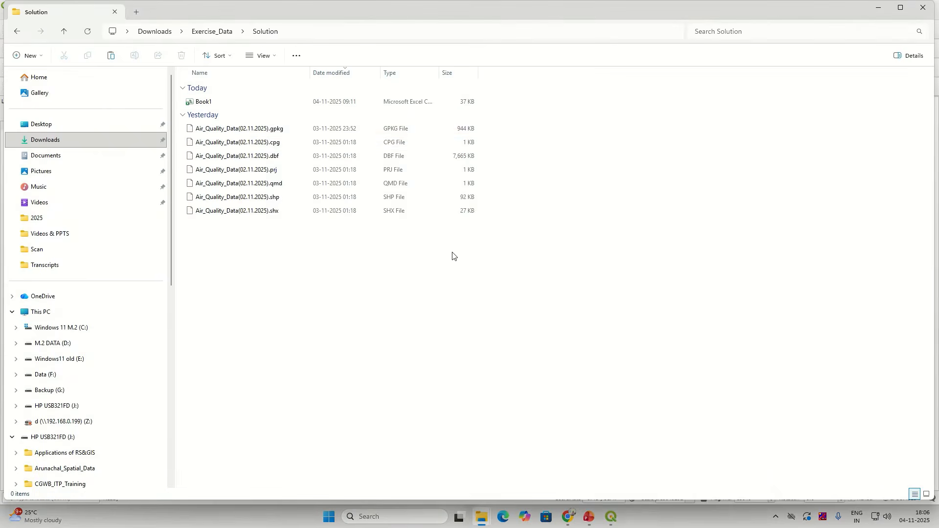
pyautogui.moveTo(294, 230); pyautogui.dragTo(251, 124)
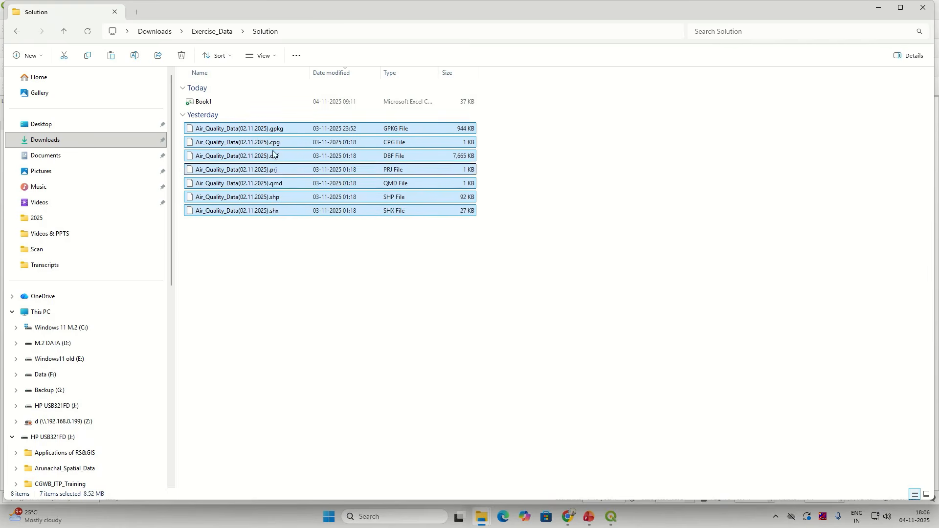
pyautogui.click(278, 200)
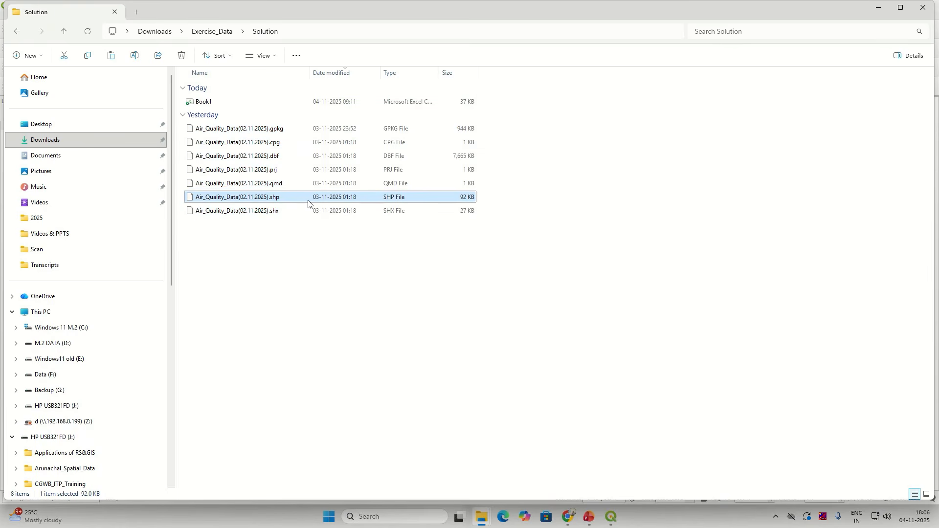
pyautogui.click(285, 143)
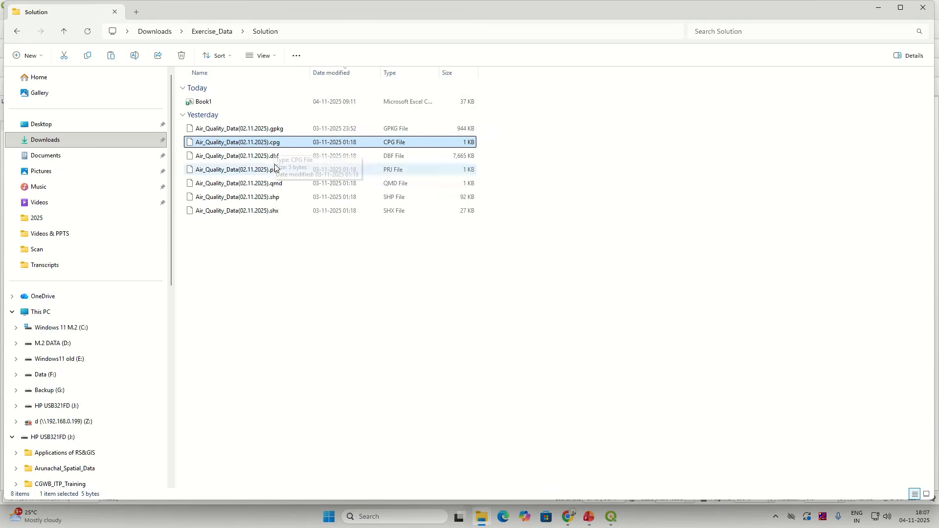
pyautogui.hotkey('shift', 'Down')
pyautogui.hotkey('shift', 'Down')
pyautogui.hotkey('shift', 'Down')
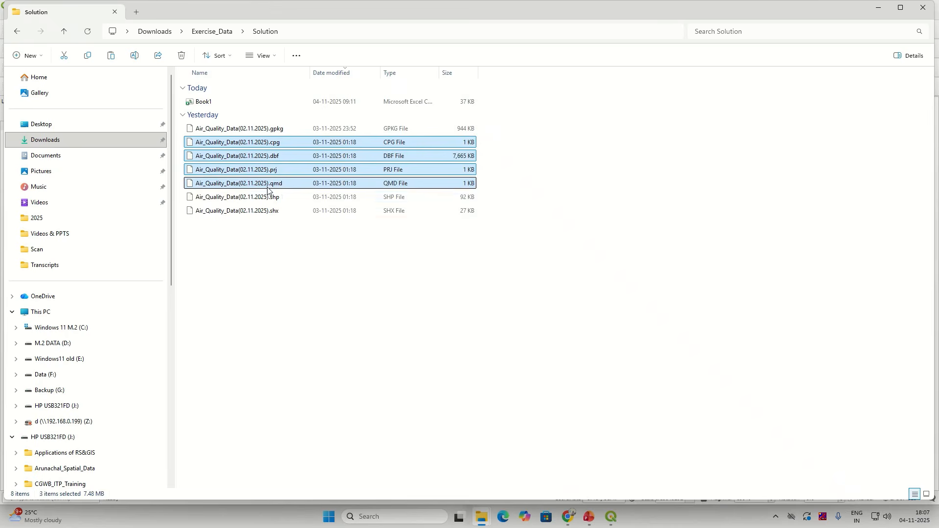
pyautogui.hotkey('shift', 'Down')
pyautogui.hotkey('shift', 'Down')
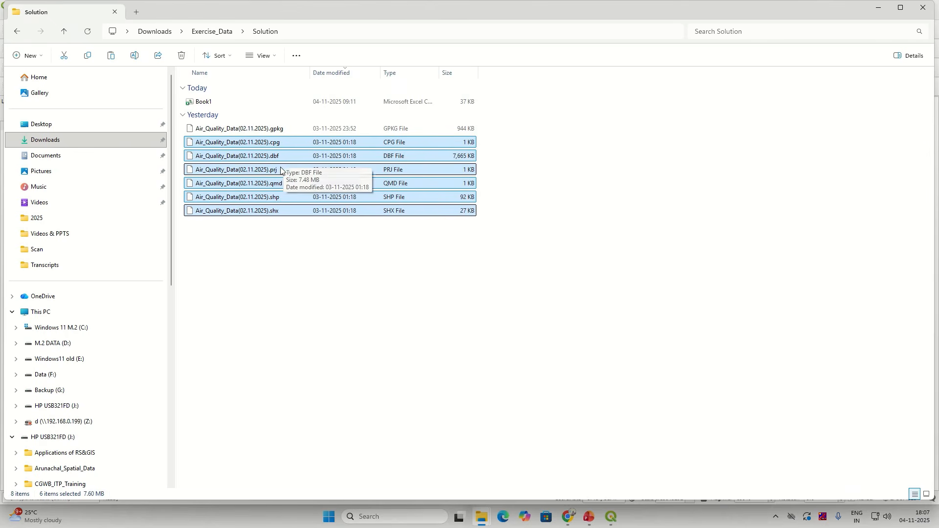
pyautogui.click(279, 132)
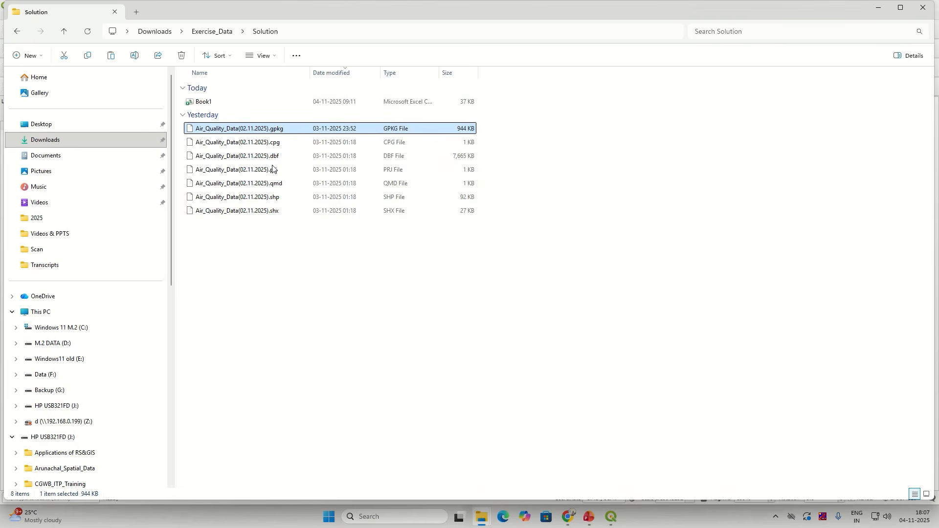
pyautogui.moveTo(283, 230); pyautogui.dragTo(270, 145)
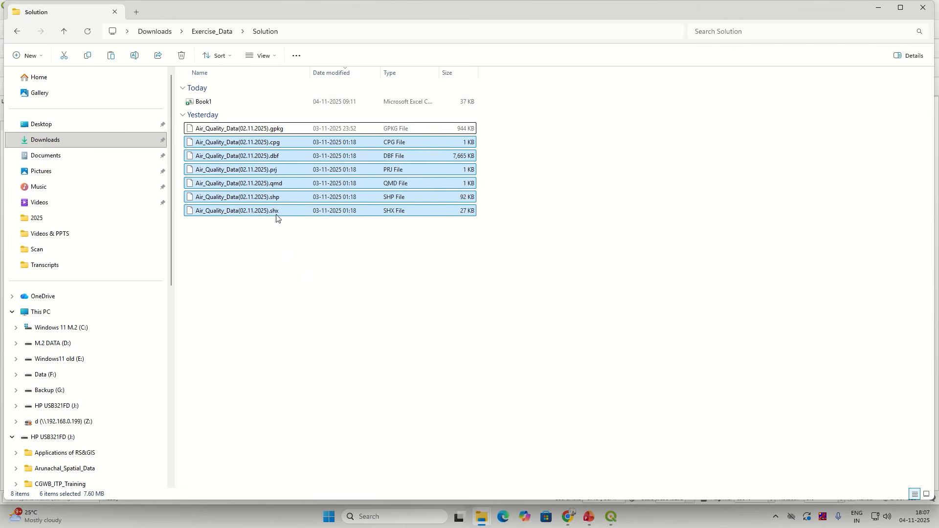
pyautogui.click(279, 201)
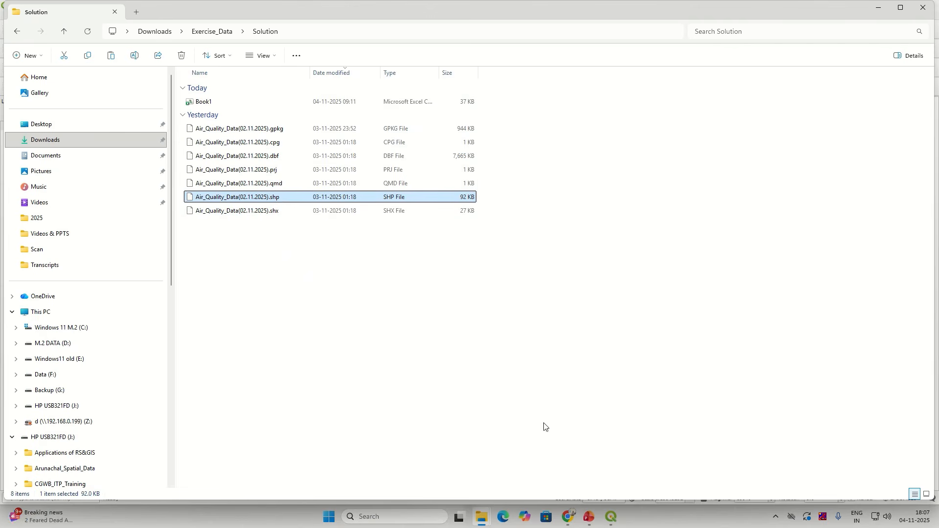
# Step: Return to QGIS and reopen the Air_Quality_Data(02.11.2025) attribute table, scrolling to the bottom
pyautogui.moveTo(617, 522)
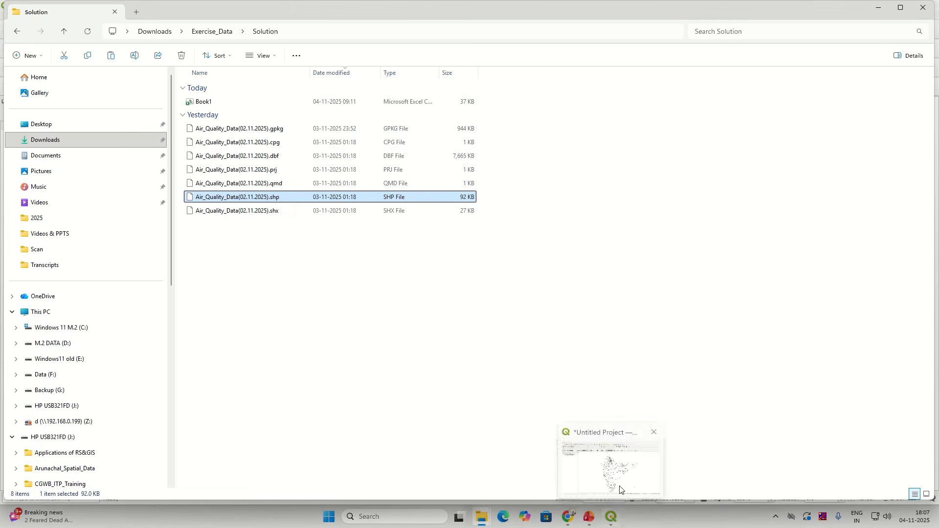
pyautogui.click(609, 457)
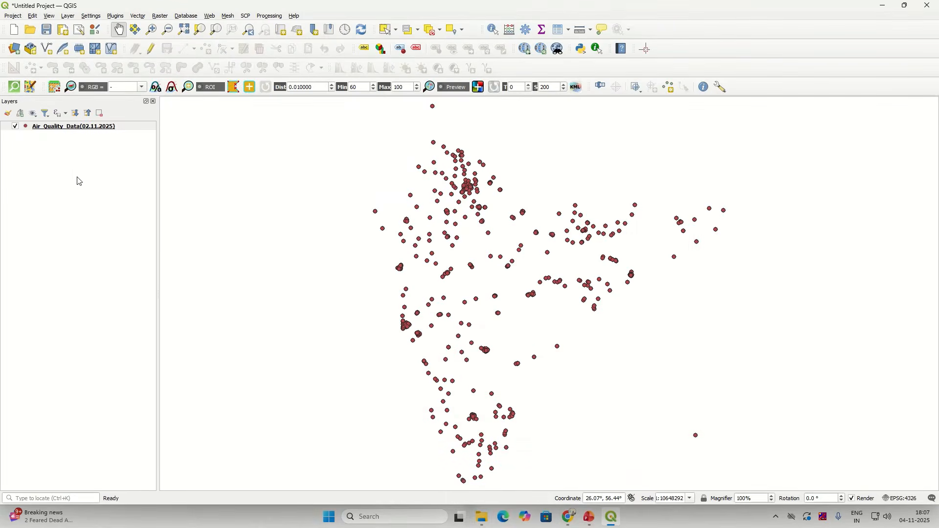
pyautogui.click(89, 129)
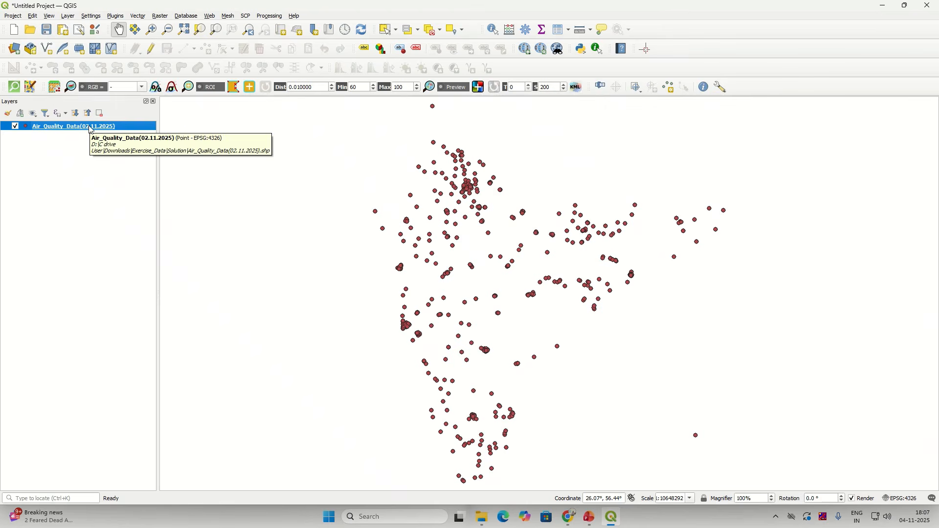
pyautogui.rightClick(90, 130)
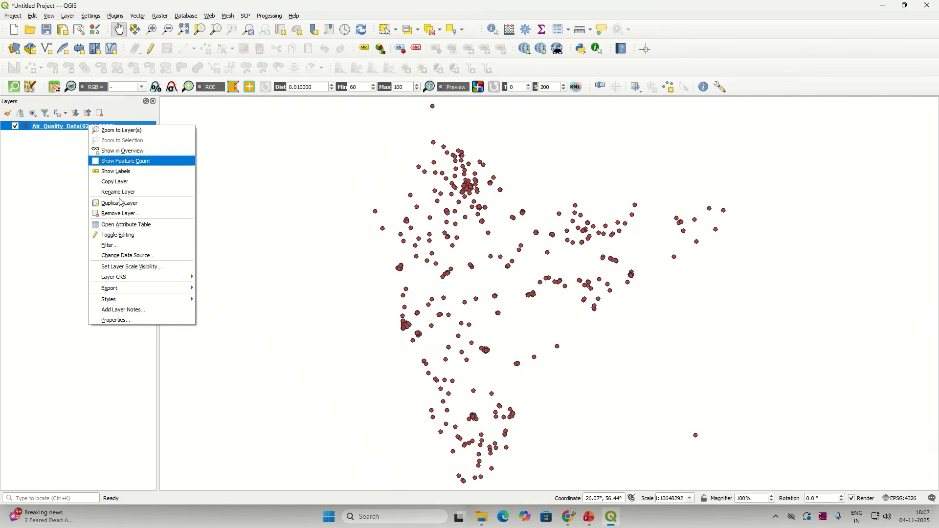
pyautogui.click(153, 225)
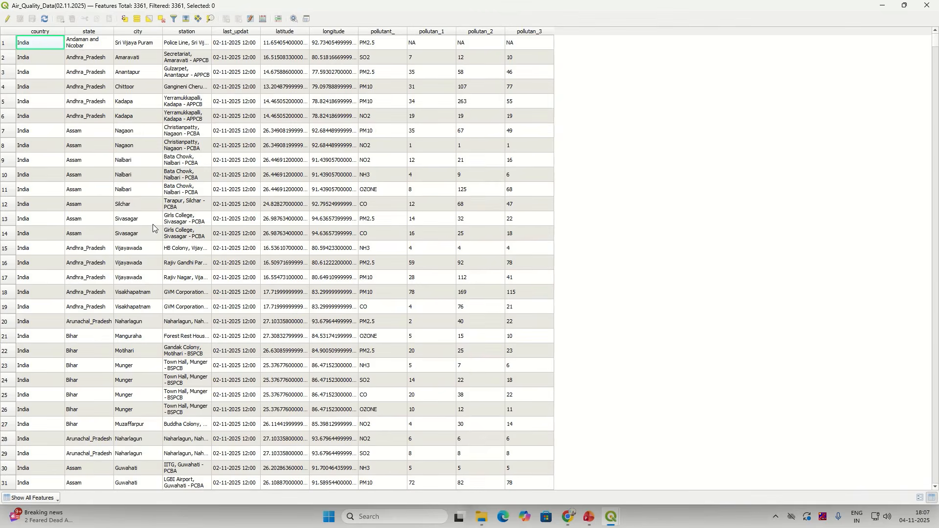
pyautogui.moveTo(938, 202); pyautogui.dragTo(936, 479)
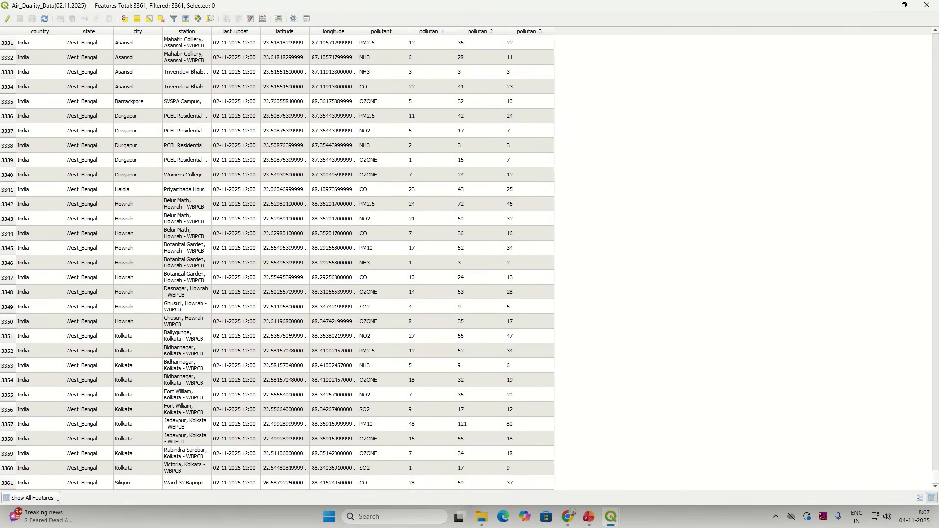
# Step: Close the table and turn on Show Feature Count so 3361 appears beside the layer
pyautogui.click(927, 4)
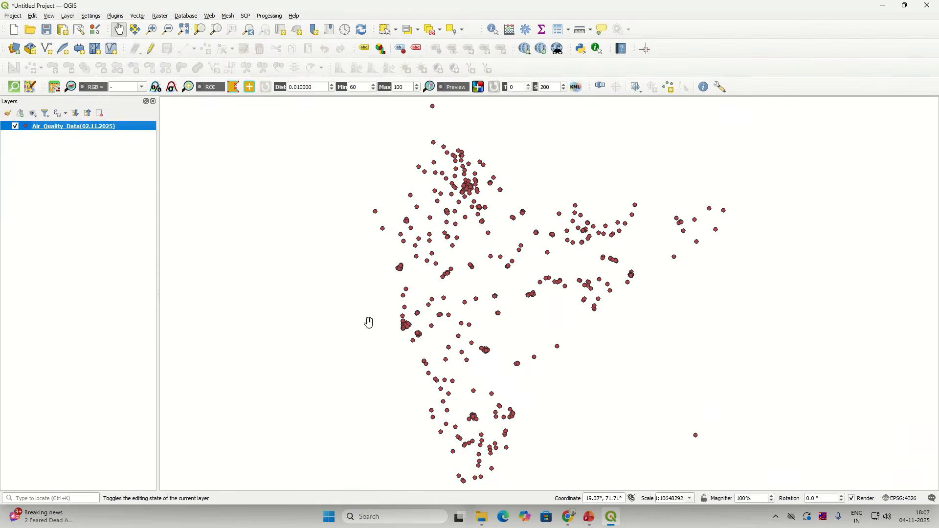
pyautogui.rightClick(55, 125)
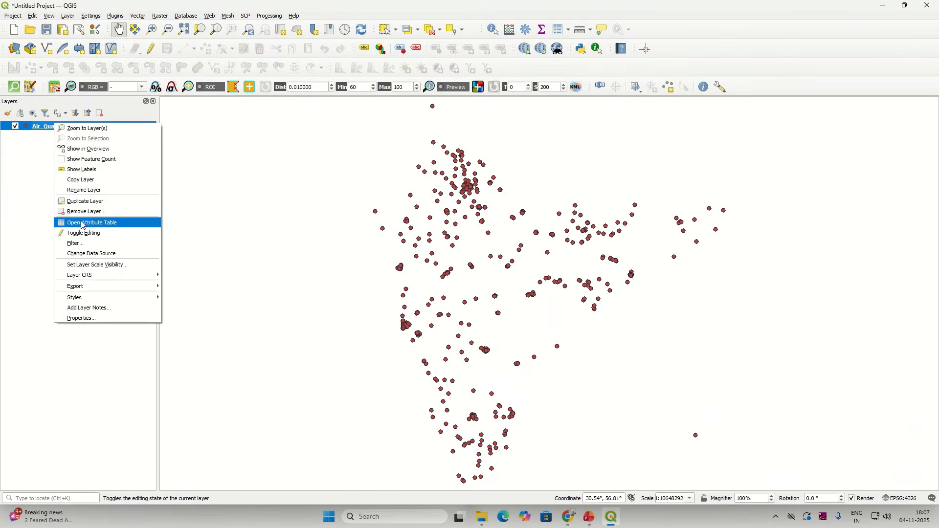
pyautogui.click(95, 162)
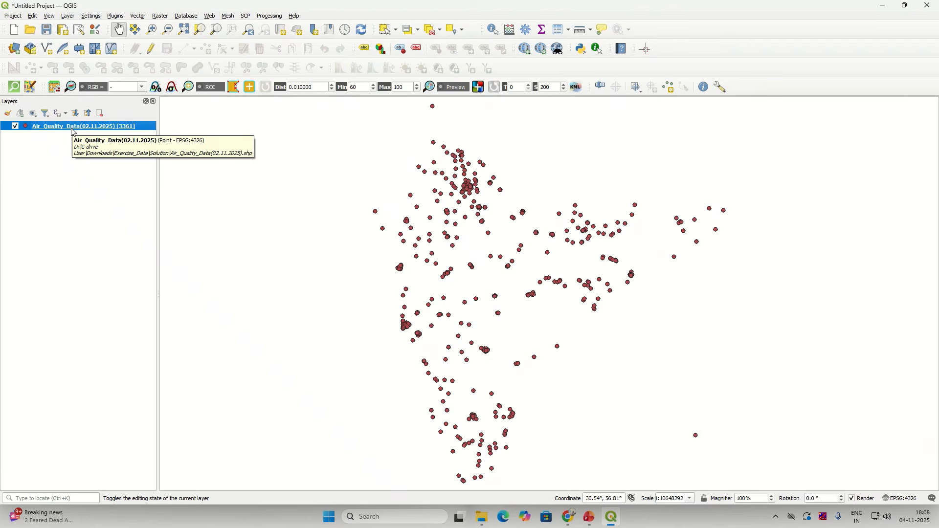
# Step: Open the Air_Quality_Data(02.11.2025) attribute table and look across its columns
pyautogui.rightClick(72, 129)
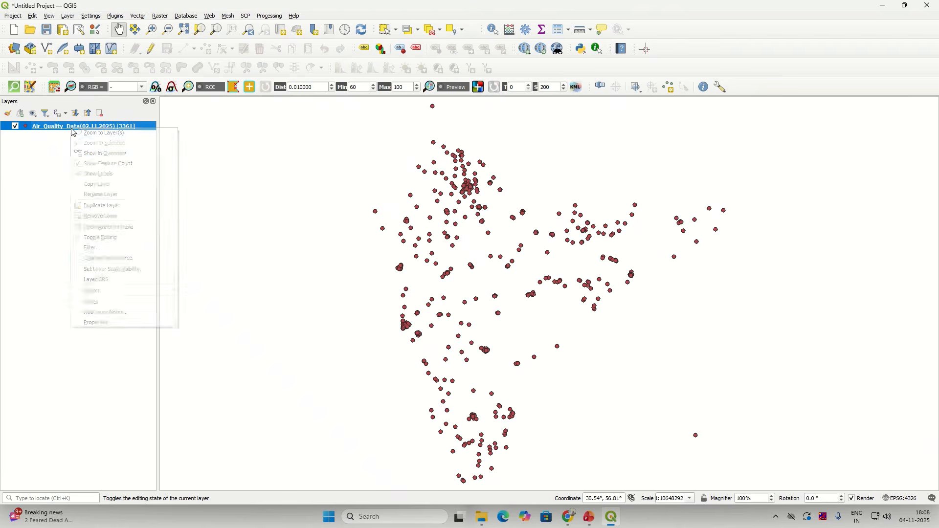
pyautogui.click(110, 228)
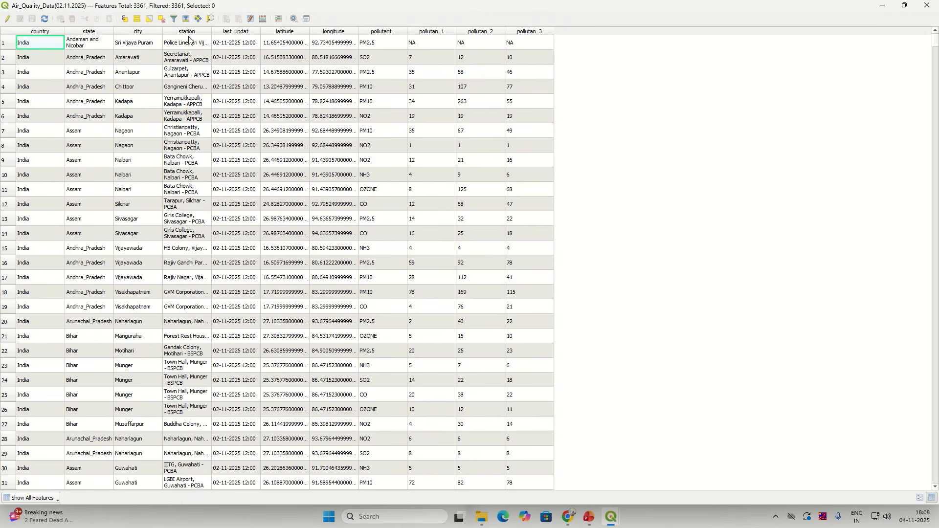
pyautogui.click(188, 117)
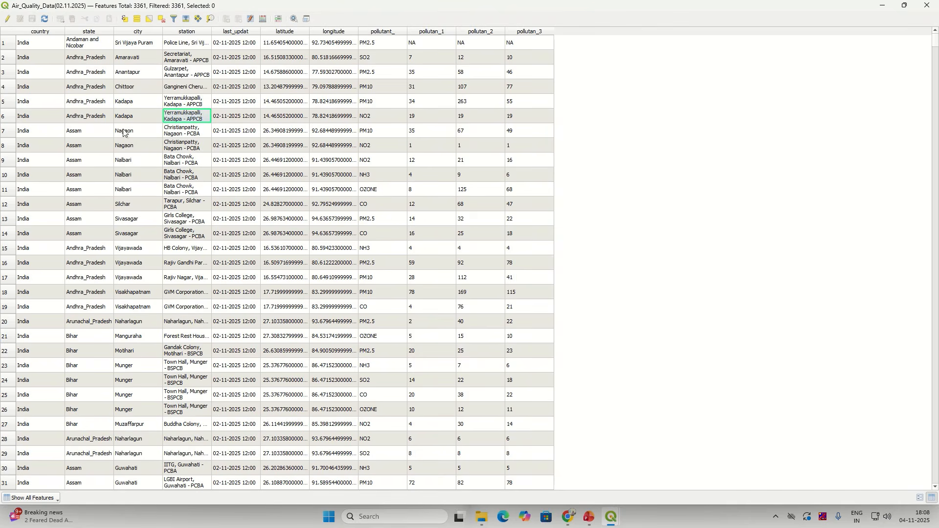
pyautogui.moveTo(539, 112); pyautogui.dragTo(52, 107)
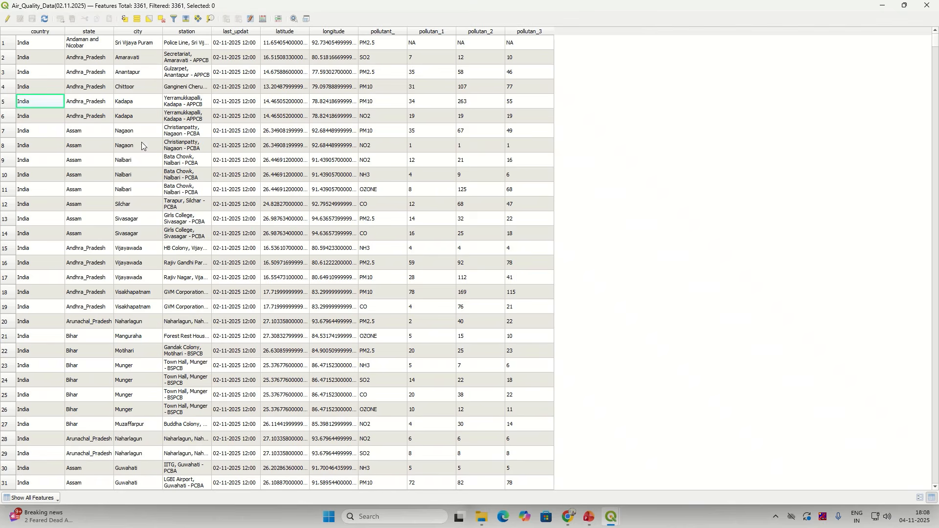
# Step: Sort the records by station and autofit the station column to show full names
pyautogui.click(190, 32)
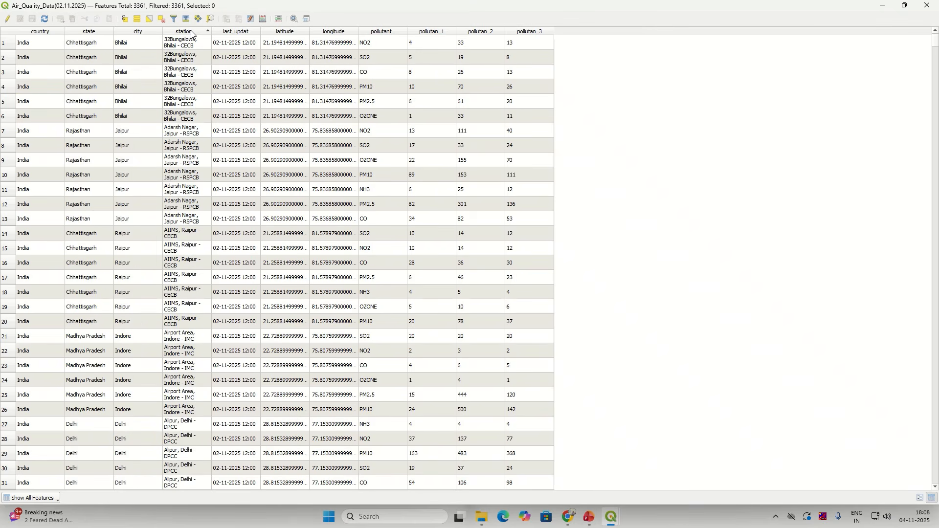
pyautogui.click(191, 33)
pyautogui.click(192, 32)
pyautogui.click(191, 32)
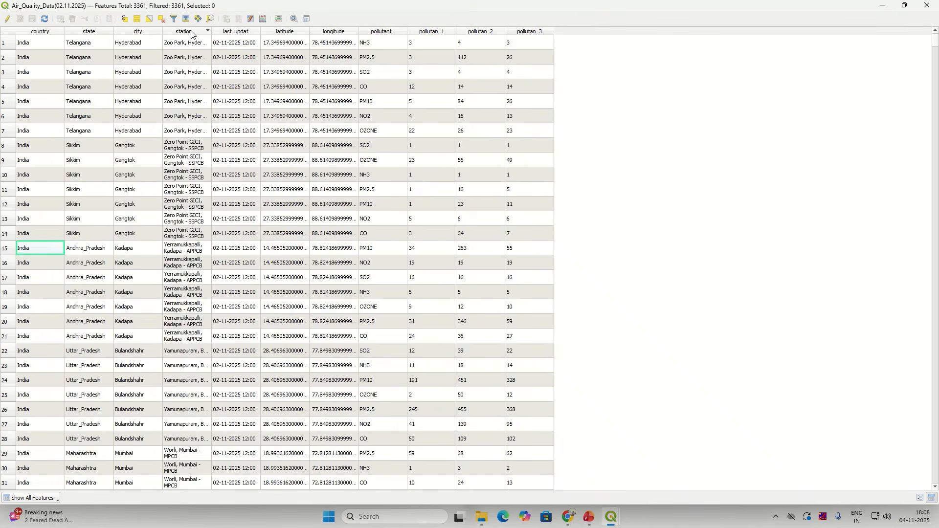
pyautogui.click(191, 32)
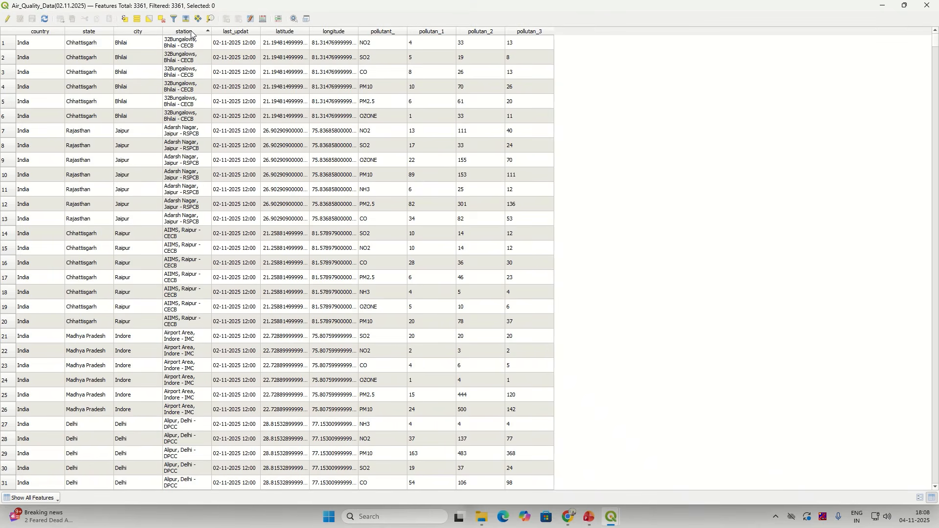
pyautogui.click(192, 33)
pyautogui.click(191, 32)
pyautogui.click(191, 32)
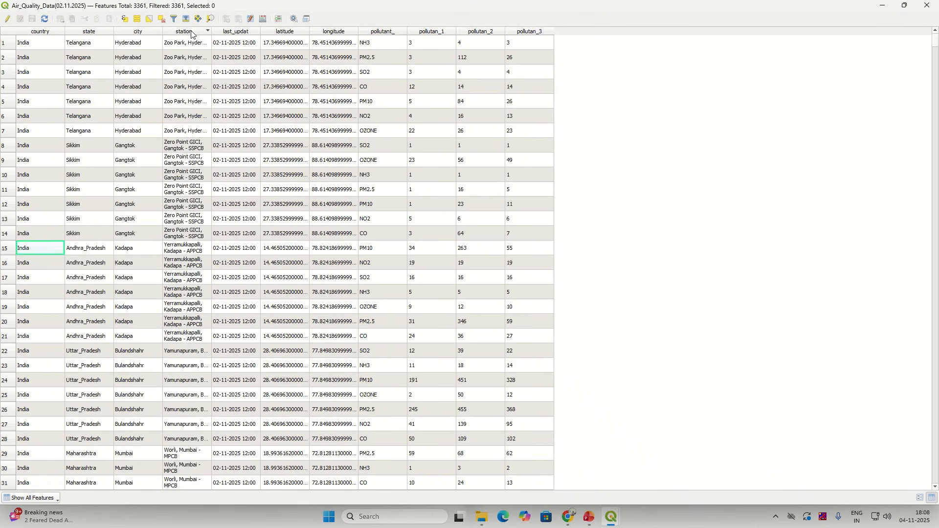
pyautogui.click(191, 32)
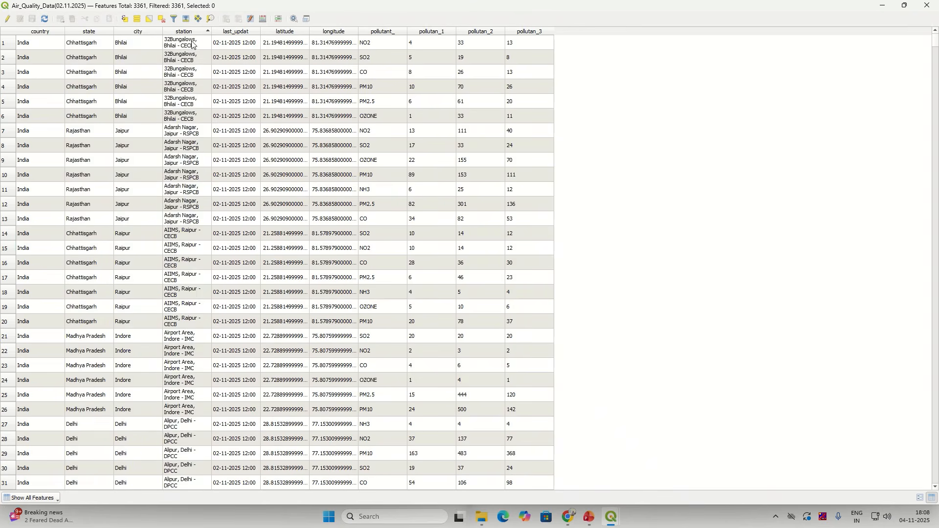
pyautogui.click(195, 33)
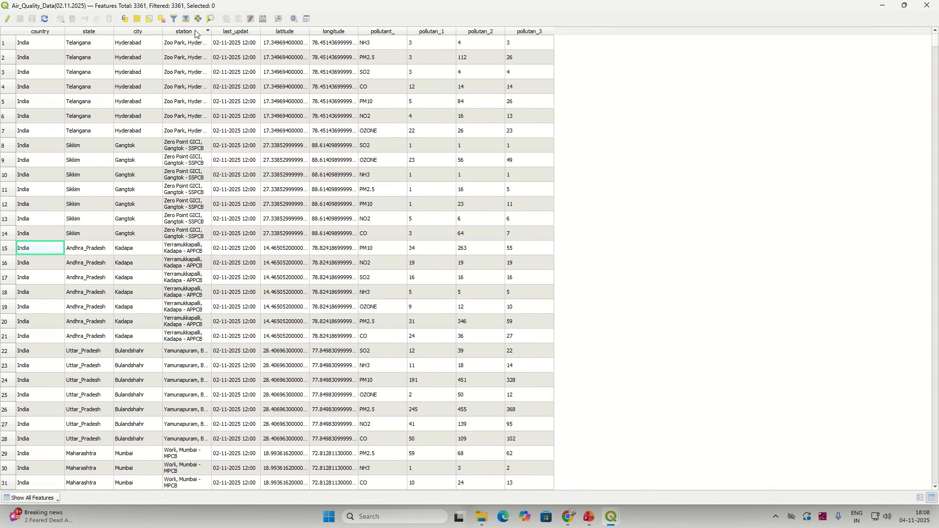
pyautogui.click(196, 32)
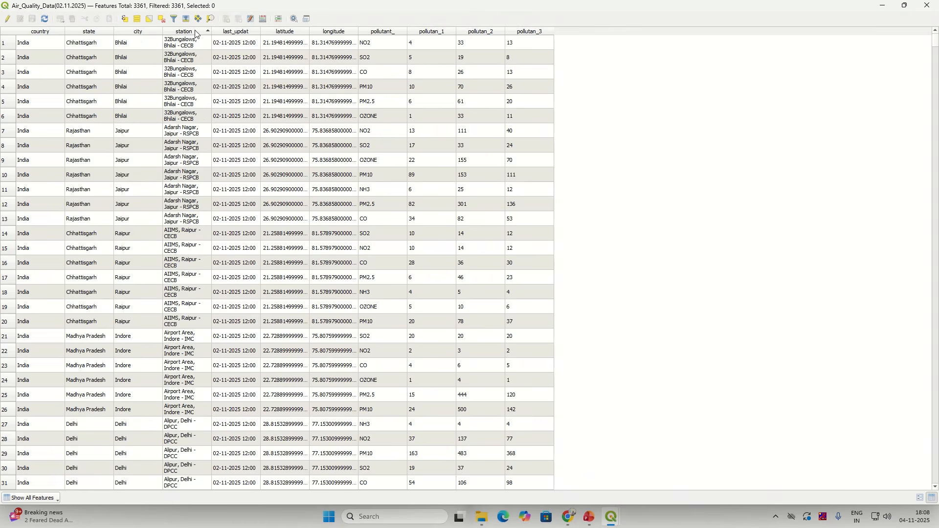
pyautogui.click(196, 32)
pyautogui.click(196, 32)
pyautogui.click(196, 32)
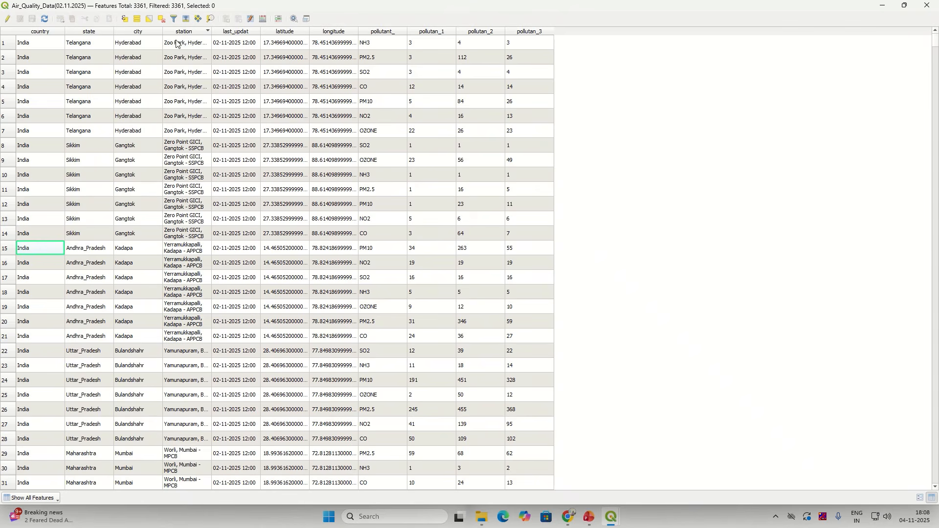
pyautogui.moveTo(176, 44); pyautogui.dragTo(179, 136)
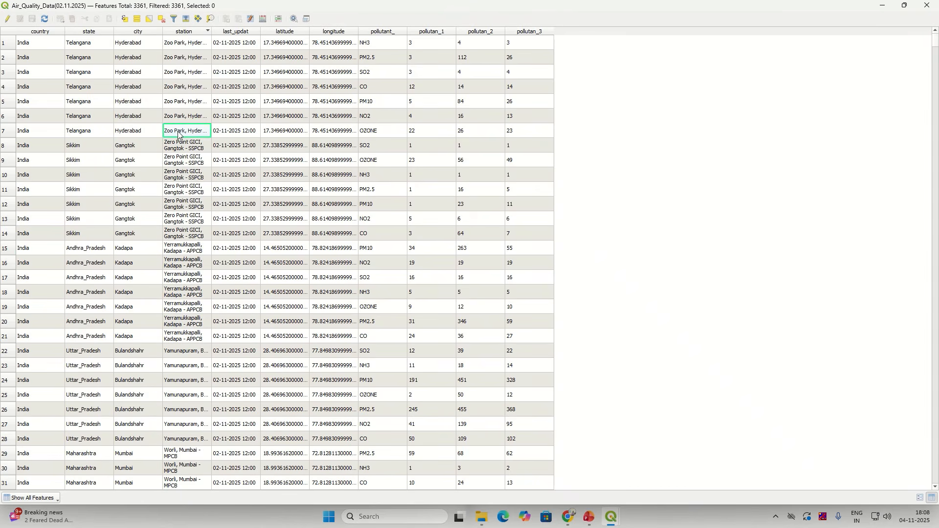
pyautogui.doubleClick(211, 31)
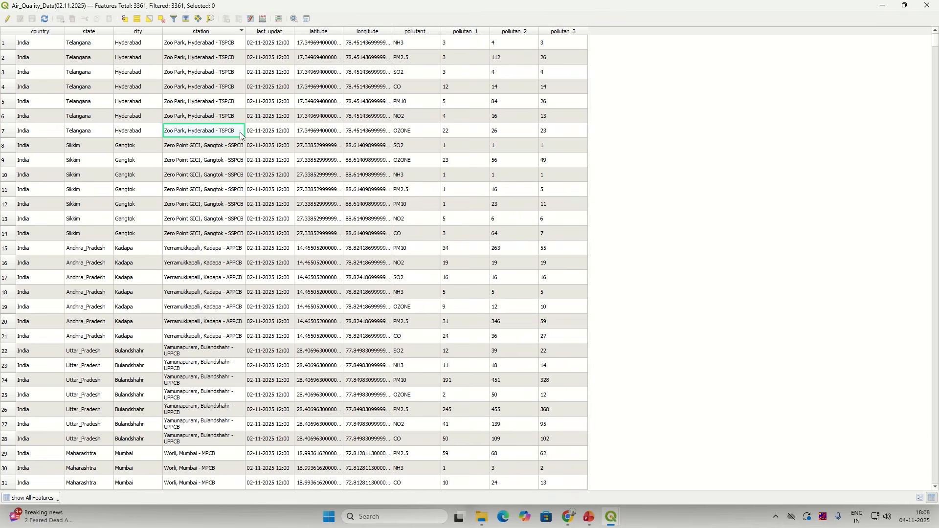
# Step: Inspect pollutant values such as PM2.5, OZONE and NO2, select row 4, and close the table
pyautogui.click(408, 45)
pyautogui.click(406, 58)
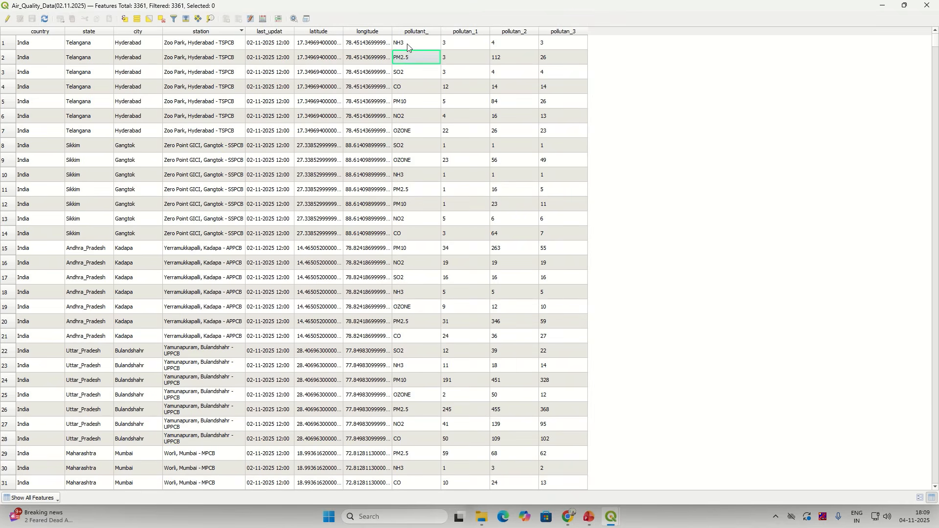
pyautogui.click(409, 73)
pyautogui.click(406, 91)
pyautogui.click(406, 102)
pyautogui.click(404, 118)
pyautogui.click(404, 133)
pyautogui.click(412, 44)
pyautogui.click(411, 57)
pyautogui.click(409, 73)
pyautogui.click(407, 89)
pyautogui.click(403, 103)
pyautogui.click(403, 113)
pyautogui.click(409, 55)
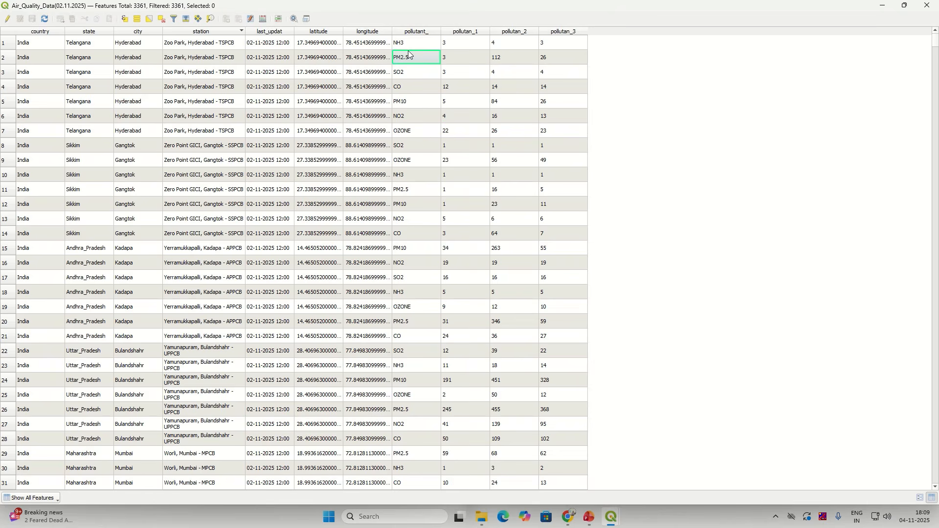
pyautogui.click(474, 47)
pyautogui.click(472, 117)
pyautogui.click(510, 73)
pyautogui.click(555, 57)
pyautogui.click(554, 117)
pyautogui.click(4, 88)
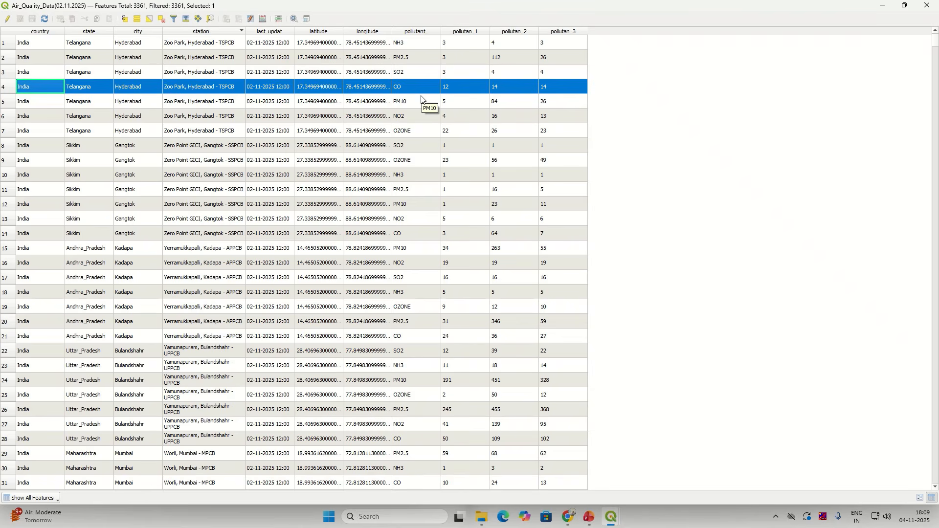
pyautogui.click(927, 6)
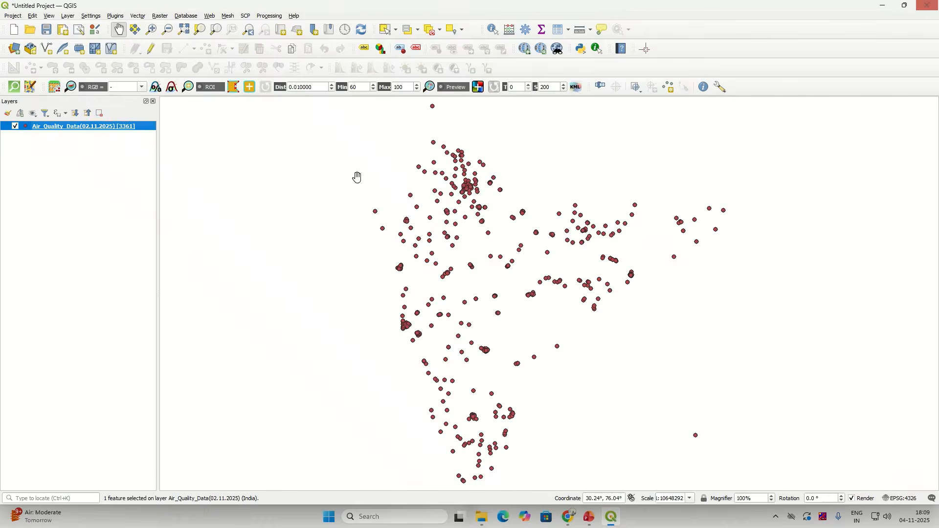
# Step: Open the Query Builder filter for the Air_Quality_Data(02.11.2025) layer
pyautogui.rightClick(121, 128)
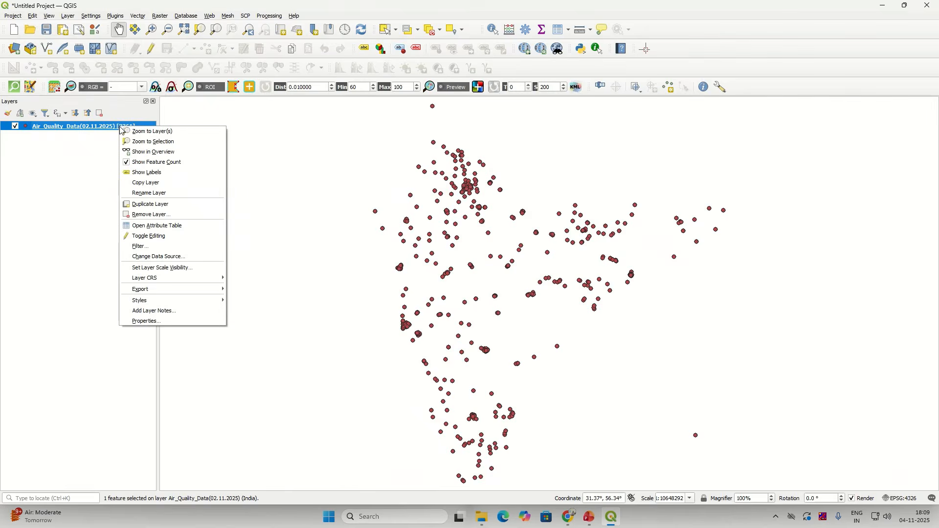
pyautogui.click(150, 248)
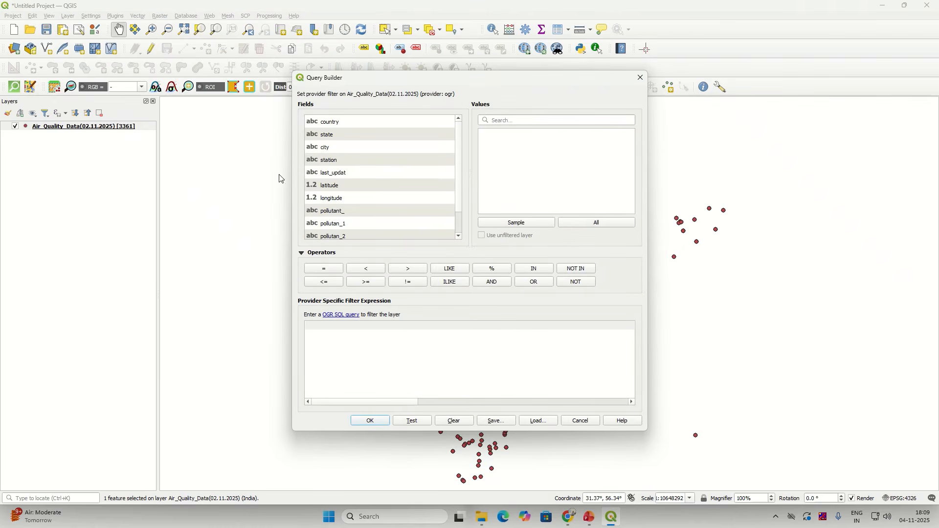
pyautogui.moveTo(459, 190); pyautogui.dragTo(459, 161)
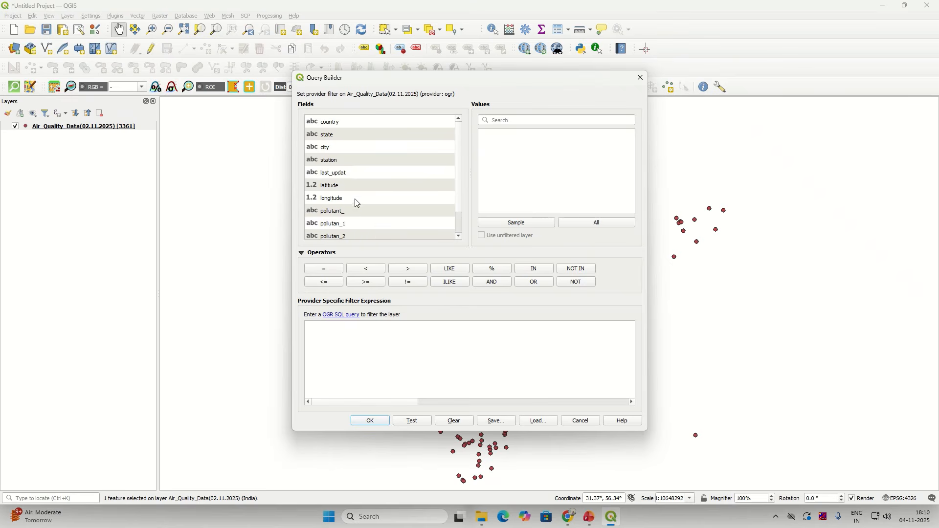
# Step: Add the pollutant_ field to the filter expression and list all its values
pyautogui.click(352, 214)
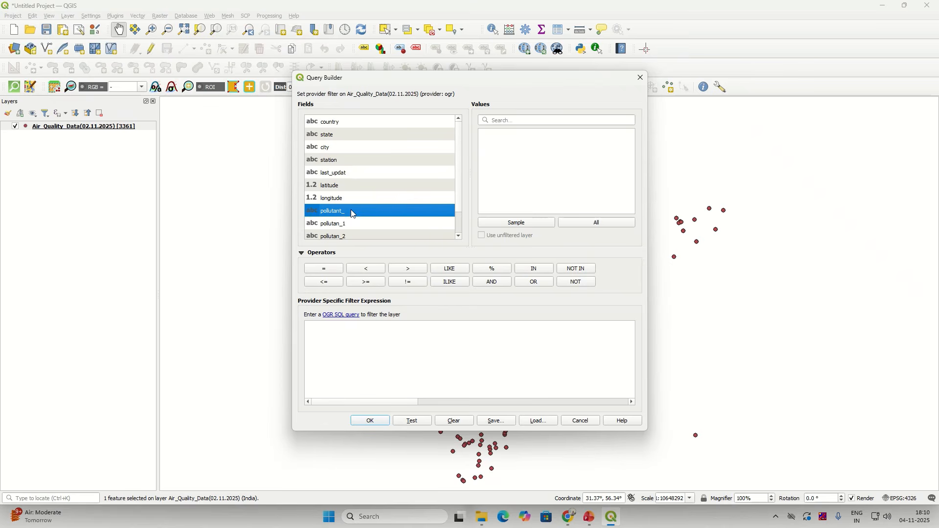
pyautogui.doubleClick(352, 213)
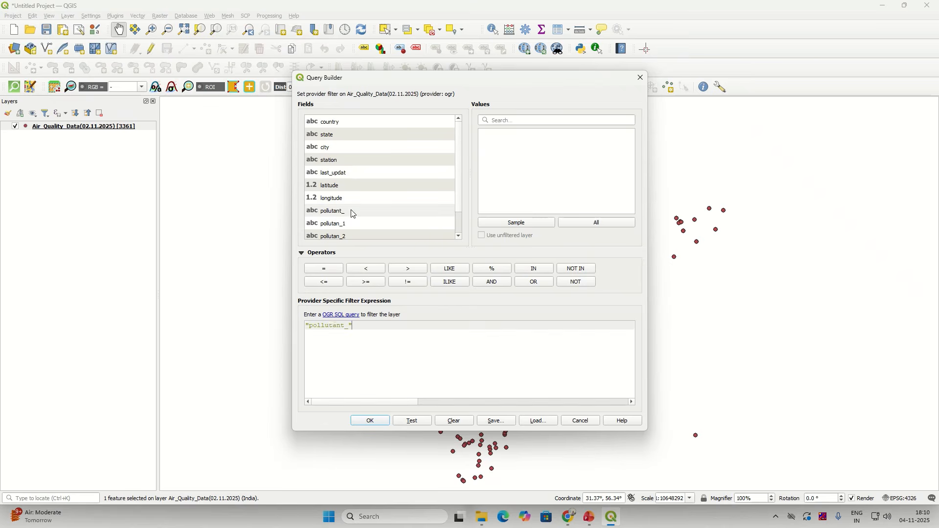
pyautogui.moveTo(372, 326); pyautogui.dragTo(300, 330)
pyautogui.click(376, 326)
pyautogui.moveTo(367, 327); pyautogui.dragTo(306, 331)
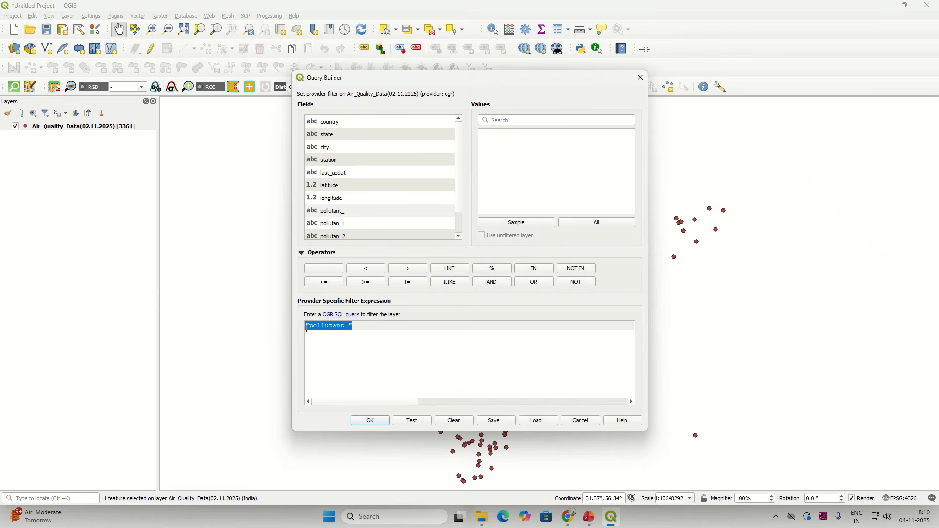
pyautogui.click(360, 329)
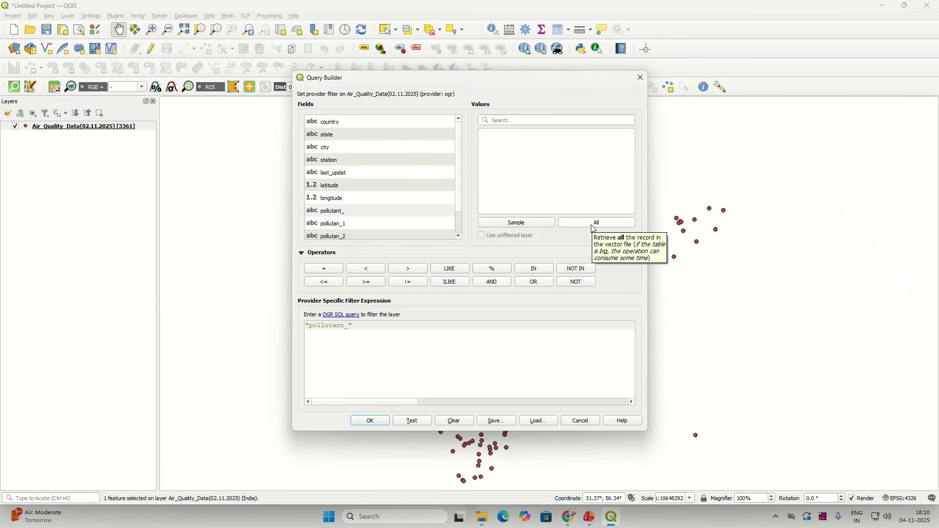
pyautogui.click(339, 215)
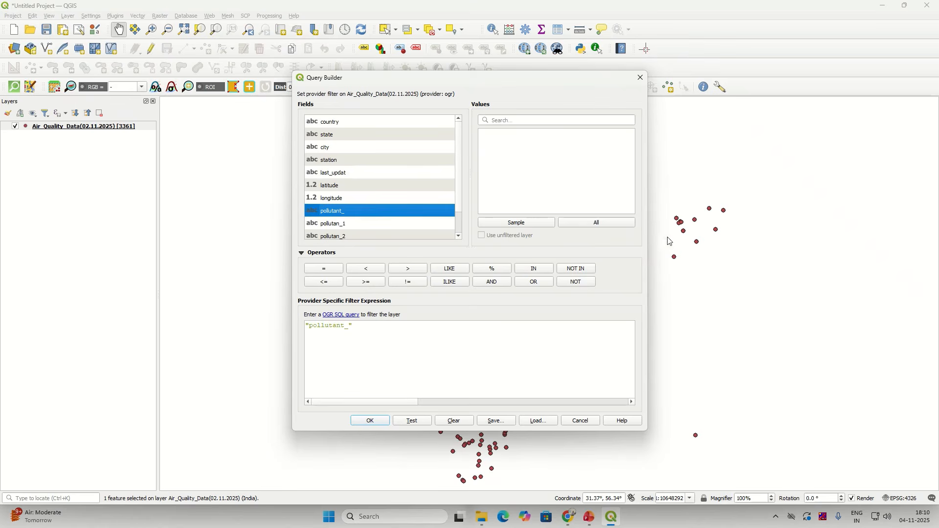
pyautogui.click(619, 224)
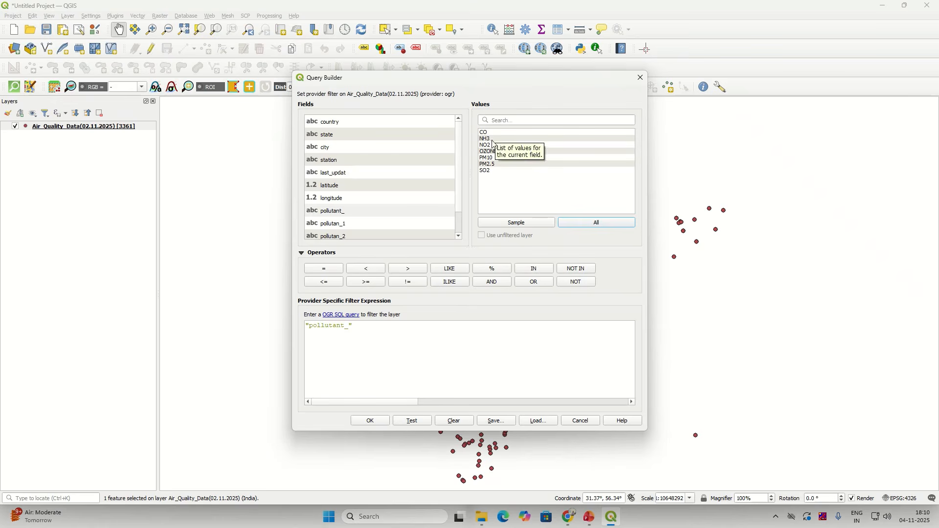
# Step: Build and apply the filter "pollutant_" = 'PM2.5', leaving 490 station features
pyautogui.click(489, 166)
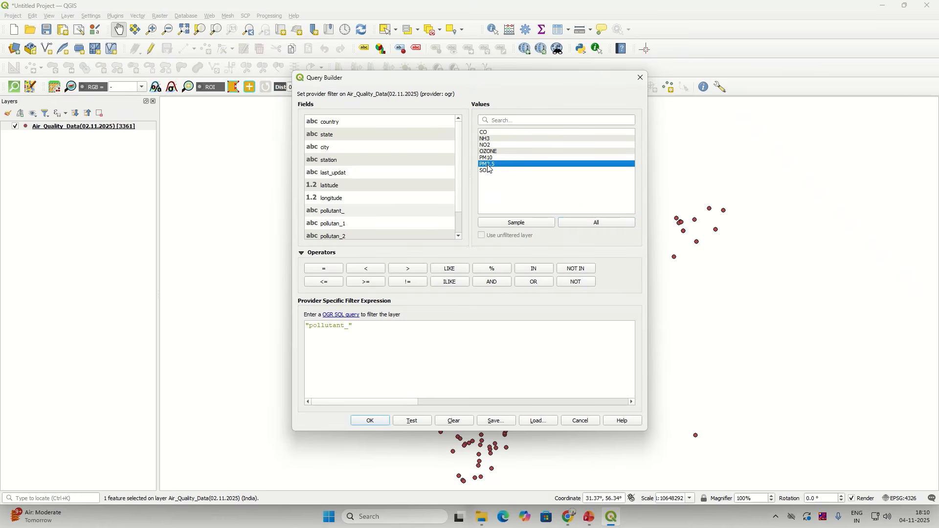
pyautogui.click(414, 328)
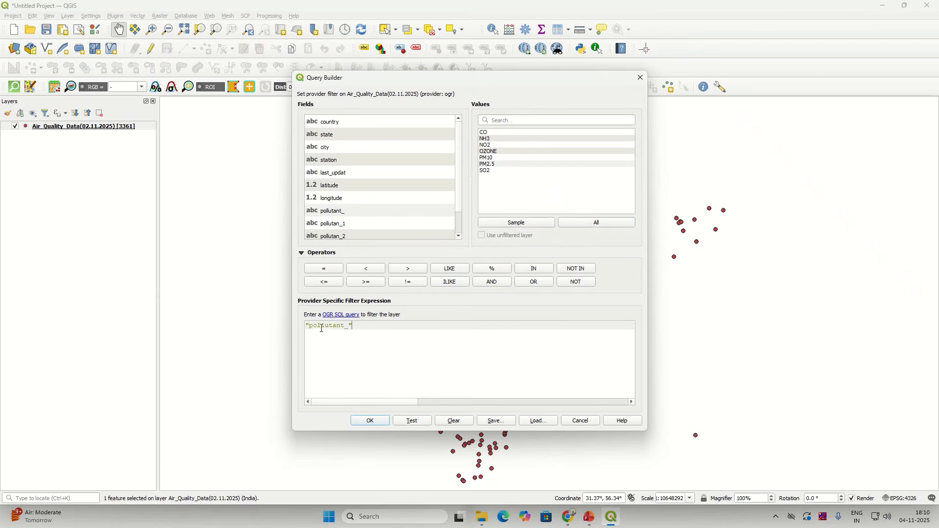
pyautogui.moveTo(373, 331); pyautogui.dragTo(305, 331)
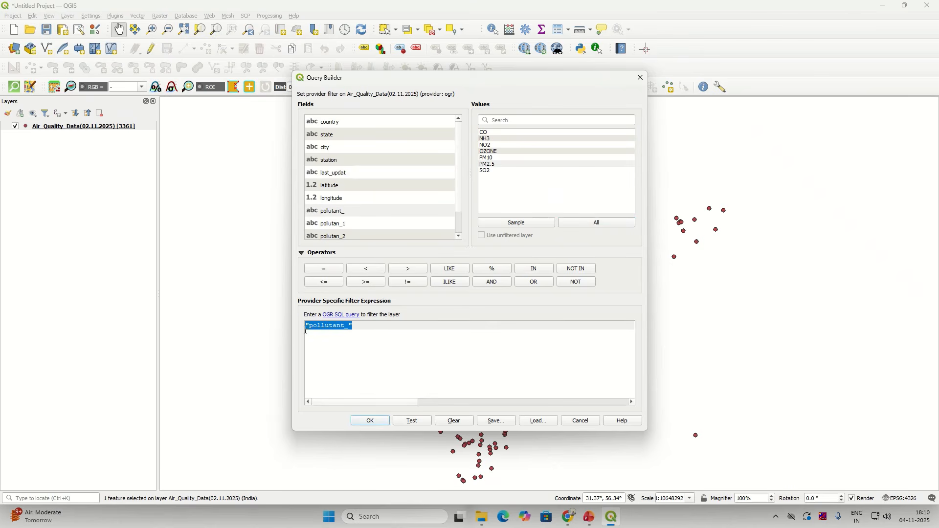
pyautogui.click(324, 269)
pyautogui.doubleClick(337, 212)
pyautogui.click(325, 269)
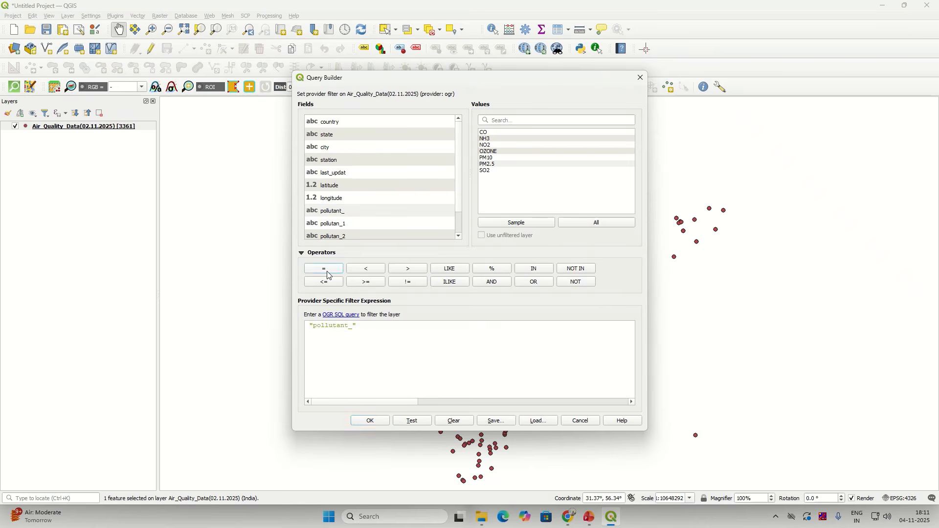
pyautogui.click(492, 165)
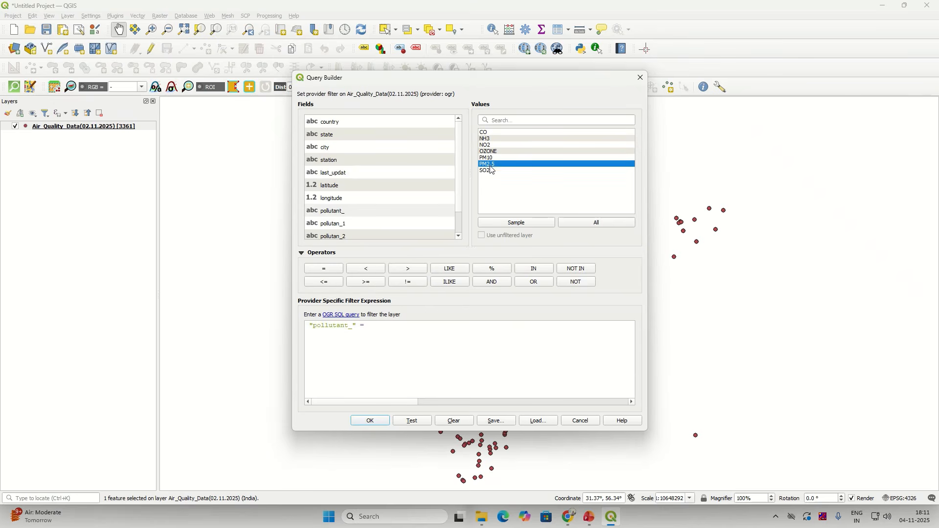
pyautogui.doubleClick(492, 166)
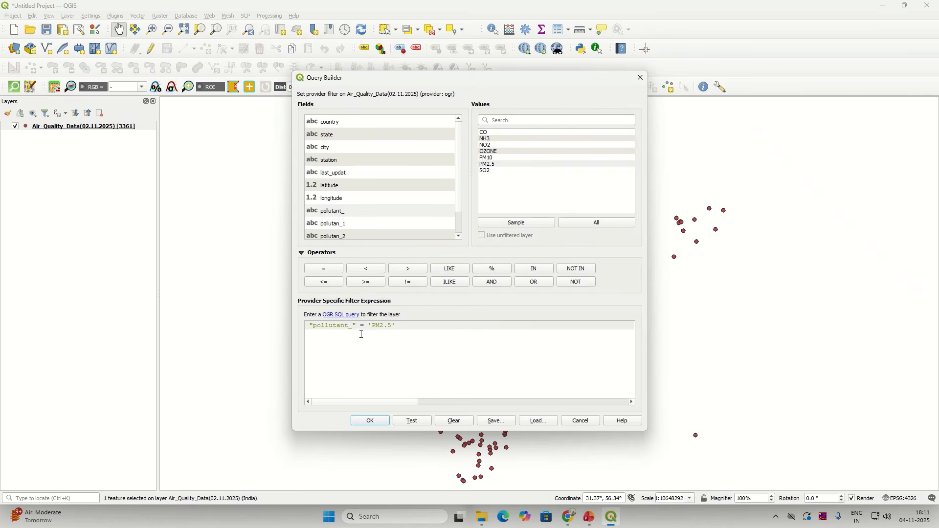
pyautogui.moveTo(408, 330); pyautogui.dragTo(306, 326)
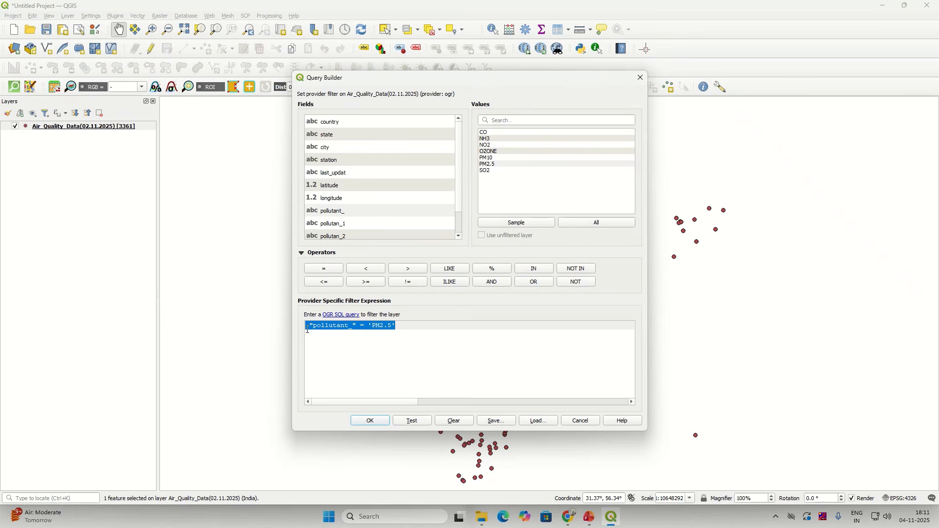
pyautogui.click(370, 422)
pyautogui.click(371, 423)
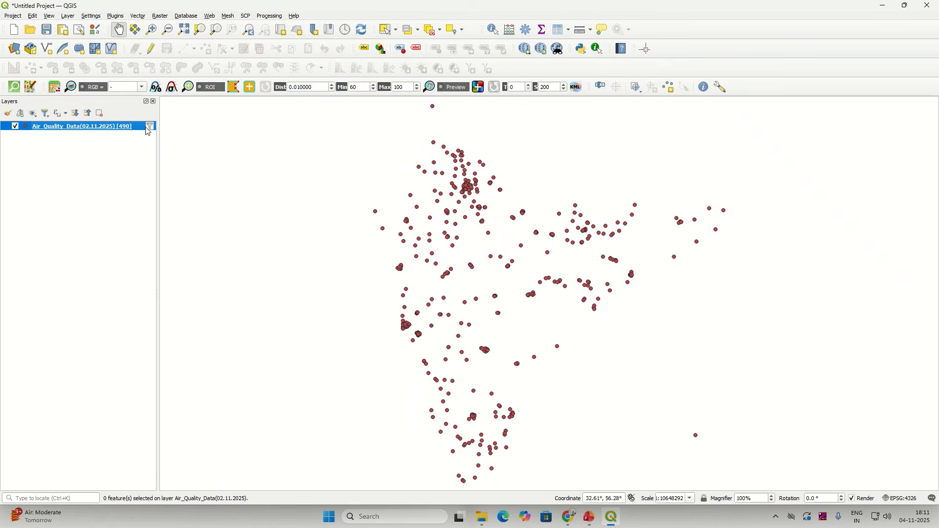
# Step: Check the layer's PM2.5 subset filter and bring up the layer's context menu
pyautogui.moveTo(149, 131)
pyautogui.rightClick(131, 125)
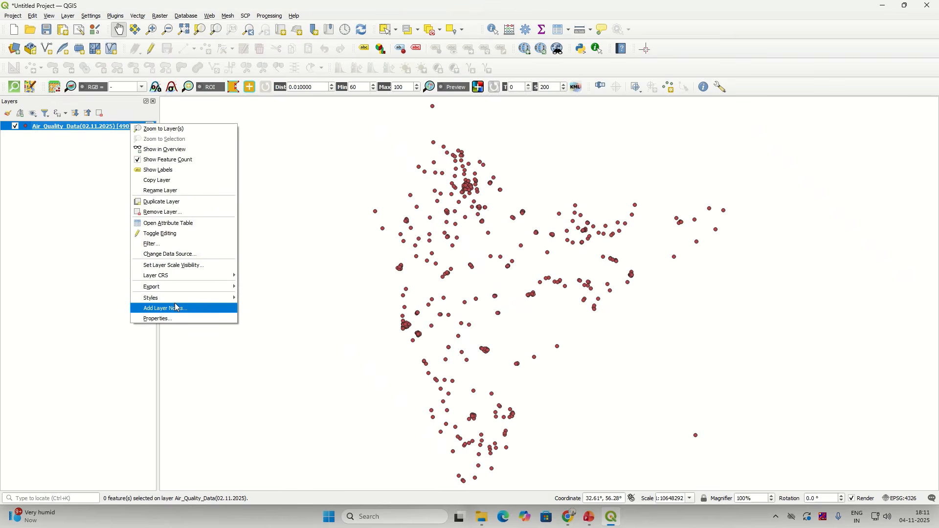
# Step: Open the filtered attribute table, select all 490 PM2.5 features, and close the table
pyautogui.click(183, 224)
pyautogui.scroll(-2, 272, 354)
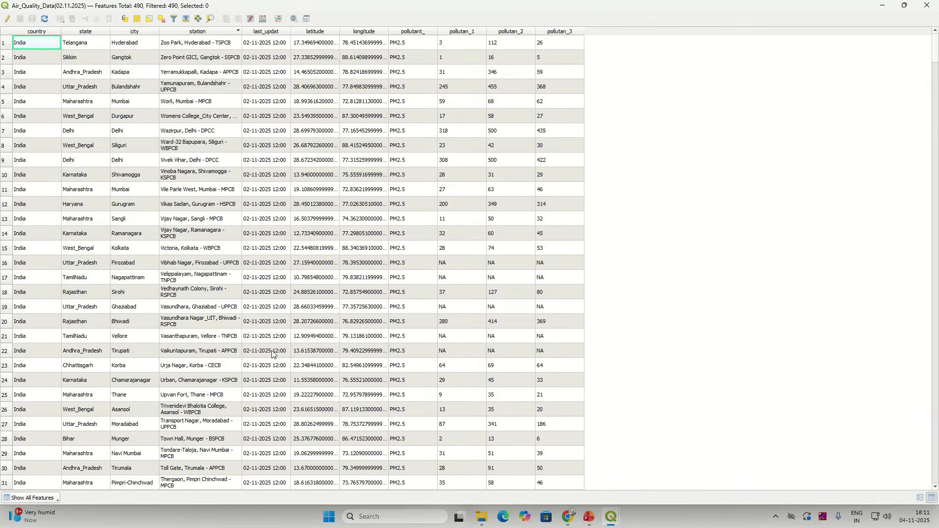
pyautogui.scroll(-7, 396, 366)
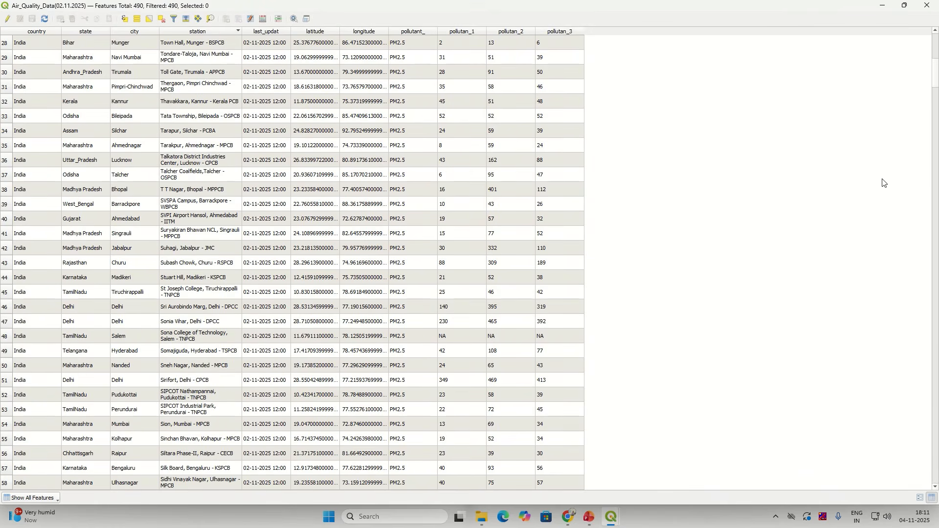
pyautogui.moveTo(936, 59); pyautogui.dragTo(932, 7)
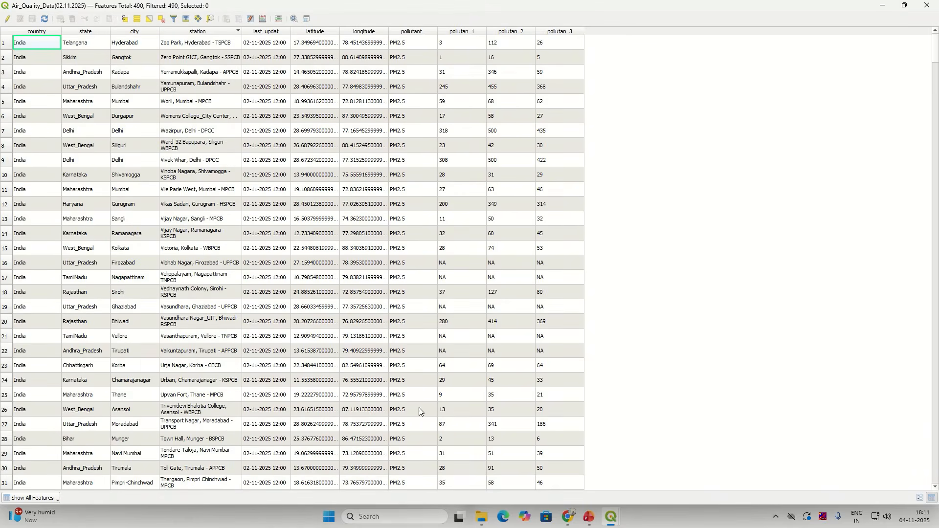
pyautogui.moveTo(935, 61)
pyautogui.mouseDown()
pyautogui.moveTo(937, 485)
pyautogui.moveTo(935, 44)
pyautogui.mouseUp()
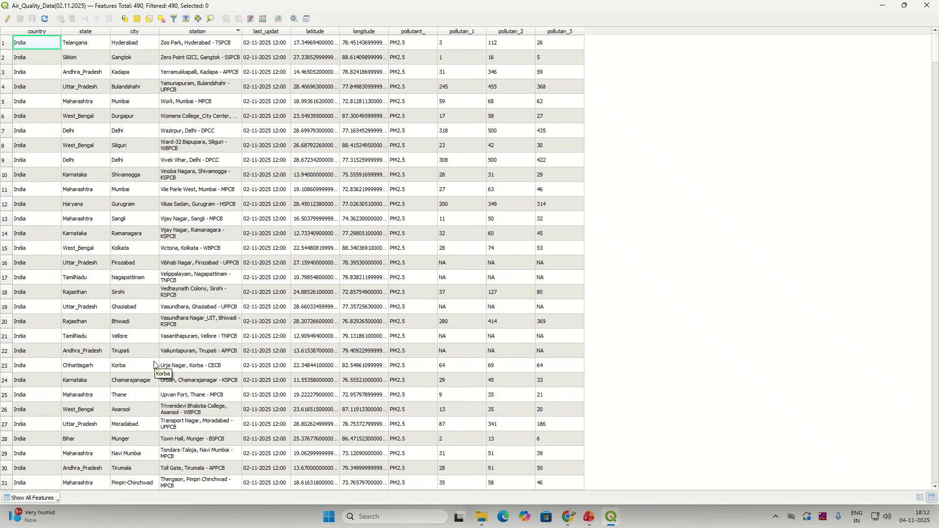
pyautogui.click(140, 22)
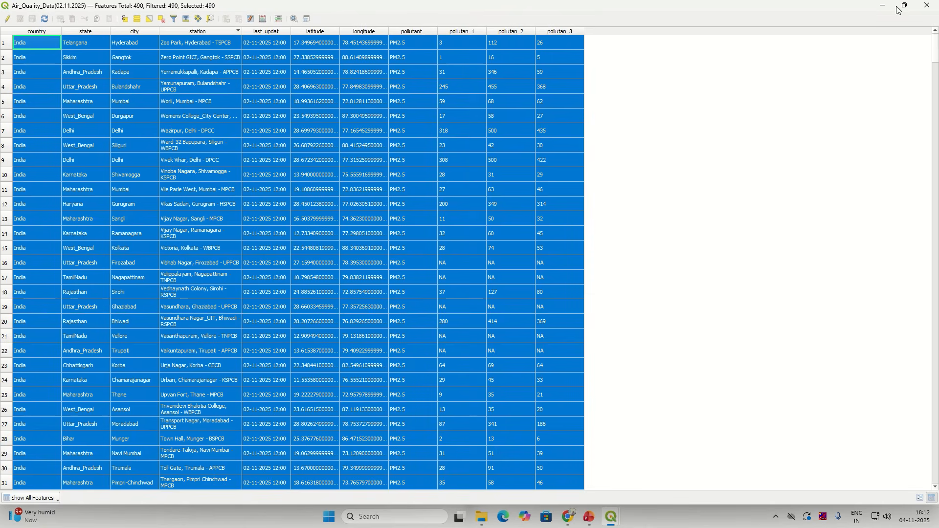
pyautogui.moveTo(876, 4); pyautogui.dragTo(876, 29)
pyautogui.click(871, 28)
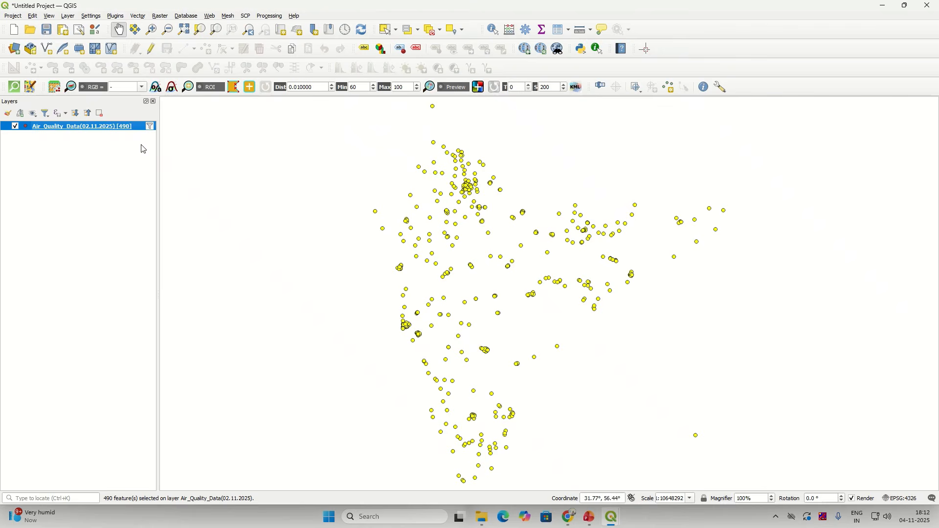
# Step: Start saving only the air quality layer's selected features to a new file
pyautogui.rightClick(136, 128)
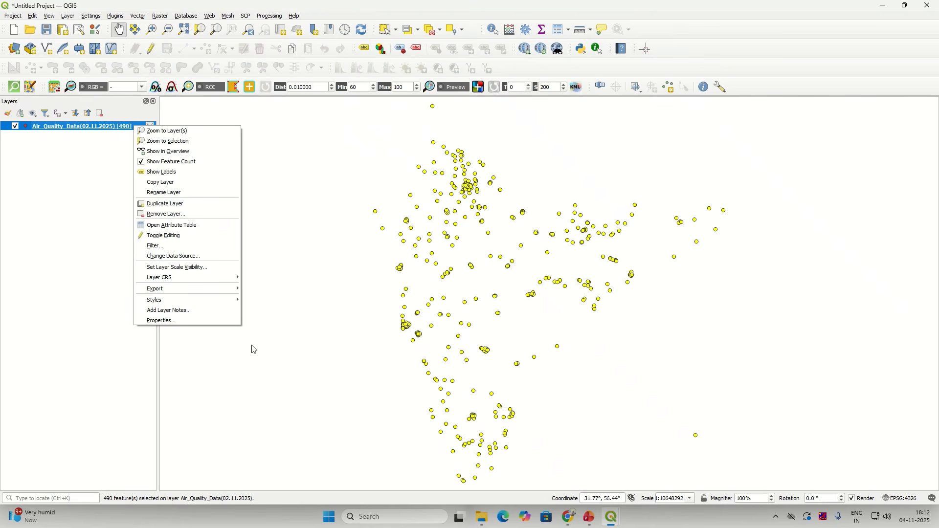
pyautogui.moveTo(222, 291)
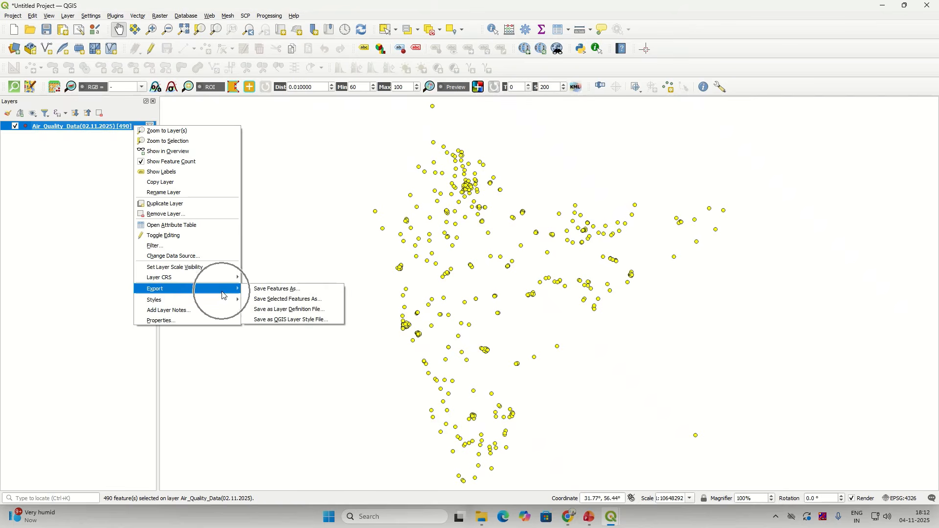
pyautogui.click(274, 300)
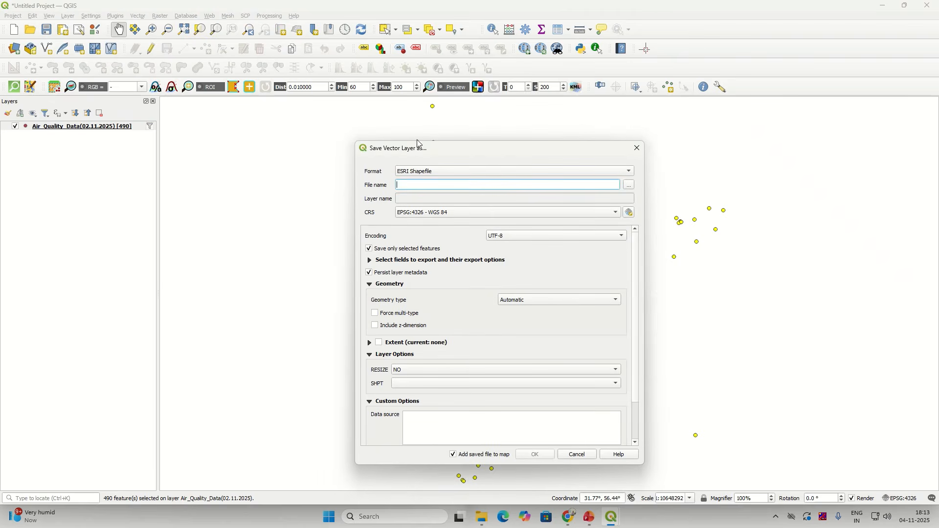
# Step: Choose GeoPackage as the output format and bring up the file location chooser
pyautogui.click(442, 171)
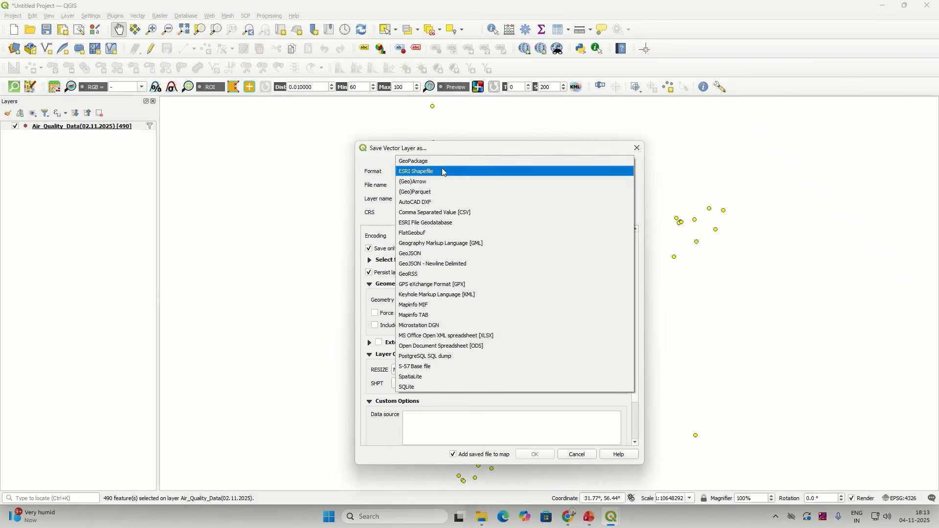
pyautogui.click(444, 162)
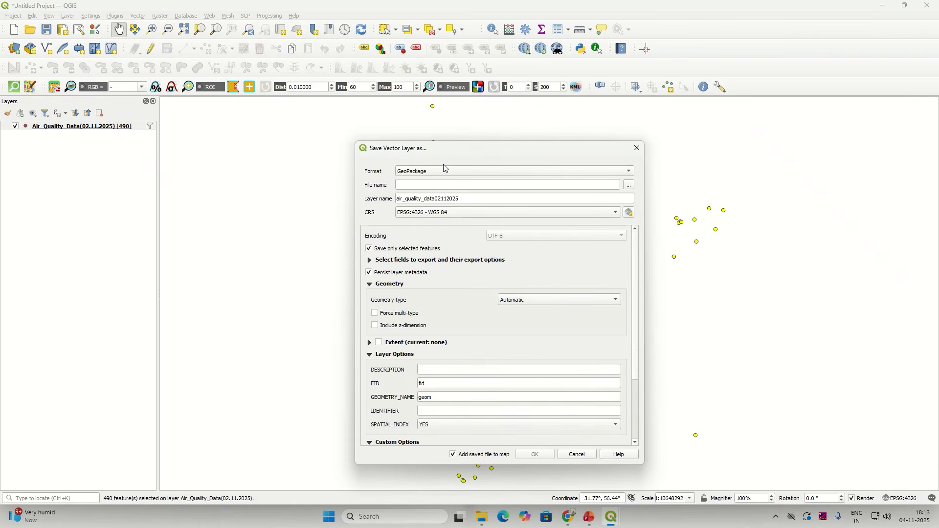
pyautogui.click(444, 168)
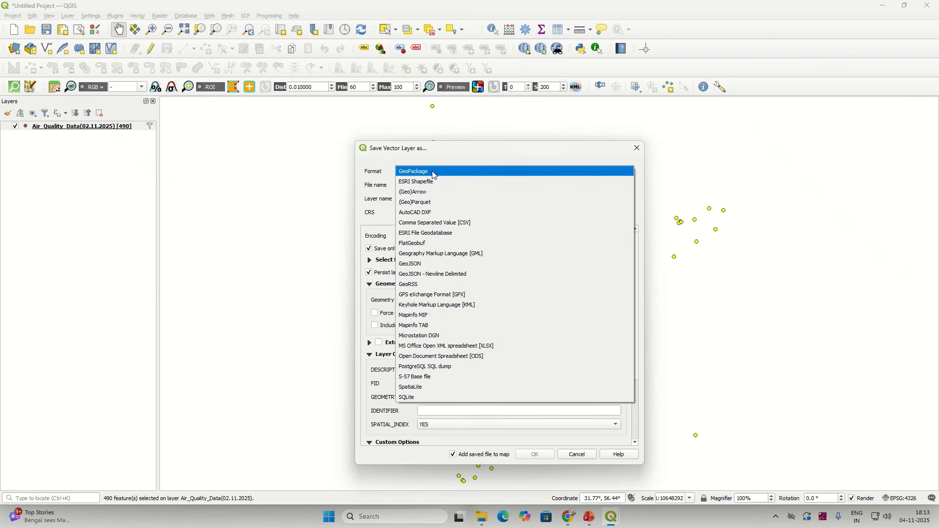
pyautogui.click(433, 172)
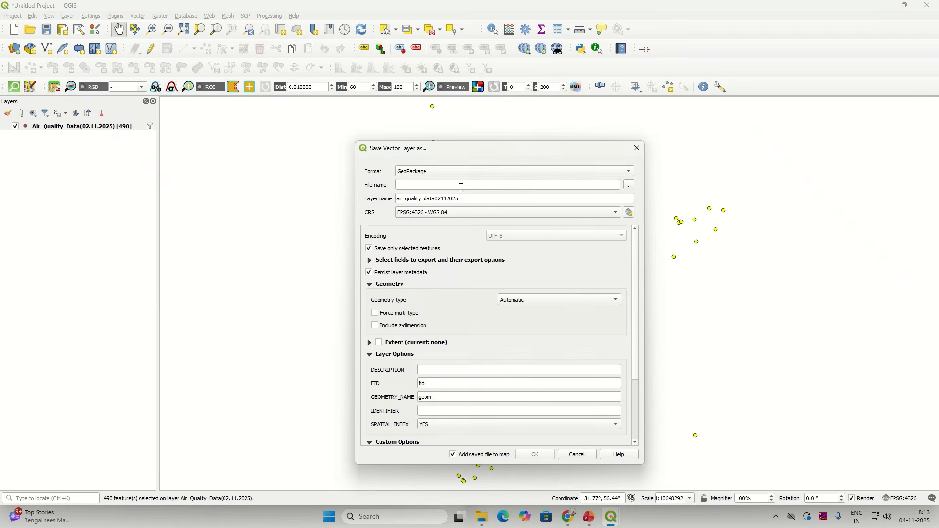
pyautogui.click(630, 186)
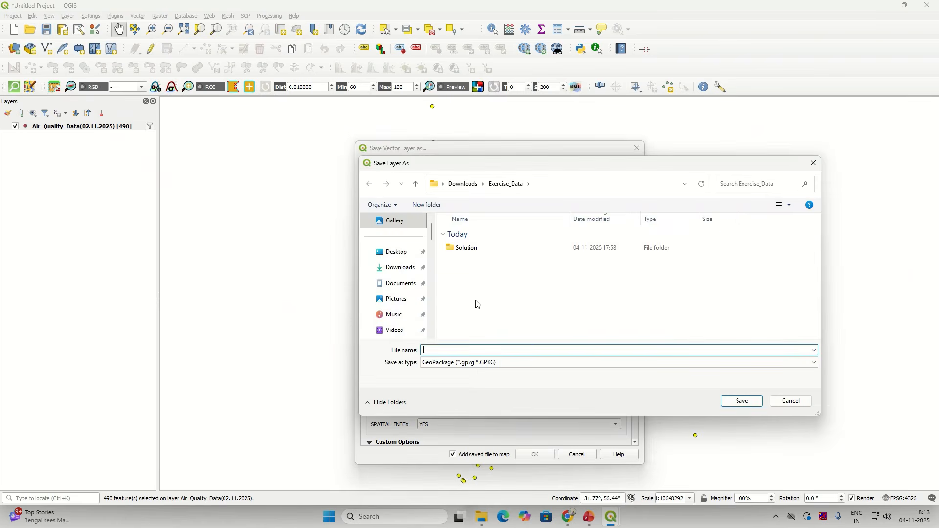
# Step: Save the output as Air_Quality_Data_02.11.2025.gpkg in the Exercise_Data folder
pyautogui.write('aIR')
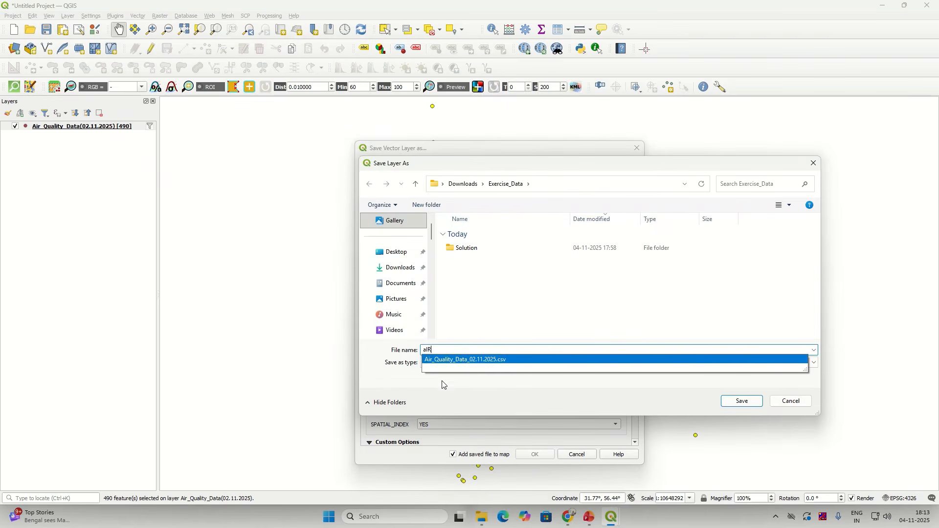
pyautogui.click(481, 361)
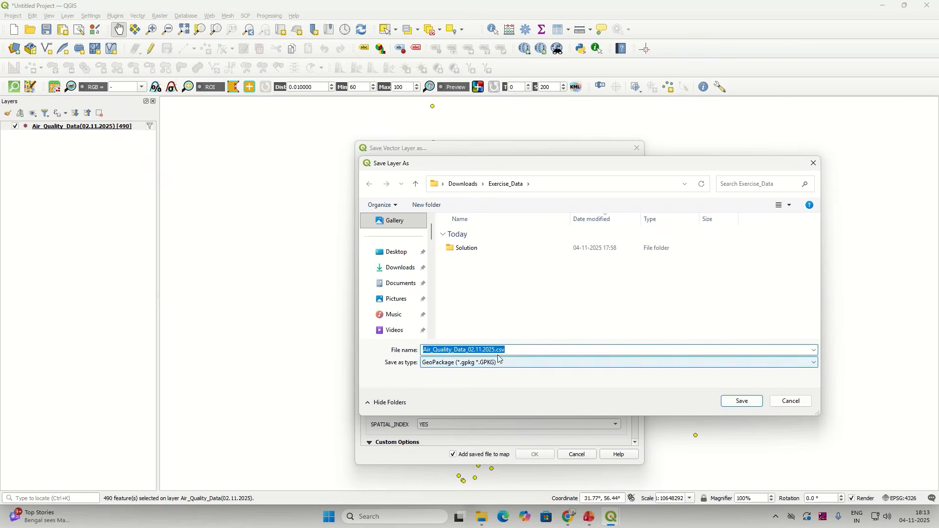
pyautogui.click(498, 351)
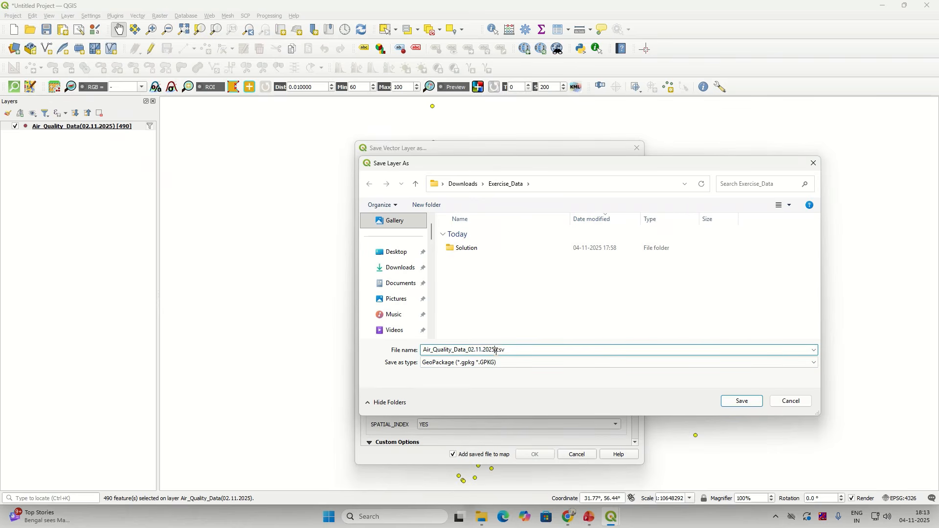
pyautogui.moveTo(496, 350); pyautogui.dragTo(509, 352)
pyautogui.press('BackSpace')
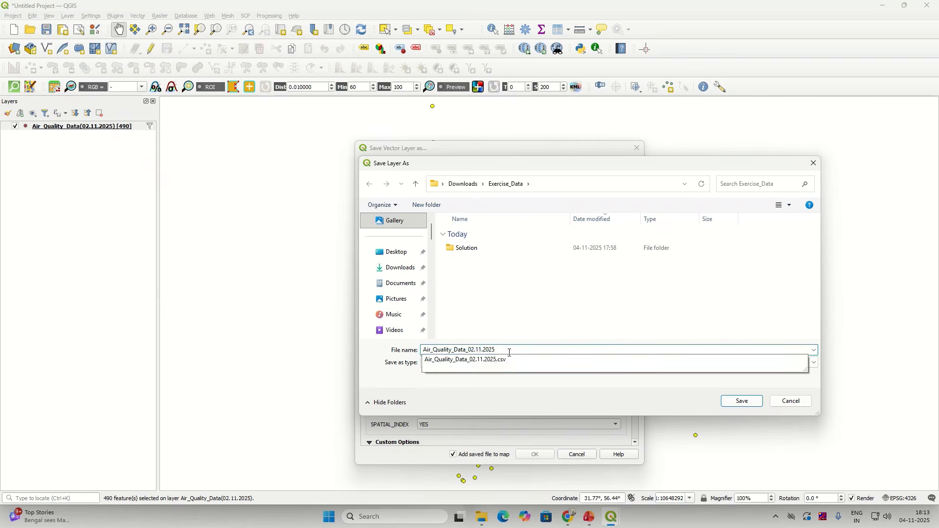
pyautogui.click(523, 381)
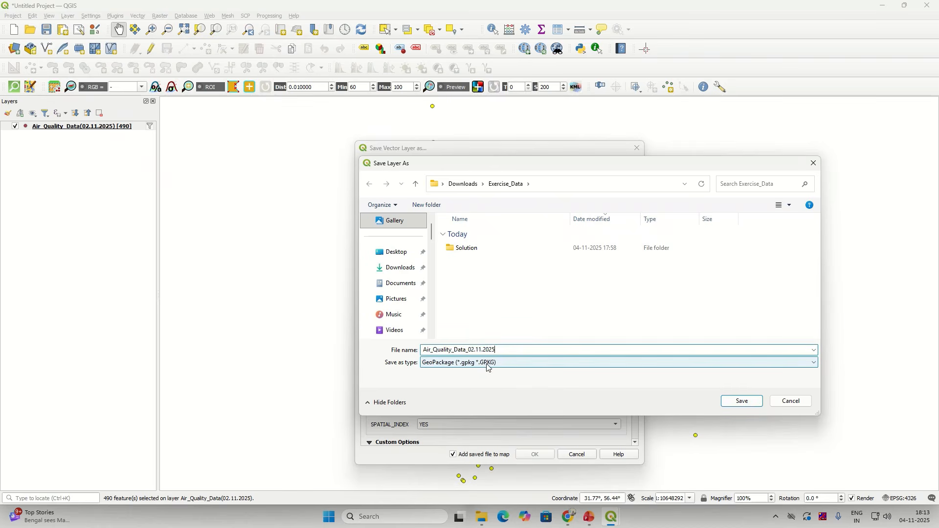
pyautogui.click(742, 402)
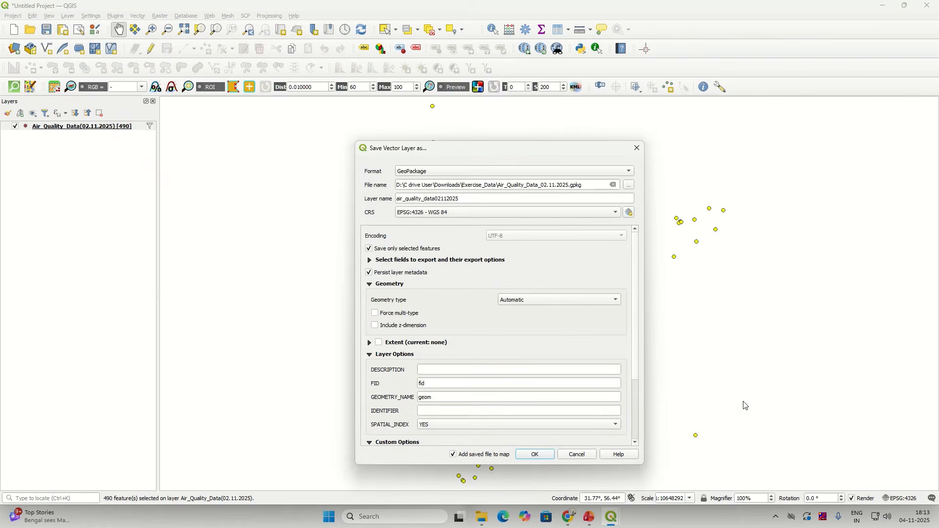
# Step: Rename the output layer to PM2.5
pyautogui.doubleClick(469, 200)
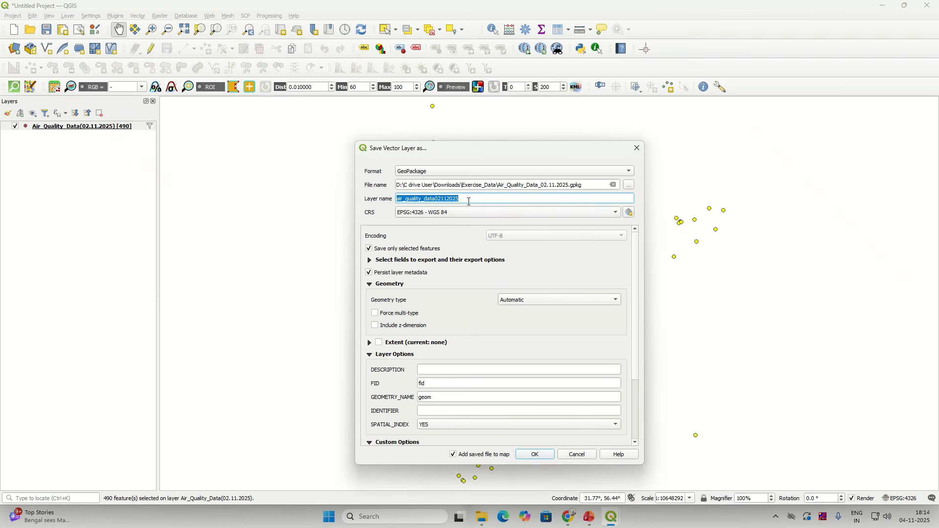
pyautogui.write('pm2')
pyautogui.press('BackSpace')
pyautogui.press('BackSpace')
pyautogui.press('BackSpace')
pyautogui.write('PM2.5')
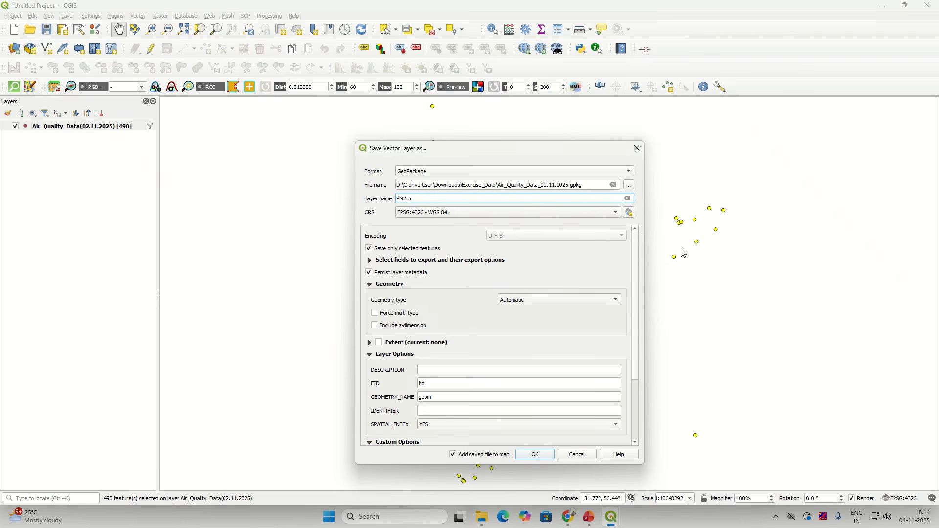
# Step: Export the selected stations as GeoPackage layer PM2.5 in EPSG:4326 - WGS 84
pyautogui.click(534, 456)
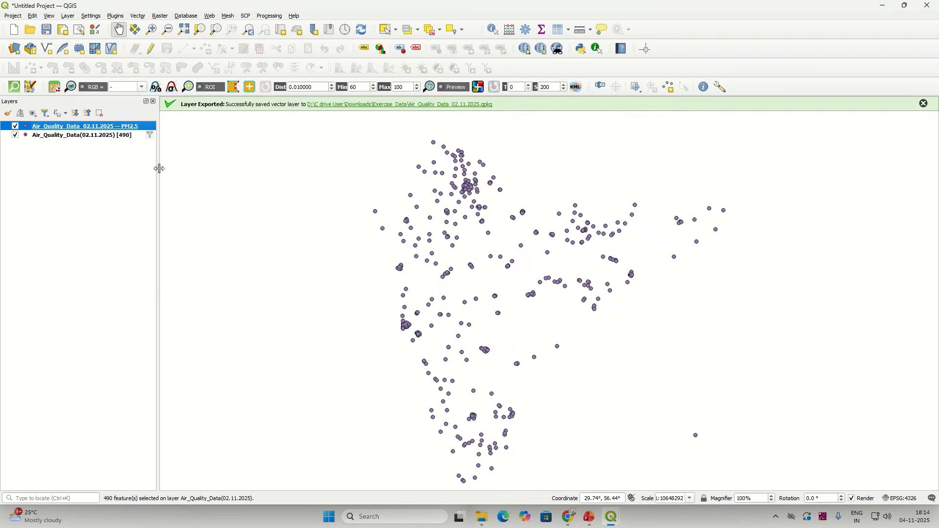
# Step: Hide the original Air_Quality_Data(02.11.2025) layer and dismiss the Layer Exported message
pyautogui.click(15, 135)
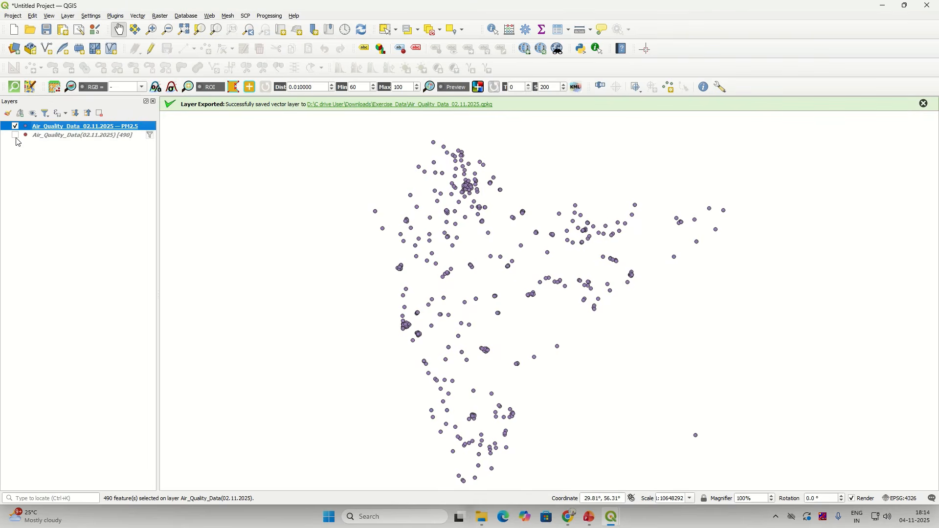
pyautogui.click(16, 136)
pyautogui.click(16, 137)
pyautogui.click(16, 136)
pyautogui.click(15, 136)
pyautogui.click(926, 104)
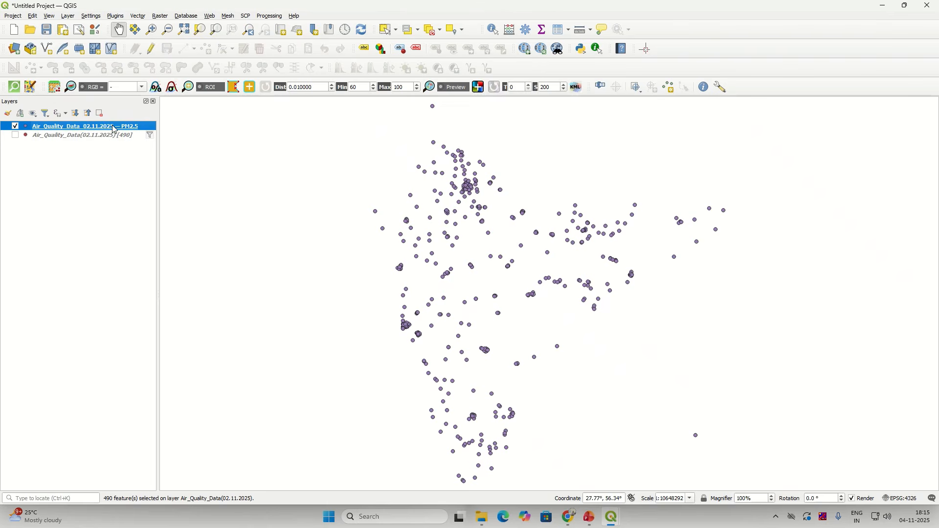
# Step: Compare the original and PM2.5 layers, leaving only the PM2.5 stations visible
pyautogui.click(15, 136)
pyautogui.click(15, 126)
pyautogui.click(16, 136)
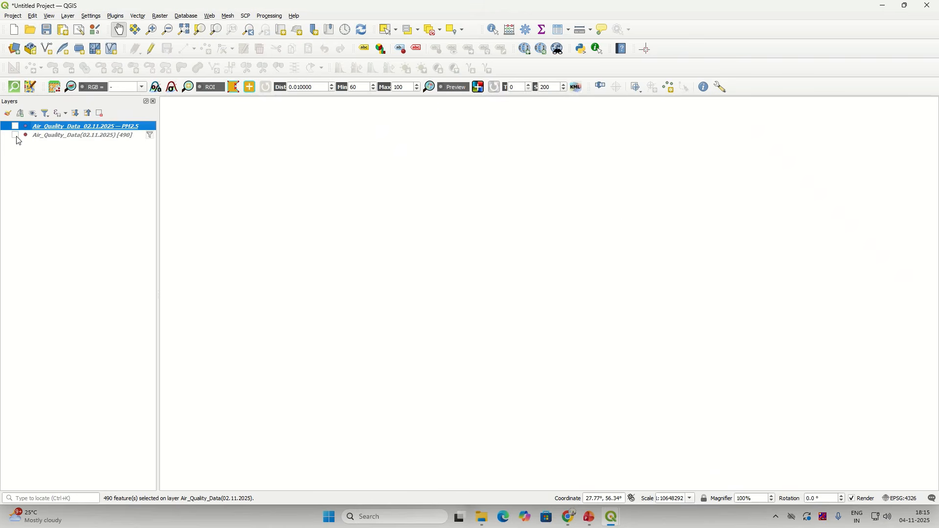
pyautogui.click(15, 136)
pyautogui.click(16, 127)
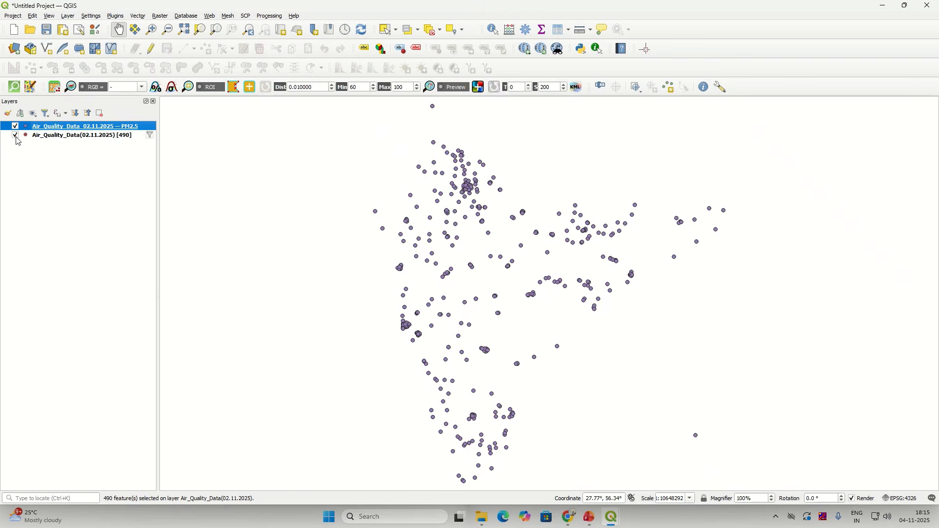
pyautogui.click(16, 136)
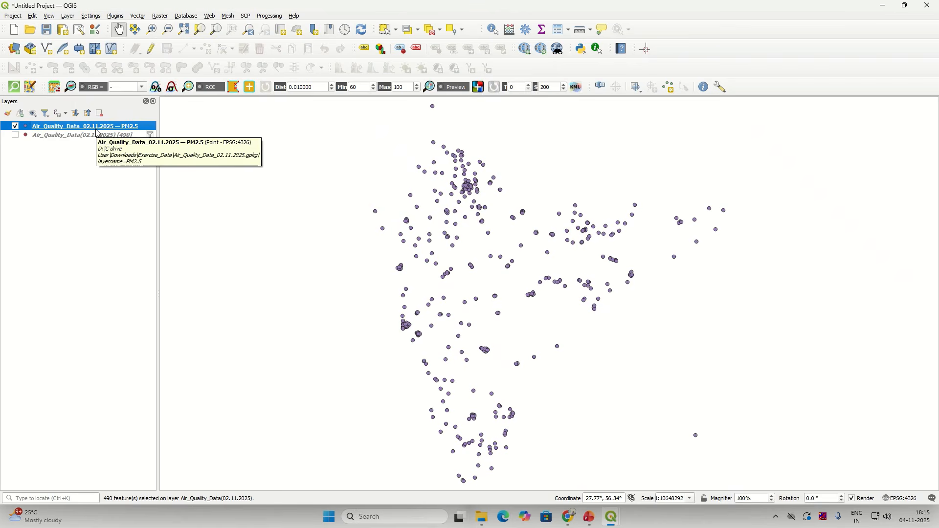
pyautogui.scroll(3, 477, 273)
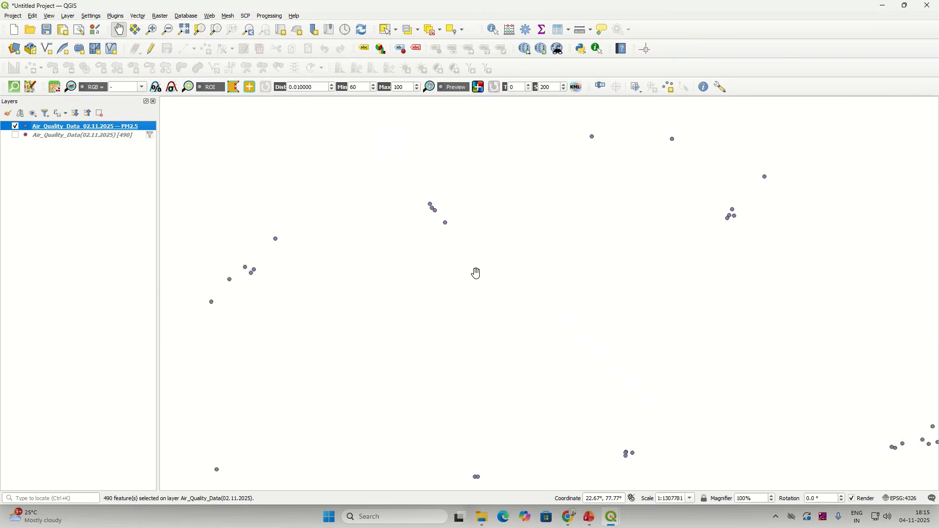
pyautogui.scroll(-3, 478, 273)
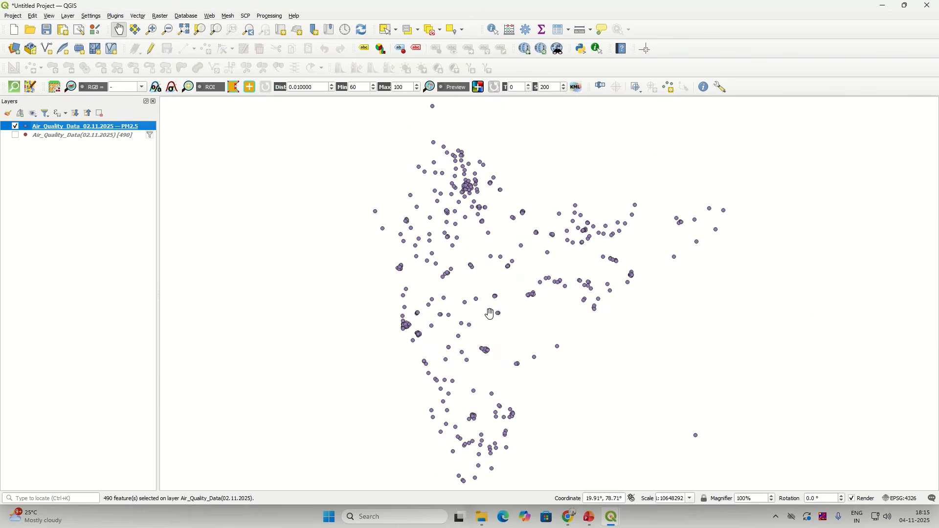
pyautogui.scroll(2, 512, 277)
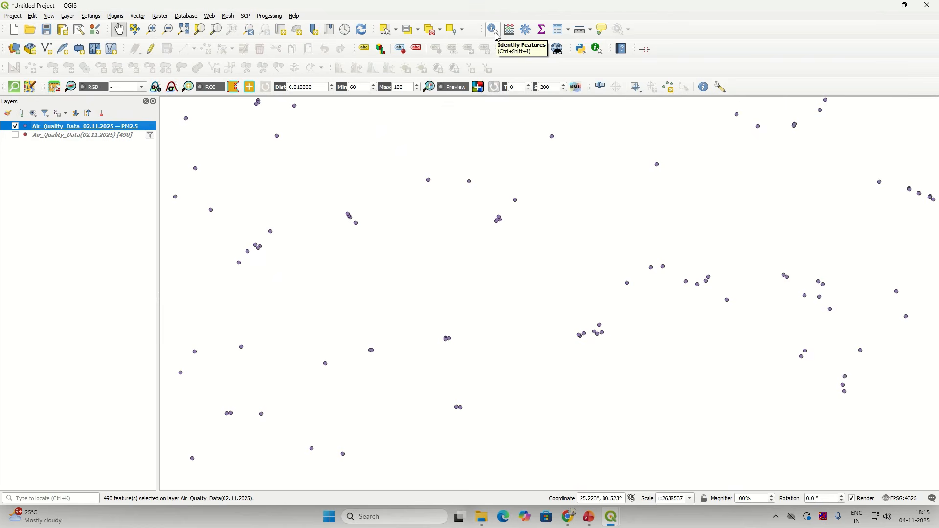
pyautogui.press('ctrl')
pyautogui.press('ctrl')
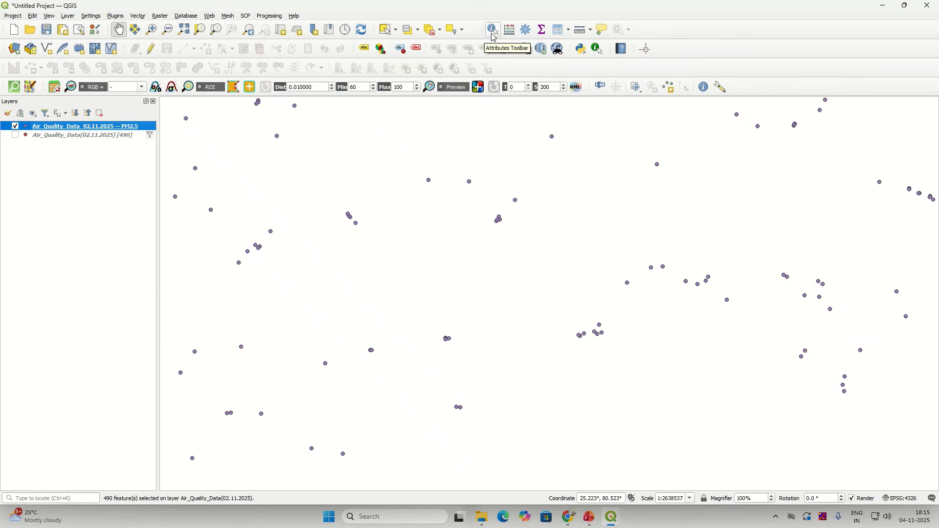
pyautogui.click(494, 34)
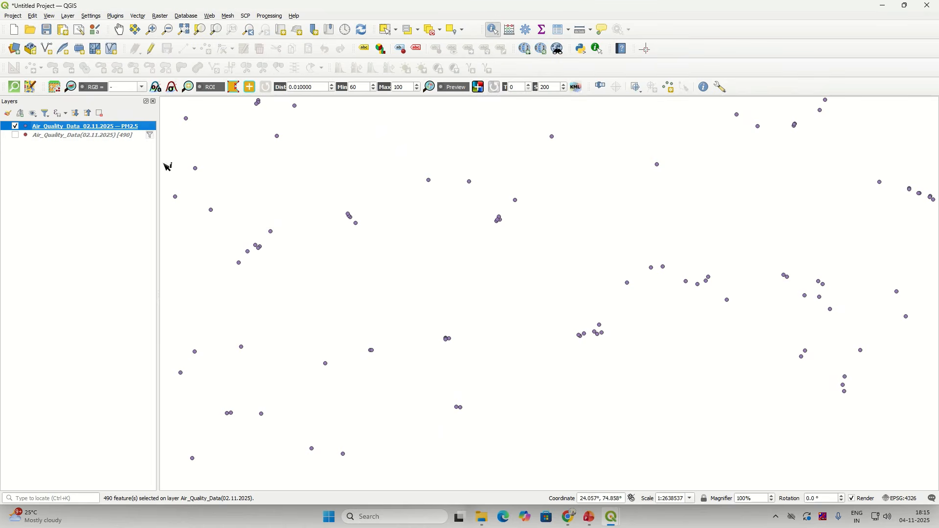
pyautogui.click(517, 201)
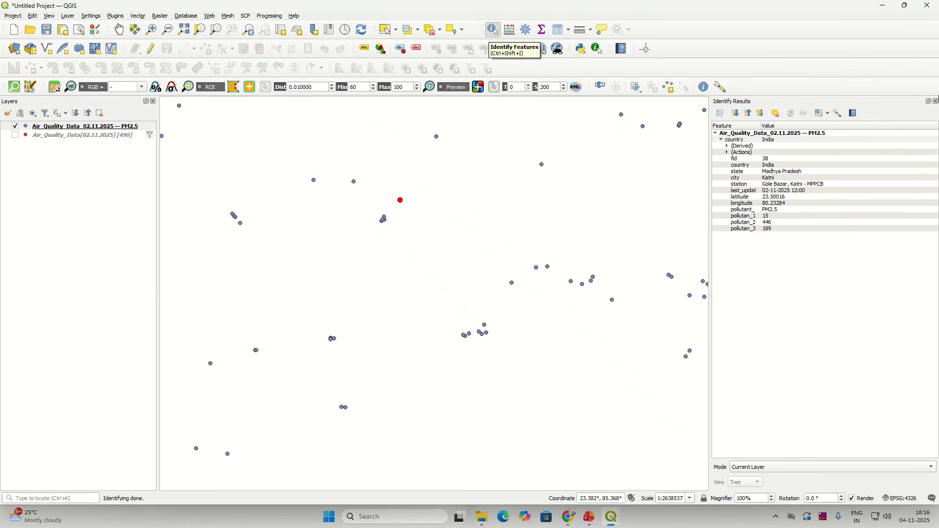
pyautogui.click(936, 101)
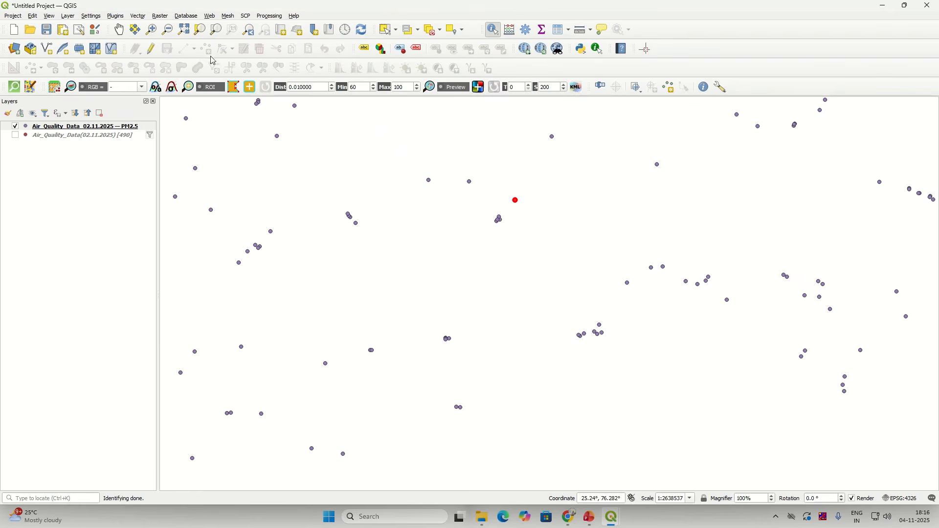
pyautogui.click(120, 31)
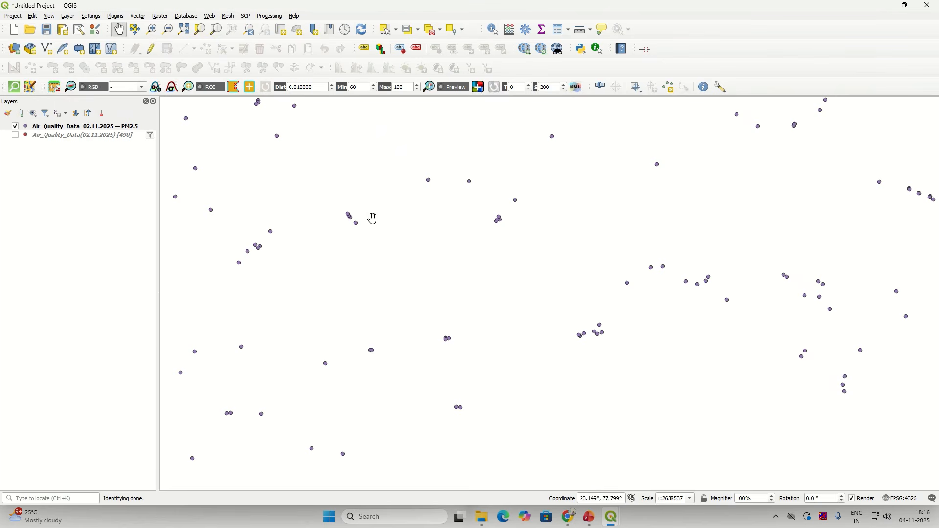
# Step: Zoom to the PM2.5 layer's extent, then show Air_Quality_Data(02.11.2025) instead of PM2.5
pyautogui.rightClick(123, 127)
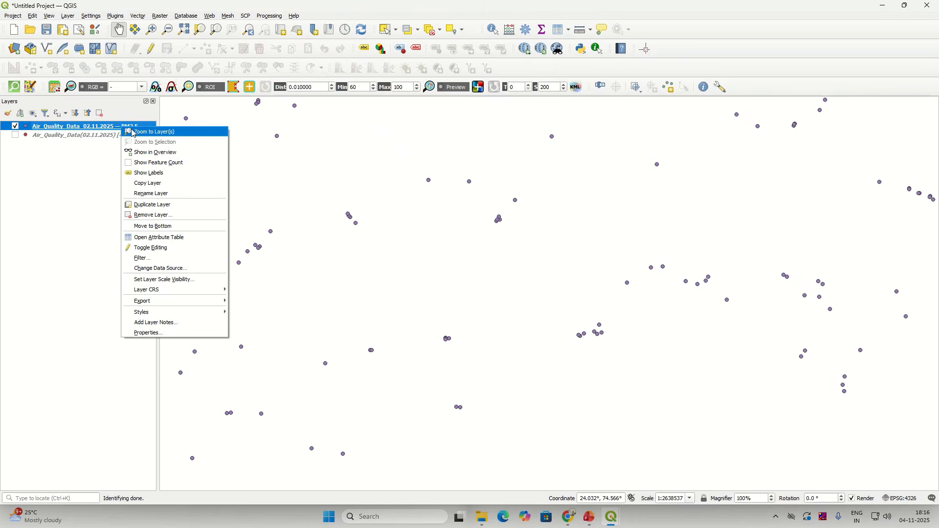
pyautogui.click(132, 132)
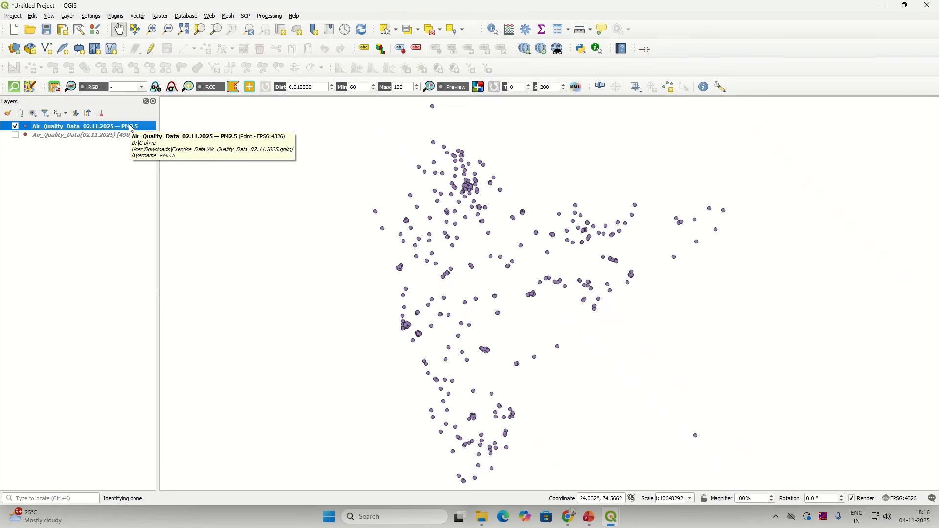
pyautogui.click(15, 127)
pyautogui.click(15, 135)
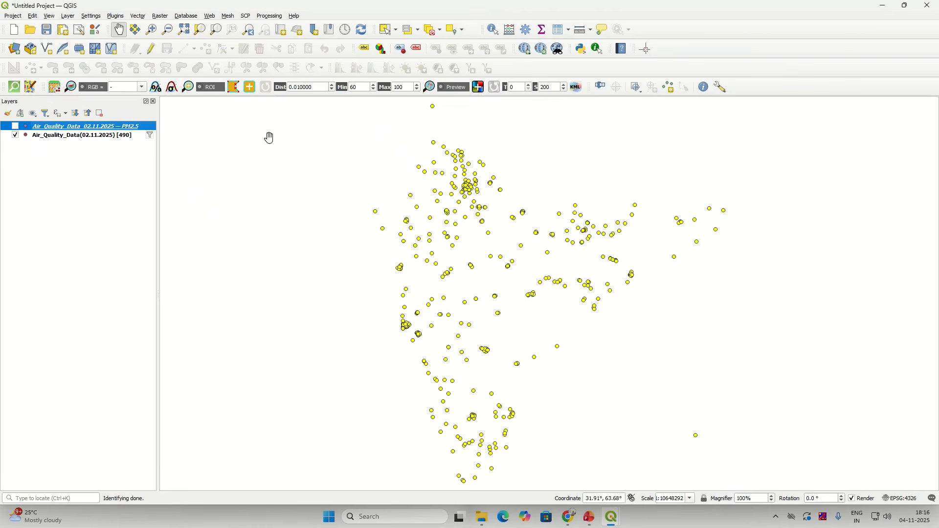
# Step: Clear the PM2.5 filter expression from the original air quality layer
pyautogui.rightClick(104, 134)
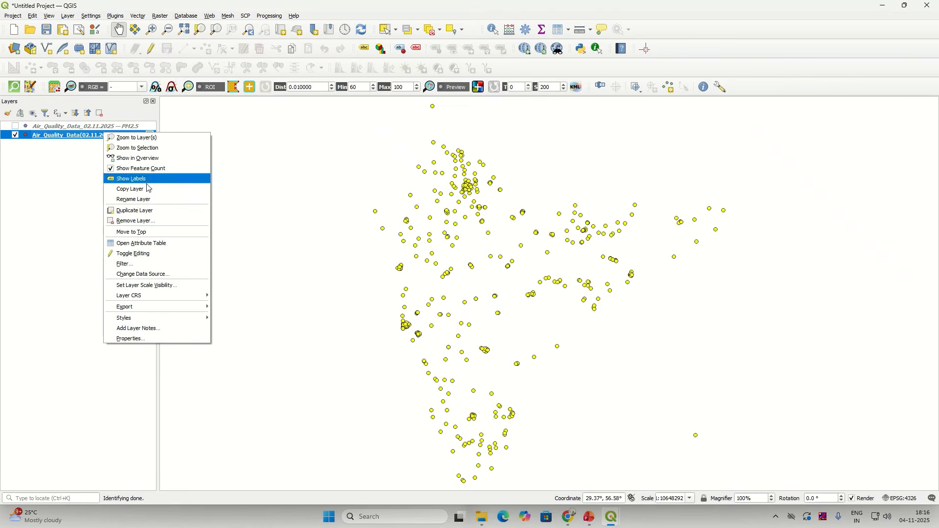
pyautogui.click(147, 267)
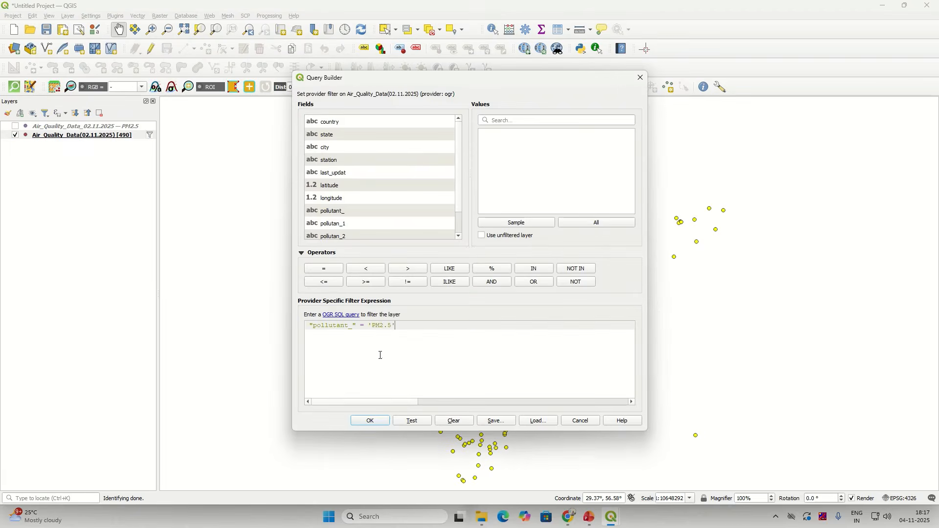
pyautogui.moveTo(404, 326); pyautogui.dragTo(296, 322)
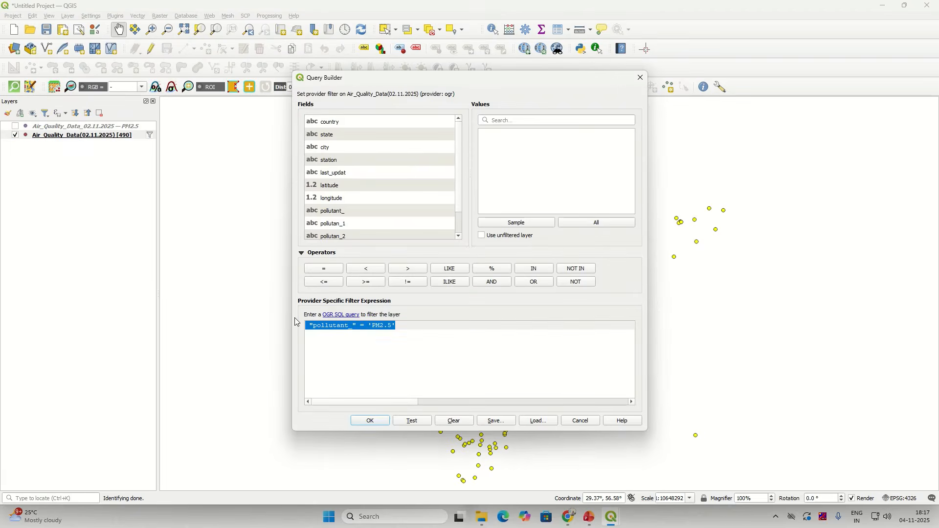
pyautogui.press('BackSpace')
pyautogui.click(370, 421)
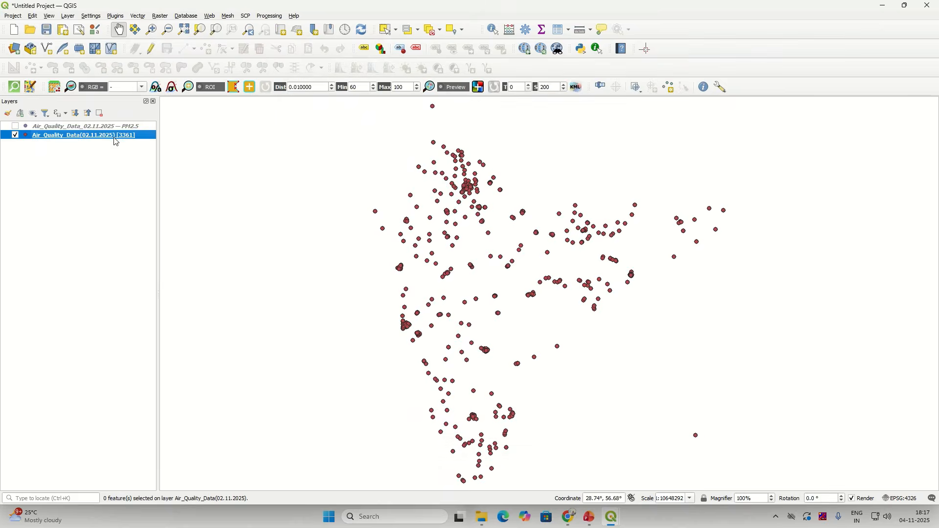
# Step: Filter the layer with "pollutant_" = 'PM10'
pyautogui.rightClick(100, 141)
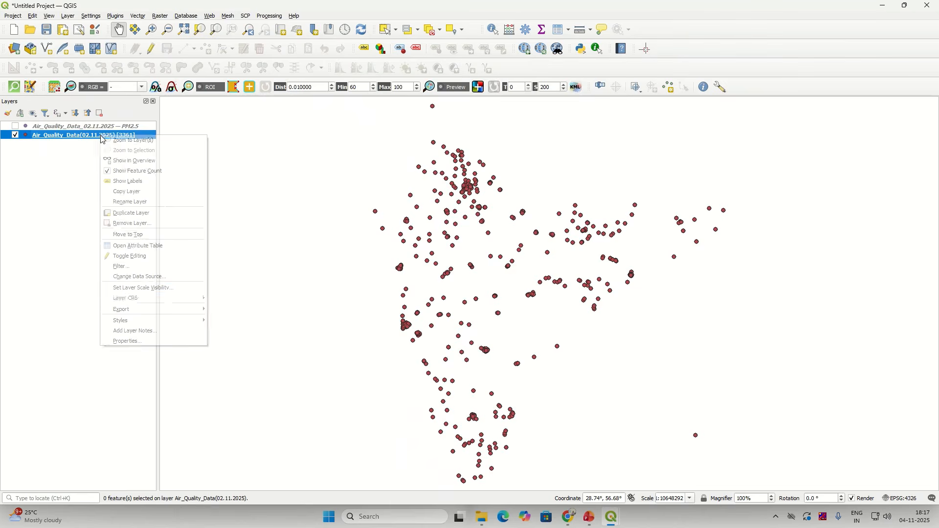
pyautogui.click(147, 267)
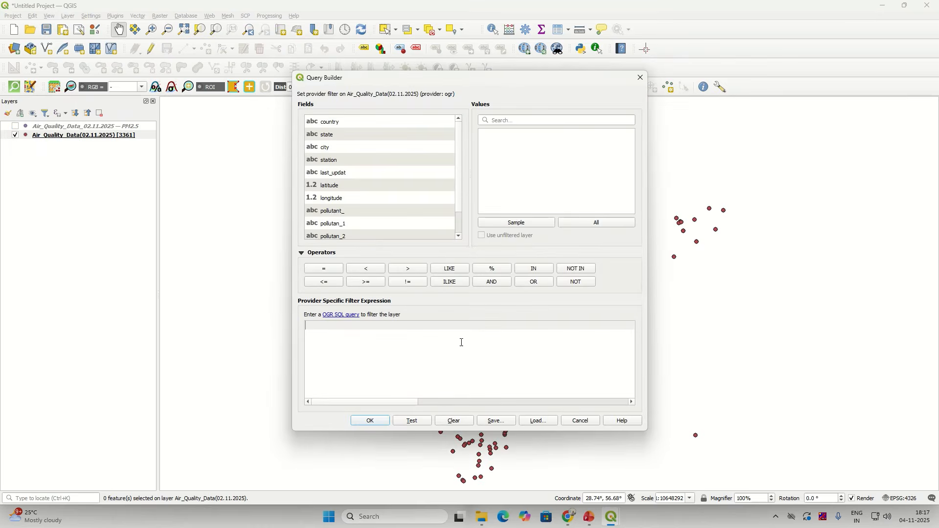
pyautogui.doubleClick(368, 211)
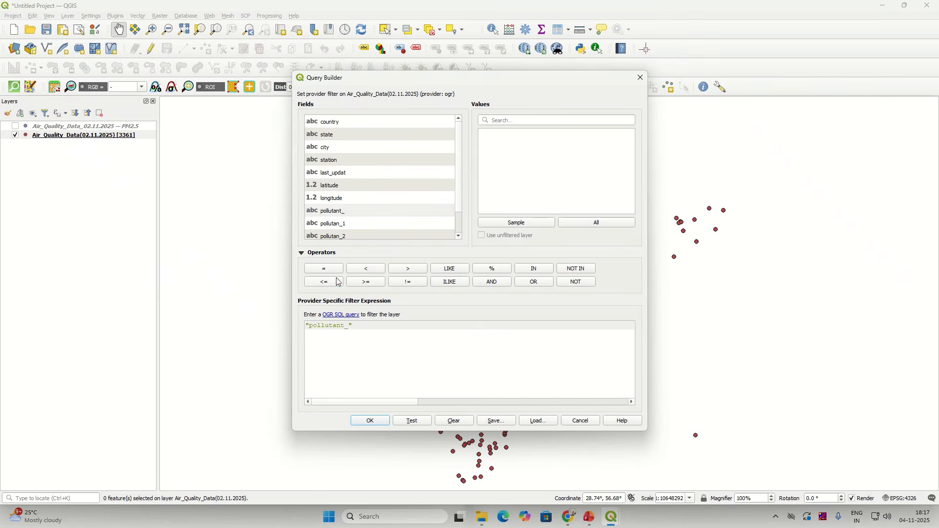
pyautogui.click(332, 268)
pyautogui.click(578, 223)
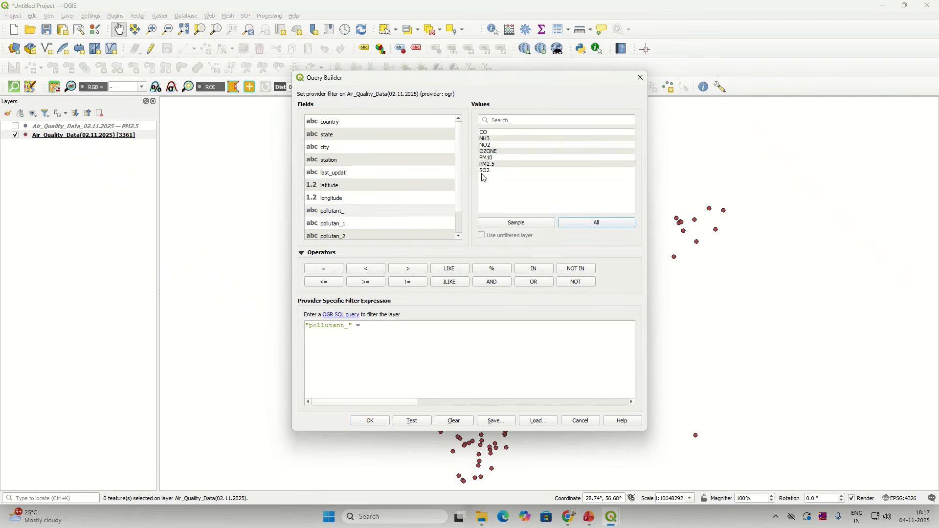
pyautogui.click(492, 158)
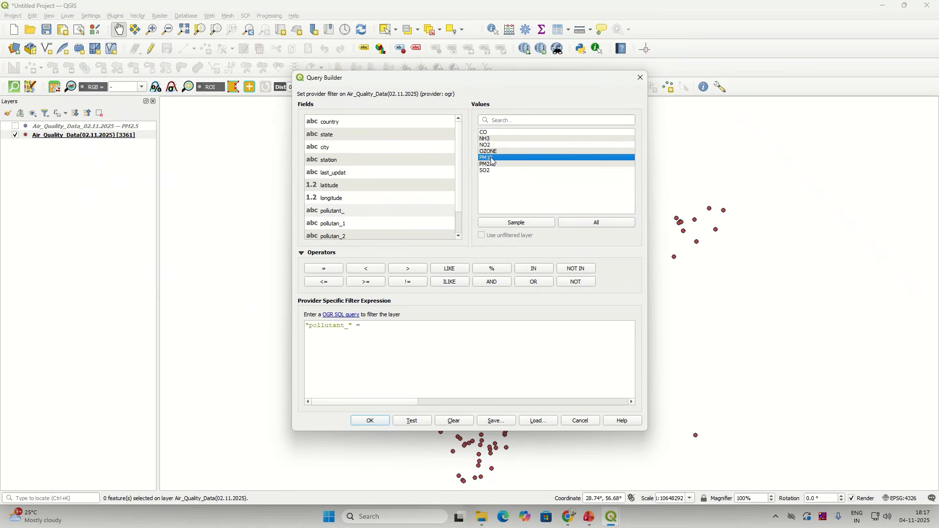
pyautogui.doubleClick(493, 158)
pyautogui.click(370, 420)
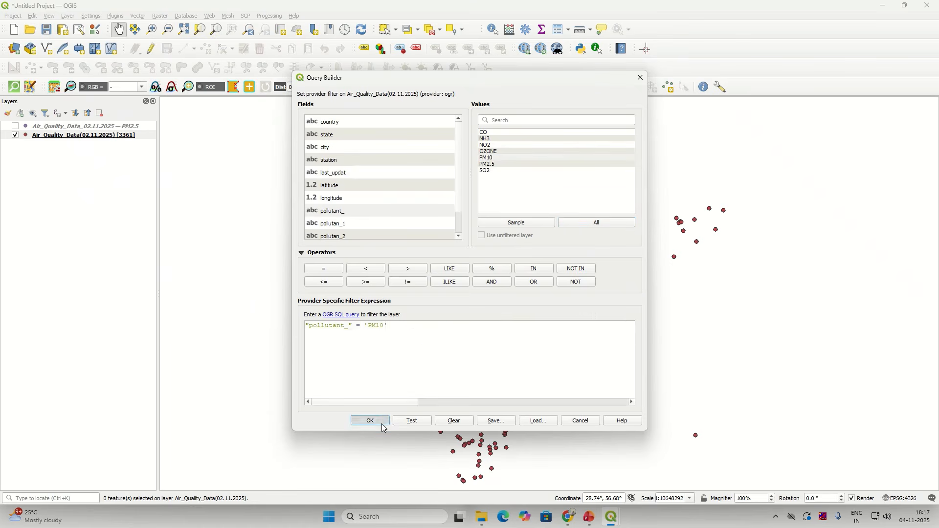
# Step: Select all 496 rows in the filtered layer's attribute table
pyautogui.rightClick(125, 137)
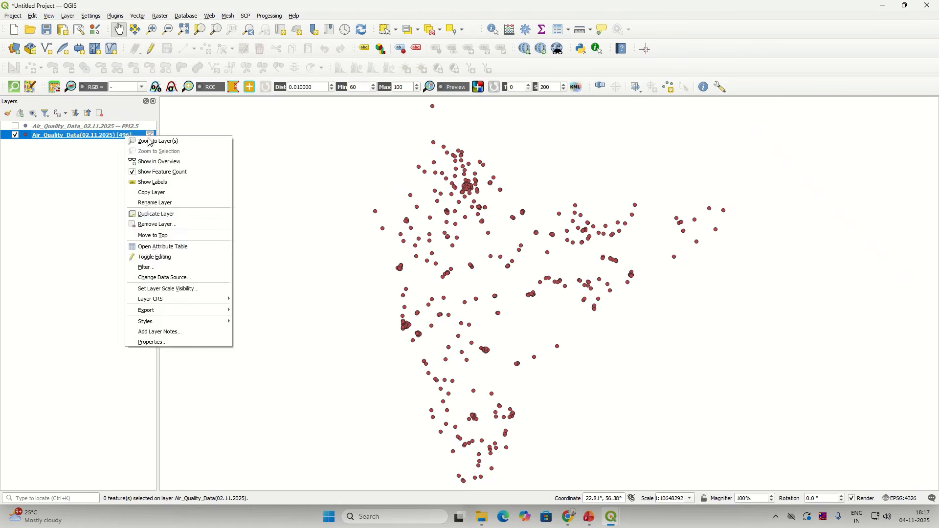
pyautogui.click(175, 248)
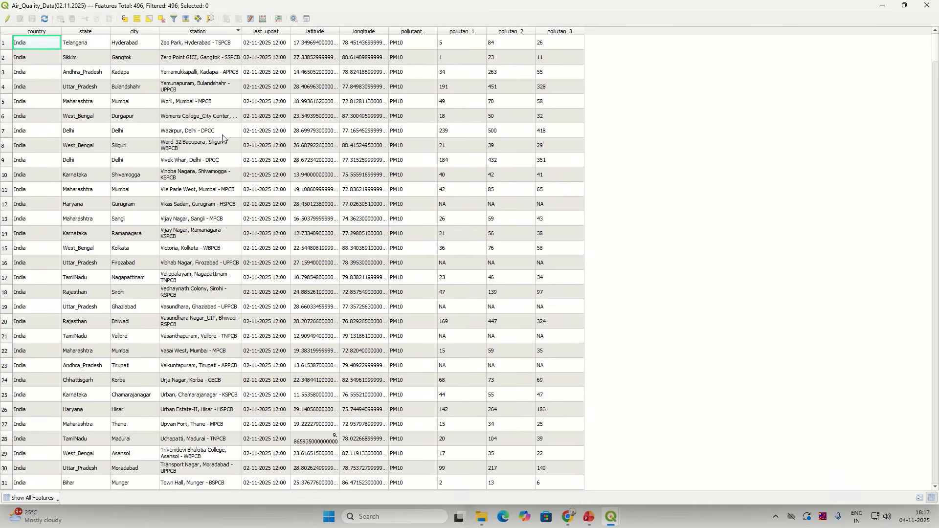
pyautogui.click(138, 20)
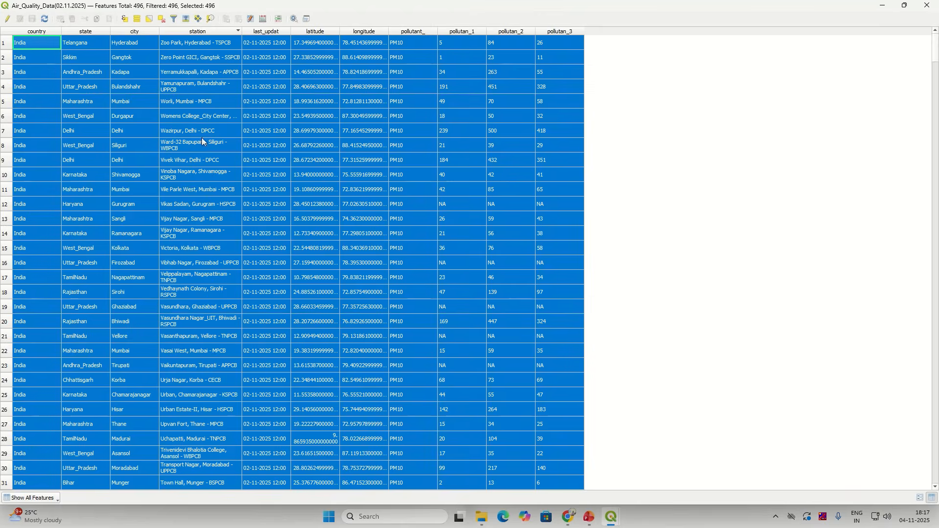
pyautogui.click(883, 5)
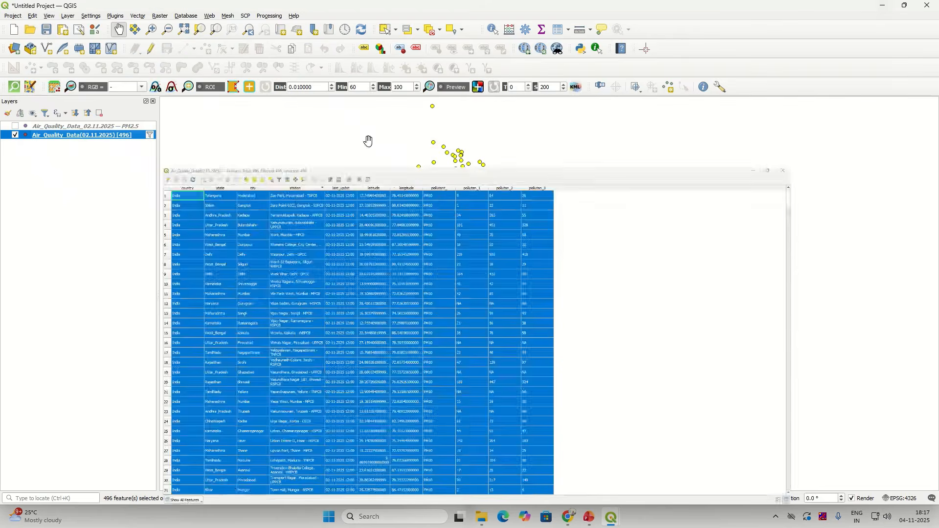
# Step: Save the selected features into Air_Quality_Data_02.11.2025.gpkg as layer PM10
pyautogui.rightClick(86, 134)
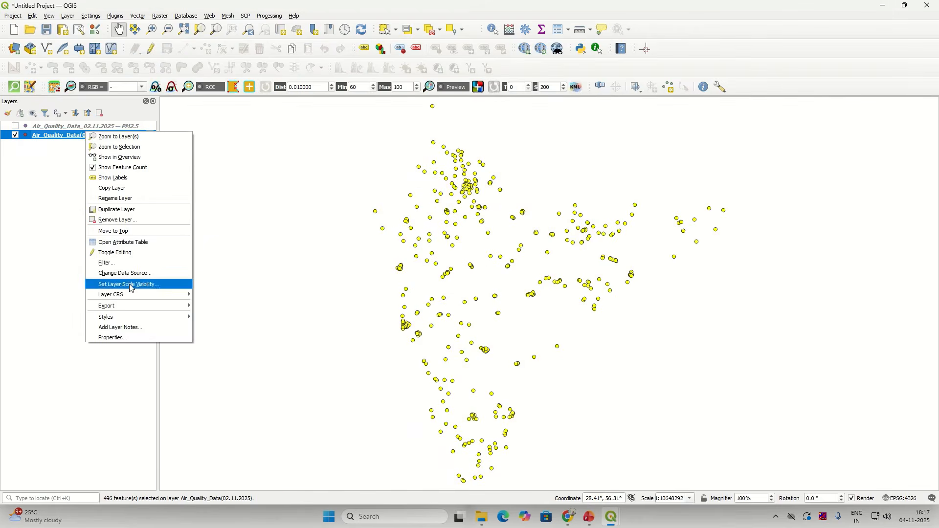
pyautogui.moveTo(124, 307)
pyautogui.click(245, 315)
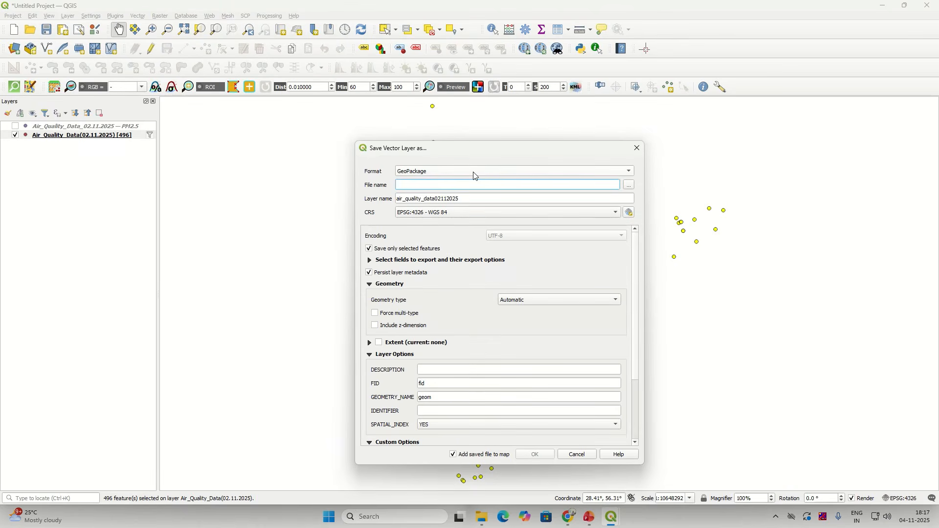
pyautogui.click(631, 185)
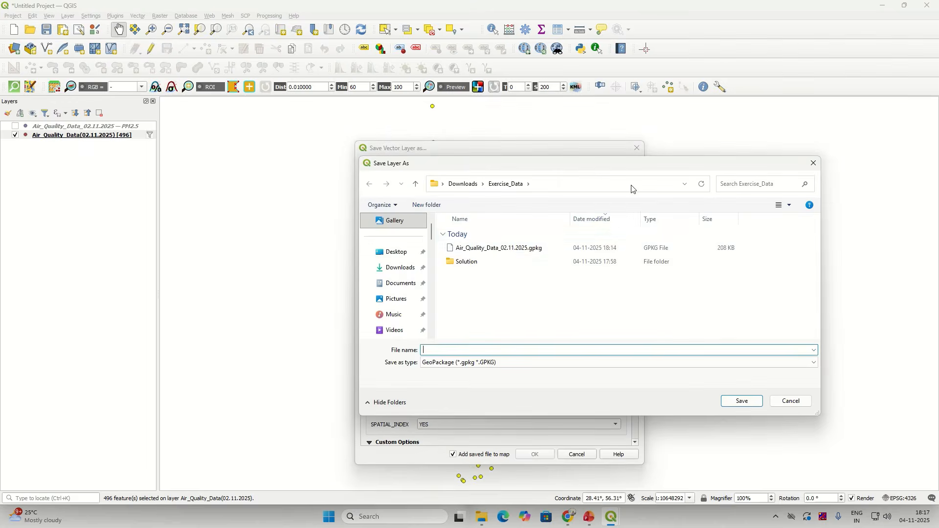
pyautogui.click(485, 250)
pyautogui.click(757, 404)
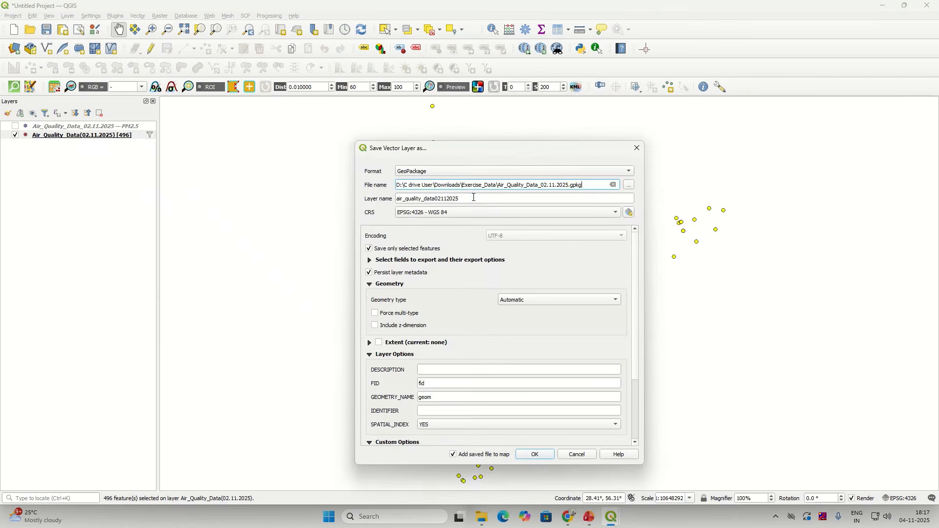
pyautogui.press('Tab')
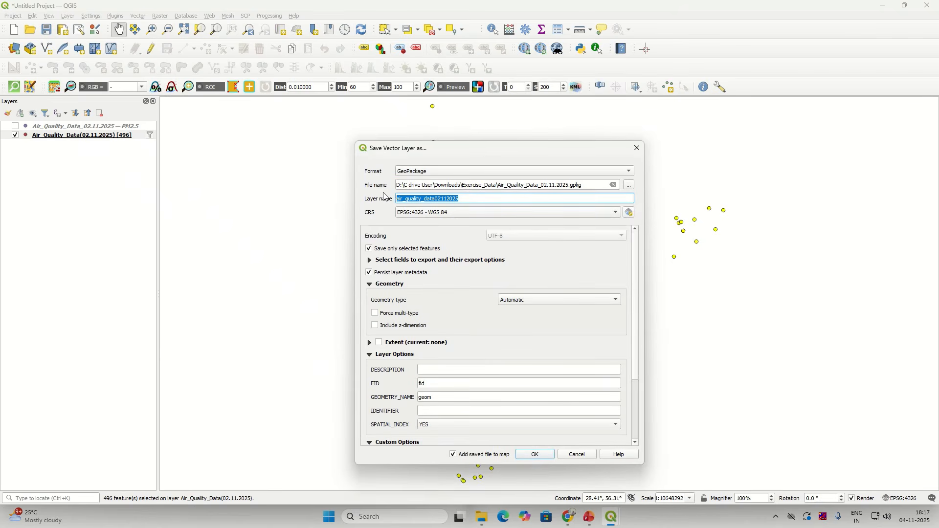
pyautogui.write('{M')
pyautogui.press('BackSpace')
pyautogui.press('BackSpace')
pyautogui.write('PM10')
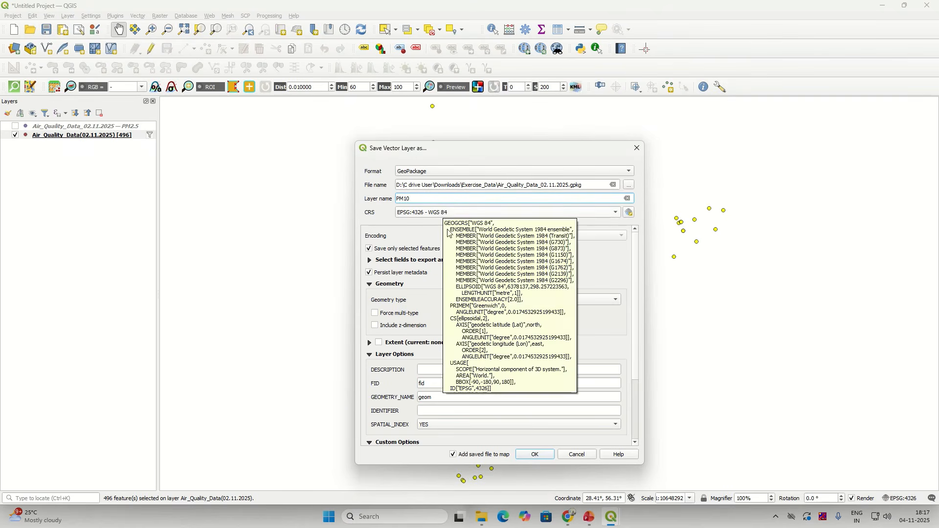
pyautogui.click(527, 460)
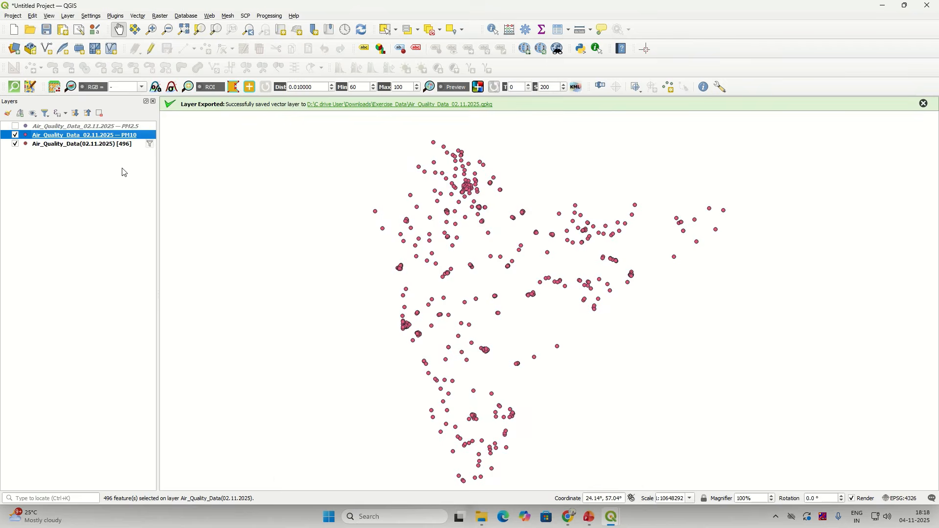
pyautogui.click(121, 144)
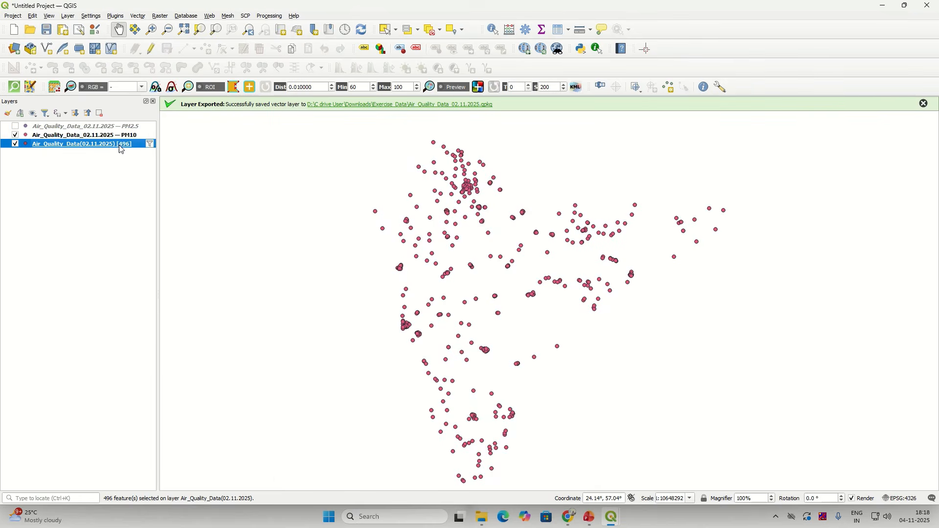
# Step: Delete the PM10 filter so all 3361 stations show, and hide the PM10 layer
pyautogui.rightClick(119, 145)
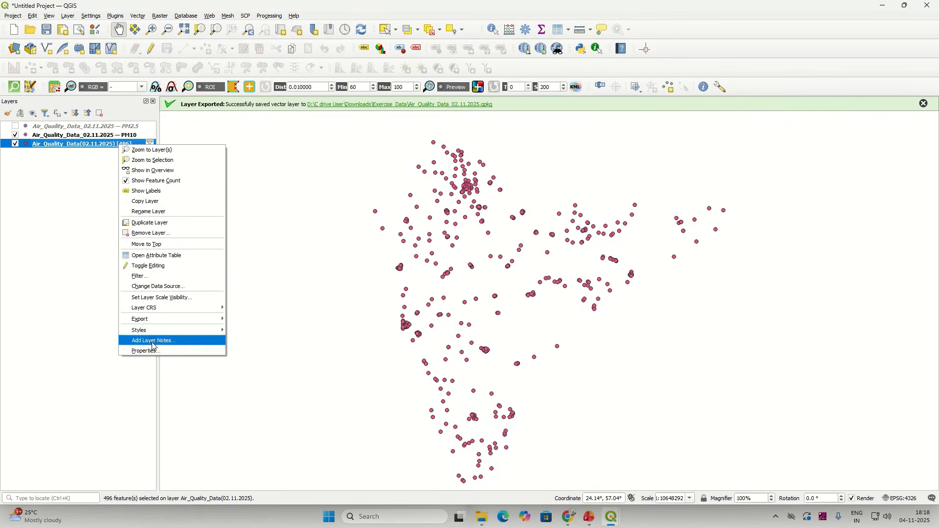
pyautogui.click(153, 275)
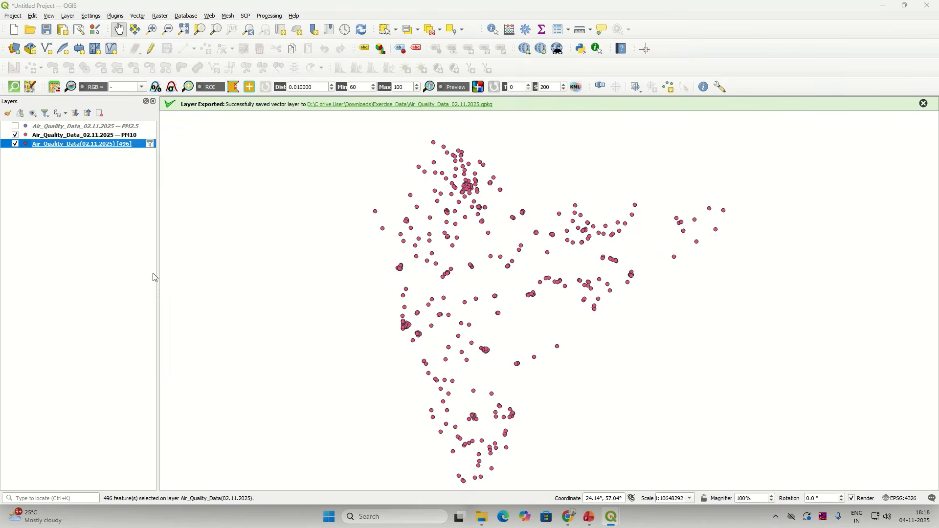
pyautogui.moveTo(394, 326); pyautogui.dragTo(292, 323)
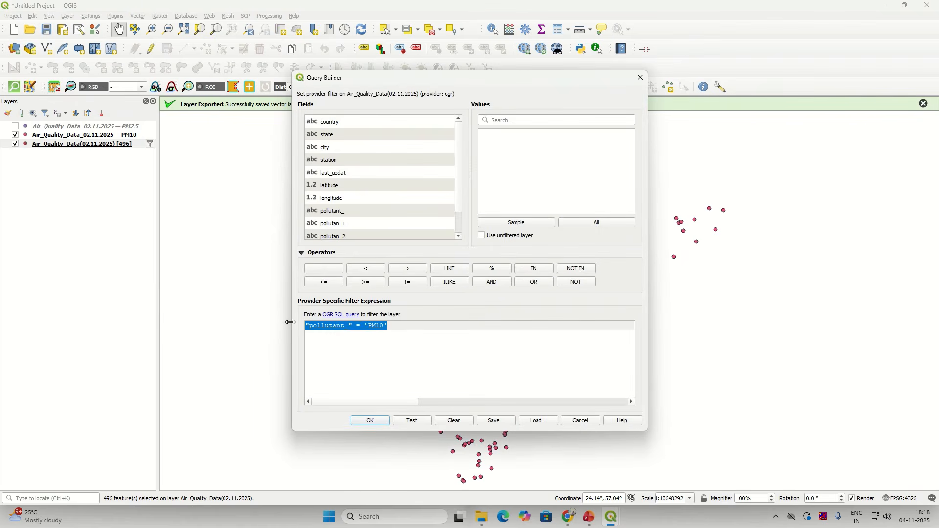
pyautogui.press('BackSpace')
pyautogui.click(372, 422)
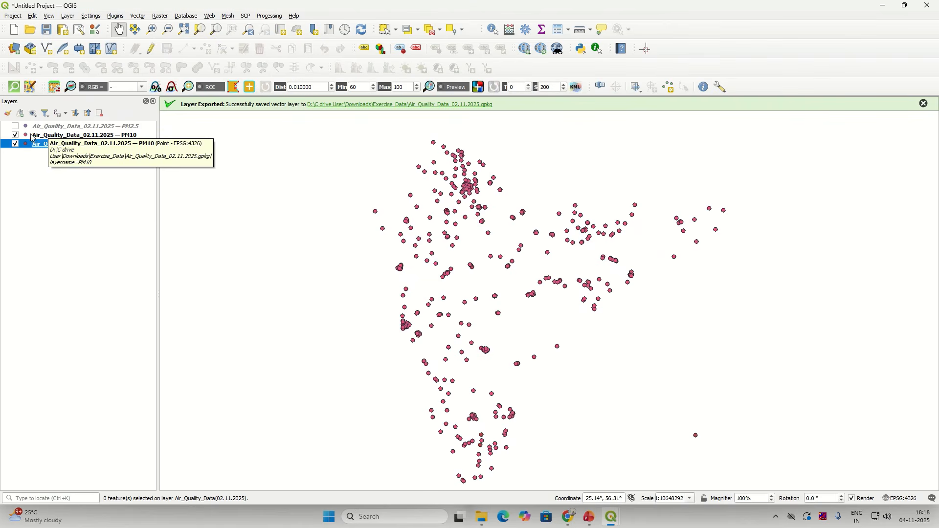
pyautogui.click(14, 136)
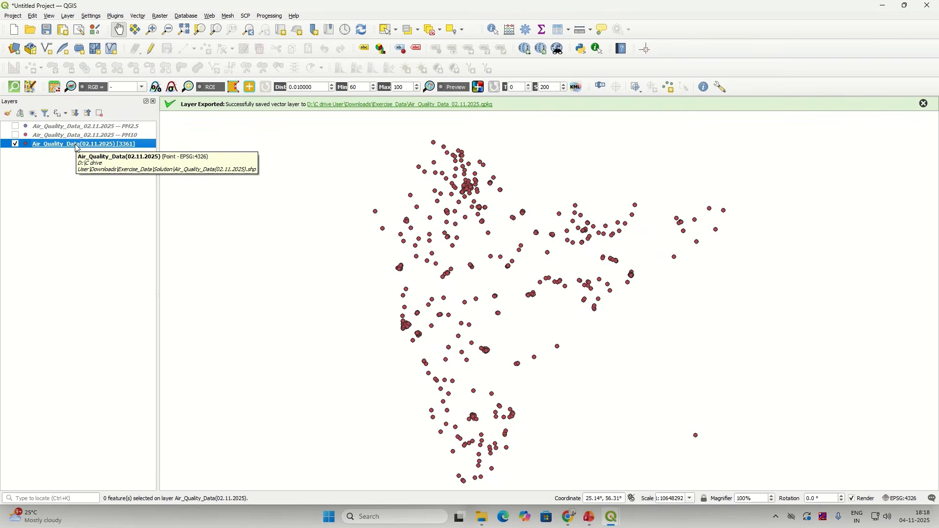
pyautogui.rightClick(76, 147)
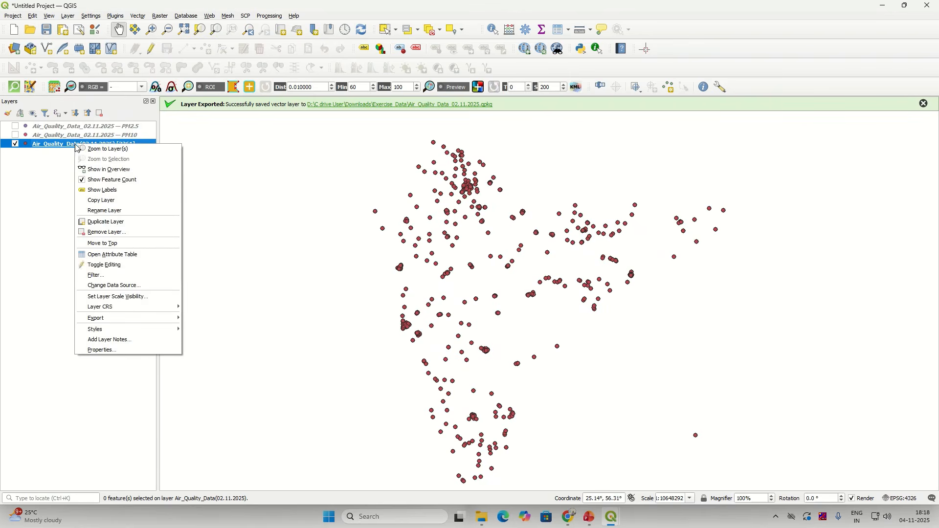
# Step: Open the attribute table and sort by pollutant_ so SO2 rows come first
pyautogui.click(118, 255)
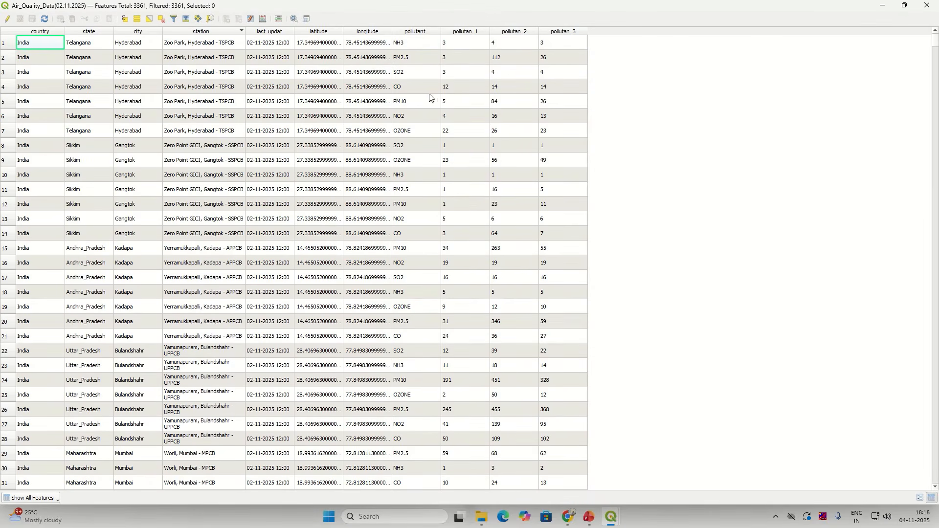
pyautogui.click(417, 32)
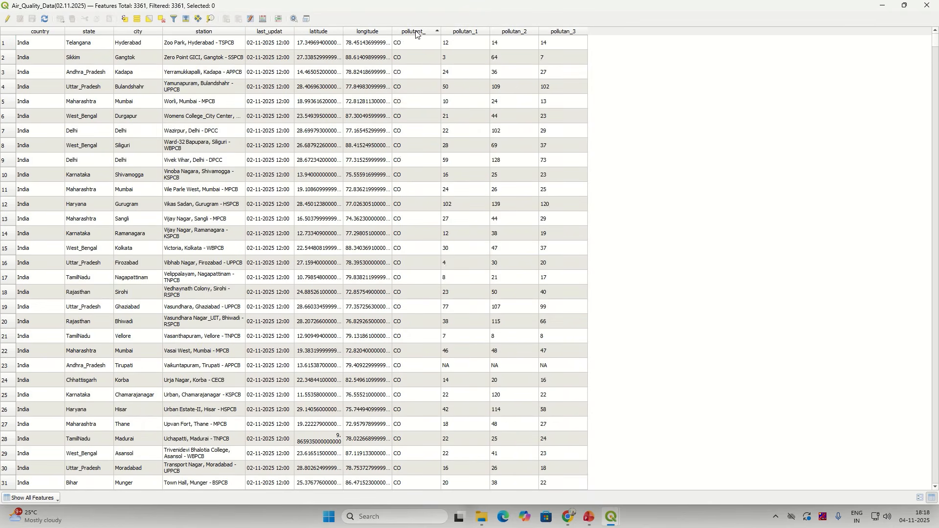
pyautogui.click(416, 32)
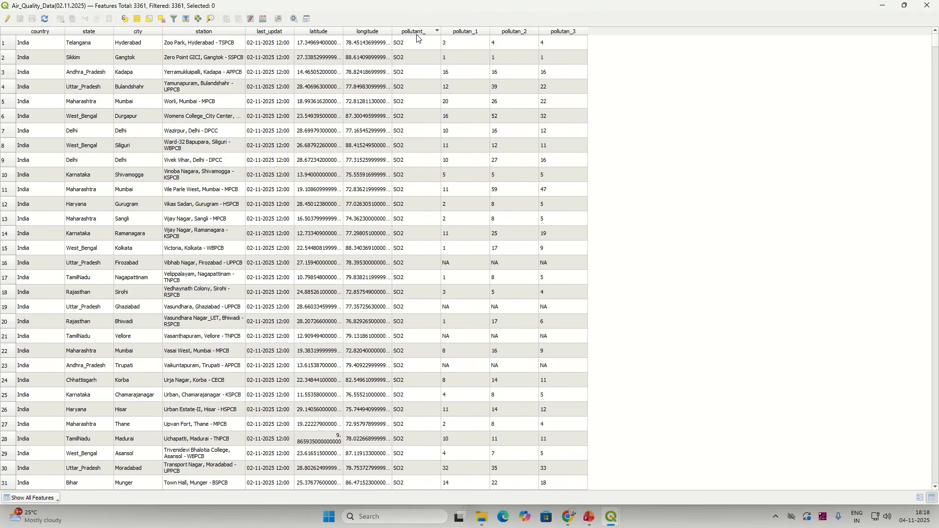
pyautogui.click(417, 34)
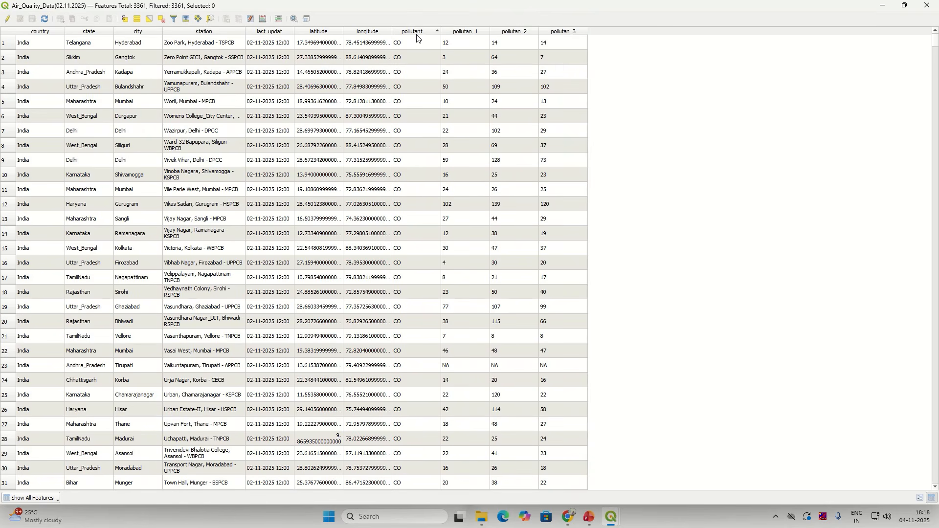
pyautogui.click(419, 35)
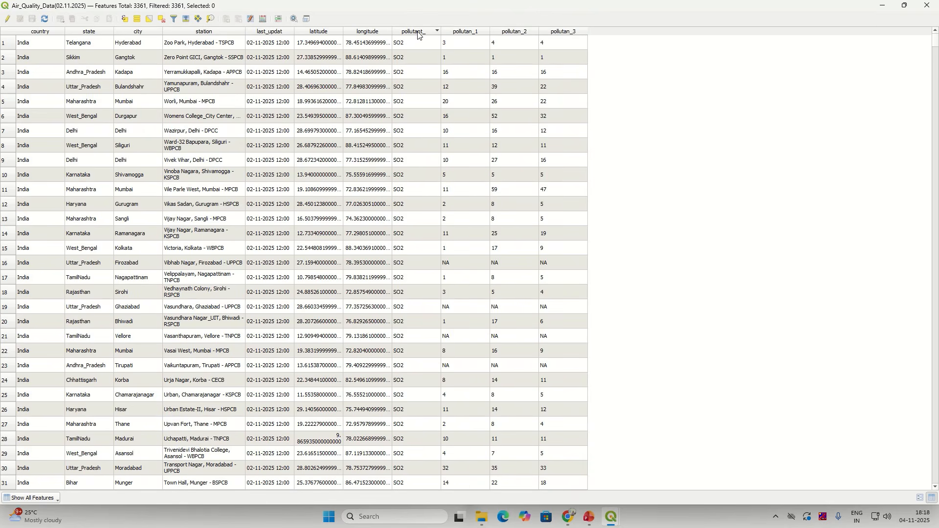
# Step: Select rows 1 through 481, all the SO2 records
pyautogui.click(7, 46)
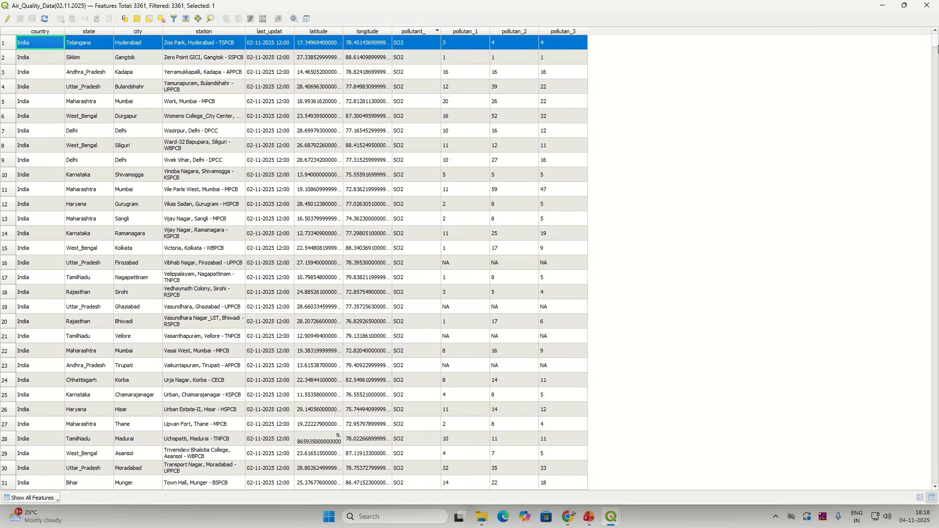
pyautogui.moveTo(938, 48); pyautogui.dragTo(938, 105)
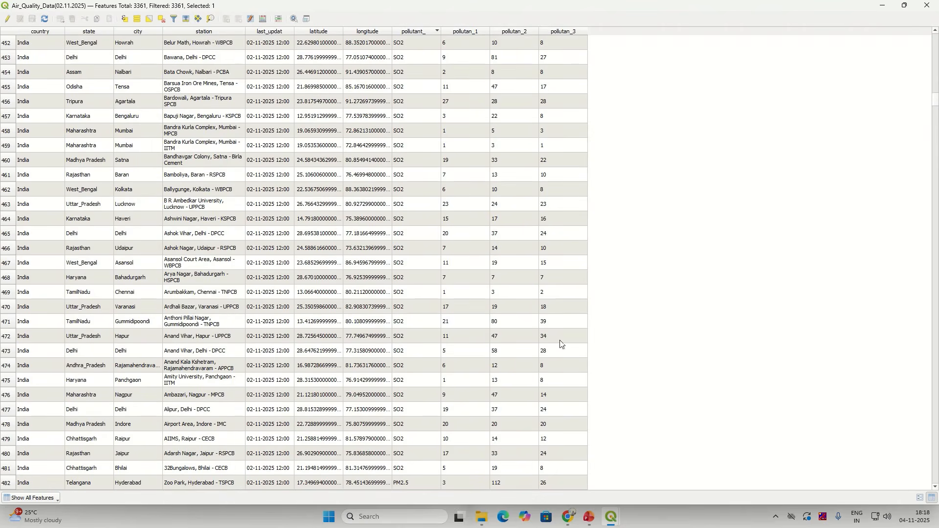
pyautogui.keyDown('shift'); pyautogui.click(7, 472); pyautogui.keyUp('shift')
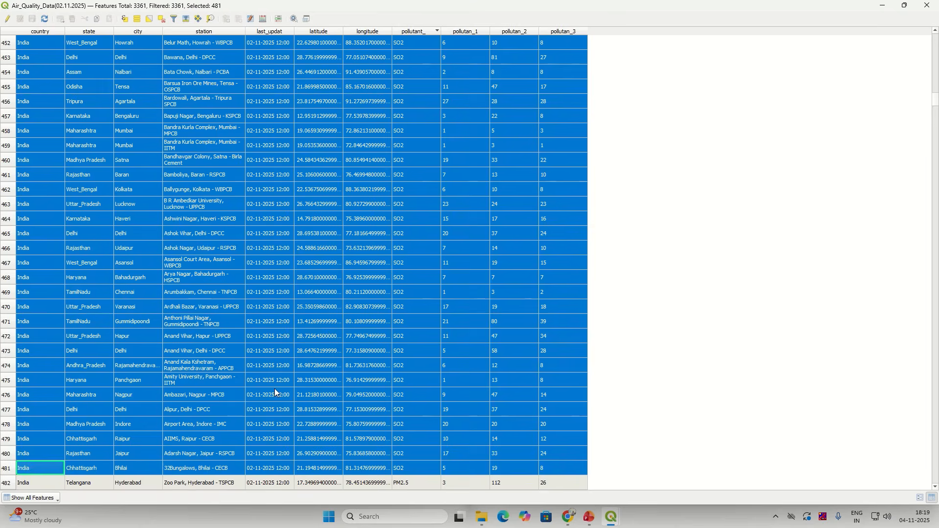
pyautogui.scroll(20, 274, 388)
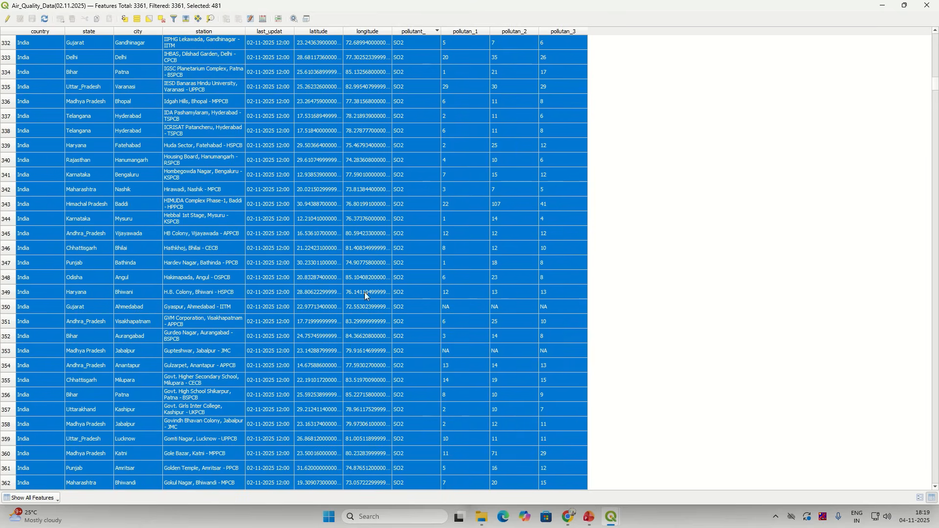
pyautogui.click(884, 7)
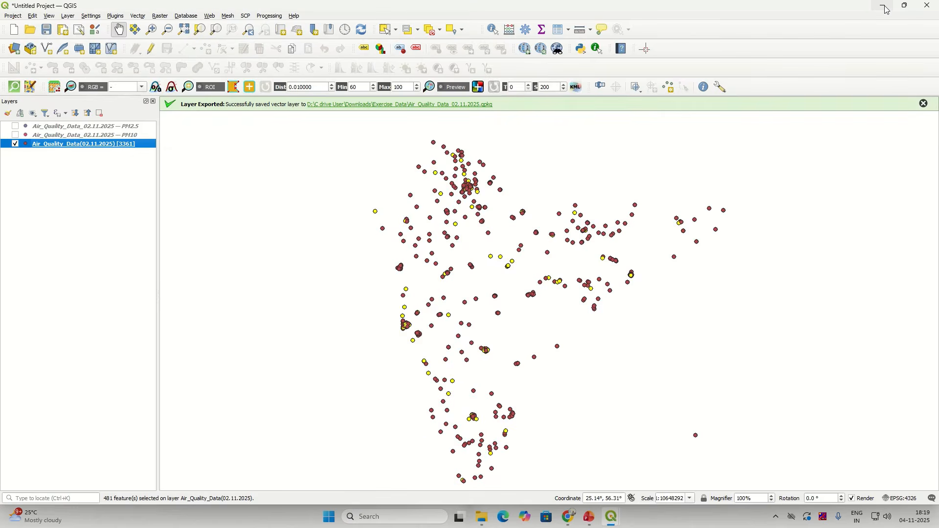
# Step: Start a Save Features As export restricted to only the selected features
pyautogui.rightClick(140, 146)
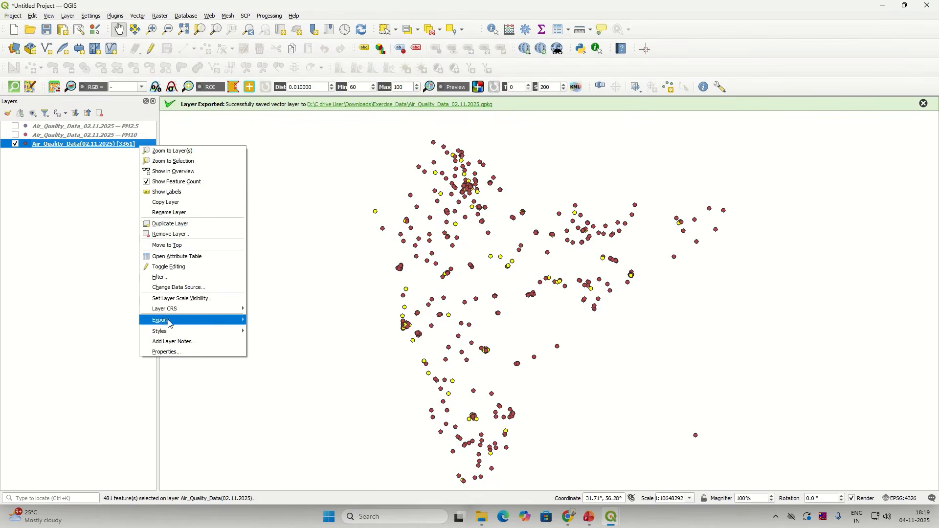
pyautogui.moveTo(169, 323)
pyautogui.click(275, 321)
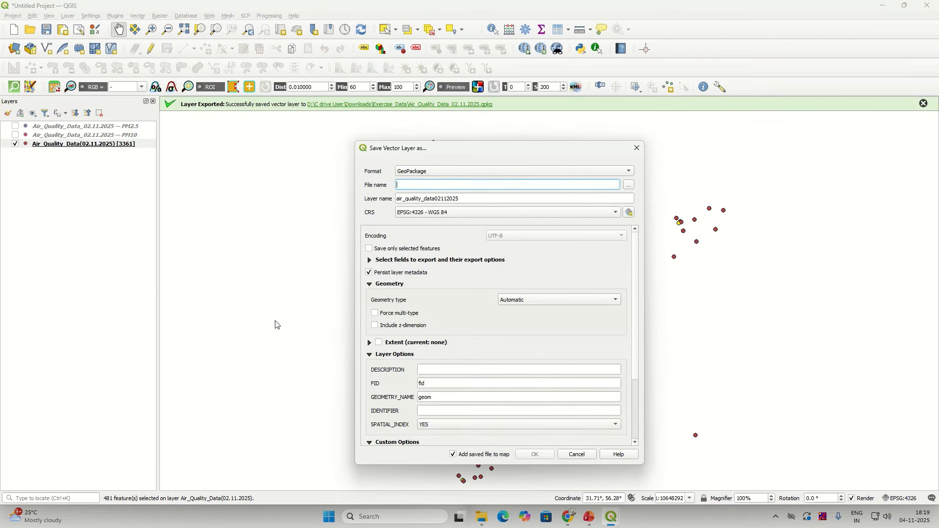
pyautogui.click(637, 148)
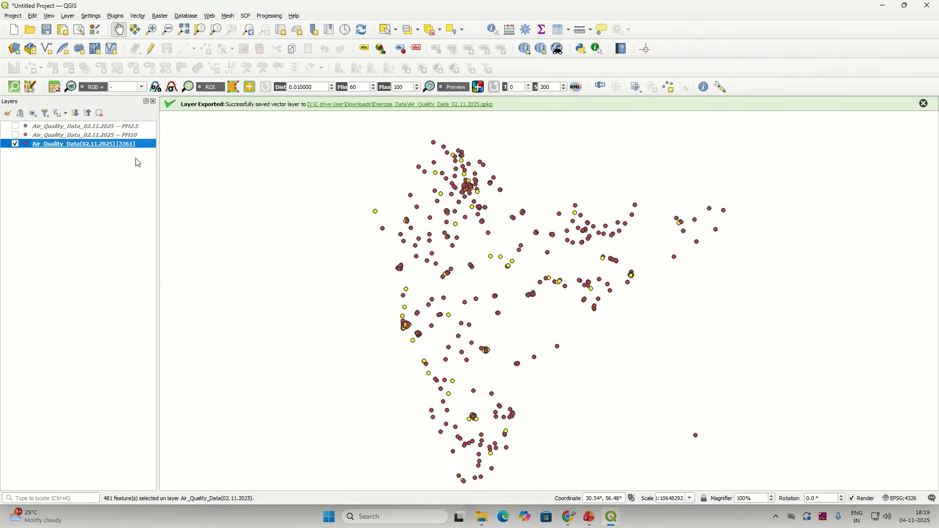
pyautogui.rightClick(136, 144)
pyautogui.moveTo(185, 319)
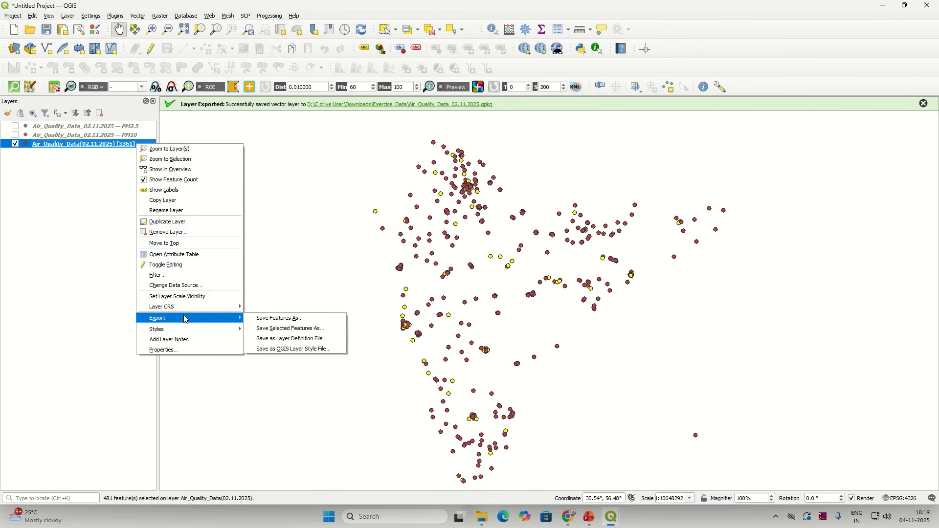
pyautogui.click(277, 320)
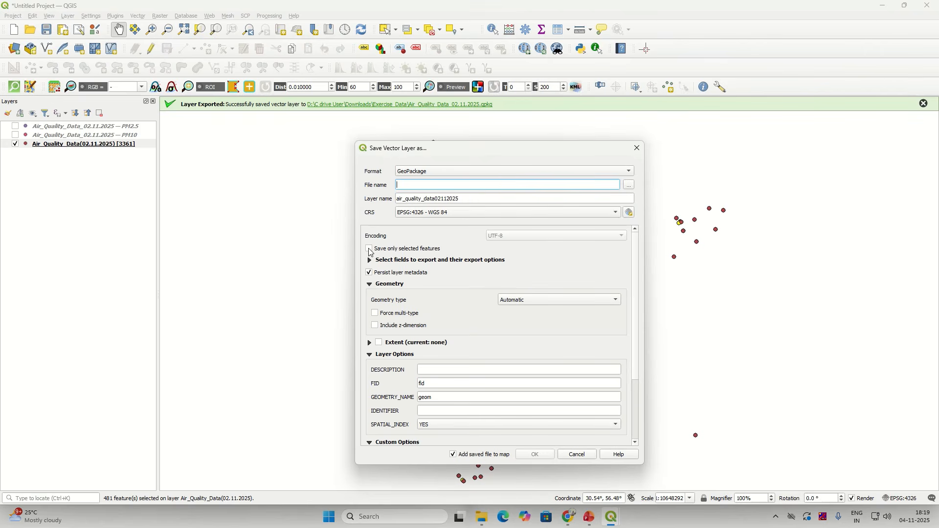
pyautogui.click(371, 252)
# Step: Save into Air_Quality_Data_02.11.2025.gpkg with layer name SO2
pyautogui.click(628, 186)
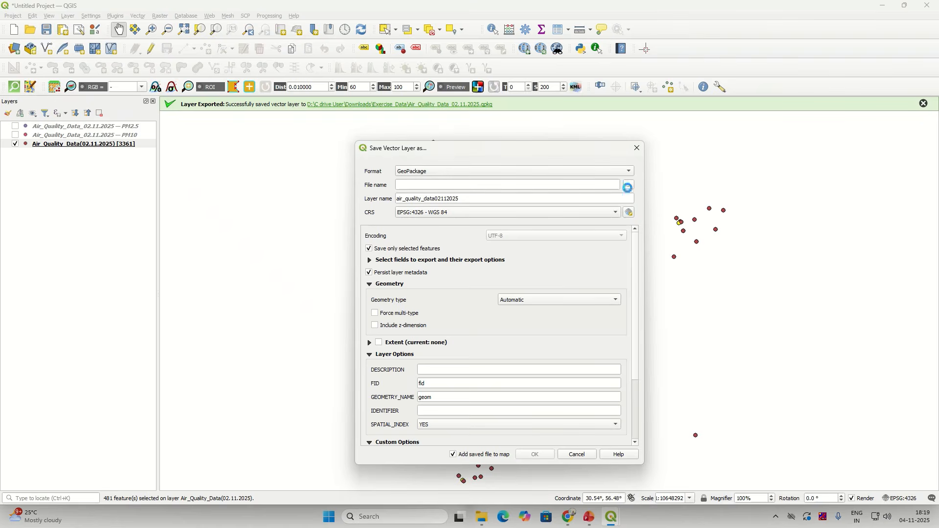
pyautogui.click(499, 249)
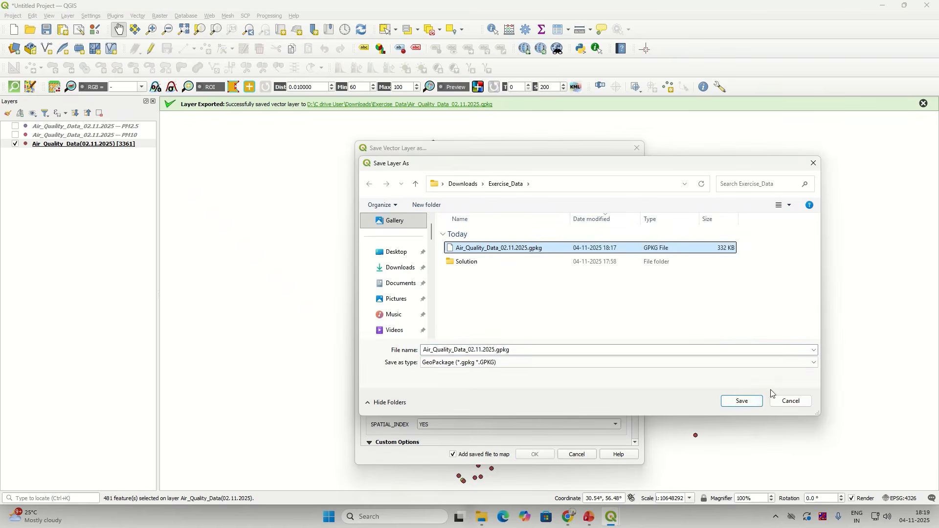
pyautogui.click(739, 402)
pyautogui.moveTo(470, 198); pyautogui.dragTo(374, 203)
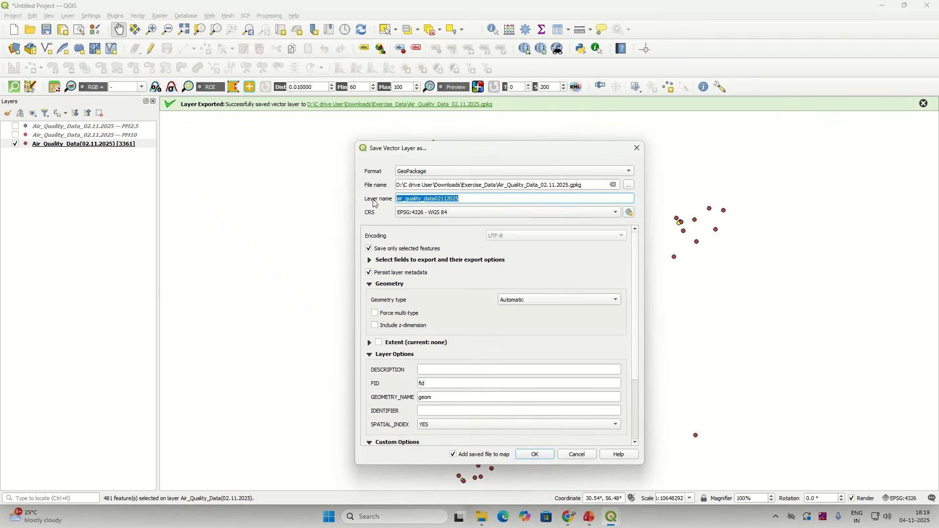
pyautogui.write('SO2')
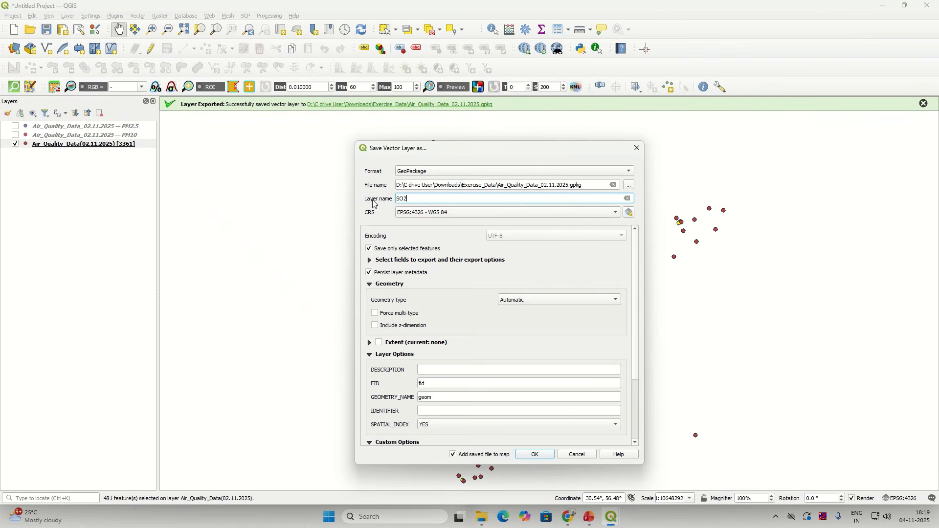
pyautogui.click(536, 456)
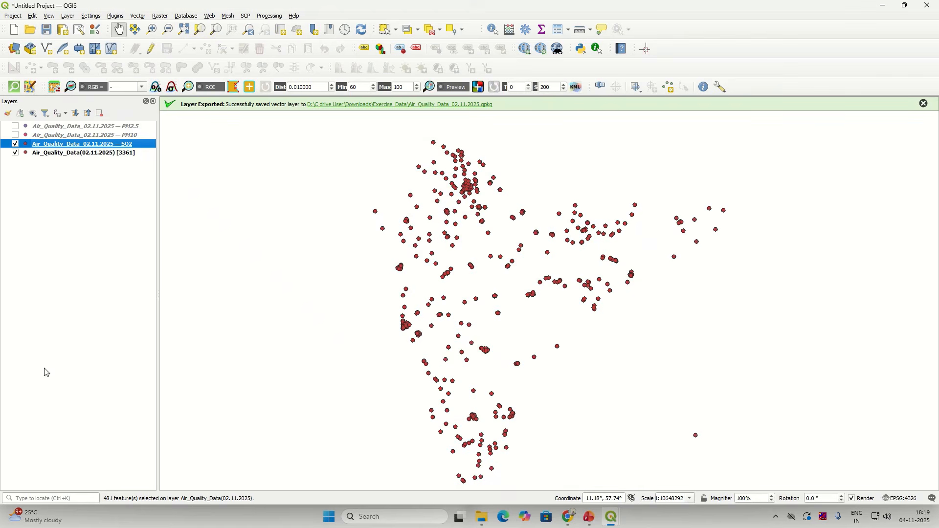
# Step: Show feature counts for the SO2, PM10 and PM2.5 layers
pyautogui.rightClick(107, 144)
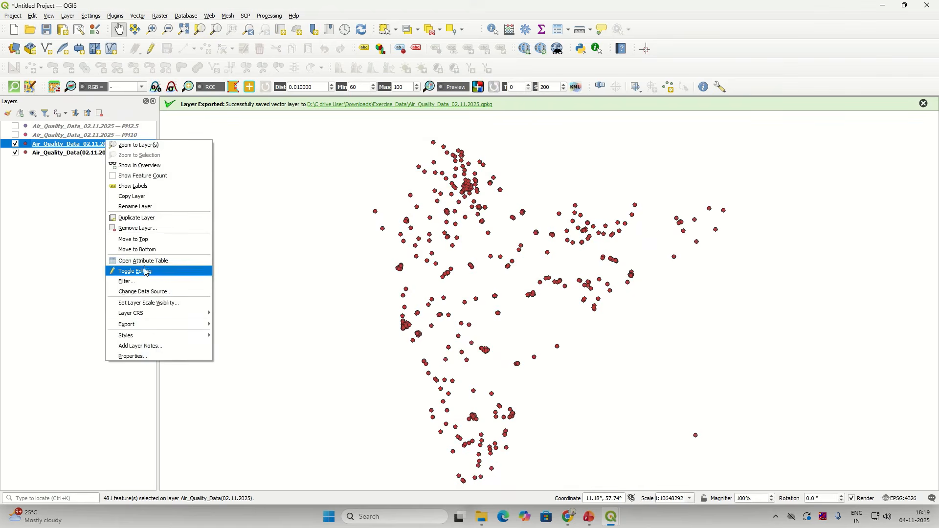
pyautogui.click(143, 176)
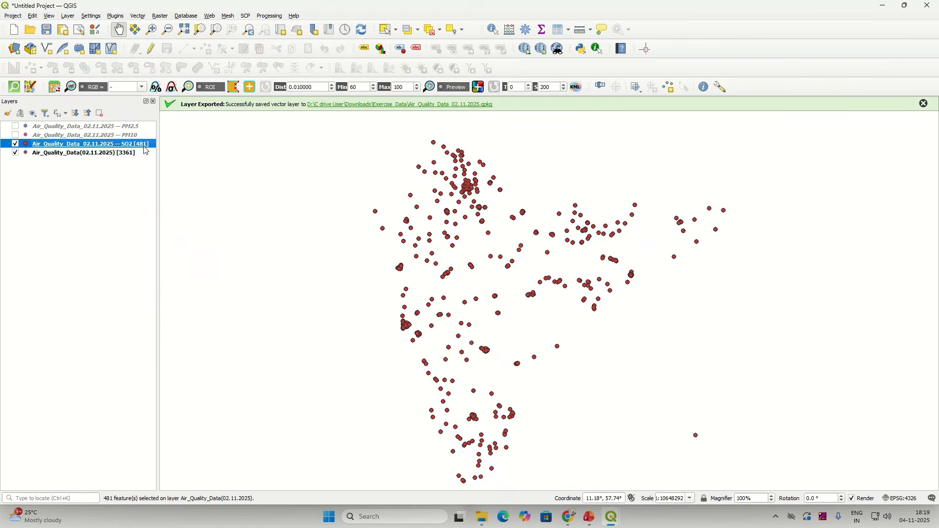
pyautogui.rightClick(109, 132)
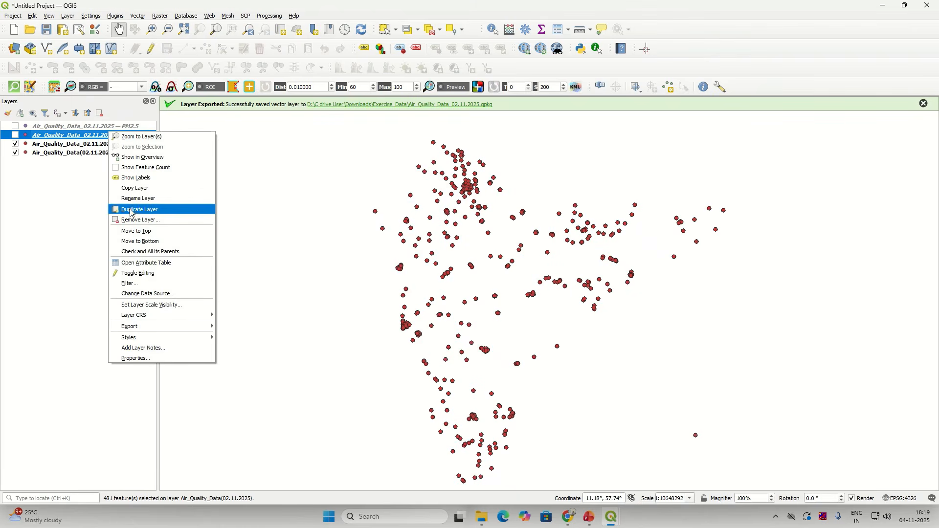
pyautogui.click(143, 167)
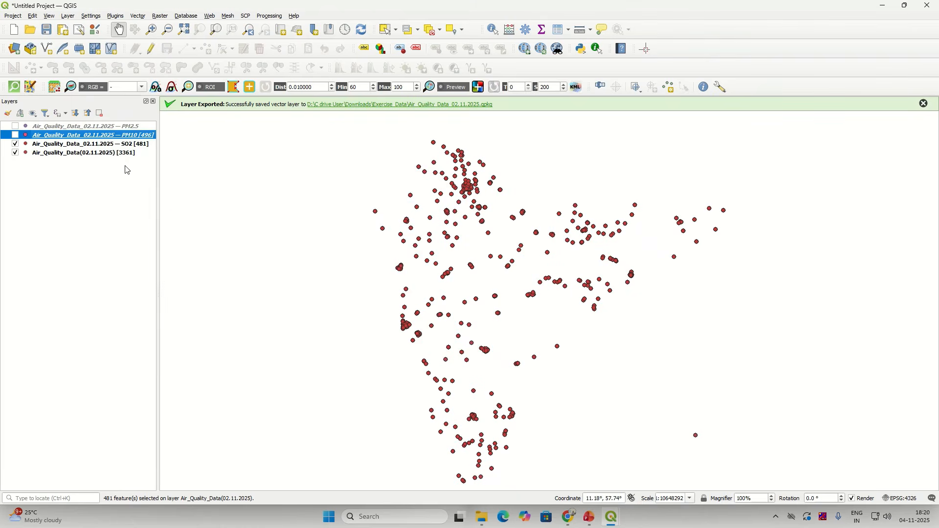
pyautogui.rightClick(109, 126)
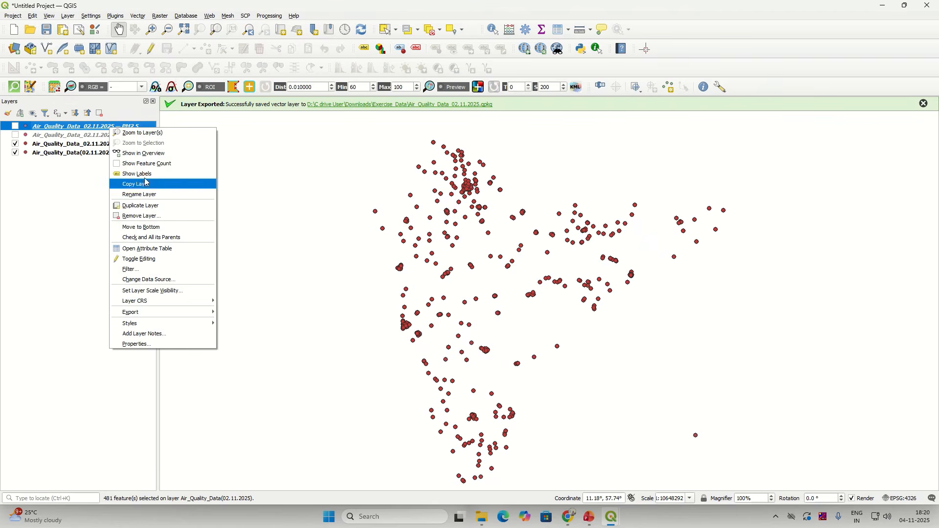
pyautogui.click(142, 163)
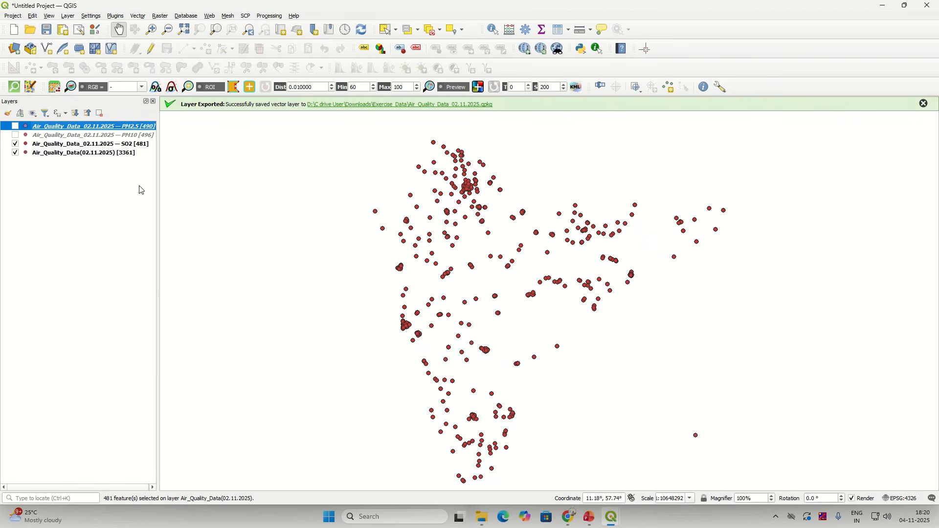
# Step: Open the attribute table of the full Air_Quality_Data layer
pyautogui.click(102, 154)
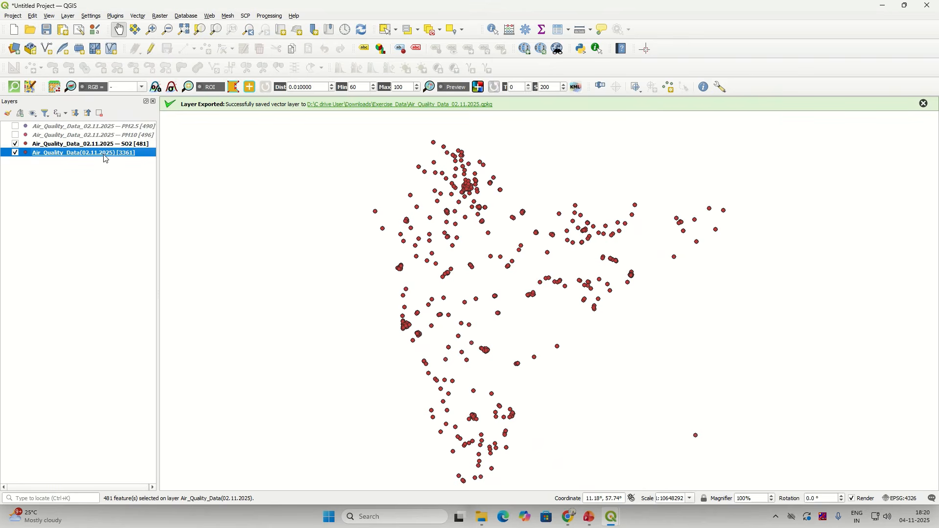
pyautogui.rightClick(103, 153)
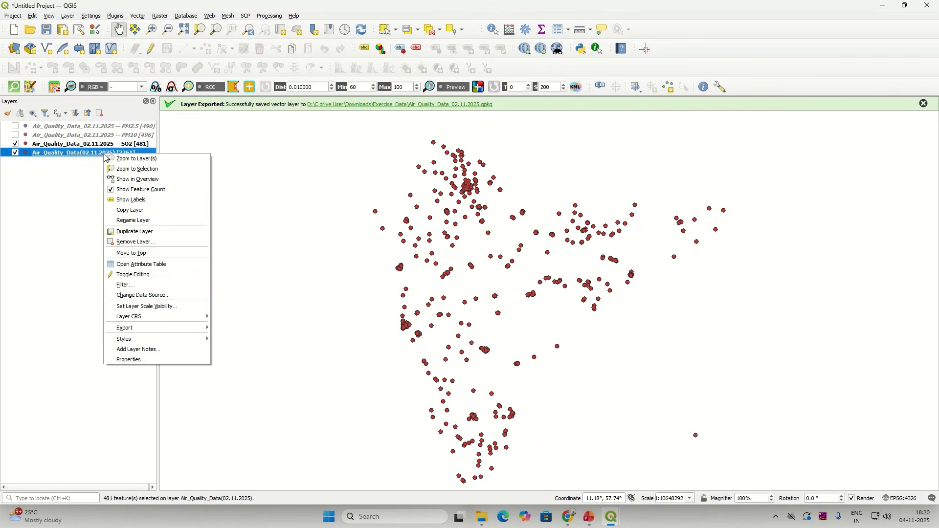
pyautogui.click(140, 265)
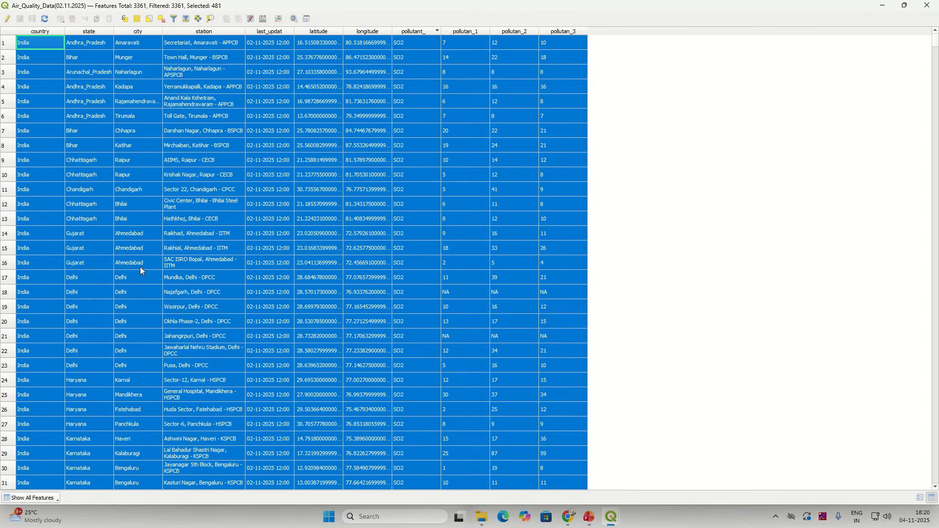
# Step: Deselect all 481 SO2 rows, then bring up the Select by Expression dialog
pyautogui.click(162, 20)
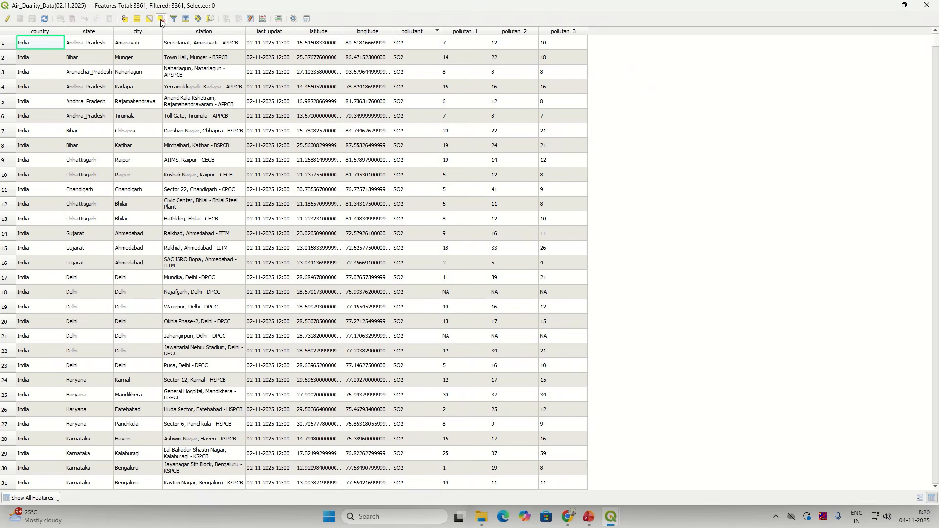
pyautogui.click(126, 19)
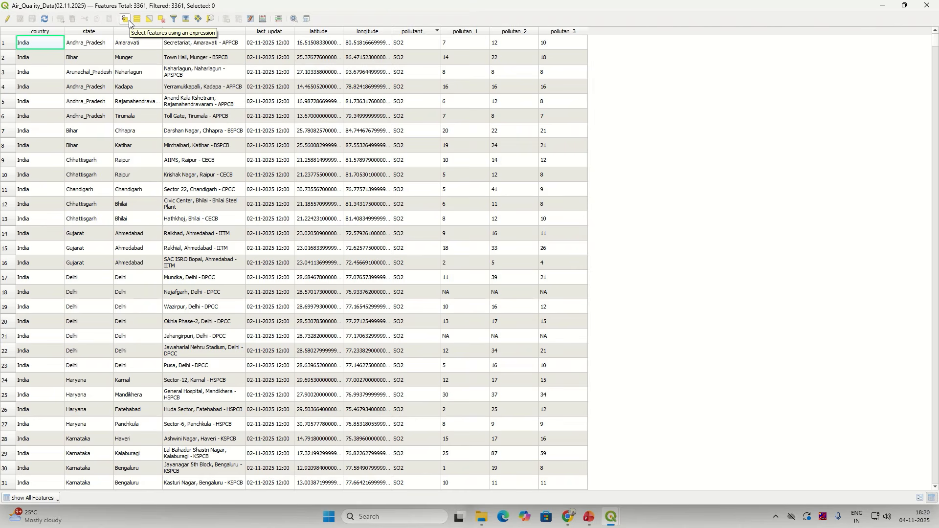
pyautogui.click(128, 20)
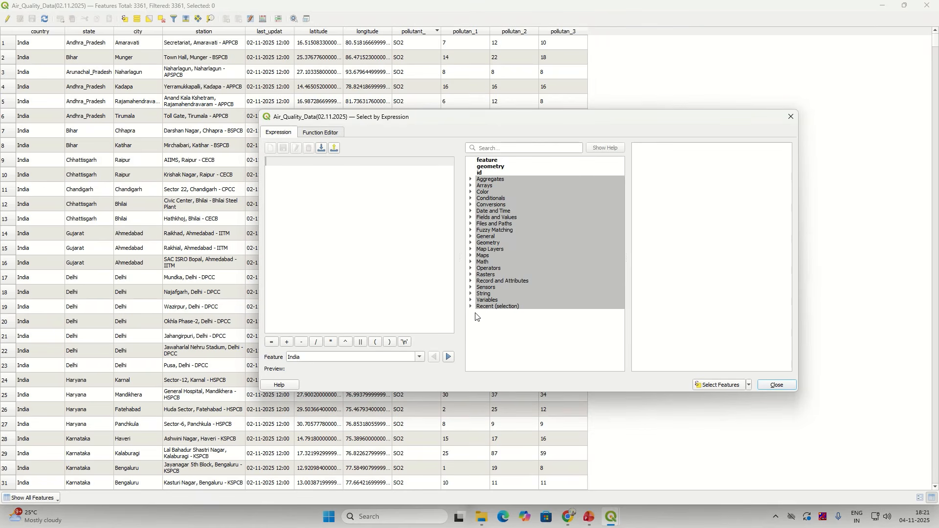
# Step: Insert the pollutant_ field followed by an equals sign into the selection expression
pyautogui.click(472, 219)
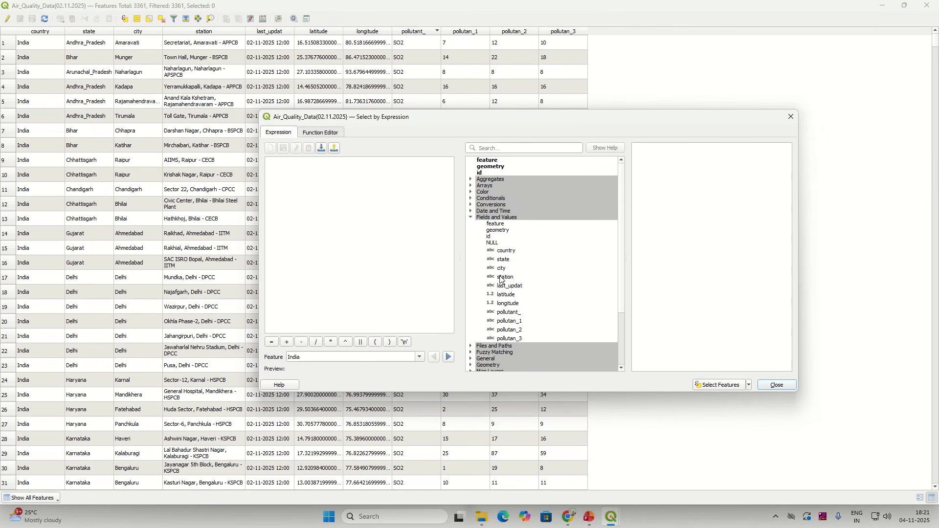
pyautogui.scroll(-1, 499, 250)
pyautogui.scroll(-1, 497, 232)
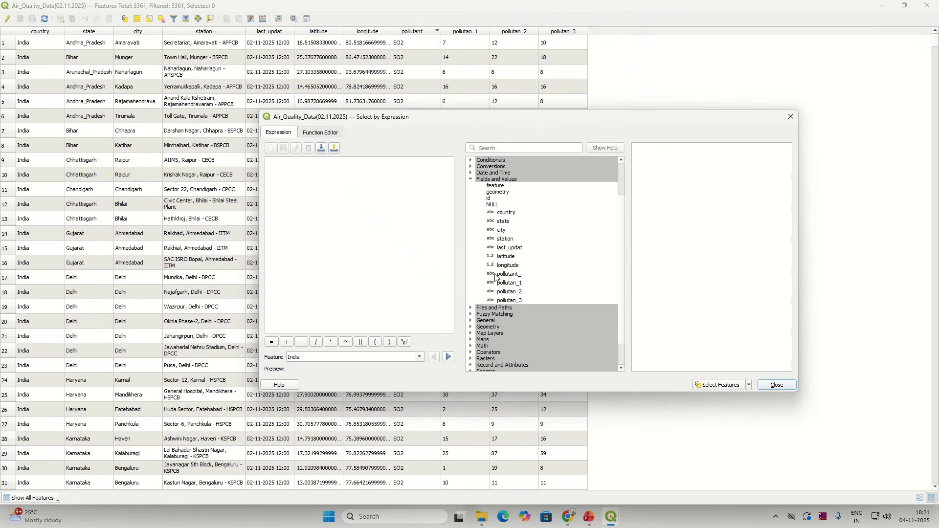
pyautogui.click(509, 275)
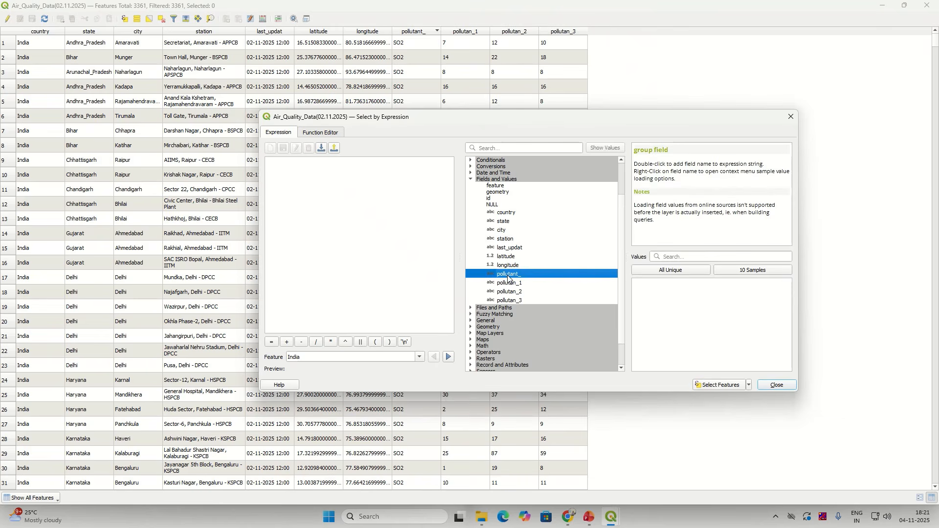
pyautogui.doubleClick(509, 275)
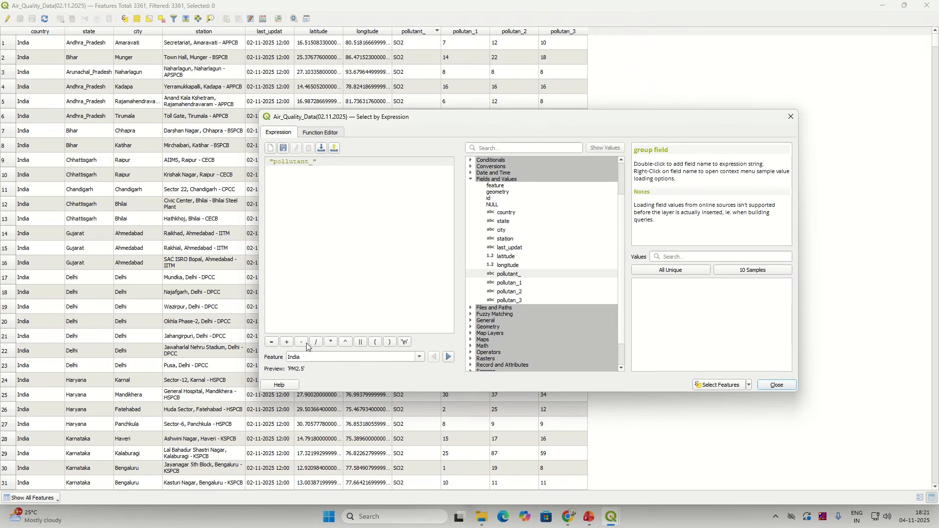
pyautogui.click(276, 346)
# Step: Complete the expression with the 'NO2' value from the field's unique values list
pyautogui.click(670, 271)
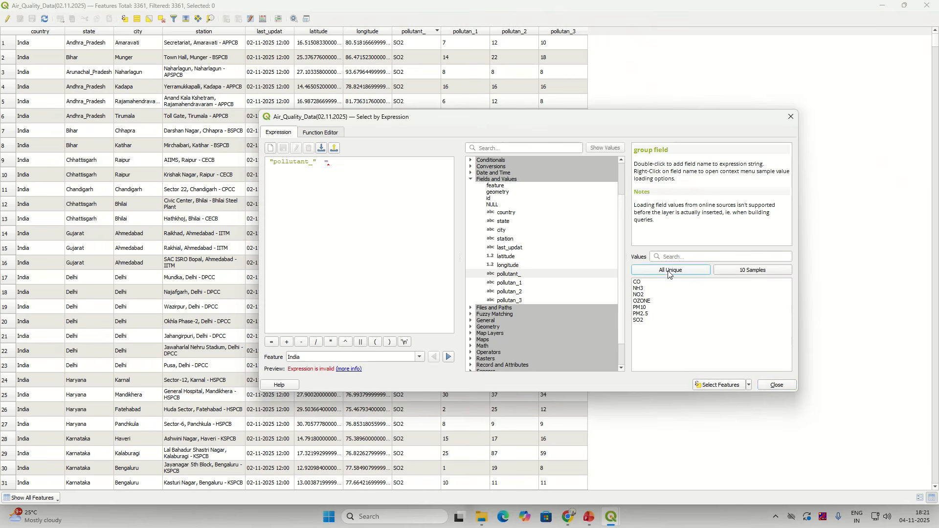
pyautogui.doubleClick(644, 296)
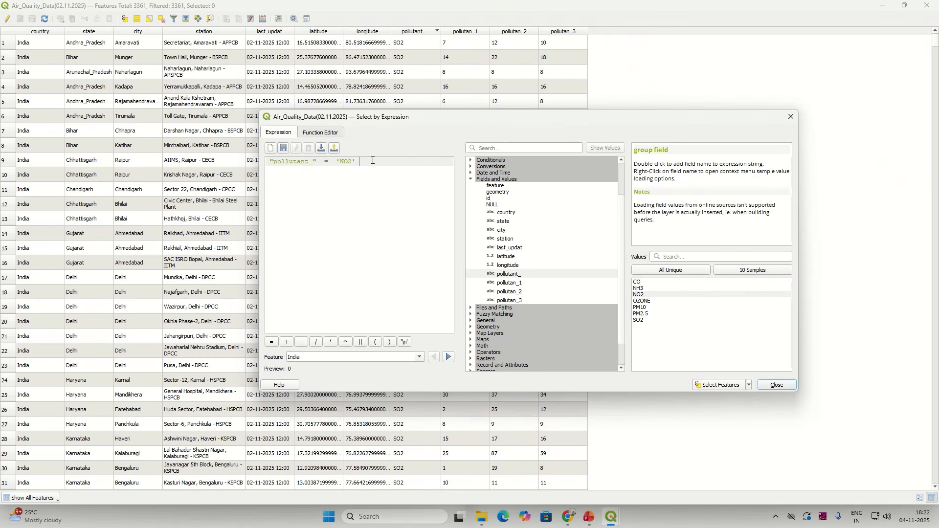
pyautogui.press('BackSpace')
pyautogui.press('BackSpace')
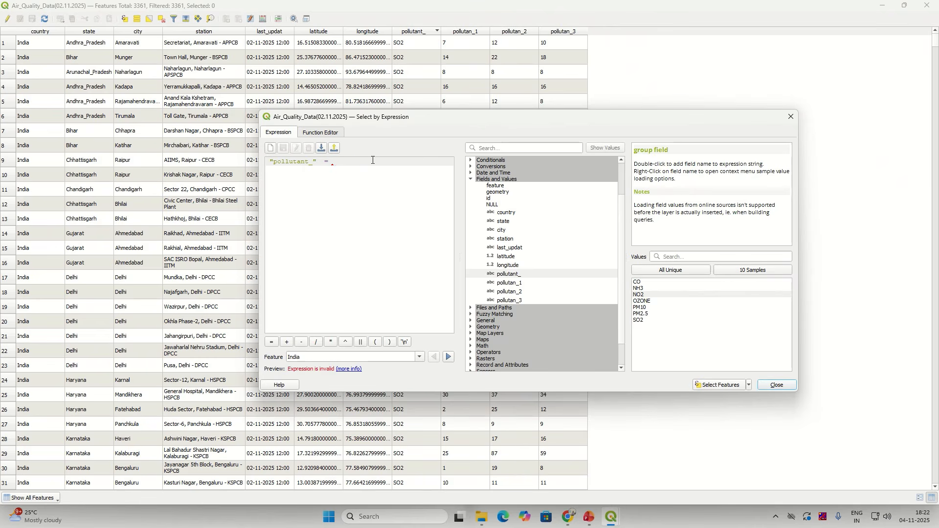
pyautogui.moveTo(288, 369); pyautogui.dragTo(371, 369)
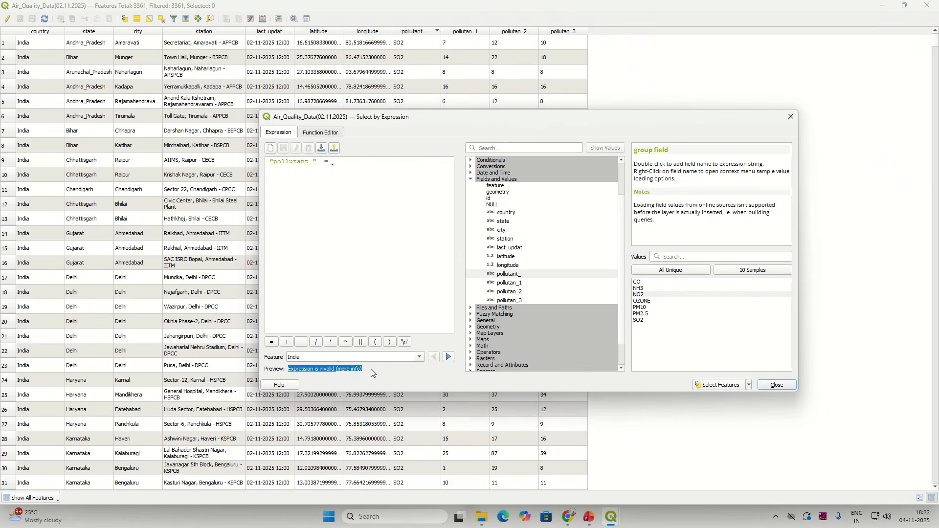
pyautogui.click(371, 369)
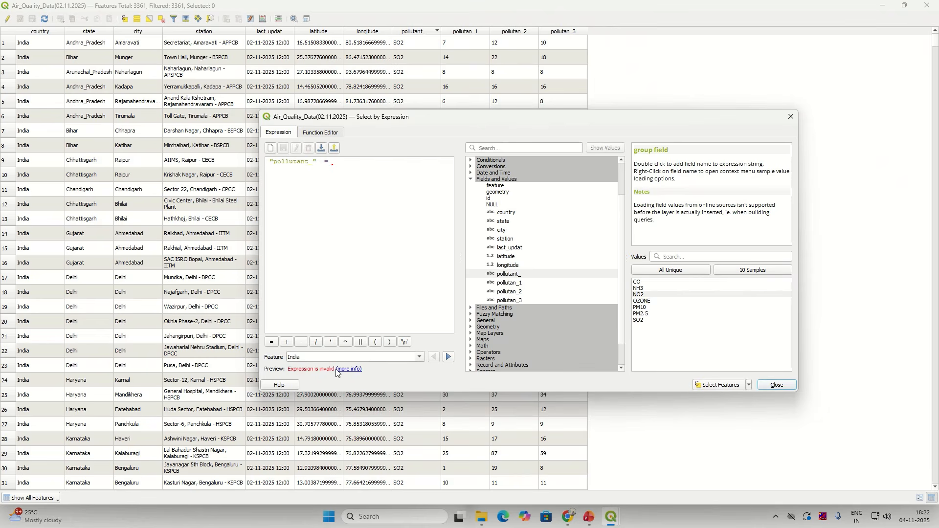
pyautogui.doubleClick(644, 295)
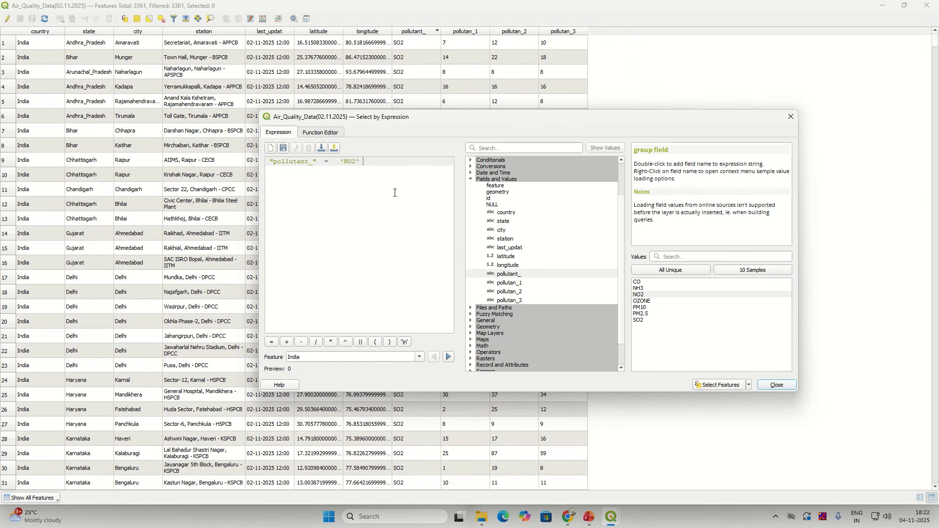
pyautogui.click(727, 390)
# Step: Select the 496 NO2 records, close the expression dialog and minimize the attribute table
pyautogui.press('ctrl')
pyautogui.click(777, 386)
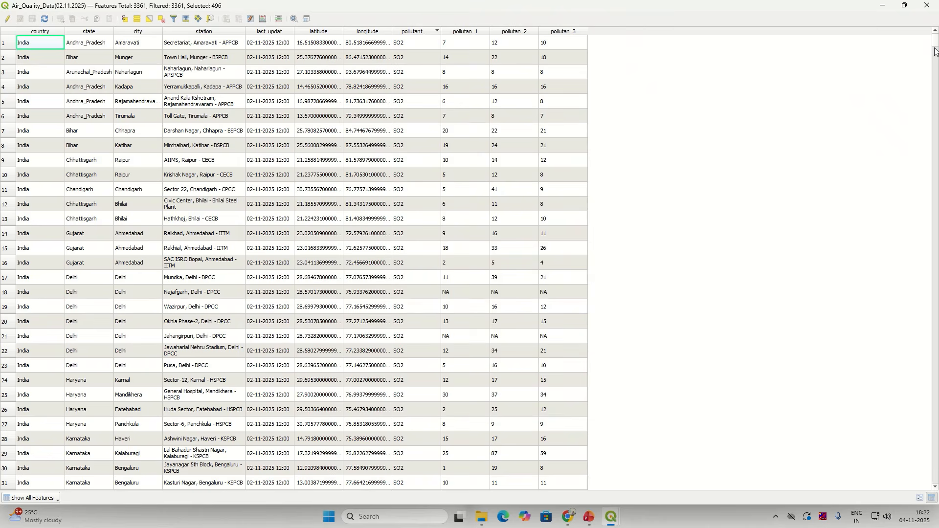
pyautogui.moveTo(936, 49); pyautogui.dragTo(931, 370)
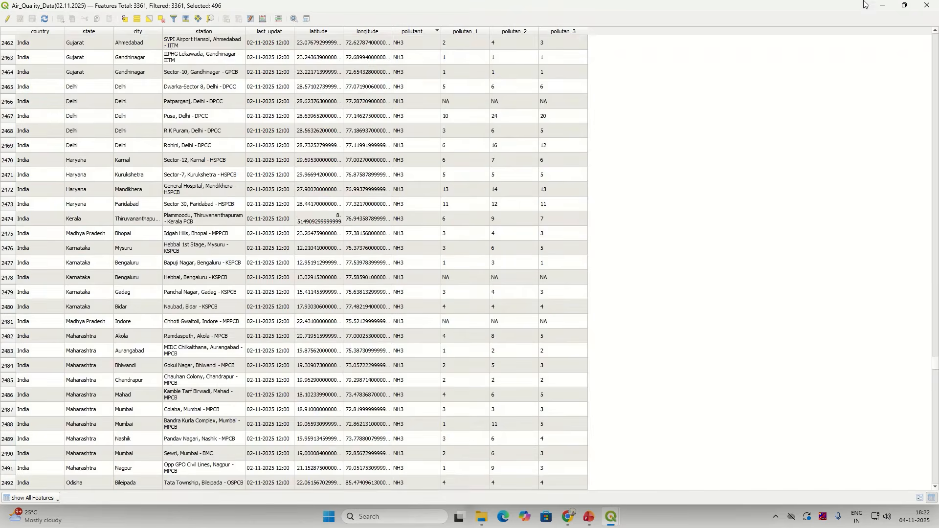
pyautogui.click(883, 6)
# Step: Export the 496 selected stations as layer NO2 into Air_Quality_Data_02.11.2025.gpkg
pyautogui.rightClick(102, 161)
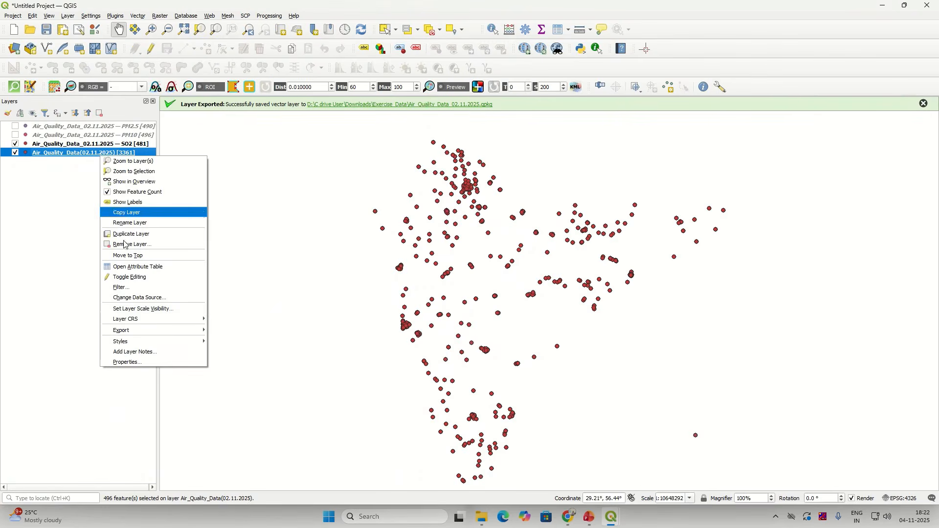
pyautogui.moveTo(147, 331)
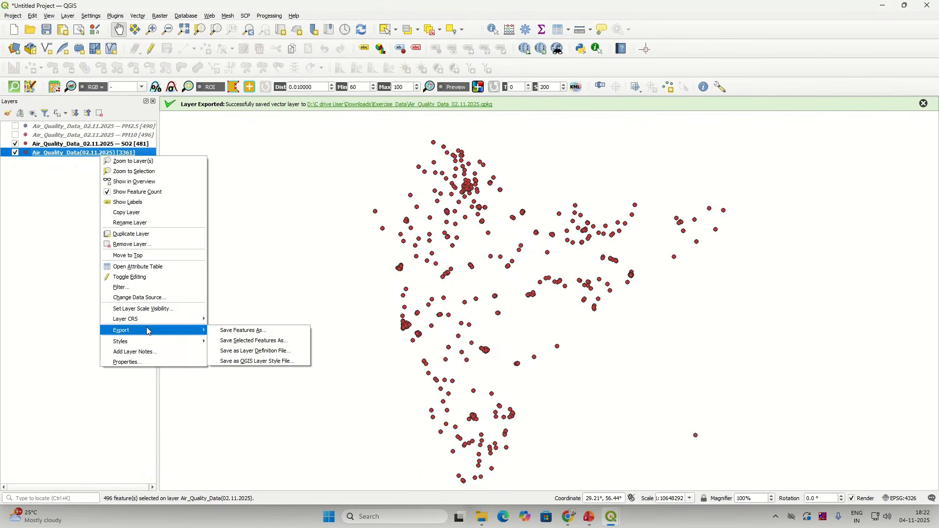
pyautogui.click(229, 341)
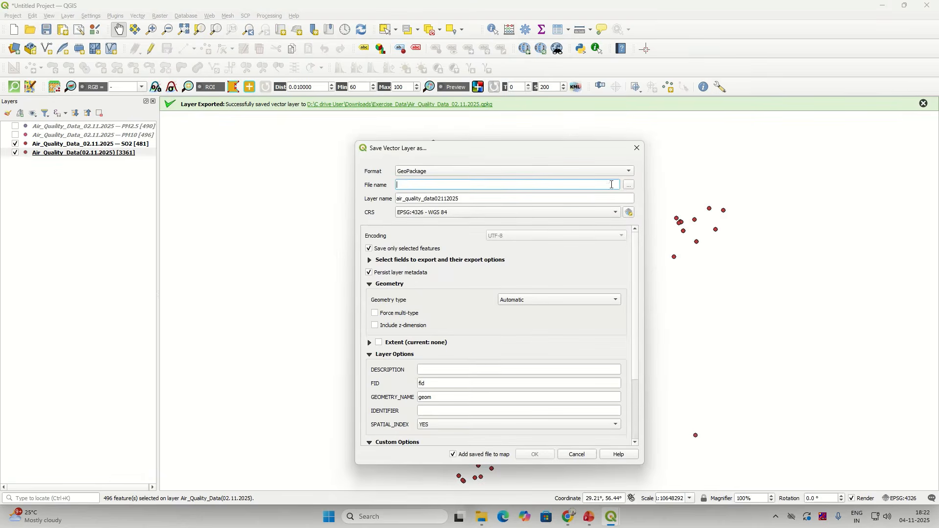
pyautogui.click(629, 184)
pyautogui.click(469, 249)
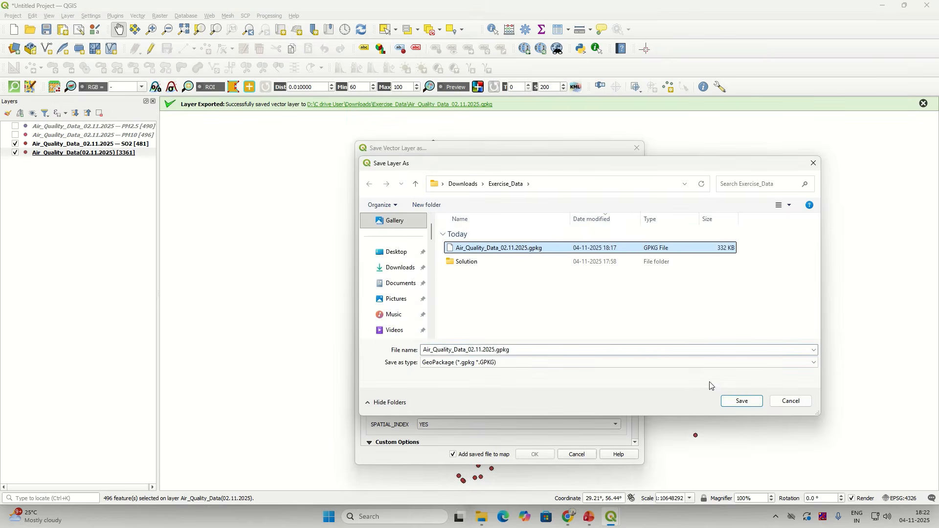
pyautogui.click(737, 401)
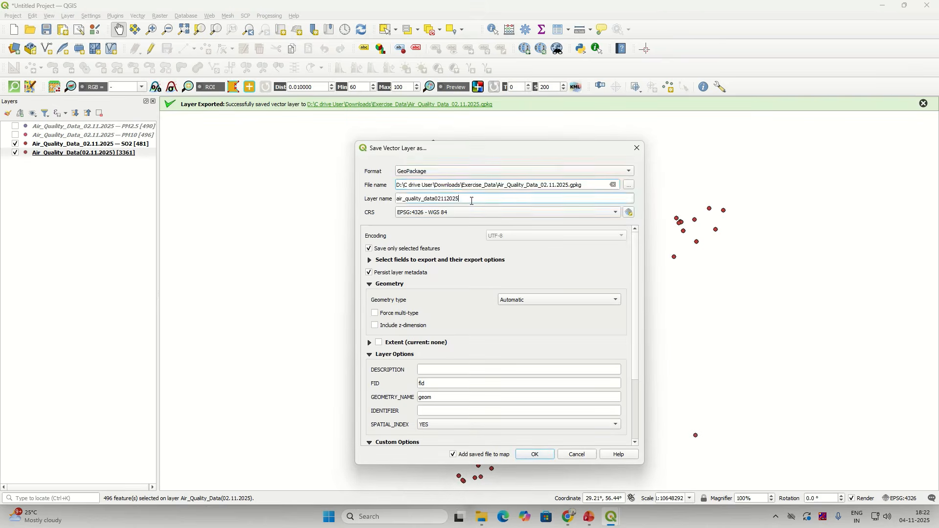
pyautogui.moveTo(472, 199); pyautogui.dragTo(336, 206)
pyautogui.write('NO2')
pyautogui.moveTo(482, 518)
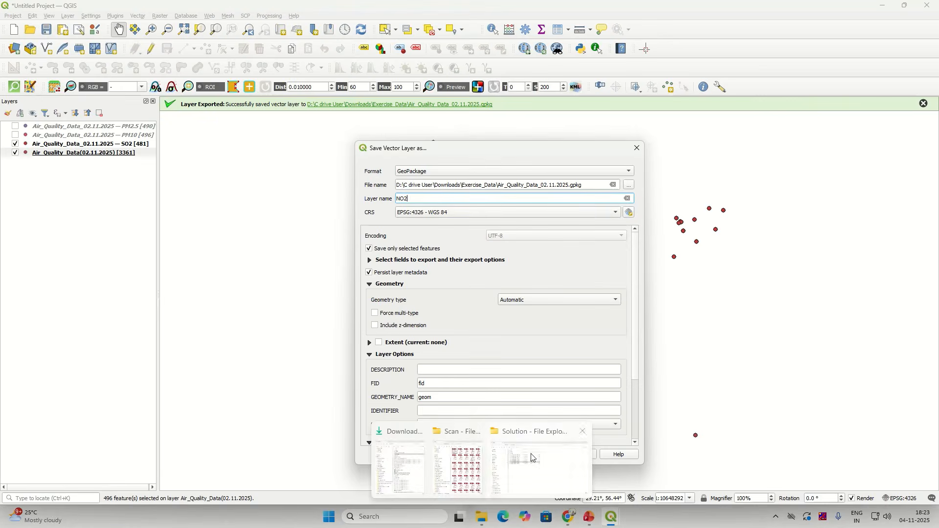
pyautogui.click(534, 453)
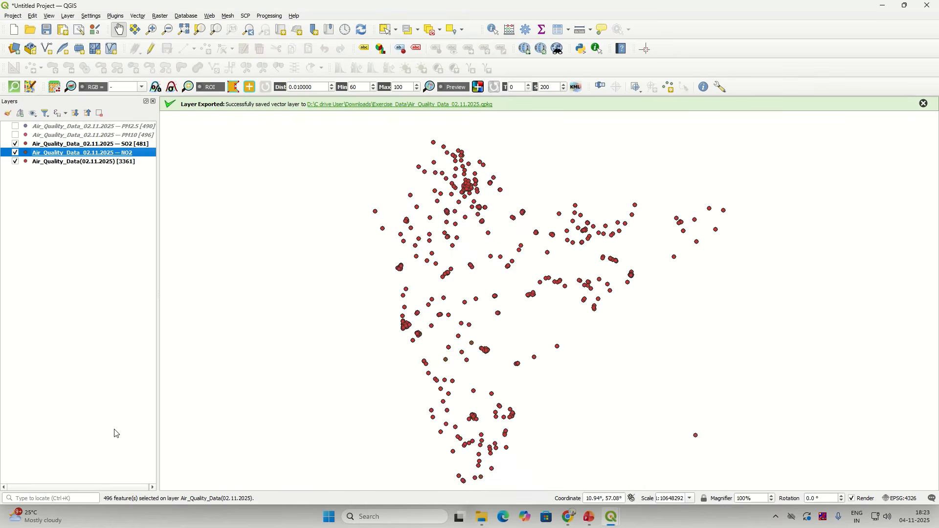
# Step: Show the NO2 layer's feature count and filter the station layer to "pollutant_" = 'CO'
pyautogui.rightClick(145, 154)
pyautogui.click(165, 189)
pyautogui.rightClick(122, 162)
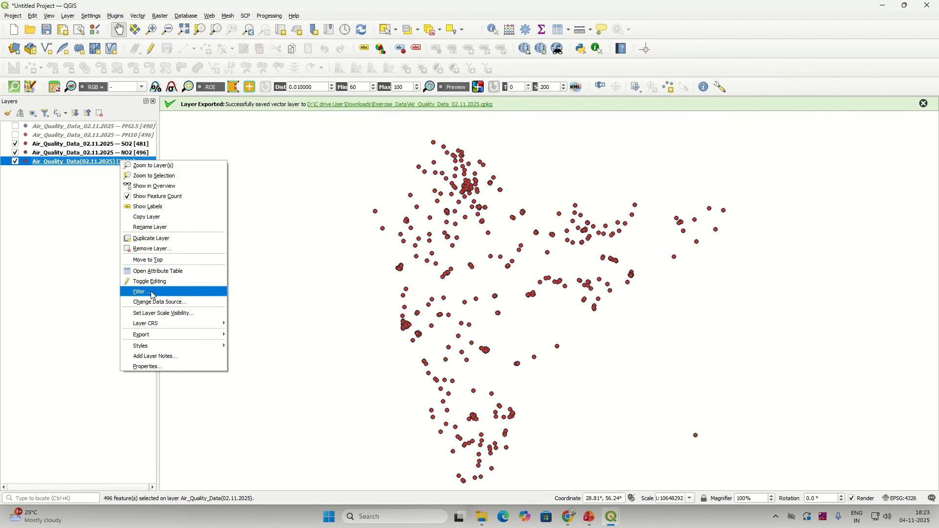
pyautogui.click(151, 294)
pyautogui.doubleClick(356, 212)
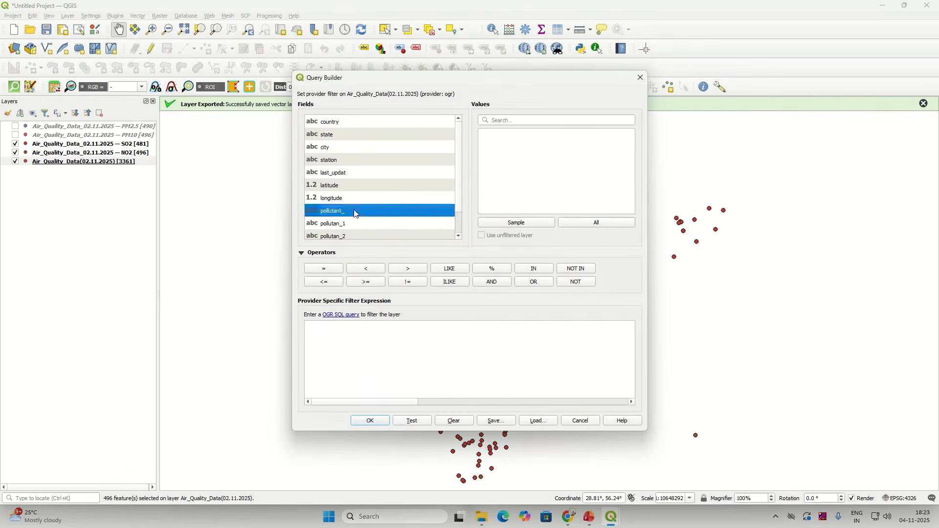
pyautogui.click(327, 269)
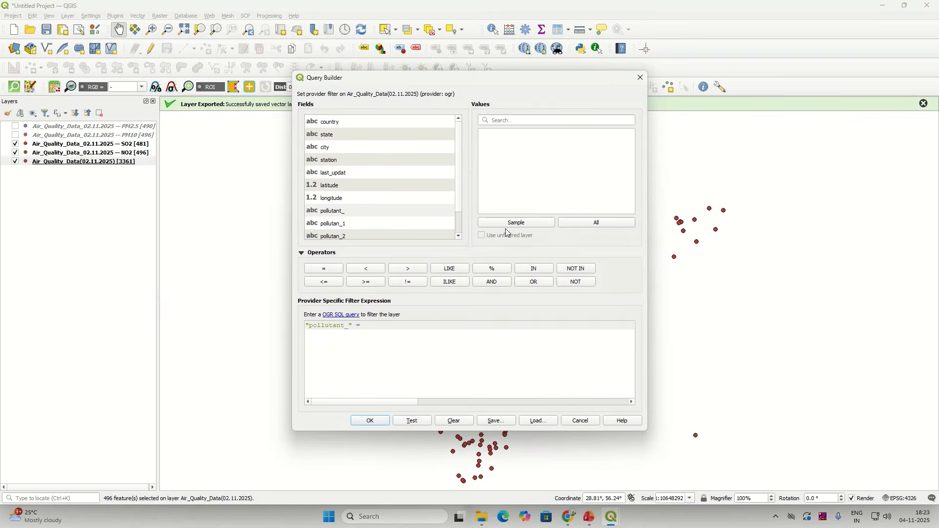
pyautogui.click(579, 224)
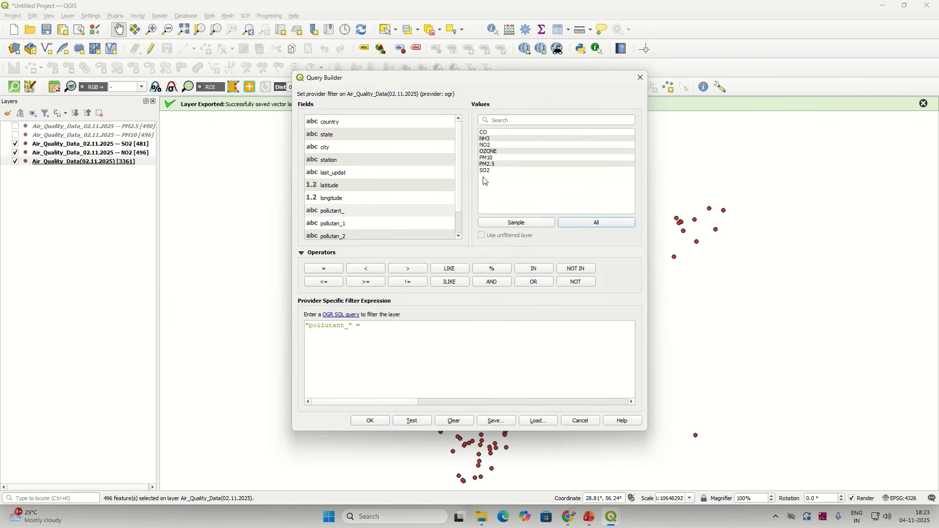
pyautogui.doubleClick(490, 134)
pyautogui.click(370, 421)
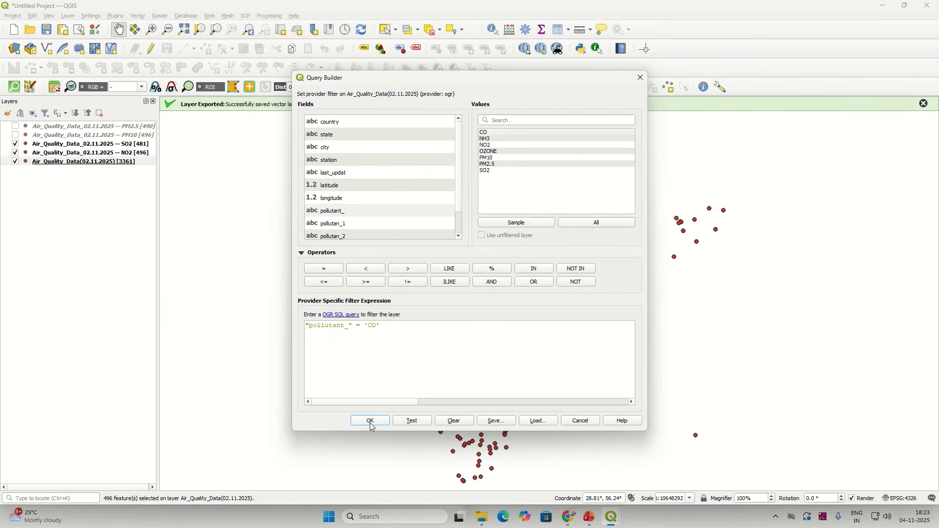
# Step: Select all 477 CO stations in the filtered layer's attribute table
pyautogui.rightClick(136, 162)
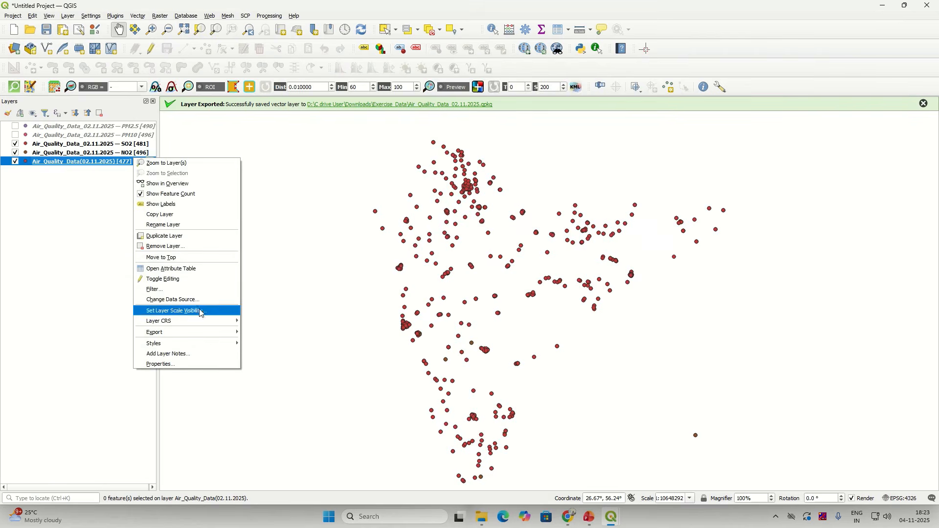
pyautogui.click(200, 270)
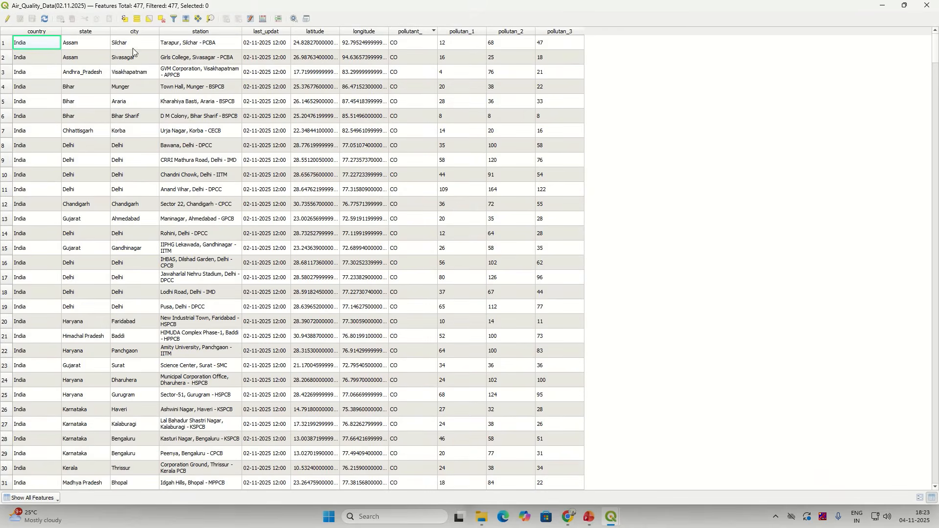
pyautogui.click(137, 19)
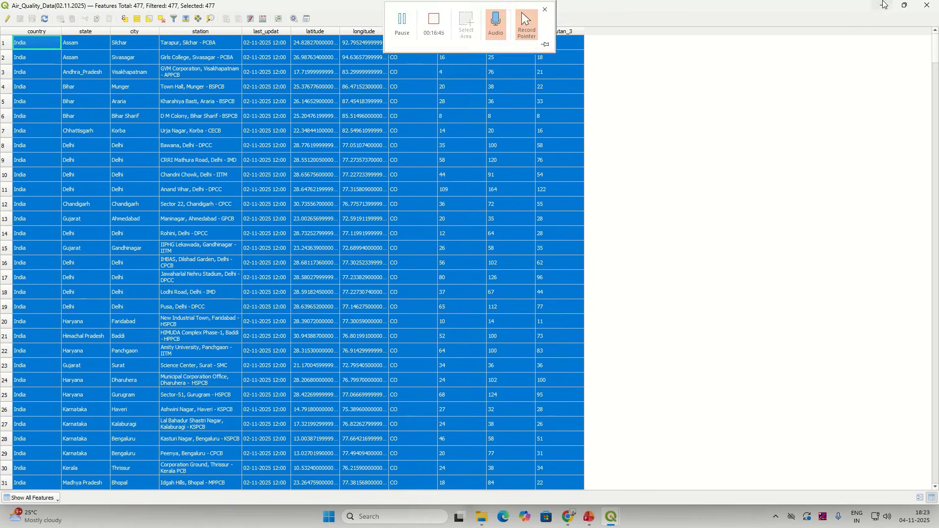
pyautogui.click(882, 5)
# Step: Save the selected CO stations as layer CO in Air_Quality_Data_02.11.2025.gpkg
pyautogui.rightClick(131, 162)
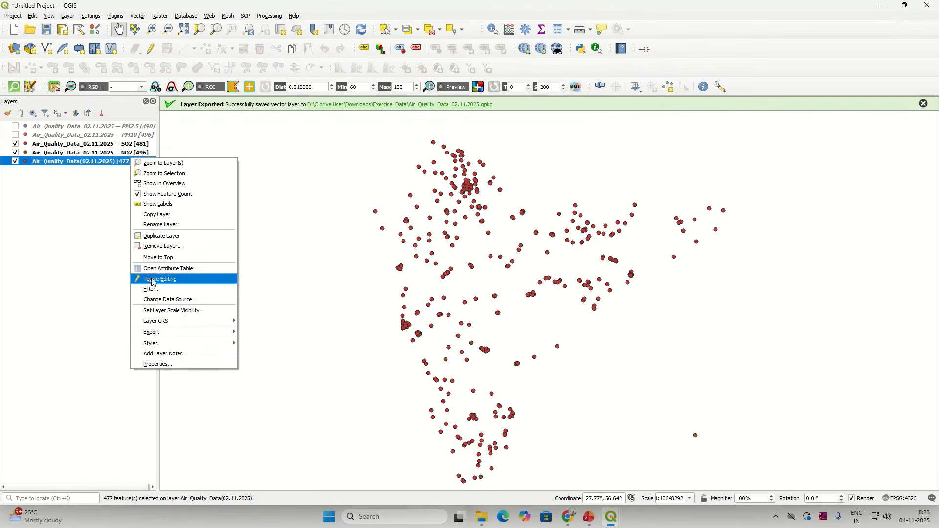
pyautogui.moveTo(151, 333)
pyautogui.click(290, 343)
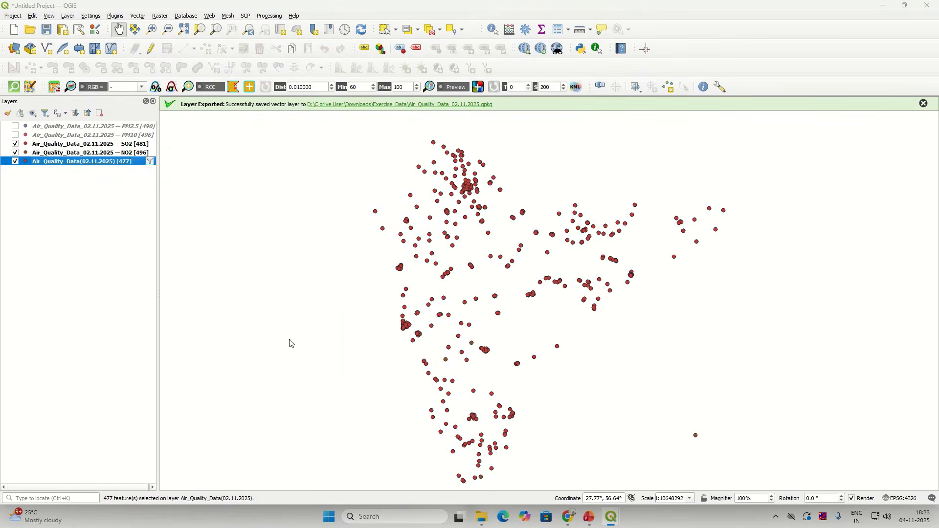
pyautogui.click(631, 189)
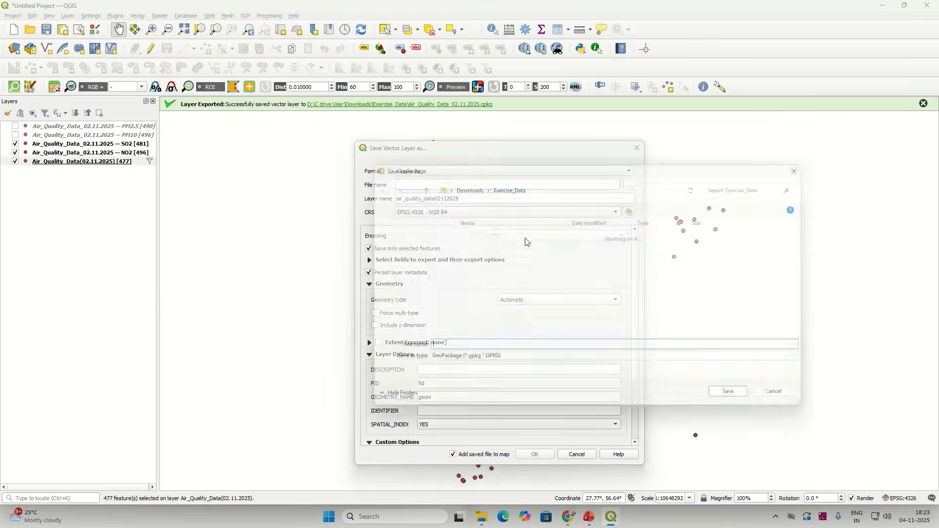
pyautogui.click(494, 249)
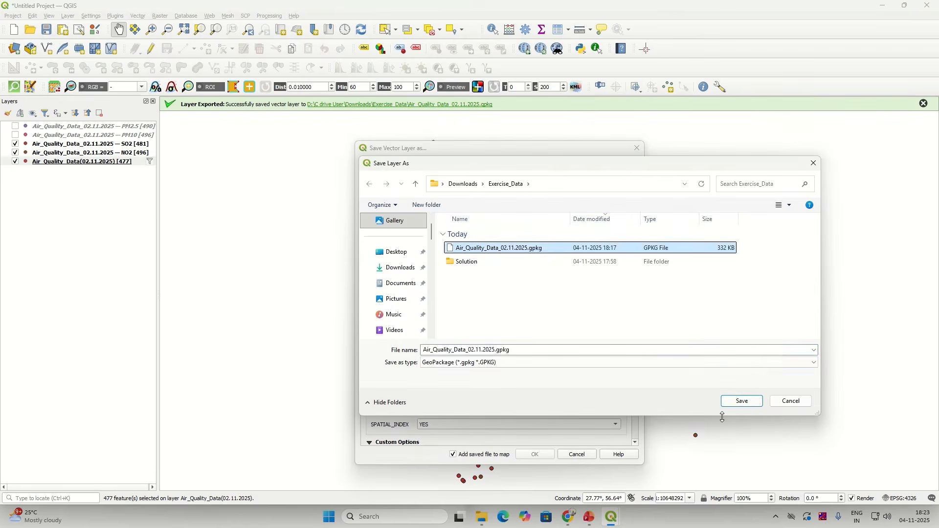
pyautogui.click(748, 402)
pyautogui.click(481, 200)
pyautogui.hotkey('ctrl', 'a')
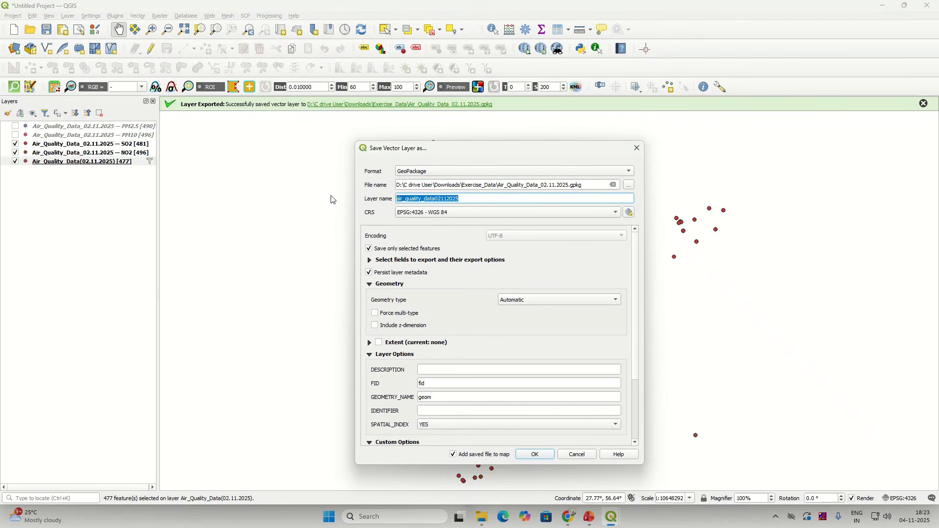
pyautogui.write('CO')
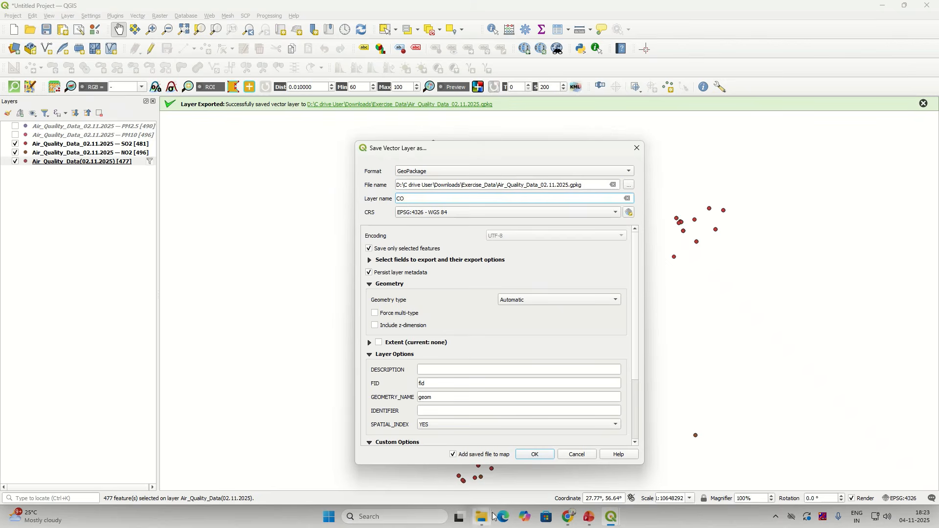
pyautogui.click(535, 454)
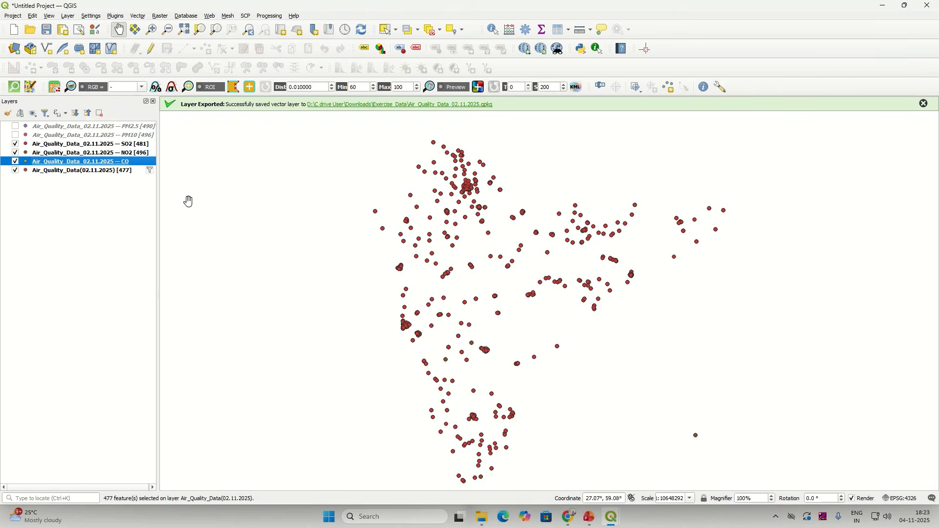
pyautogui.click(121, 172)
# Step: Remove the CO filter from the station layer so all 3361 stations return
pyautogui.rightClick(122, 176)
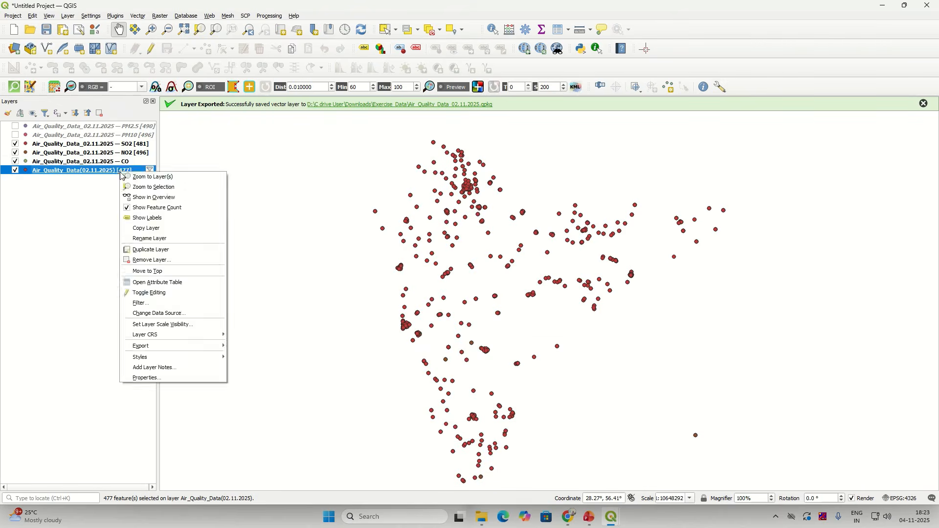
pyautogui.click(135, 303)
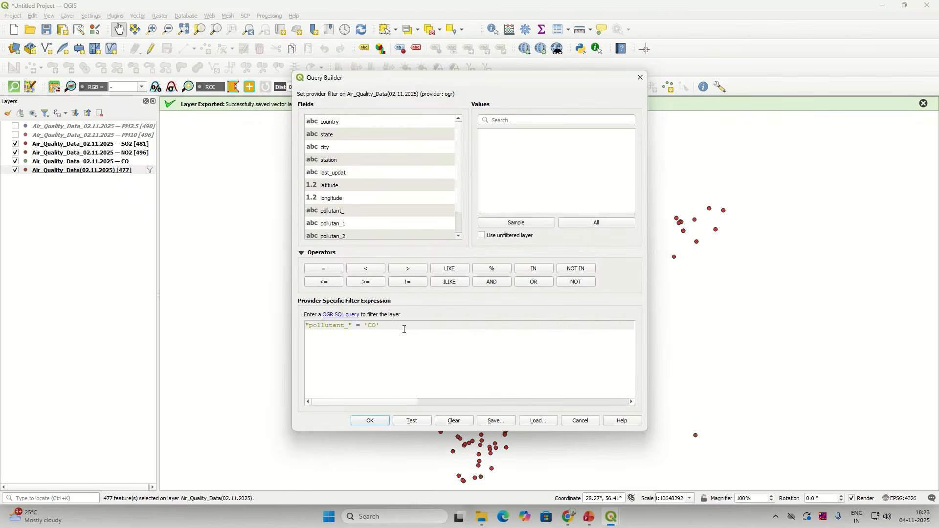
pyautogui.moveTo(404, 329); pyautogui.dragTo(291, 329)
pyautogui.press('BackSpace')
pyautogui.doubleClick(346, 212)
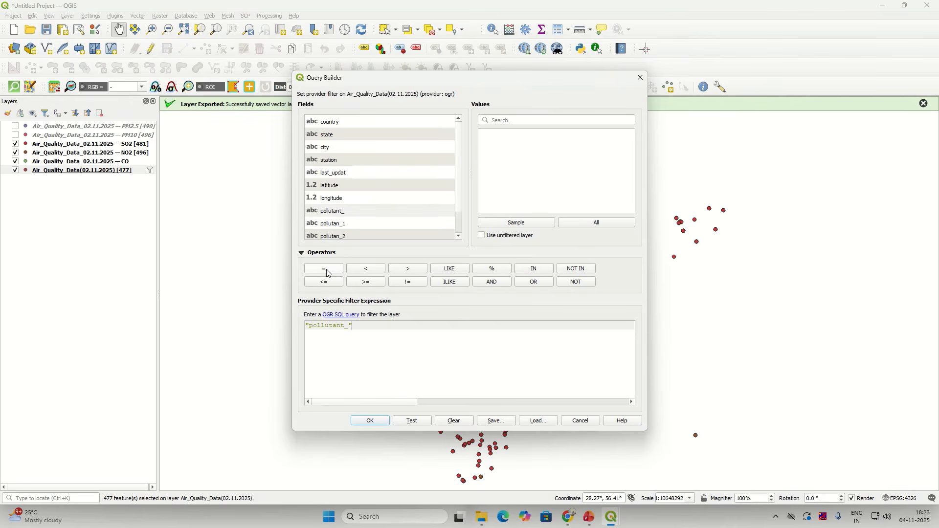
pyautogui.click(639, 78)
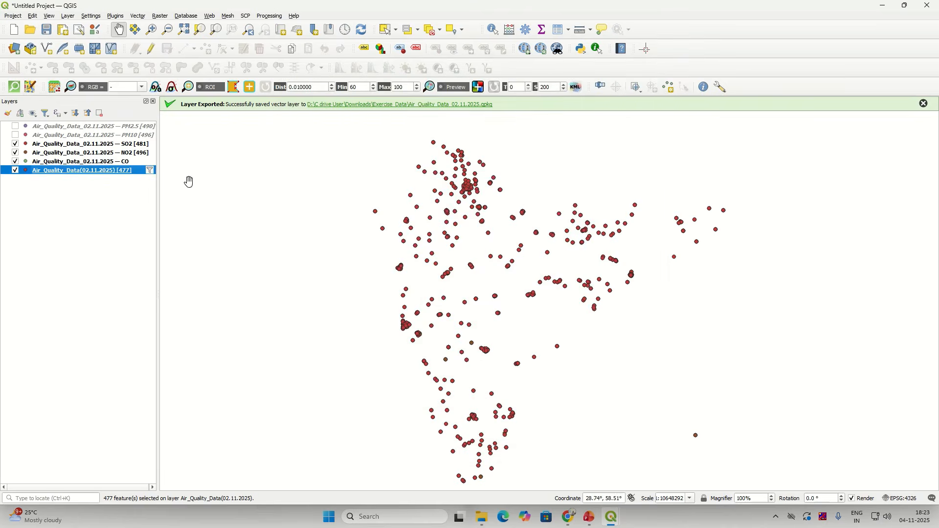
pyautogui.rightClick(120, 175)
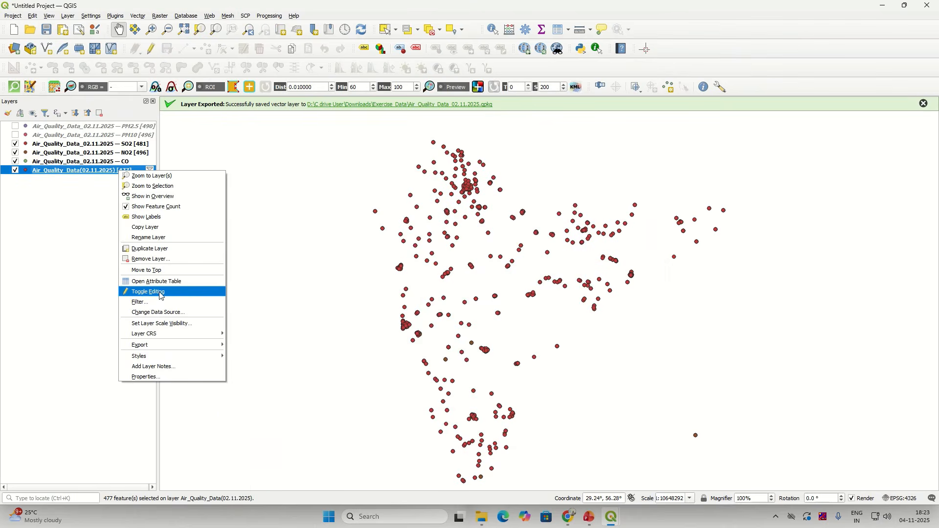
pyautogui.click(145, 301)
pyautogui.moveTo(395, 341); pyautogui.dragTo(286, 325)
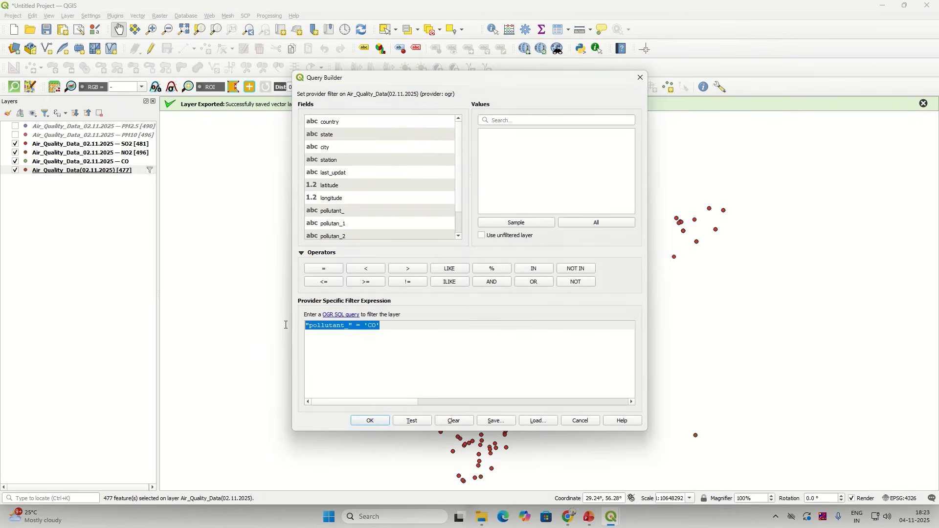
pyautogui.press('BackSpace')
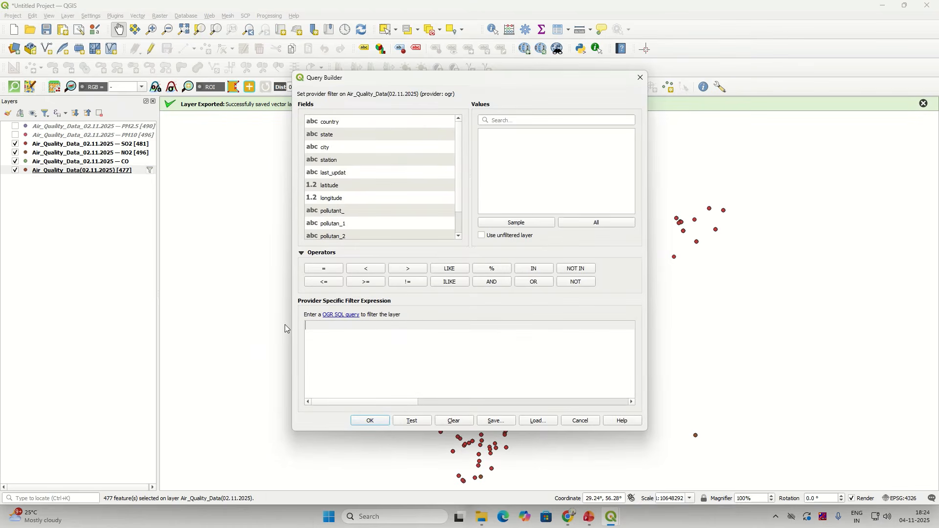
pyautogui.click(367, 421)
# Step: Build and apply the filter "pollutant_" = 'NH3' on Air_Quality_Data(02.11.2025)
pyautogui.rightClick(127, 172)
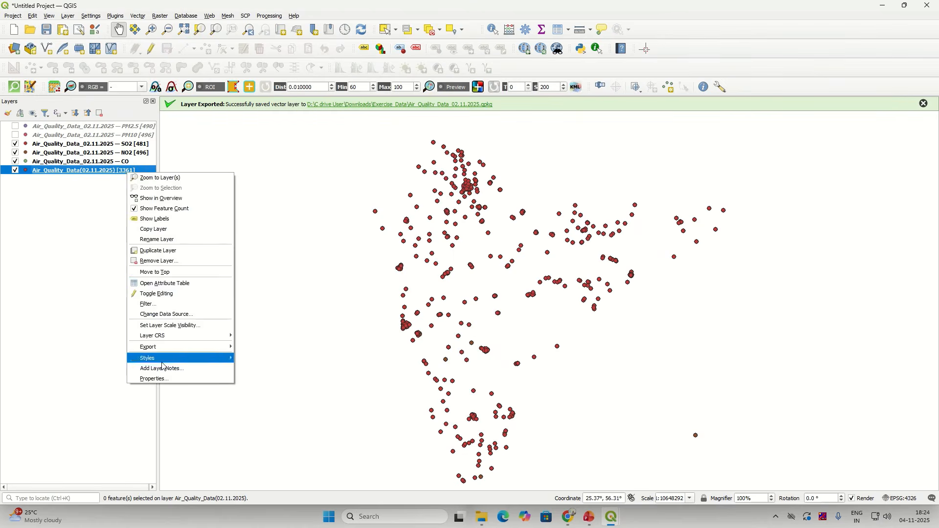
pyautogui.click(178, 303)
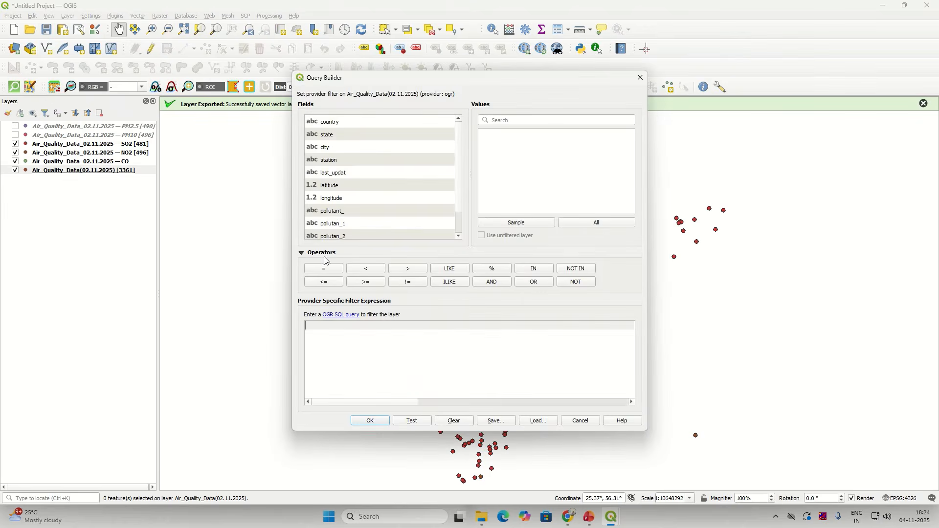
pyautogui.doubleClick(334, 213)
pyautogui.click(324, 269)
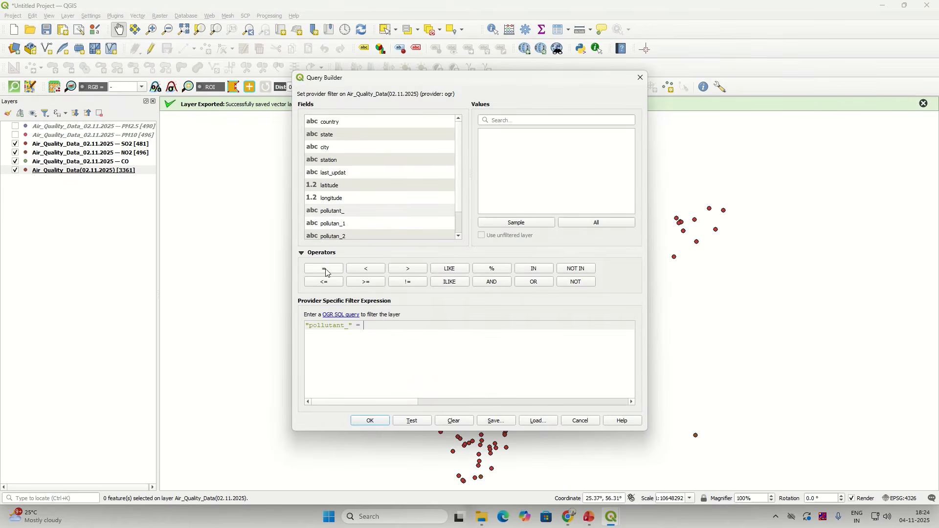
pyautogui.click(591, 224)
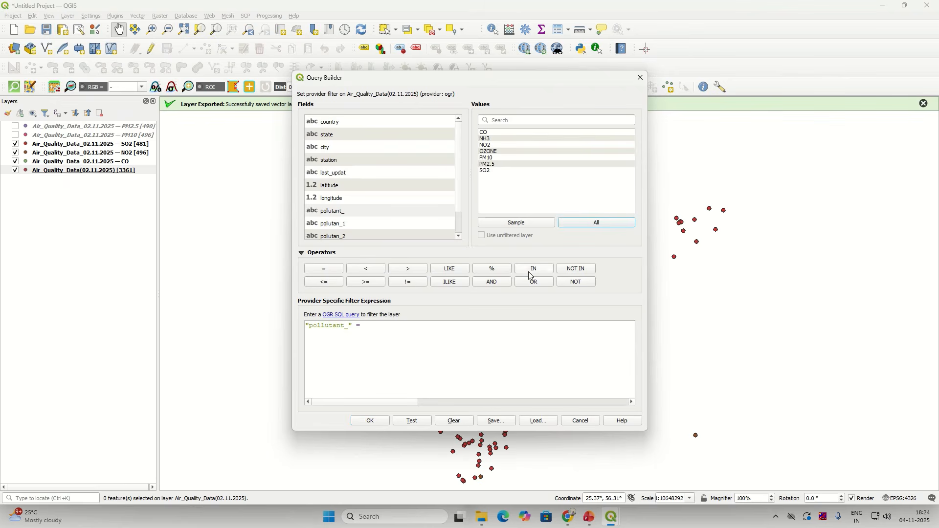
pyautogui.doubleClick(497, 139)
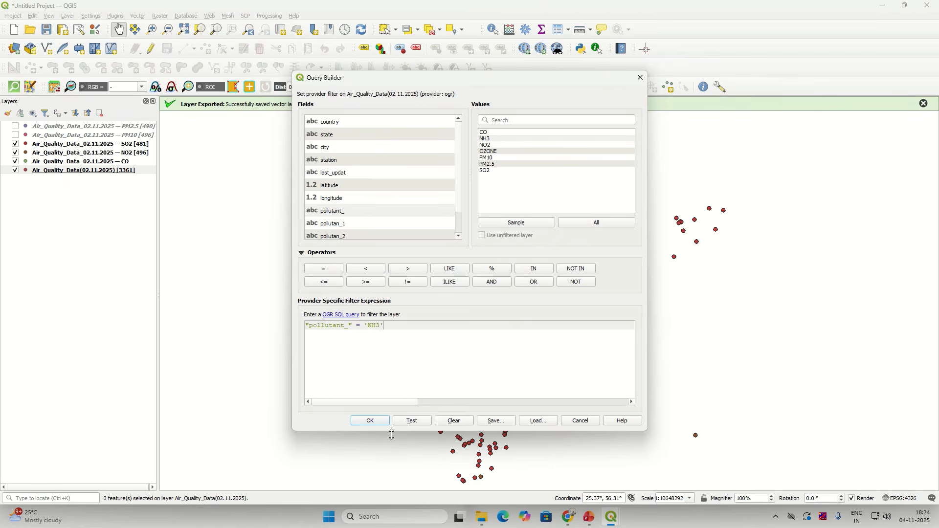
pyautogui.click(377, 421)
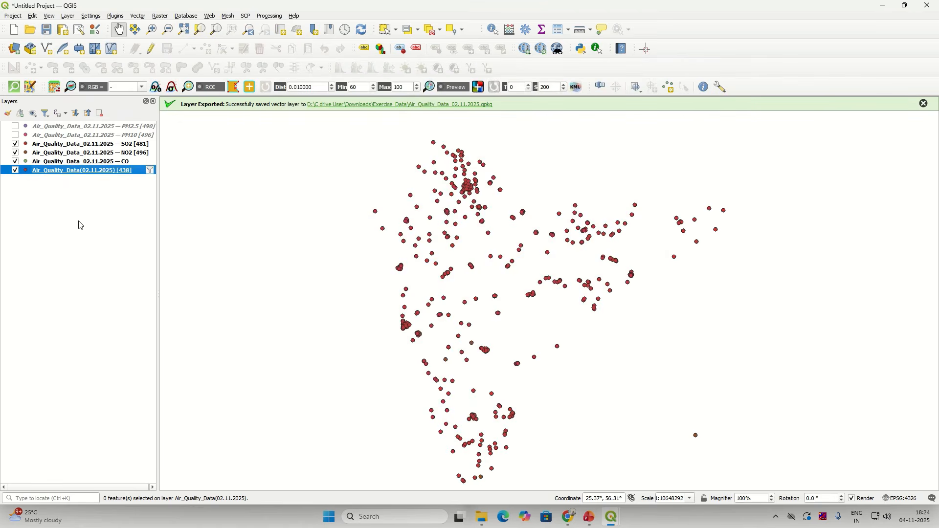
# Step: Select all 438 filtered NH3 stations in the attribute table
pyautogui.rightClick(97, 170)
pyautogui.moveTo(149, 345)
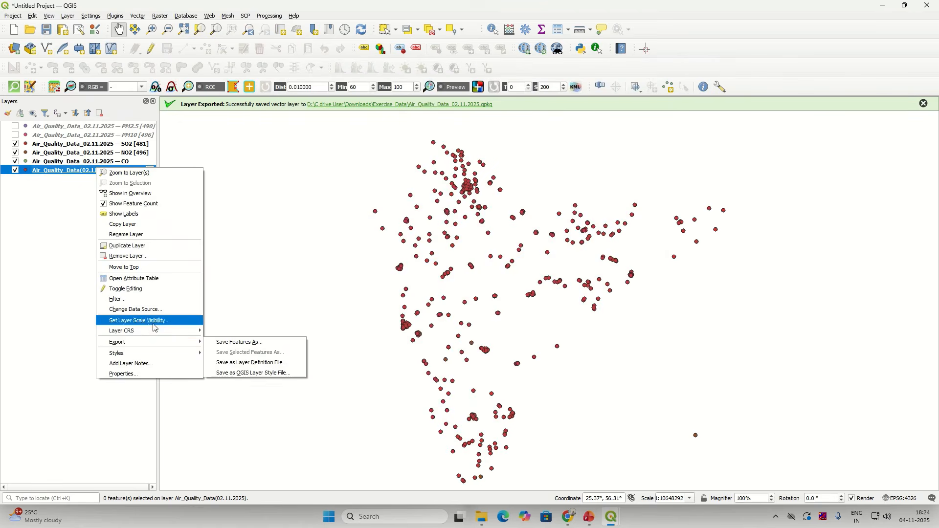
pyautogui.click(147, 279)
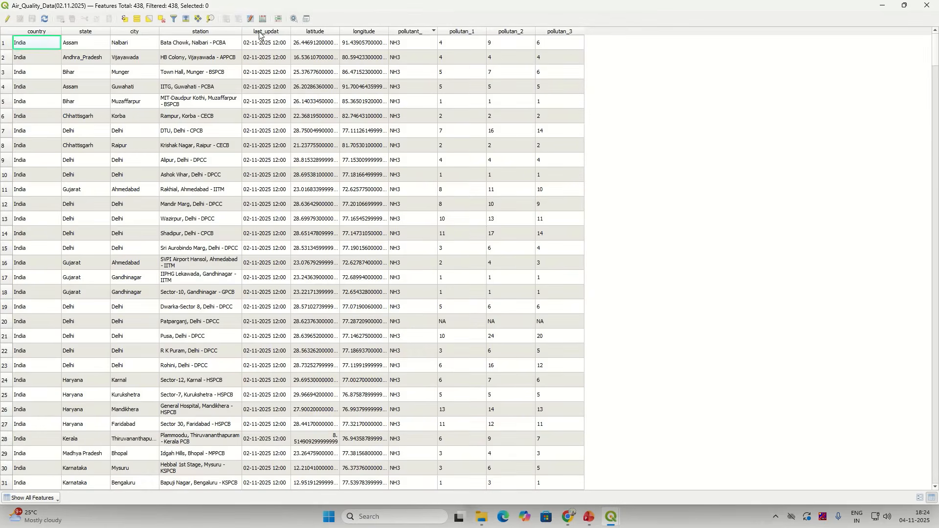
pyautogui.click(137, 19)
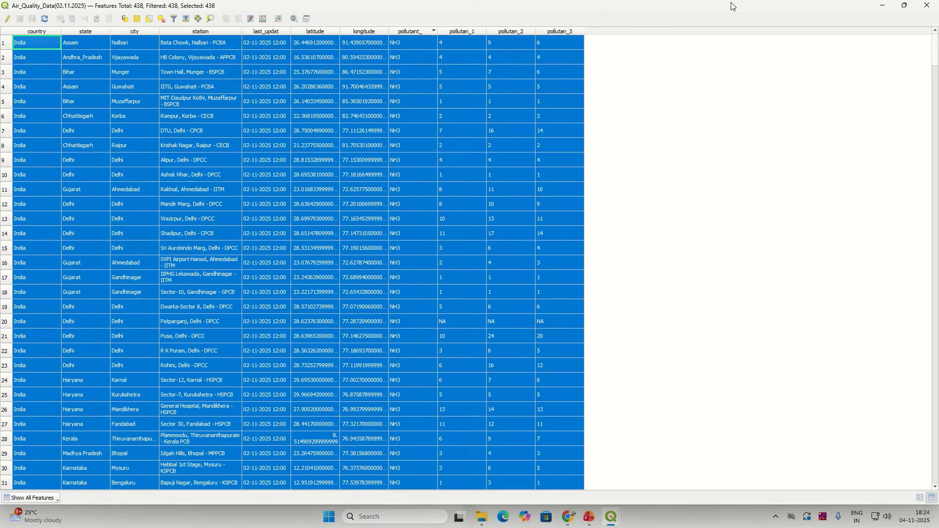
pyautogui.click(883, 6)
# Step: Point the selected-features export at Air_Quality_Data_02.11.2025.gpkg and begin typing the layer name "NH"
pyautogui.rightClick(98, 173)
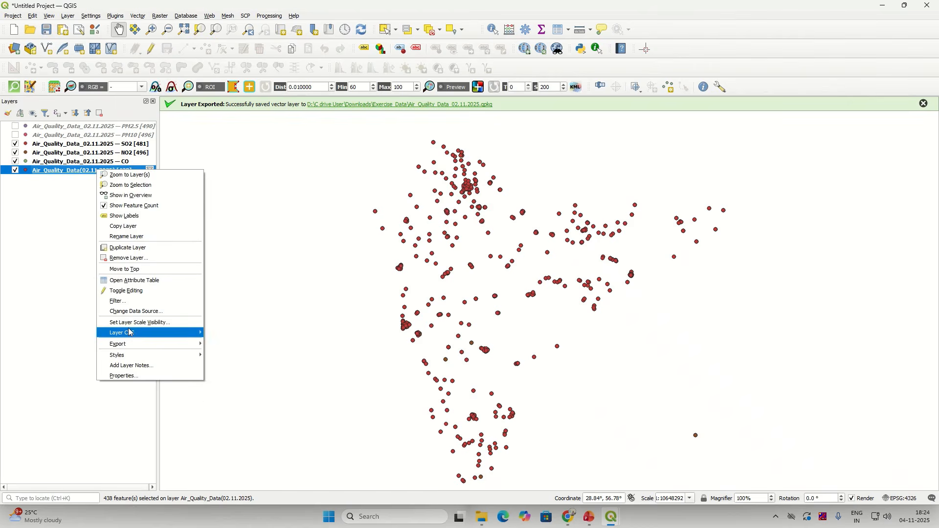
pyautogui.moveTo(162, 344)
pyautogui.click(230, 348)
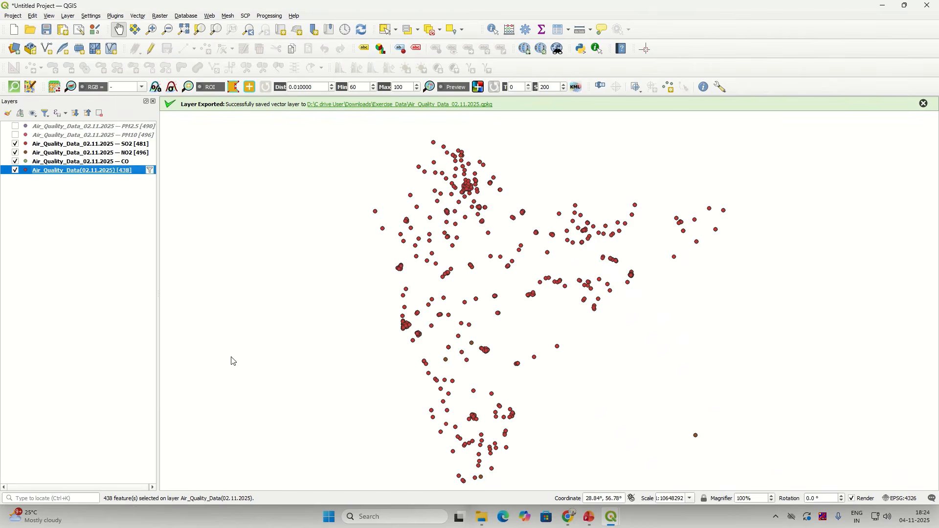
pyautogui.click(629, 186)
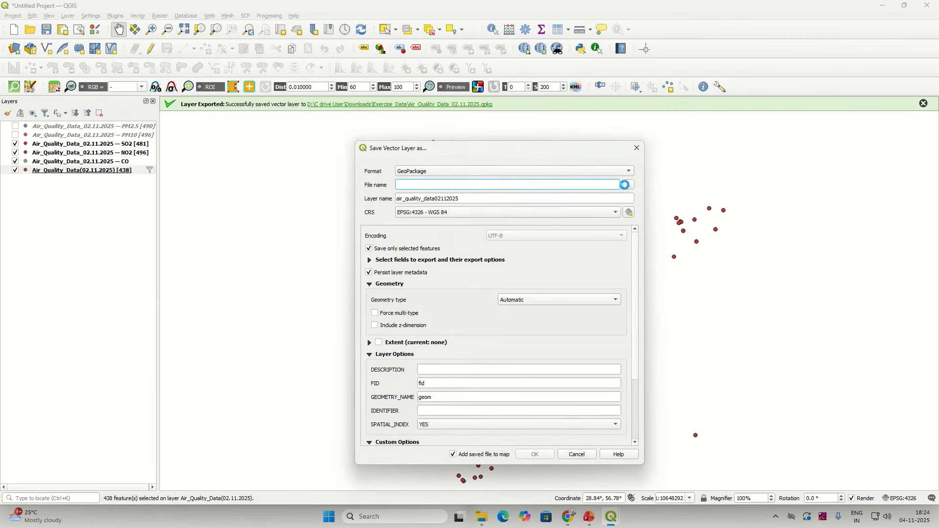
pyautogui.click(487, 248)
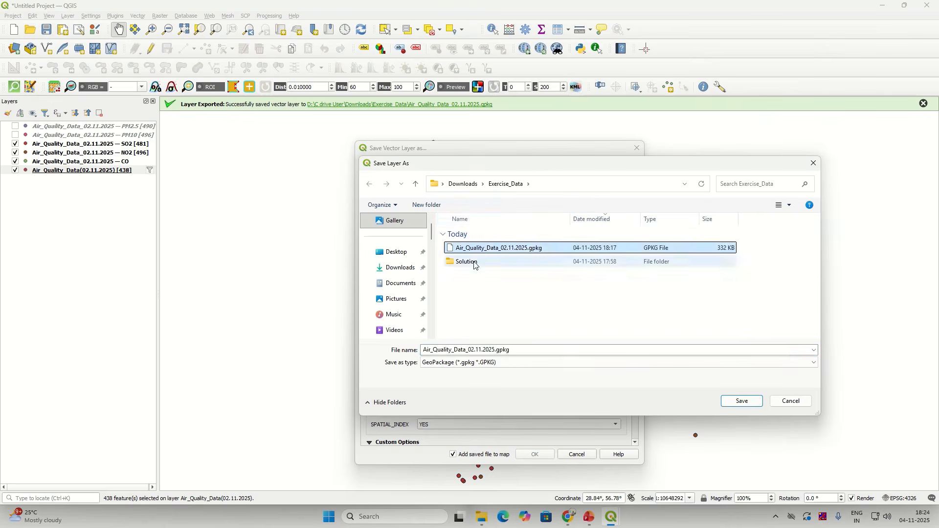
pyautogui.click(742, 402)
pyautogui.moveTo(619, 200); pyautogui.dragTo(361, 207)
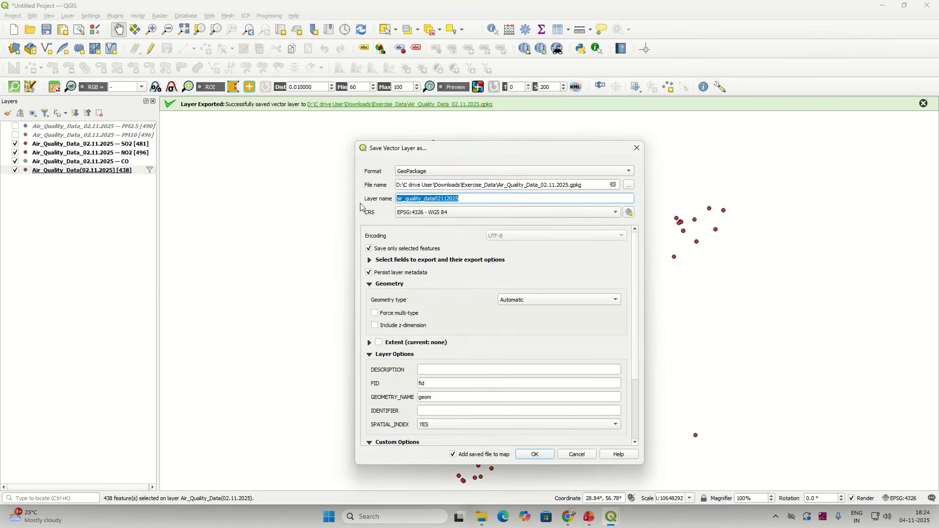
pyautogui.write('NH')
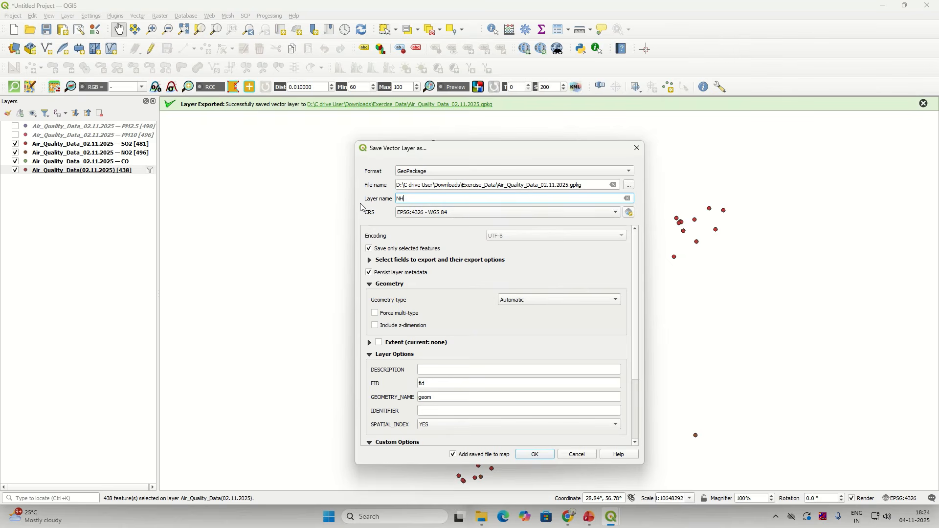
pyautogui.write('2')
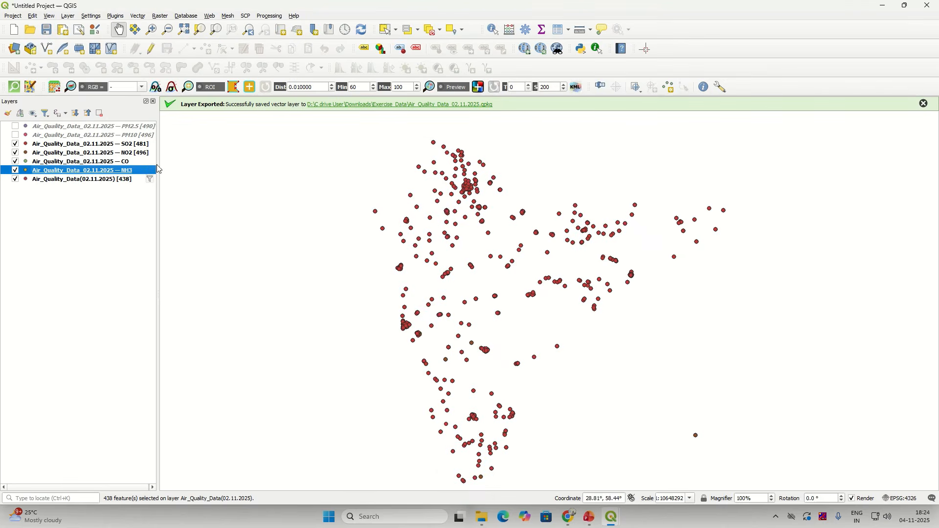
# Step: Review the new NH3 layer's table and display the CO layer's feature count (477)
pyautogui.rightClick(145, 171)
pyautogui.click(215, 290)
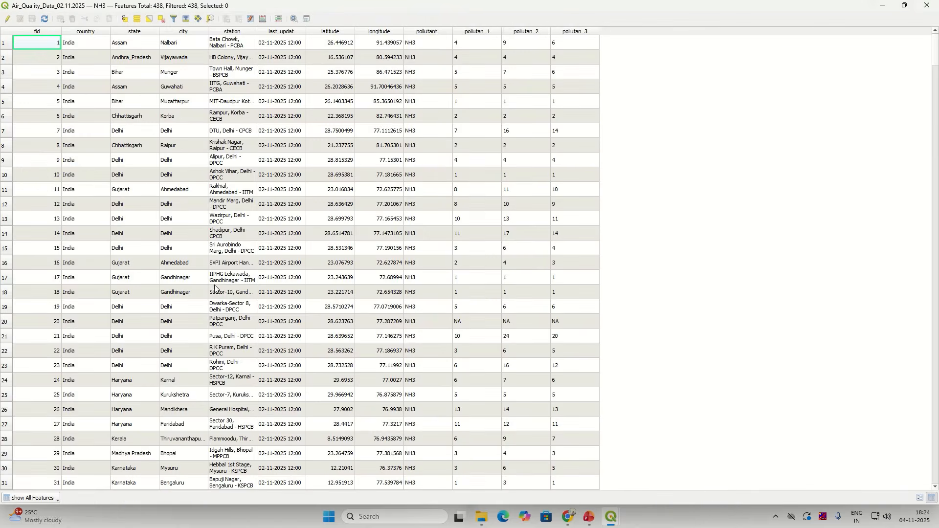
pyautogui.click(932, 5)
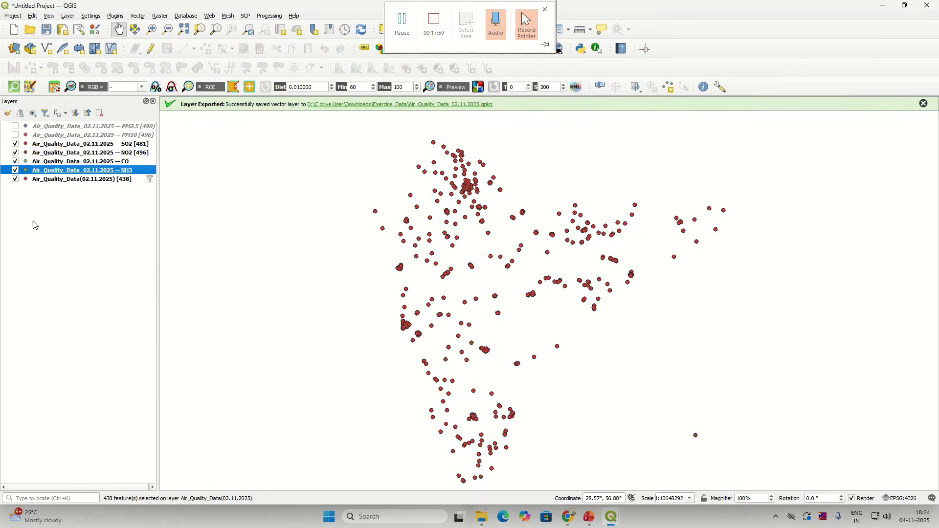
pyautogui.rightClick(97, 162)
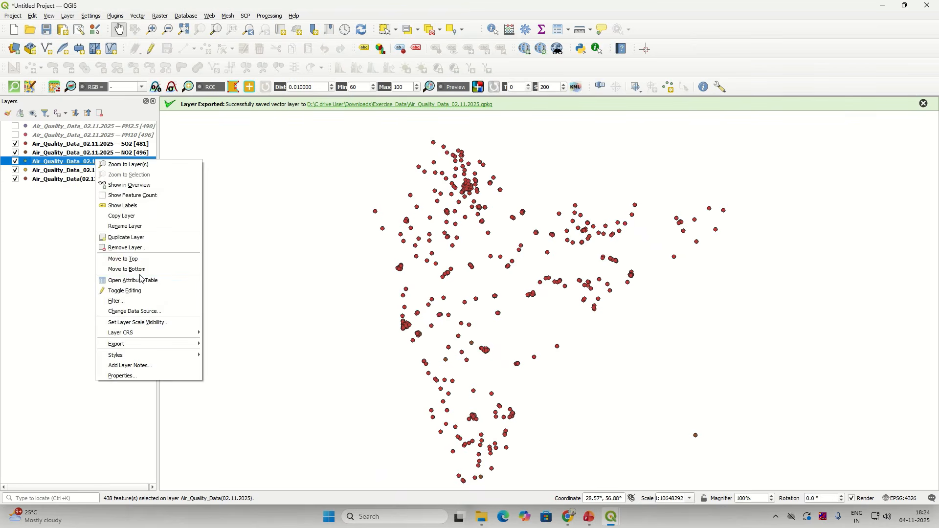
pyautogui.click(139, 194)
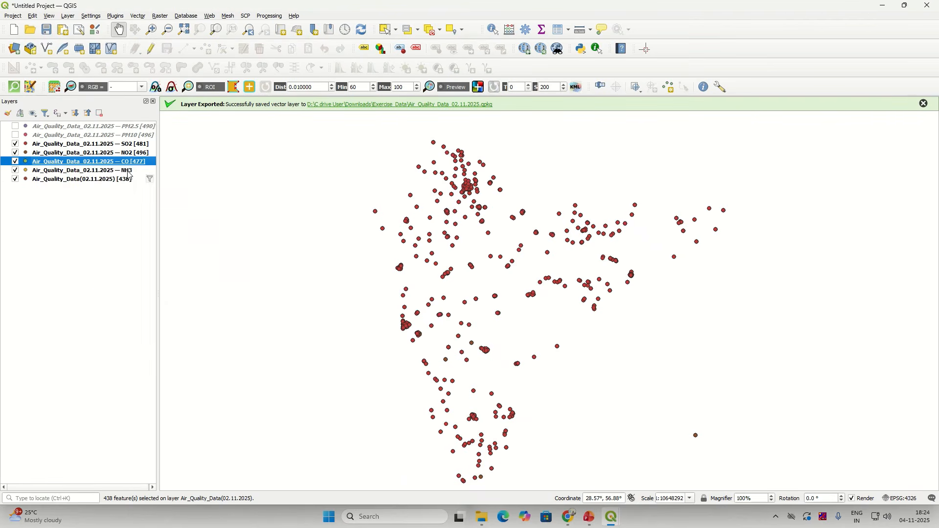
# Step: Display the NH3 layer's feature count (438) and reopen the source layer's filter
pyautogui.rightClick(128, 170)
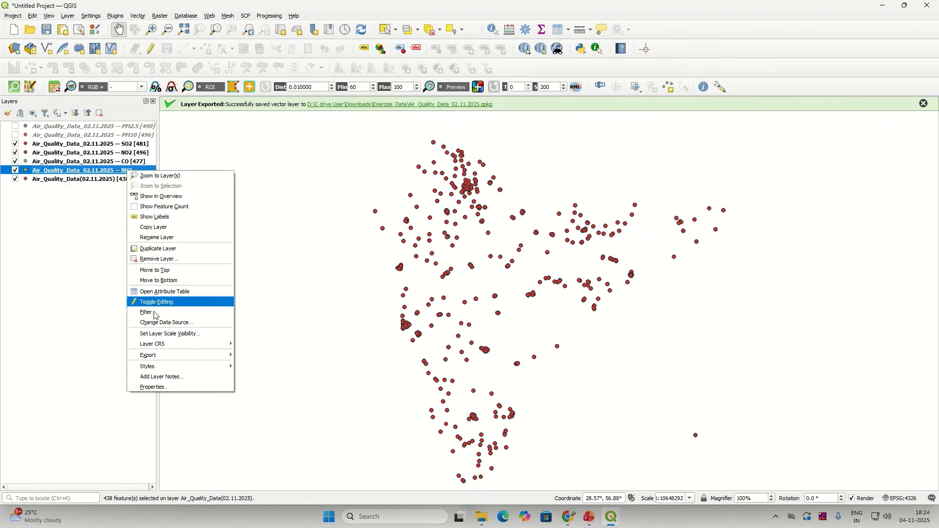
pyautogui.click(164, 207)
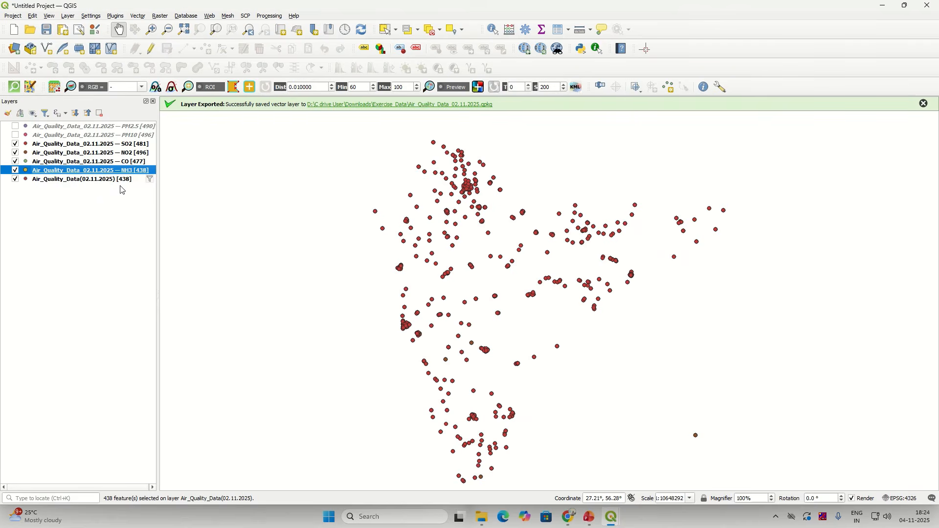
pyautogui.rightClick(103, 181)
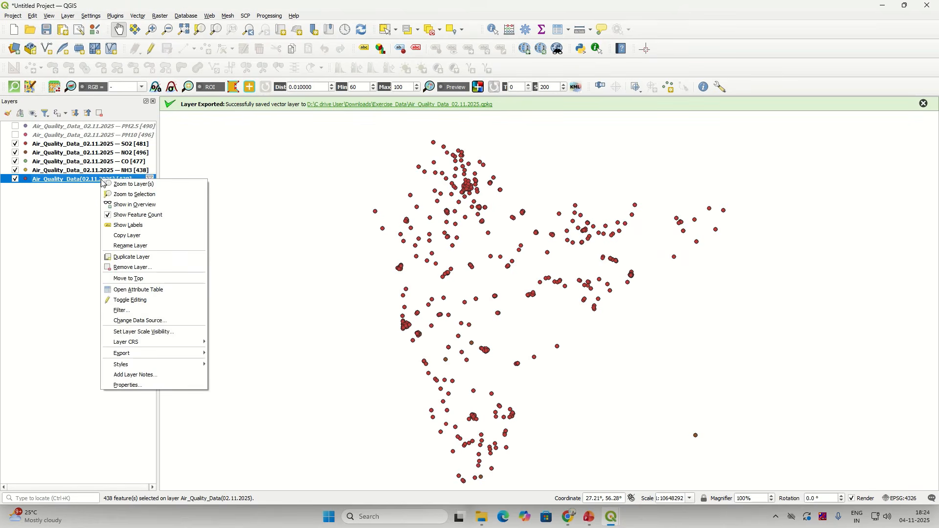
pyautogui.click(121, 311)
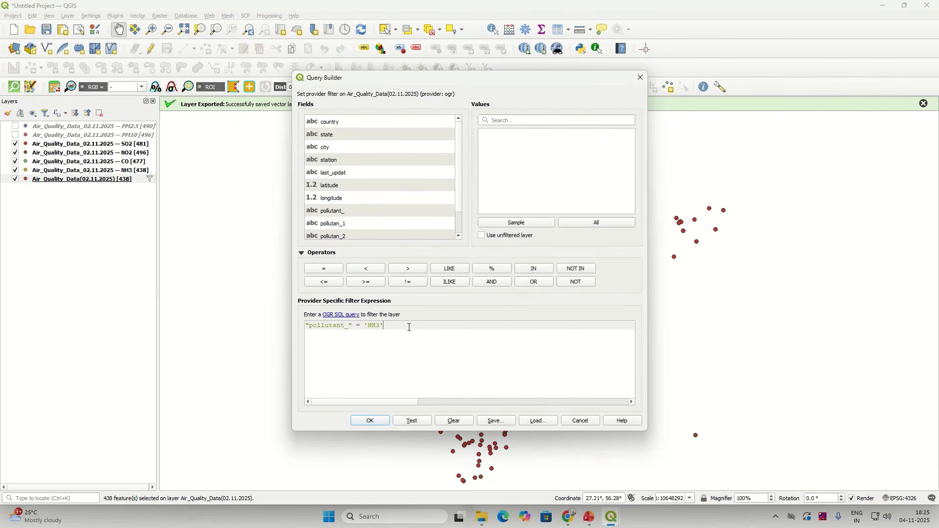
# Step: Clear the filter on Air_Quality_Data(02.11.2025), restoring all 3361 stations
pyautogui.click(598, 224)
pyautogui.moveTo(373, 327); pyautogui.dragTo(270, 330)
pyautogui.press('BackSpace')
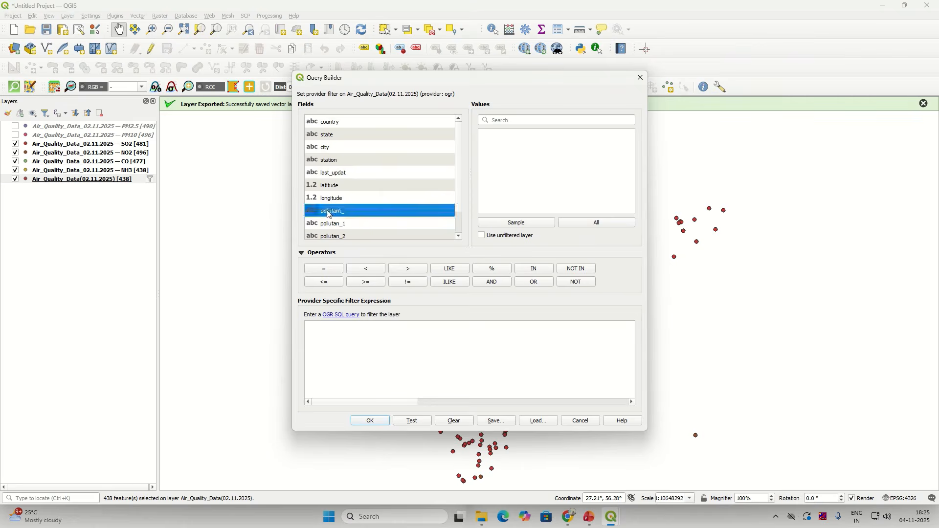
pyautogui.doubleClick(330, 212)
pyautogui.click(581, 224)
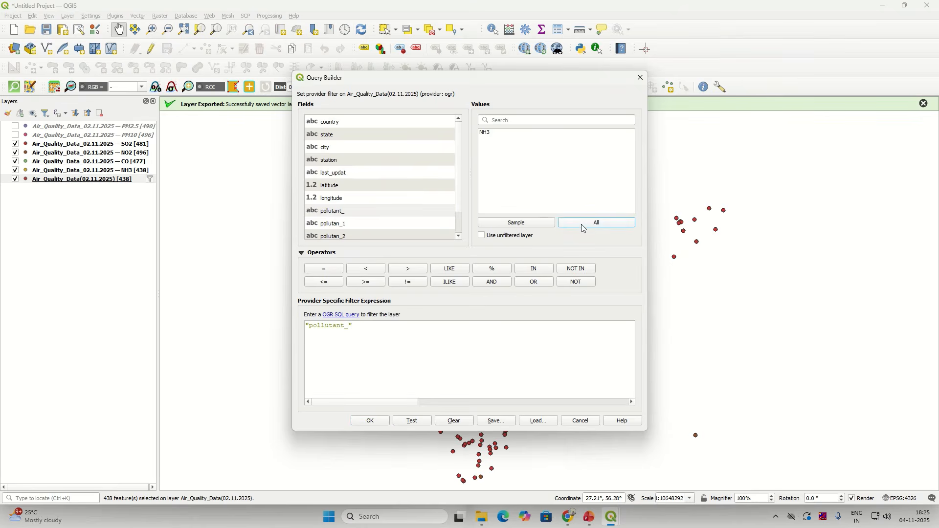
pyautogui.click(374, 333)
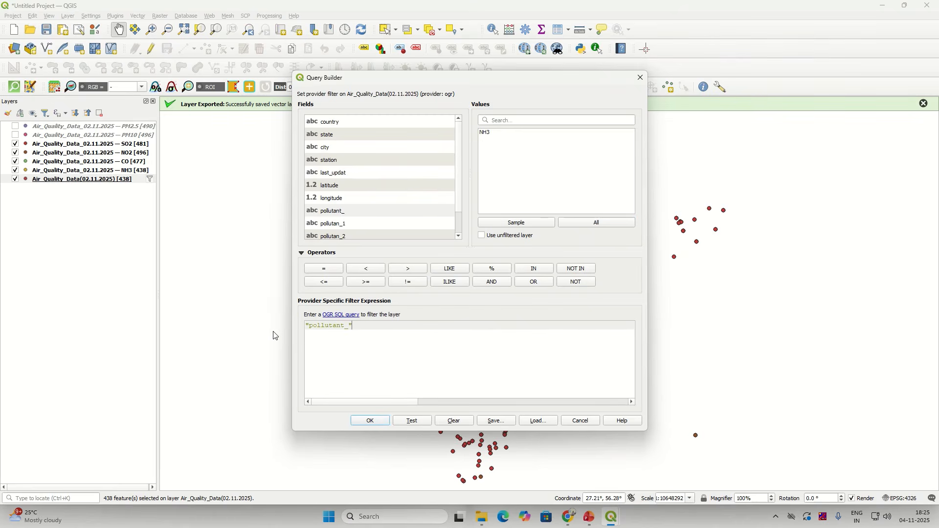
pyautogui.doubleClick(333, 330)
pyautogui.press('BackSpace')
pyautogui.click(366, 421)
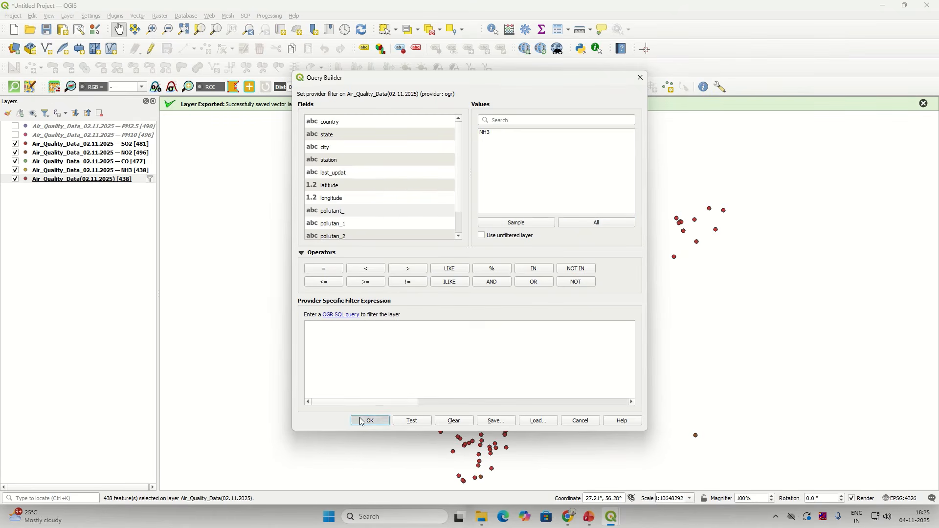
# Step: Close the unfiltered layer's attribute table and bring up the source layer's options
pyautogui.rightClick(146, 183)
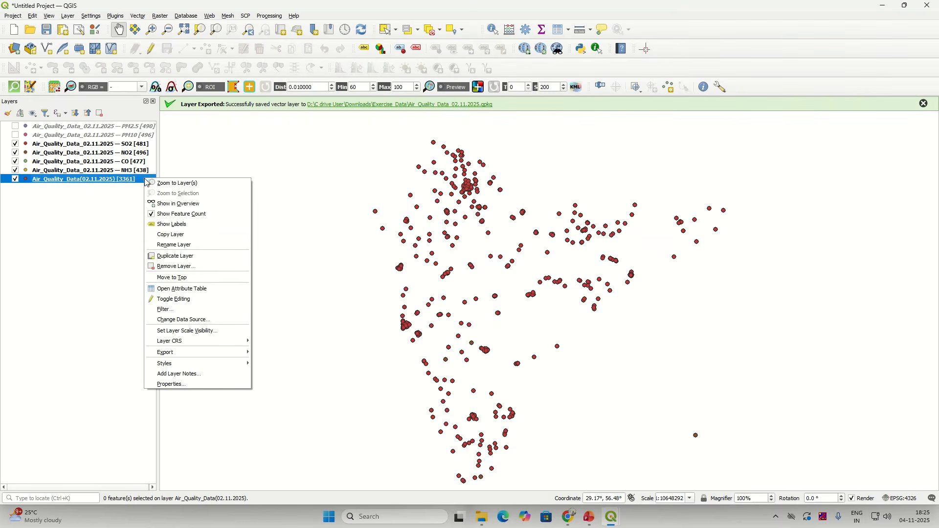
pyautogui.moveTo(193, 357)
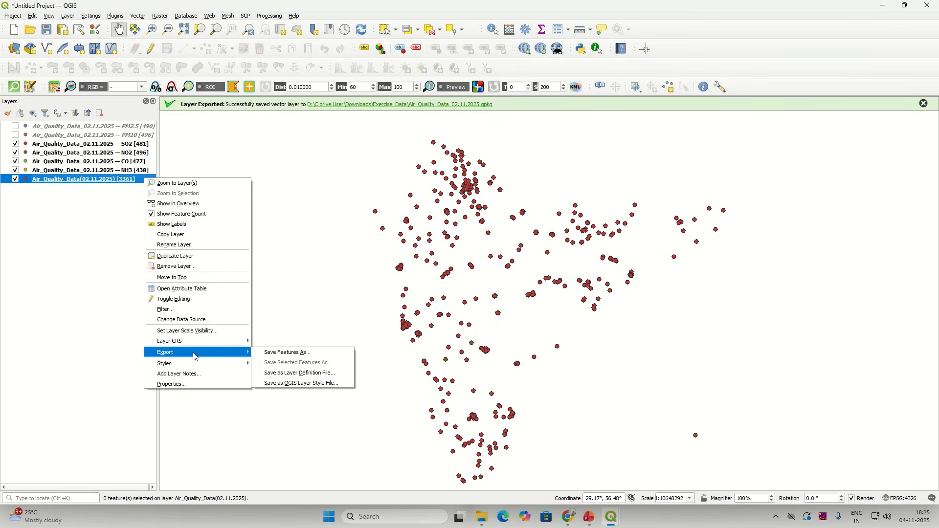
pyautogui.click(203, 292)
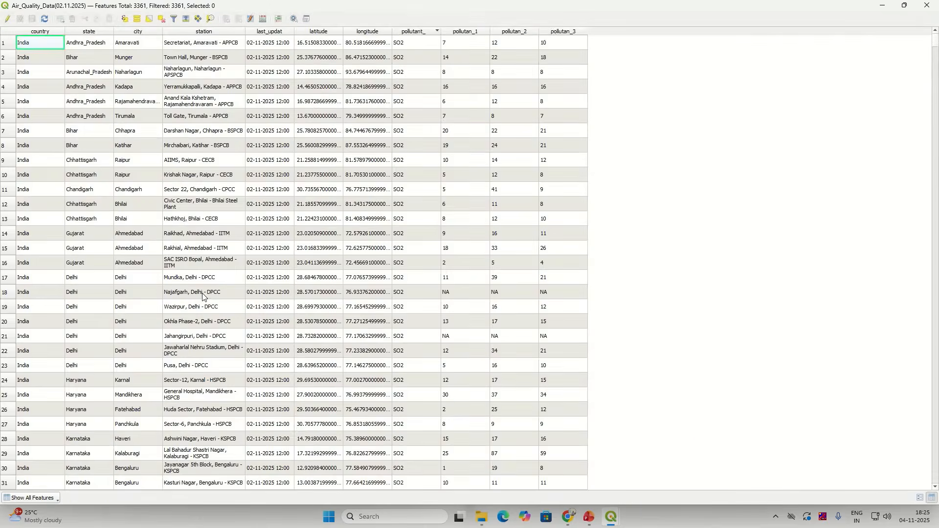
pyautogui.click(925, 5)
pyautogui.rightClick(96, 180)
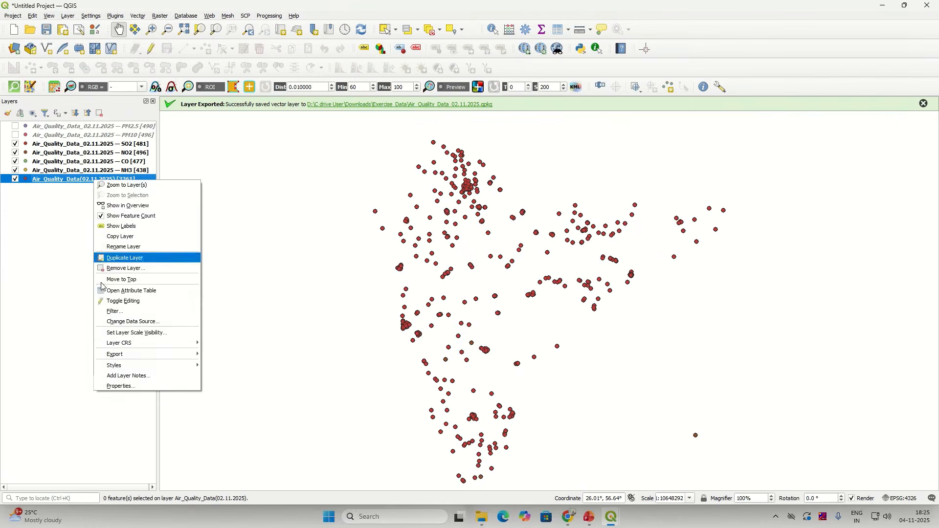
# Step: Apply the filter "pollutant_" = 'OZONE' (483 stations) and open the layer's attribute table
pyautogui.click(120, 313)
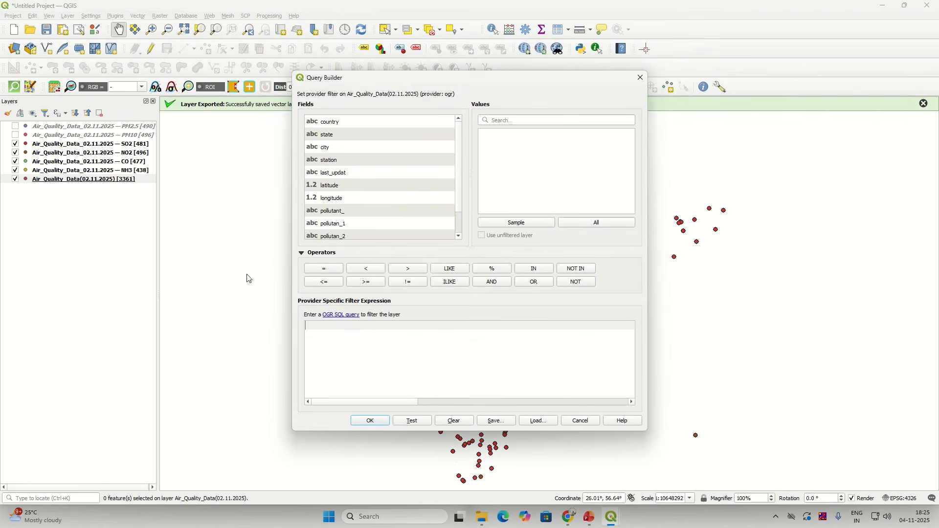
pyautogui.doubleClick(346, 212)
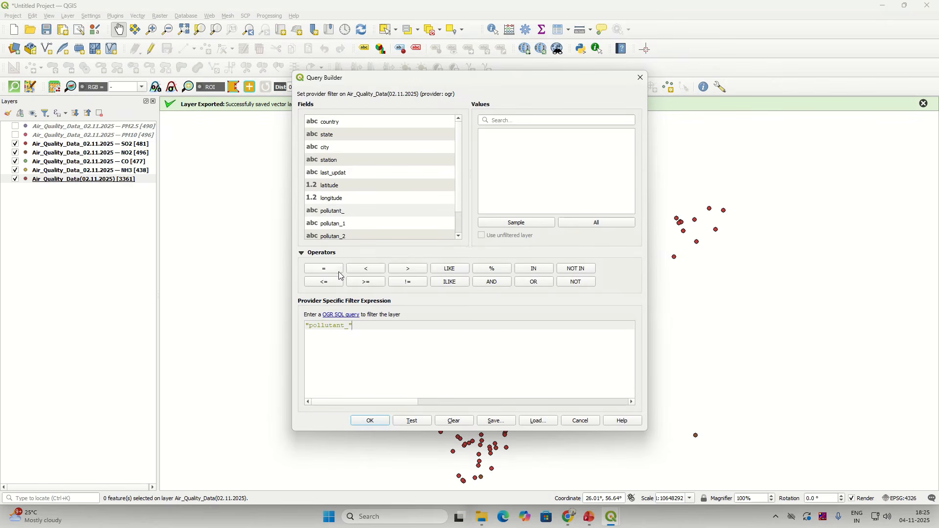
pyautogui.click(596, 223)
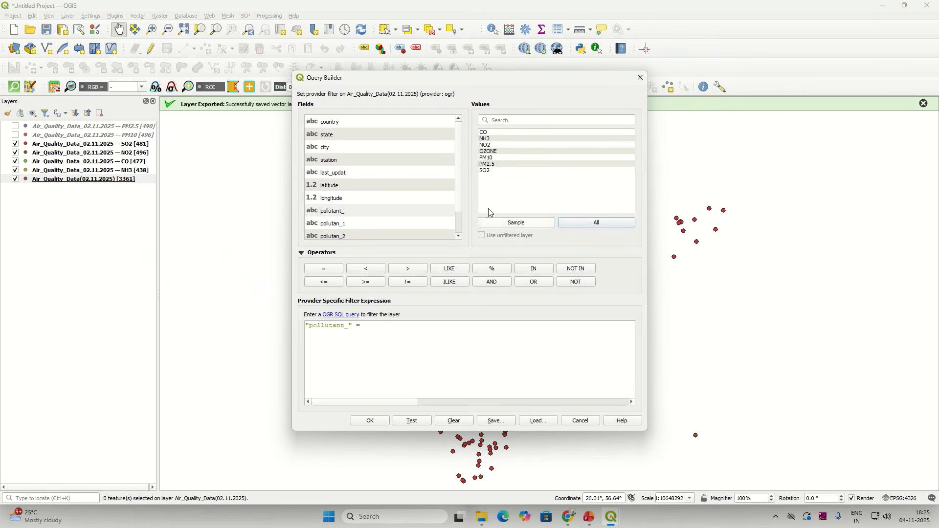
pyautogui.doubleClick(489, 151)
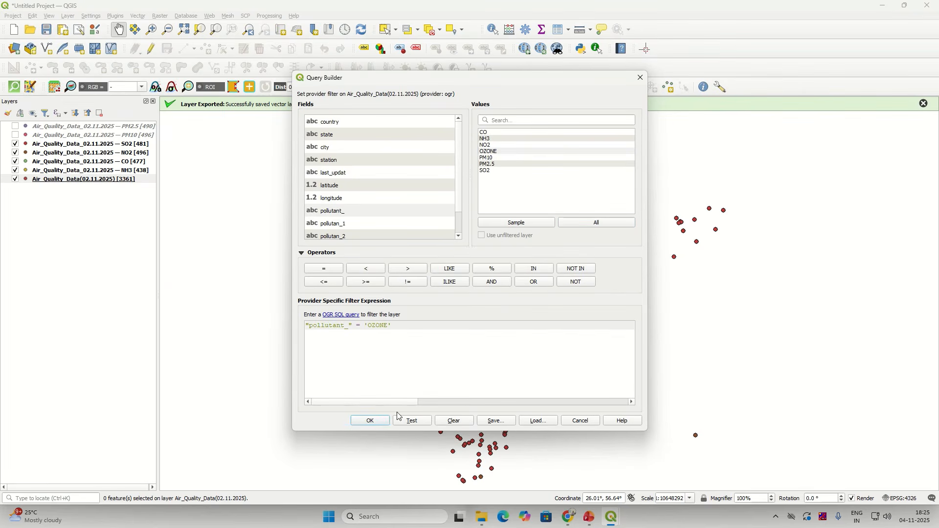
pyautogui.click(371, 420)
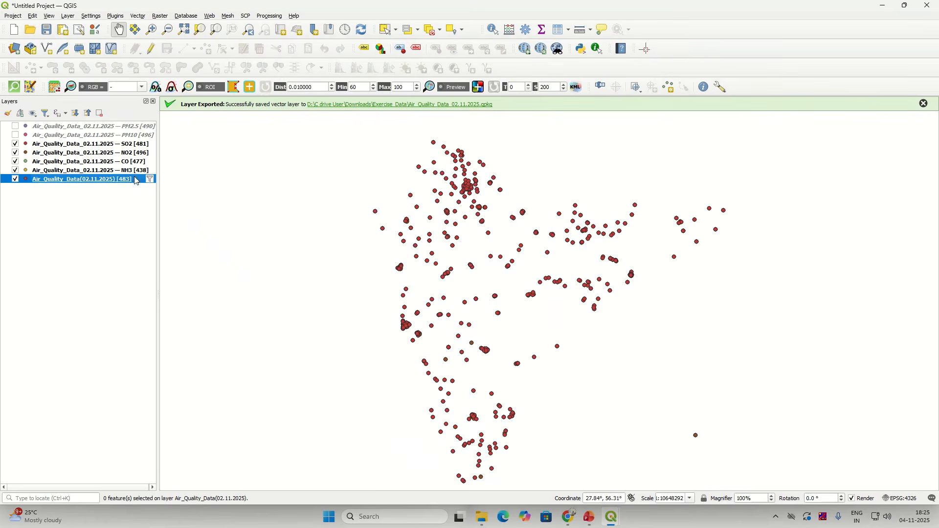
pyautogui.rightClick(135, 183)
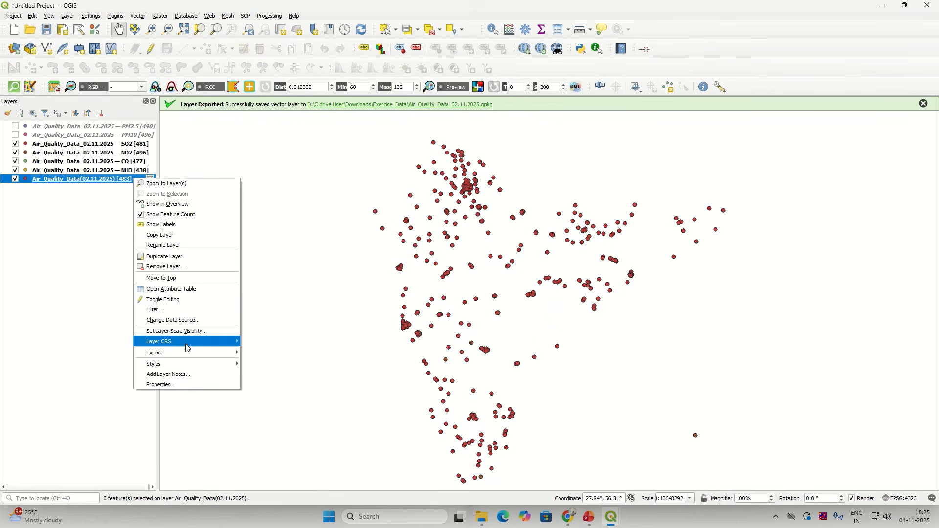
pyautogui.click(195, 290)
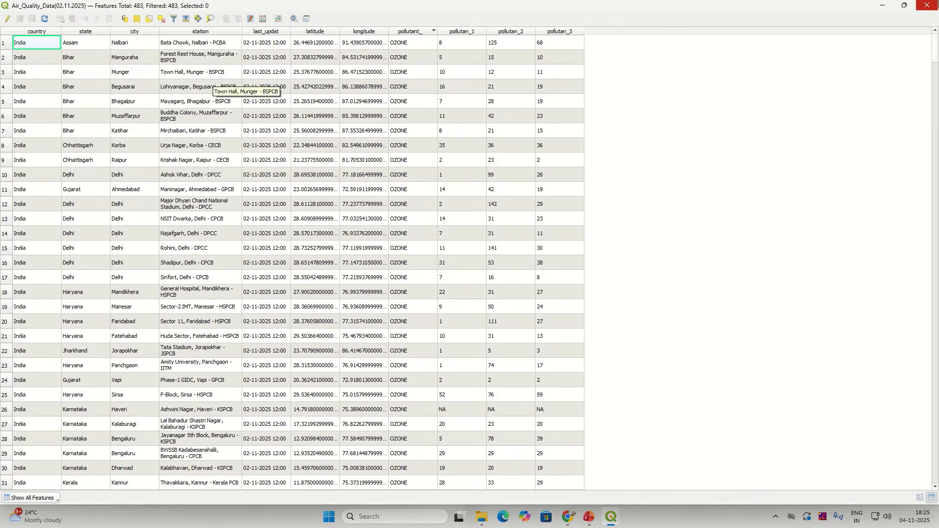
# Step: Select all 483 OZONE rows and minimize the attribute table
pyautogui.click(146, 21)
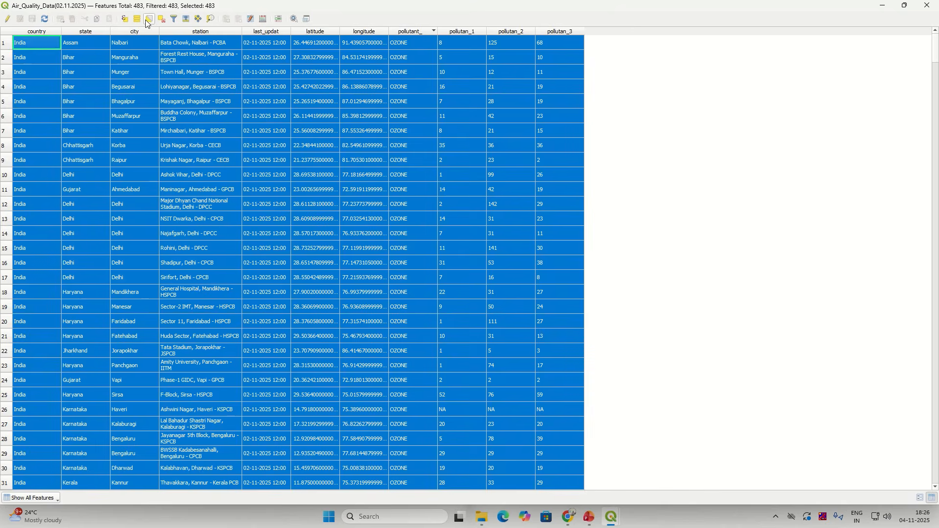
pyautogui.click(148, 21)
pyautogui.click(142, 22)
pyautogui.click(882, 7)
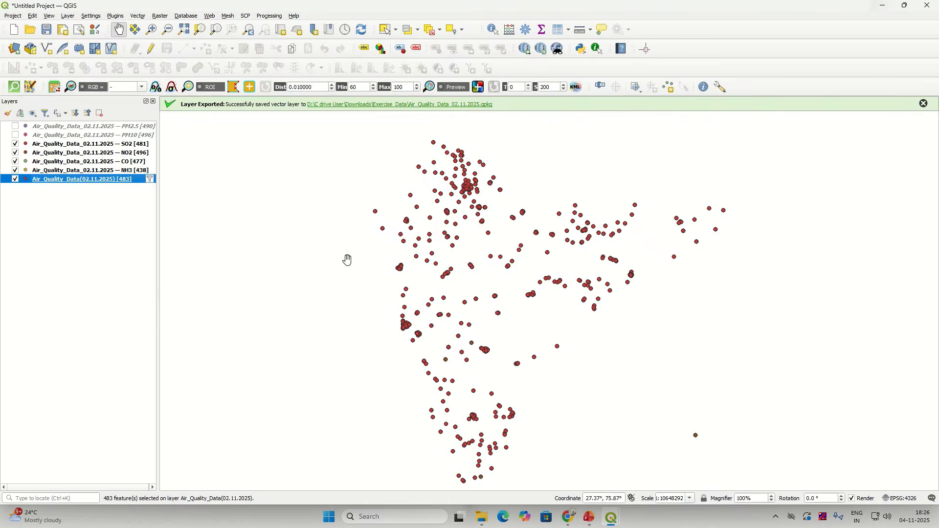
# Step: Save the selected stations as layer O3 in Air_Quality_Data_02.11.2025.gpkg
pyautogui.rightClick(139, 179)
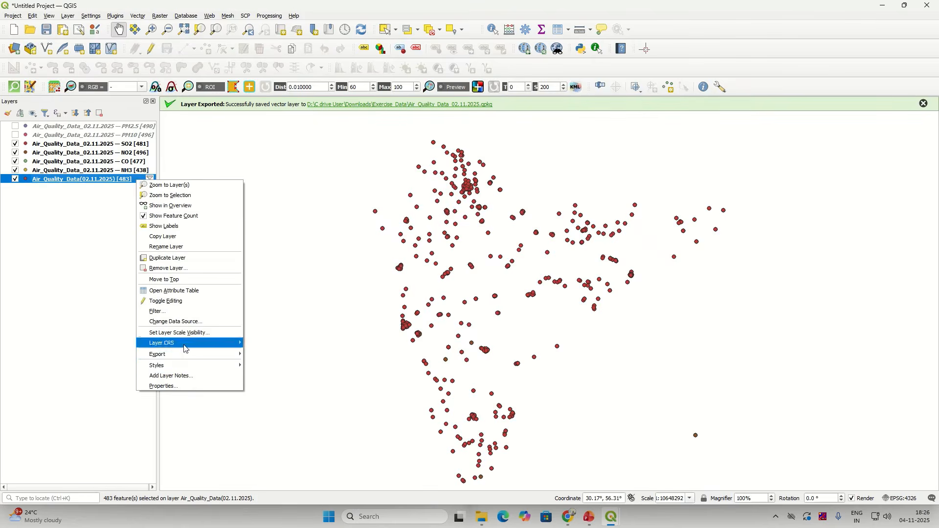
pyautogui.moveTo(184, 357)
pyautogui.click(300, 366)
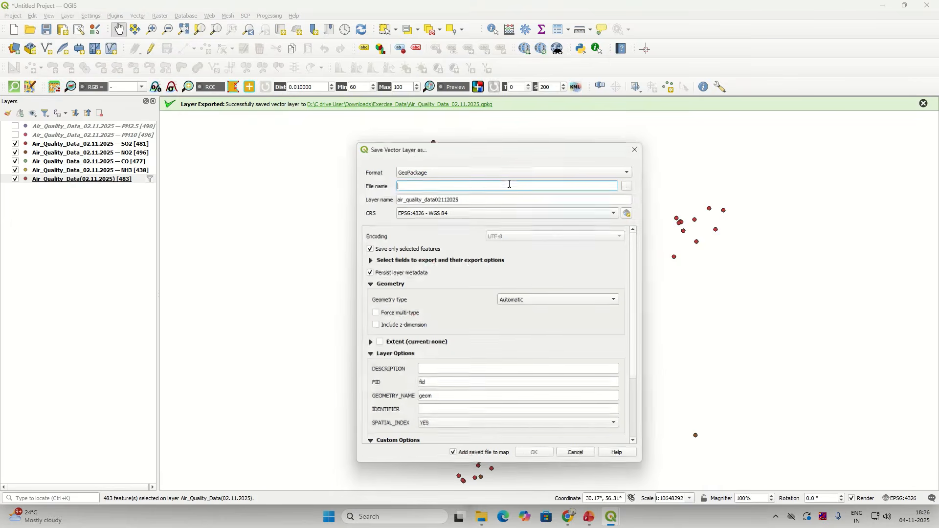
pyautogui.click(629, 185)
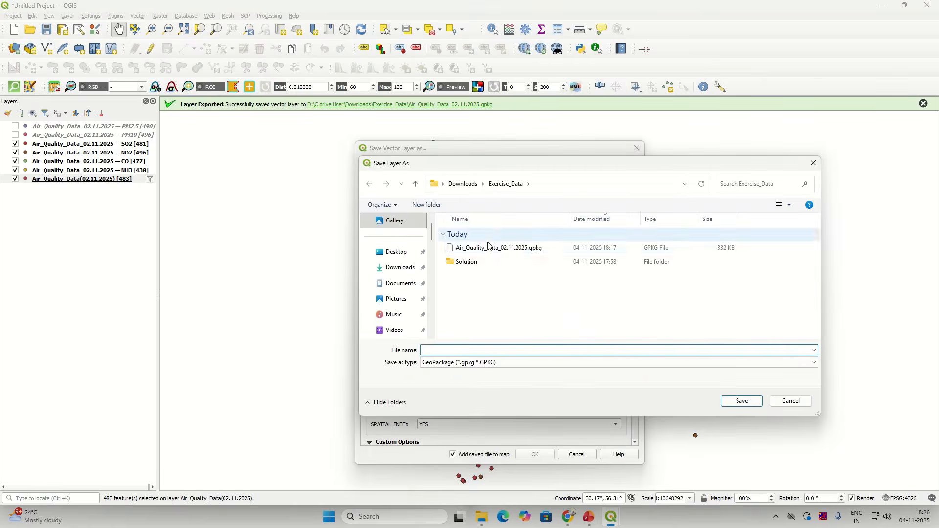
pyautogui.click(491, 248)
pyautogui.click(742, 402)
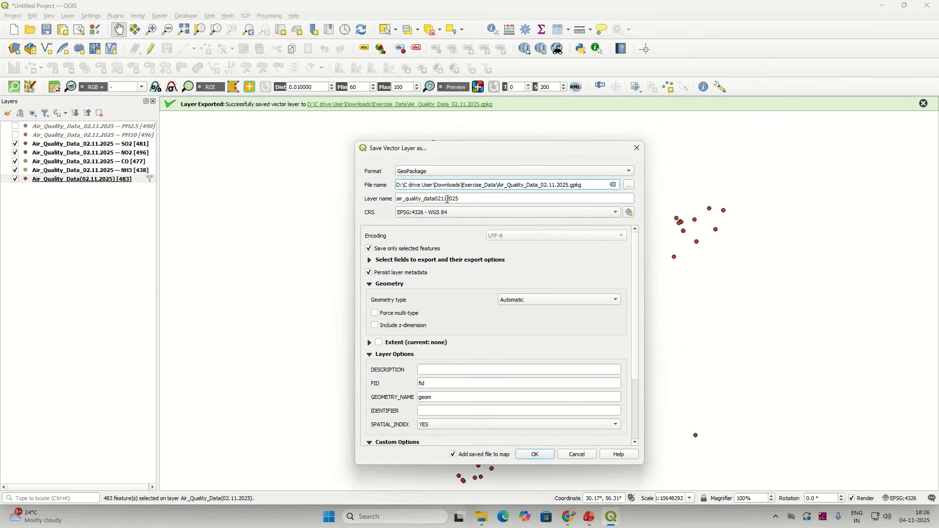
pyautogui.doubleClick(447, 200)
pyautogui.write('O3')
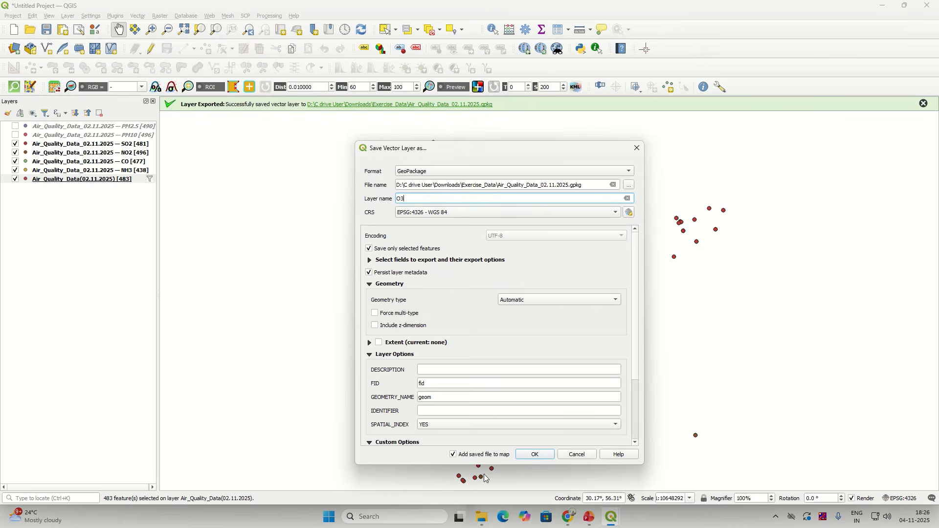
pyautogui.click(536, 454)
pyautogui.rightClick(94, 179)
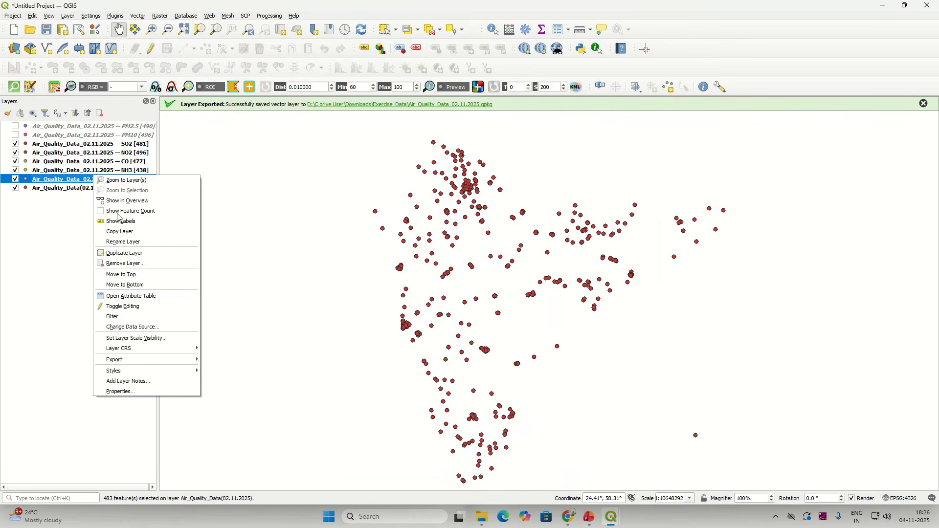
# Step: Show the feature count on the O3 layer
pyautogui.moveTo(151, 352)
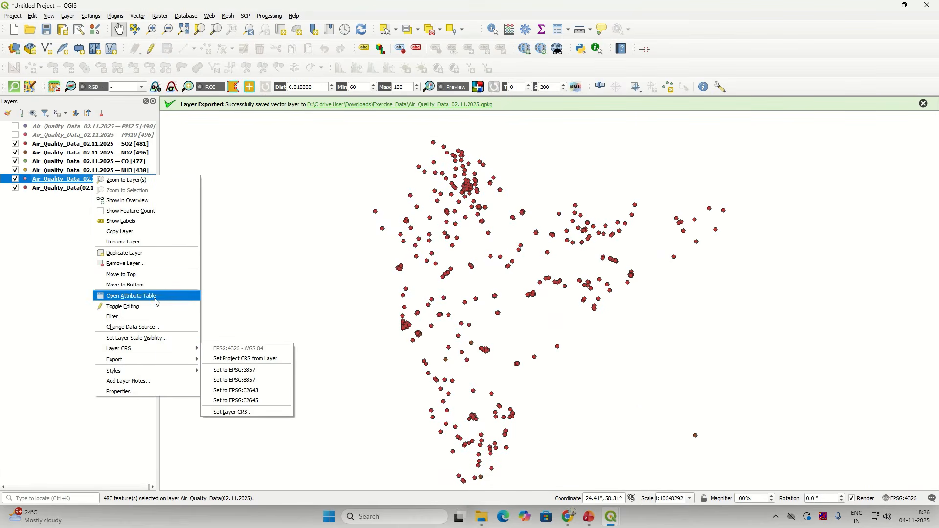
pyautogui.click(162, 211)
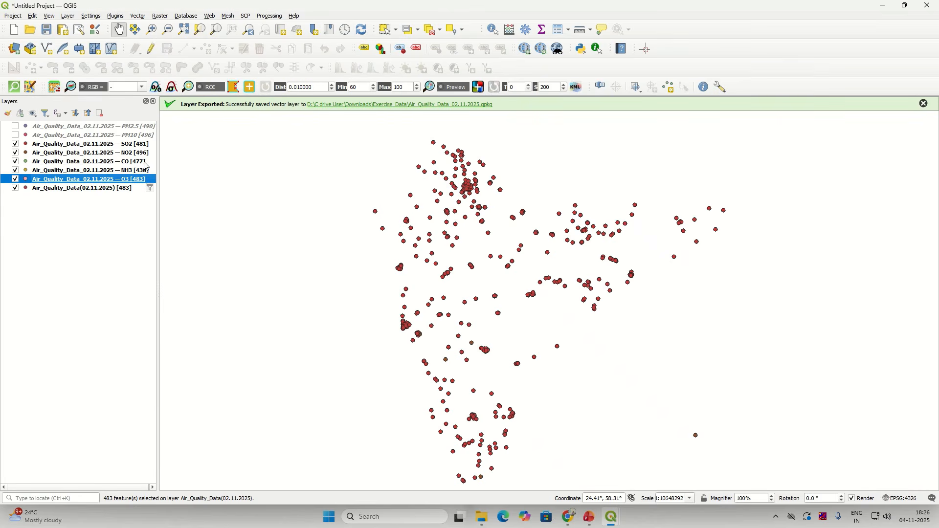
pyautogui.click(130, 193)
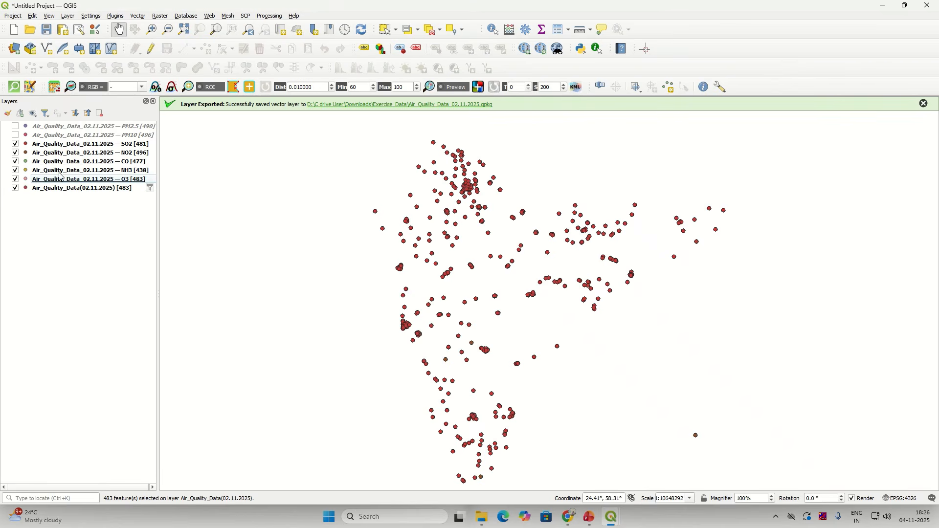
# Step: Delete the OZONE filter so Air_Quality_Data shows all 3361 features, and display PM10
pyautogui.rightClick(112, 193)
pyautogui.click(129, 323)
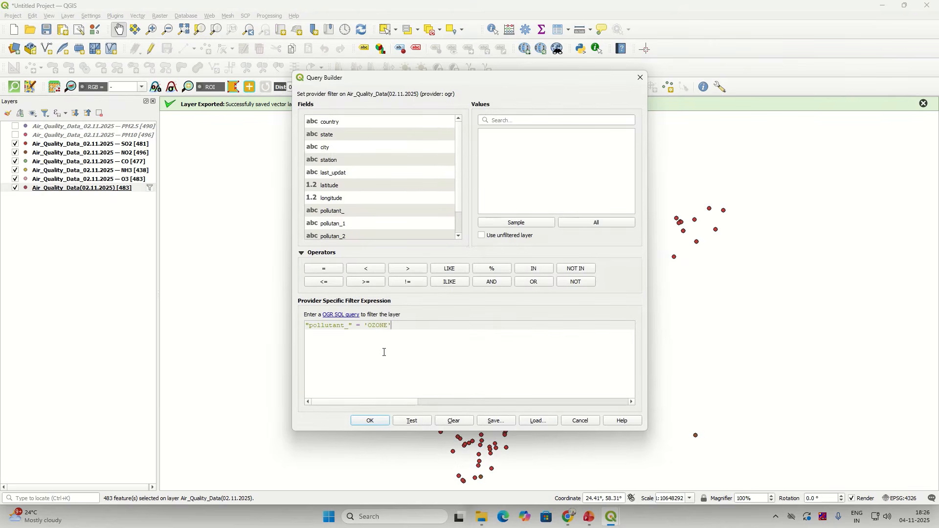
pyautogui.moveTo(412, 336); pyautogui.dragTo(282, 326)
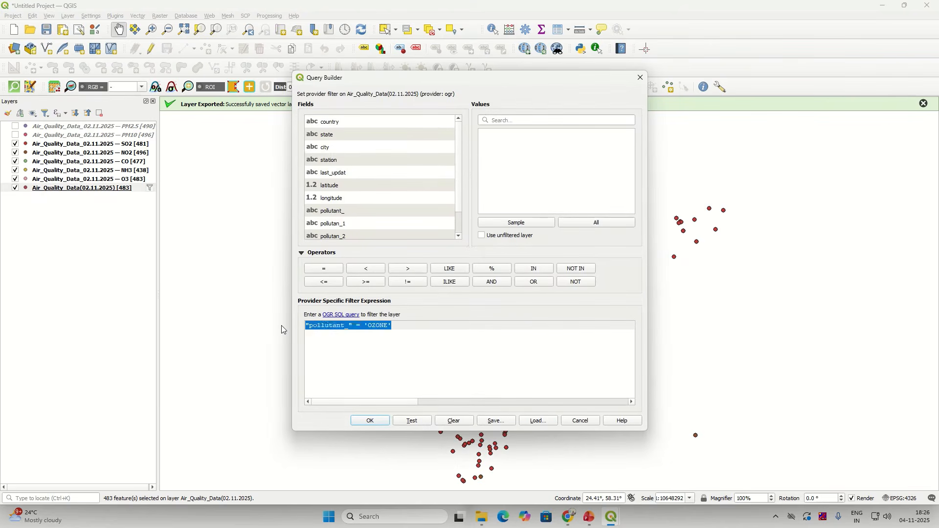
pyautogui.press('BackSpace')
pyautogui.click(370, 421)
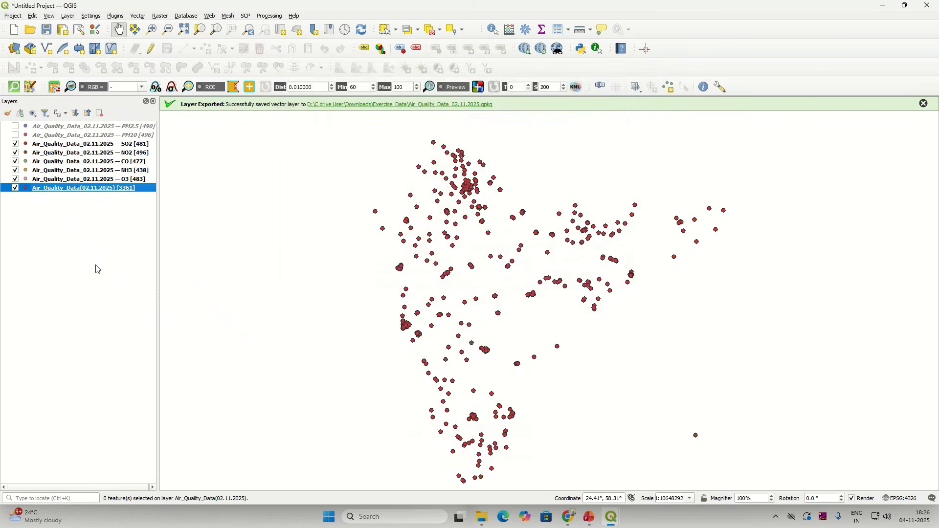
pyautogui.click(68, 252)
pyautogui.click(16, 135)
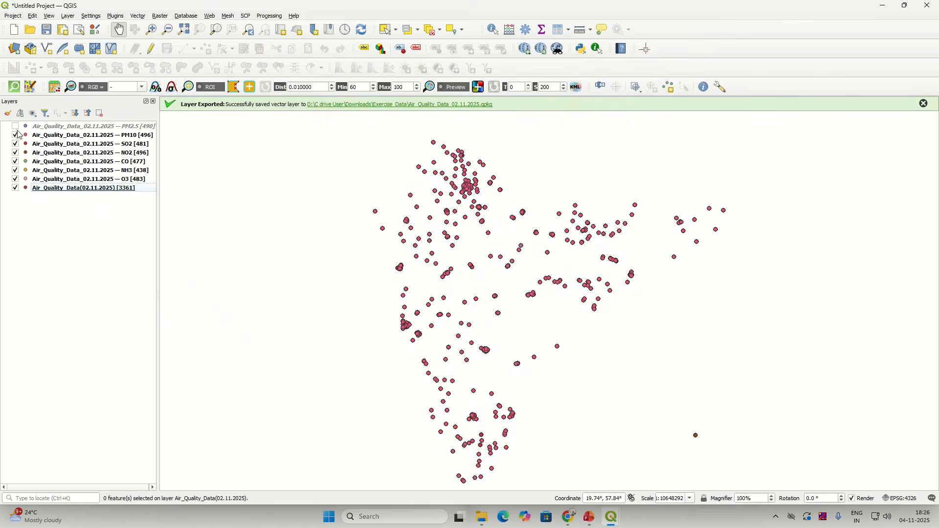
# Step: Turn on the PM2.5 layer and toggle the source layer's visibility off and back on
pyautogui.click(15, 127)
pyautogui.click(15, 188)
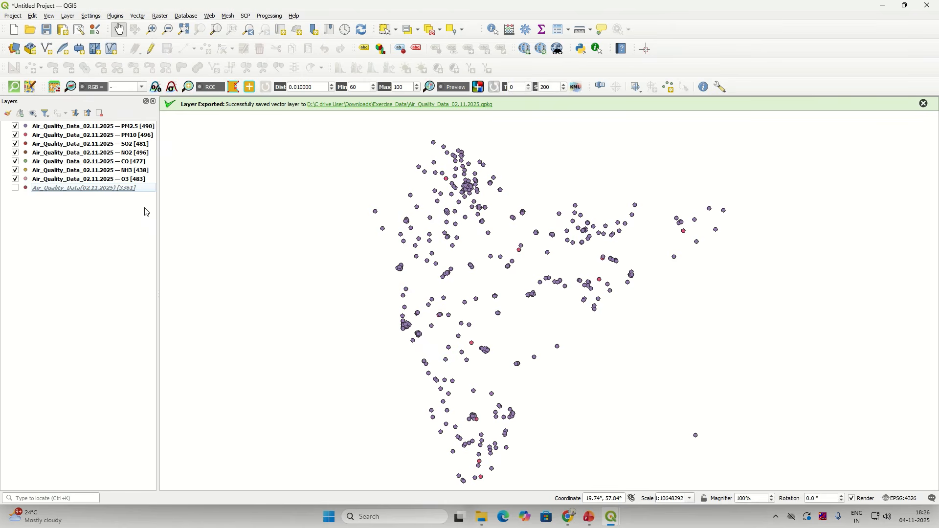
pyautogui.click(16, 188)
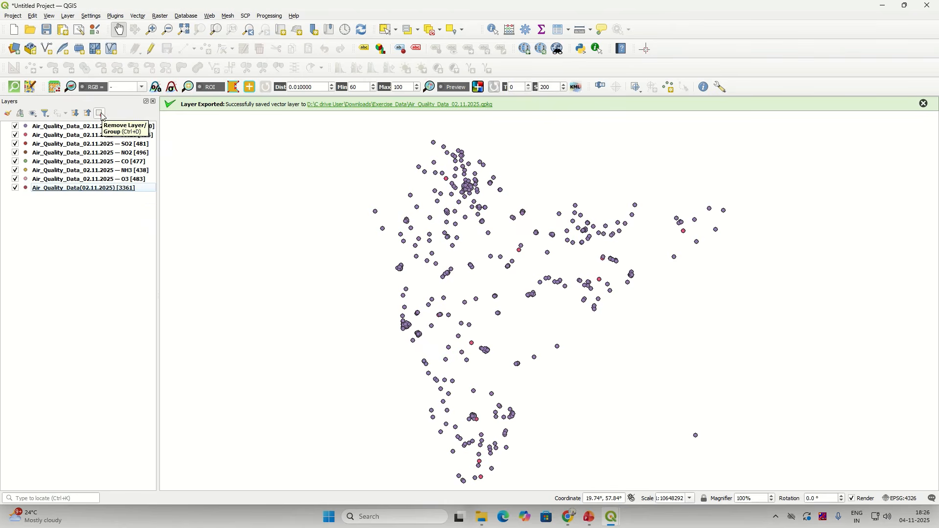
# Step: Select all eight layers in the Layers panel and remove them from the project
pyautogui.click(100, 114)
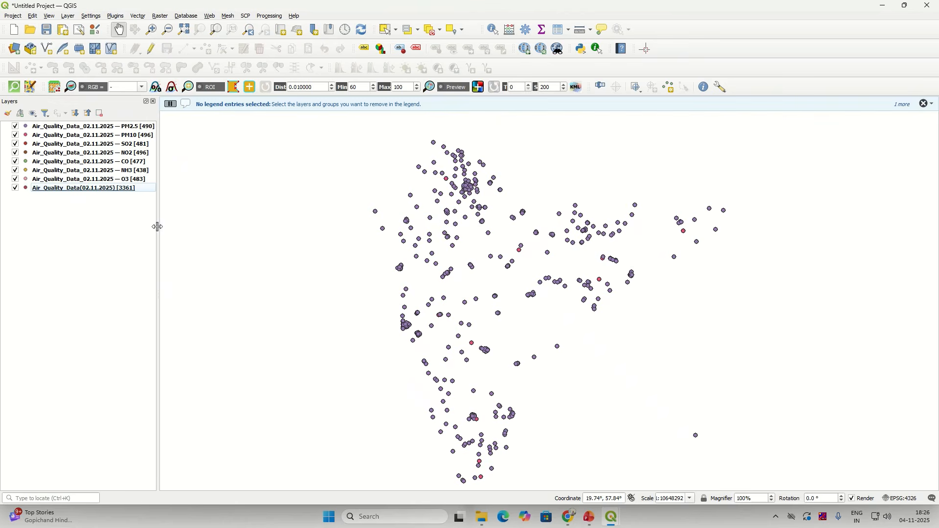
pyautogui.click(45, 128)
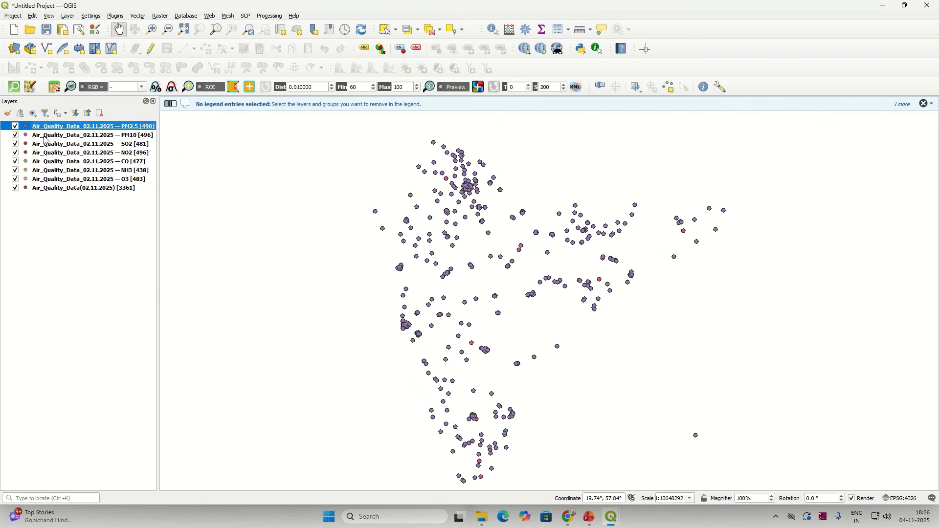
pyautogui.click(44, 136)
pyautogui.click(46, 128)
pyautogui.moveTo(52, 141); pyautogui.dragTo(44, 190)
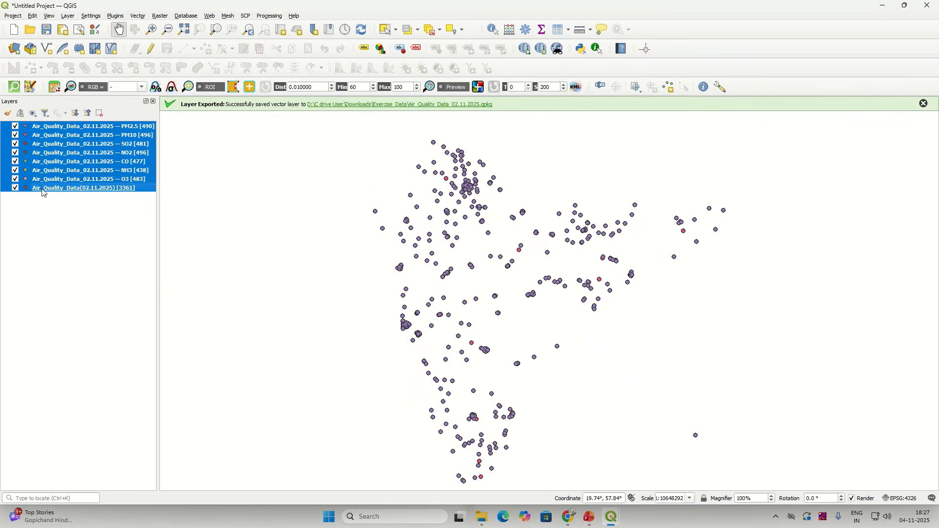
pyautogui.click(100, 113)
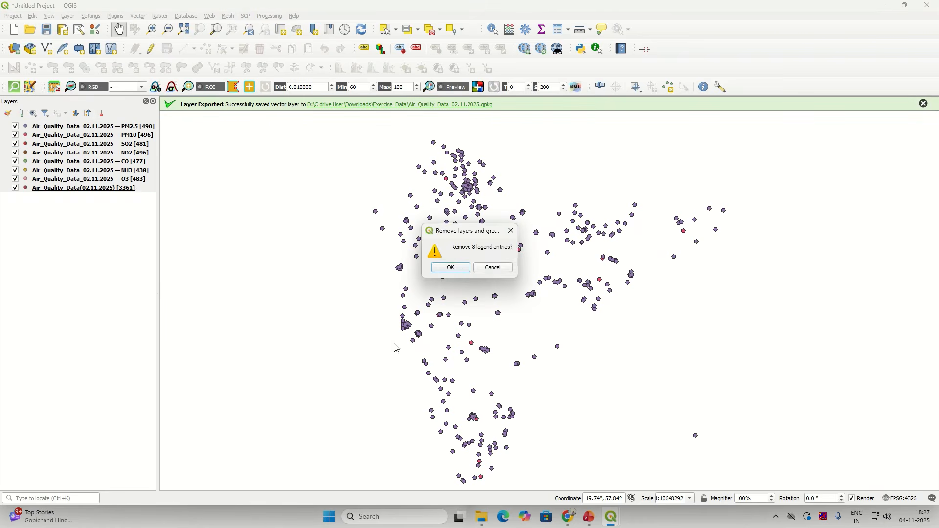
pyautogui.click(452, 268)
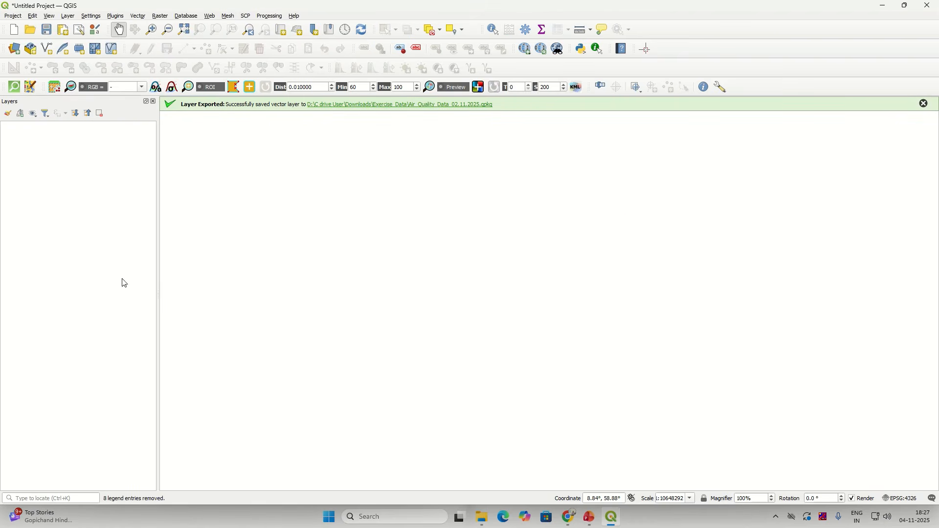
# Step: Dismiss the layer-export success notice and bring up the Layer menu's Add Layer commands
pyautogui.click(924, 103)
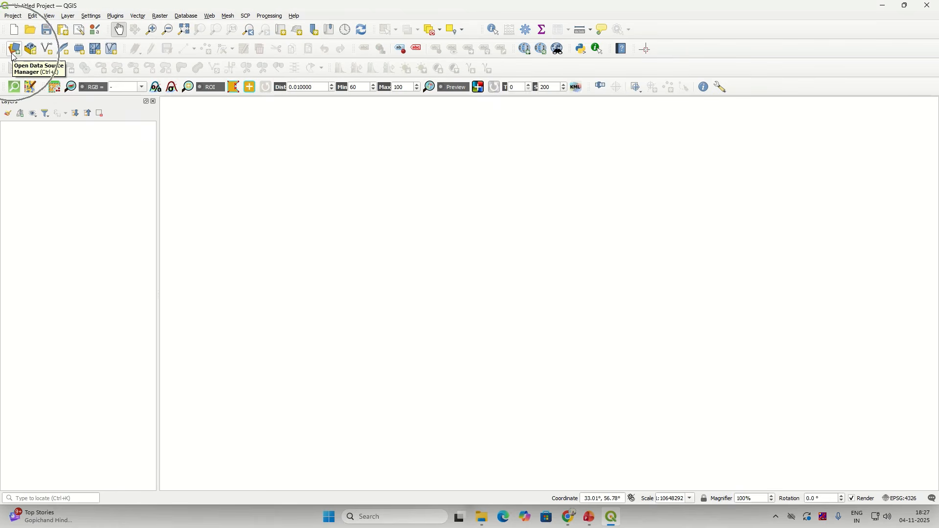
pyautogui.click(69, 16)
pyautogui.moveTo(88, 53)
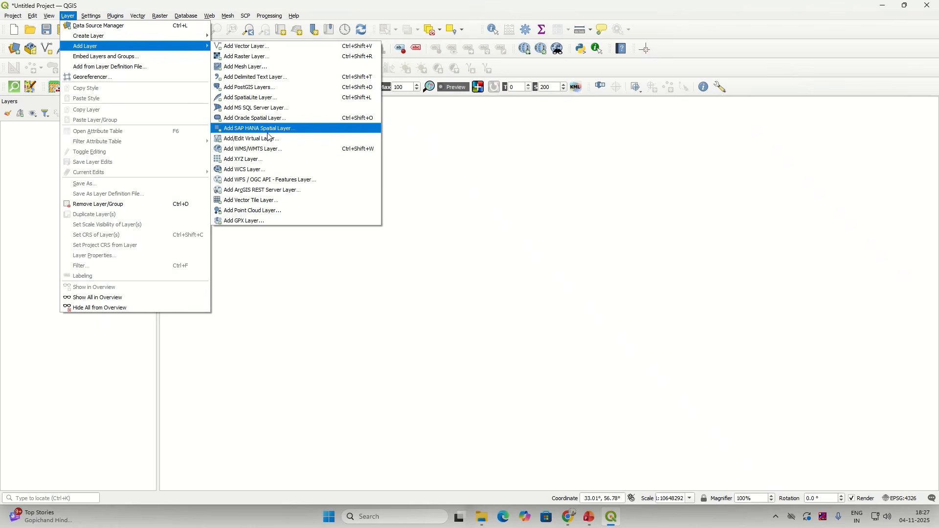
# Step: Delete the old Training_Data.gpkg connection on the Data Source Manager's GeoPackage page
pyautogui.click(15, 54)
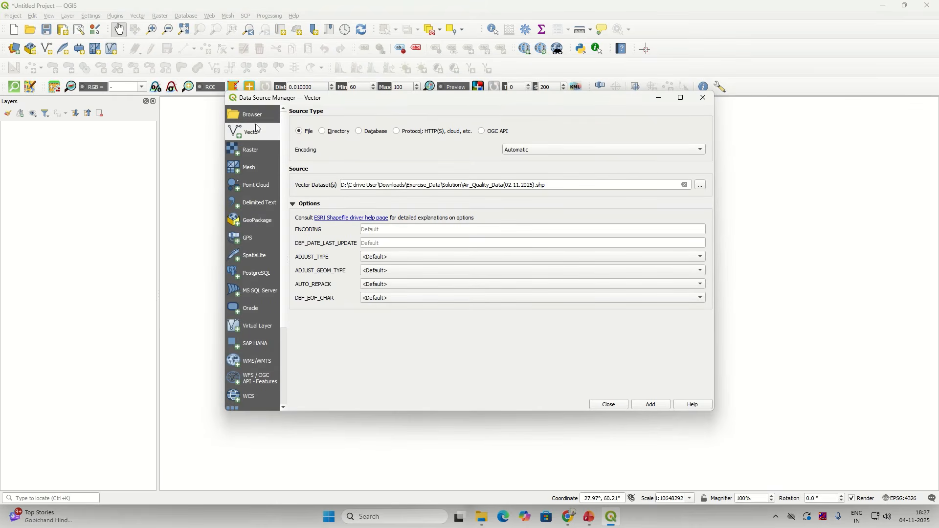
pyautogui.click(255, 118)
pyautogui.click(250, 133)
pyautogui.click(250, 149)
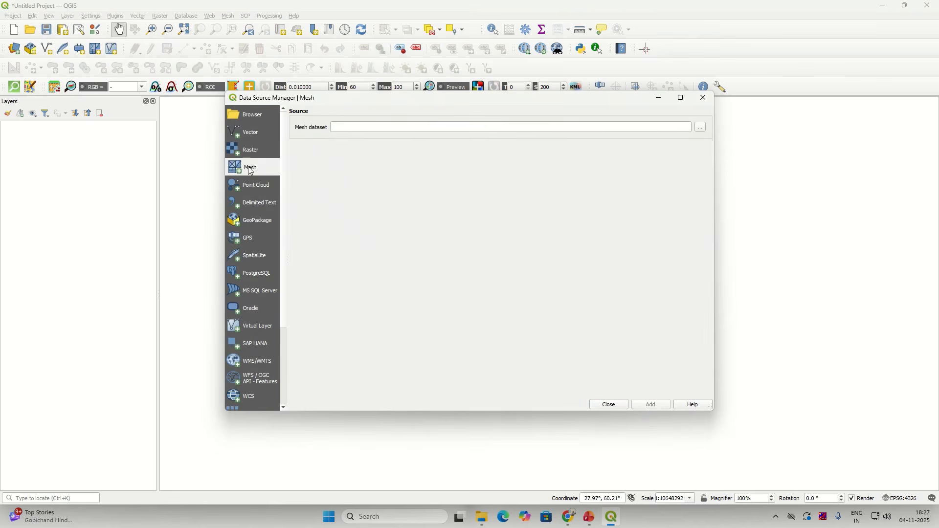
pyautogui.click(250, 202)
pyautogui.click(252, 223)
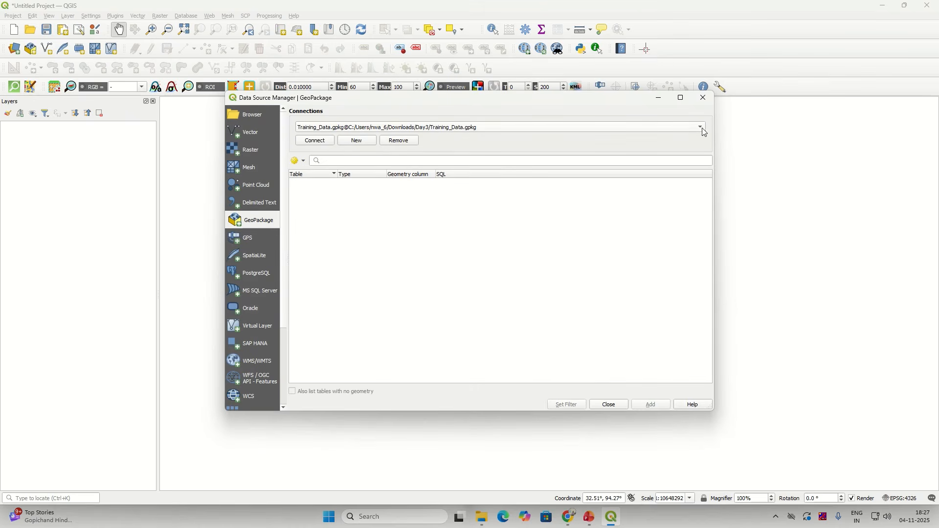
pyautogui.click(400, 140)
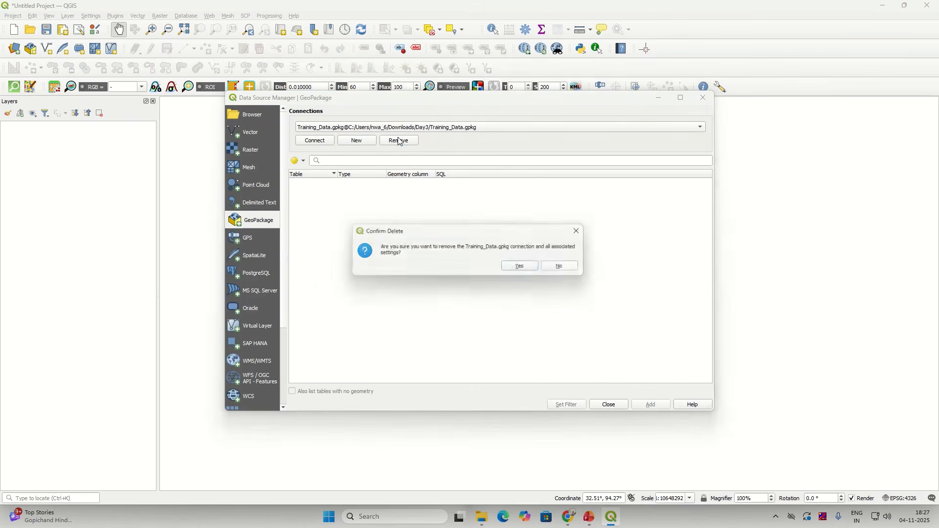
pyautogui.click(525, 268)
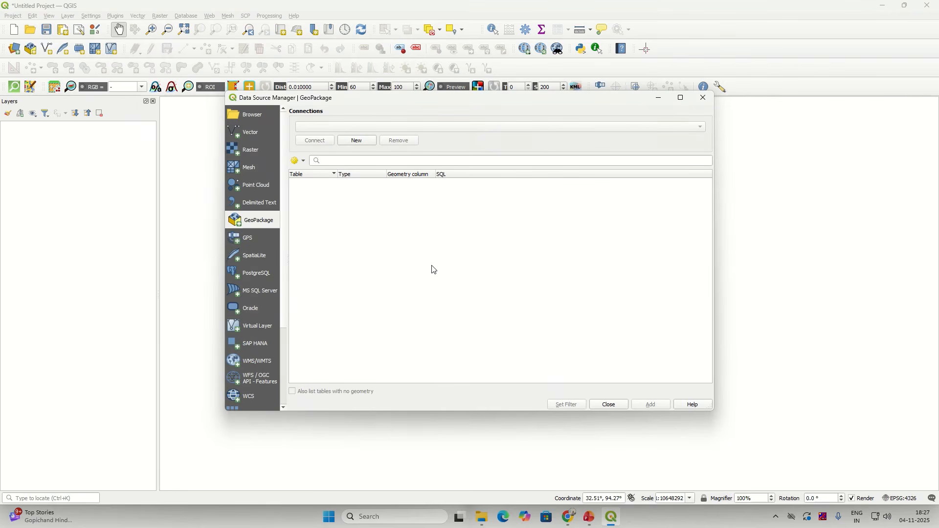
# Step: Create a new GeoPackage connection to Air_Quality_Data_02.11.2025.gpkg
pyautogui.click(353, 142)
pyautogui.click(477, 202)
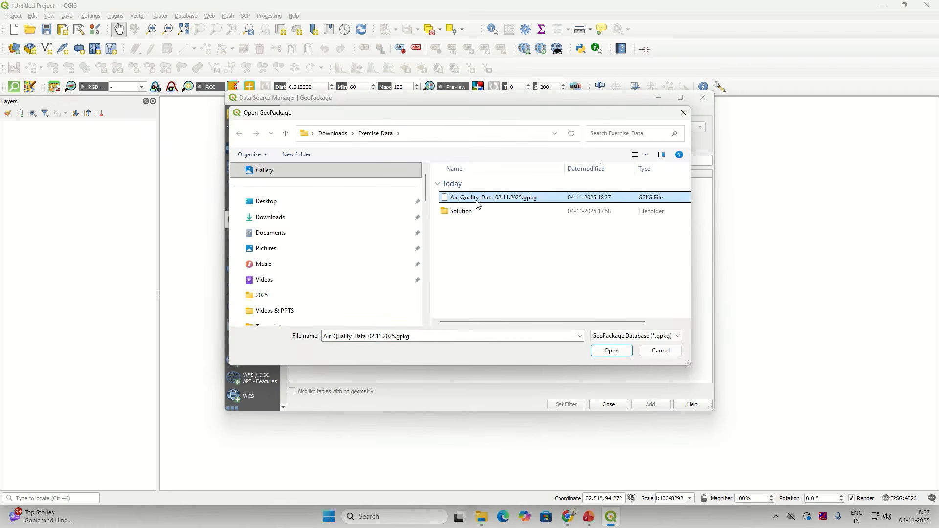
pyautogui.click(612, 352)
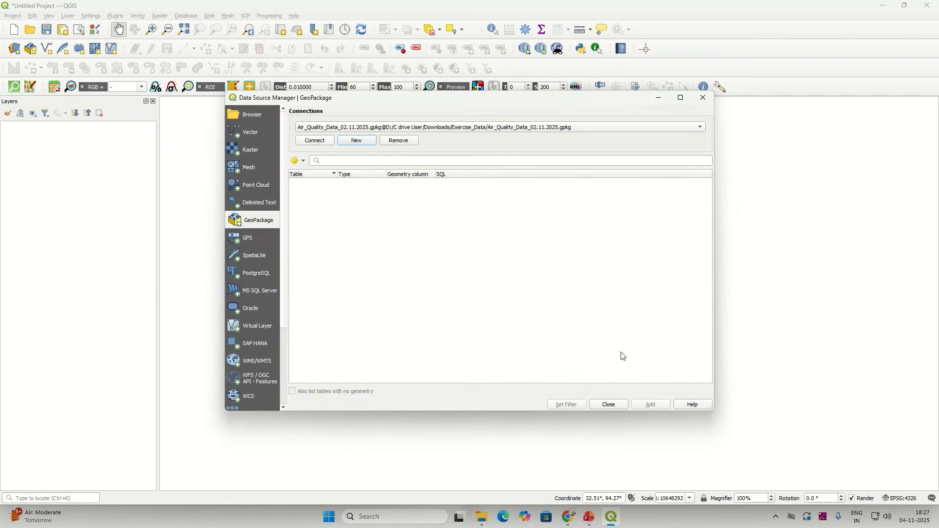
# Step: Connect to the air-quality GeoPackage and try selecting its pollutant tables
pyautogui.click(316, 141)
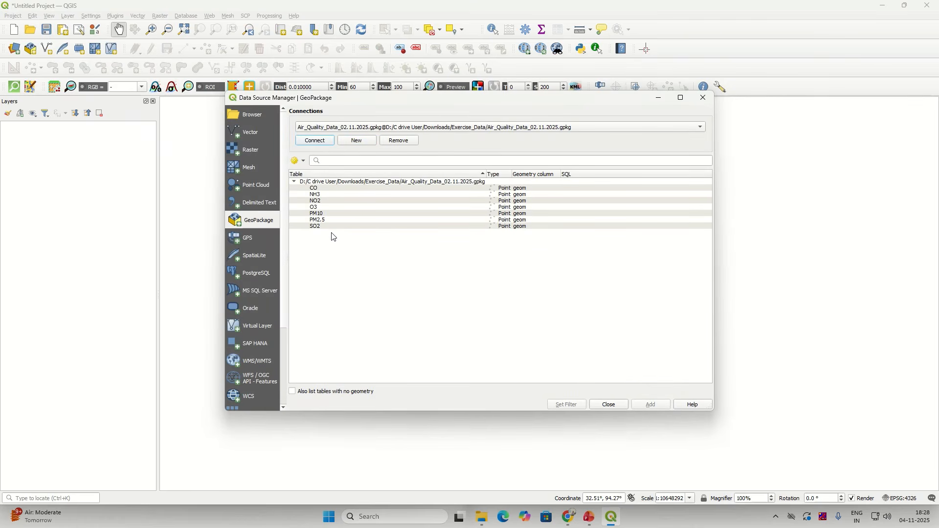
pyautogui.click(342, 190)
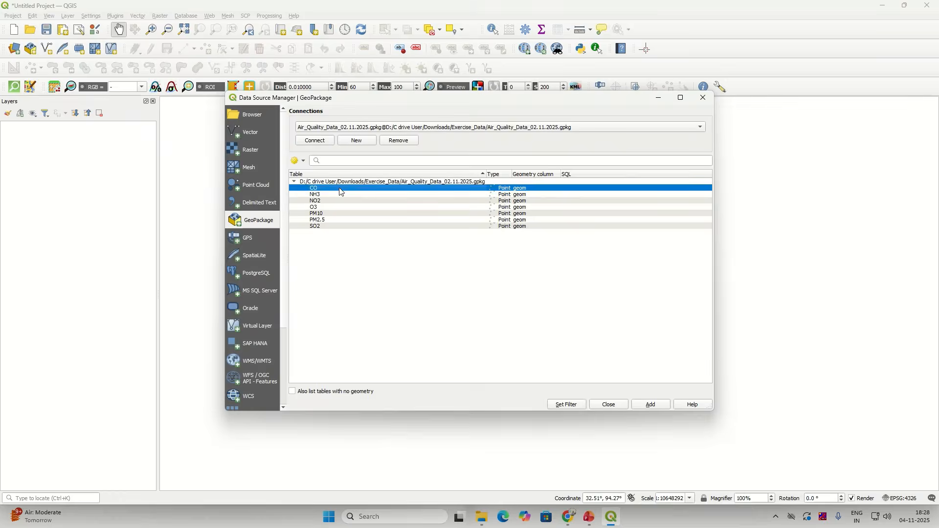
pyautogui.click(334, 196)
pyautogui.click(331, 201)
pyautogui.click(327, 207)
pyautogui.click(324, 221)
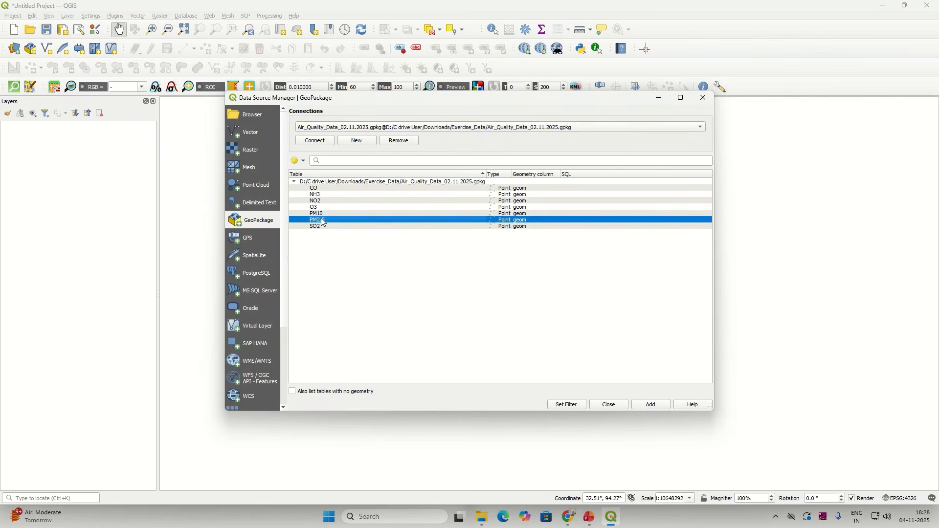
pyautogui.click(323, 214)
pyautogui.click(321, 221)
pyautogui.click(321, 227)
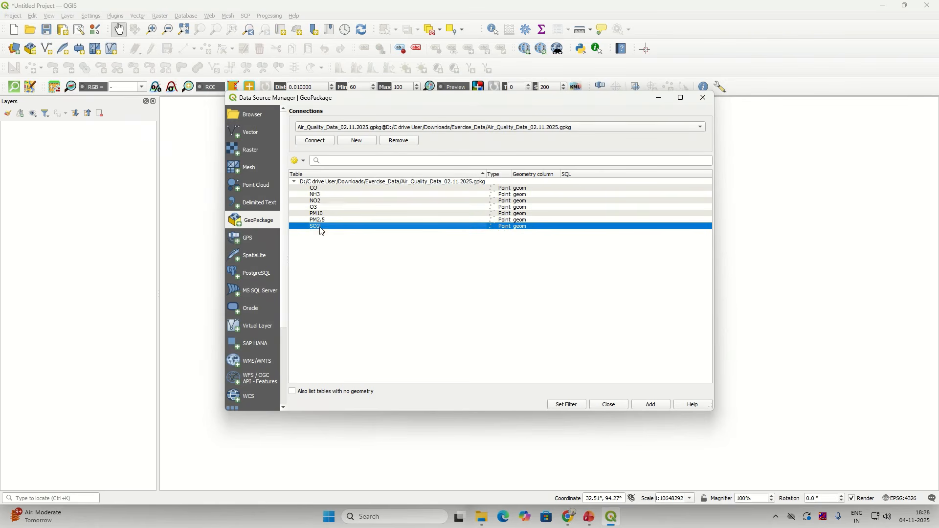
pyautogui.click(325, 184)
pyautogui.click(323, 189)
pyautogui.click(322, 195)
pyautogui.click(321, 201)
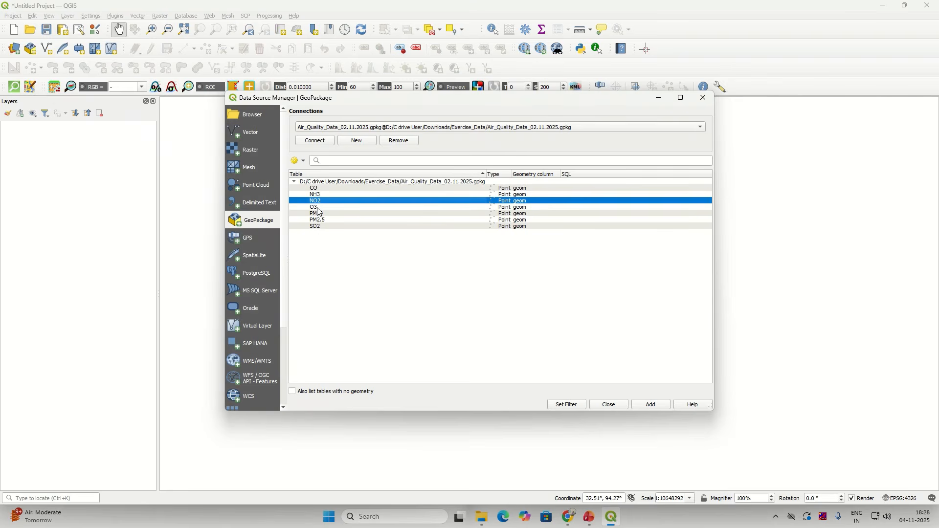
pyautogui.click(318, 214)
pyautogui.click(317, 220)
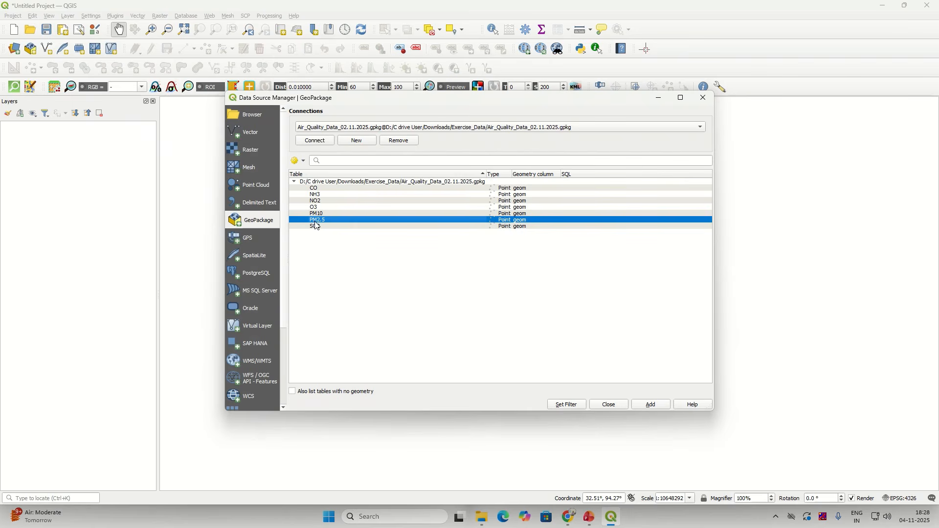
pyautogui.click(340, 189)
pyautogui.click(335, 195)
pyautogui.click(332, 201)
pyautogui.click(331, 207)
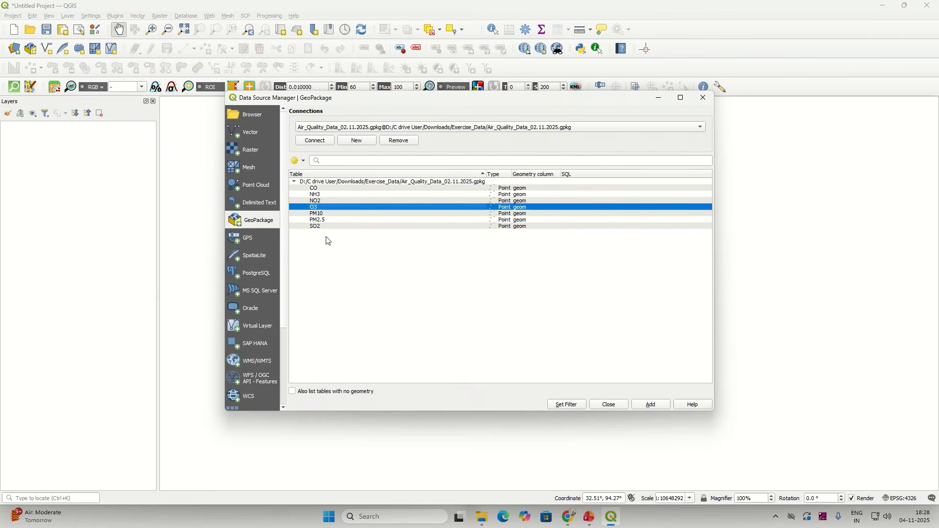
# Step: Select the CO, NH3, NO2, O3, PM10, PM2.5 and SO2 tables and add them to the map
pyautogui.click(330, 189)
pyautogui.keyDown('ctrl'); pyautogui.click(331, 194); pyautogui.keyUp('ctrl')
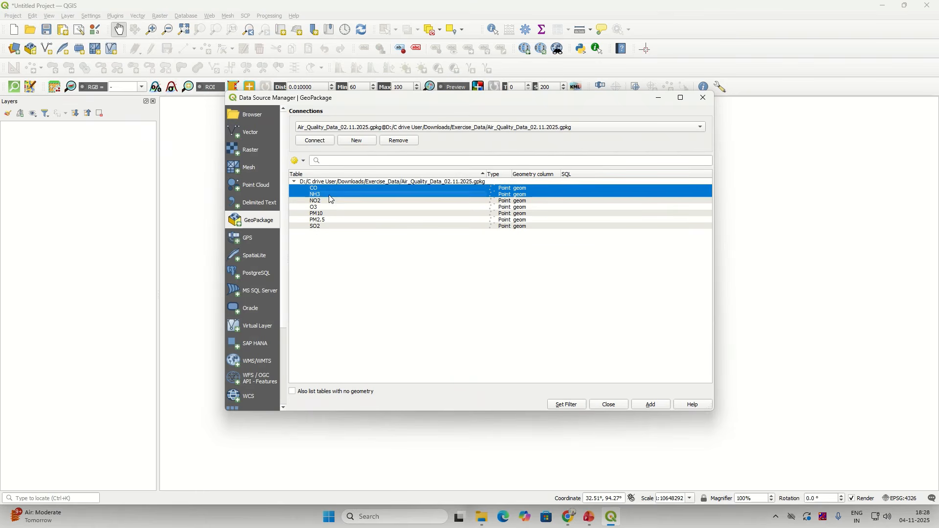
pyautogui.keyDown('ctrl'); pyautogui.click(329, 201); pyautogui.keyUp('ctrl')
pyautogui.keyDown('ctrl'); pyautogui.click(324, 214); pyautogui.keyUp('ctrl')
pyautogui.keyDown('ctrl'); pyautogui.click(323, 208); pyautogui.keyUp('ctrl')
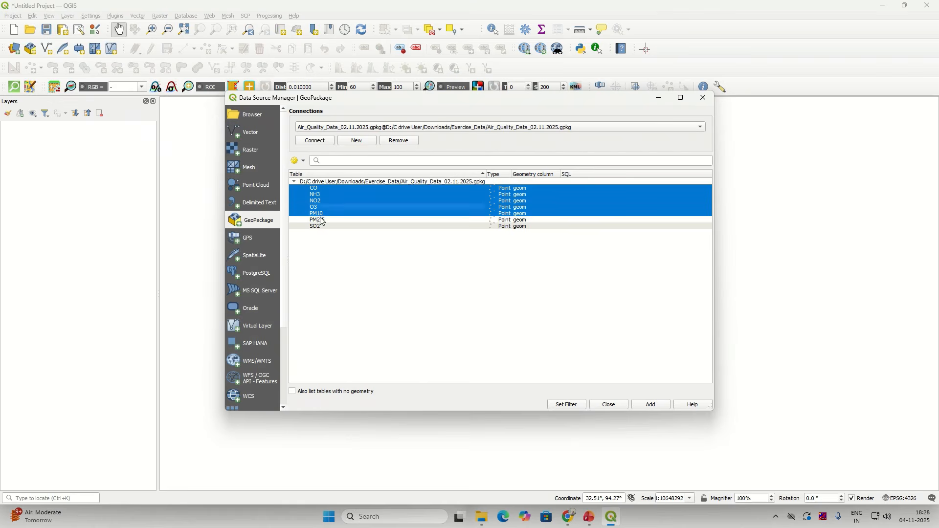
pyautogui.keyDown('ctrl'); pyautogui.click(321, 220); pyautogui.keyUp('ctrl')
pyautogui.keyDown('ctrl'); pyautogui.click(318, 228); pyautogui.keyUp('ctrl')
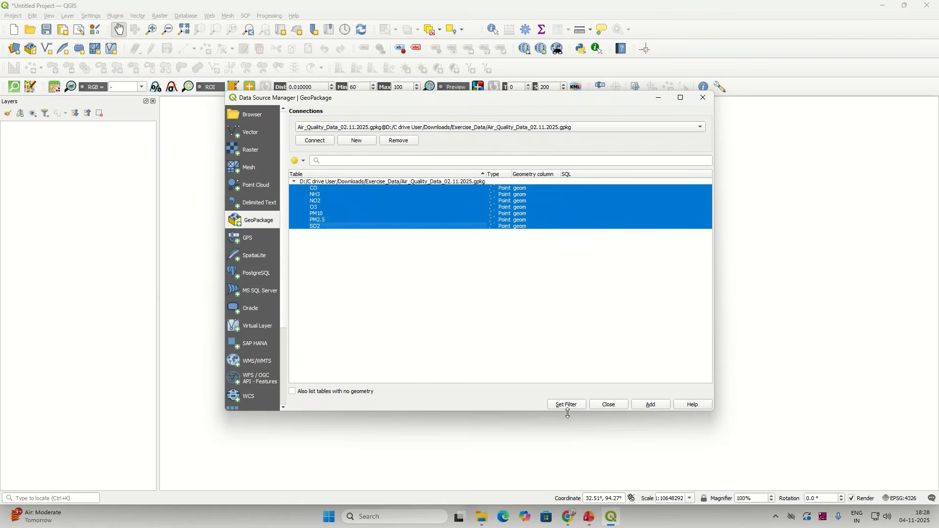
pyautogui.click(644, 408)
pyautogui.click(619, 406)
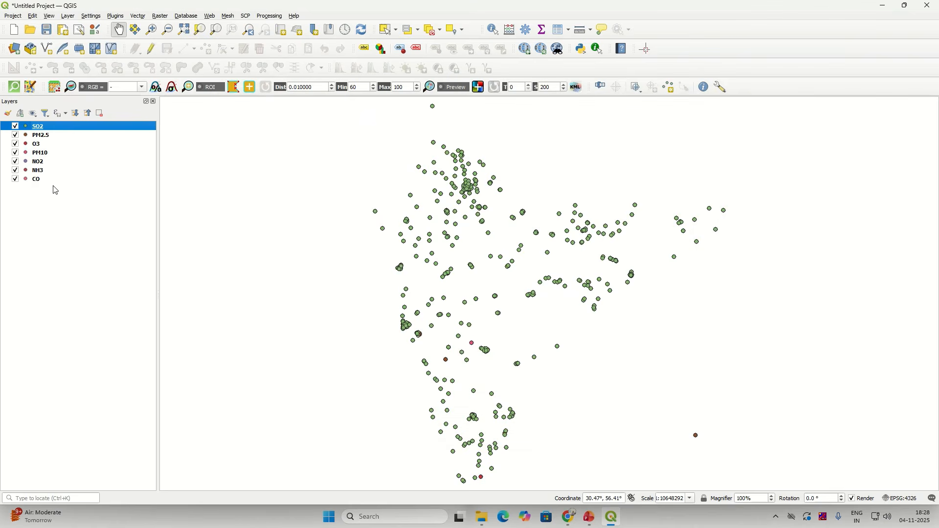
pyautogui.rightClick(64, 129)
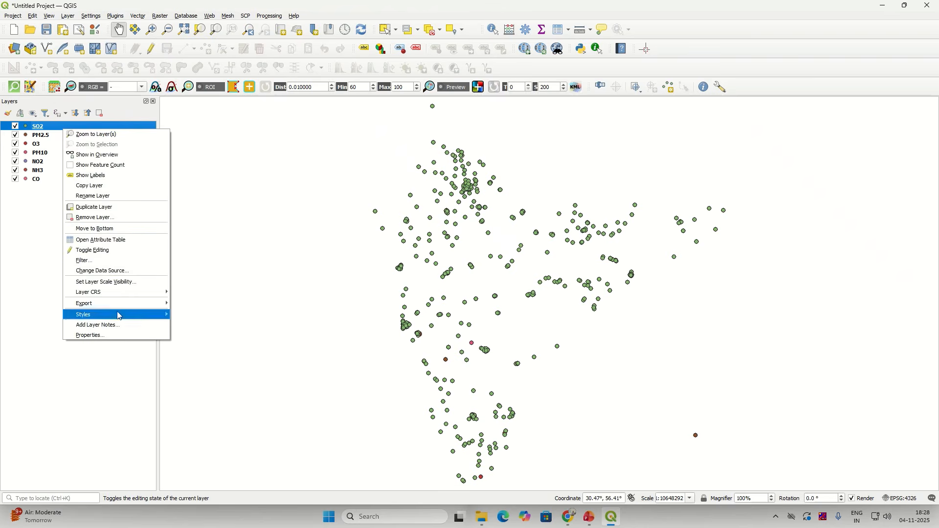
pyautogui.click(142, 239)
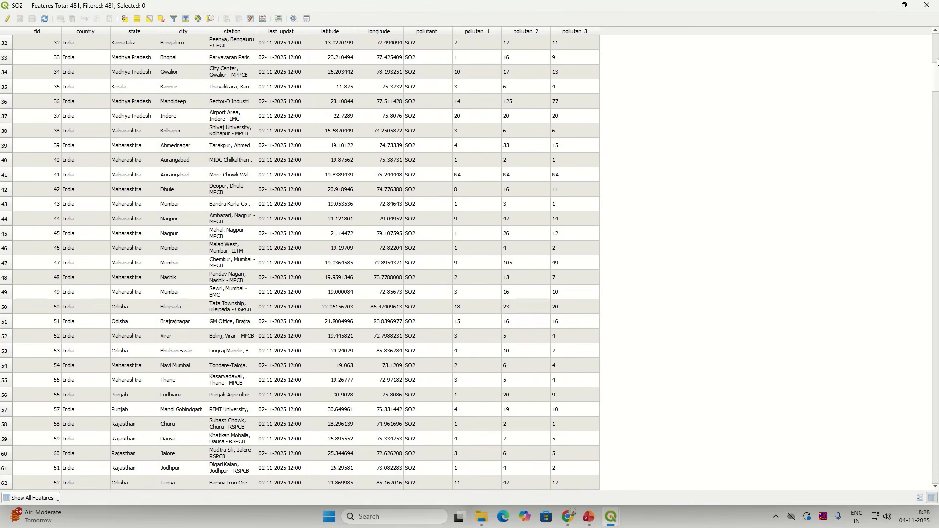
pyautogui.click(937, 76)
pyautogui.moveTo(936, 86); pyautogui.dragTo(938, 44)
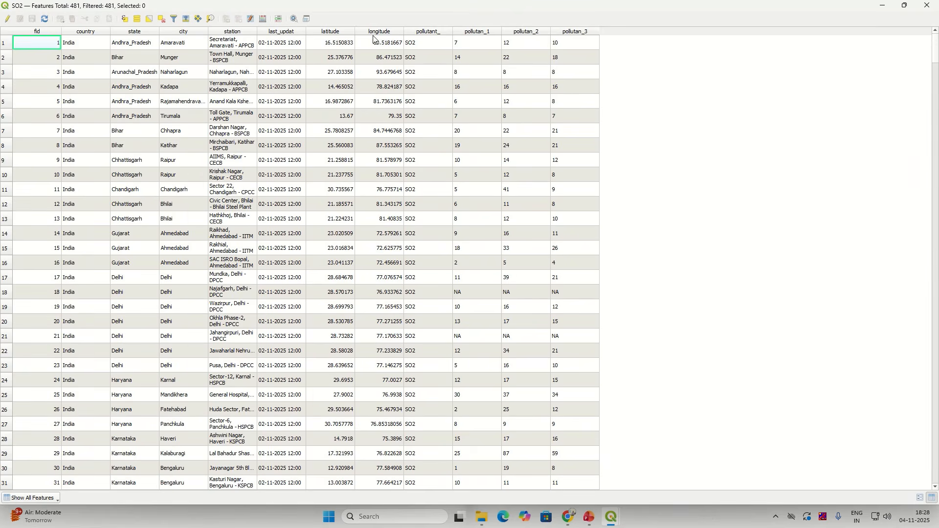
pyautogui.click(6, 43)
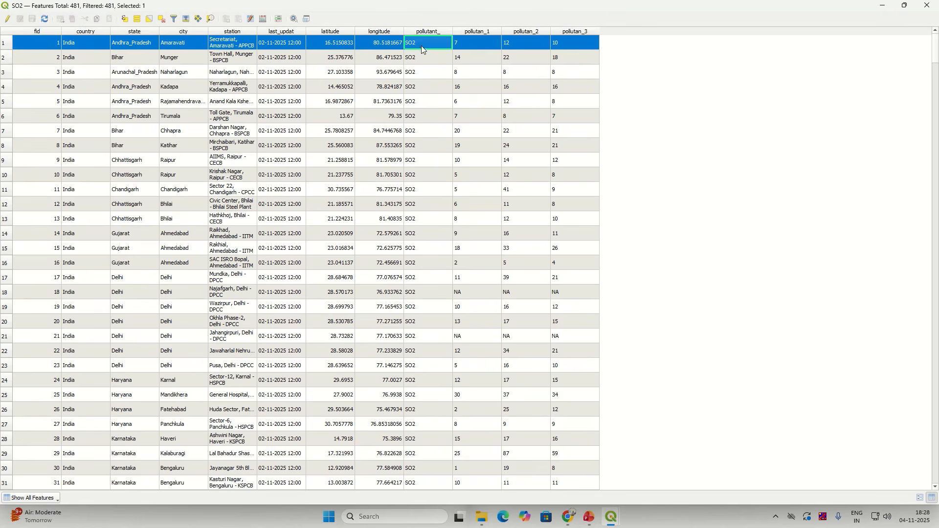
pyautogui.click(933, 5)
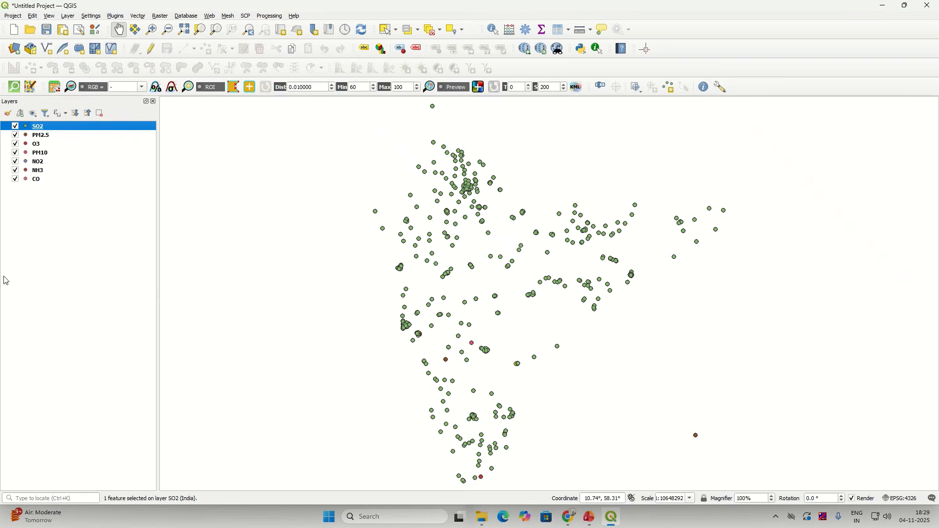
pyautogui.click(43, 163)
# Step: Open the NO2 attribute table and check the first station's name, coordinates and pollutant values
pyautogui.rightClick(61, 164)
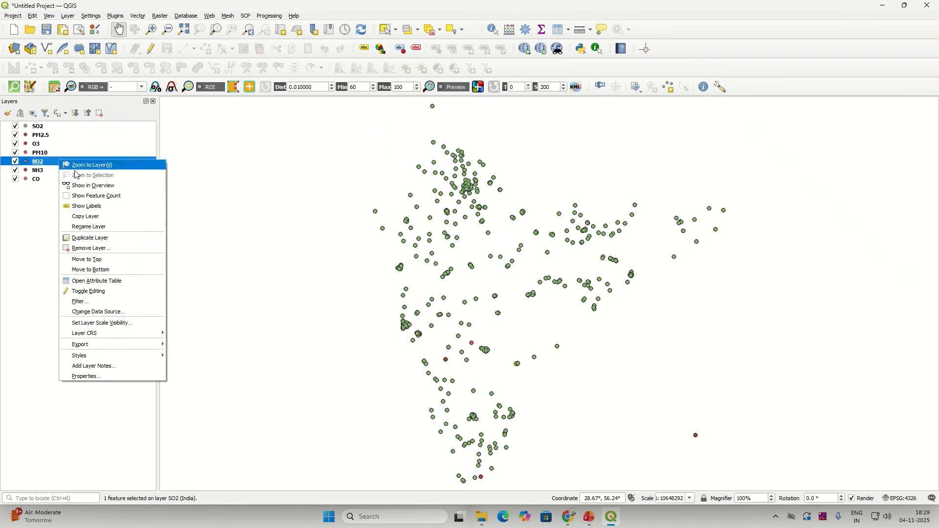
pyautogui.click(108, 280)
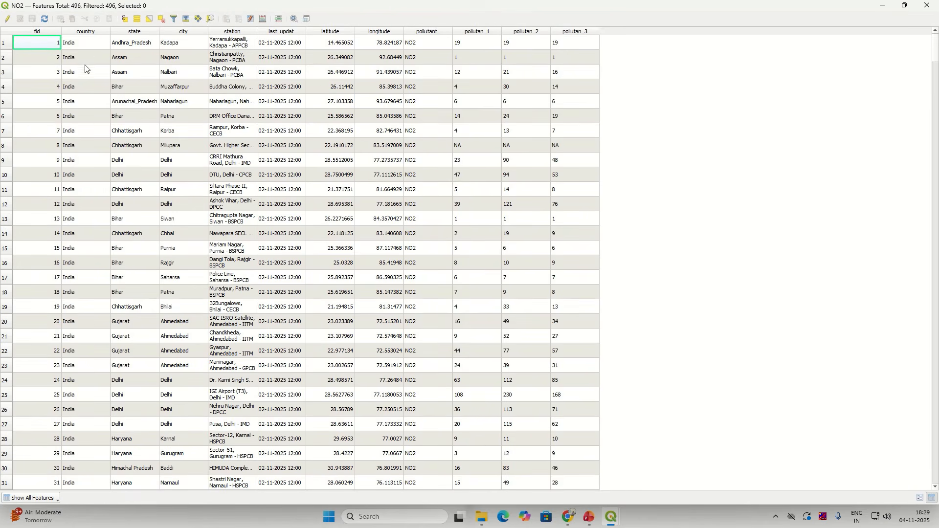
pyautogui.click(221, 44)
pyautogui.click(348, 46)
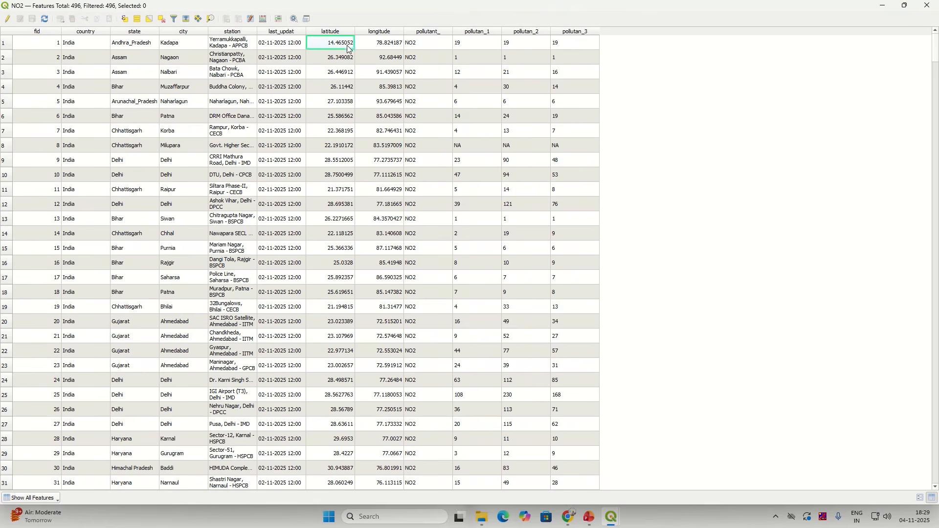
pyautogui.click(383, 47)
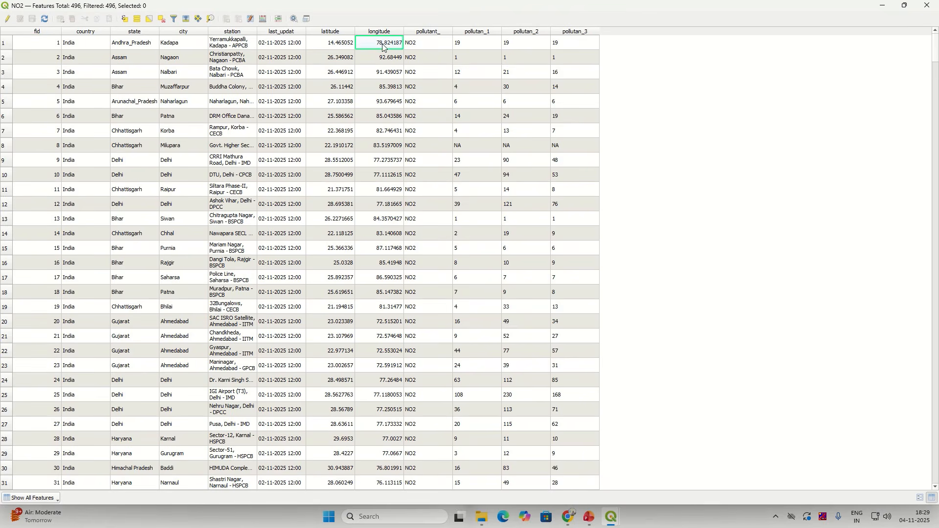
pyautogui.click(413, 45)
pyautogui.click(469, 46)
pyautogui.click(512, 45)
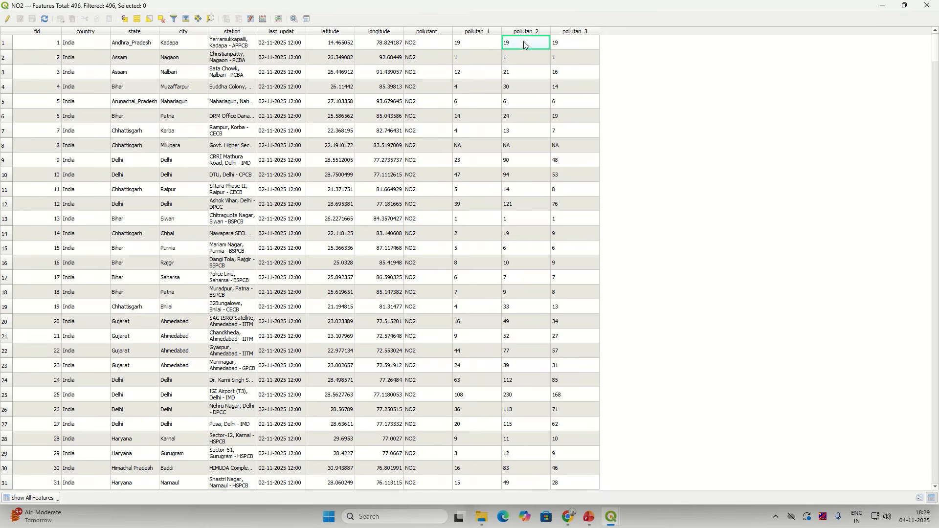
pyautogui.click(559, 42)
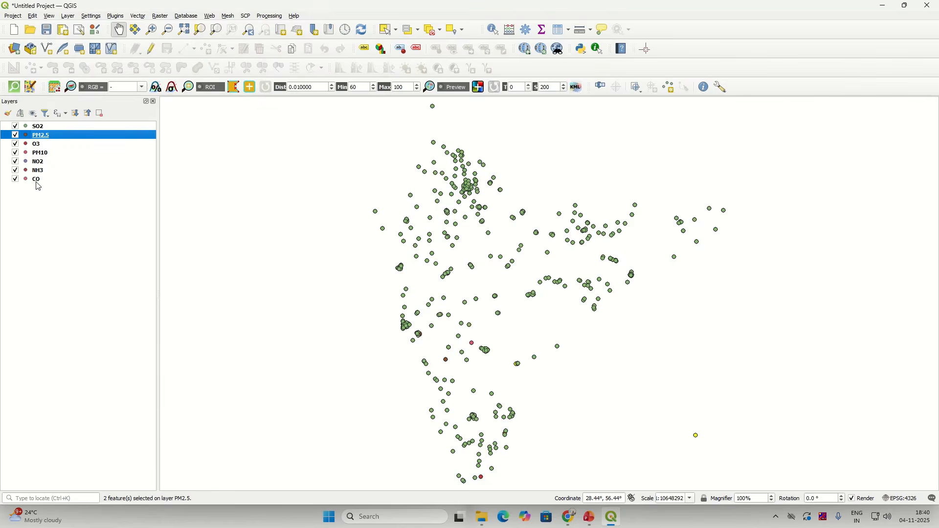
# Step: Select the SO2, O3, PM10, NO2, NH3 and CO layers and remove all six
pyautogui.moveTo(37, 184); pyautogui.dragTo(45, 144)
pyautogui.keyDown('ctrl'); pyautogui.click(51, 127); pyautogui.keyUp('ctrl')
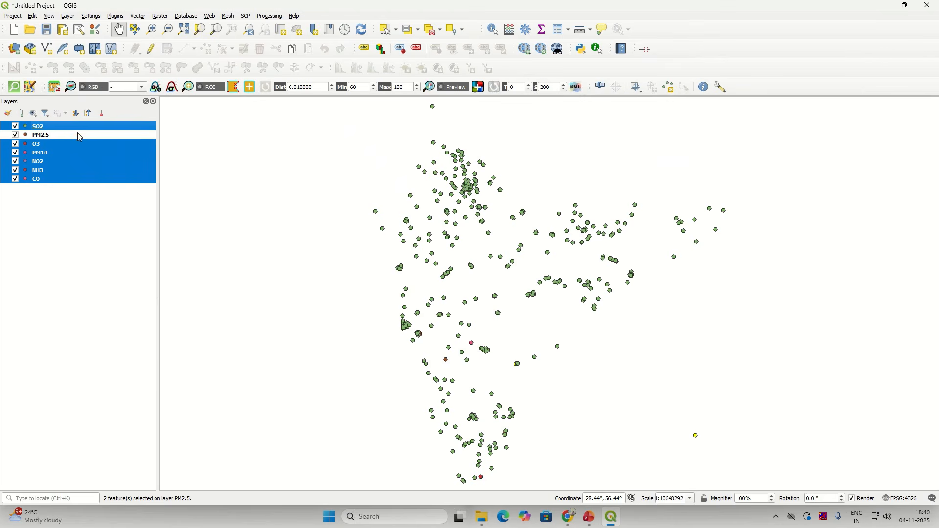
pyautogui.rightClick(87, 163)
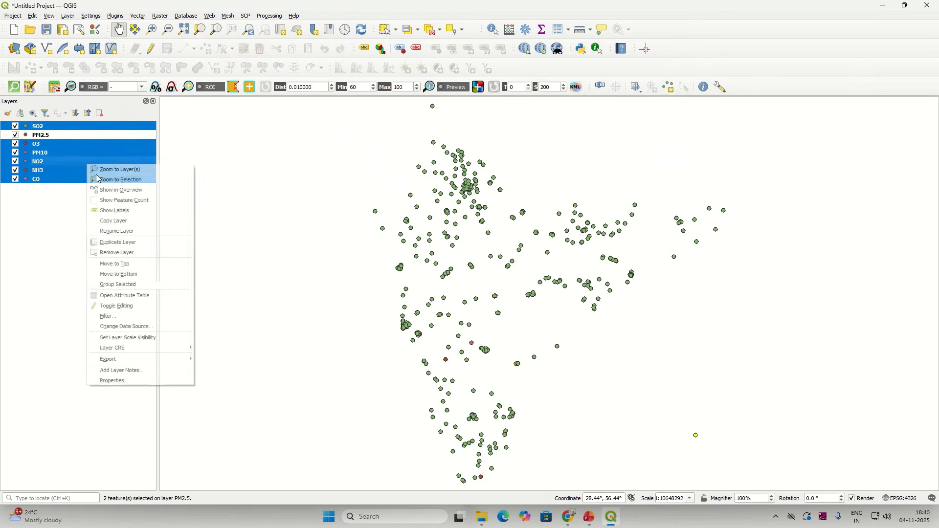
pyautogui.click(141, 255)
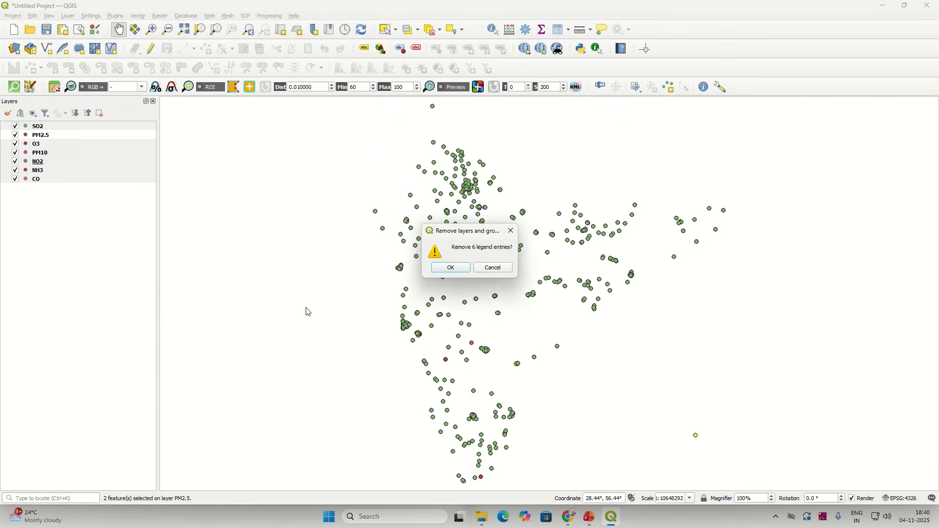
pyautogui.click(453, 269)
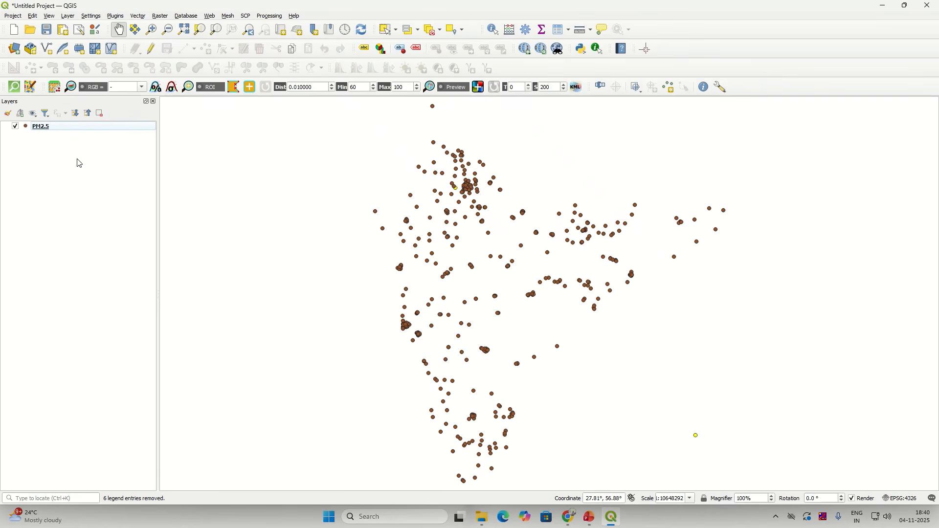
# Step: Show the PM2.5 layer's feature count and open its attribute table
pyautogui.rightClick(62, 126)
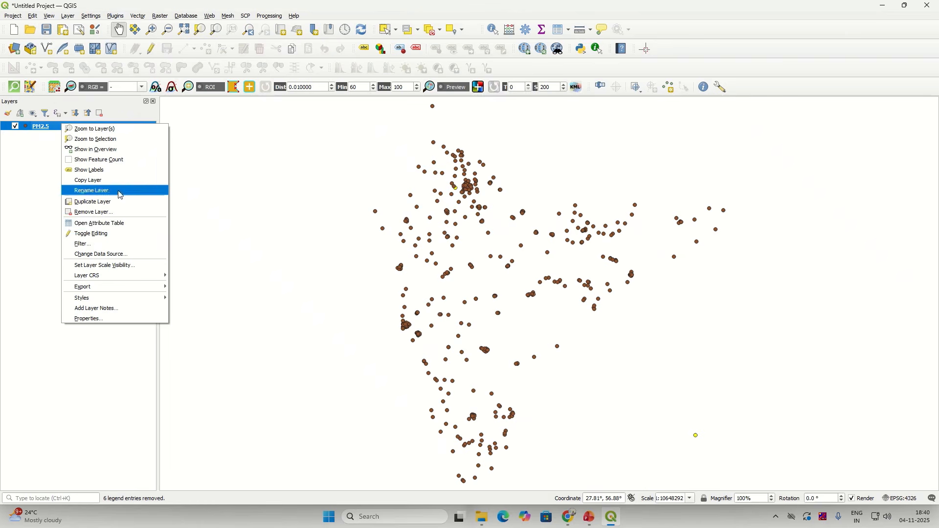
pyautogui.click(128, 161)
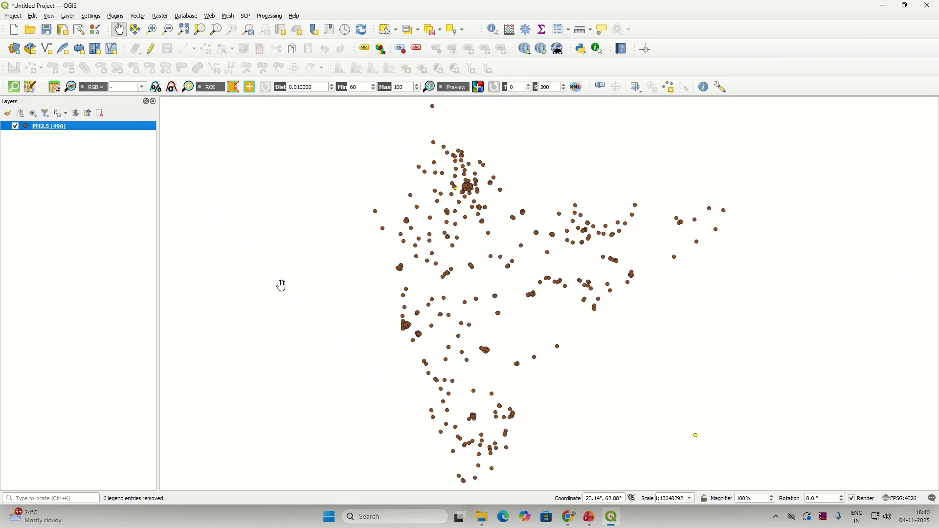
pyautogui.rightClick(86, 132)
pyautogui.click(131, 230)
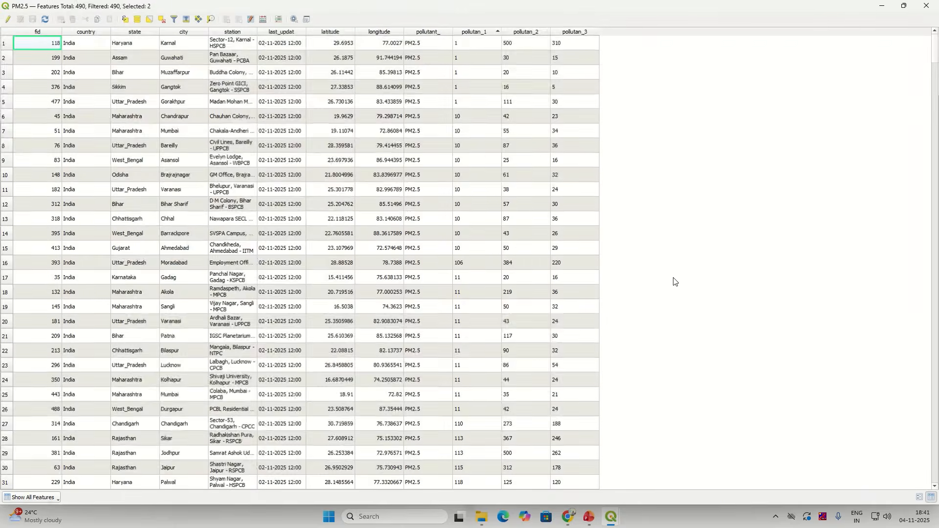
# Step: Sort the table by pollutan_1 so NA rows come first, and select the last NA row, fid 476
pyautogui.click(482, 32)
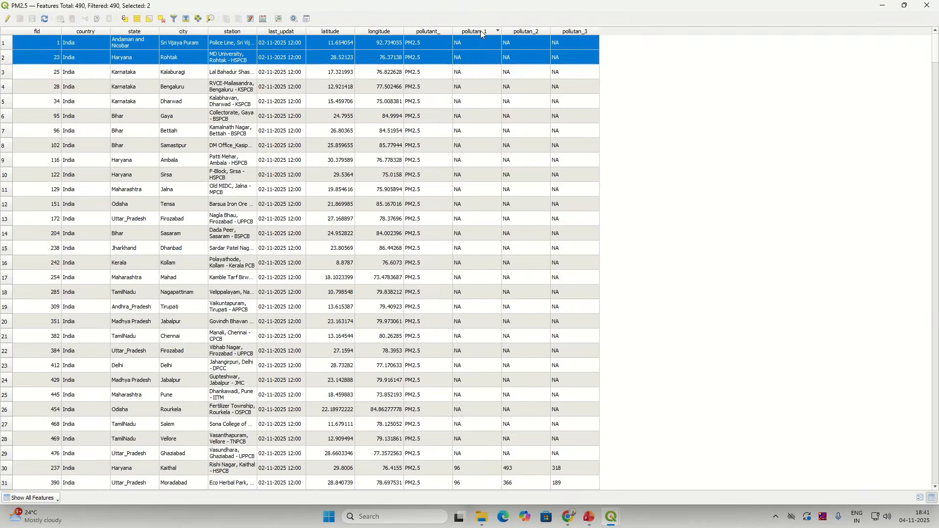
pyautogui.click(482, 33)
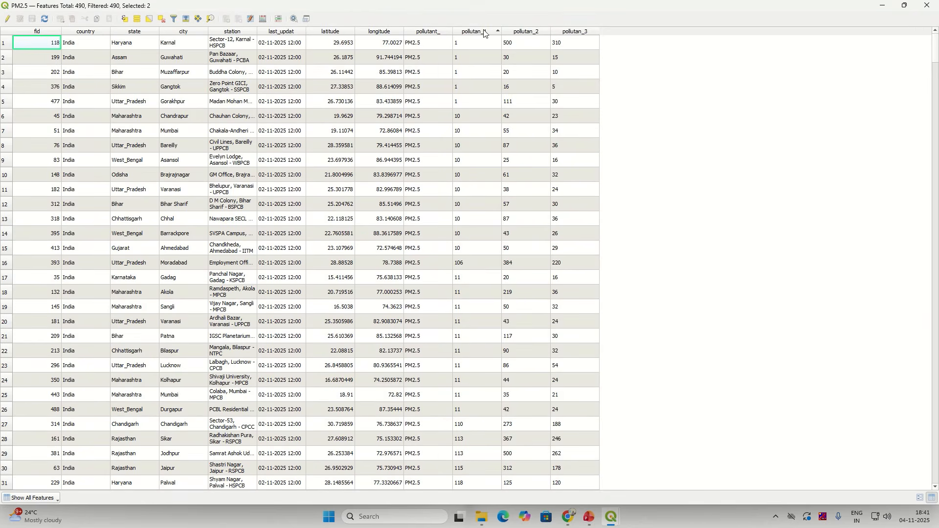
pyautogui.click(484, 32)
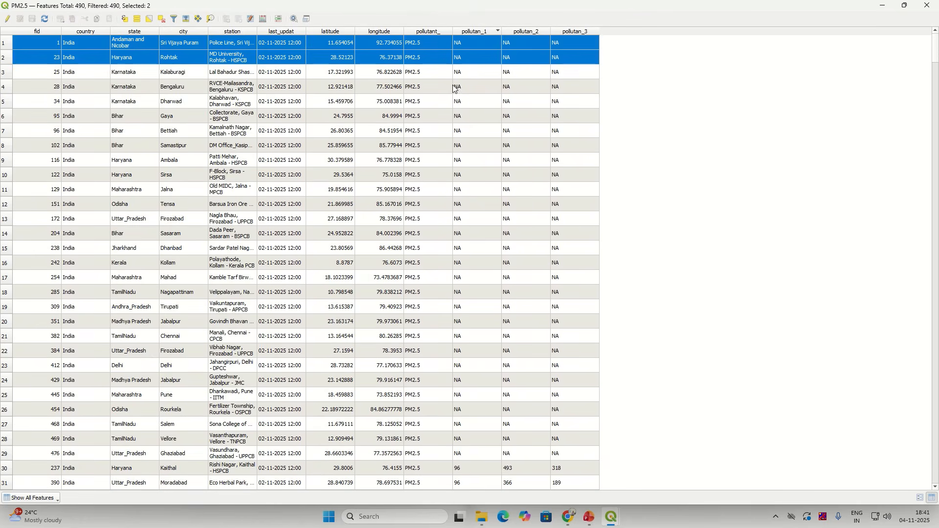
pyautogui.scroll(-6, 455, 137)
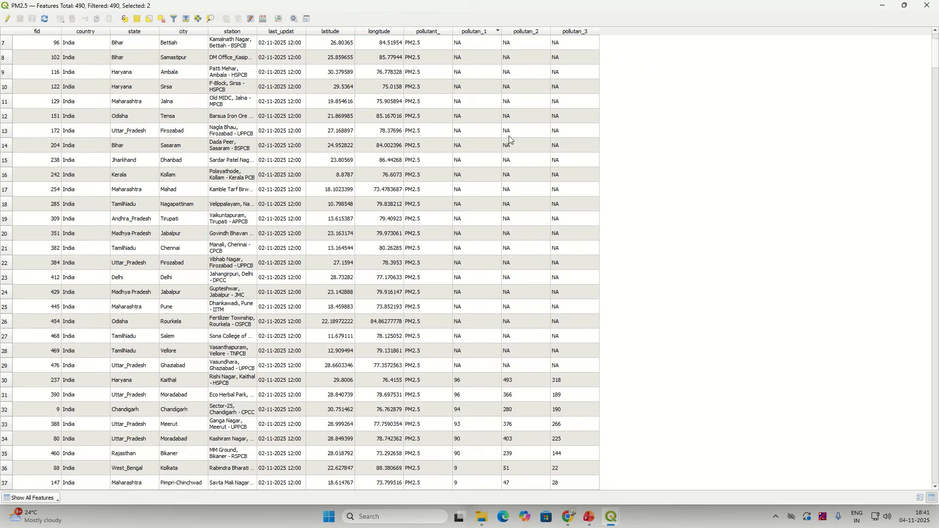
pyautogui.scroll(2, 463, 207)
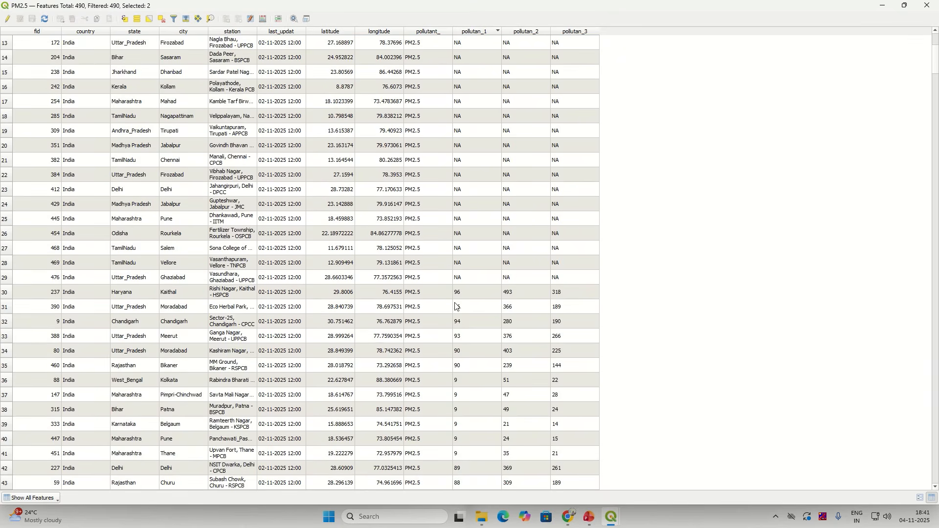
pyautogui.click(6, 279)
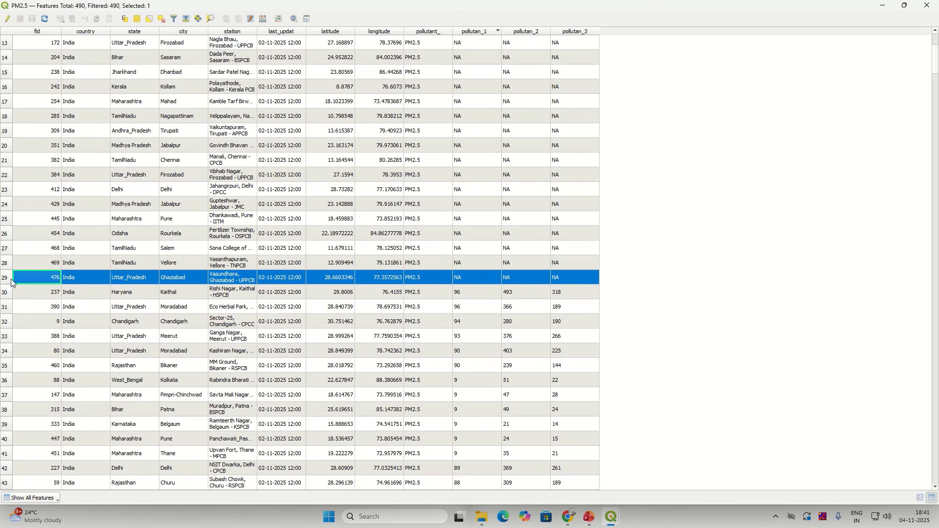
# Step: Select attribute-table rows 1 through 29, covering every NA station
pyautogui.scroll(4, 562, 261)
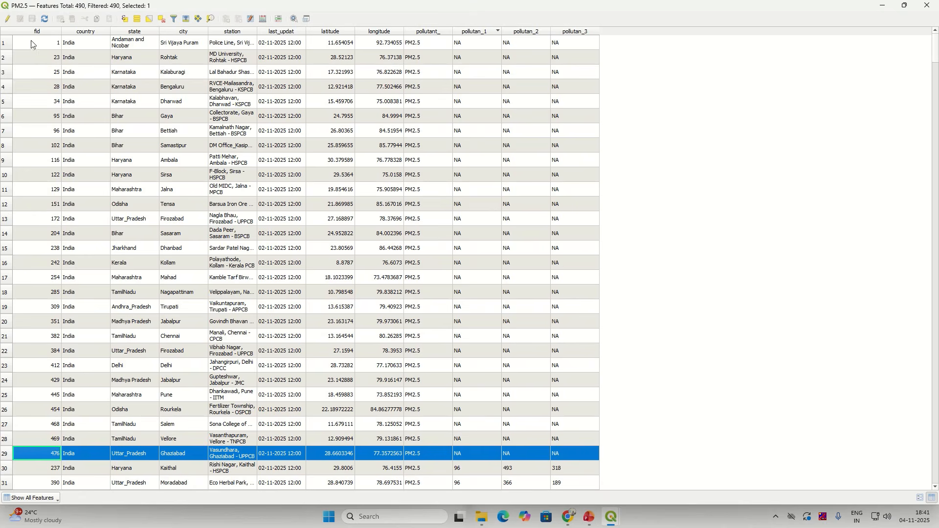
pyautogui.click(6, 43)
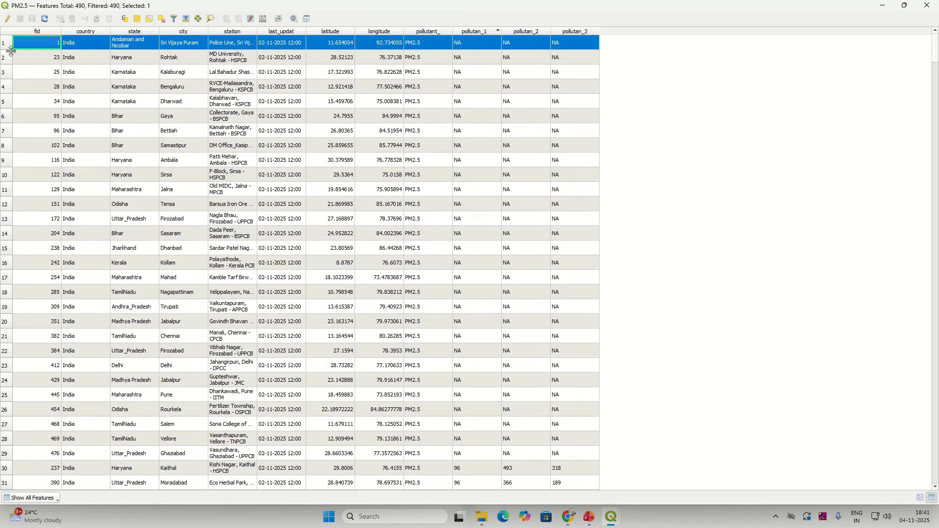
pyautogui.keyDown('ctrl'); pyautogui.click(6, 58); pyautogui.keyUp('ctrl')
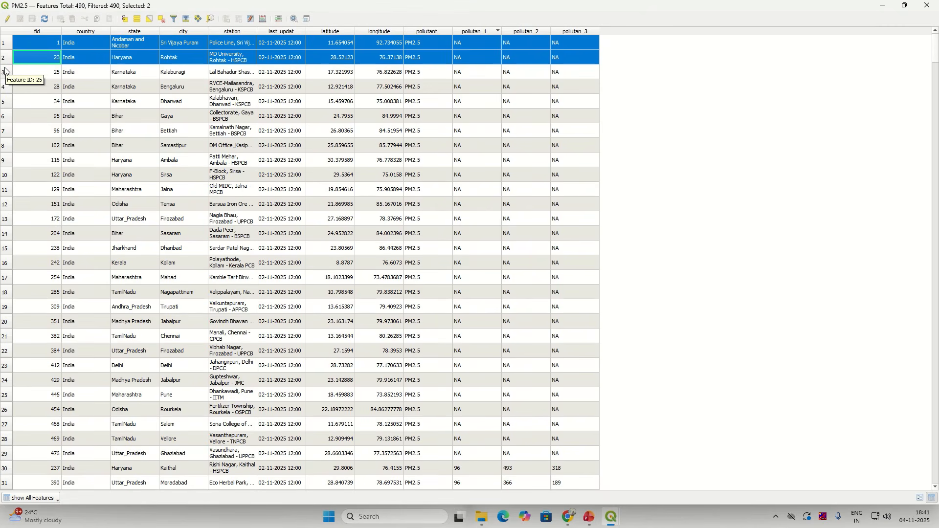
pyautogui.click(8, 45)
pyautogui.scroll(-2, 51, 353)
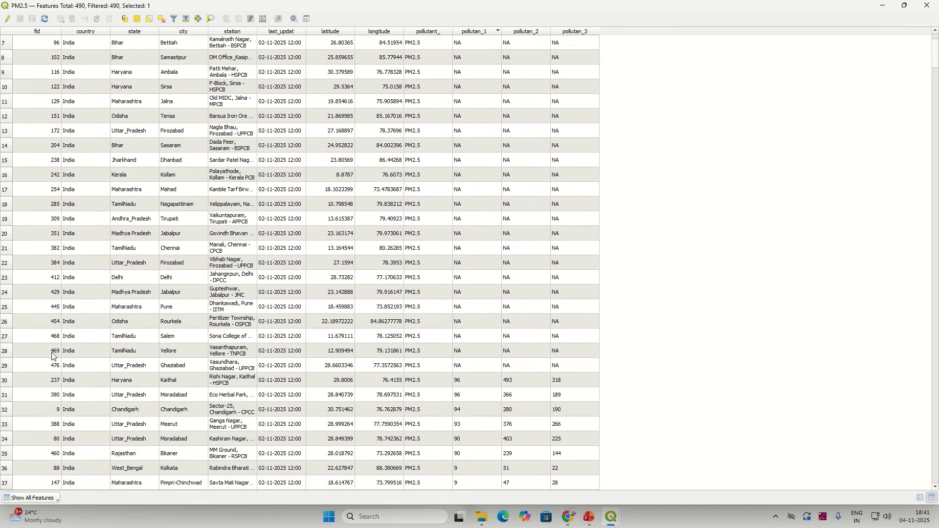
pyautogui.scroll(-1, 53, 355)
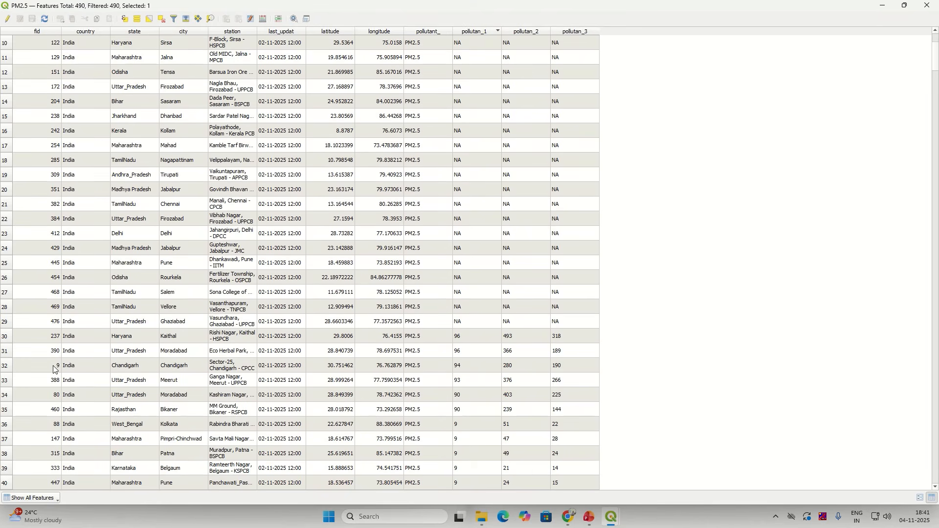
pyautogui.keyDown('shift'); pyautogui.click(6, 327); pyautogui.keyUp('shift')
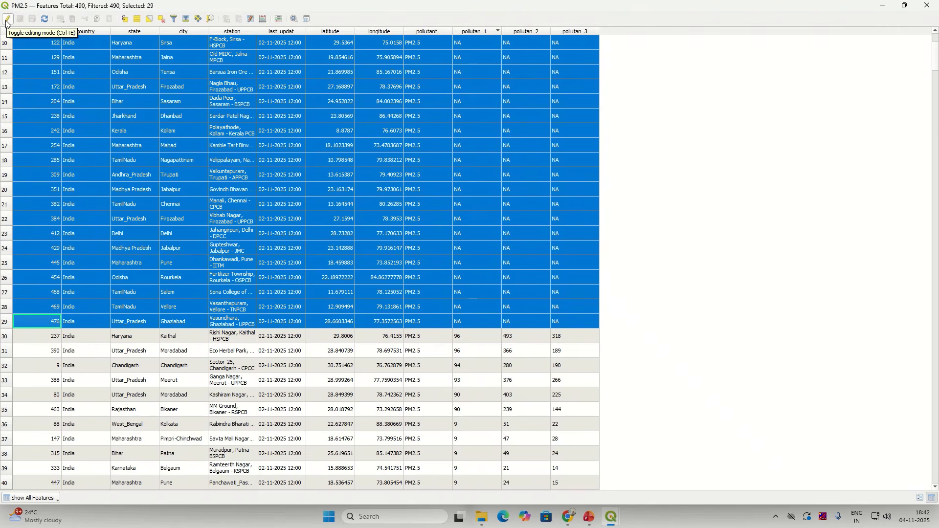
# Step: Turn on editing for PM2.5 and delete the 29 selected NA stations
pyautogui.click(884, 5)
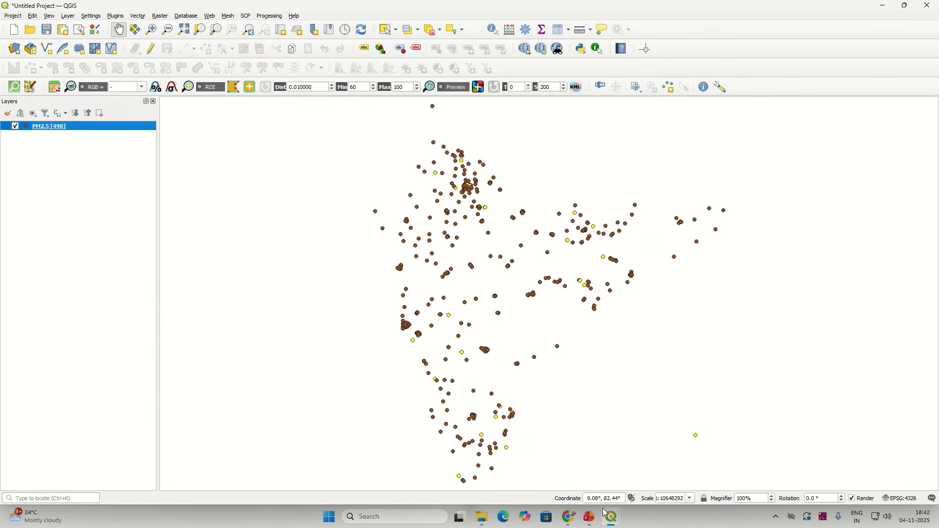
pyautogui.moveTo(612, 518)
pyautogui.click(636, 476)
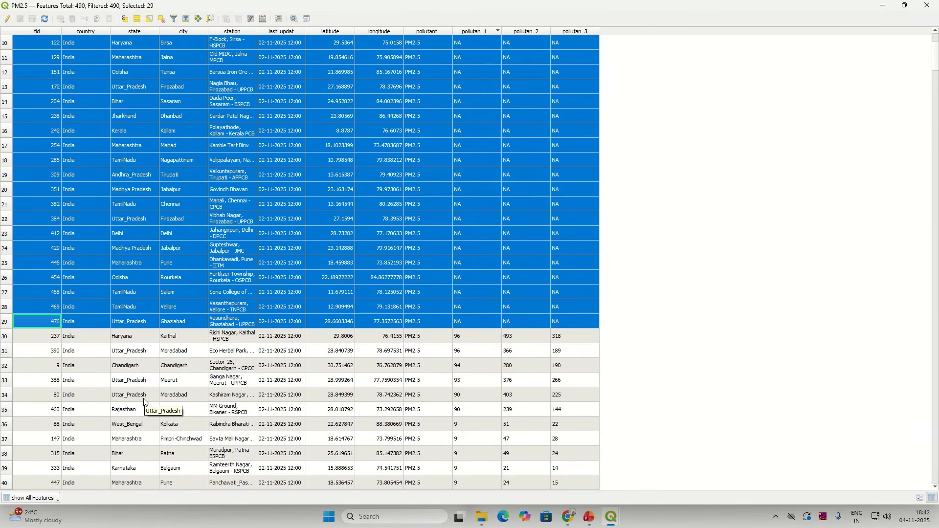
pyautogui.hotkey('ctrl', 'e')
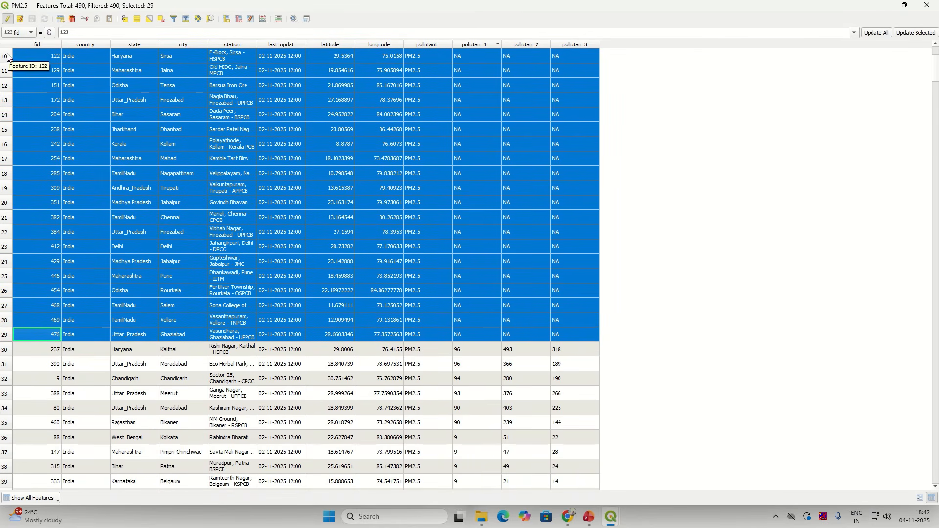
pyautogui.click(74, 22)
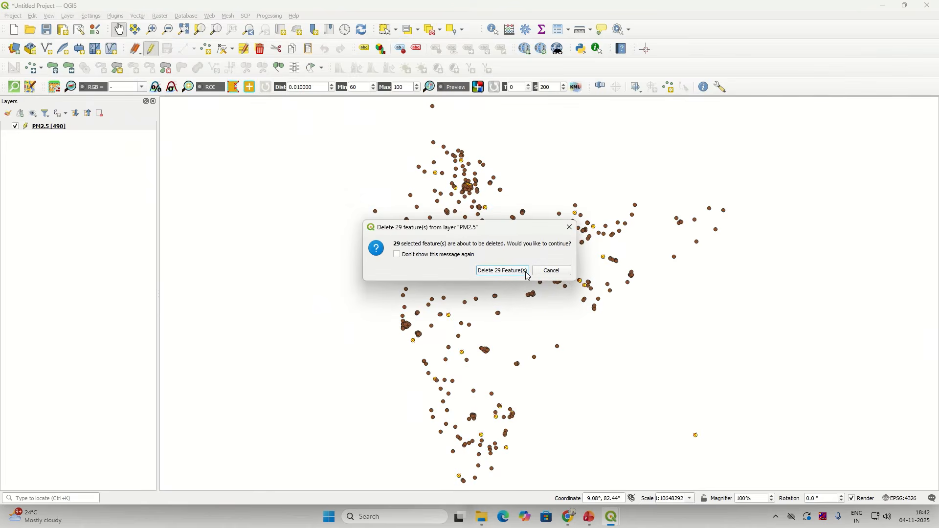
pyautogui.click(503, 271)
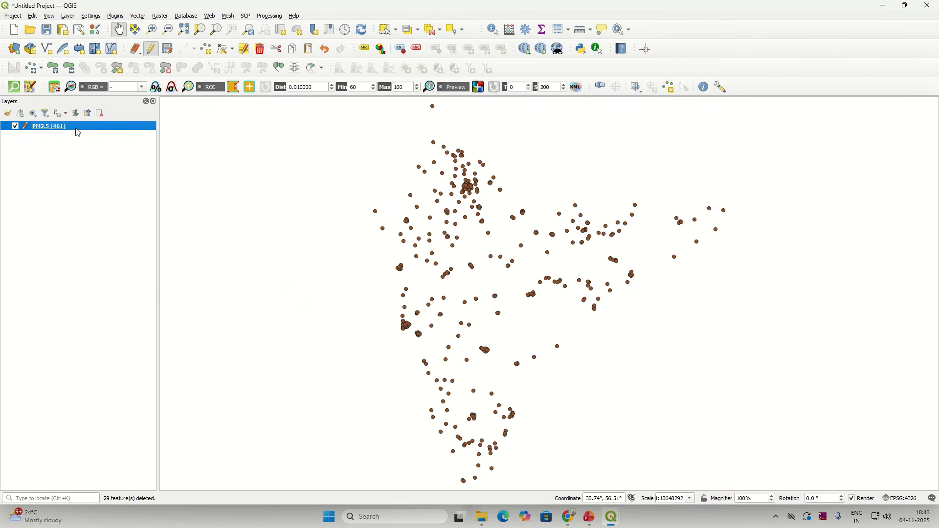
pyautogui.moveTo(619, 521)
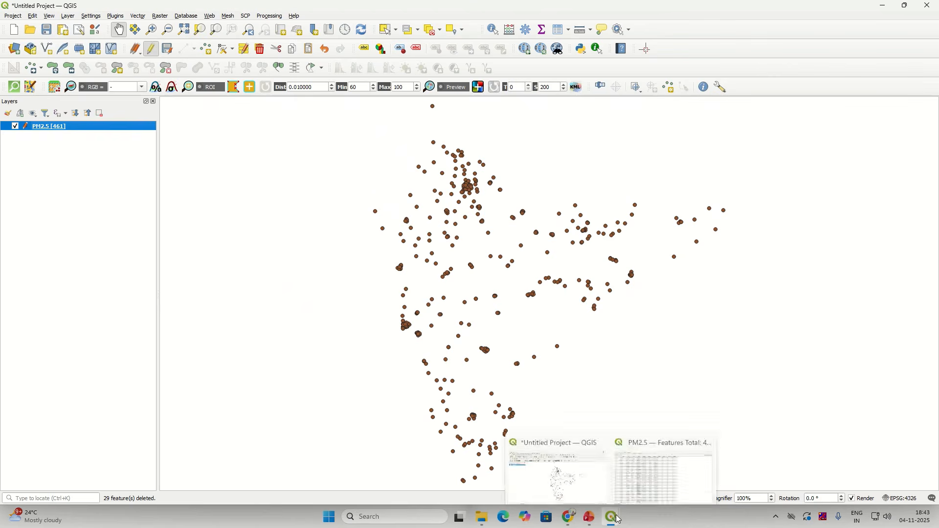
pyautogui.click(638, 474)
pyautogui.scroll(1, 333, 347)
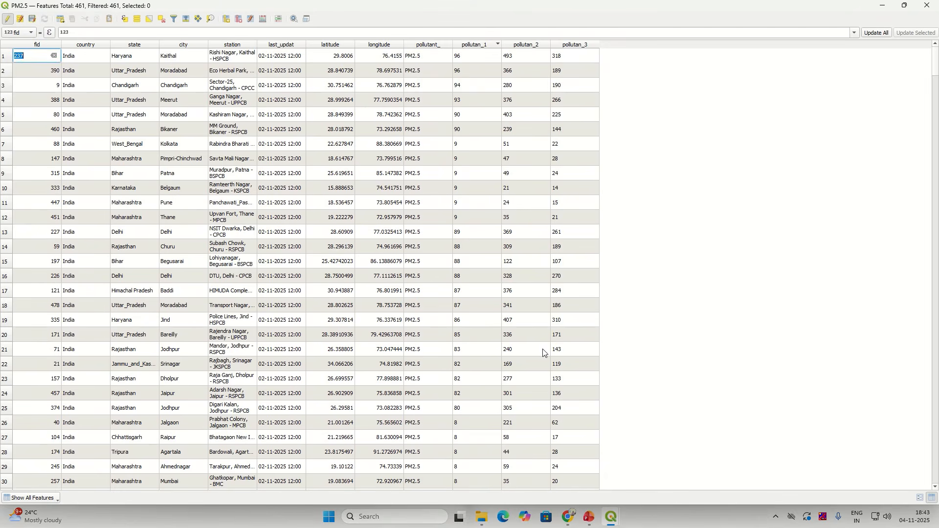
# Step: Stop editing, save the deletions to PM2.5, and close the attribute table
pyautogui.click(8, 22)
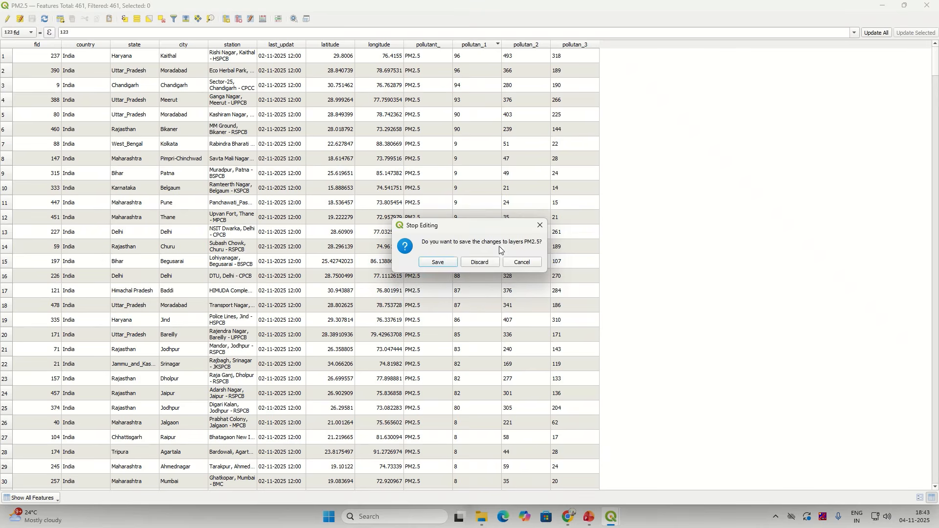
pyautogui.click(439, 262)
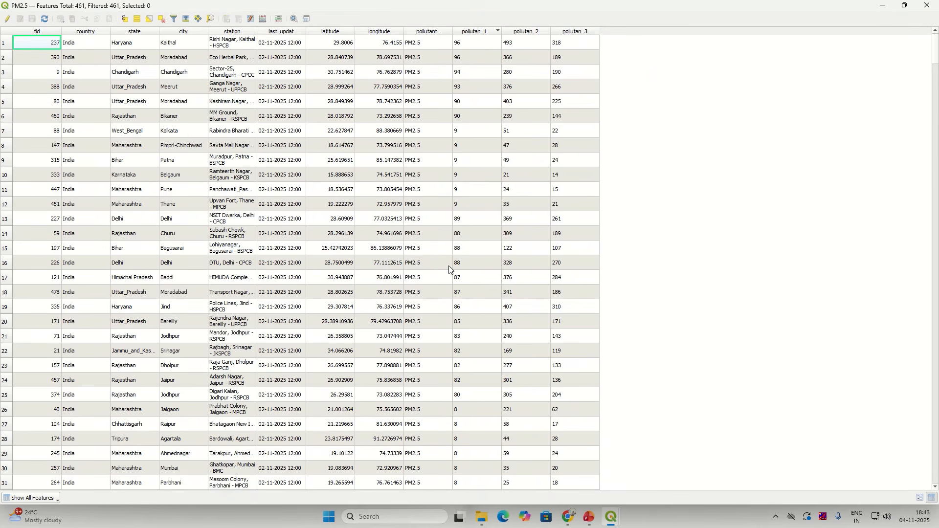
pyautogui.click(928, 5)
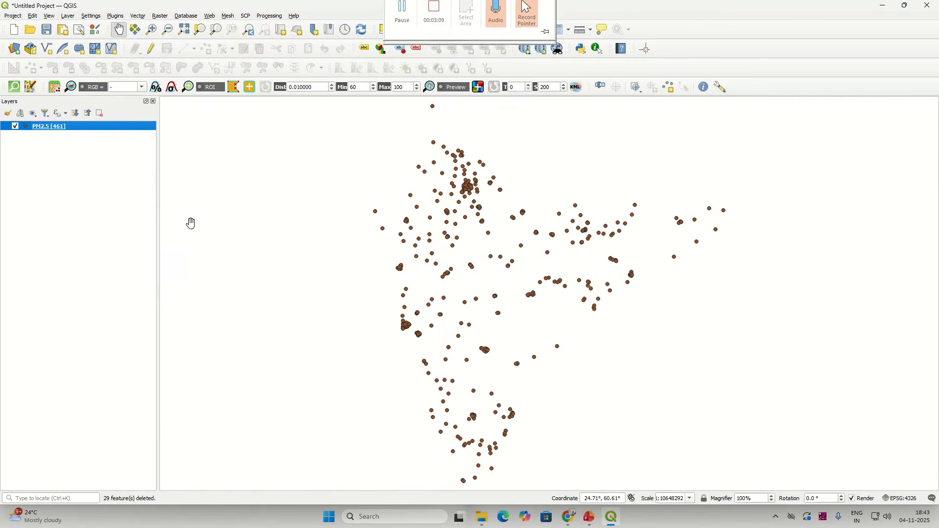
# Step: Refresh the PM2.5 feature count so it shows 461 beside the layer name
pyautogui.rightClick(89, 126)
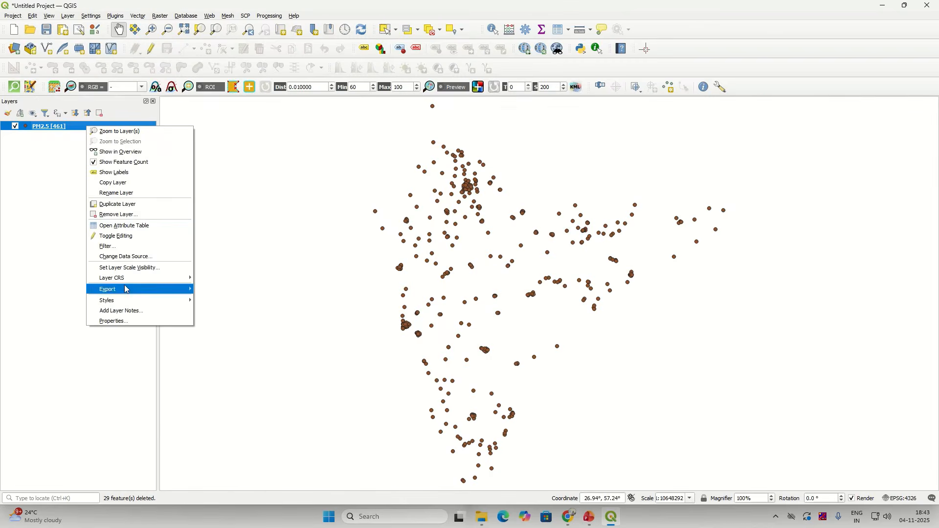
pyautogui.click(137, 164)
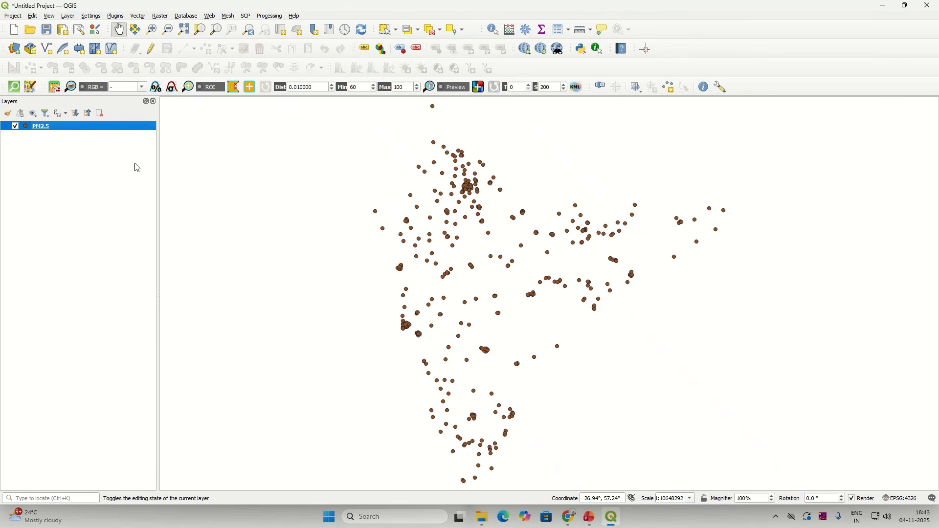
pyautogui.rightClick(143, 124)
pyautogui.click(164, 163)
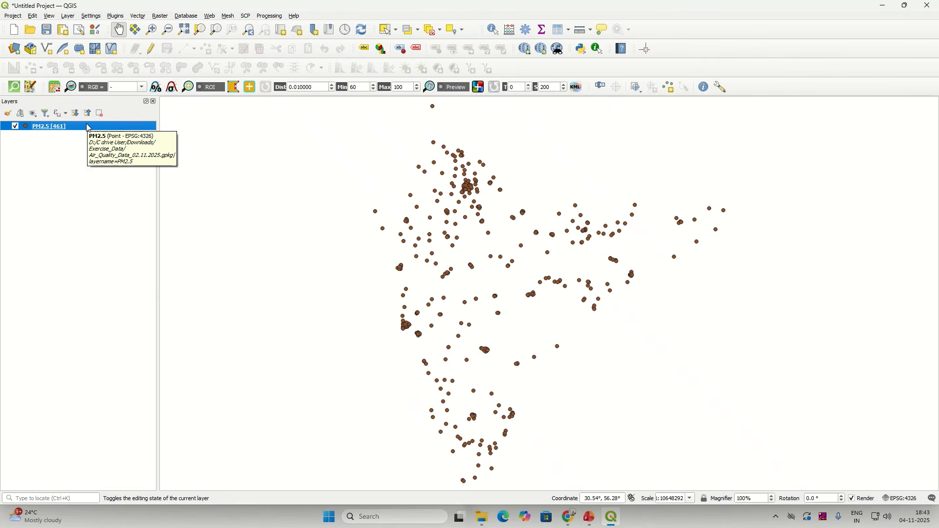
pyautogui.rightClick(88, 128)
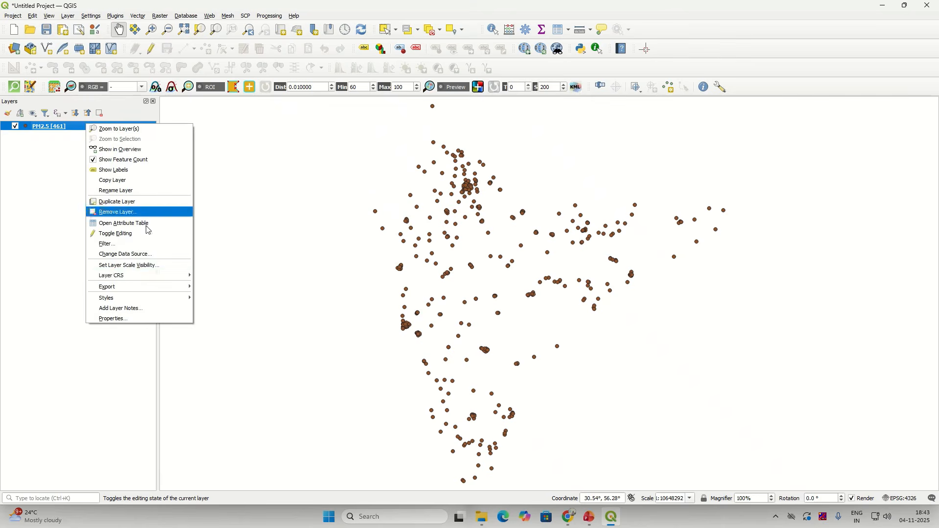
pyautogui.click(151, 320)
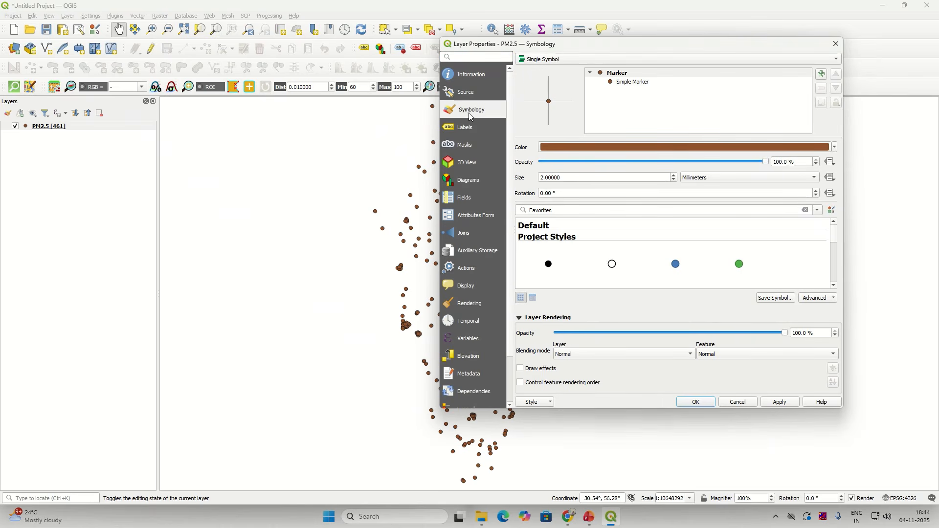
pyautogui.click(468, 129)
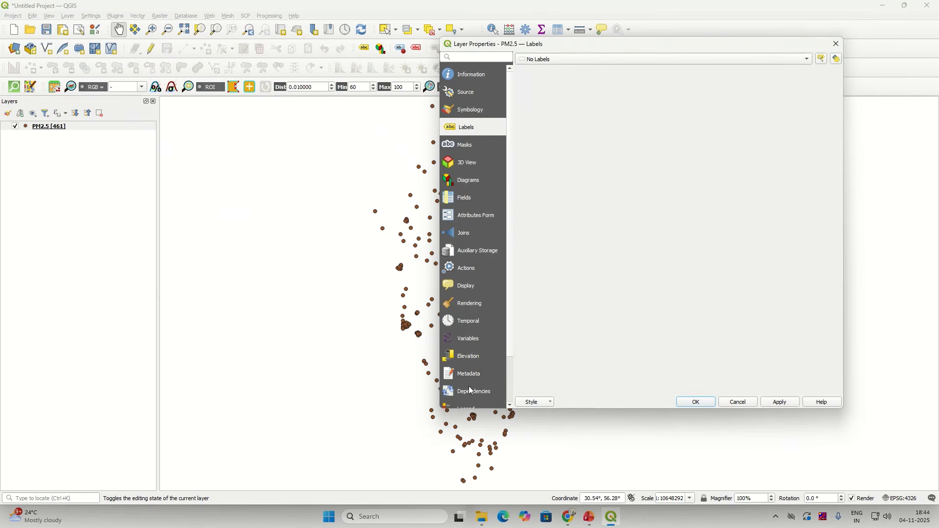
pyautogui.click(484, 113)
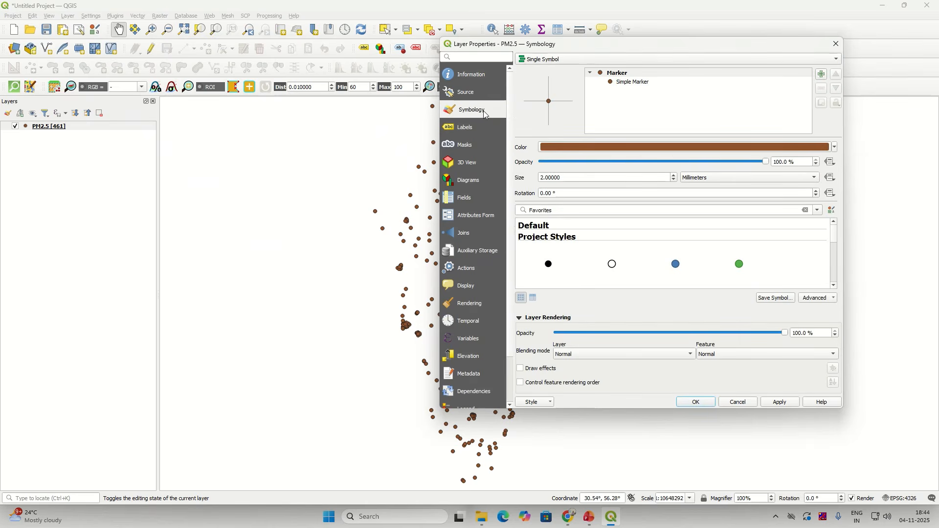
pyautogui.click(550, 60)
pyautogui.click(564, 78)
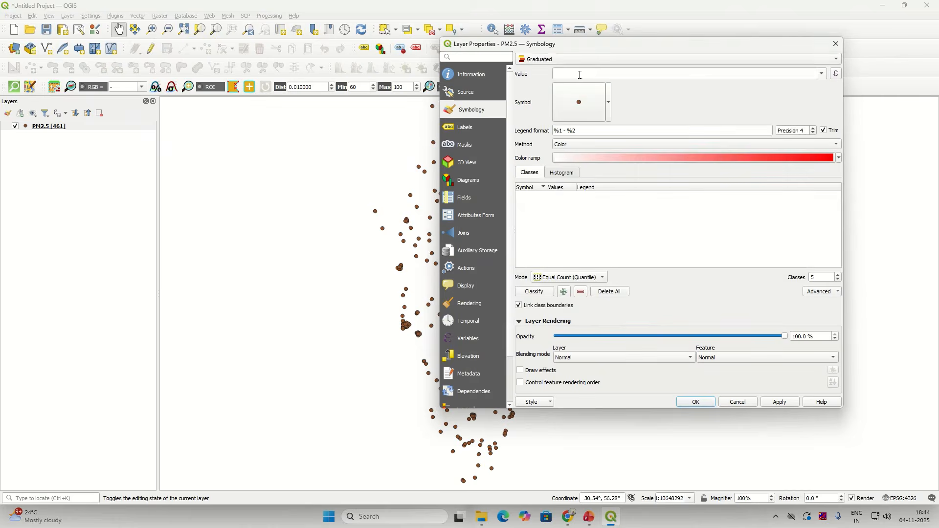
pyautogui.click(823, 75)
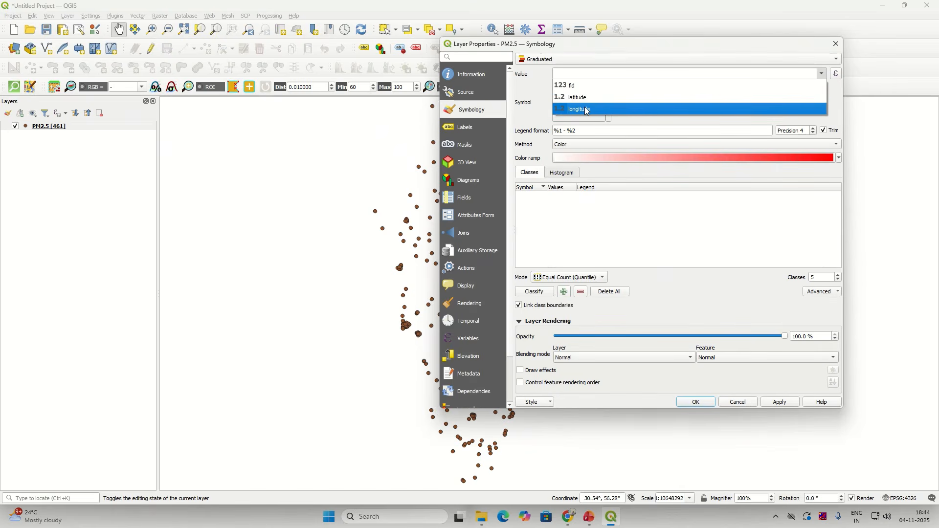
pyautogui.click(543, 59)
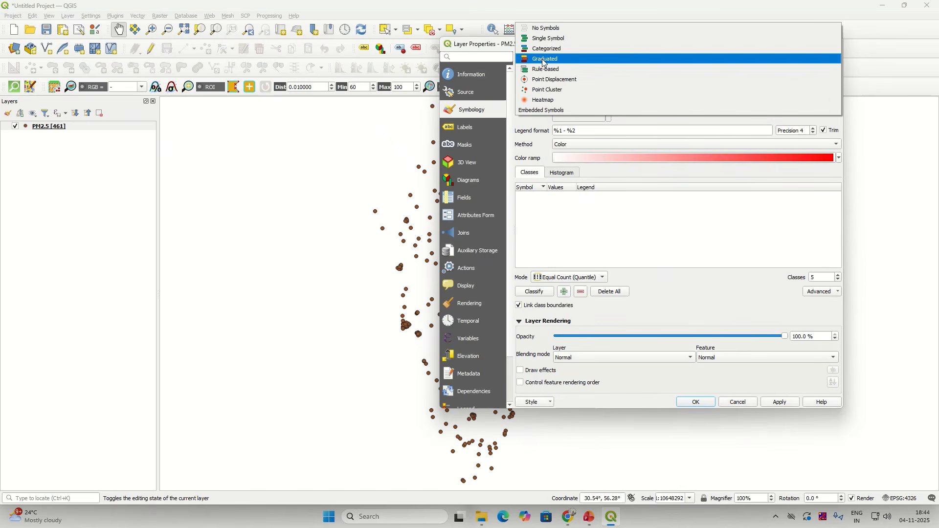
pyautogui.click(502, 114)
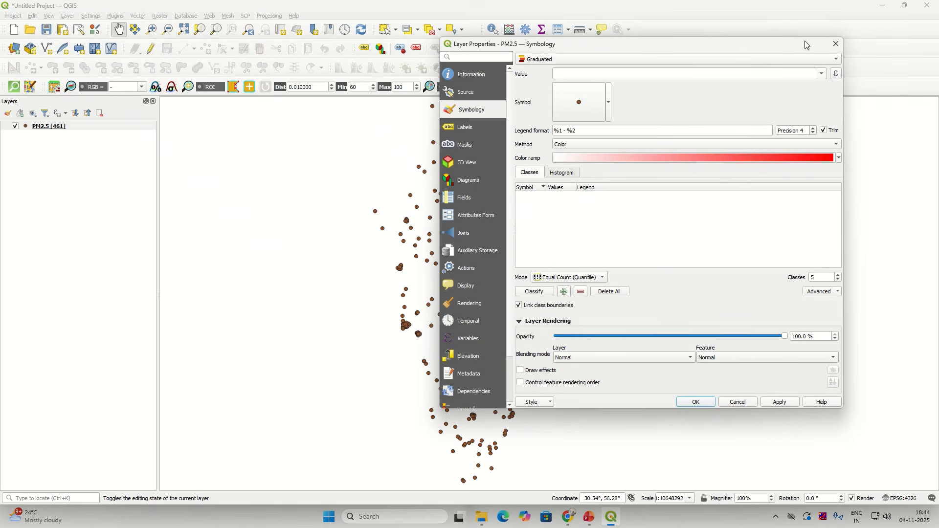
# Step: Change the PM2.5 layer's symbology from Single Symbol to Graduated and apply it
pyautogui.rightClick(67, 128)
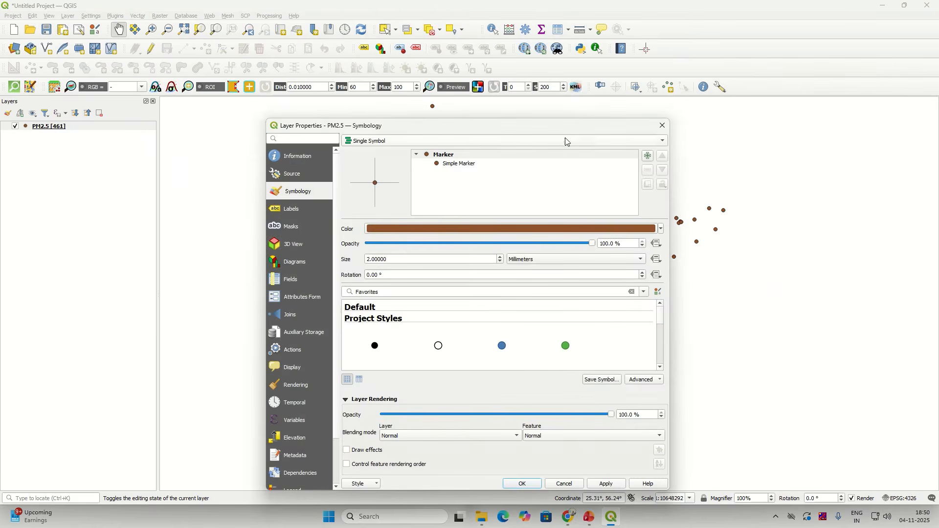
pyautogui.moveTo(565, 131); pyautogui.dragTo(582, 96)
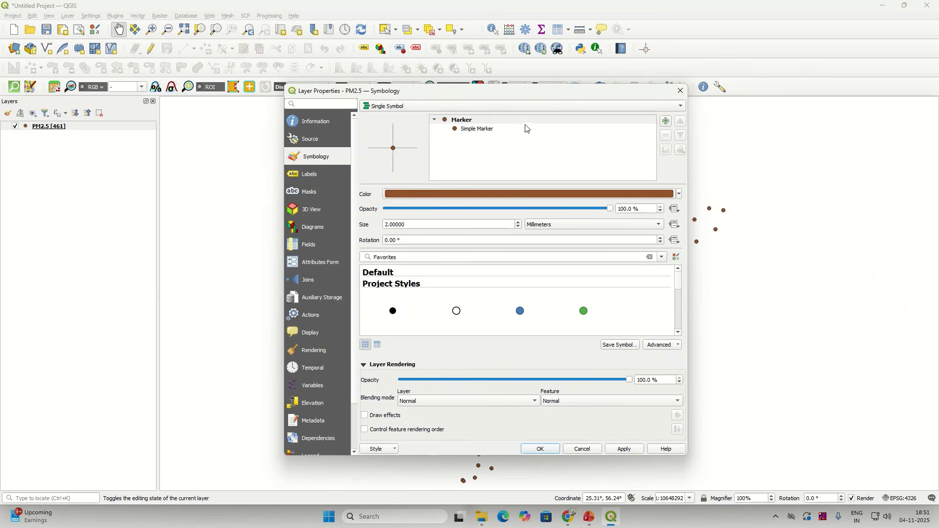
pyautogui.click(530, 107)
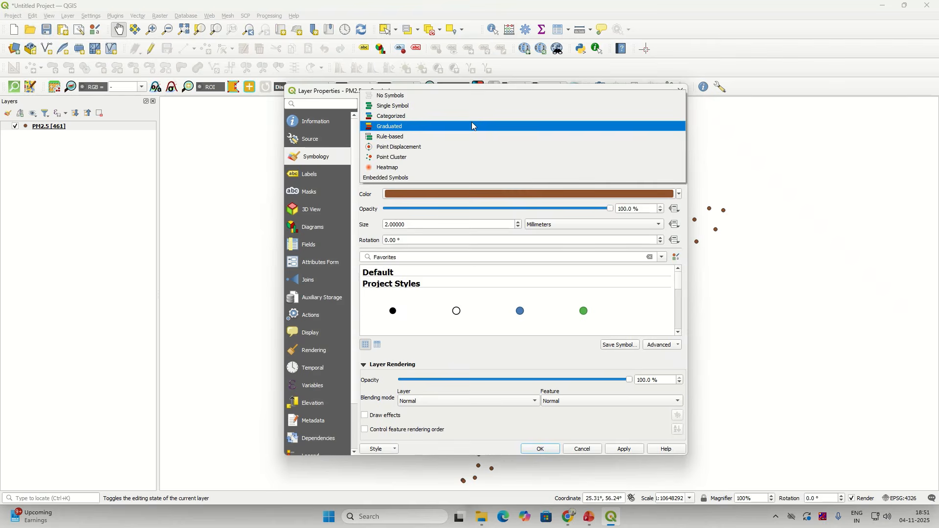
pyautogui.click(472, 127)
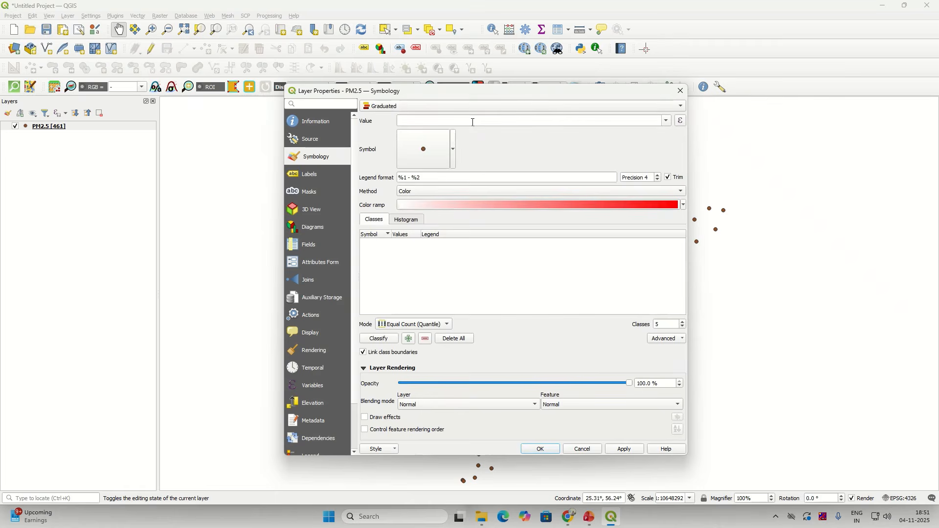
pyautogui.click(667, 123)
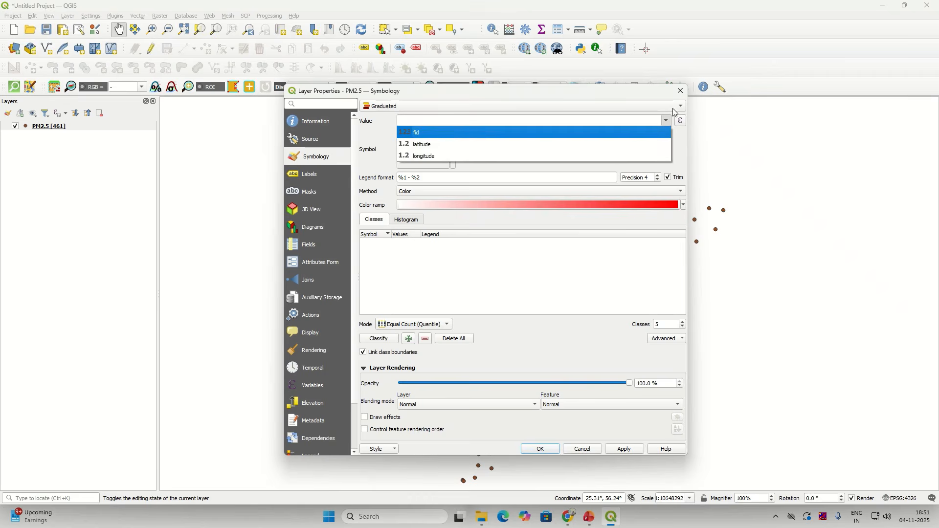
pyautogui.click(541, 449)
# Step: Check the PM2.5 layer's attribute table, then close it
pyautogui.rightClick(55, 127)
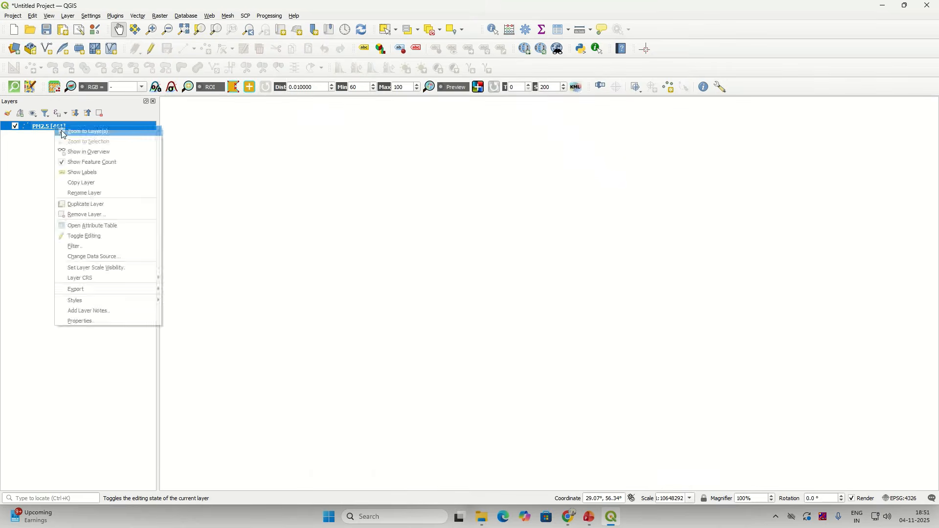
pyautogui.click(108, 226)
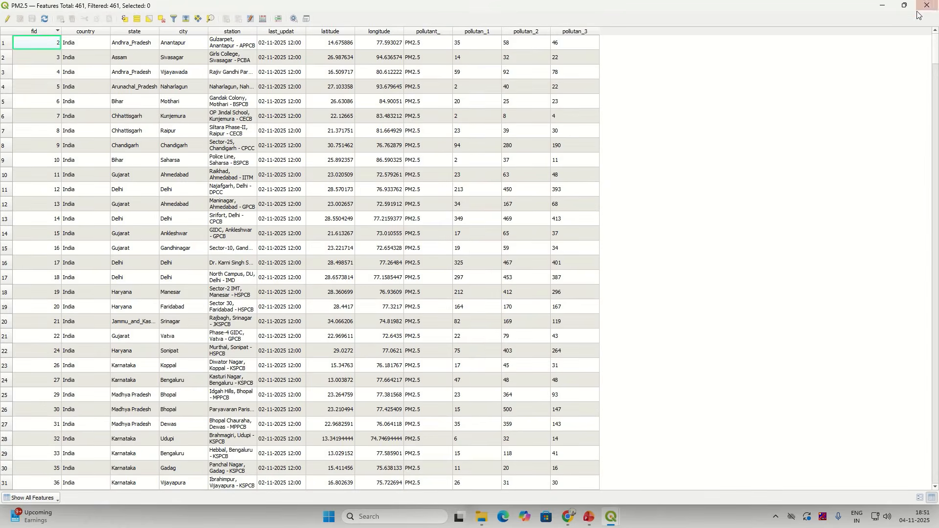
pyautogui.click(926, 6)
# Step: Switch the PM2.5 layer's symbology to Categorized and open the Value field list
pyautogui.rightClick(41, 128)
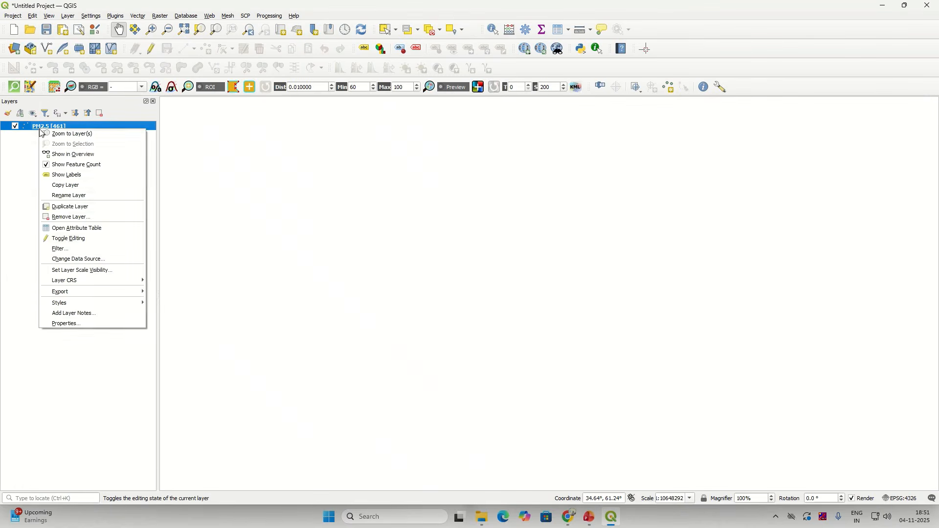
pyautogui.click(73, 324)
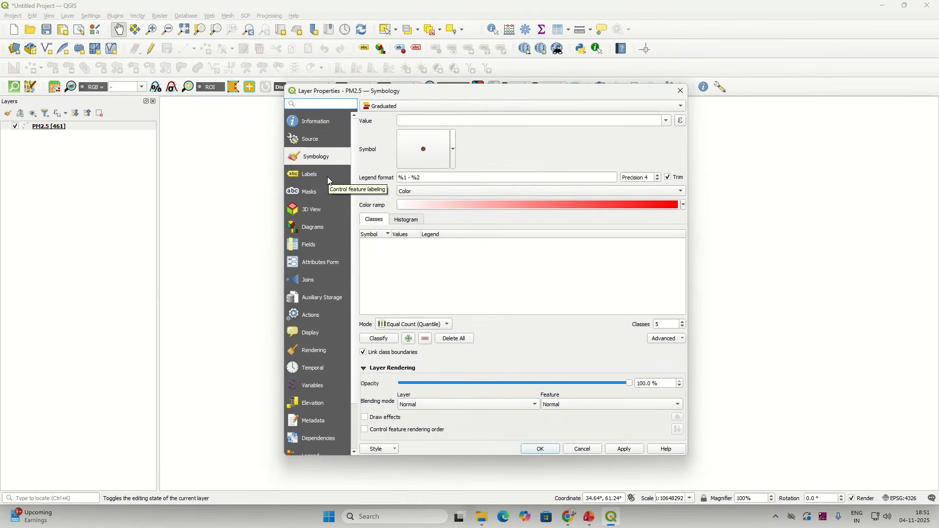
pyautogui.click(389, 109)
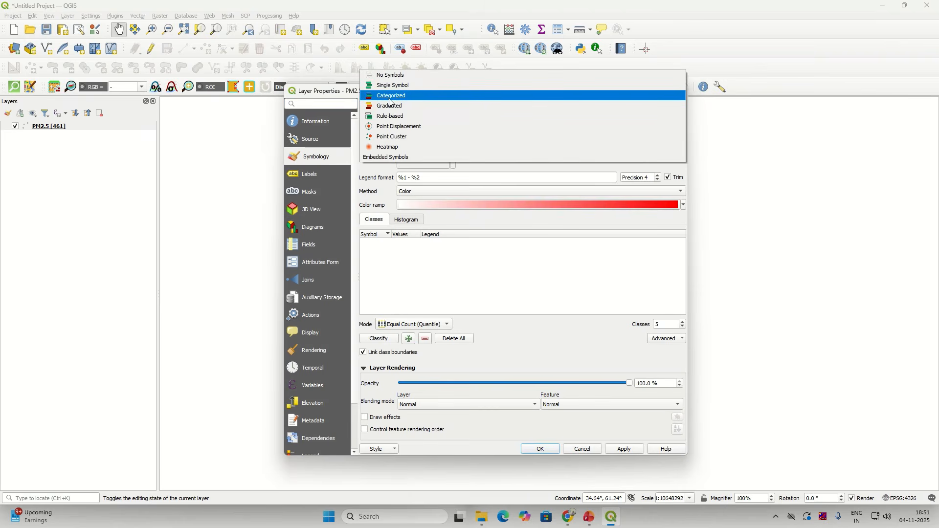
pyautogui.click(390, 96)
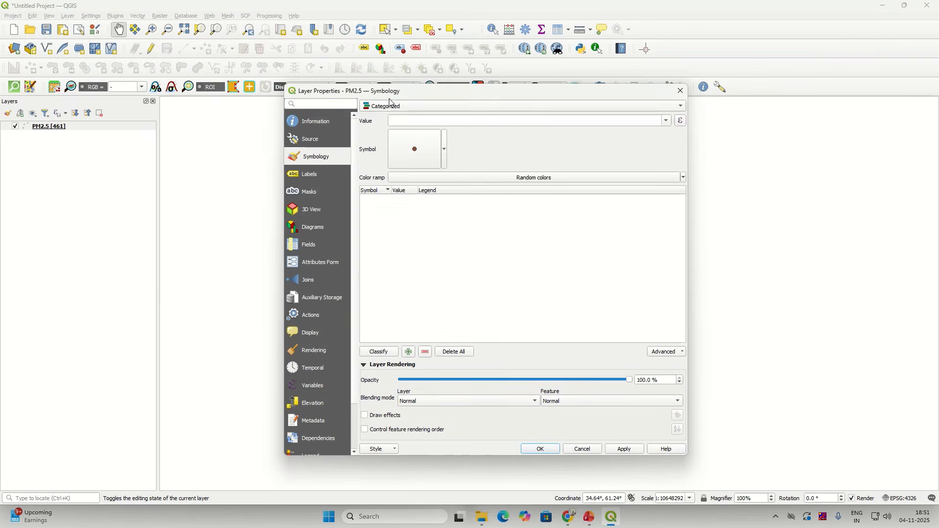
pyautogui.click(665, 124)
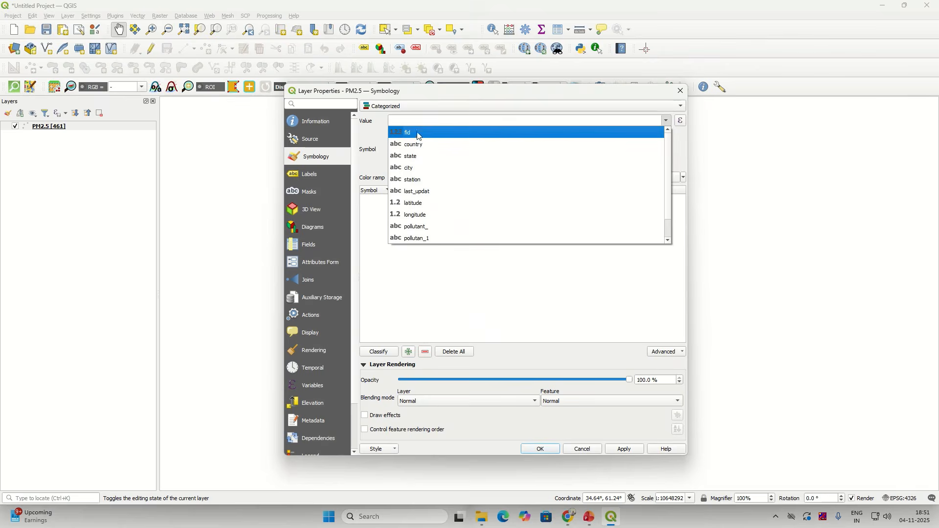
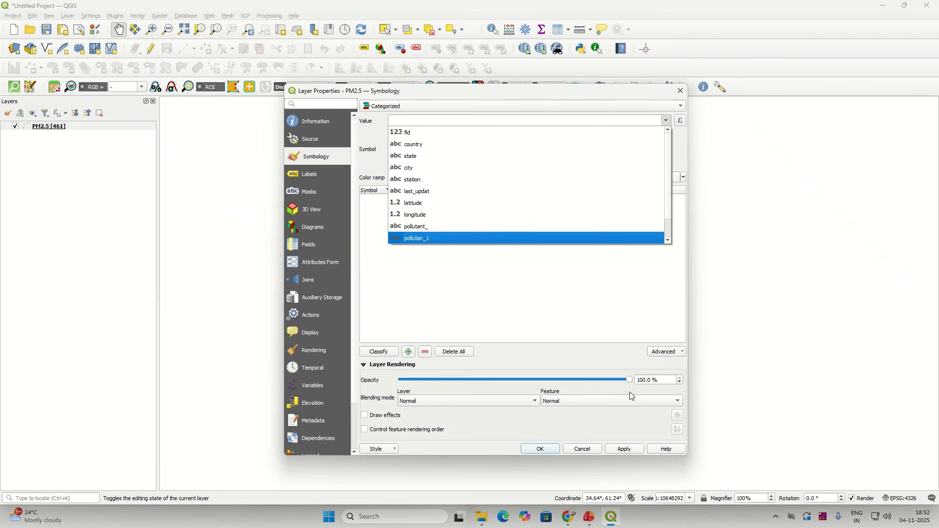
# Step: Cancel the PM2.5 Layer Properties dialog, discarding the Categorized symbology change
pyautogui.click(590, 452)
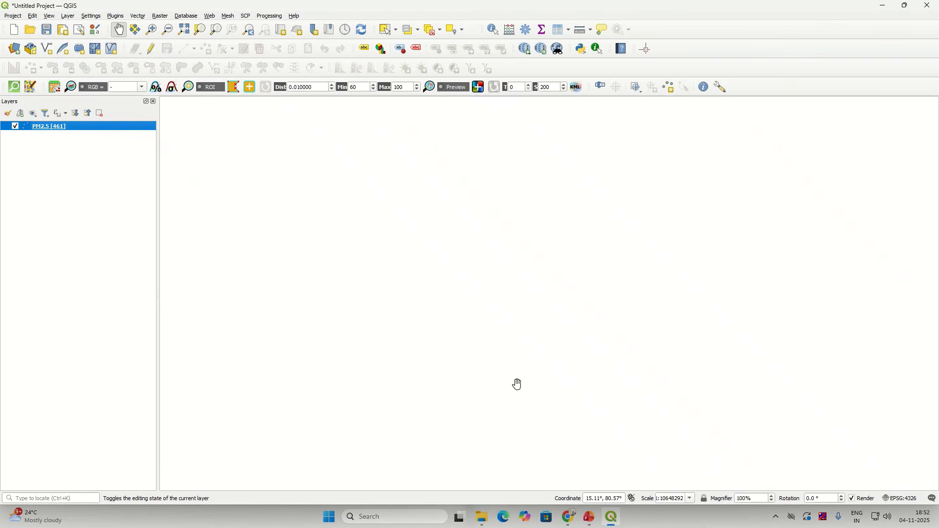
# Step: Open the PM2.5 attribute table sorted by pollutan_3 from highest to lowest
pyautogui.rightClick(103, 128)
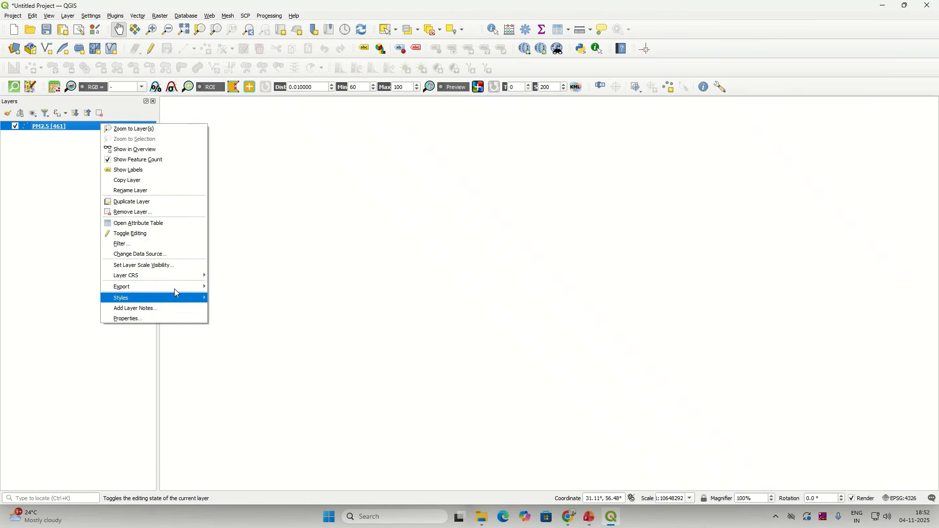
pyautogui.click(181, 224)
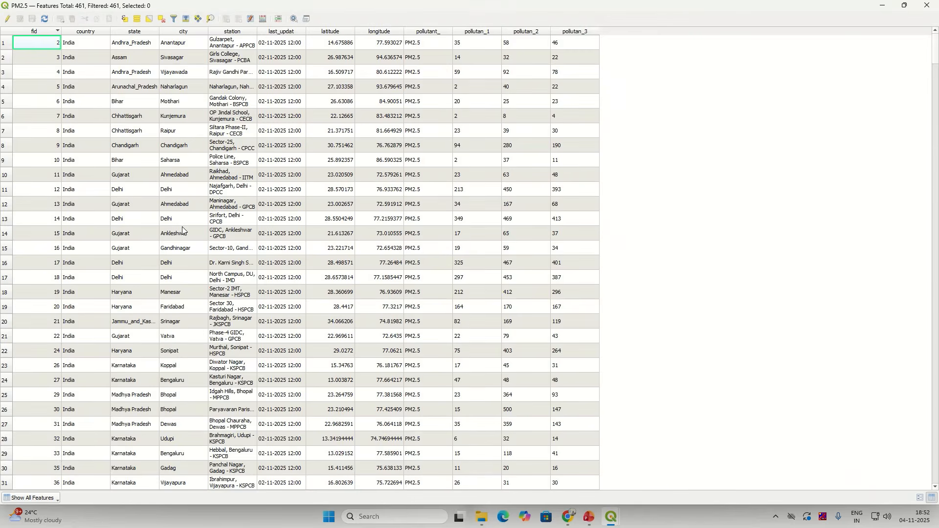
pyautogui.click(576, 32)
pyautogui.click(577, 34)
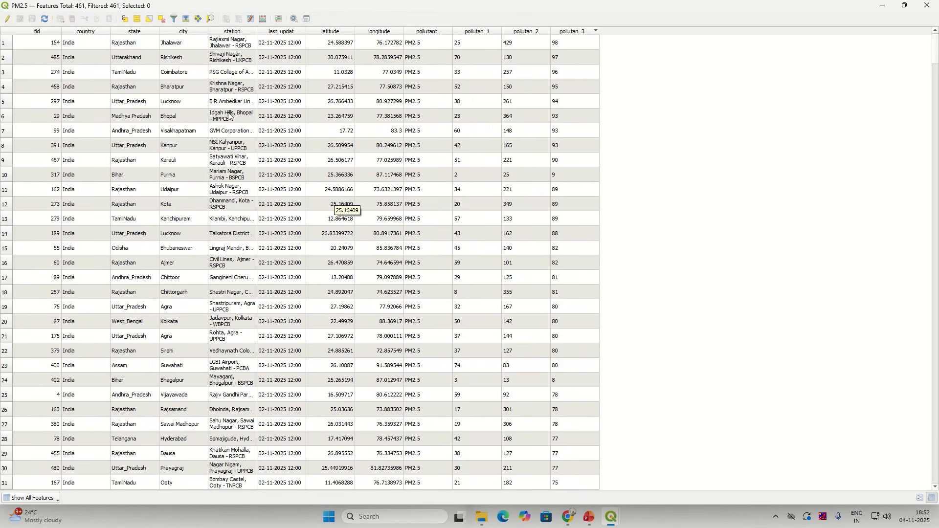
# Step: Turn on editing, delete the last_updat field, and start adding a new field
pyautogui.click(8, 19)
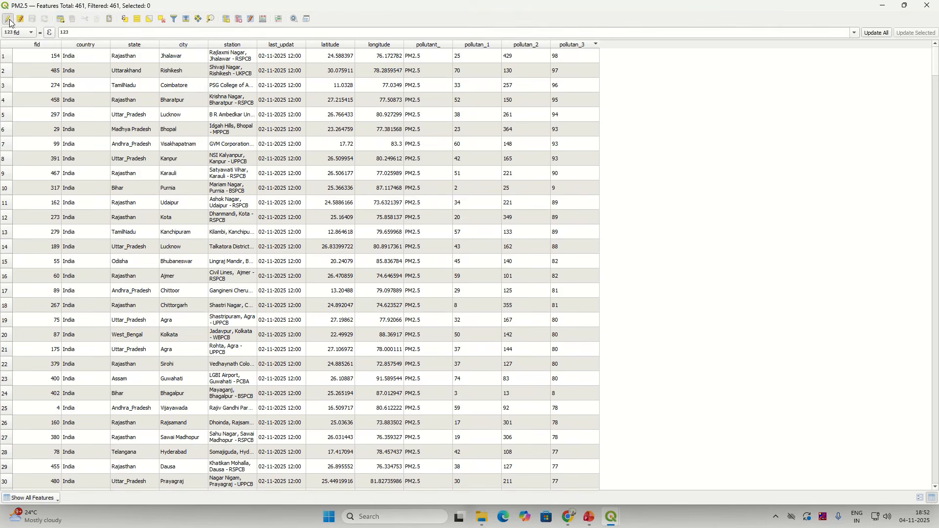
pyautogui.click(240, 19)
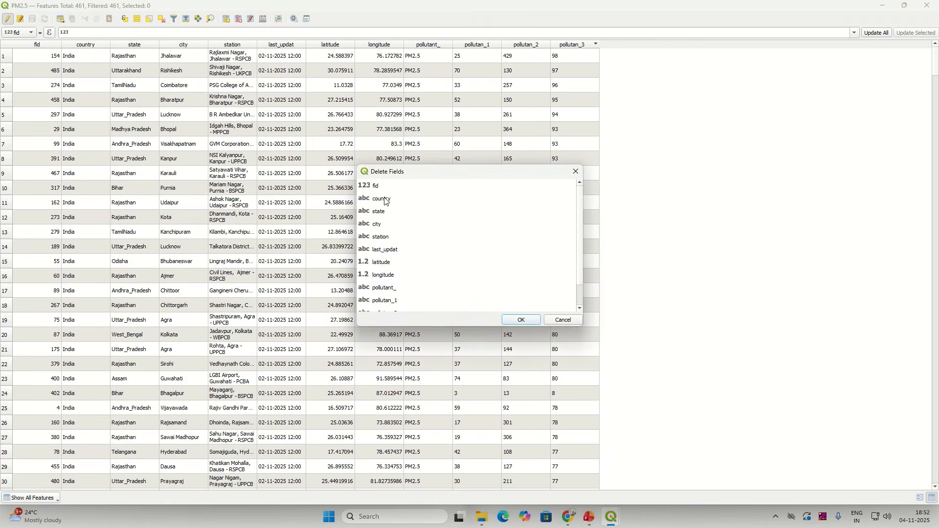
pyautogui.click(395, 253)
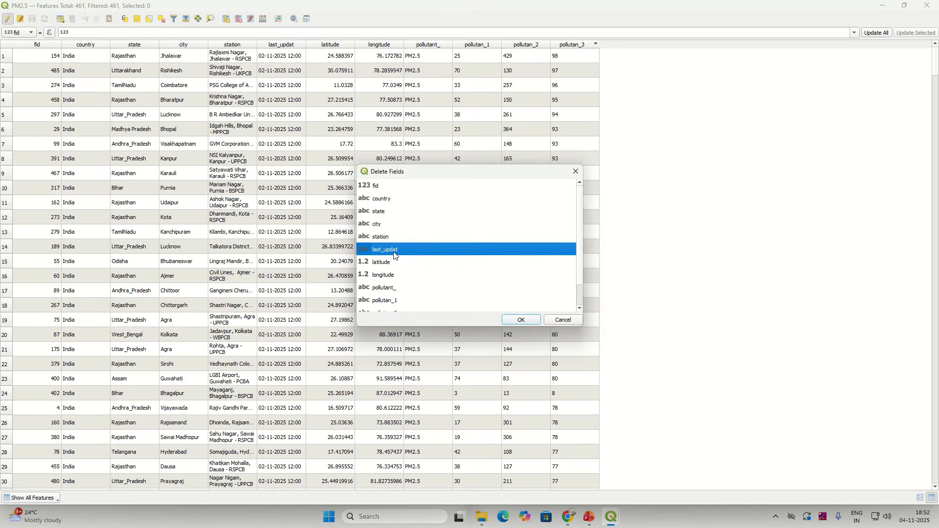
pyautogui.click(521, 321)
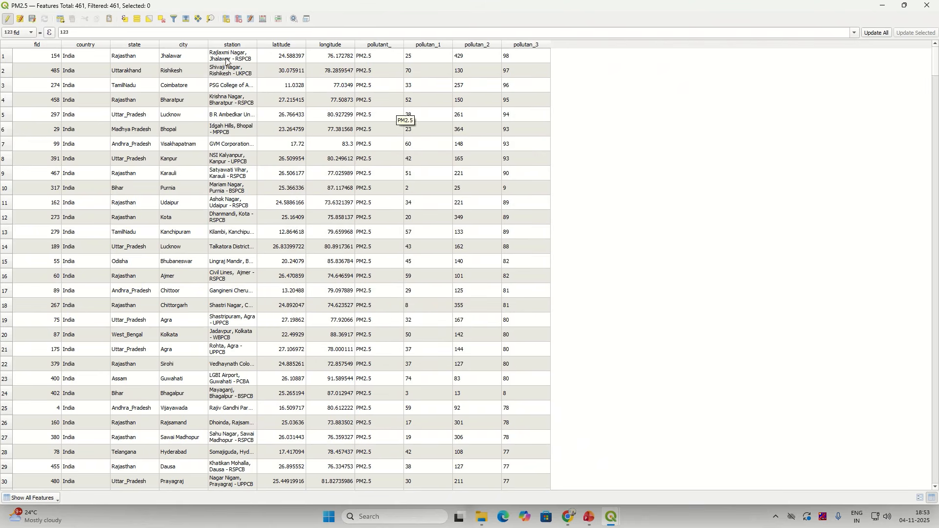
pyautogui.click(226, 21)
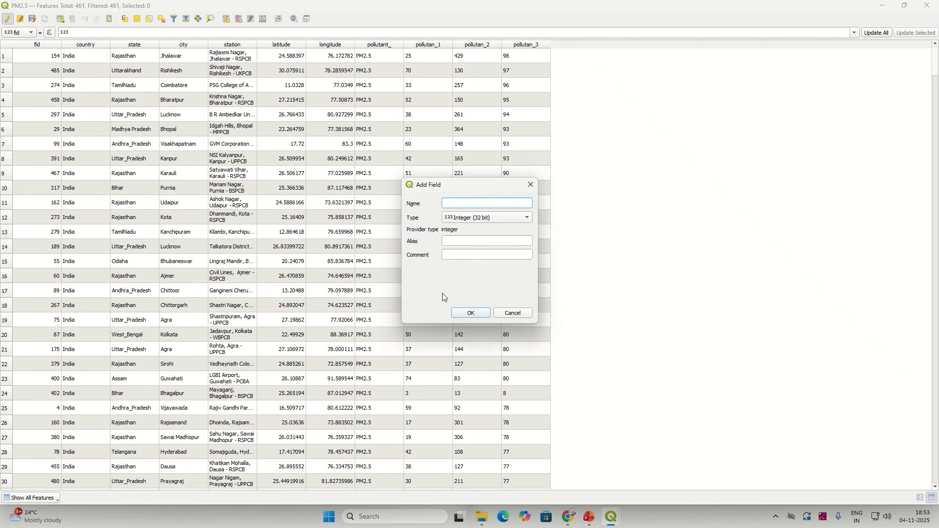
# Step: Create the PM2.5_Avg field as Integer (32 bit), leaving all its values NULL
pyautogui.write('Average_PM2.5')
pyautogui.moveTo(465, 204); pyautogui.dragTo(432, 201)
pyautogui.press('BackSpace')
pyautogui.write('+Avg')
pyautogui.moveTo(461, 203); pyautogui.dragTo(457, 204)
pyautogui.write('_Avg')
pyautogui.click(462, 221)
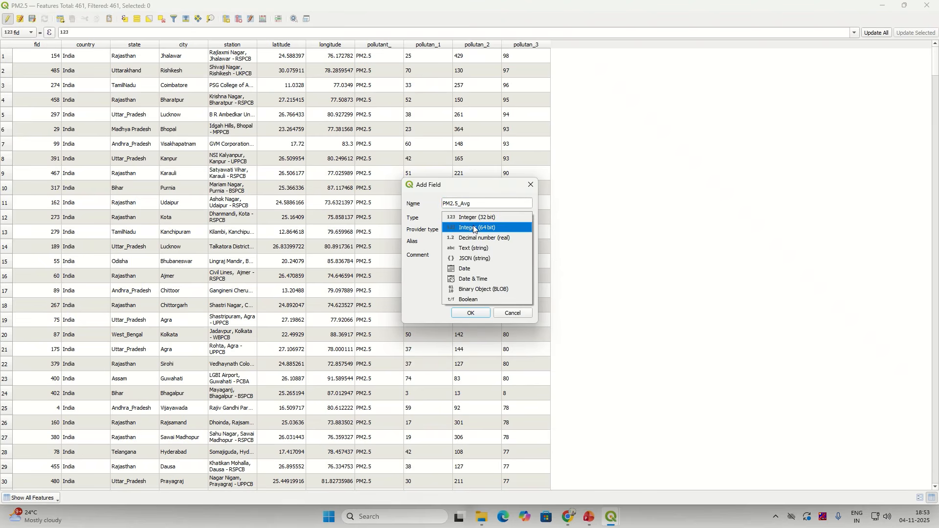
pyautogui.click(473, 219)
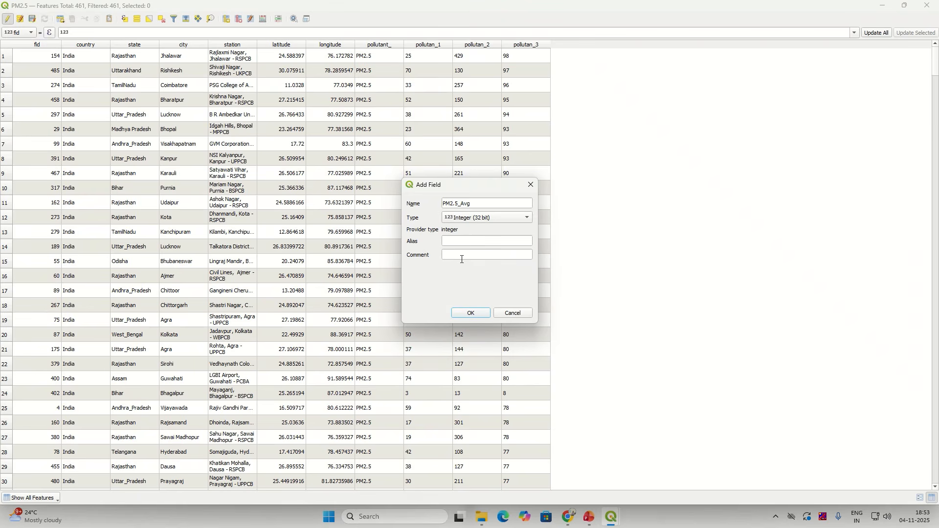
pyautogui.click(469, 316)
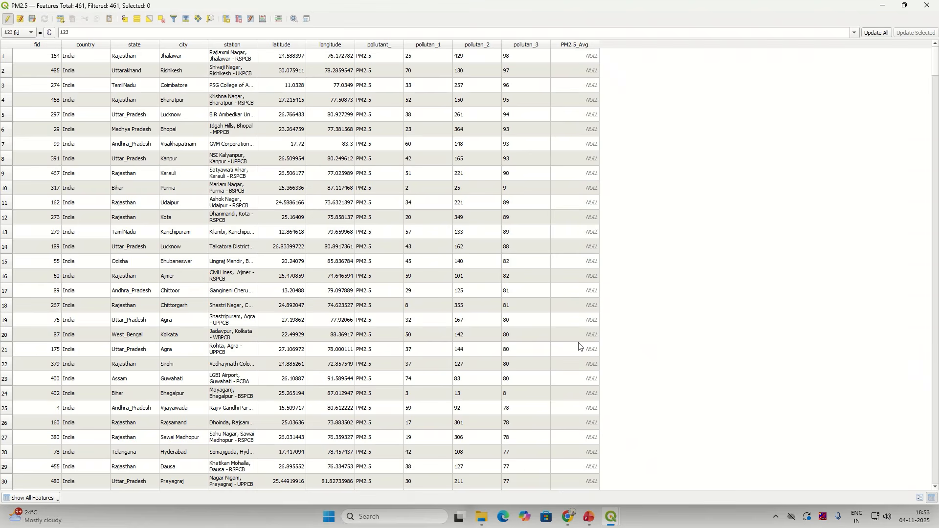
pyautogui.doubleClick(536, 59)
pyautogui.press('Escape')
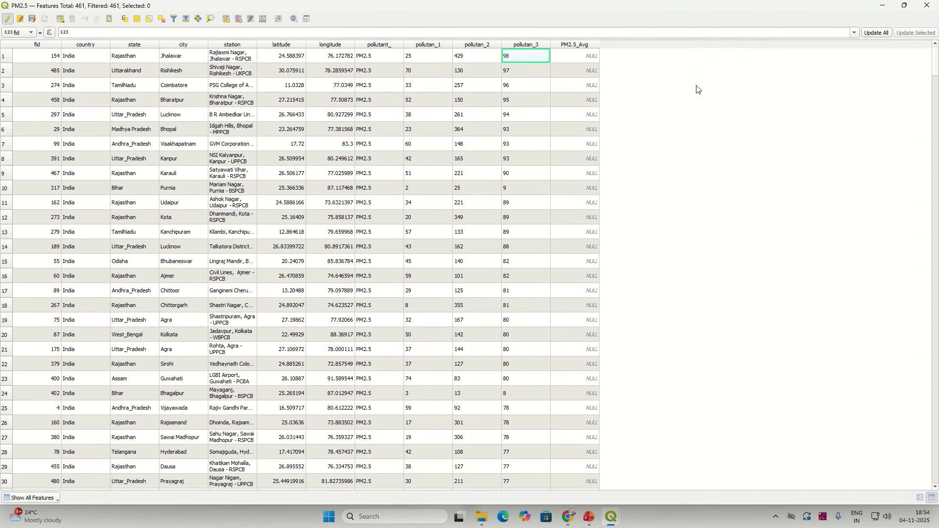
# Step: Open the Field Calculator set to update the existing PM2.5_Avg field
pyautogui.click(262, 21)
pyautogui.press('ctrl')
pyautogui.press('ctrl')
pyautogui.press('ctrl')
pyautogui.press('ctrl')
pyautogui.press('ctrl')
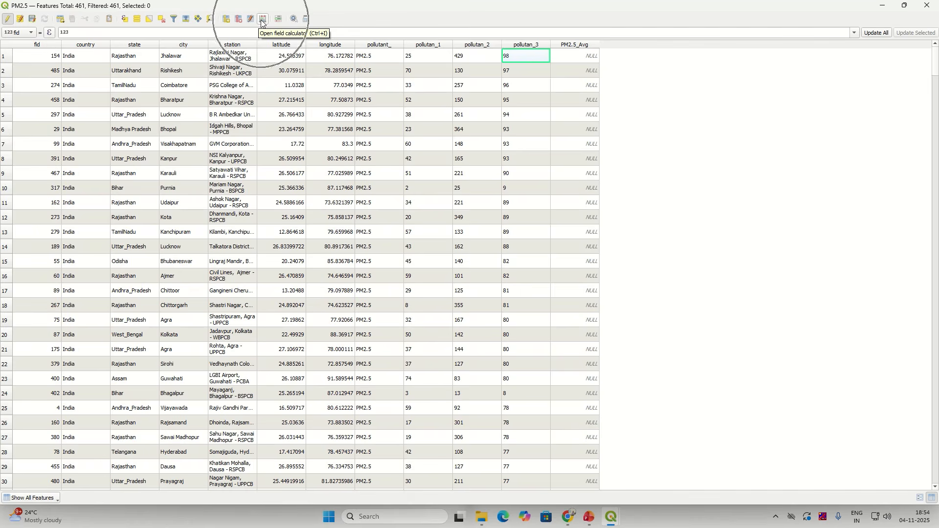
pyautogui.click(262, 21)
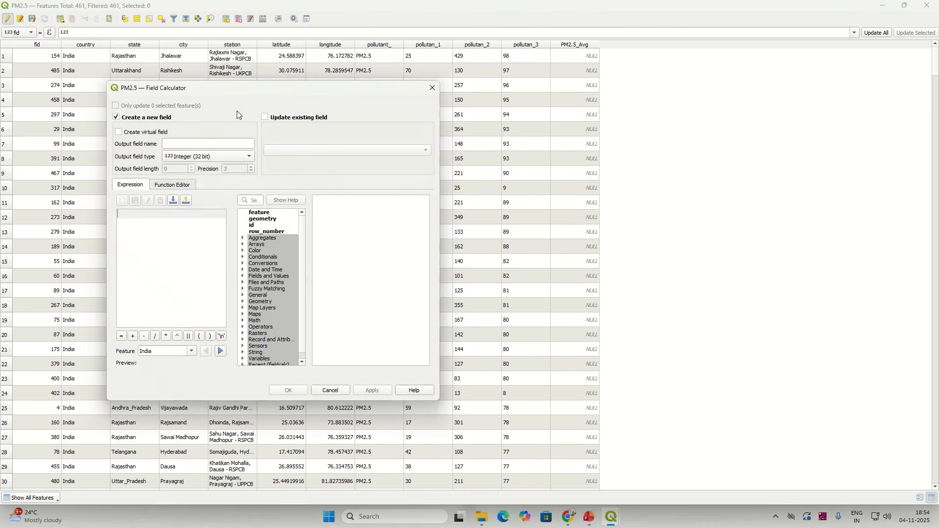
pyautogui.click(265, 117)
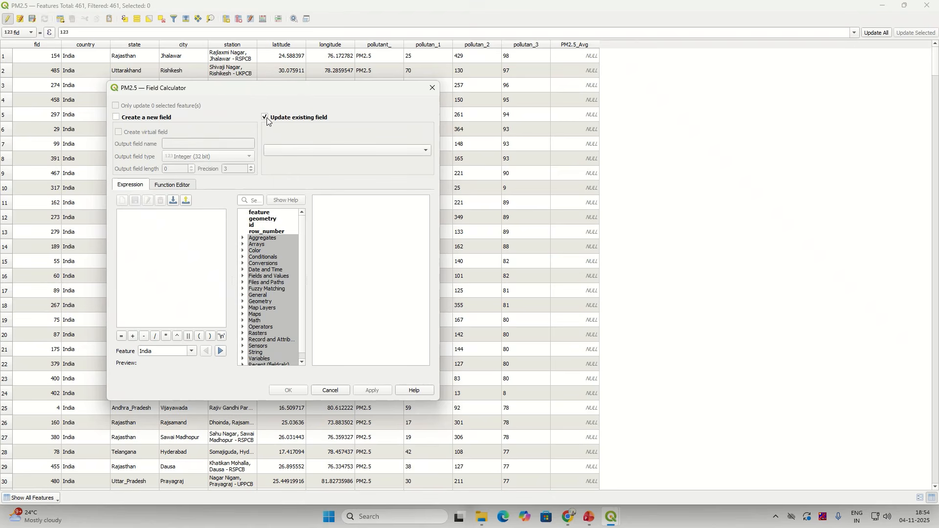
pyautogui.click(274, 149)
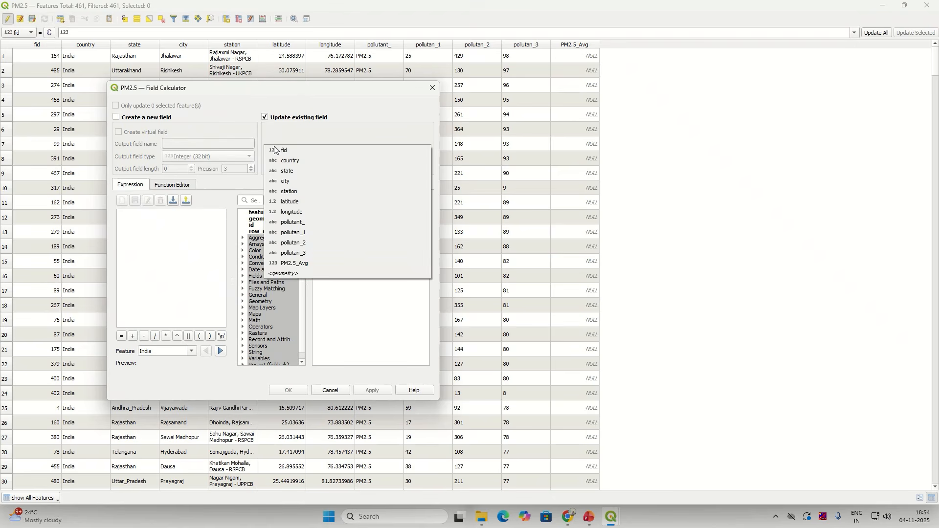
pyautogui.click(295, 264)
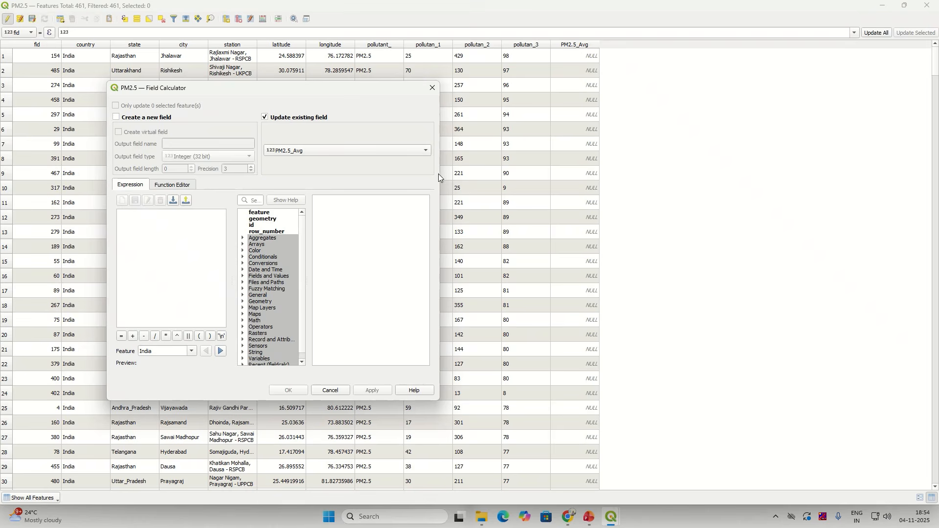
# Step: Widen the calculator and look up the to_int function's help
pyautogui.moveTo(439, 174); pyautogui.dragTo(591, 174)
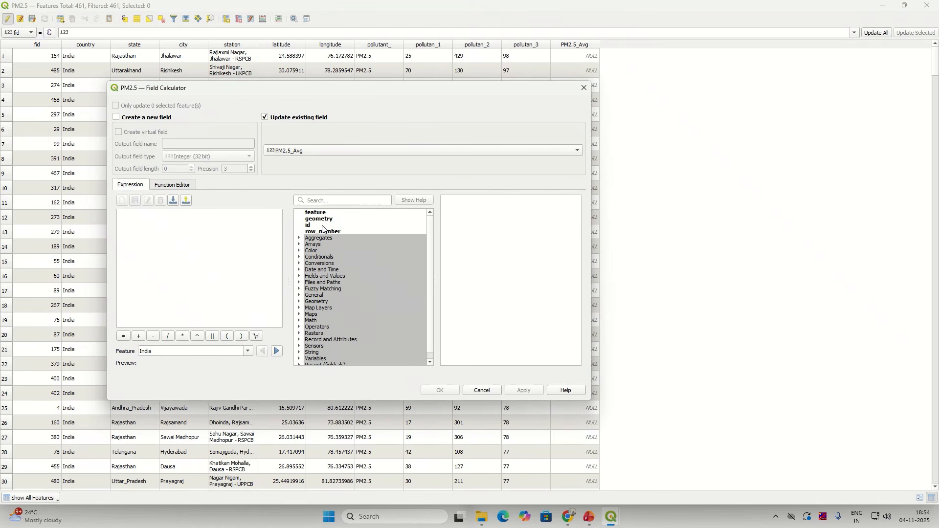
pyautogui.click(329, 201)
pyautogui.write('to_int')
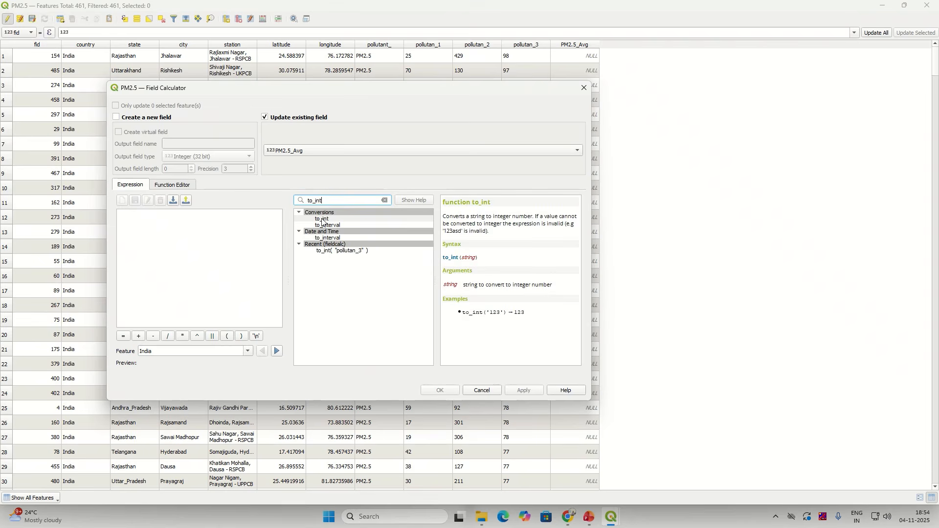
pyautogui.click(323, 219)
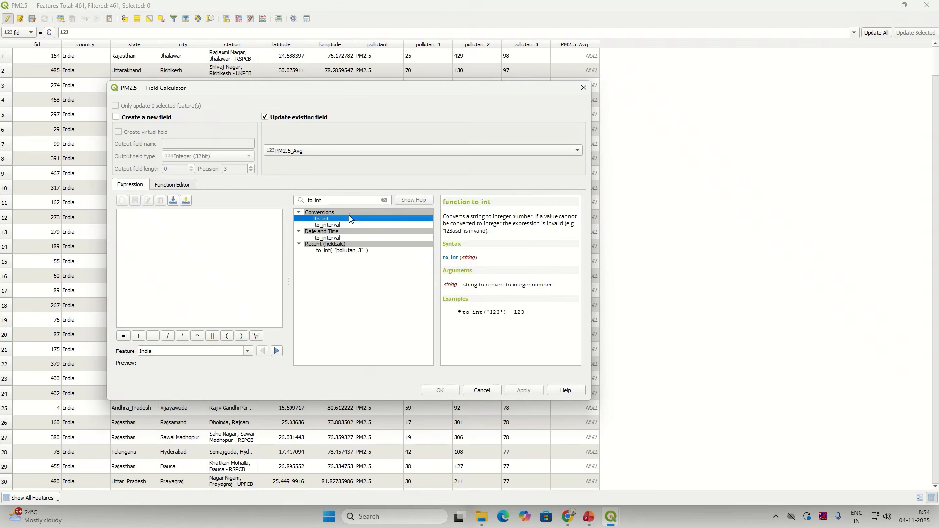
# Step: Build the expression to_int("pollutan_3") and apply it to fill PM2.5_Avg
pyautogui.click(326, 227)
pyautogui.click(326, 219)
pyautogui.doubleClick(338, 220)
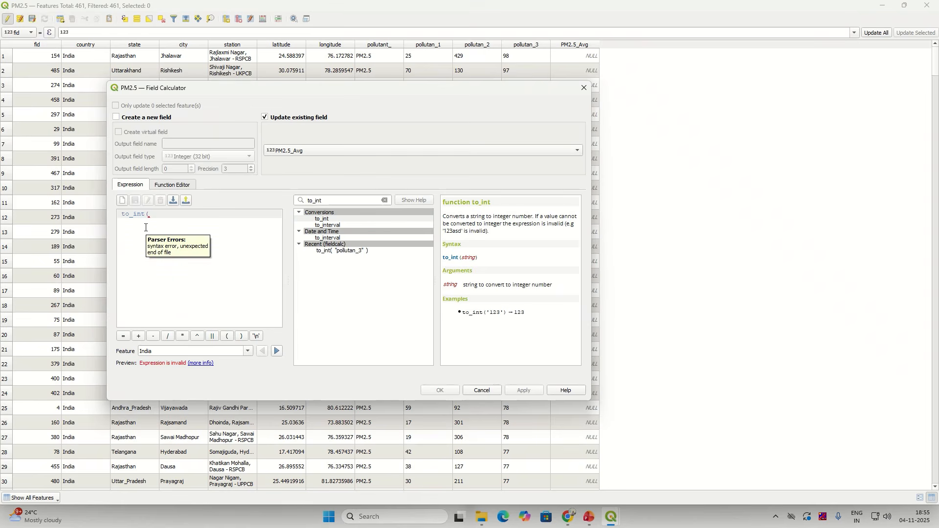
pyautogui.click(386, 199)
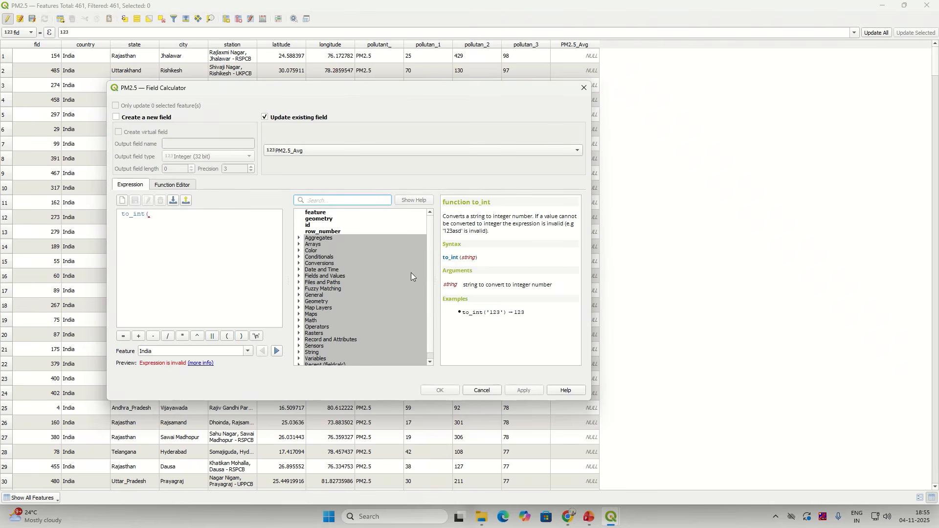
pyautogui.scroll(-1, 305, 341)
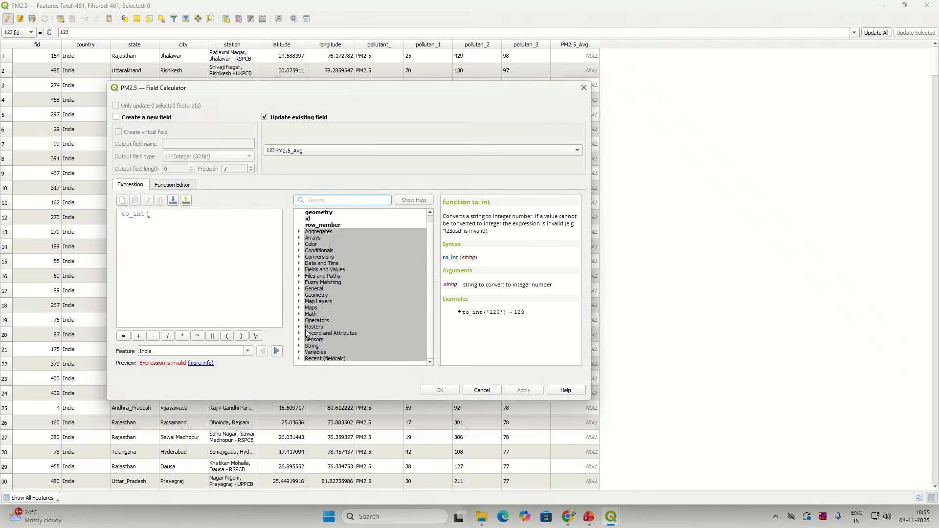
pyautogui.click(300, 272)
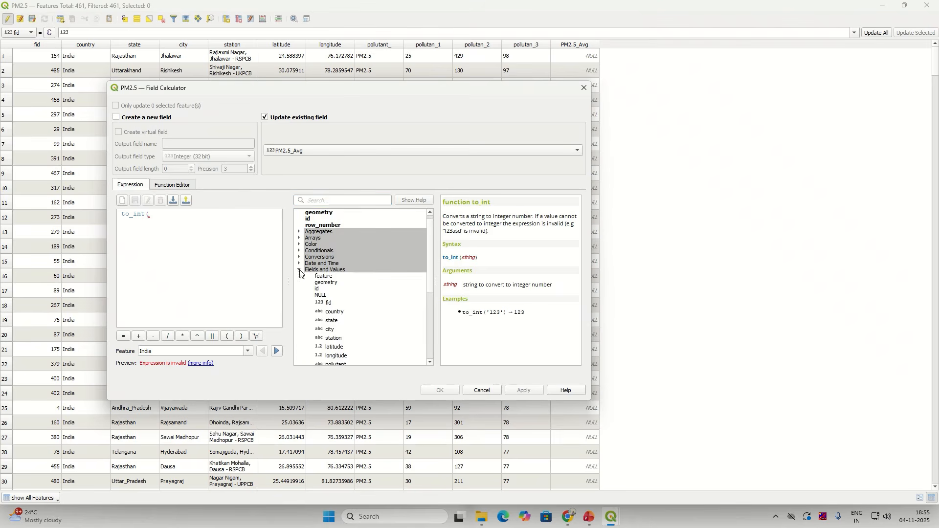
pyautogui.scroll(-3, 317, 296)
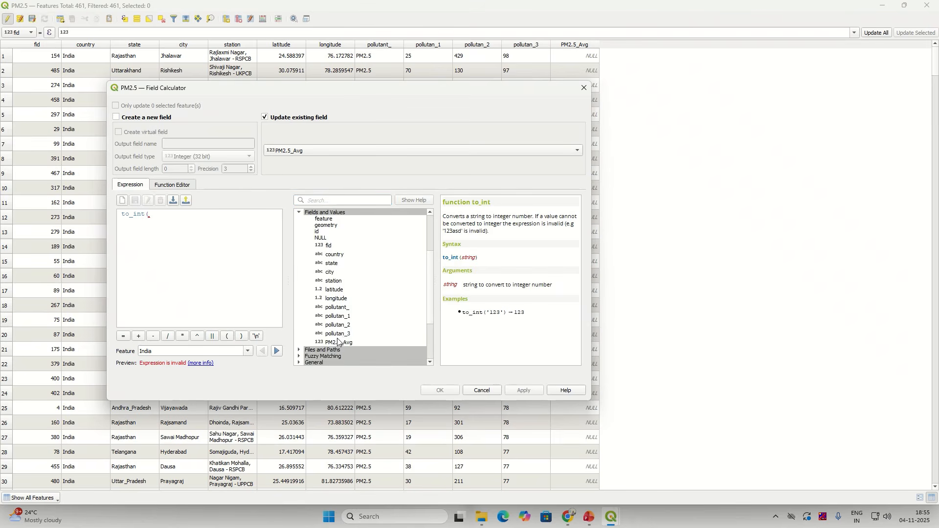
pyautogui.doubleClick(339, 334)
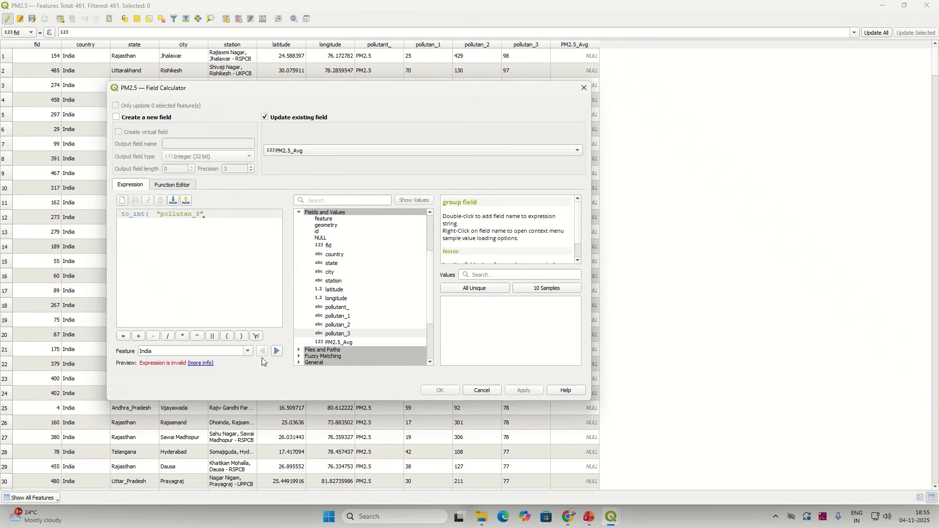
pyautogui.click(242, 337)
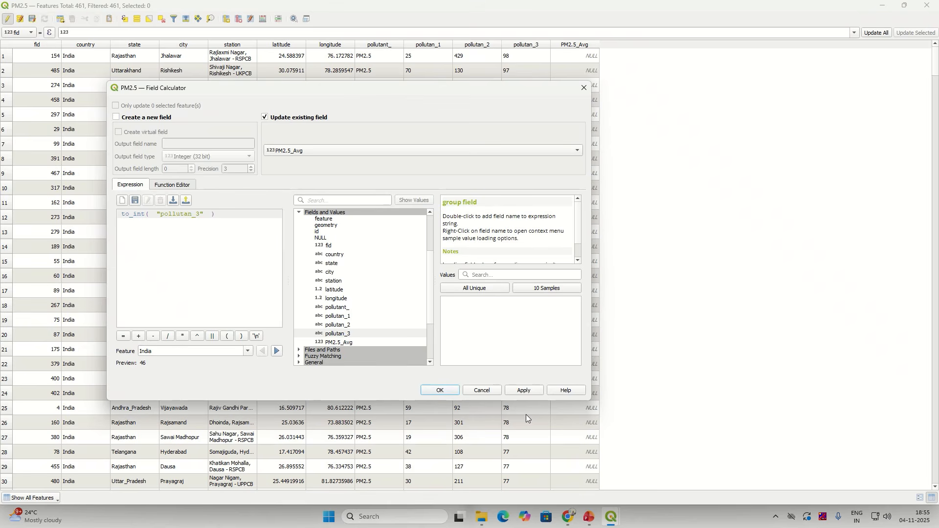
pyautogui.click(519, 391)
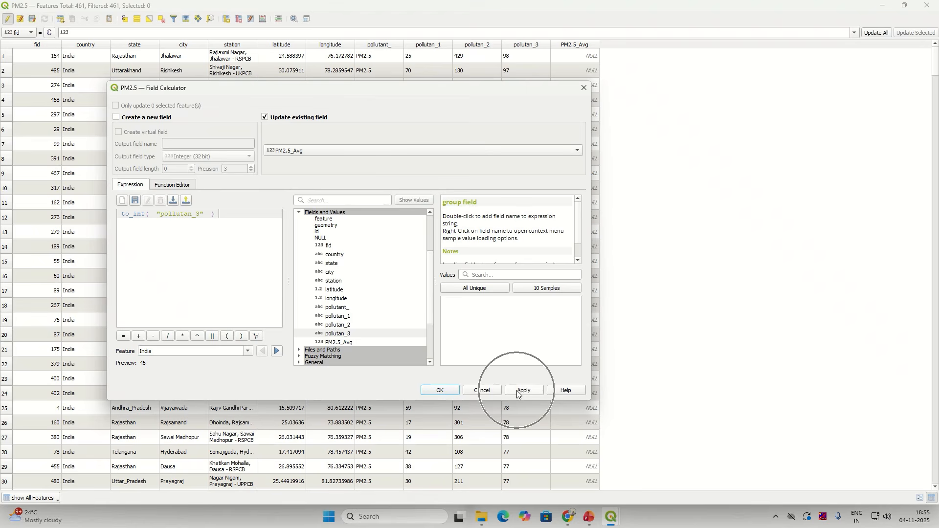
pyautogui.click(440, 391)
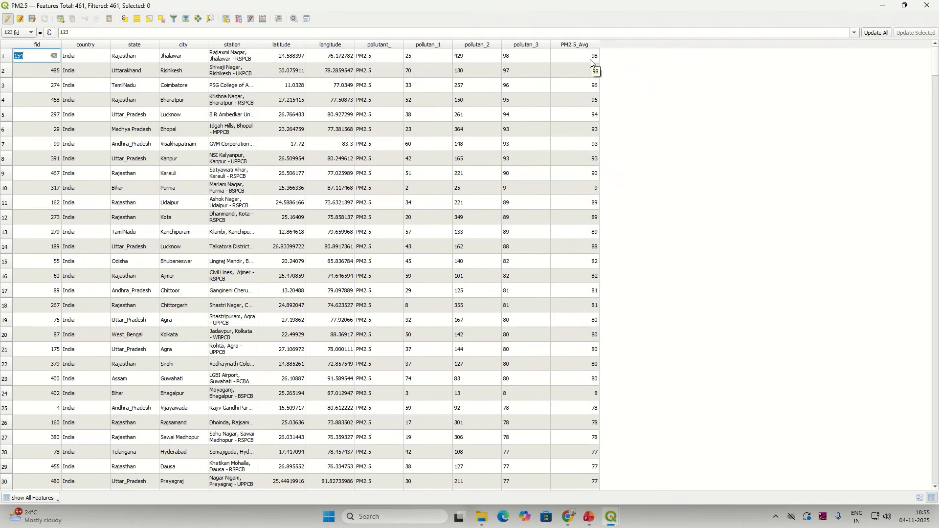
# Step: Delete the pollutan_1, pollutan_2 and pollutan_3 fields from the PM2.5 table
pyautogui.click(243, 20)
pyautogui.scroll(-1, 416, 286)
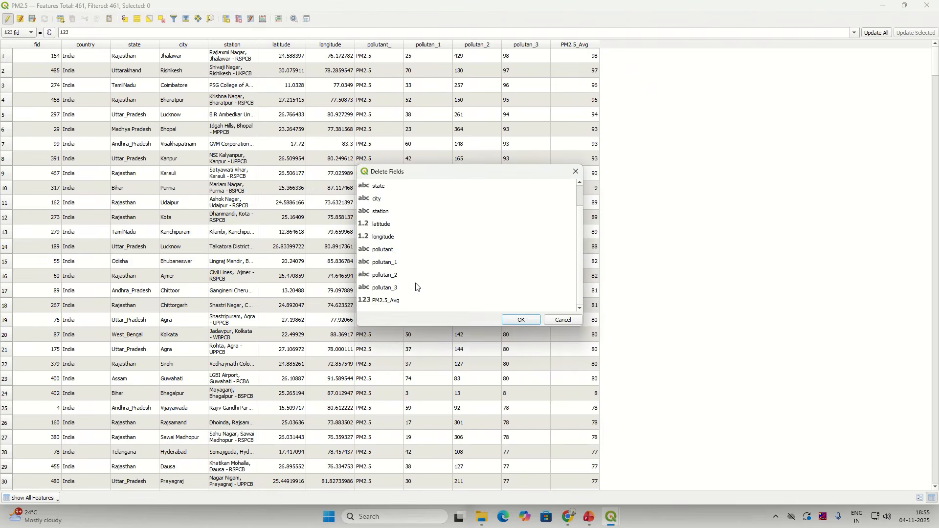
pyautogui.moveTo(397, 264); pyautogui.dragTo(391, 289)
pyautogui.click(510, 321)
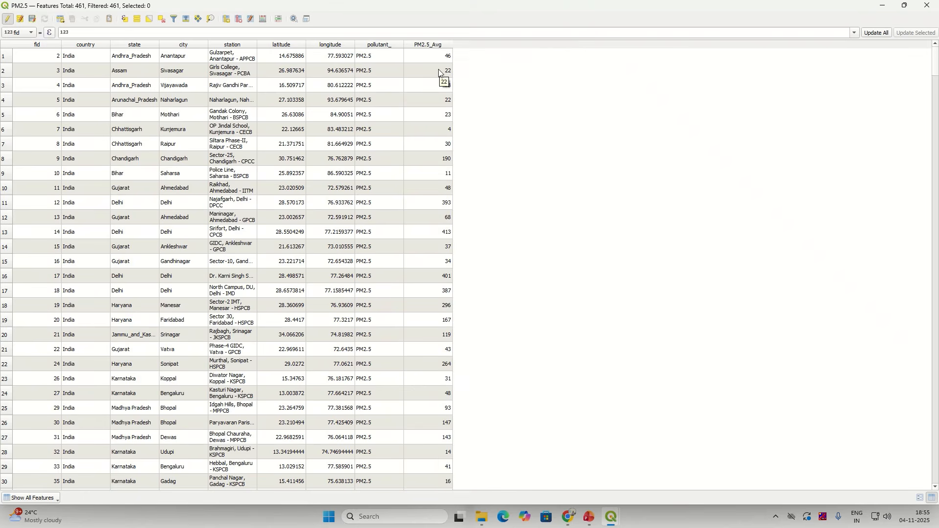
# Step: Stop editing, save the PM2.5 layer changes, and close the attribute table
pyautogui.click(7, 19)
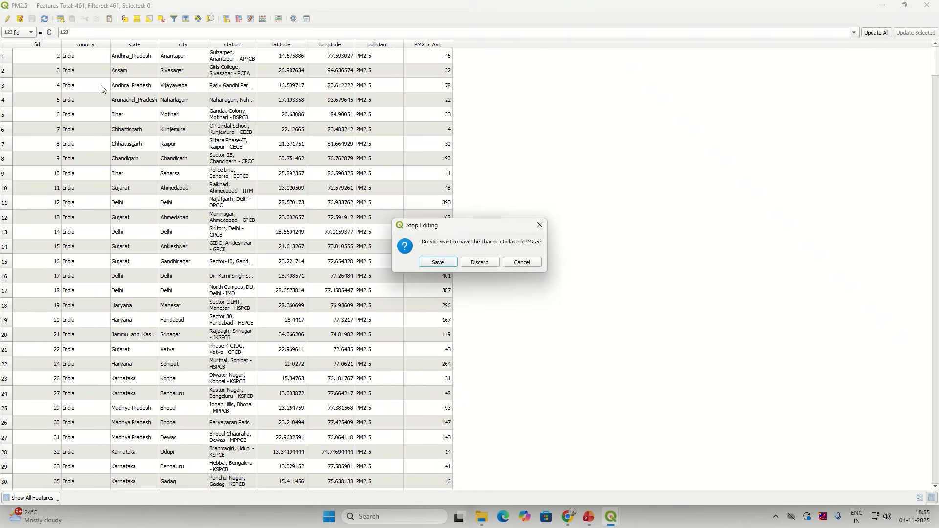
pyautogui.click(439, 263)
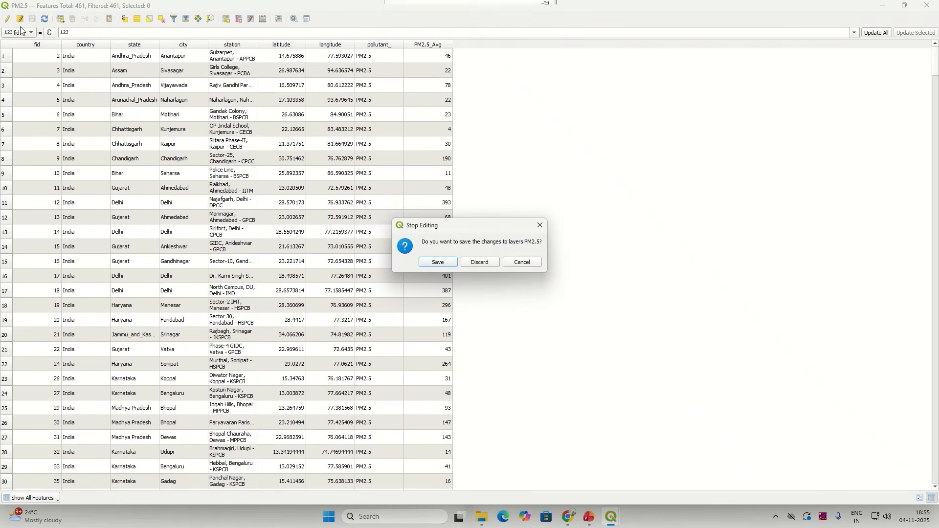
pyautogui.click(437, 263)
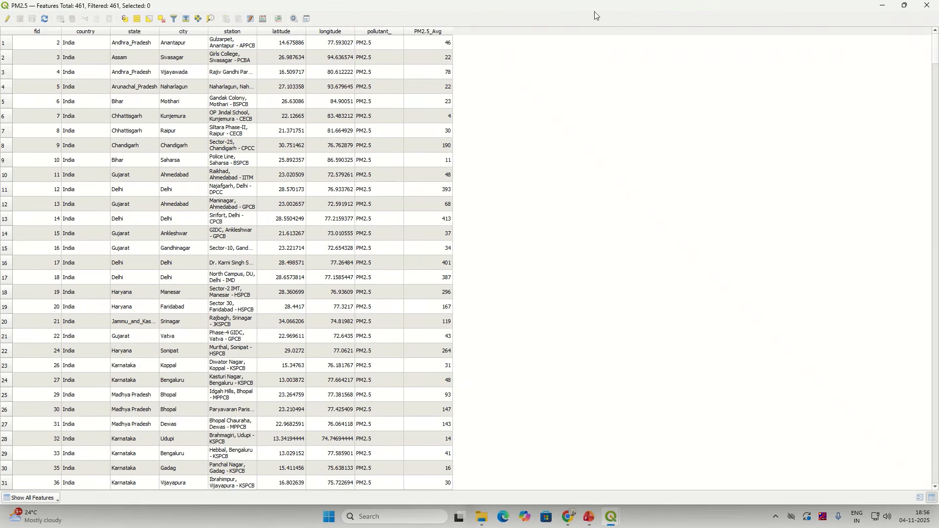
pyautogui.click(926, 6)
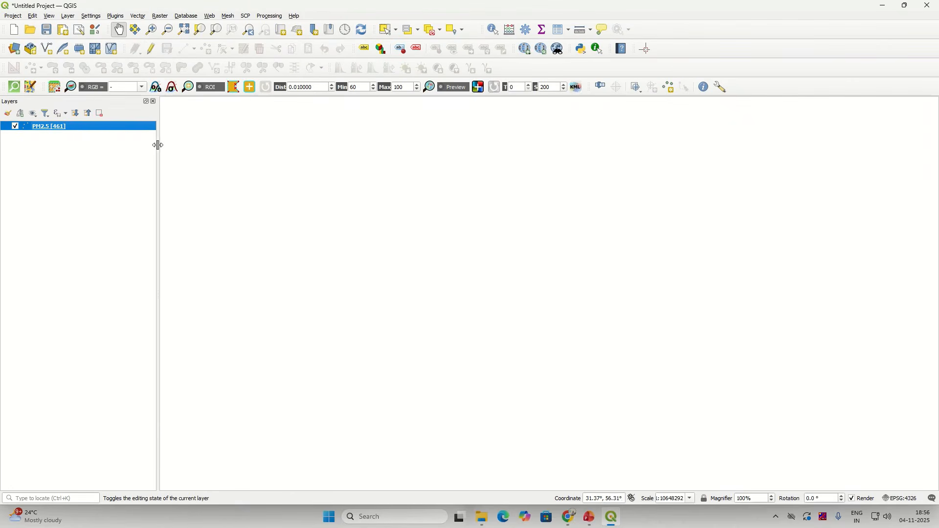
# Step: Zoom to the PM2.5 layer and restyle it with a Single Symbol renderer
pyautogui.rightClick(118, 125)
pyautogui.click(142, 129)
pyautogui.scroll(2, 491, 380)
pyautogui.rightClick(134, 127)
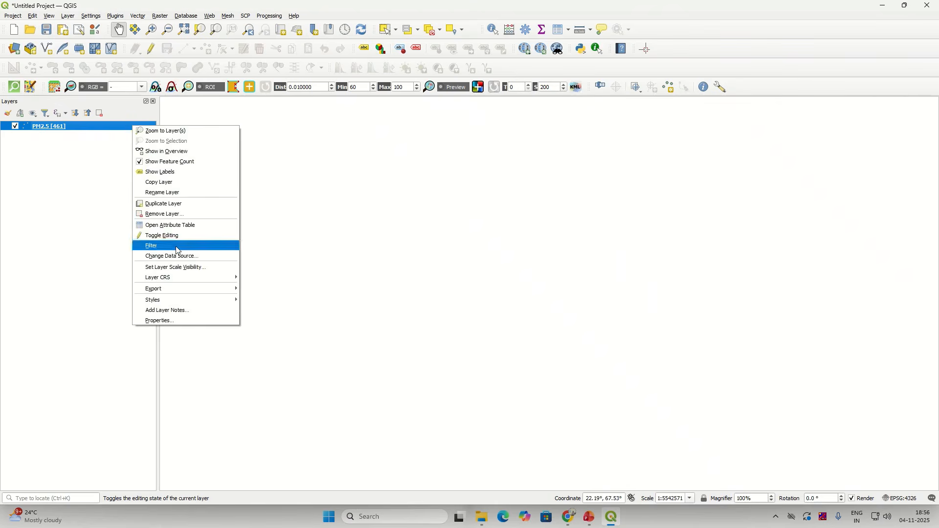
pyautogui.click(183, 322)
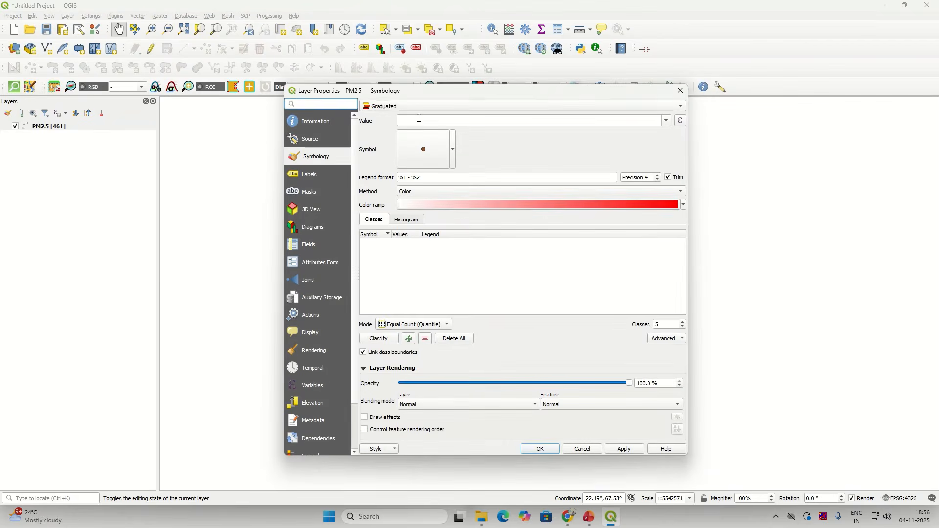
pyautogui.click(404, 107)
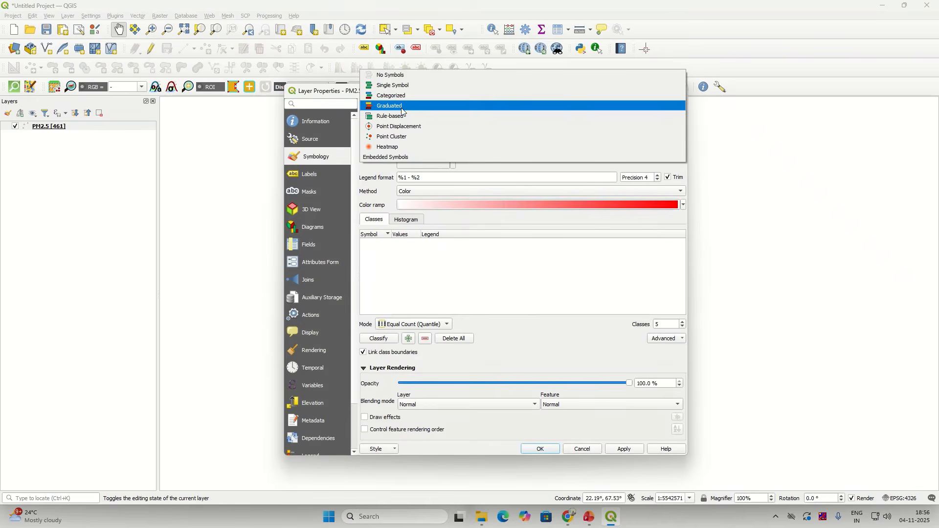
pyautogui.click(404, 87)
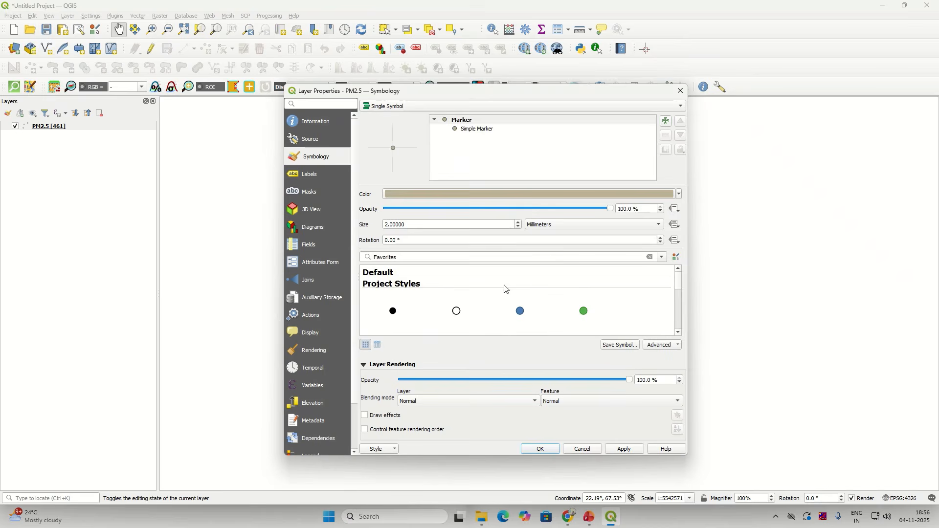
pyautogui.click(623, 448)
pyautogui.moveTo(570, 100); pyautogui.dragTo(591, 104)
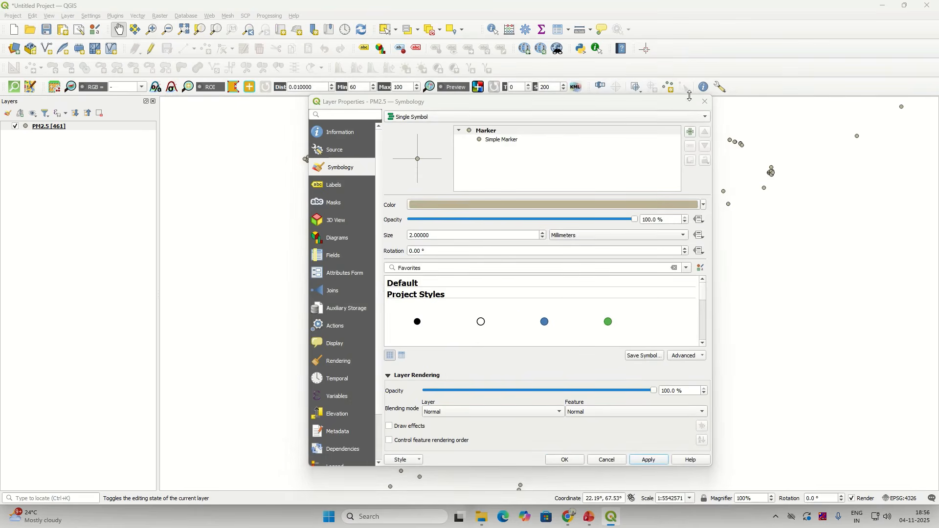
pyautogui.click(705, 101)
# Step: Zoom the map to show all 461 PM2.5 station points
pyautogui.rightClick(62, 126)
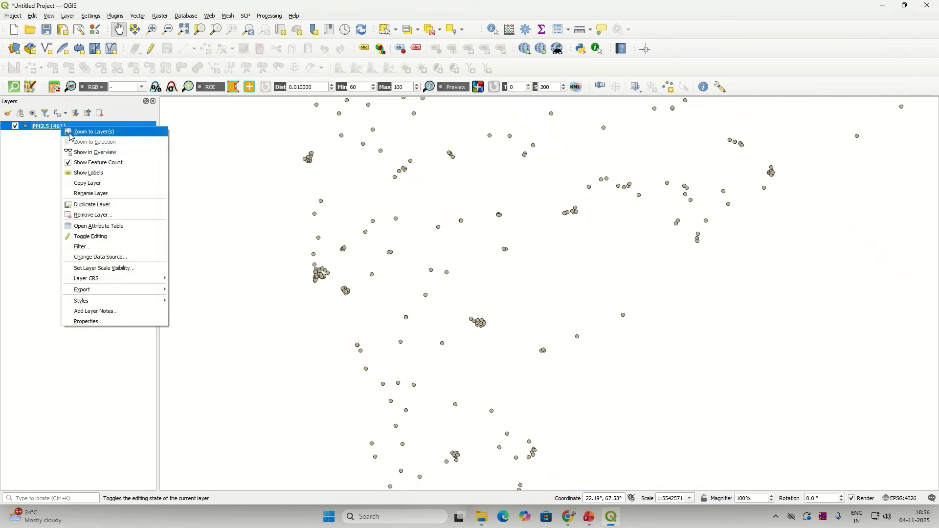
pyautogui.click(68, 130)
pyautogui.rightClick(62, 126)
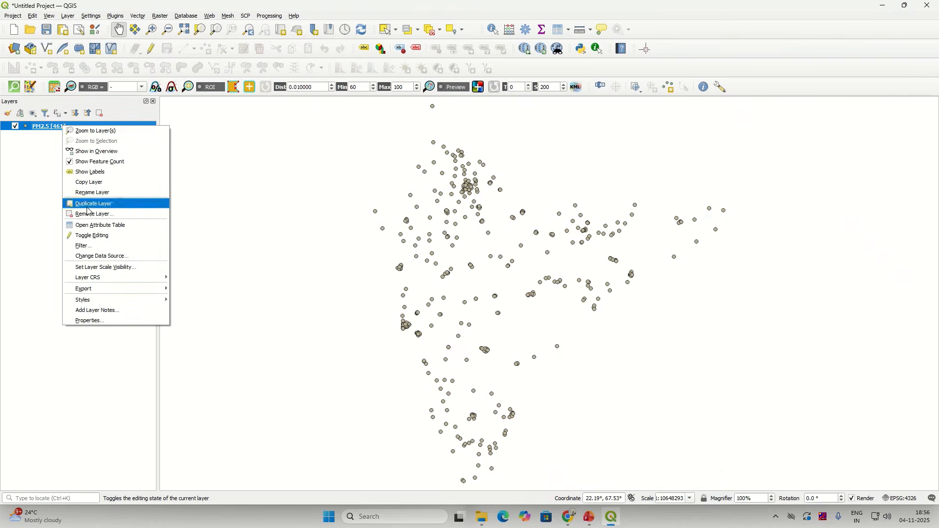
pyautogui.click(93, 321)
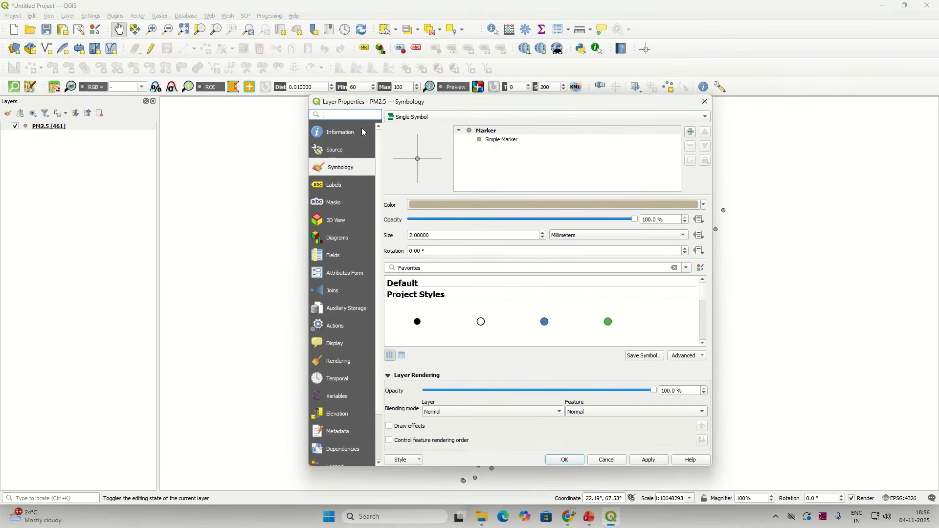
pyautogui.click(705, 101)
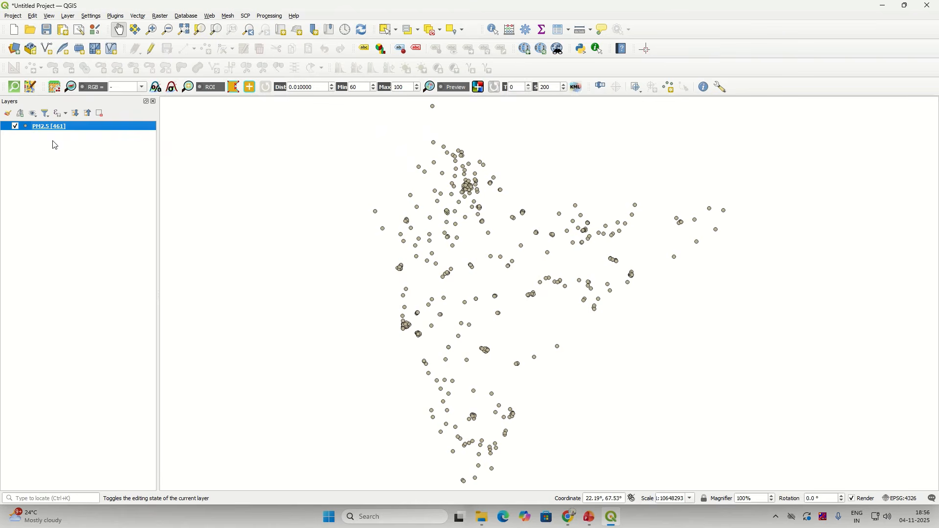
pyautogui.click(8, 115)
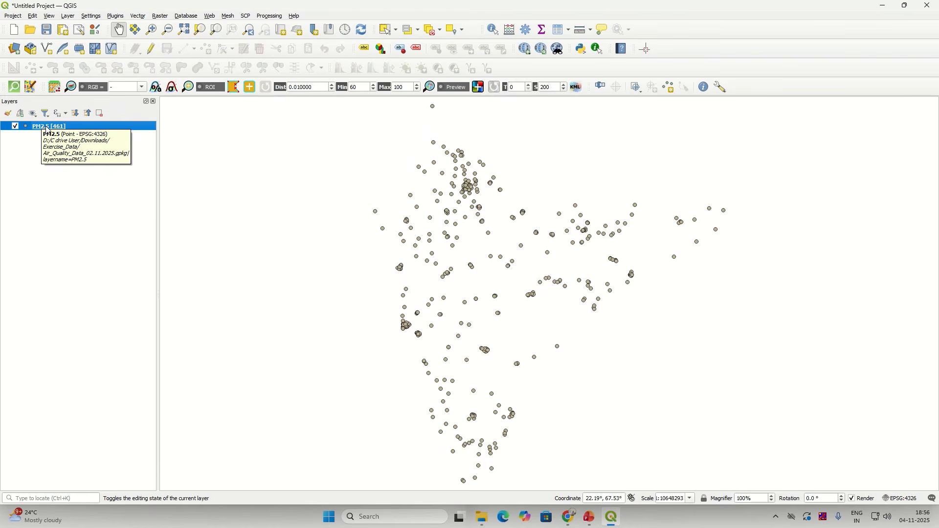
# Step: Open the Layer Styling panel and switch the PM2.5 renderer to Graduated
pyautogui.click(7, 115)
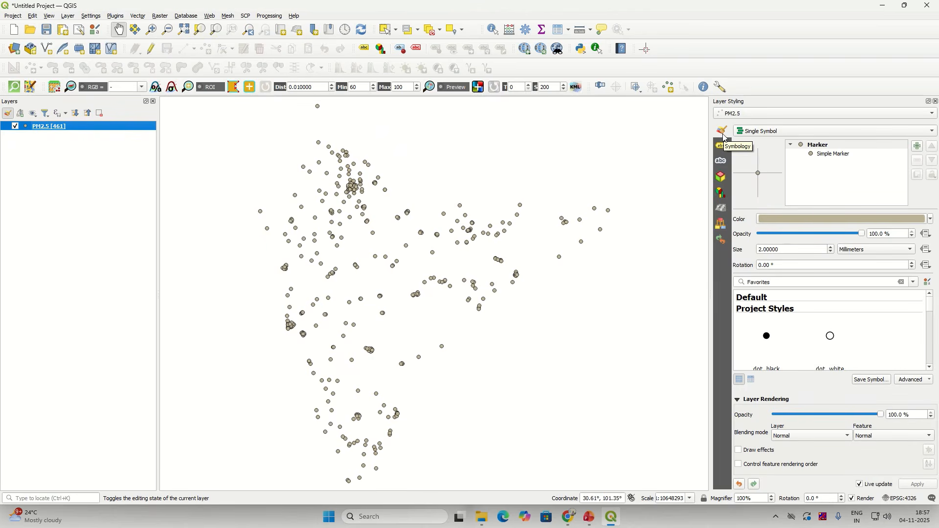
pyautogui.click(778, 134)
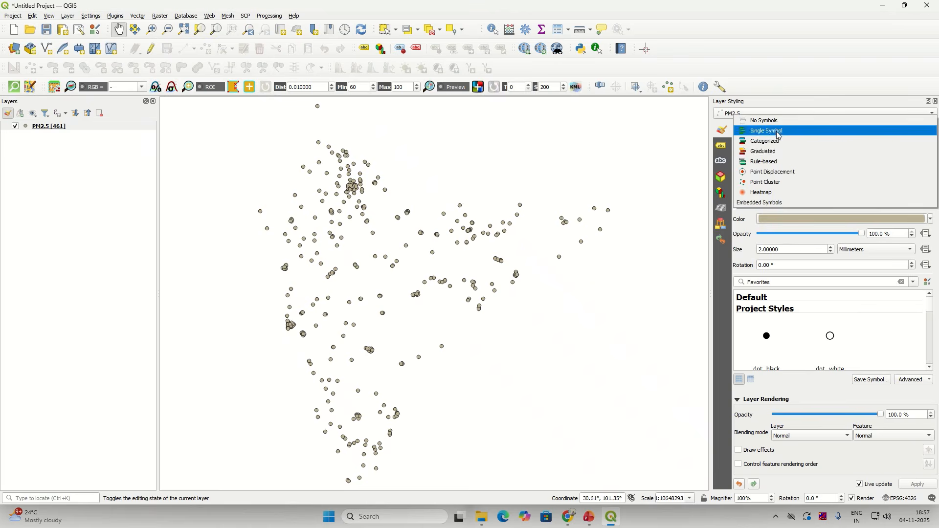
pyautogui.click(782, 154)
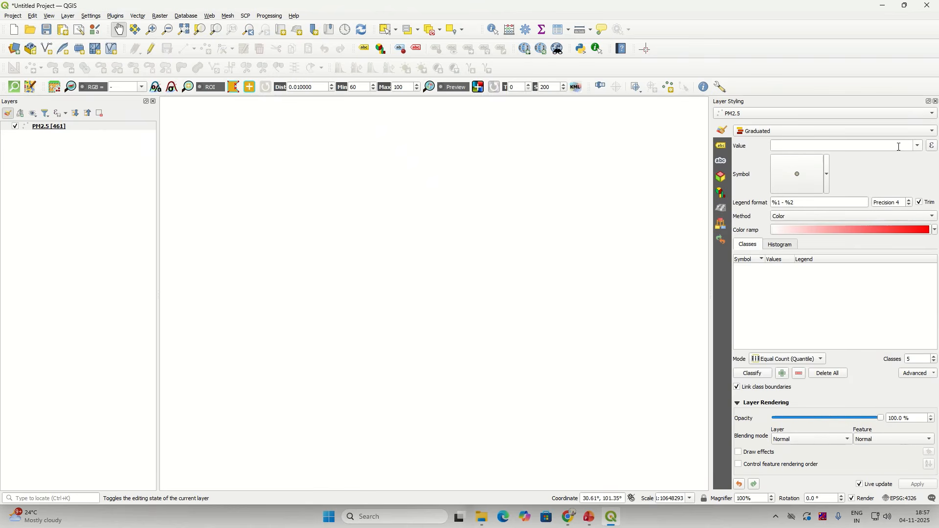
# Step: Classify PM2.5_Avg into five quantile classes (3–29 to 206–436) with the Turbo ramp
pyautogui.click(919, 147)
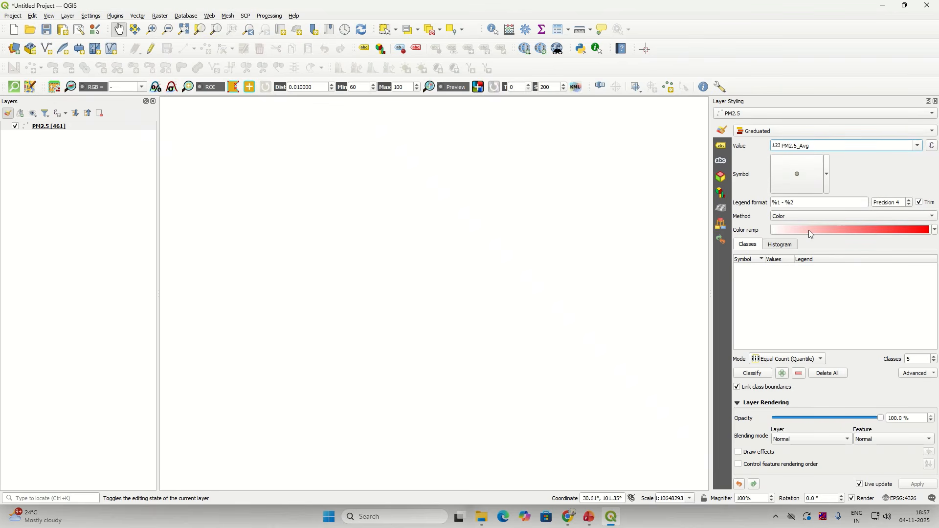
pyautogui.click(855, 233)
pyautogui.click(439, 96)
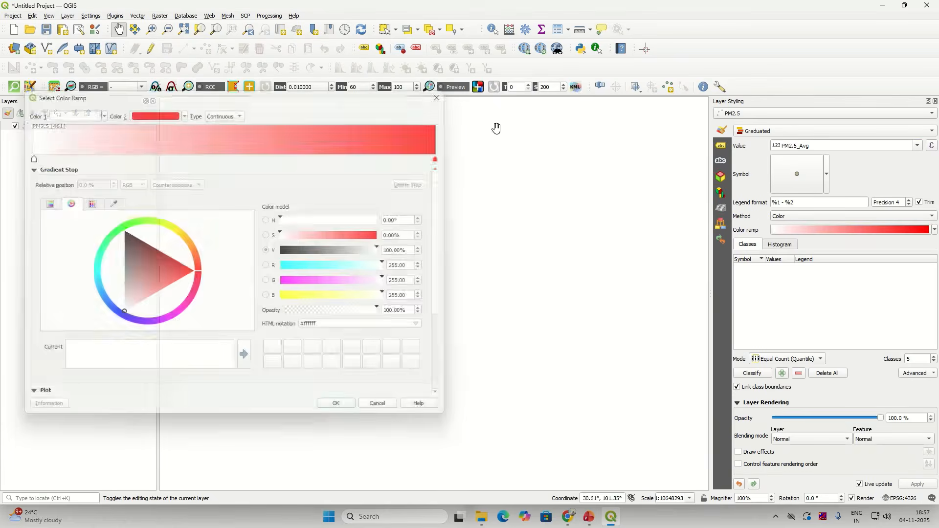
pyautogui.click(817, 230)
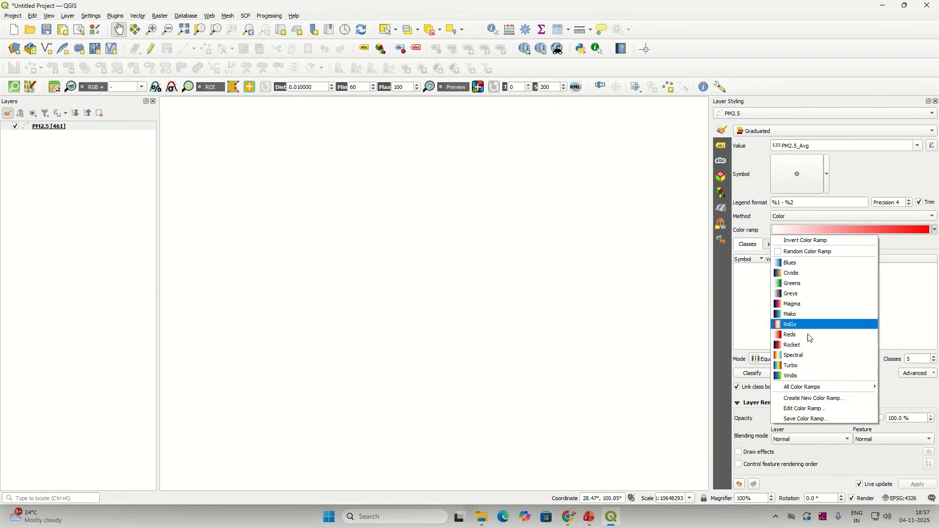
pyautogui.click(806, 367)
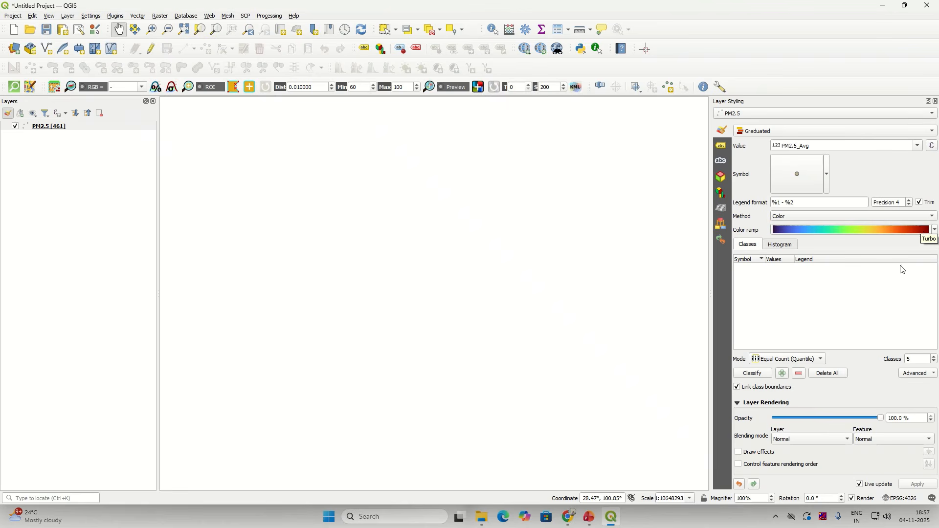
pyautogui.click(754, 374)
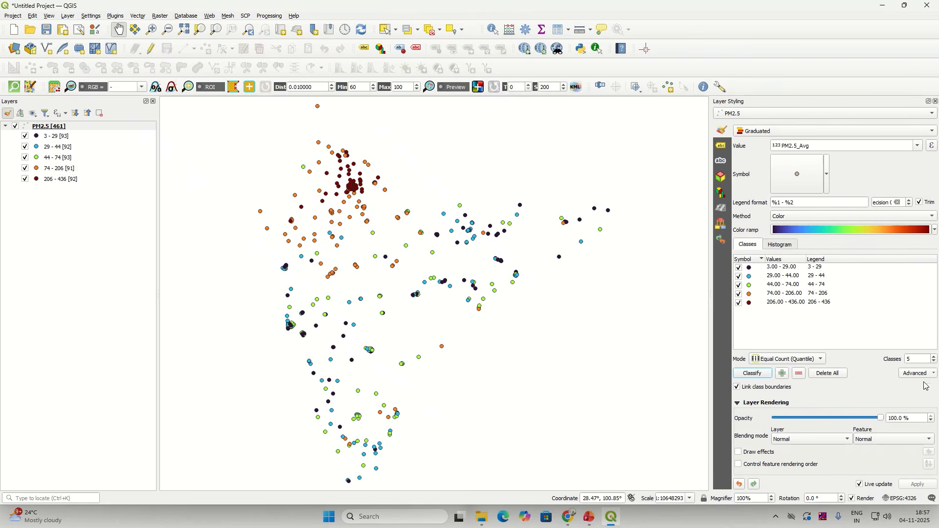
# Step: Reclassify PM2.5_Avg with Equal Interval into 12 classes starting 3–39, then close the panel
pyautogui.click(910, 361)
pyautogui.moveTo(851, 304)
pyautogui.mouseDown()
pyautogui.moveTo(803, 292)
pyautogui.moveTo(856, 320)
pyautogui.mouseUp()
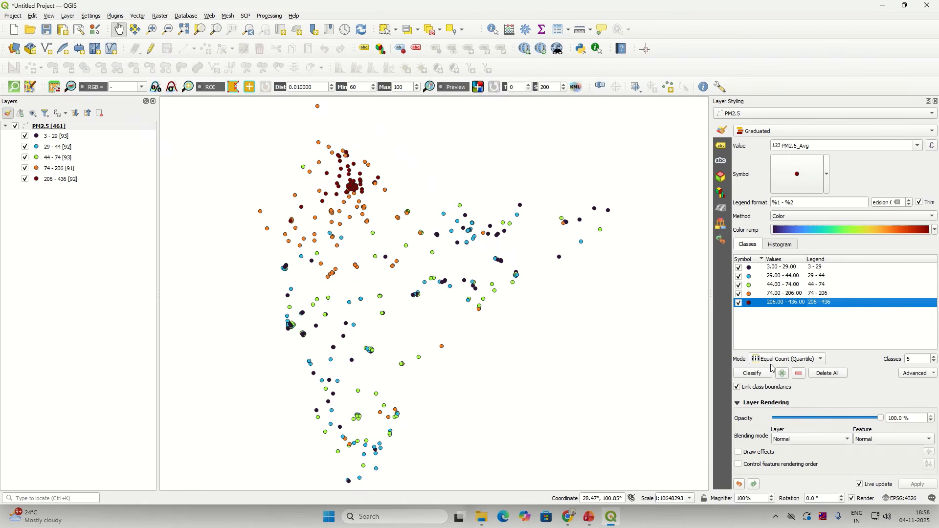
pyautogui.click(799, 363)
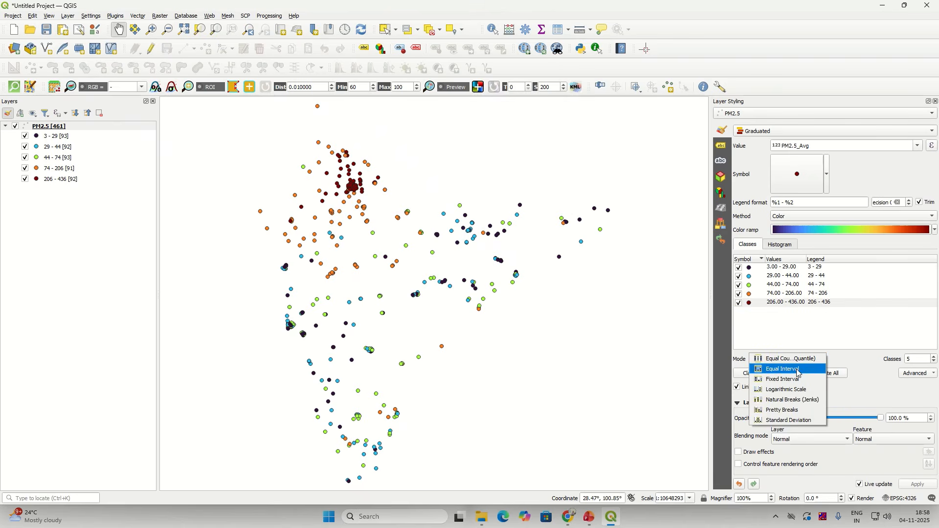
pyautogui.click(799, 373)
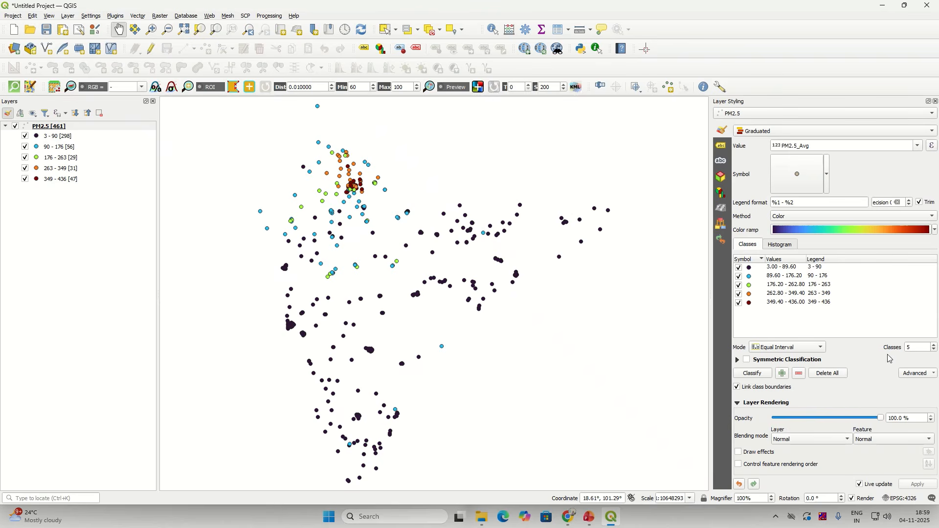
pyautogui.click(936, 345)
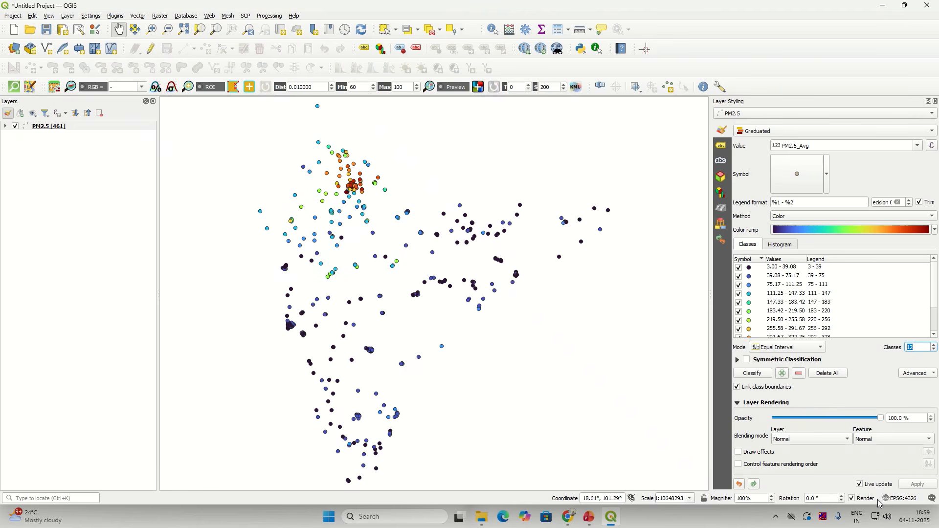
pyautogui.click(764, 378)
pyautogui.click(937, 102)
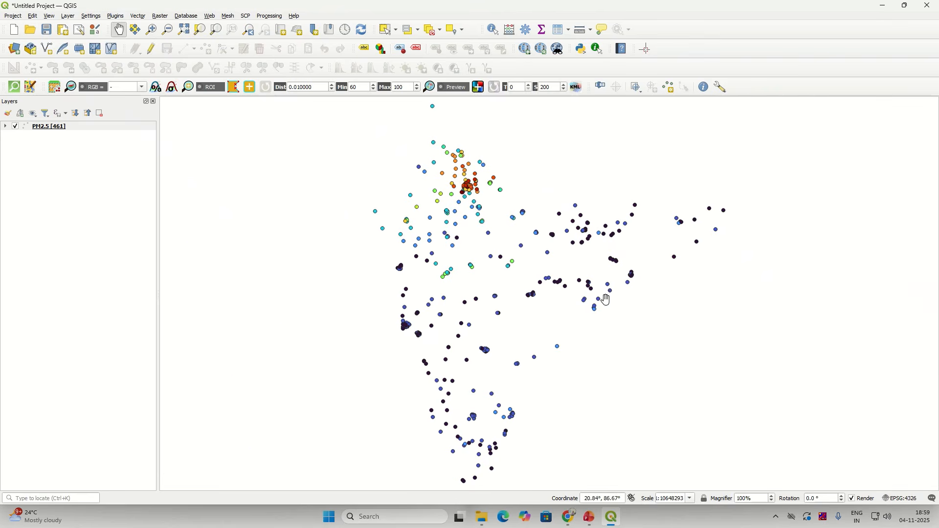
# Step: Expand the PM2.5 legend to its 12 Equal Interval classes and zoom on the Delhi cluster
pyautogui.moveTo(607, 300); pyautogui.dragTo(502, 277)
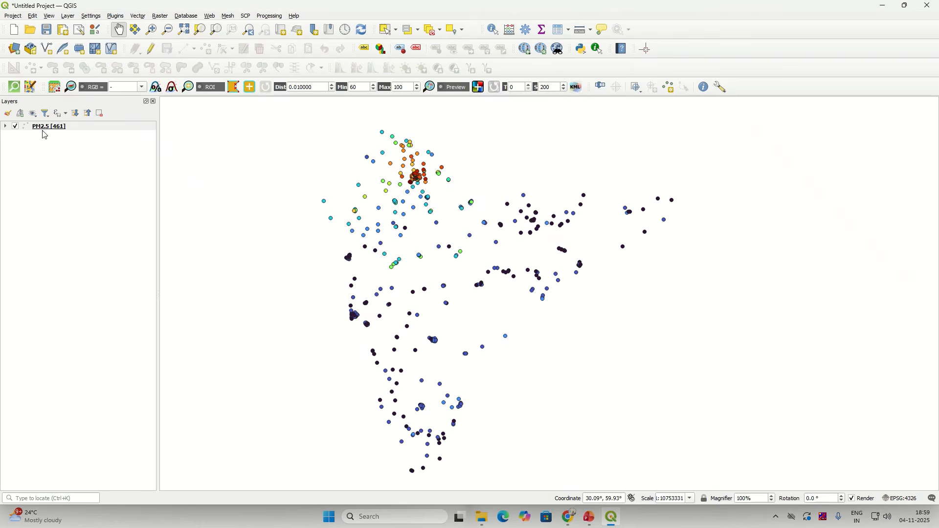
pyautogui.click(6, 127)
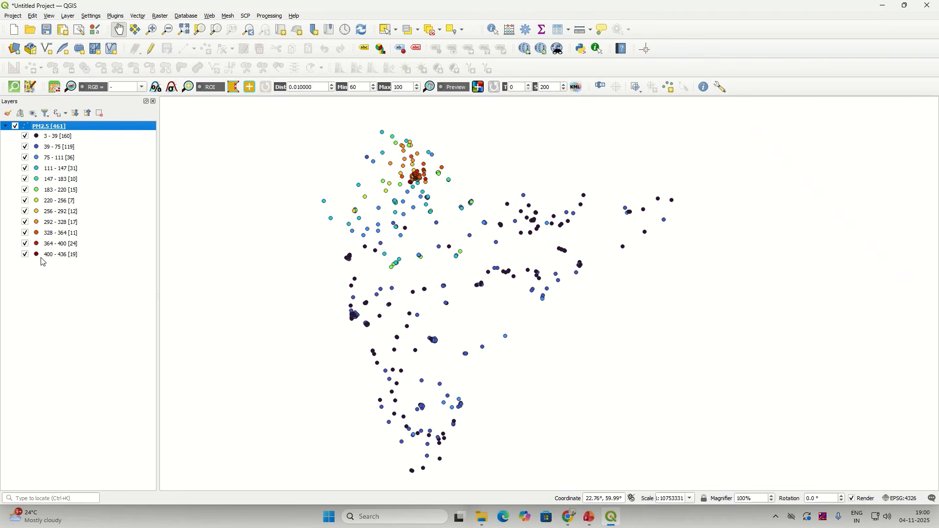
pyautogui.scroll(5, 406, 175)
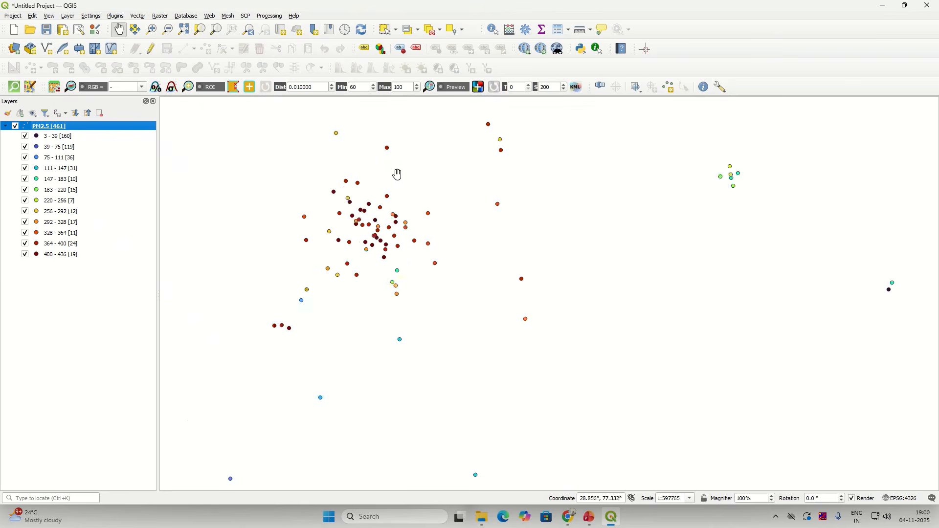
pyautogui.scroll(-1, 370, 214)
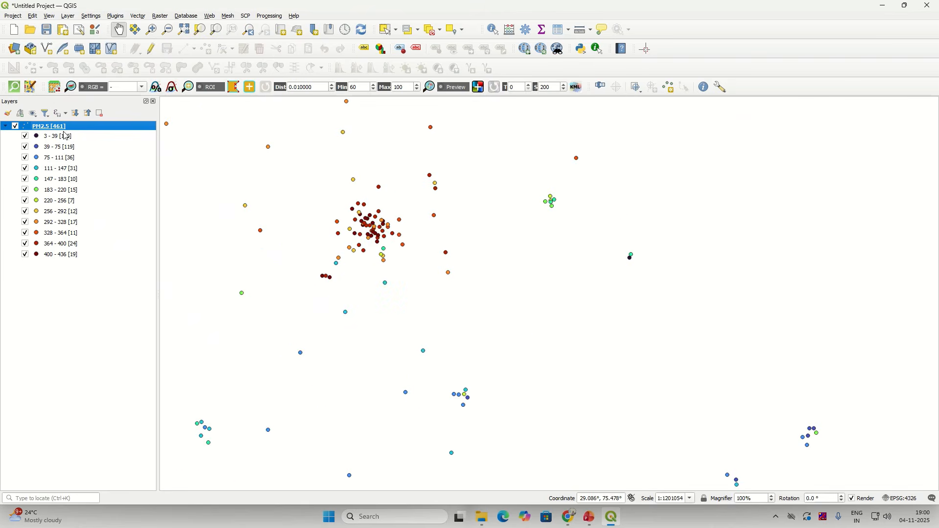
# Step: Identify the Delhi, Major Dhyan Chand National Stadium, Barrackpore and Sivasagar stations' PM2.5_Avg values
pyautogui.click(493, 31)
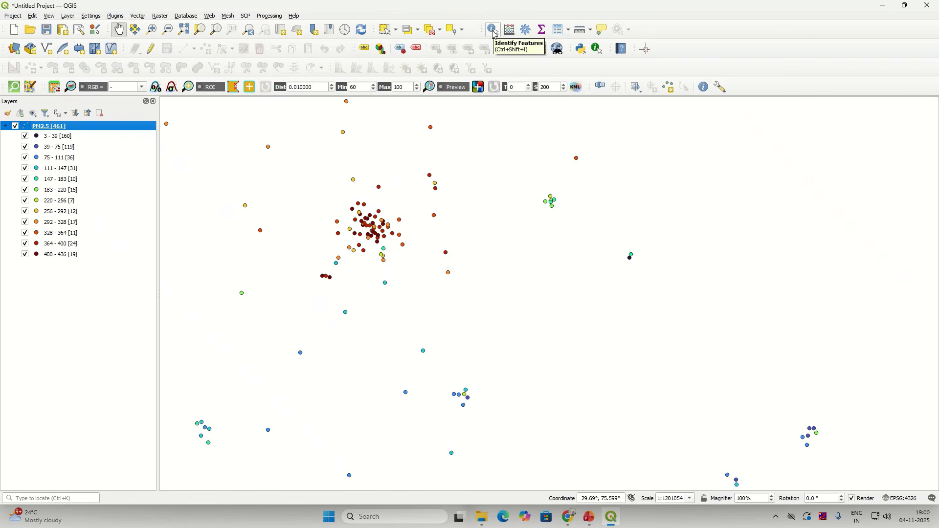
pyautogui.click(380, 238)
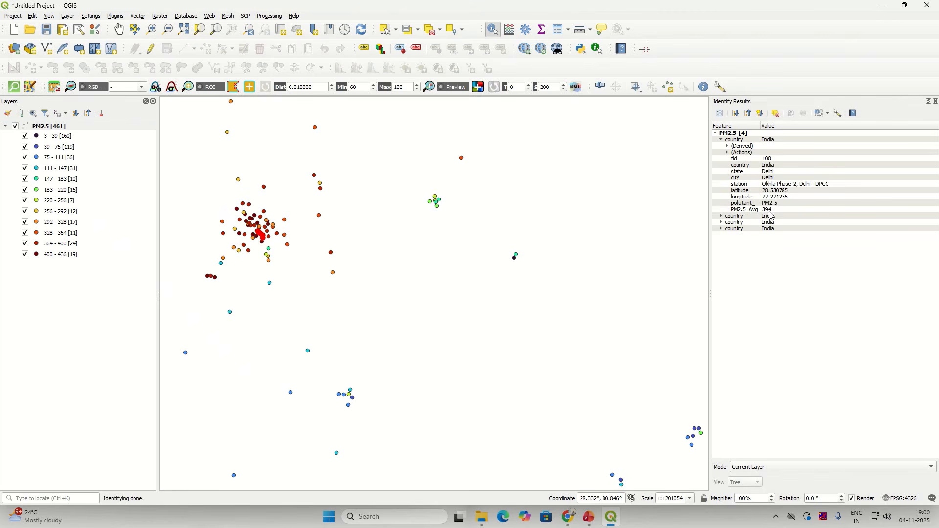
pyautogui.scroll(3, 259, 237)
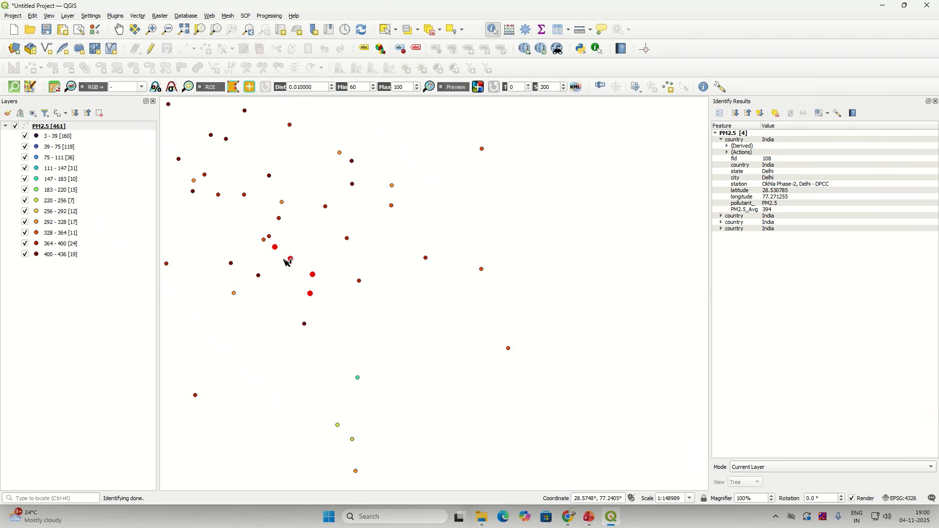
pyautogui.click(282, 221)
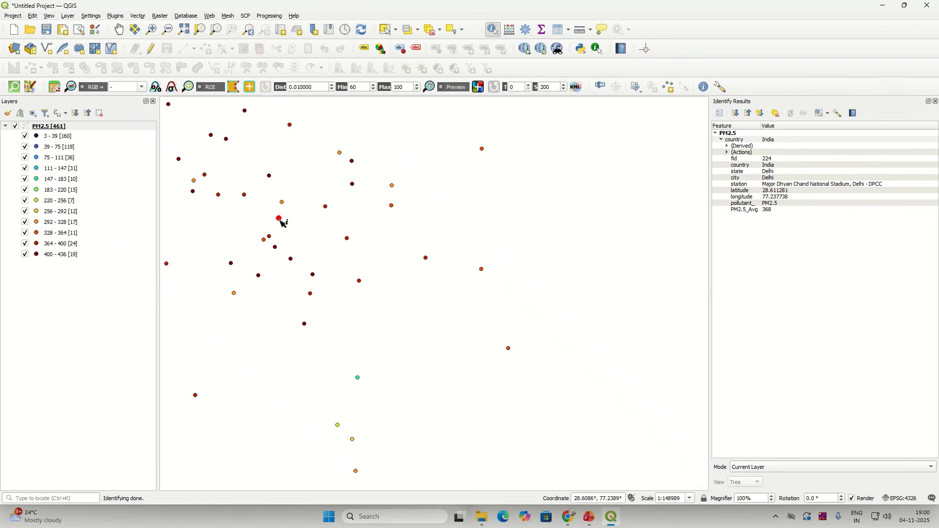
pyautogui.scroll(-6, 282, 223)
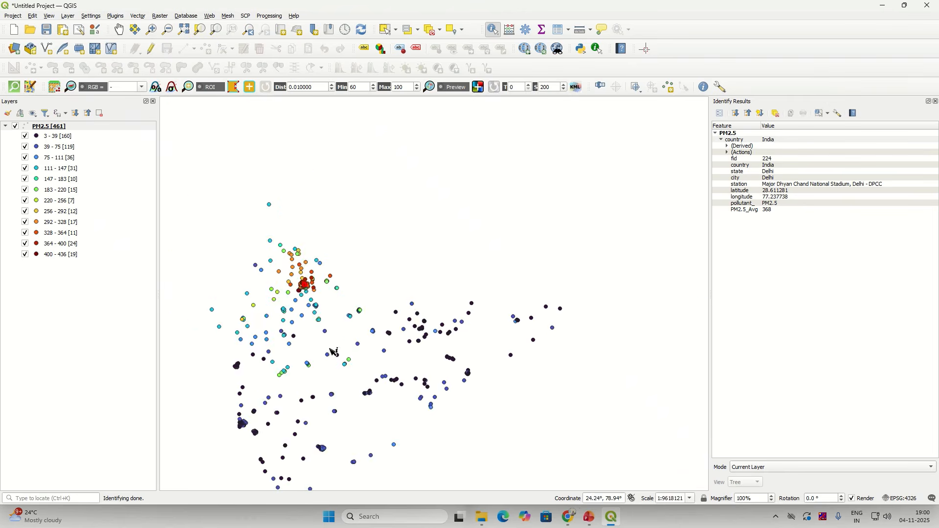
pyautogui.scroll(4, 494, 400)
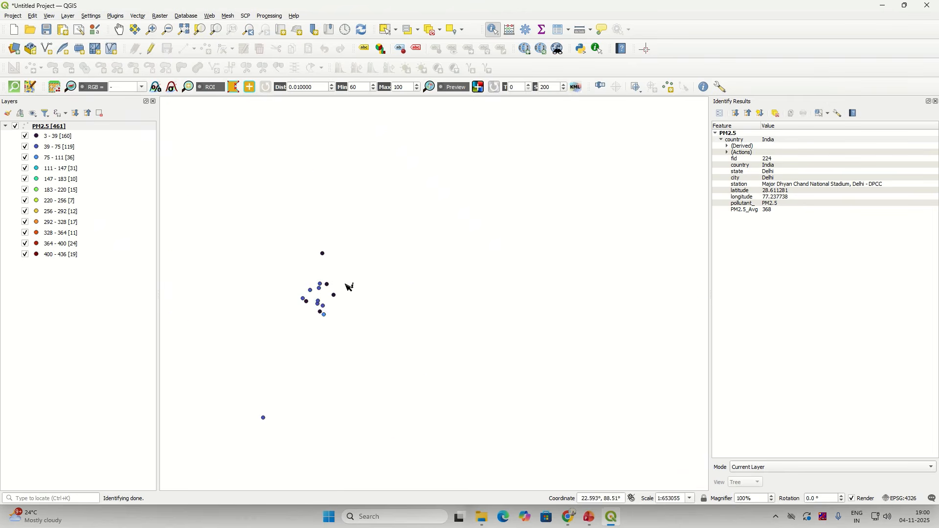
pyautogui.click(325, 255)
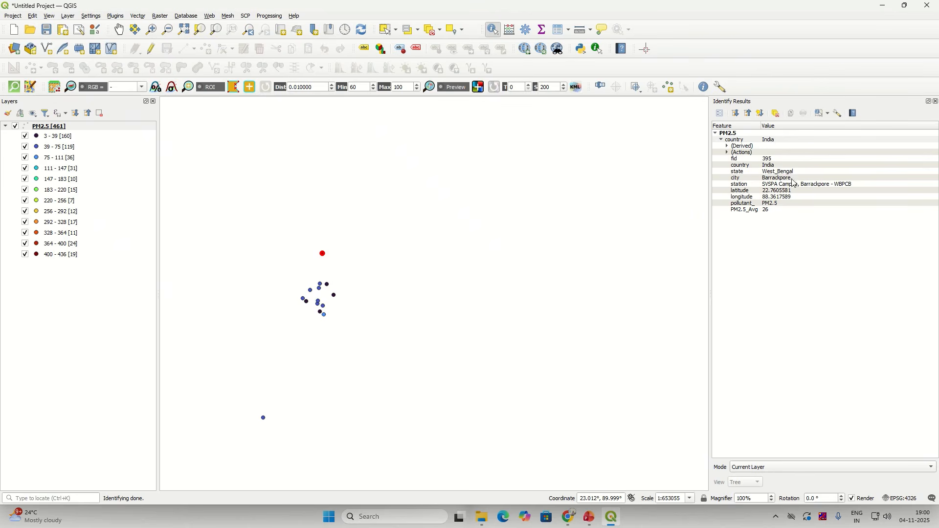
pyautogui.scroll(-4, 346, 400)
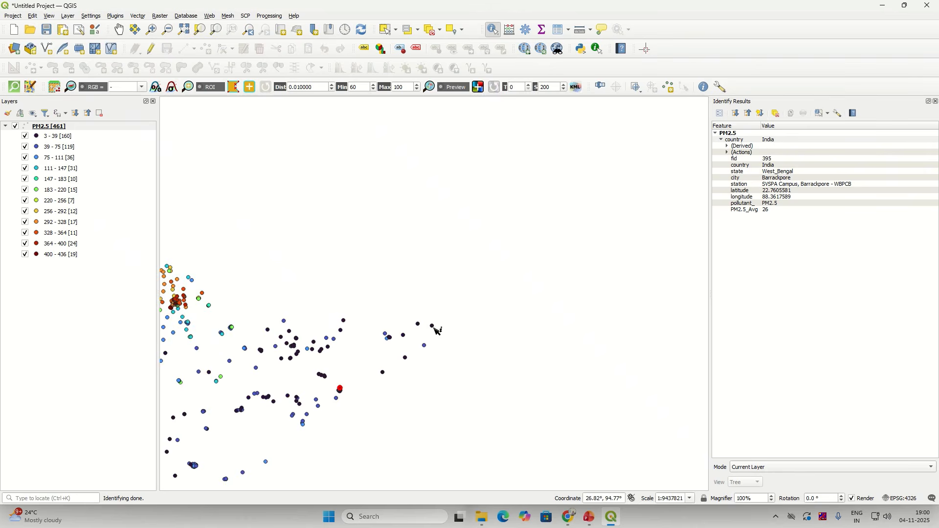
pyautogui.click(435, 327)
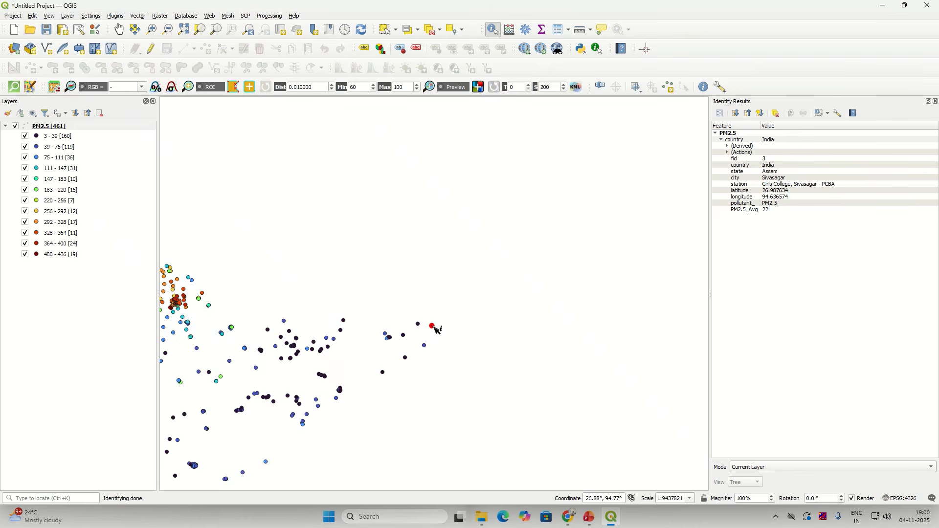
pyautogui.scroll(-2, 166, 389)
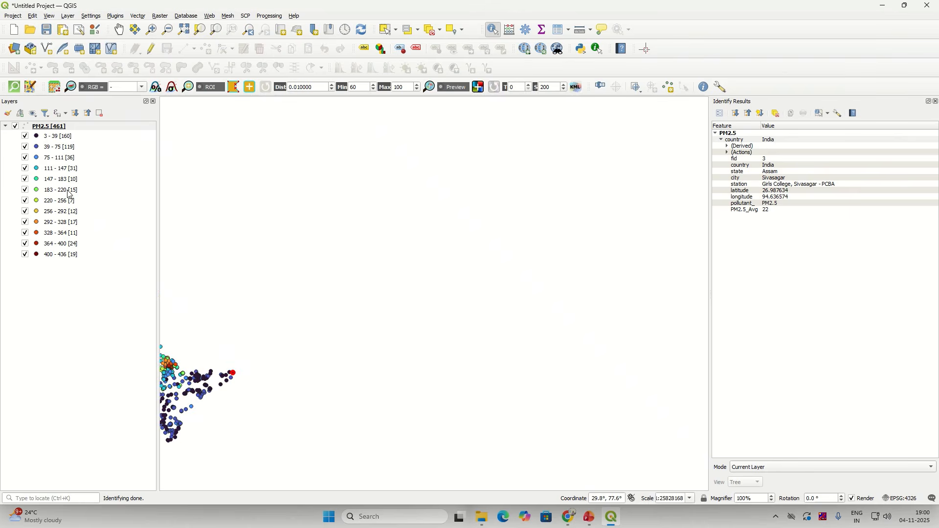
# Step: Zoom to the PM2.5 layer and identify the Gangtok station in Sikkim
pyautogui.click(86, 126)
pyautogui.rightClick(86, 126)
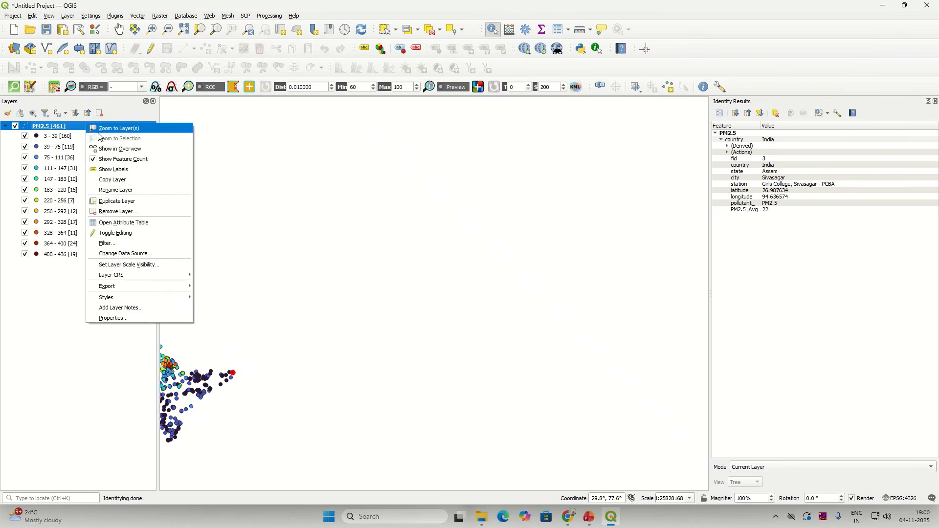
pyautogui.click(100, 128)
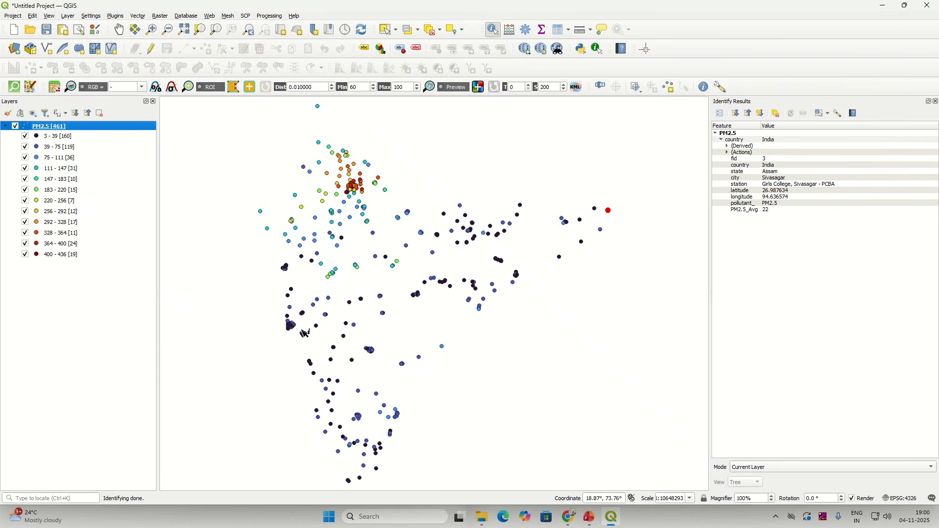
pyautogui.scroll(1, 305, 335)
pyautogui.scroll(1, 504, 394)
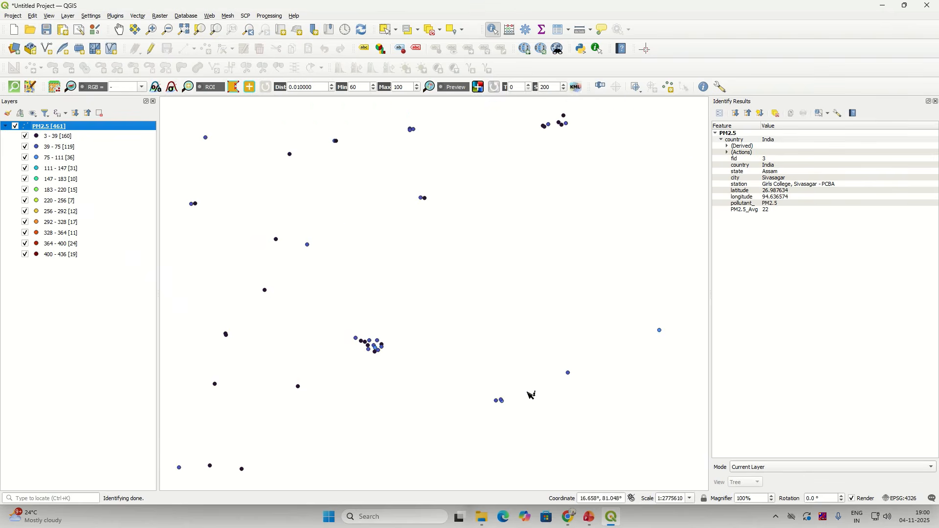
pyautogui.scroll(-1, 531, 395)
pyautogui.scroll(-1, 532, 395)
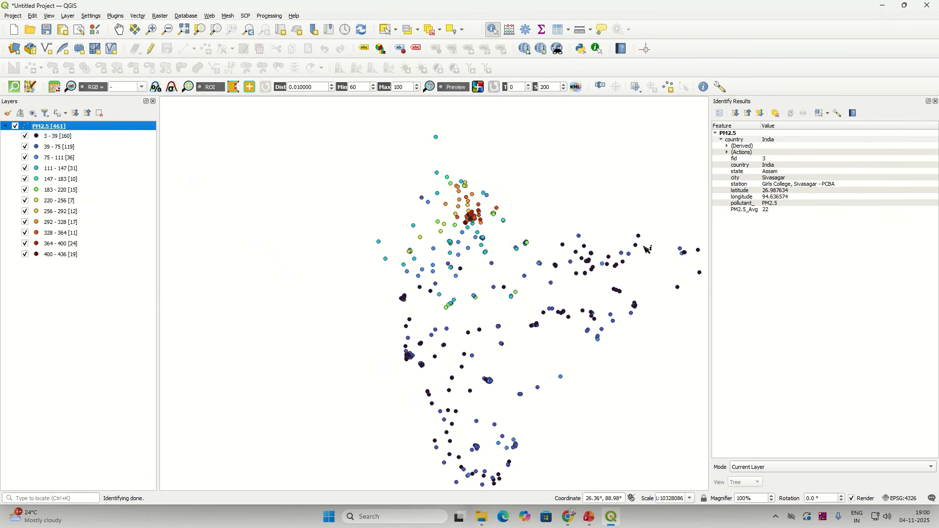
pyautogui.scroll(1, 647, 240)
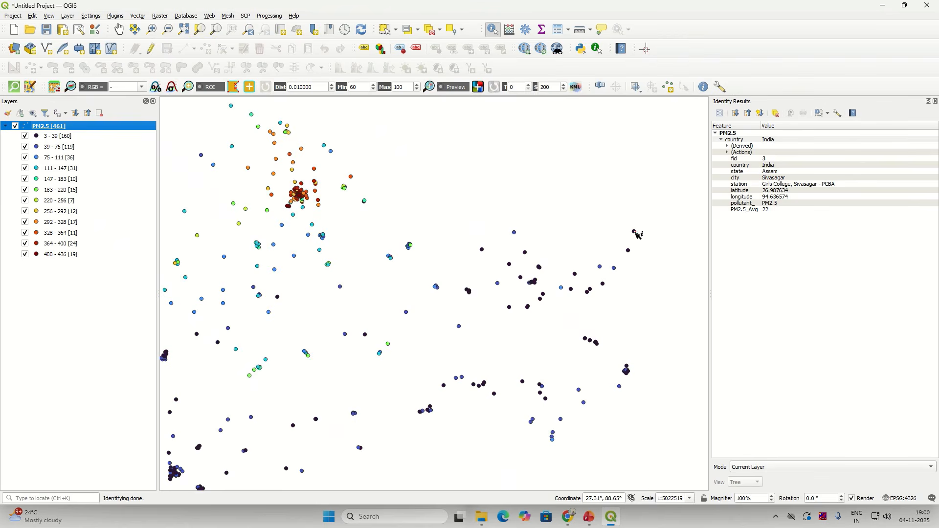
pyautogui.click(636, 233)
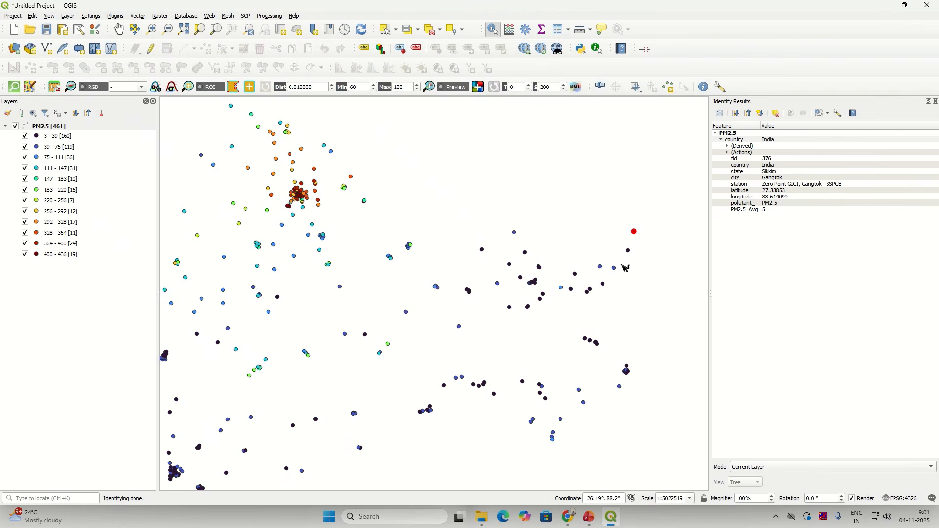
pyautogui.scroll(-1, 626, 268)
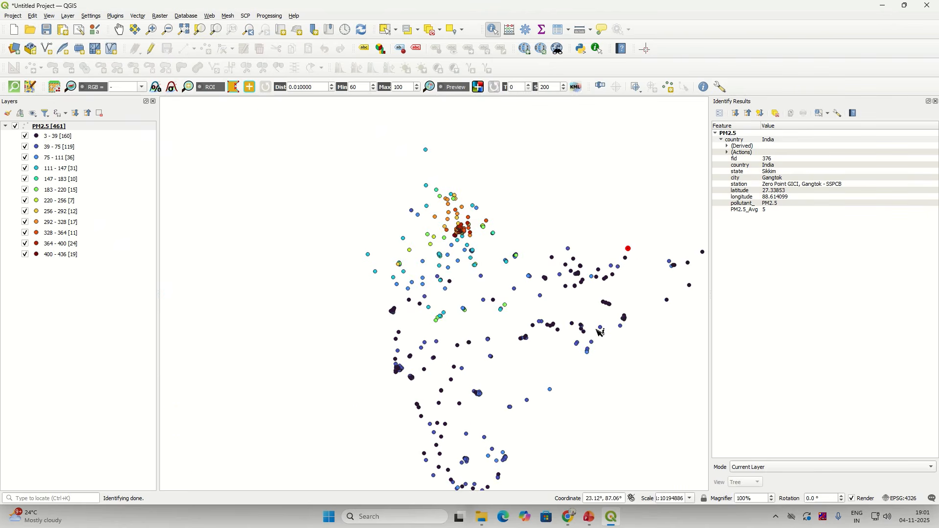
# Step: Close the Identify Results panel and zoom to the full PM2.5 layer
pyautogui.click(936, 101)
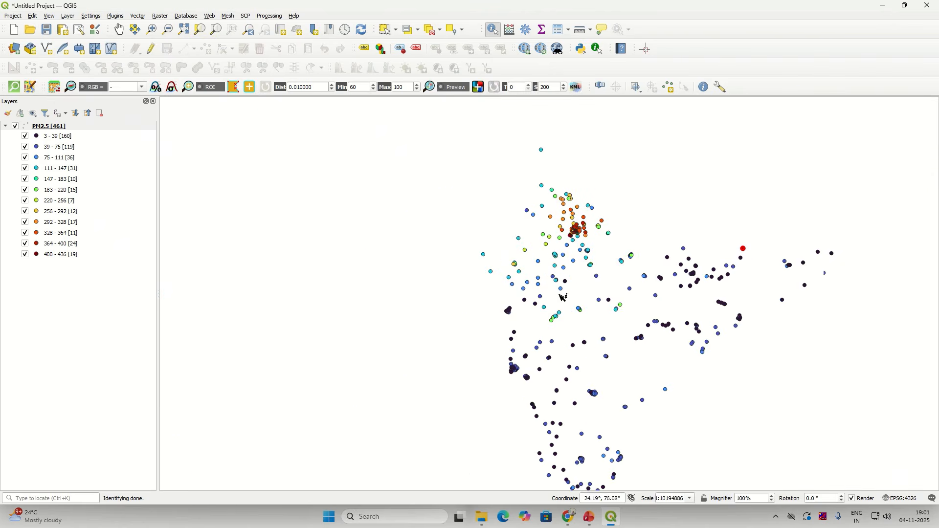
pyautogui.click(62, 128)
pyautogui.rightClick(62, 128)
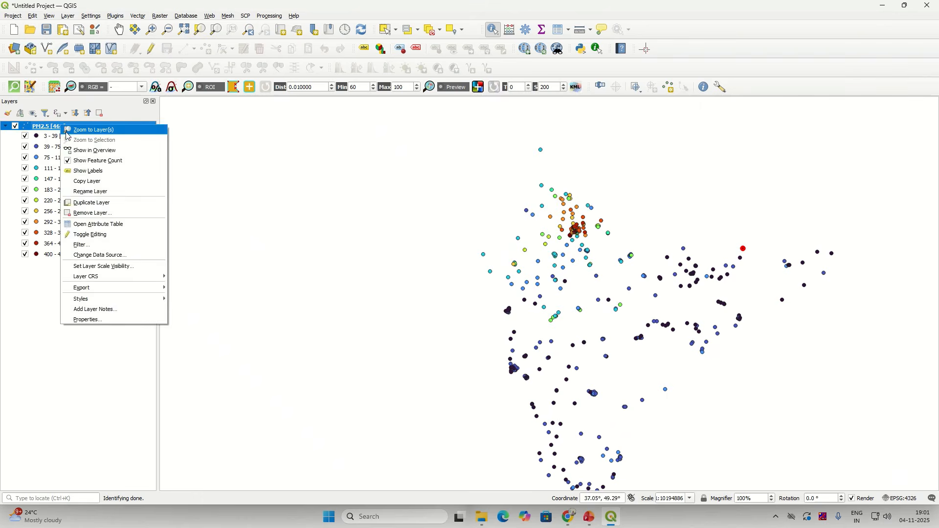
pyautogui.click(88, 128)
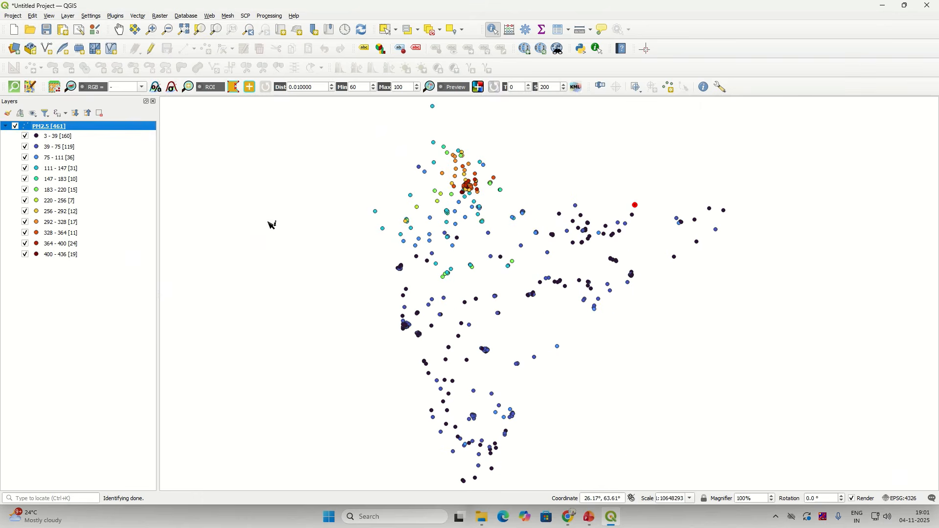
# Step: Enable the Browser panel above the Layers list from the panels menu
pyautogui.click(210, 16)
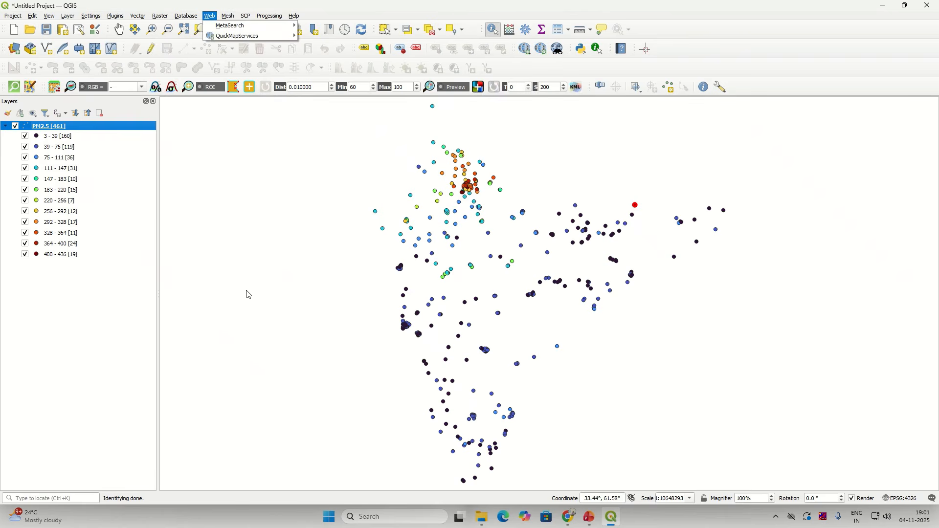
pyautogui.click(147, 227)
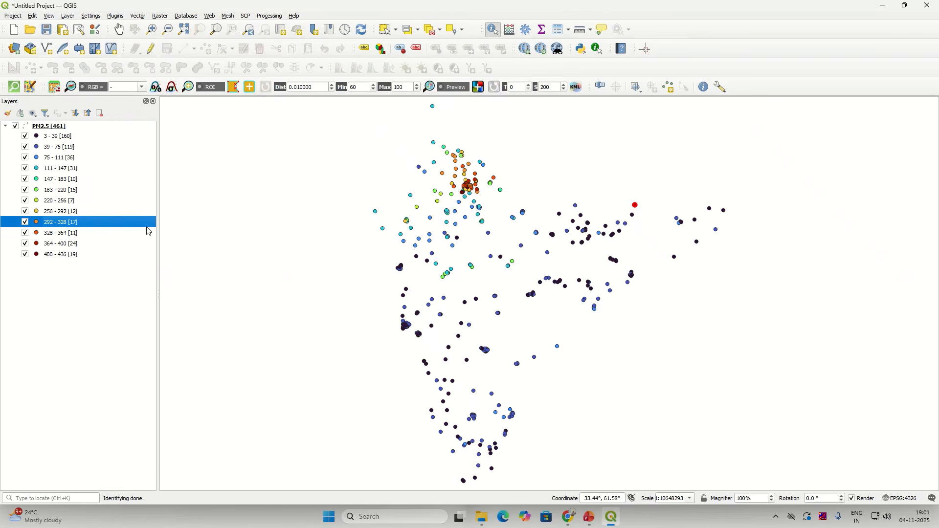
pyautogui.click(47, 127)
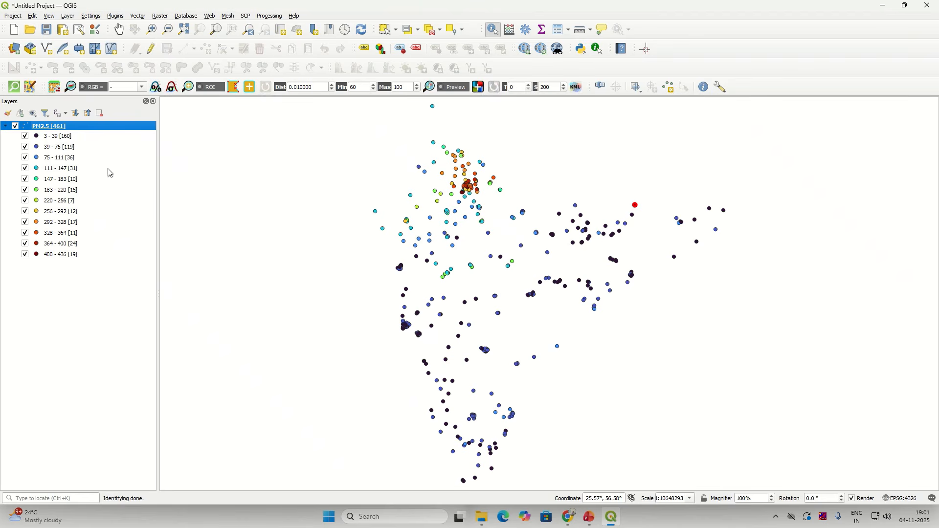
pyautogui.rightClick(741, 66)
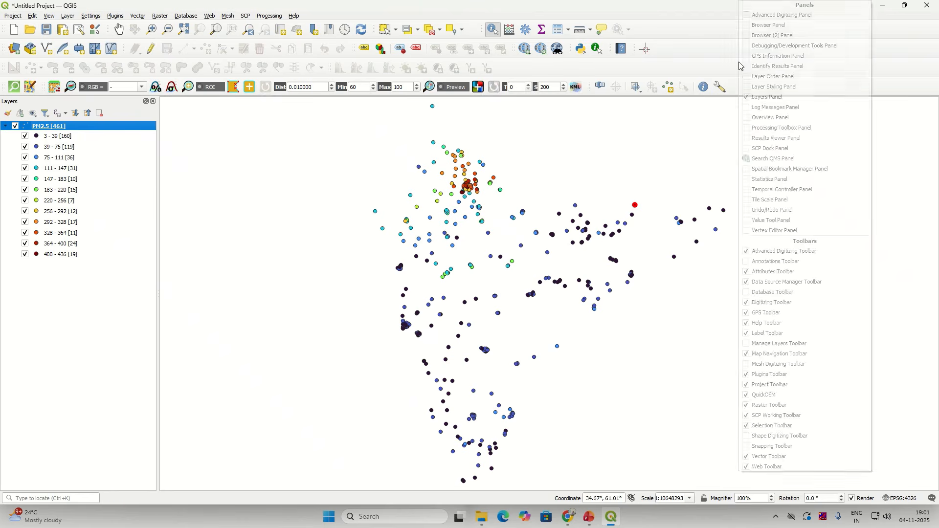
pyautogui.click(722, 55)
pyautogui.rightClick(723, 54)
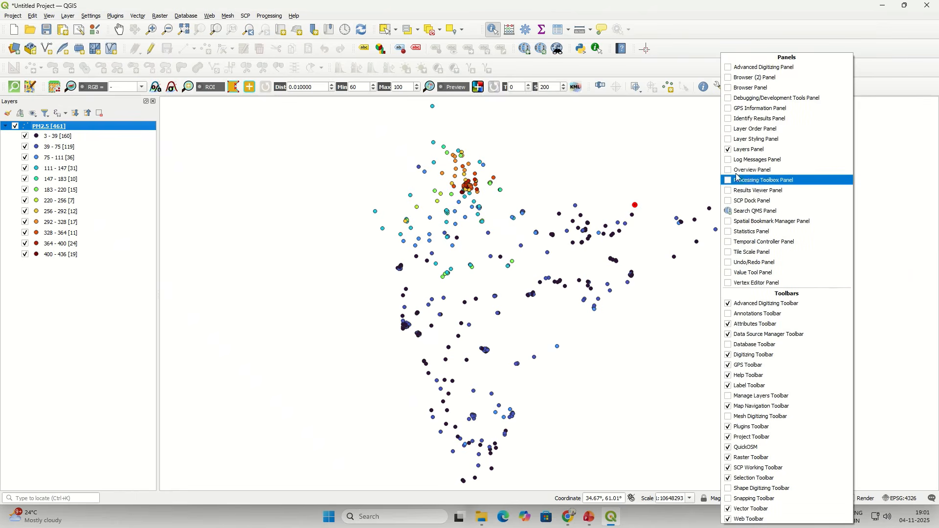
pyautogui.click(733, 89)
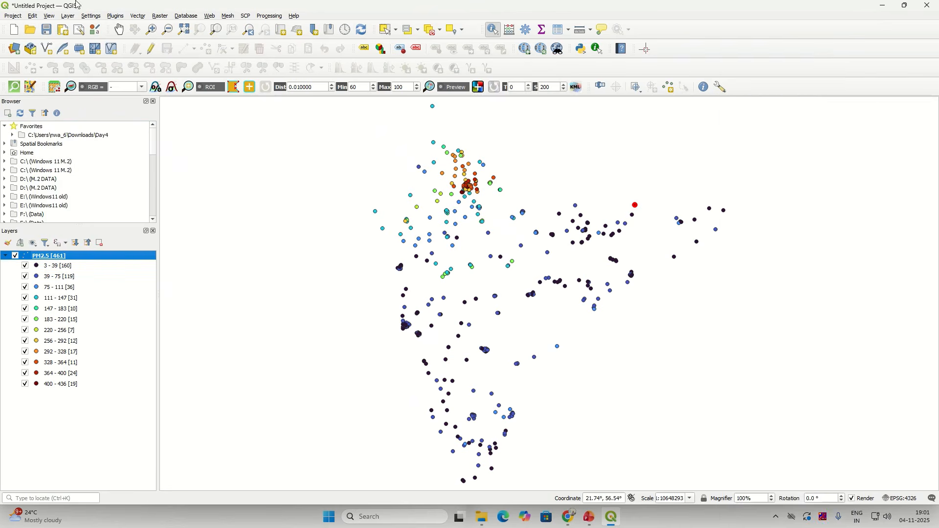
# Step: Expand XYZ Tiles in the Browser and add the OpenStreetMap basemap layer
pyautogui.click(50, 15)
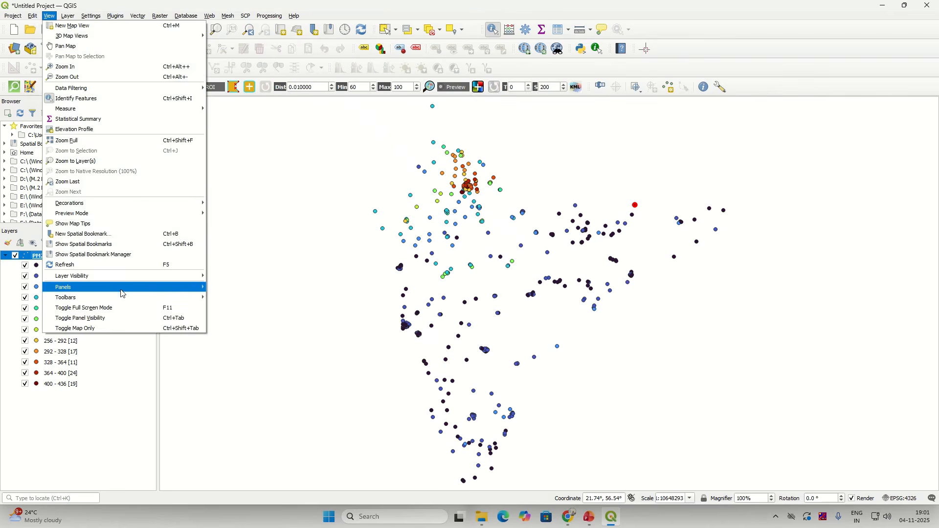
pyautogui.moveTo(123, 289)
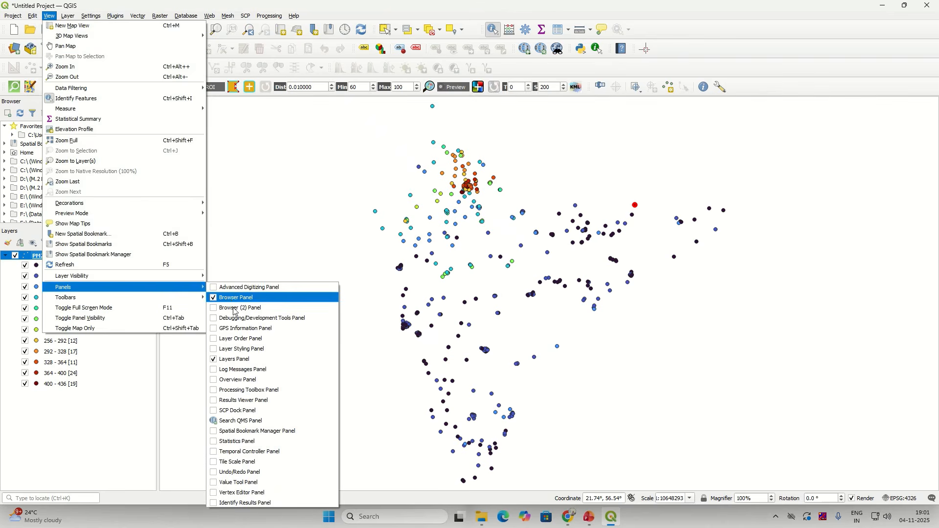
pyautogui.click(115, 468)
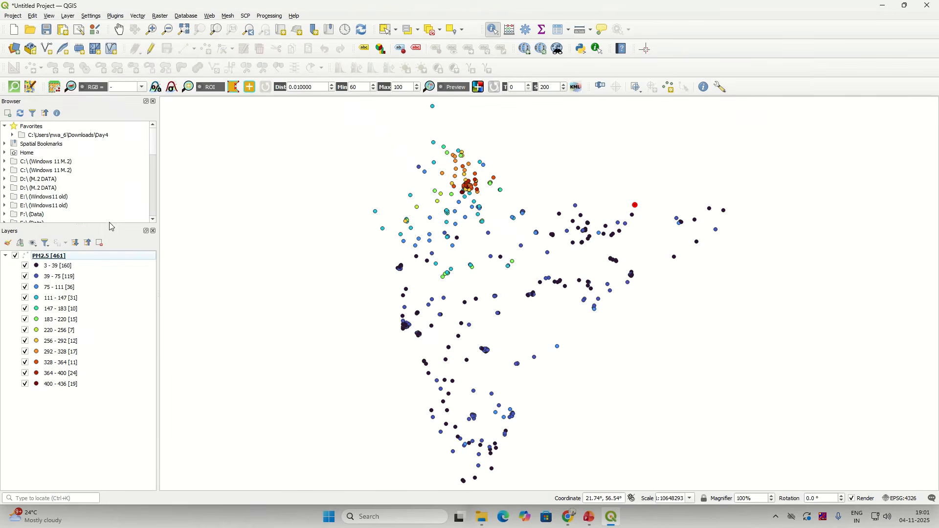
pyautogui.moveTo(154, 150); pyautogui.dragTo(154, 217)
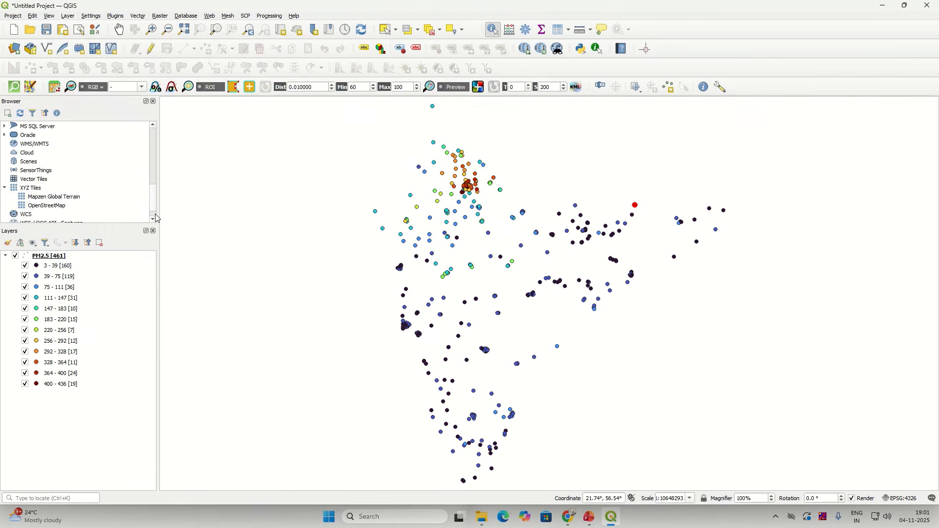
pyautogui.click(30, 190)
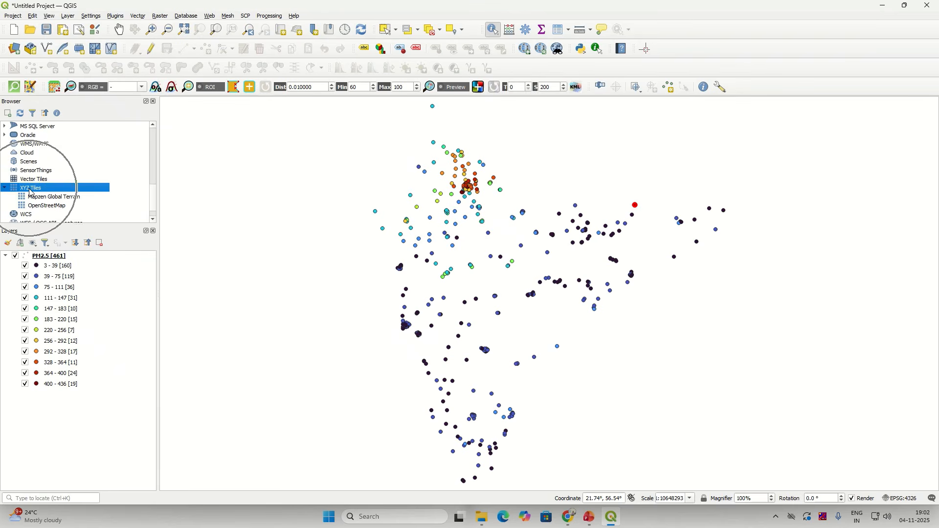
pyautogui.click(35, 206)
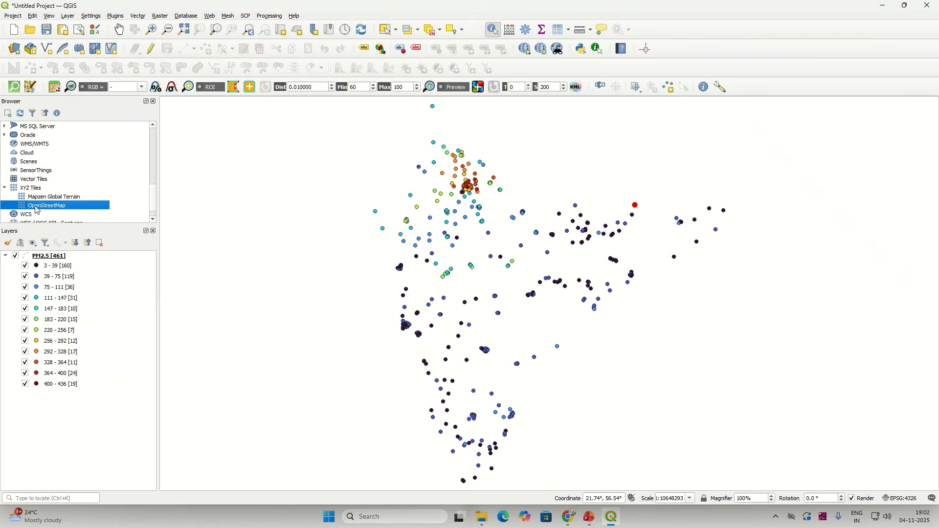
pyautogui.doubleClick(37, 211)
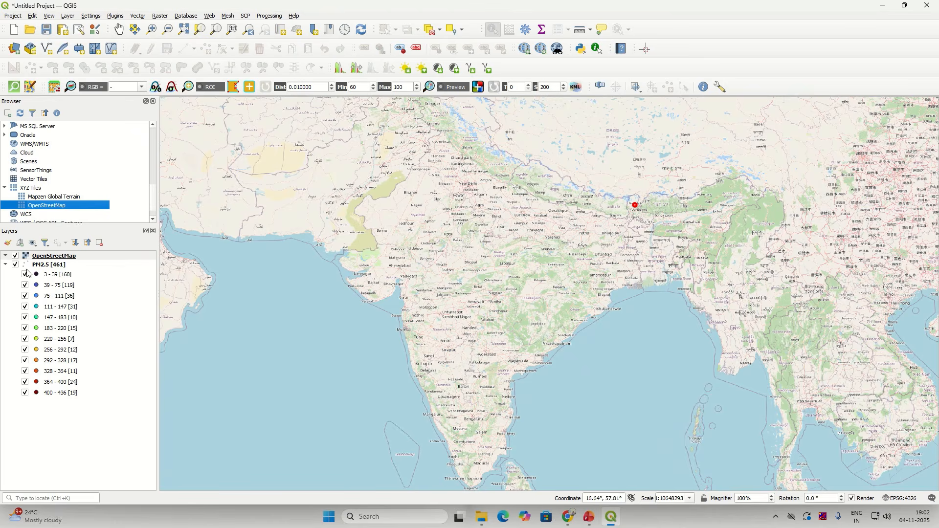
# Step: Collapse the PM2.5 legend and move the OpenStreetMap layer below PM2.5 in the Layers panel
pyautogui.click(4, 267)
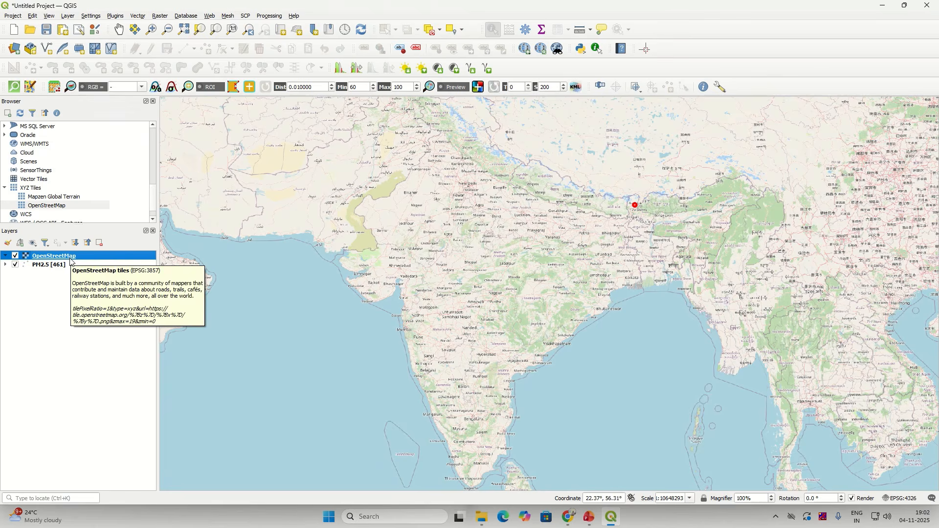
pyautogui.moveTo(70, 257); pyautogui.dragTo(71, 281)
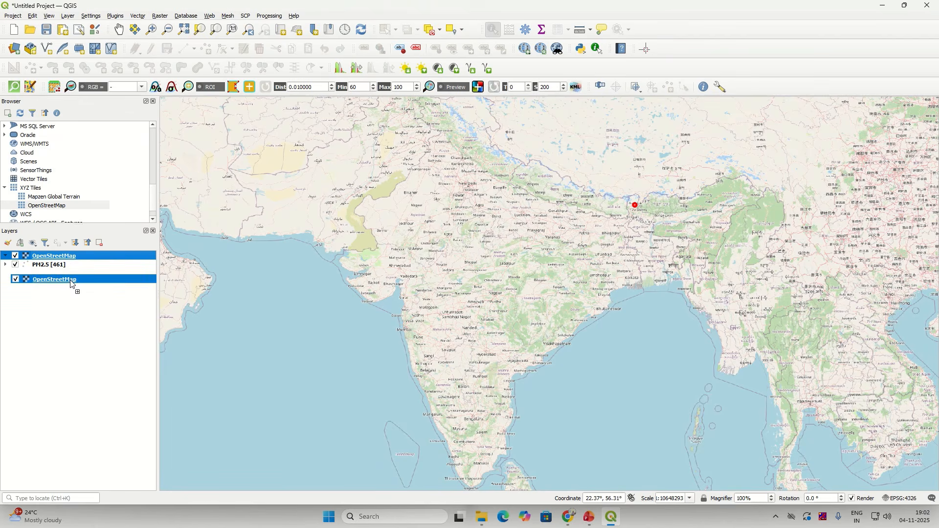
pyautogui.moveTo(71, 284); pyautogui.dragTo(71, 283)
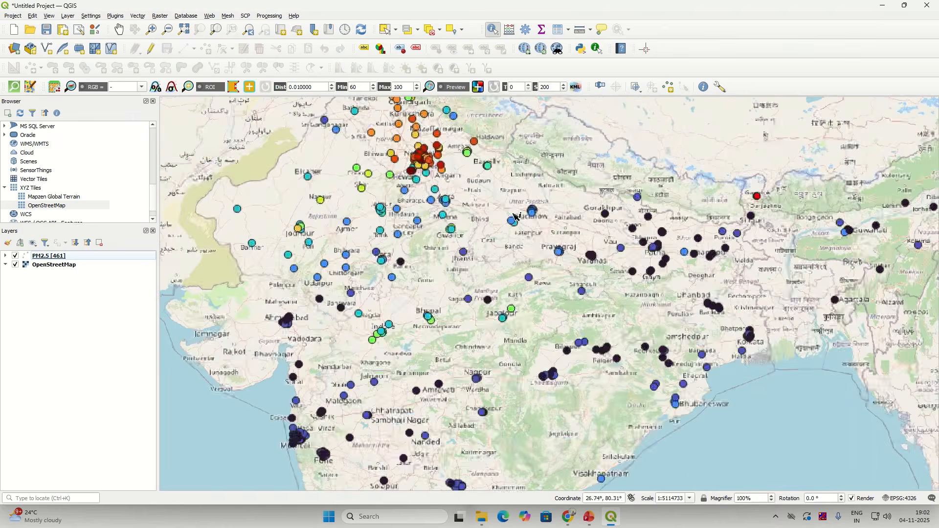
pyautogui.scroll(1, 504, 230)
pyautogui.scroll(1, 460, 345)
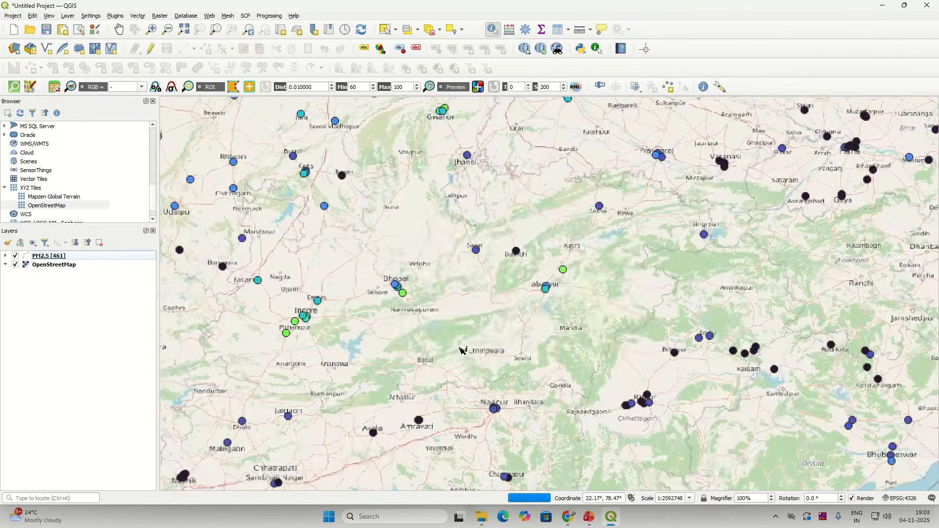
pyautogui.scroll(-1, 404, 269)
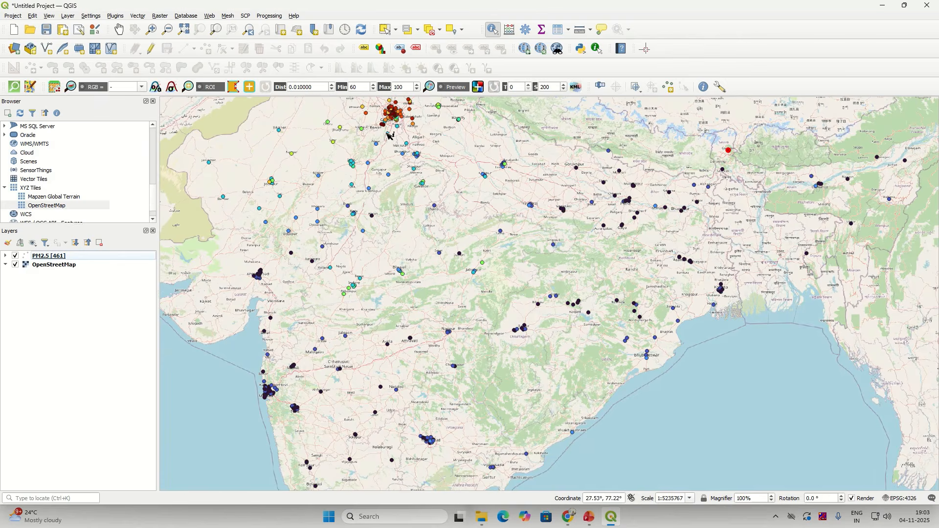
pyautogui.click(151, 29)
pyautogui.moveTo(357, 101); pyautogui.dragTo(428, 139)
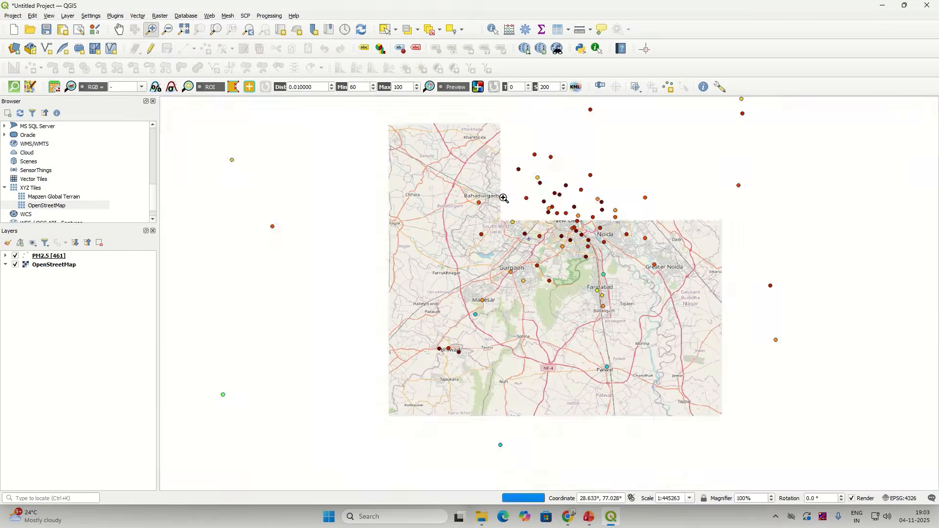
pyautogui.scroll(-4, 589, 300)
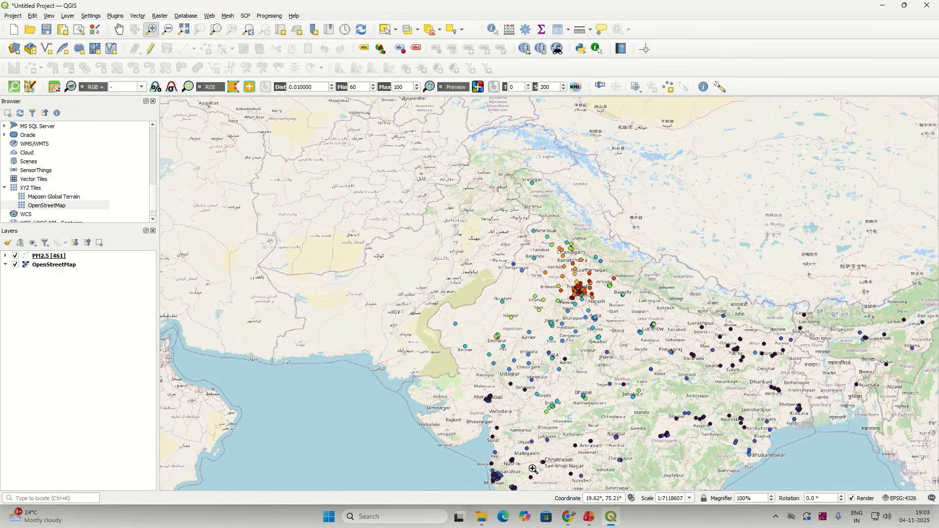
pyautogui.moveTo(480, 459); pyautogui.dragTo(513, 486)
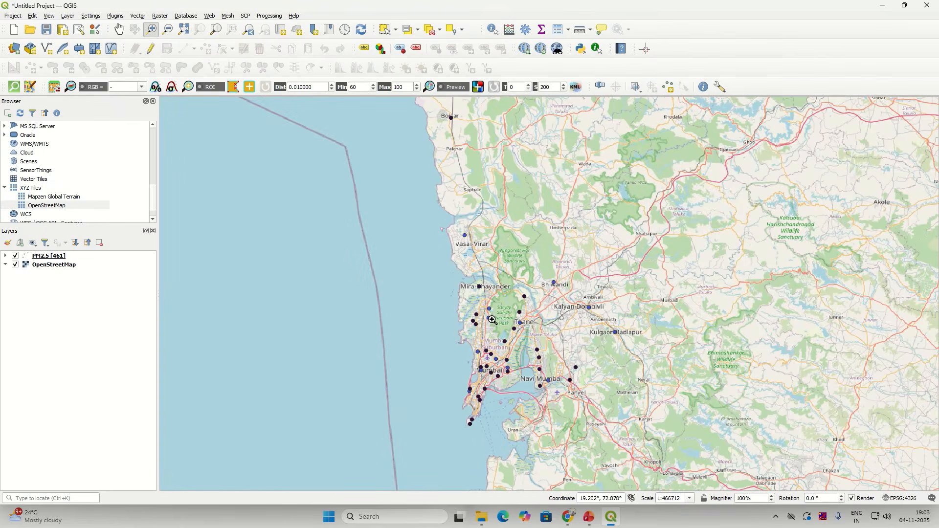
pyautogui.scroll(-1, 547, 379)
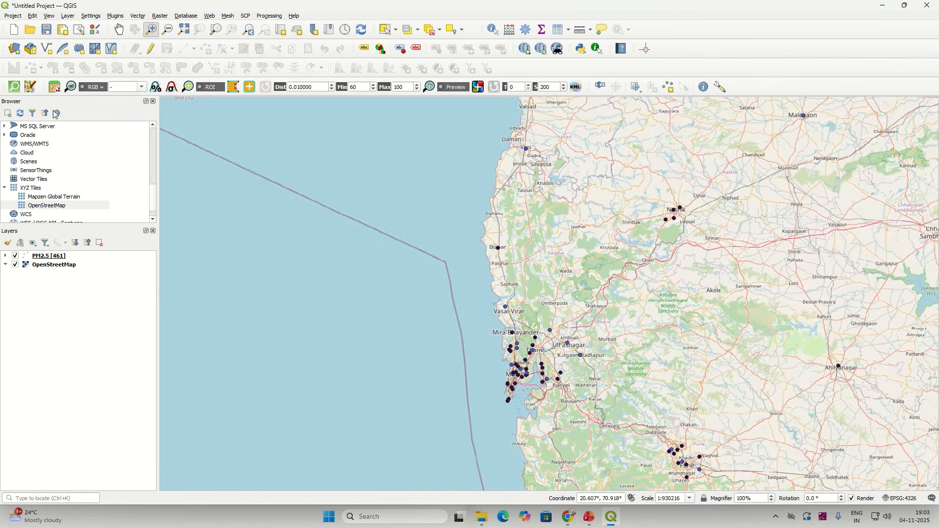
pyautogui.scroll(-2, 365, 221)
pyautogui.scroll(-1, 650, 345)
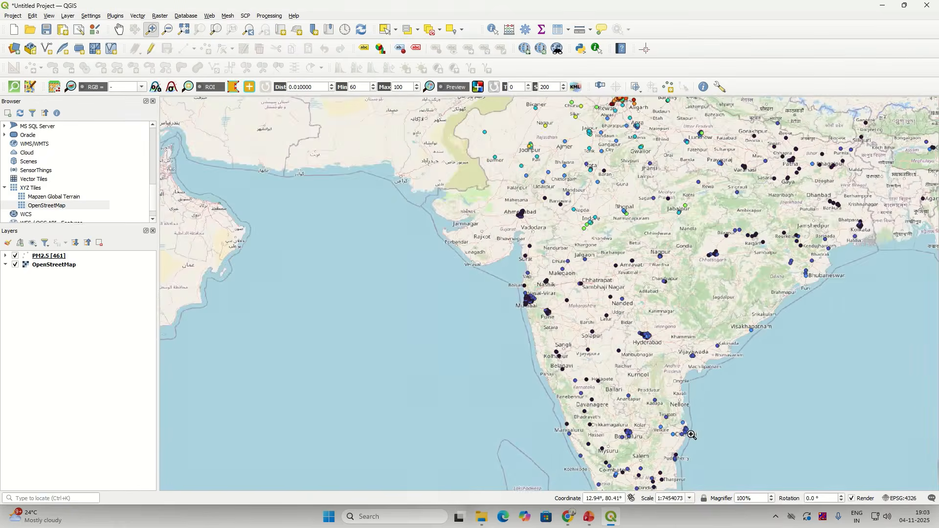
pyautogui.scroll(1, 692, 436)
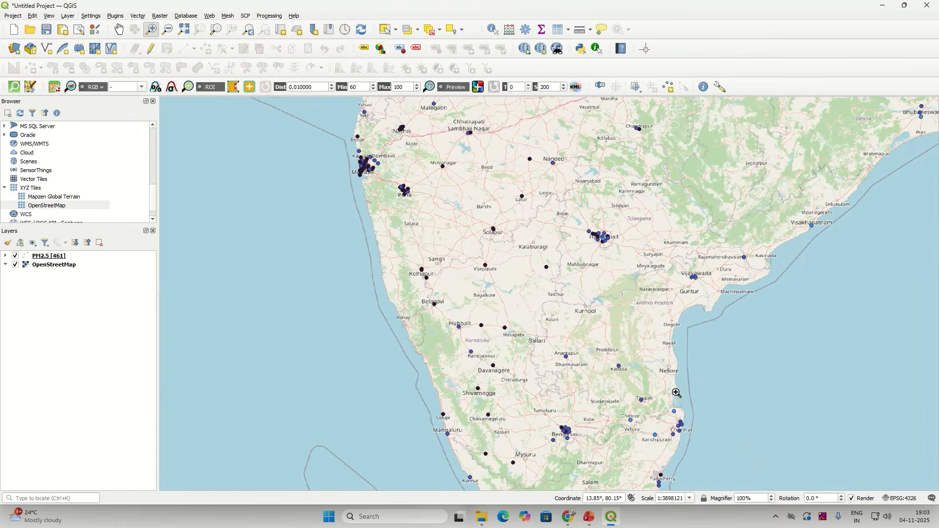
pyautogui.scroll(-1, 677, 392)
pyautogui.scroll(-1, 814, 155)
pyautogui.scroll(4, 806, 161)
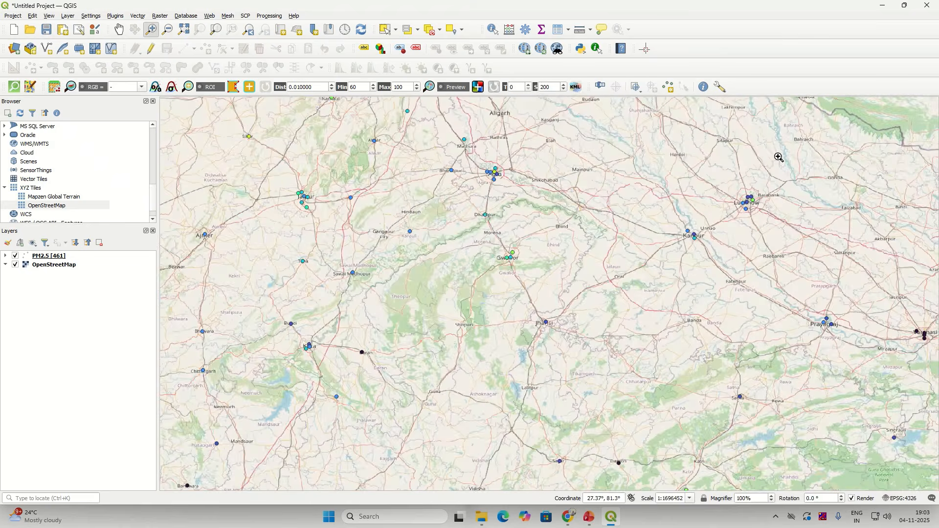
pyautogui.scroll(-2, 768, 183)
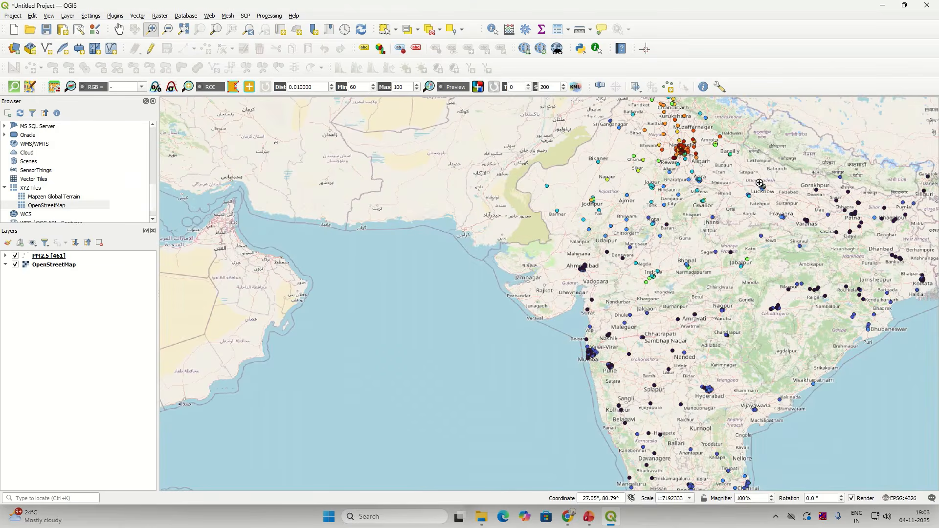
# Step: Zoom the map to the full extent of the OpenStreetMap layer
pyautogui.rightClick(51, 266)
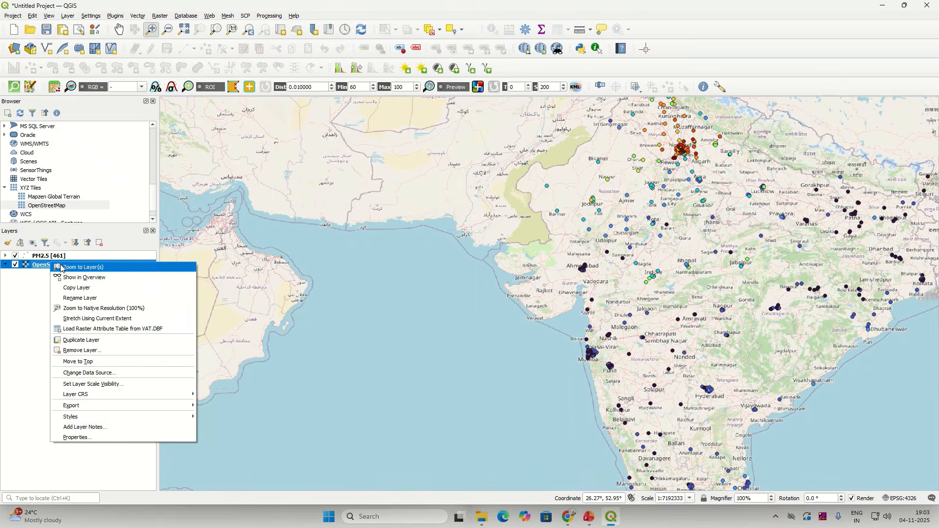
pyautogui.click(79, 272)
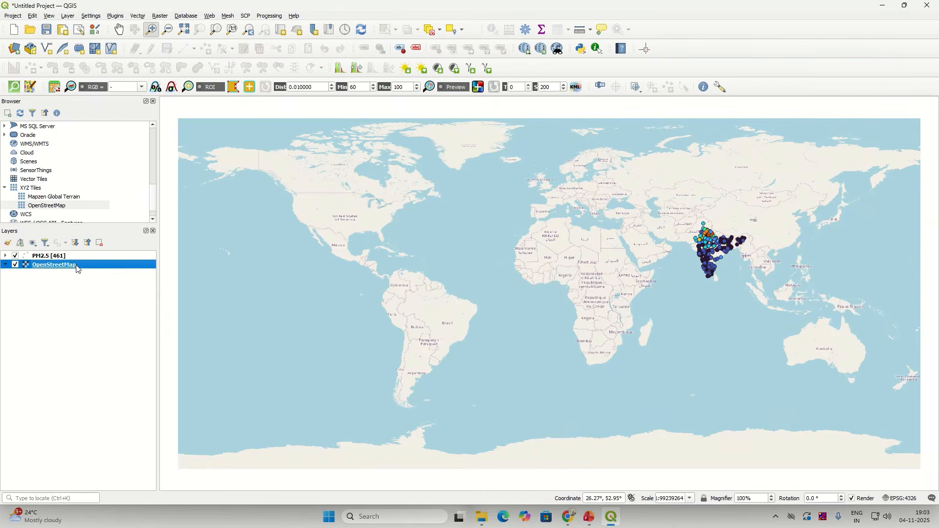
pyautogui.rightClick(77, 270)
pyautogui.click(102, 272)
# Step: Zoom to the PM2.5 stations across India and bring up the PM2.5 layer's context menu
pyautogui.rightClick(89, 257)
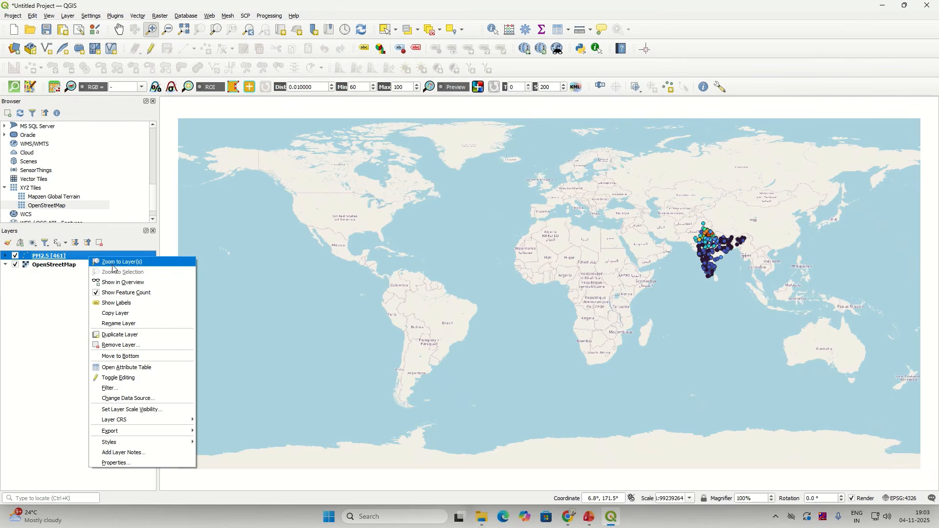
pyautogui.click(114, 266)
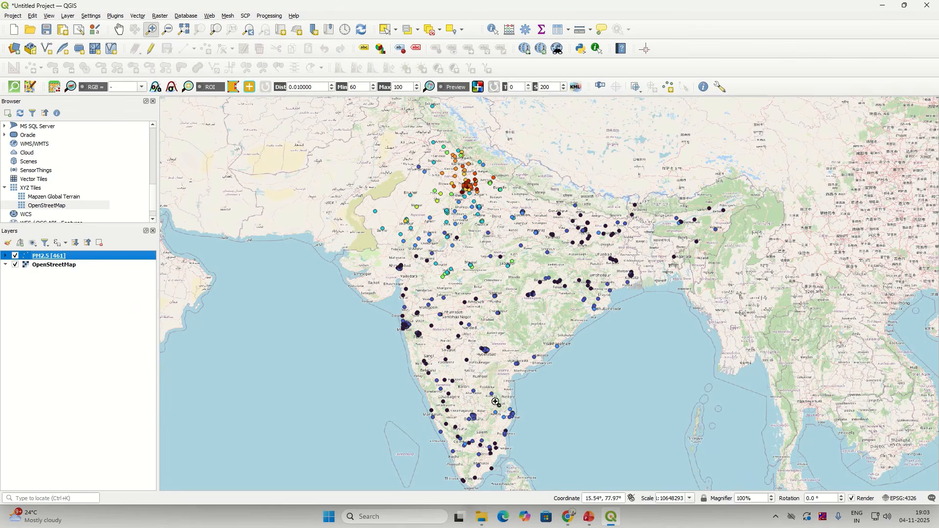
pyautogui.scroll(3, 555, 376)
pyautogui.scroll(1, 582, 363)
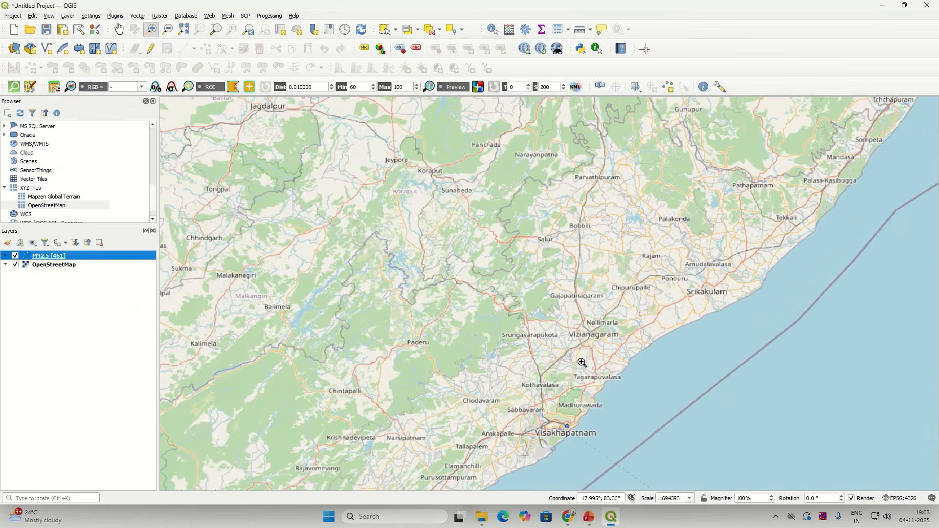
pyautogui.scroll(1, 572, 416)
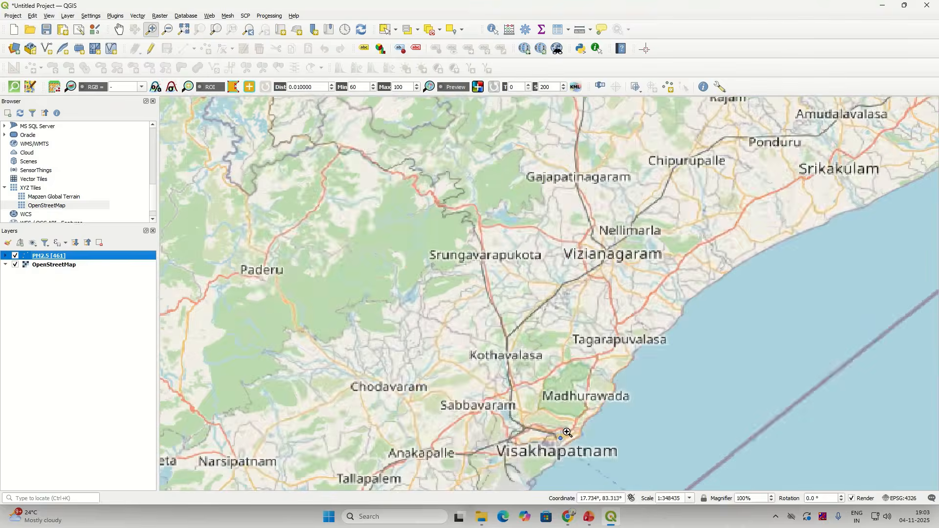
pyautogui.scroll(-5, 567, 435)
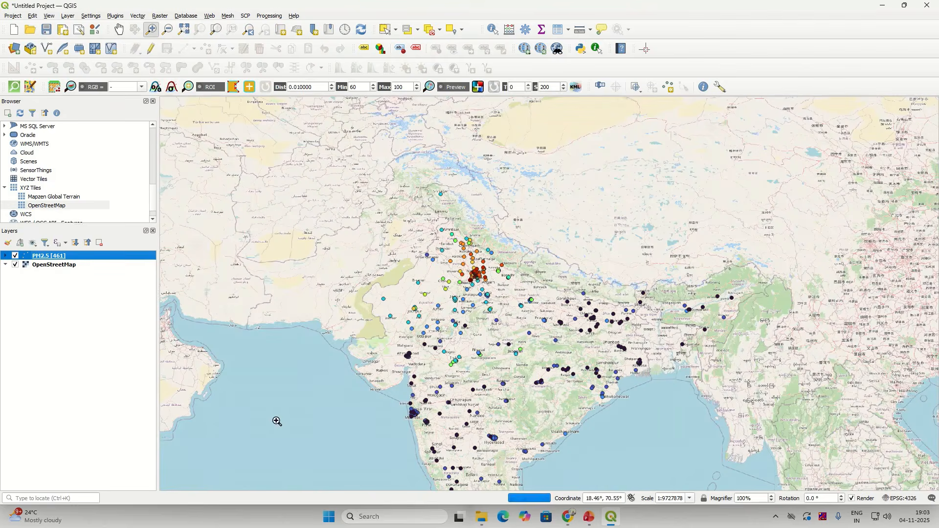
pyautogui.rightClick(44, 256)
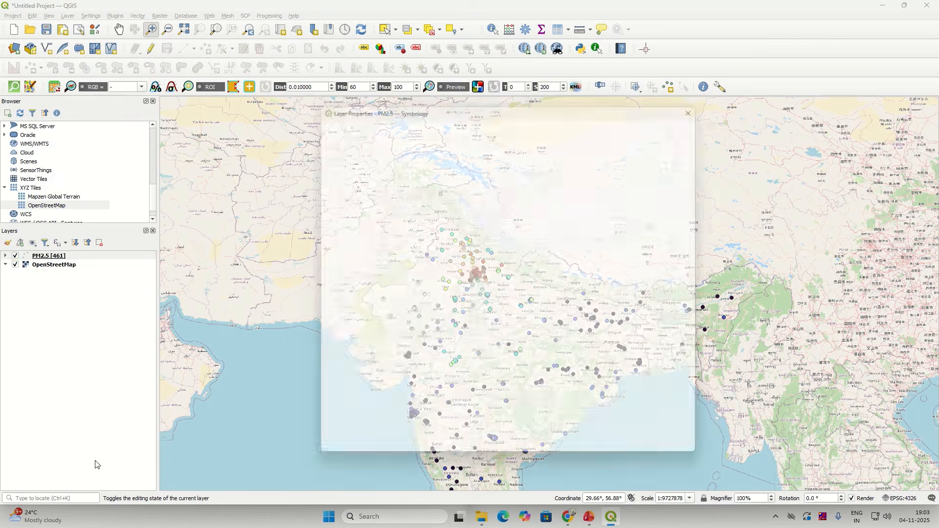
# Step: Switch PM2.5 labelling to Single Labels with the city field as the value
pyautogui.click(329, 187)
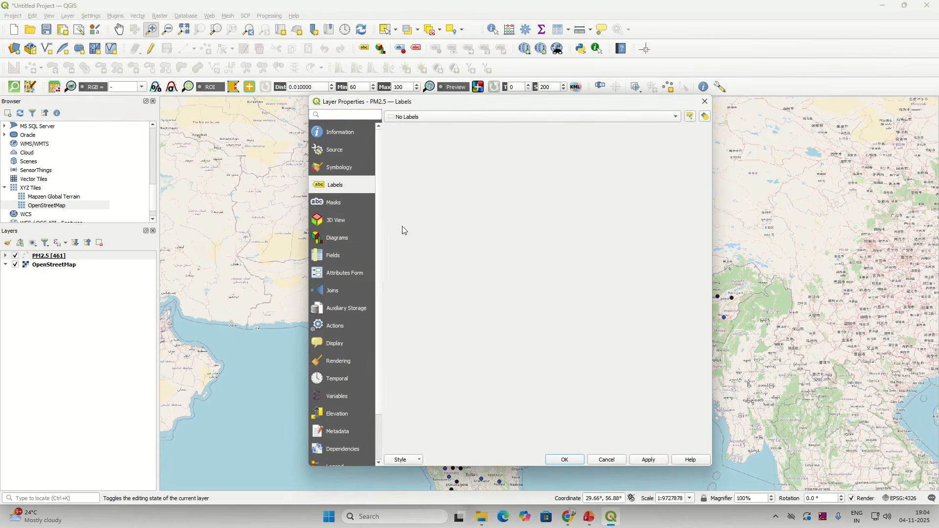
pyautogui.click(415, 118)
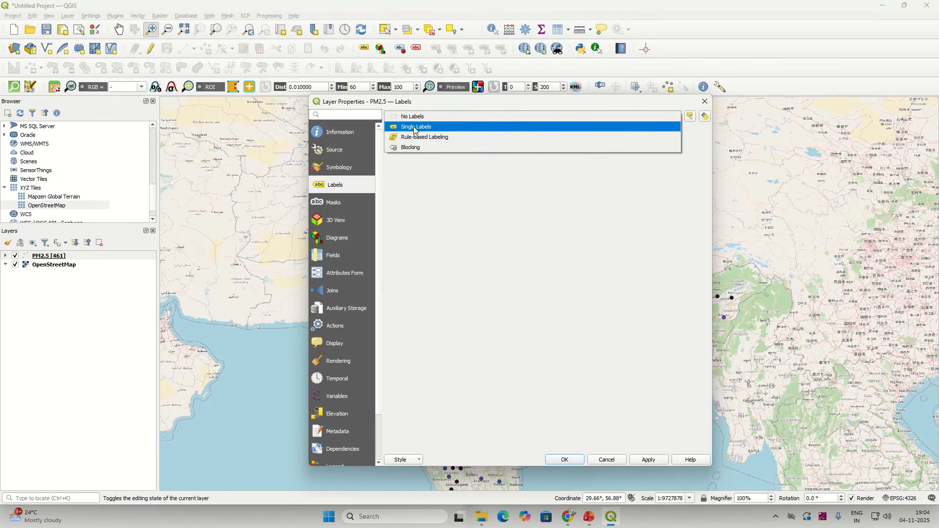
pyautogui.click(415, 128)
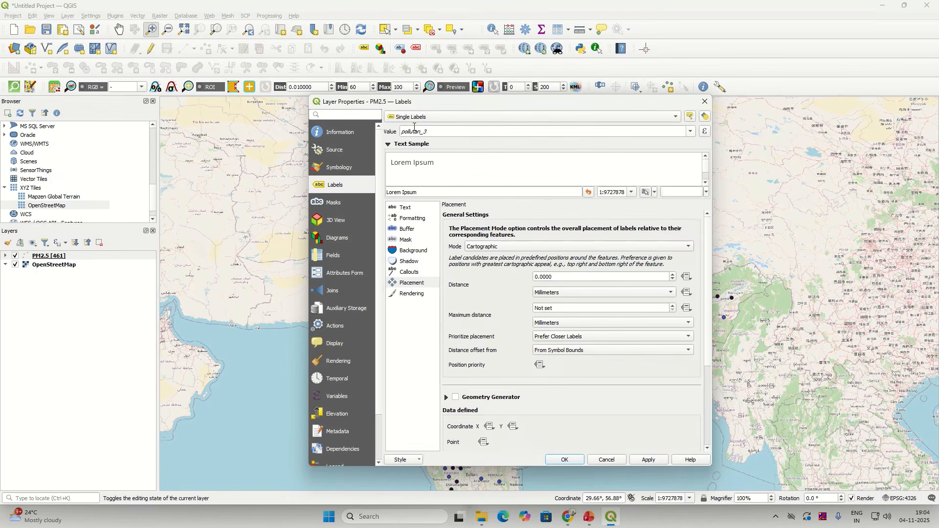
pyautogui.click(693, 131)
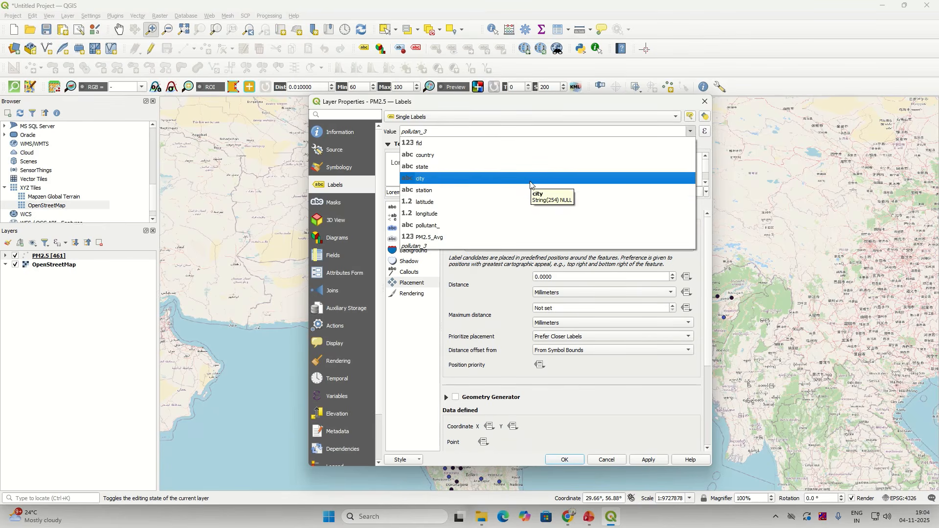
pyautogui.click(531, 180)
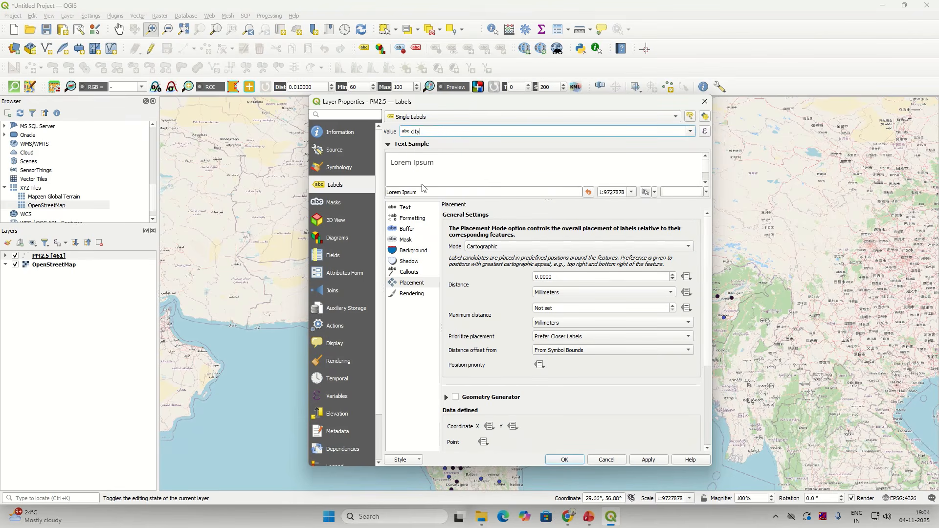
# Step: Style the city labels as Open Sans Bold, size 12, then apply and close Layer Properties
pyautogui.click(412, 210)
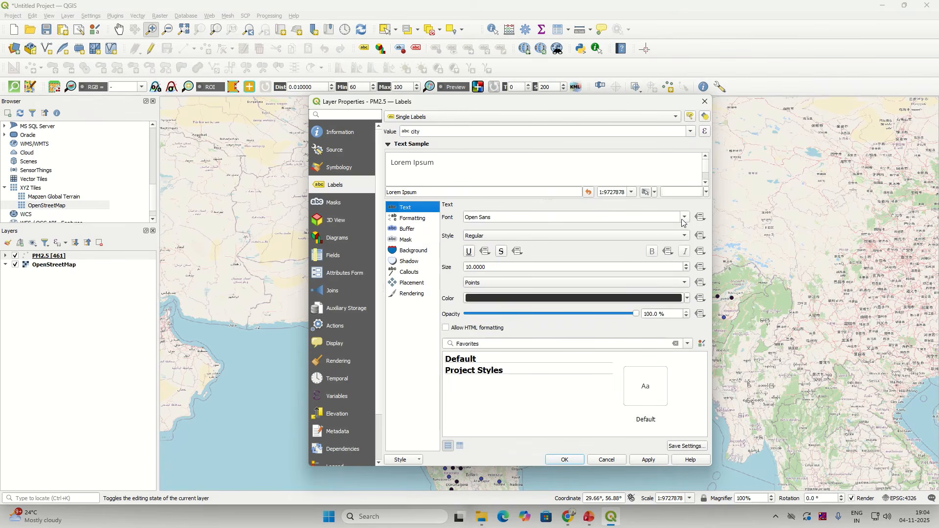
pyautogui.click(688, 239)
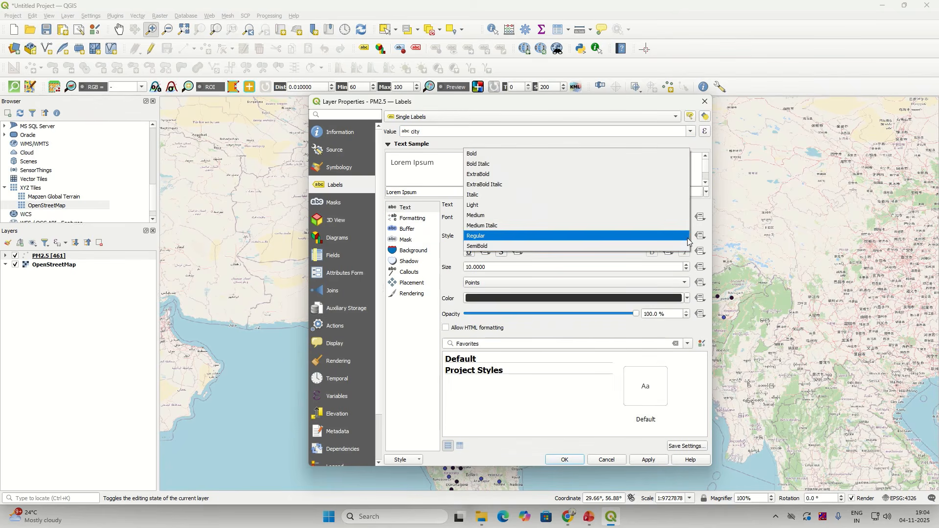
pyautogui.click(638, 237)
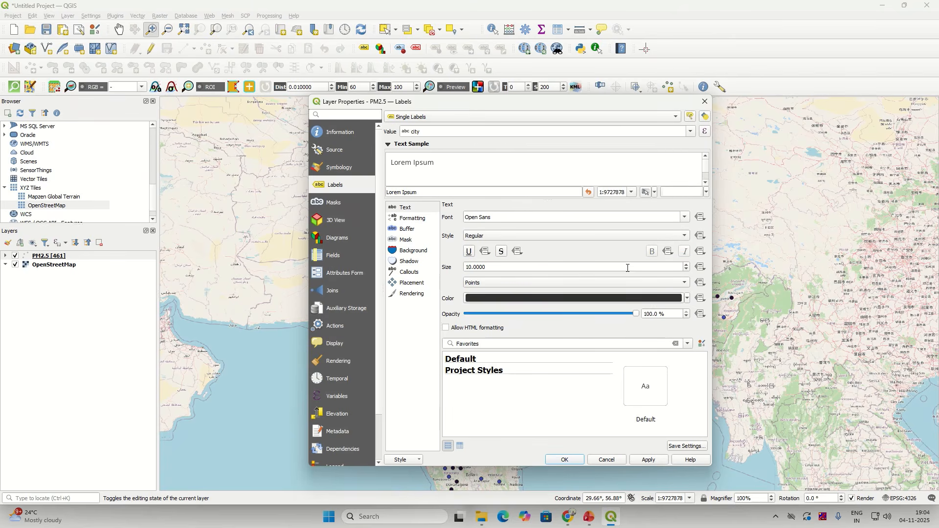
pyautogui.click(500, 269)
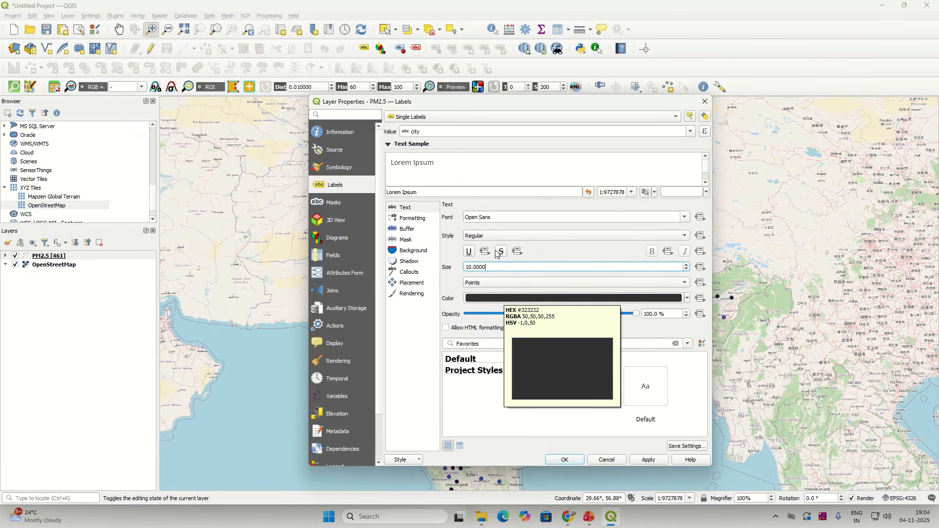
pyautogui.click(684, 219)
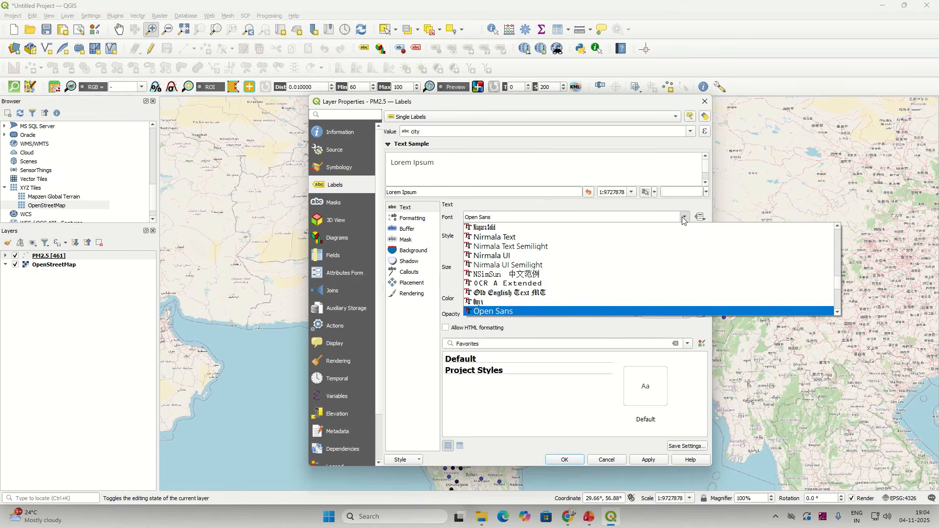
pyautogui.click(568, 215)
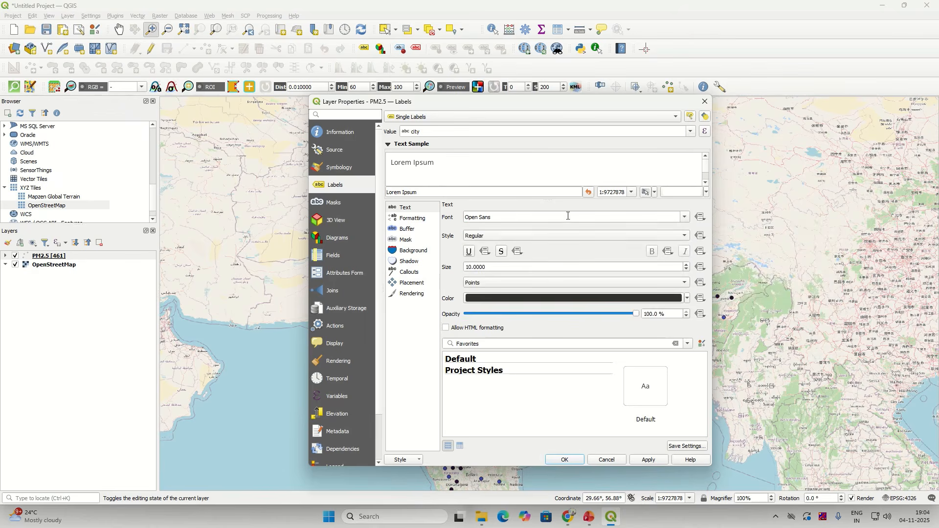
pyautogui.click(509, 239)
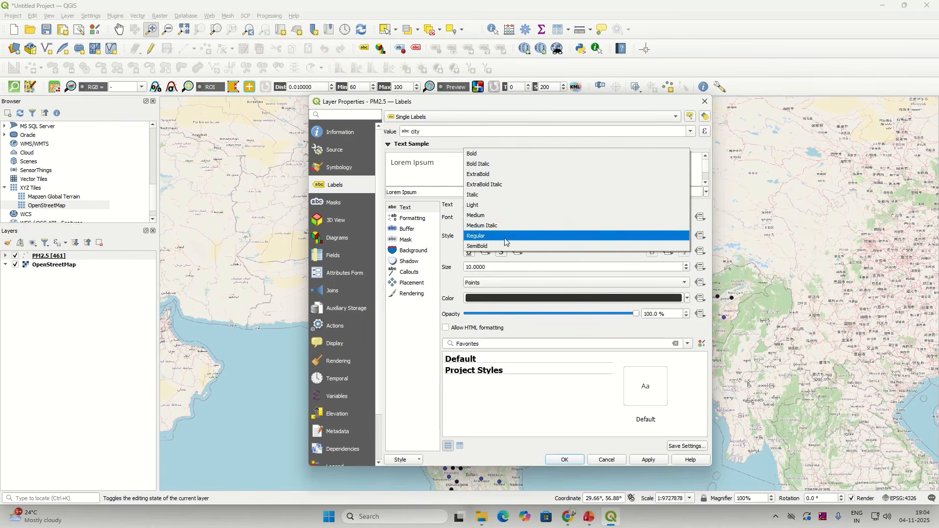
pyautogui.click(481, 155)
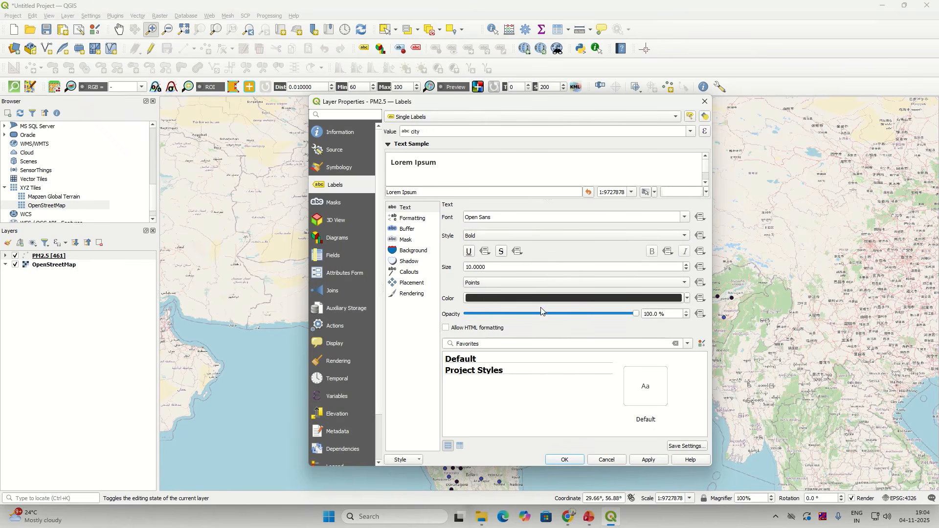
pyautogui.click(688, 265)
pyautogui.click(688, 266)
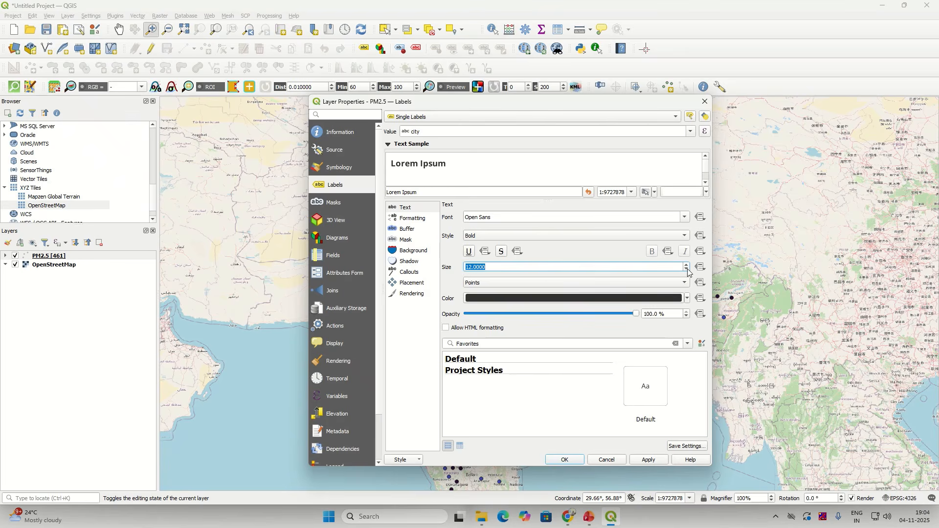
pyautogui.click(650, 462)
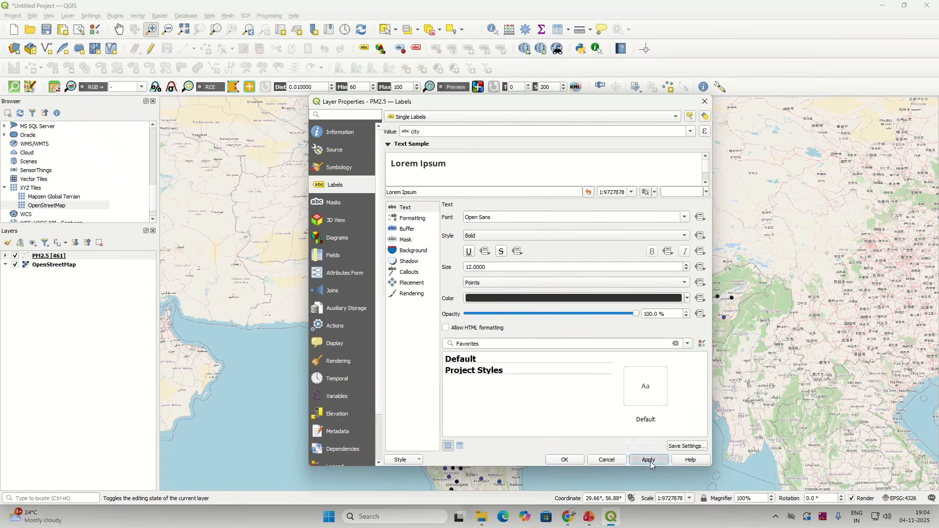
pyautogui.click(565, 461)
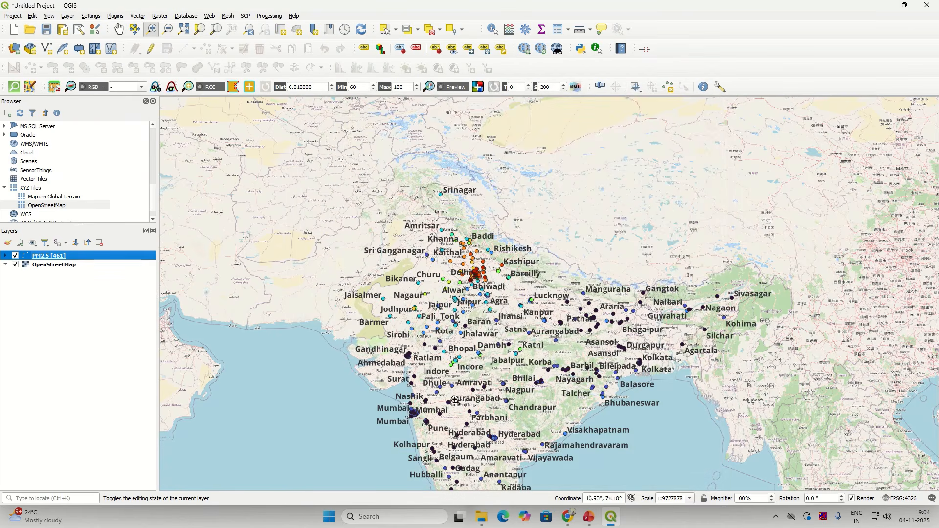
# Step: Zoom around the city-labelled map, then close the Browser panel with its X button
pyautogui.scroll(1, 506, 393)
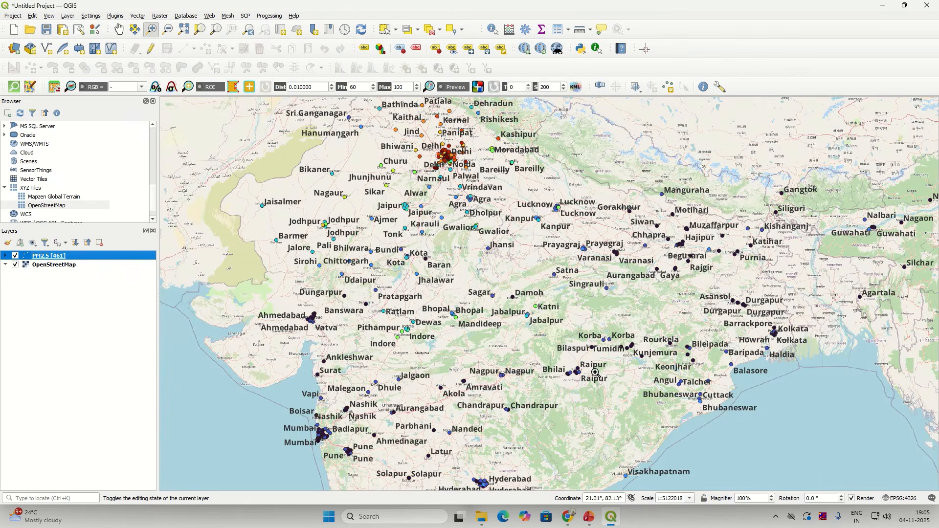
pyautogui.scroll(1, 581, 374)
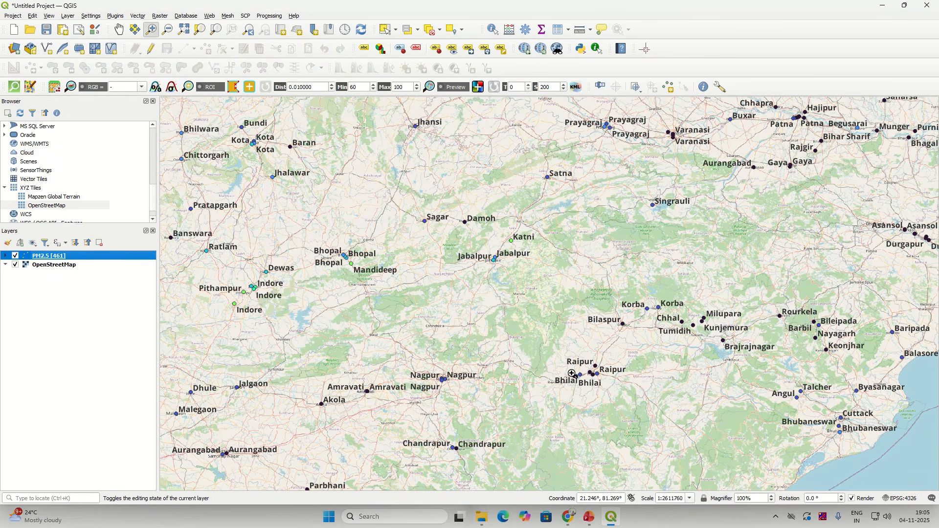
pyautogui.scroll(-2, 572, 373)
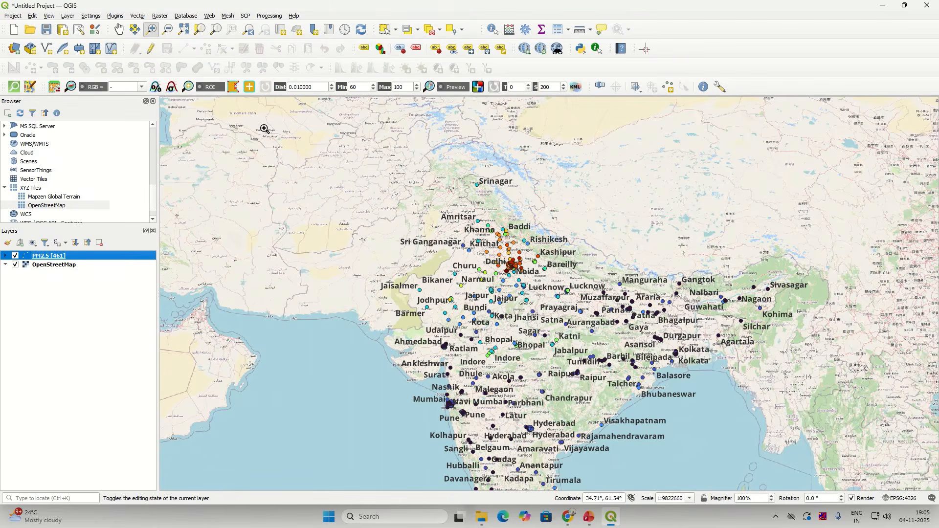
pyautogui.rightClick(79, 262)
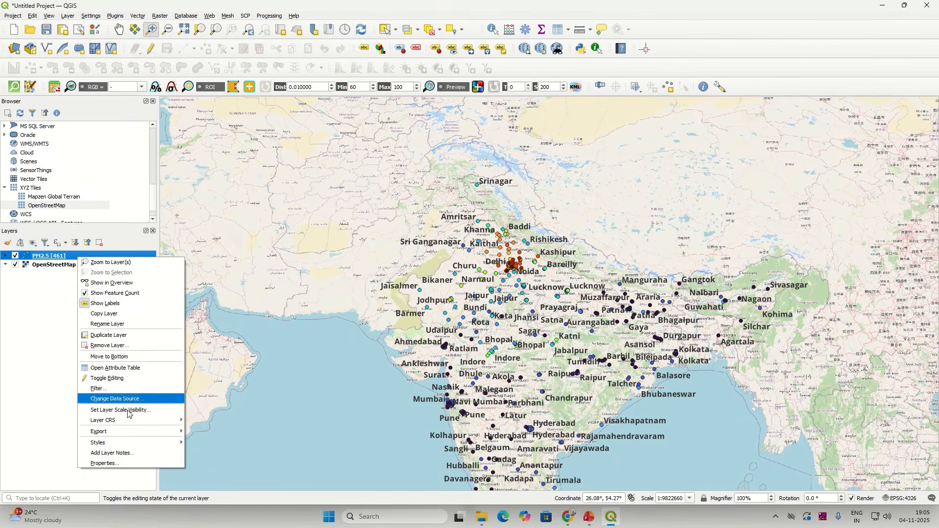
pyautogui.click(45, 259)
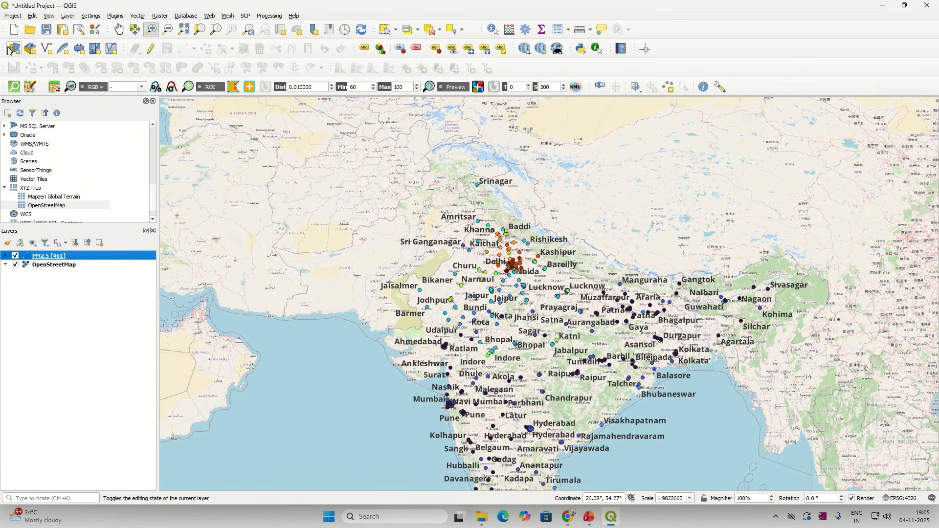
pyautogui.click(154, 102)
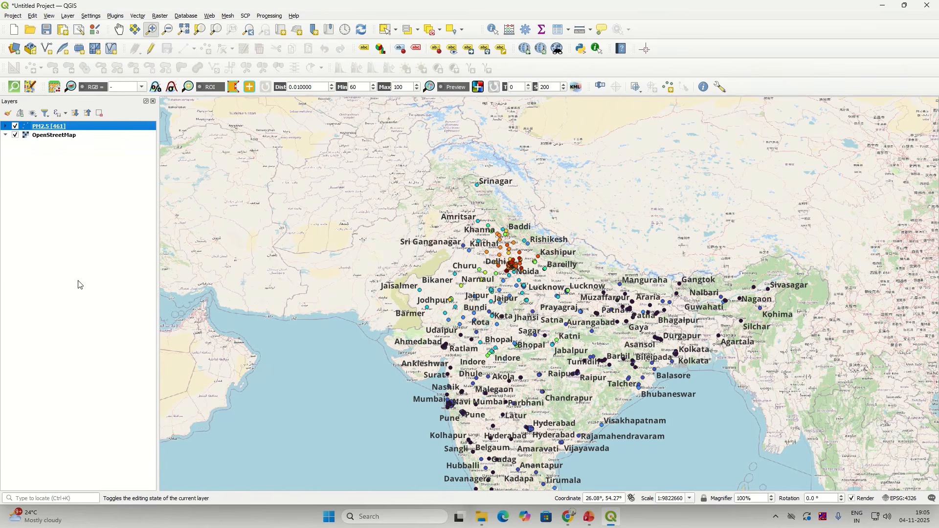
# Step: In the Layer Styling panel, switch the PM2.5 labels to the station name field
pyautogui.click(8, 115)
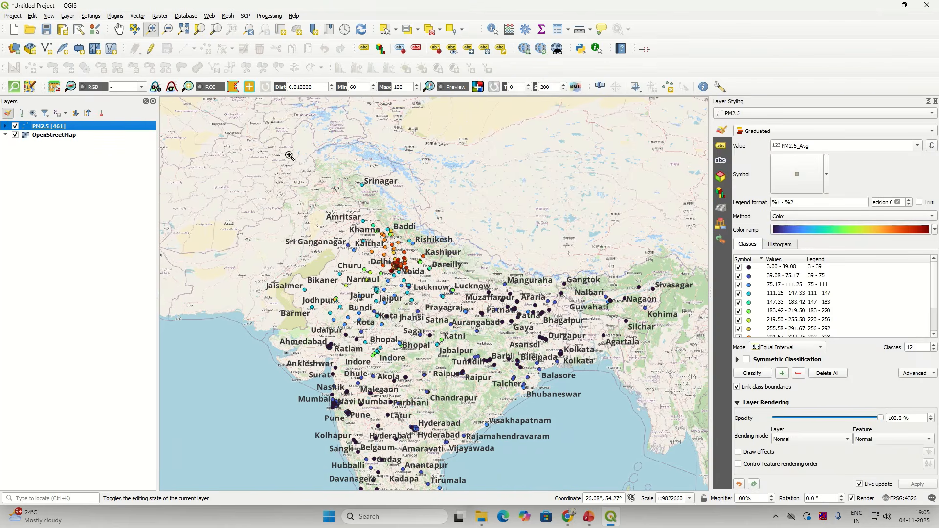
pyautogui.click(723, 147)
pyautogui.click(722, 130)
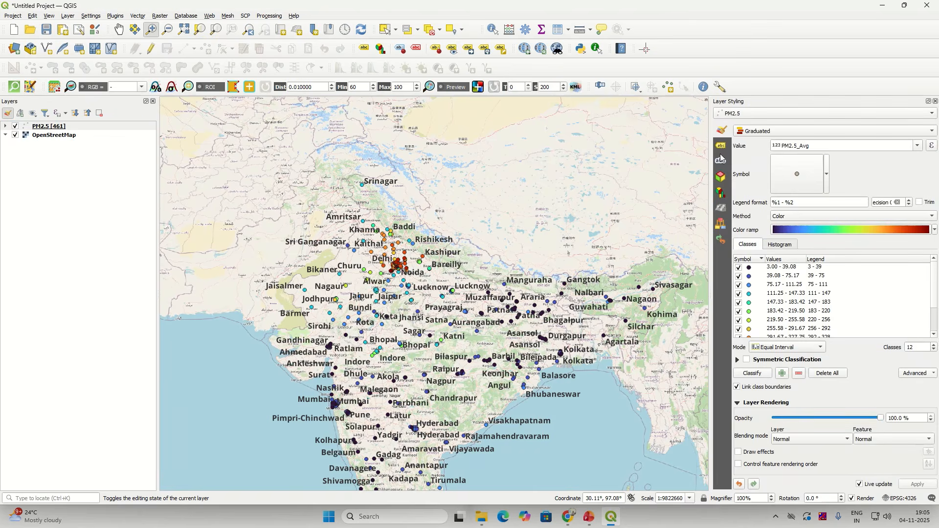
pyautogui.click(722, 149)
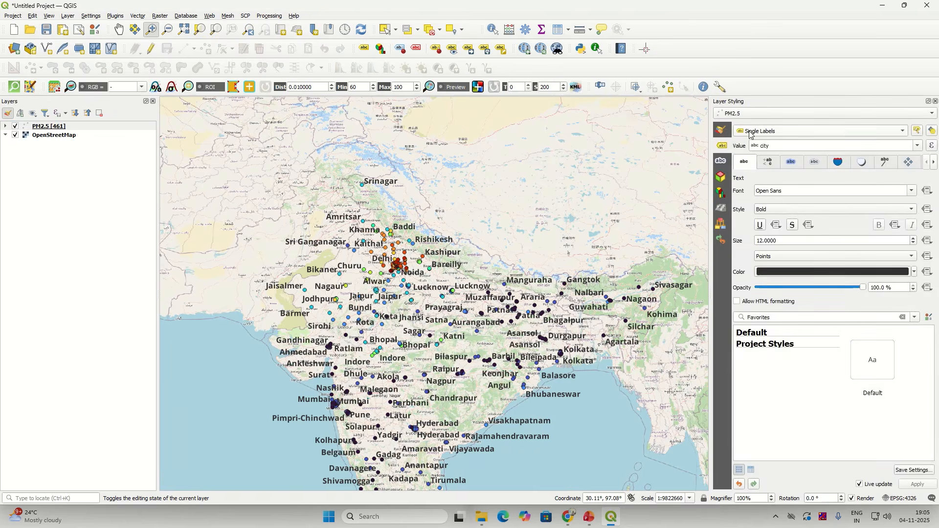
pyautogui.click(919, 147)
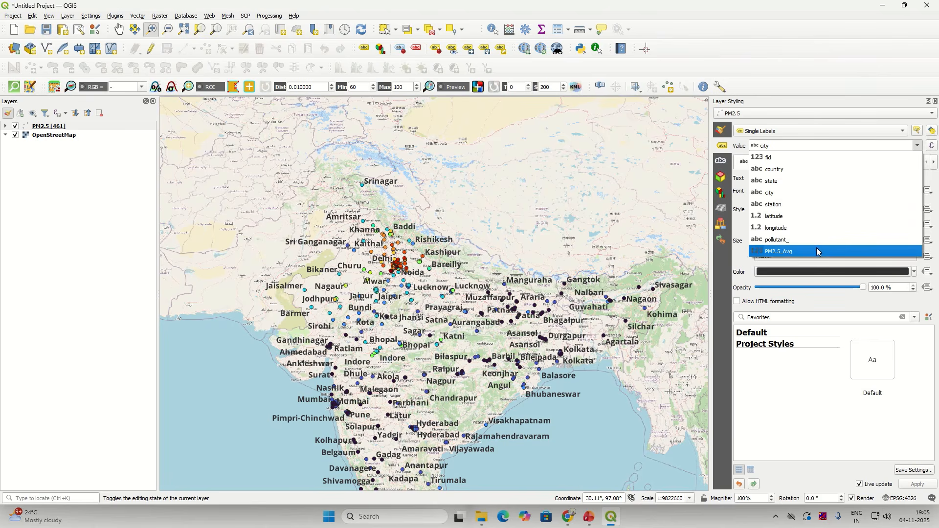
pyautogui.click(815, 209)
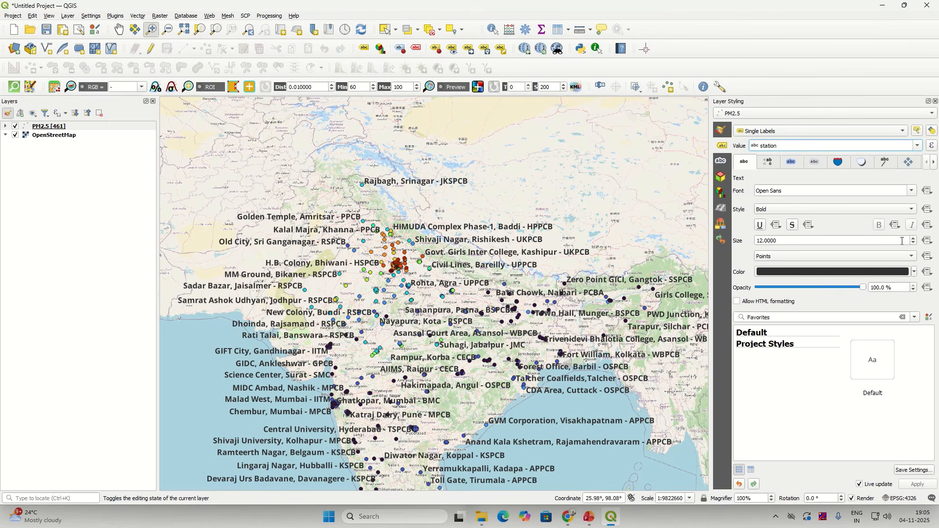
# Step: Lower the station label size to 10 points
pyautogui.click(913, 239)
pyautogui.click(914, 244)
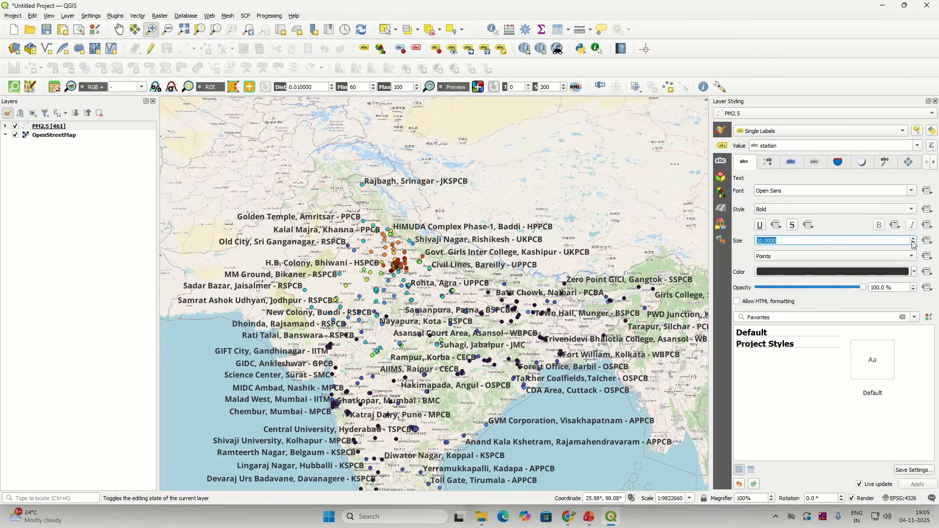
pyautogui.click(914, 243)
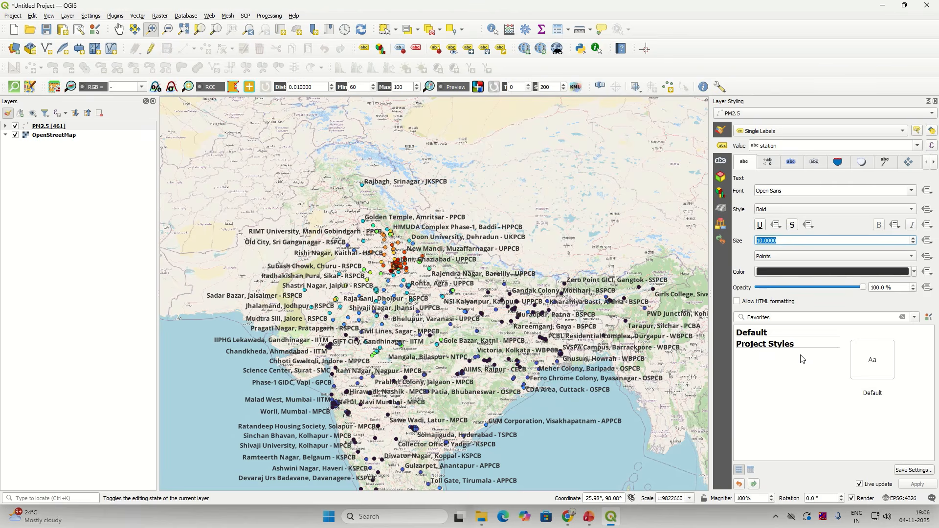
# Step: Set the station labels' placement priority to High
pyautogui.click(909, 166)
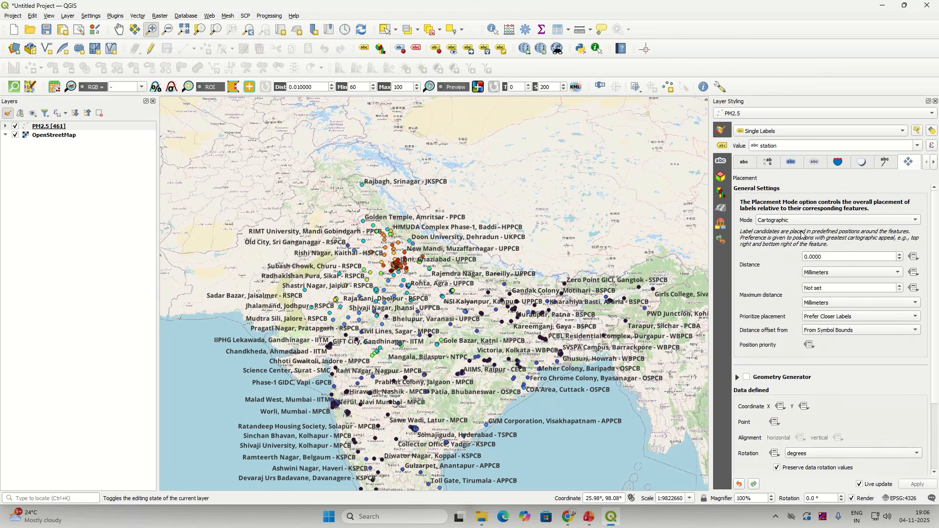
pyautogui.scroll(-1, 795, 425)
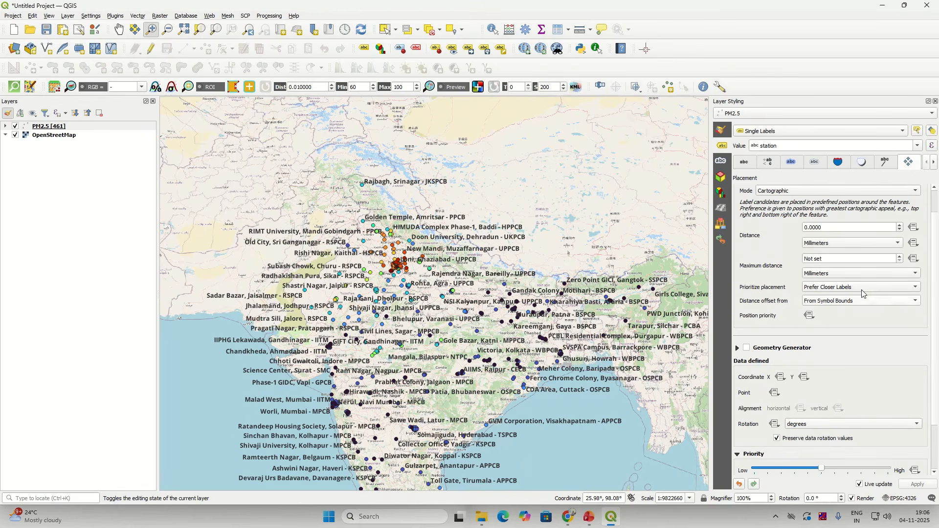
pyautogui.scroll(-2, 838, 281)
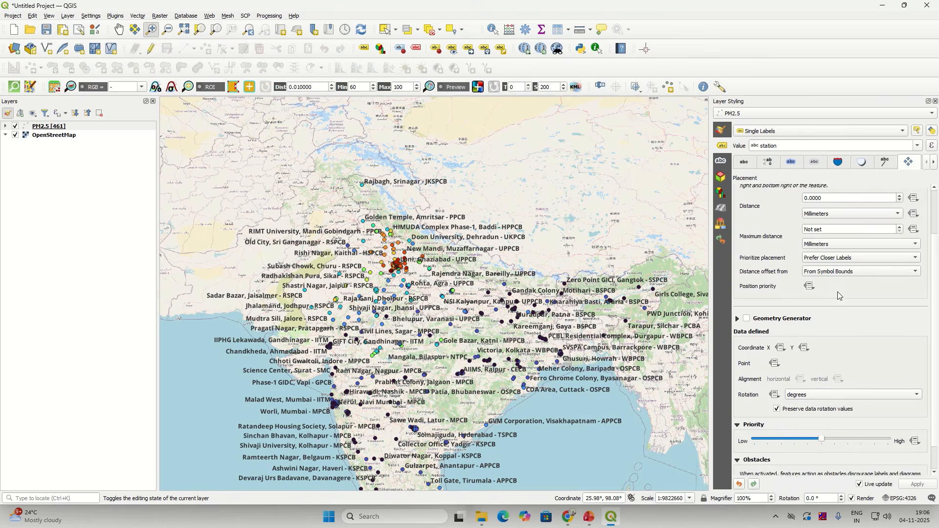
pyautogui.moveTo(823, 409); pyautogui.dragTo(888, 410)
pyautogui.scroll(1, 837, 293)
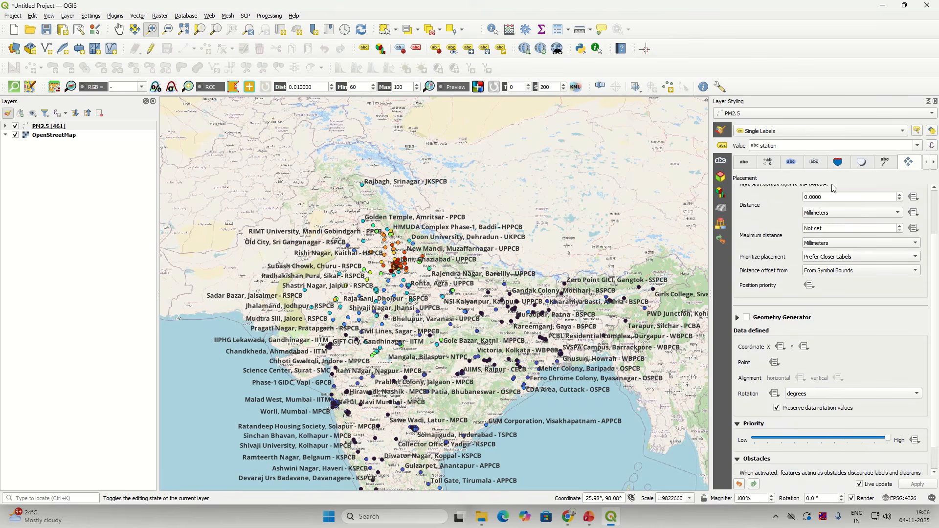
# Step: Turn on Draw text buffer for the station labels
pyautogui.click(840, 167)
pyautogui.click(858, 165)
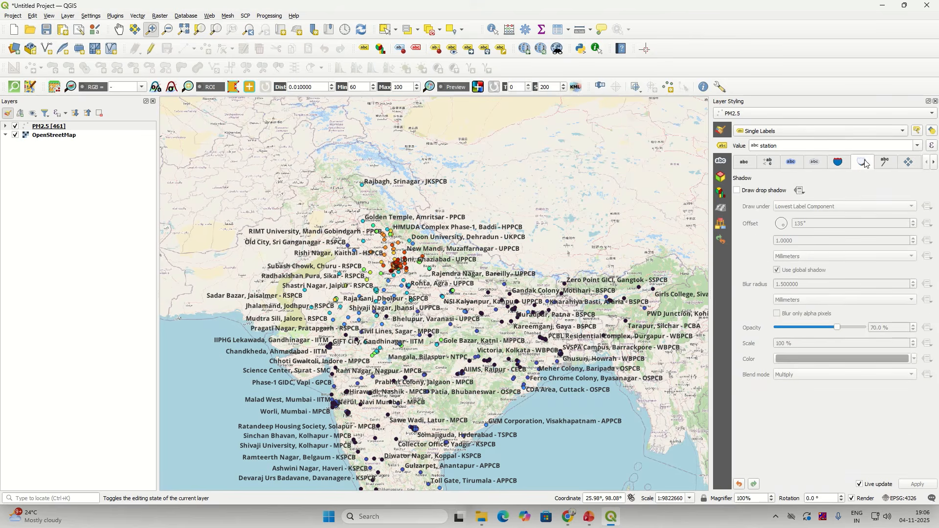
pyautogui.click(840, 165)
pyautogui.click(816, 165)
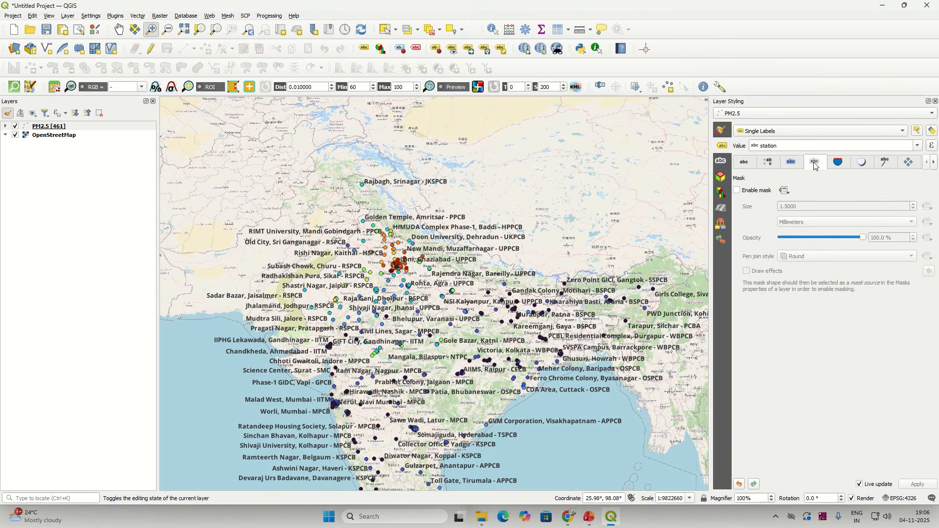
pyautogui.click(792, 163)
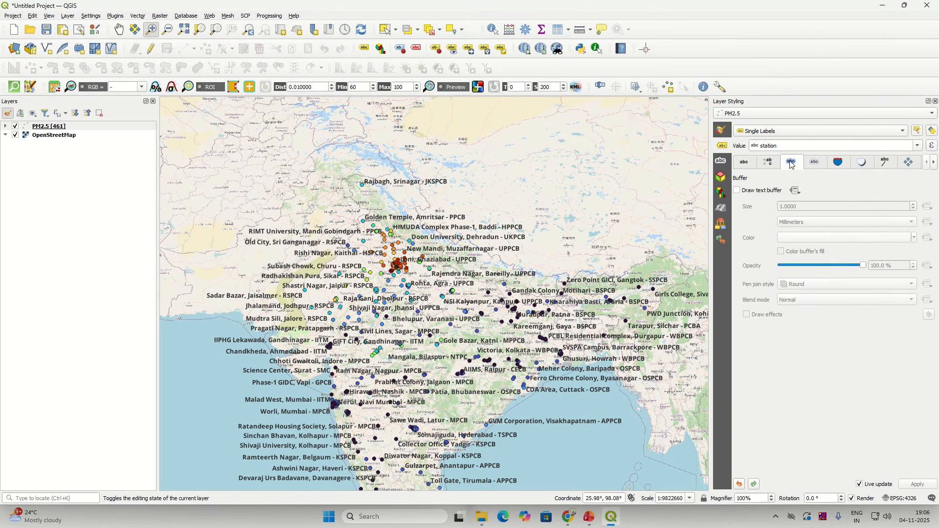
pyautogui.click(738, 191)
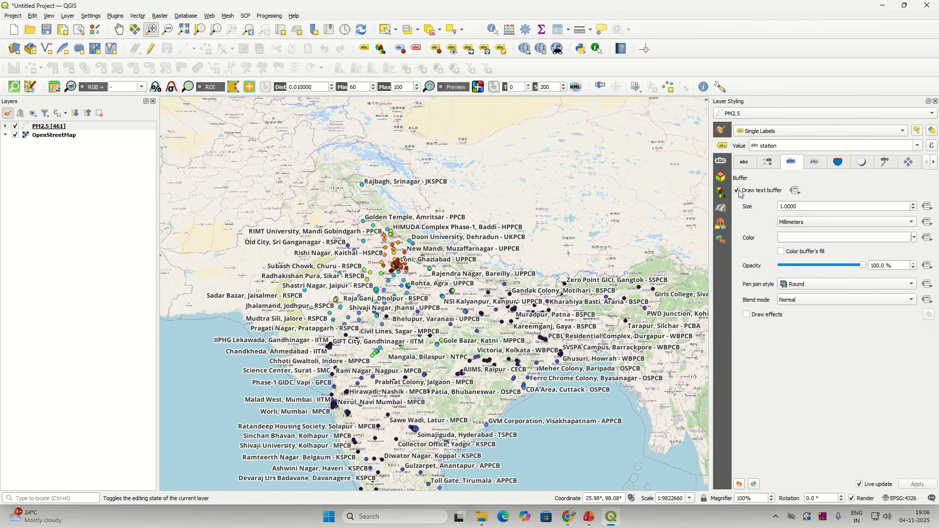
# Step: Keep the label buffer near-white (#fafafa) with fill colouring off, then go to label formatting options
pyautogui.click(783, 255)
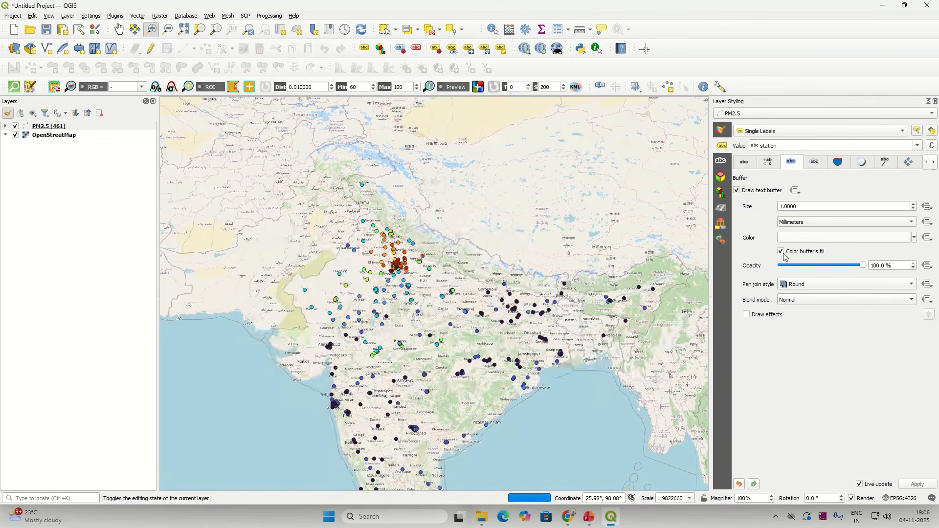
pyautogui.click(783, 255)
pyautogui.click(805, 239)
pyautogui.click(816, 251)
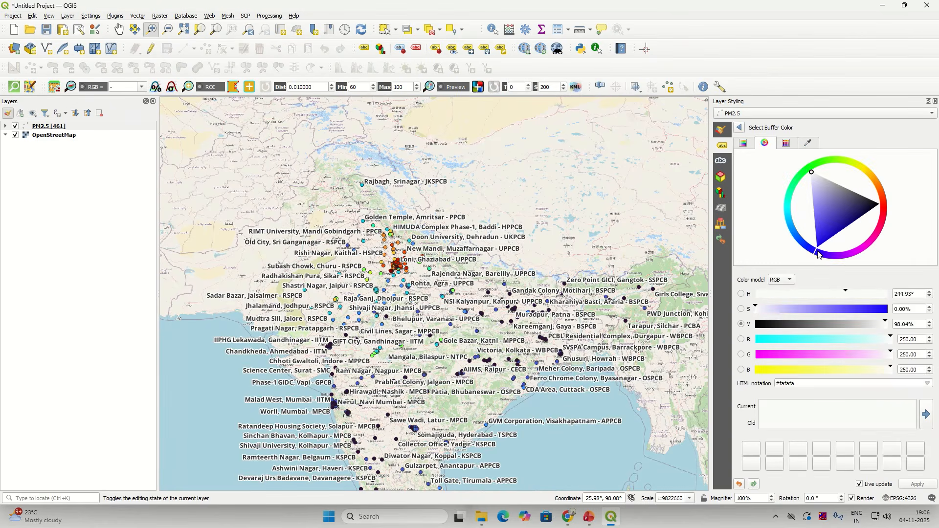
pyautogui.click(740, 128)
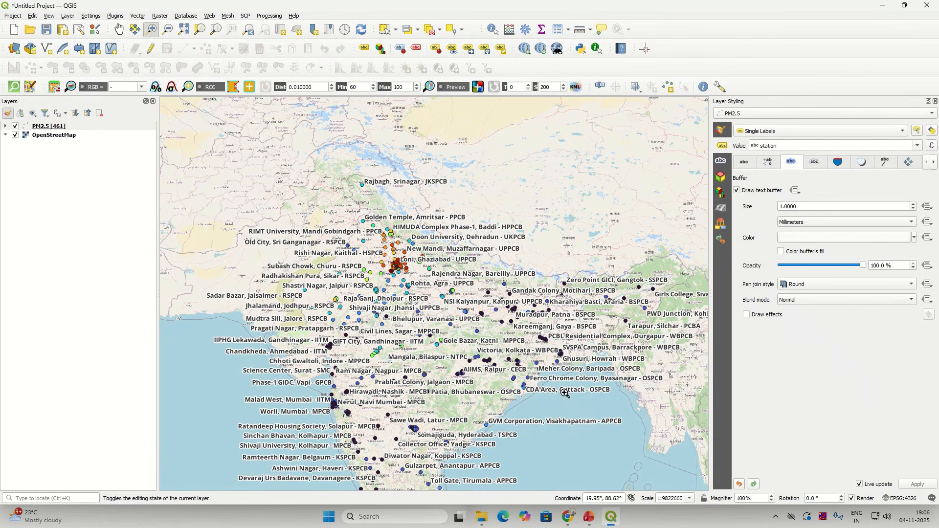
pyautogui.click(771, 166)
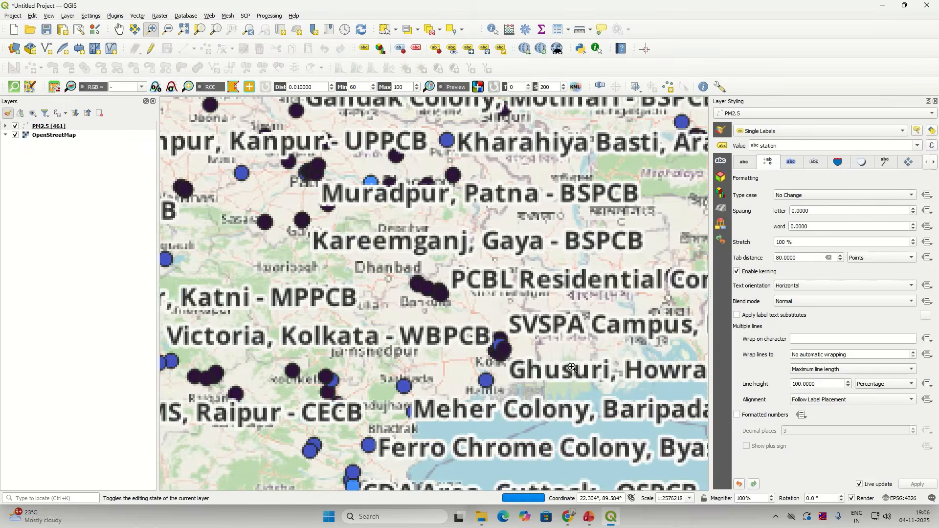
# Step: Enter a space as the label wrap character so station names stack word by word
pyautogui.scroll(2, 585, 351)
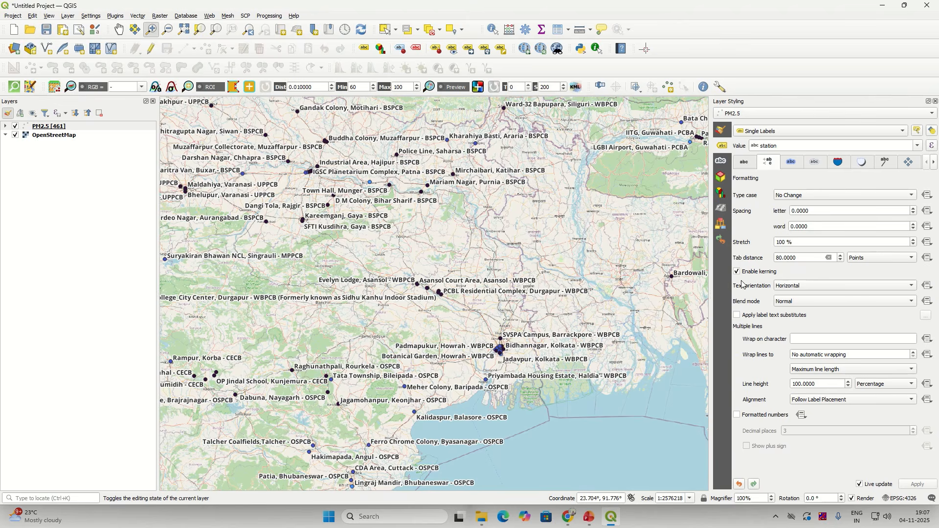
pyautogui.click(752, 167)
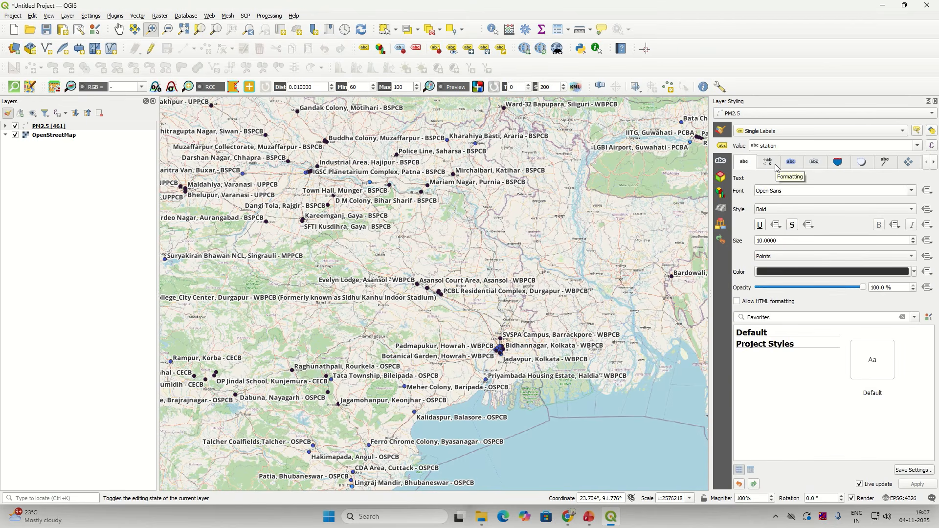
pyautogui.click(777, 168)
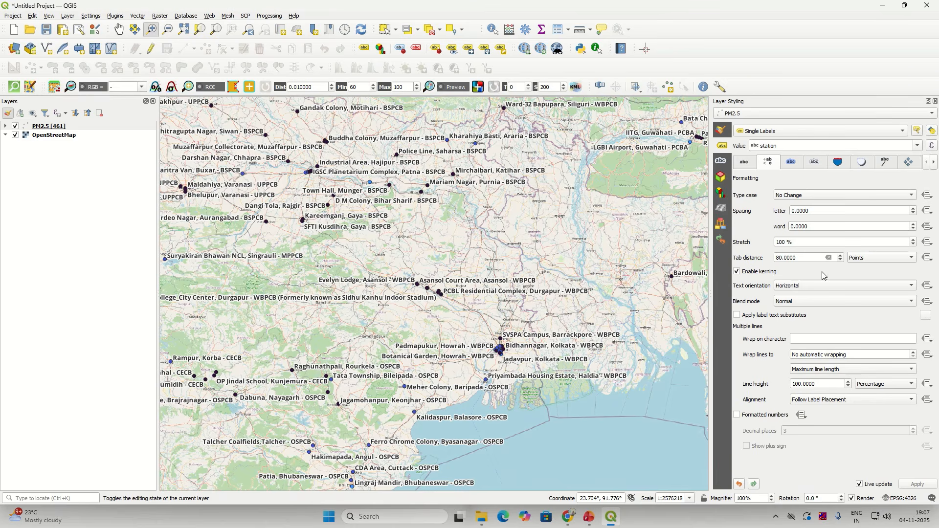
pyautogui.click(807, 341)
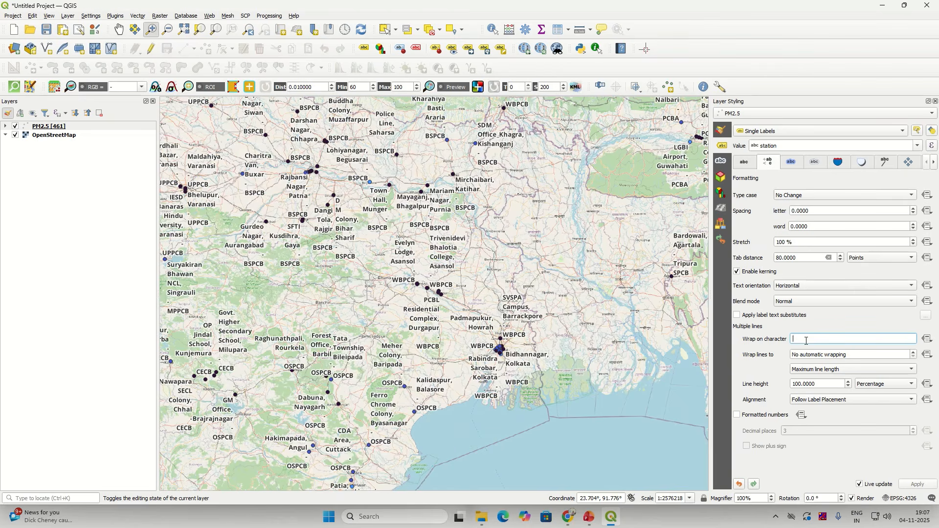
# Step: Replace the space wrap character with a comma and check the labels on the map
pyautogui.press('BackSpace')
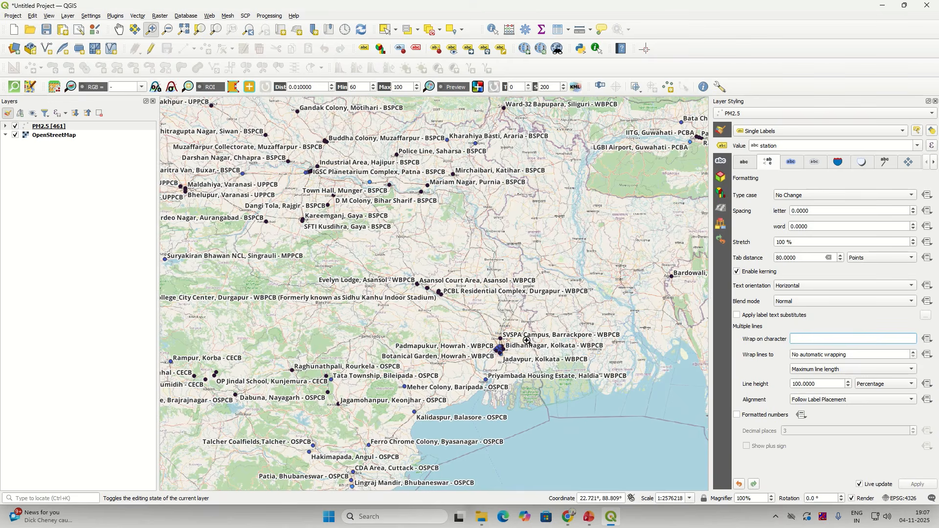
pyautogui.scroll(1, 513, 335)
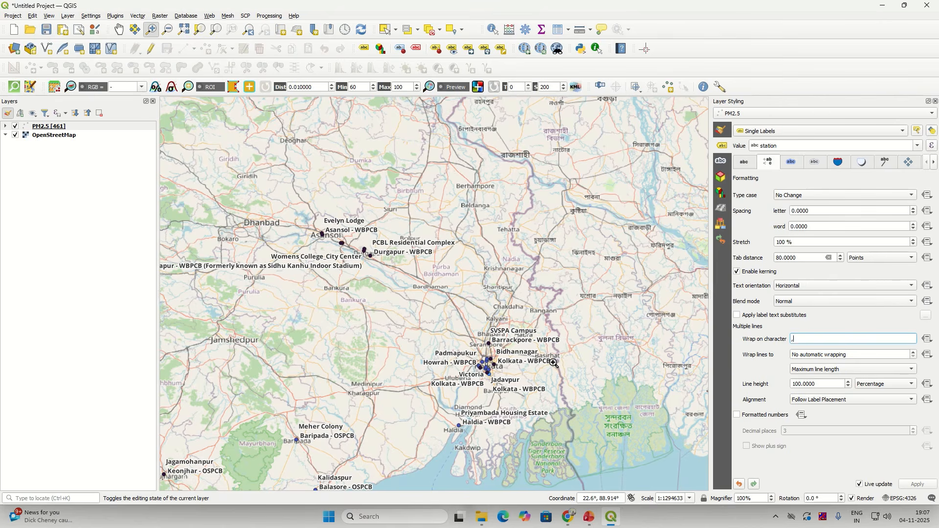
pyautogui.scroll(-2, 553, 363)
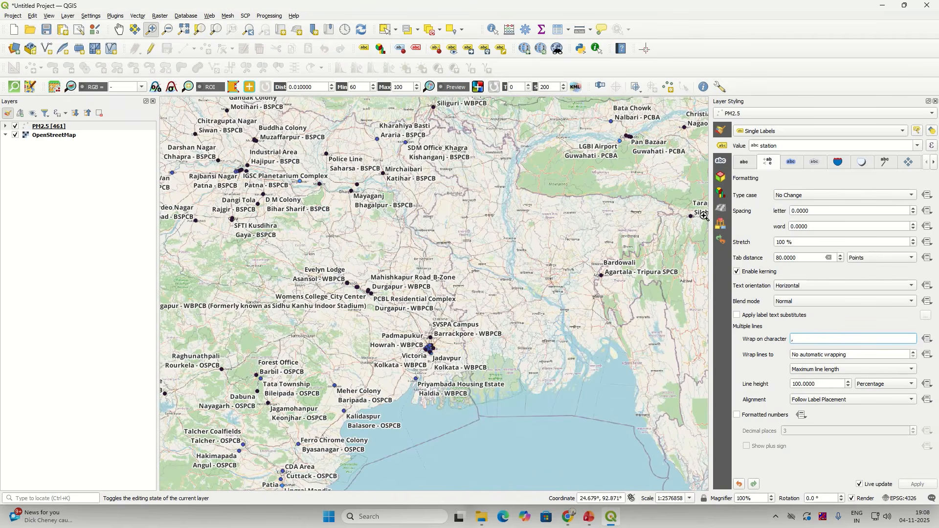
pyautogui.click(792, 162)
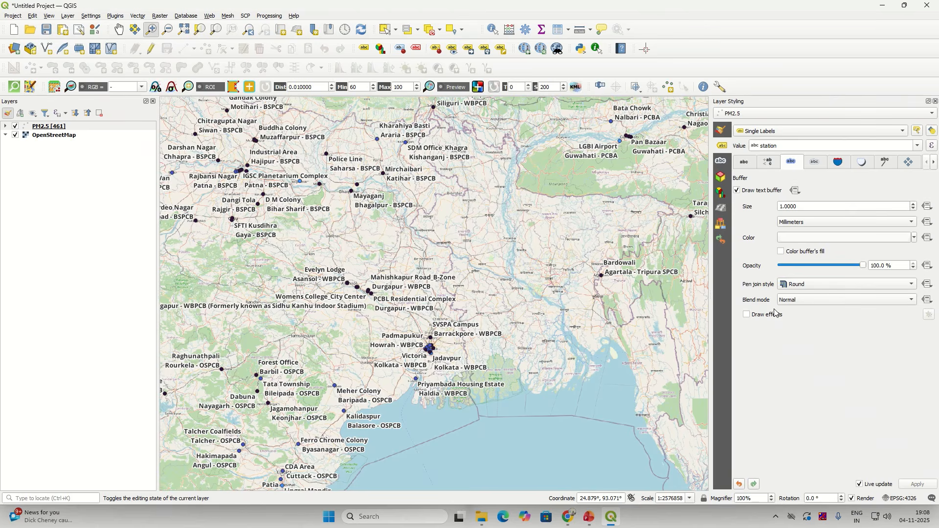
# Step: Close the Layer Styling panel and zoom the map to the PM2.5 layer
pyautogui.click(936, 102)
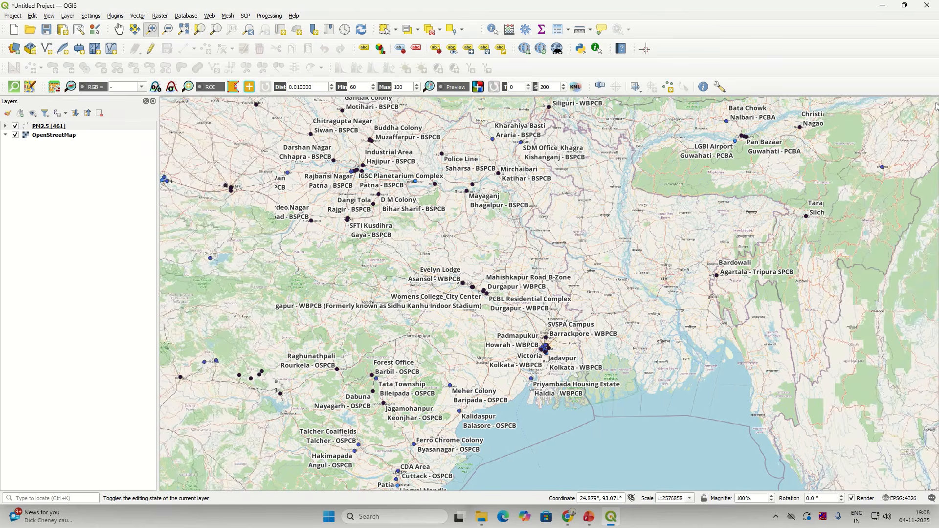
pyautogui.rightClick(68, 127)
pyautogui.click(95, 130)
# Step: Remove the OpenStreetMap basemap layer from the project
pyautogui.click(67, 138)
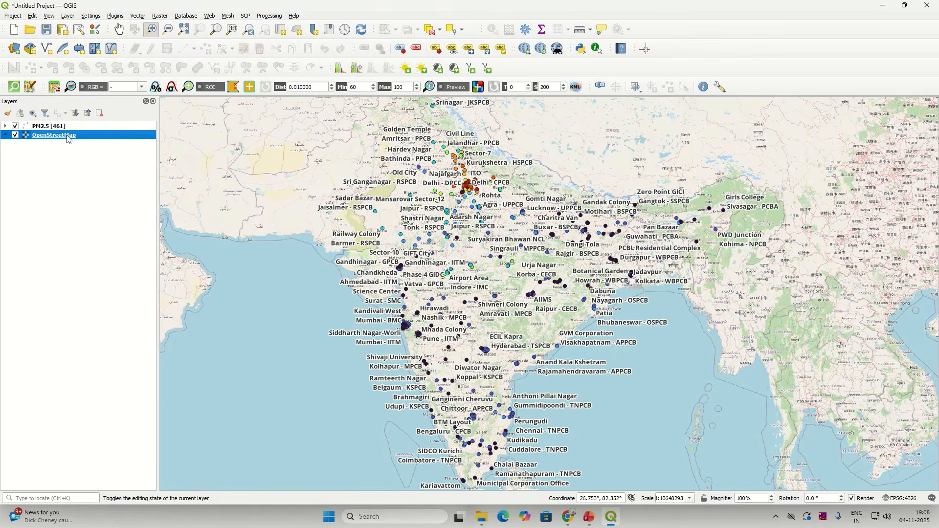
pyautogui.rightClick(68, 139)
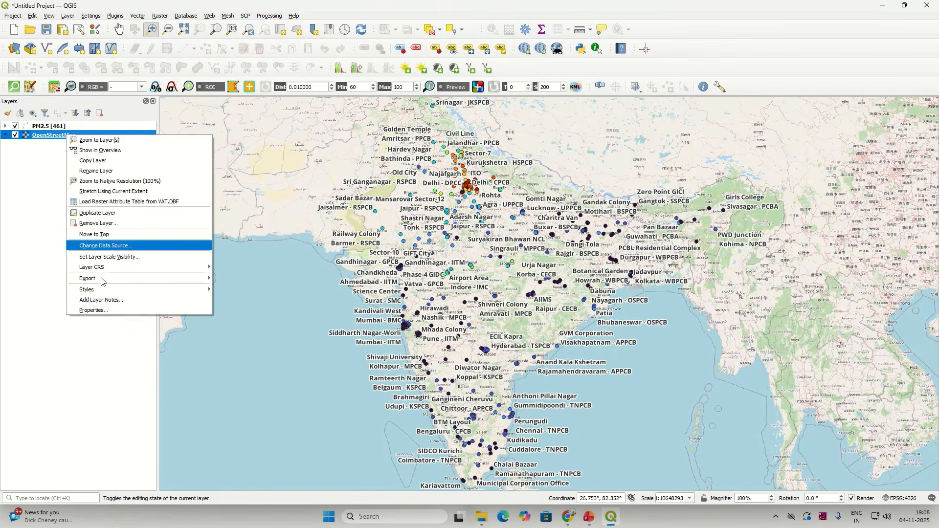
pyautogui.click(99, 310)
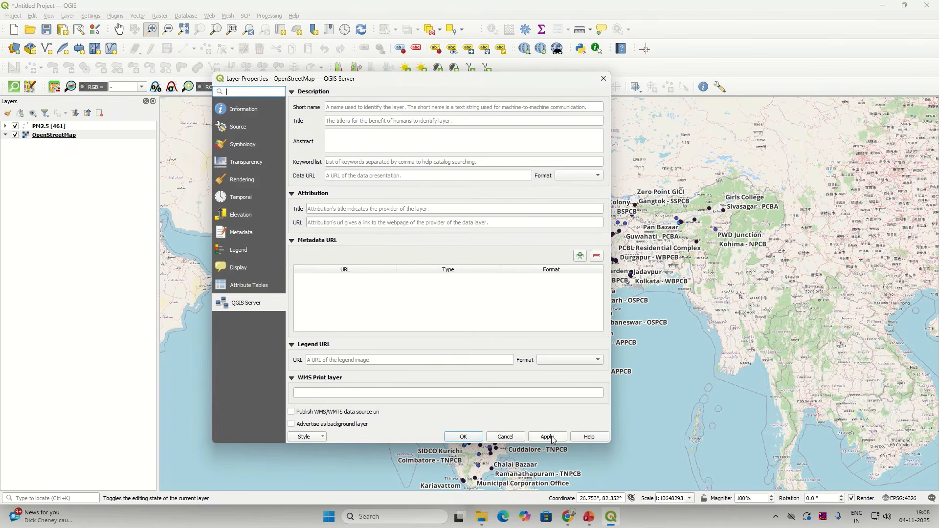
pyautogui.click(477, 438)
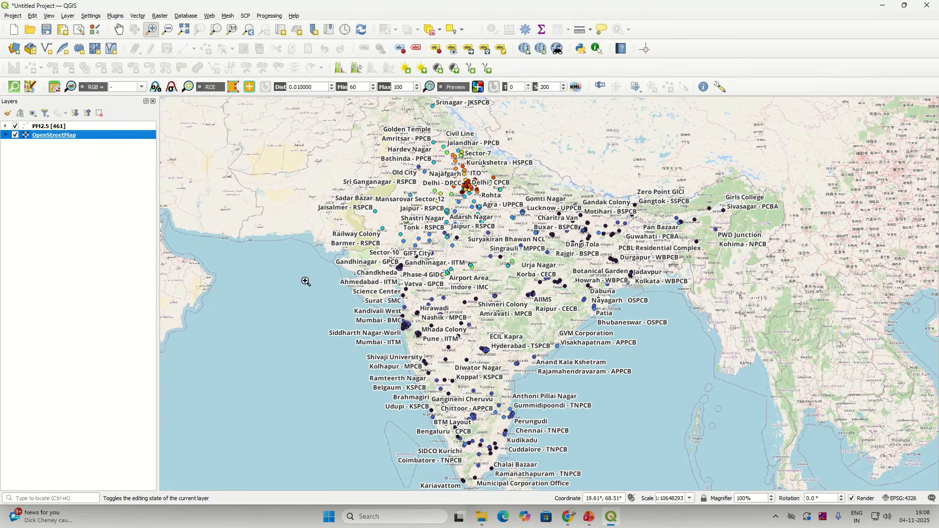
pyautogui.rightClick(73, 137)
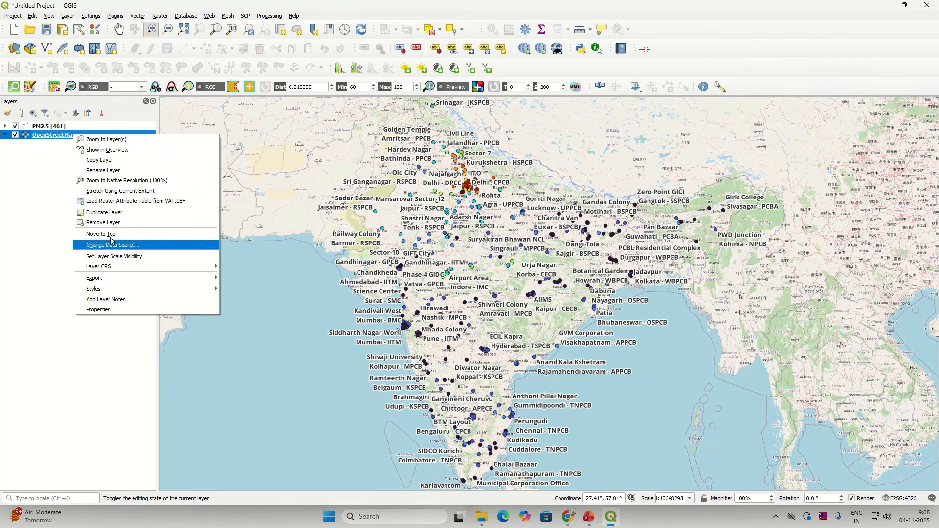
pyautogui.click(104, 222)
pyautogui.click(449, 268)
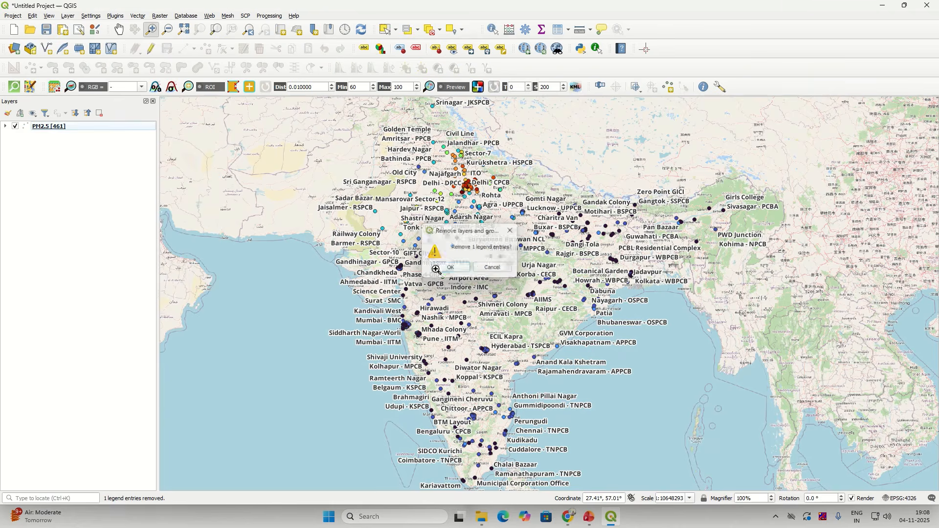
# Step: Set the PM2.5 layer's labelling to No Labels, apply it, then request the layer's removal
pyautogui.rightClick(82, 128)
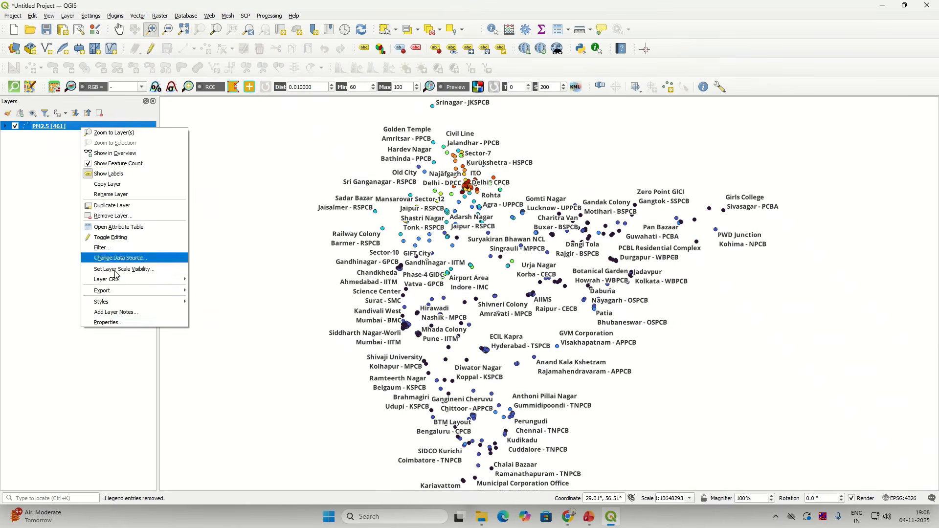
pyautogui.click(108, 323)
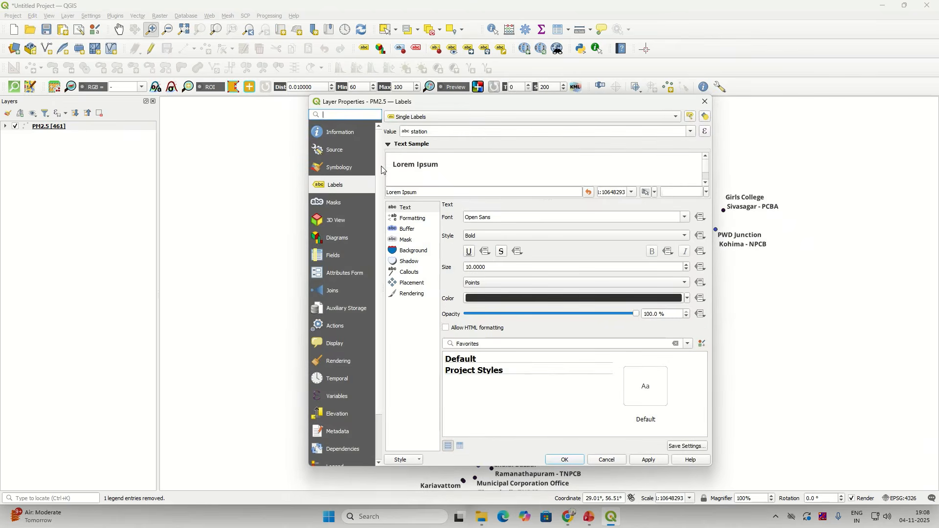
pyautogui.click(411, 117)
pyautogui.click(411, 104)
pyautogui.click(646, 465)
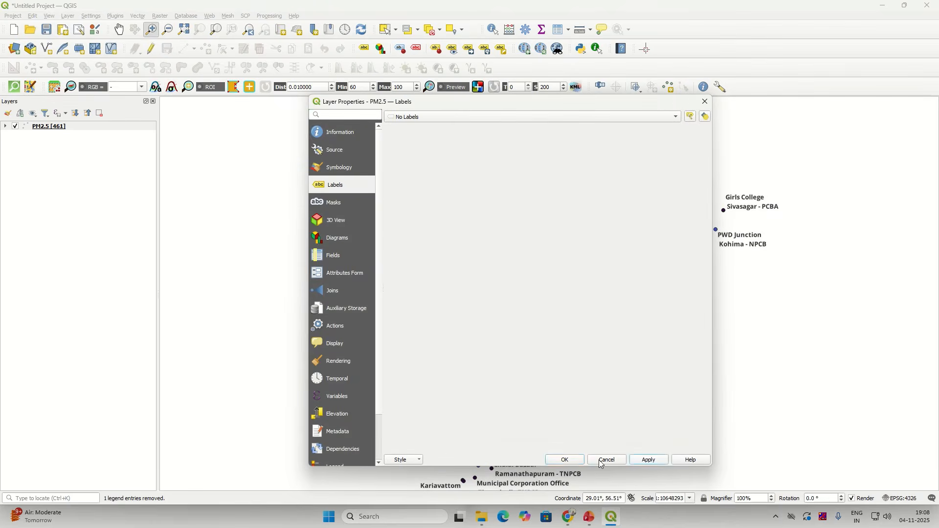
pyautogui.click(548, 460)
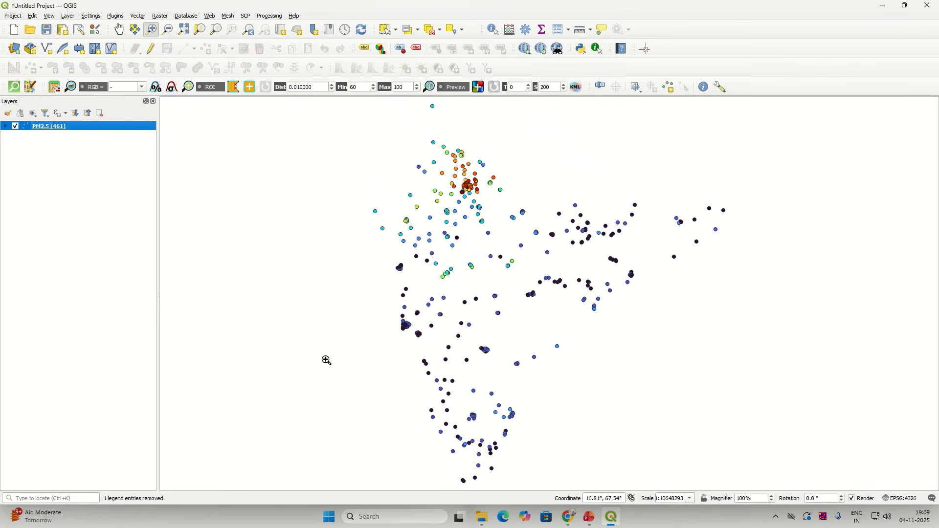
pyautogui.rightClick(87, 129)
pyautogui.click(128, 214)
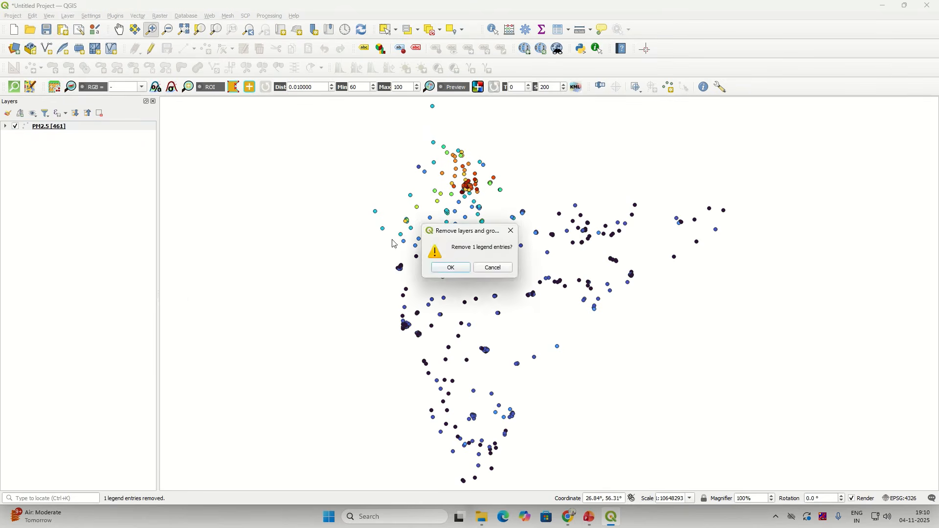
# Step: Confirm removing PM2.5, then add Air_Quality_Data(02.11.2025).shp from the Solution folder as a vector layer
pyautogui.click(446, 267)
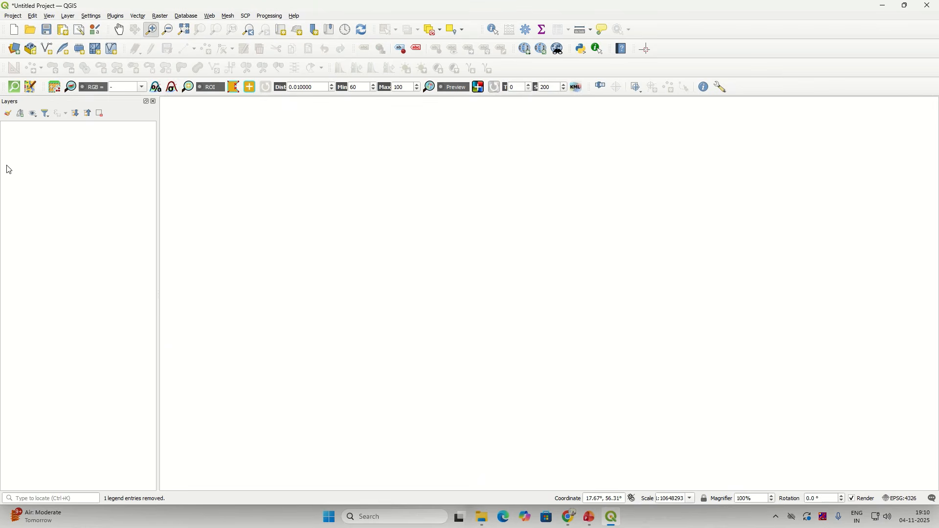
pyautogui.click(14, 51)
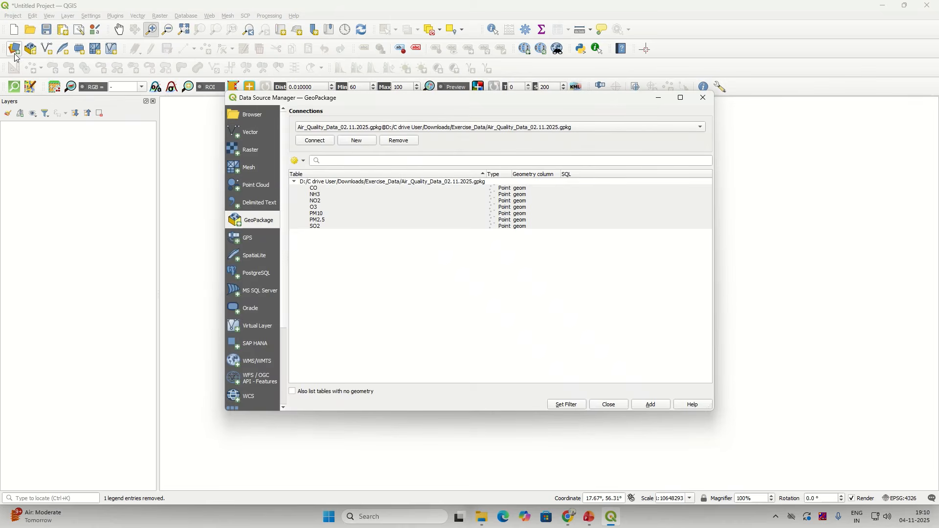
pyautogui.click(249, 133)
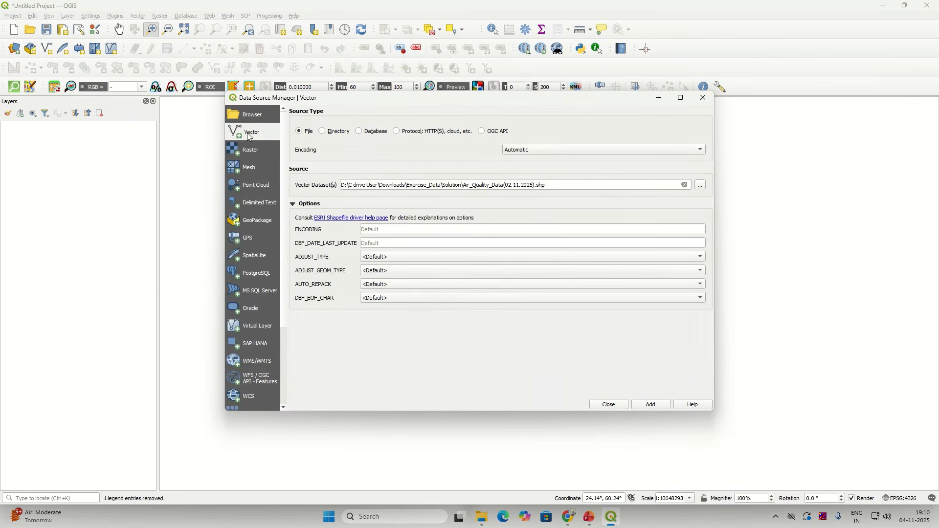
pyautogui.click(685, 186)
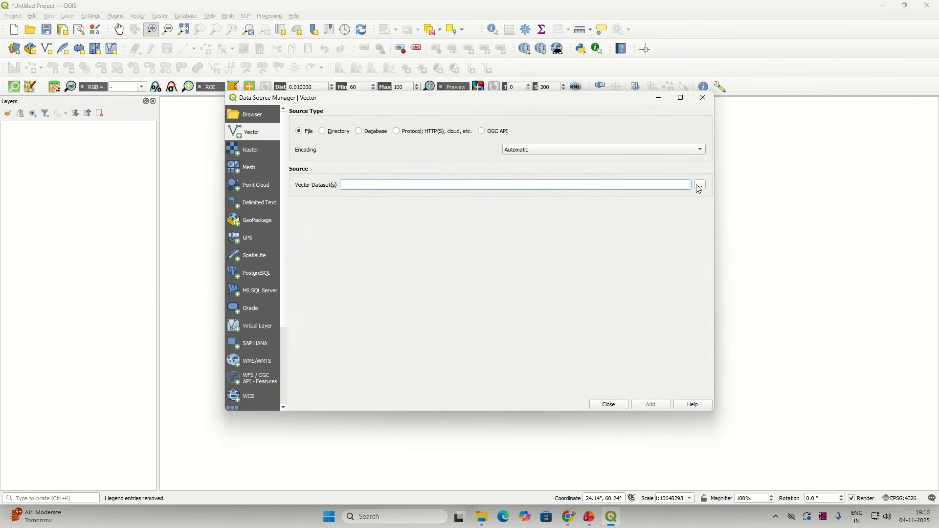
pyautogui.click(700, 185)
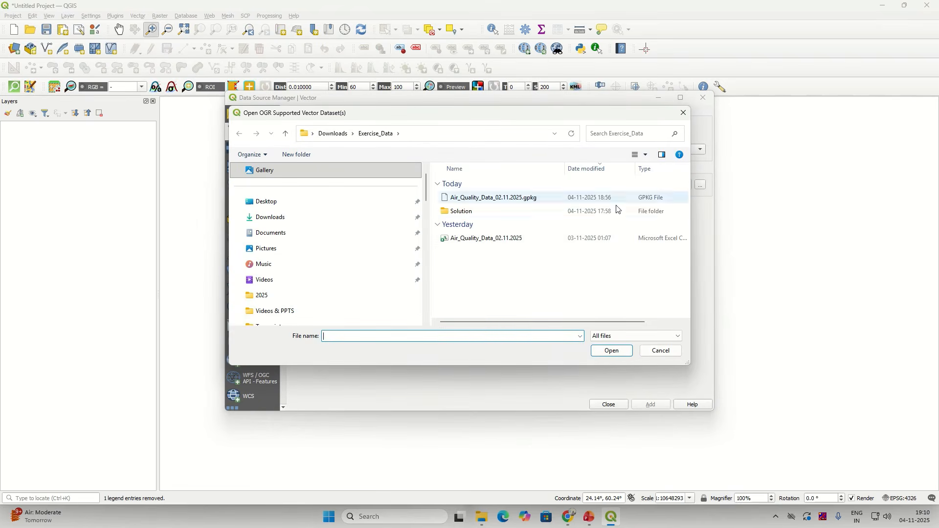
pyautogui.doubleClick(458, 213)
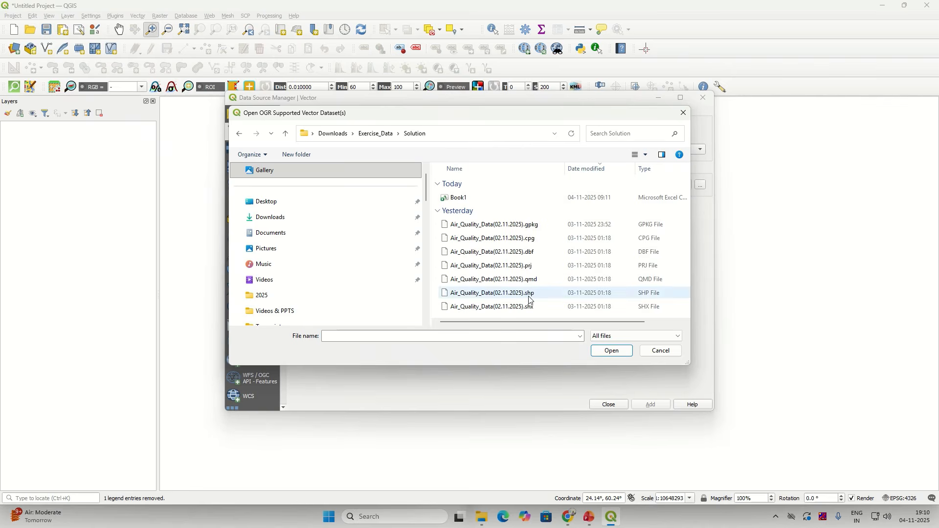
pyautogui.click(529, 296)
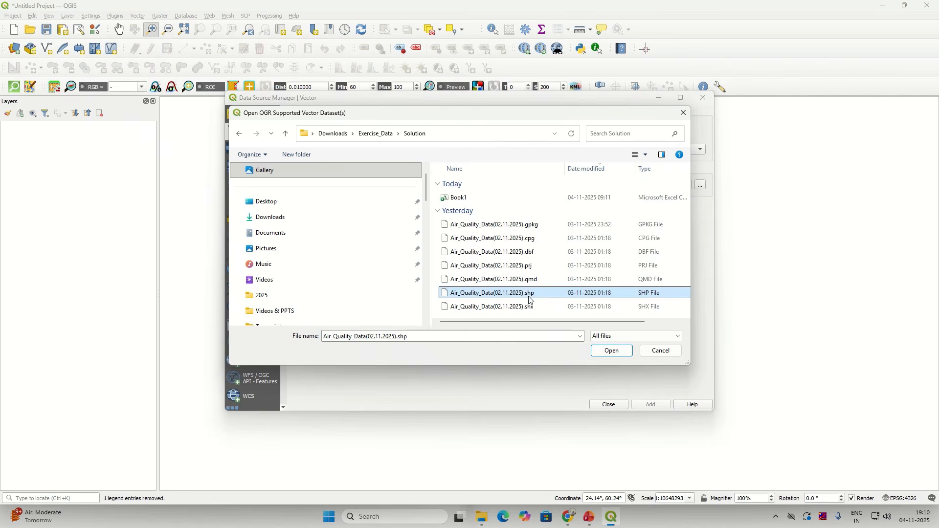
pyautogui.click(612, 351)
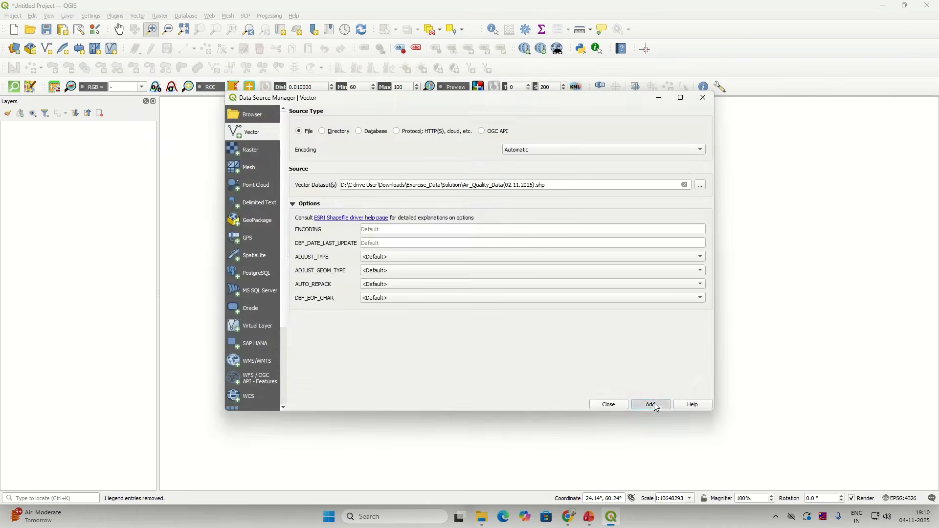
pyautogui.click(652, 405)
pyautogui.click(611, 406)
pyautogui.rightClick(124, 126)
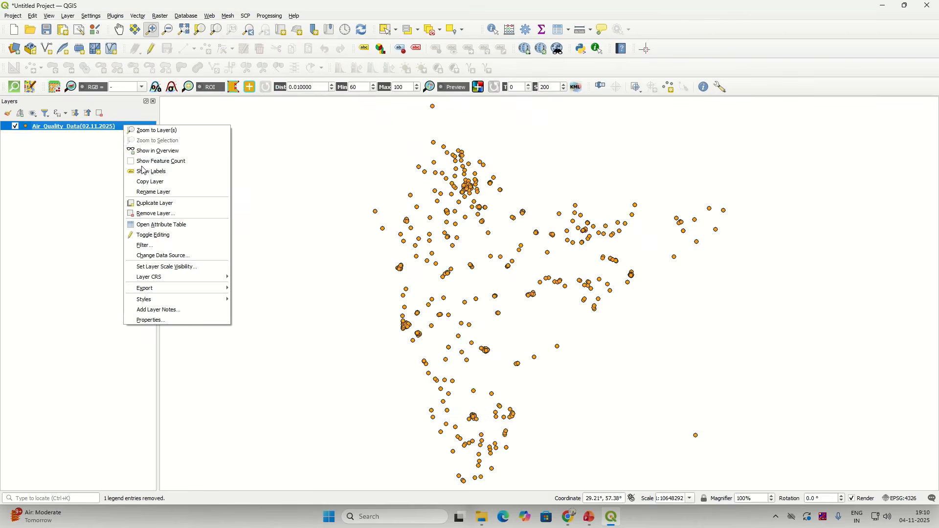
# Step: Show the 3361 feature count for Air_Quality_Data and zoom back to the layer's full extent
pyautogui.click(169, 163)
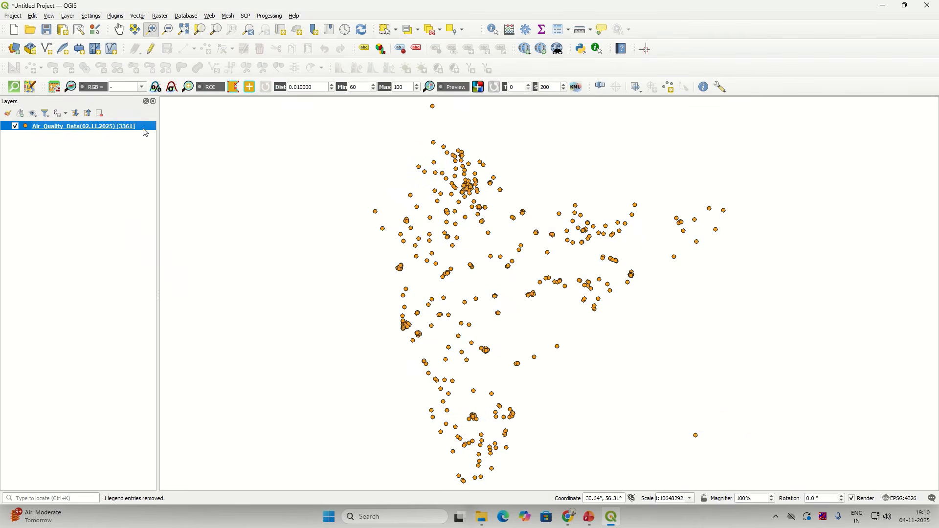
pyautogui.rightClick(144, 128)
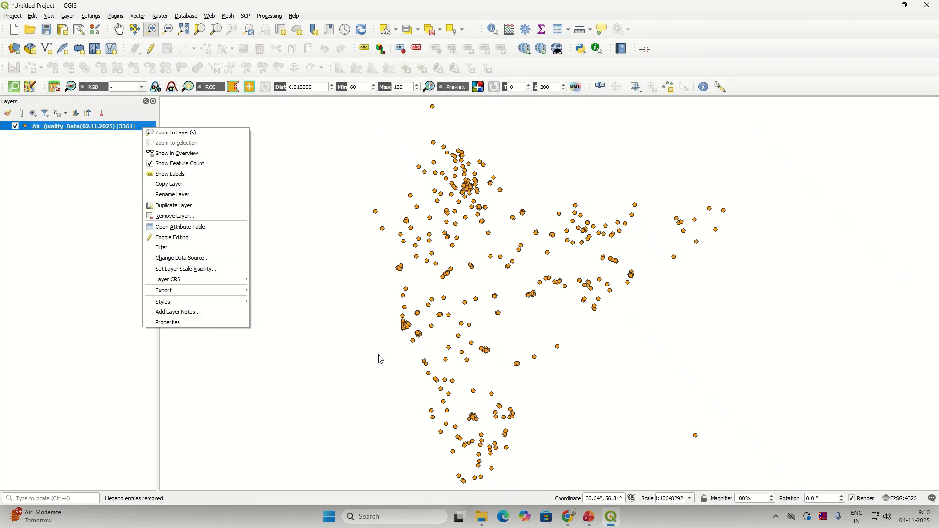
pyautogui.click(296, 402)
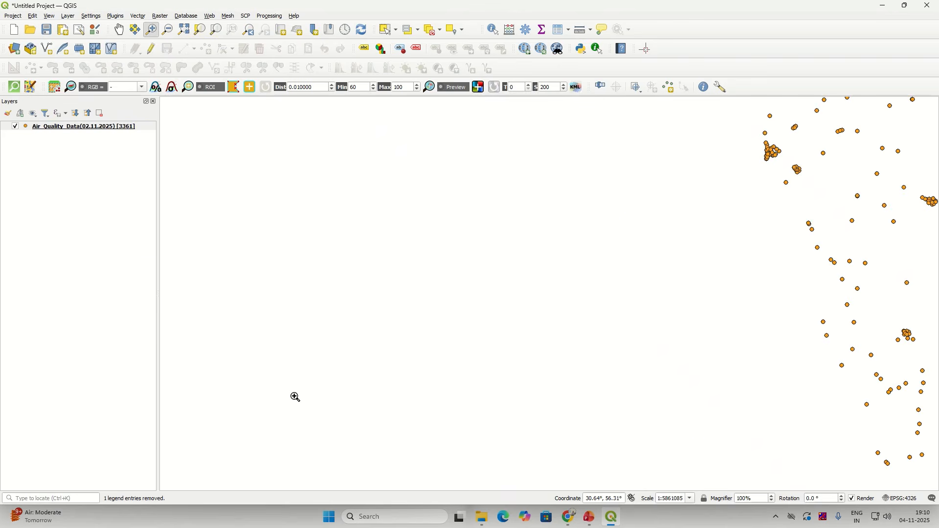
pyautogui.click(88, 128)
pyautogui.rightClick(89, 128)
pyautogui.click(110, 133)
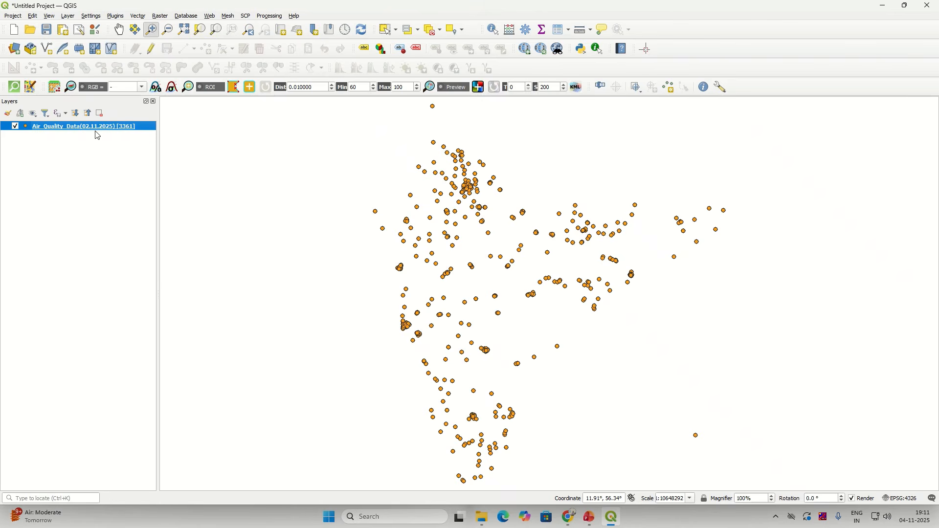
# Step: Enable the Statistics Panel with Air_Quality_Data as the layer
pyautogui.rightClick(696, 58)
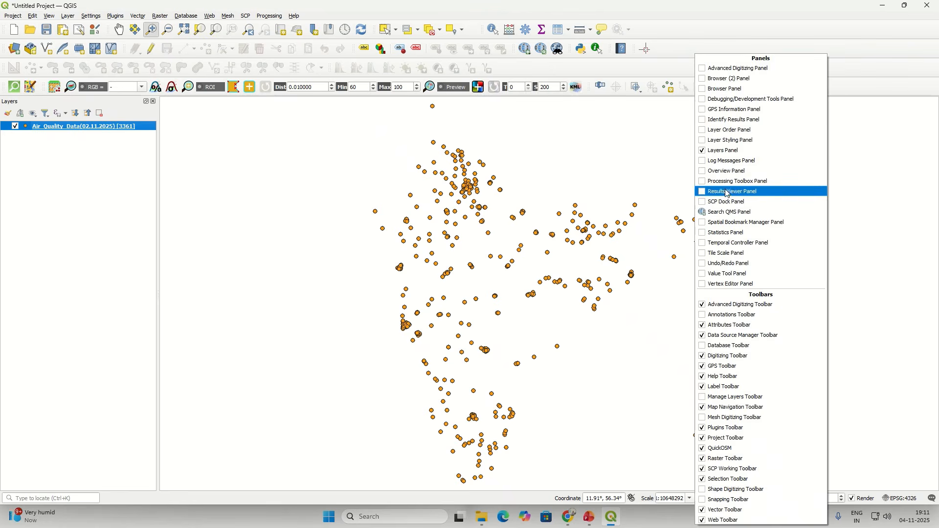
pyautogui.click(705, 238)
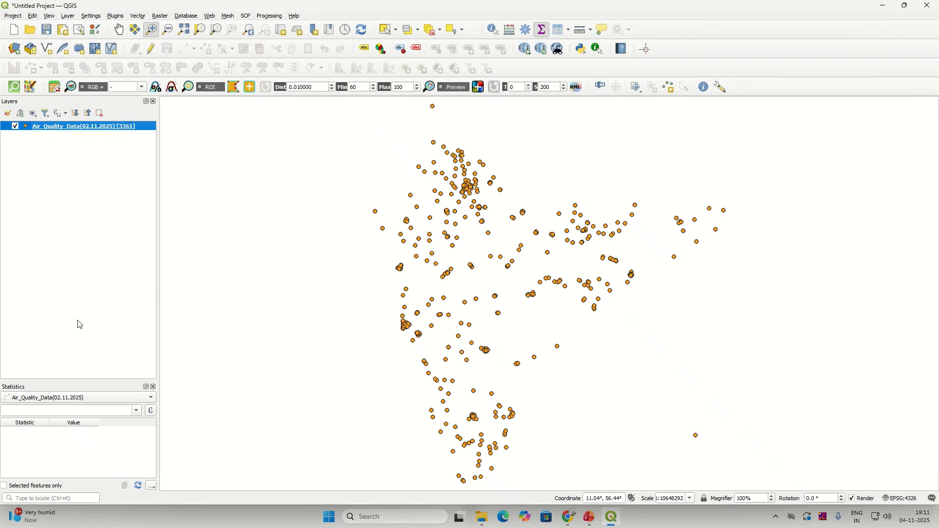
pyautogui.click(63, 399)
pyautogui.click(62, 400)
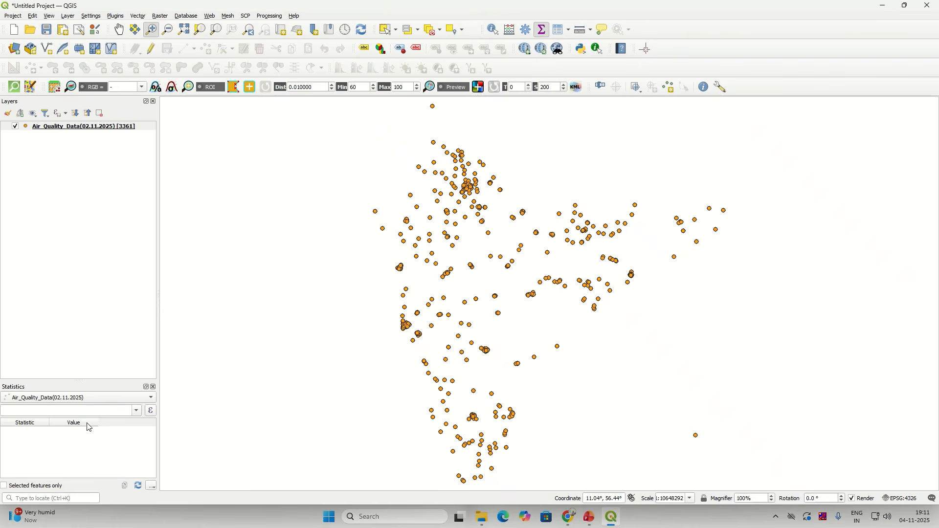
# Step: Compute statistics for the station field: 3361 values and 507 distinct stations
pyautogui.click(137, 411)
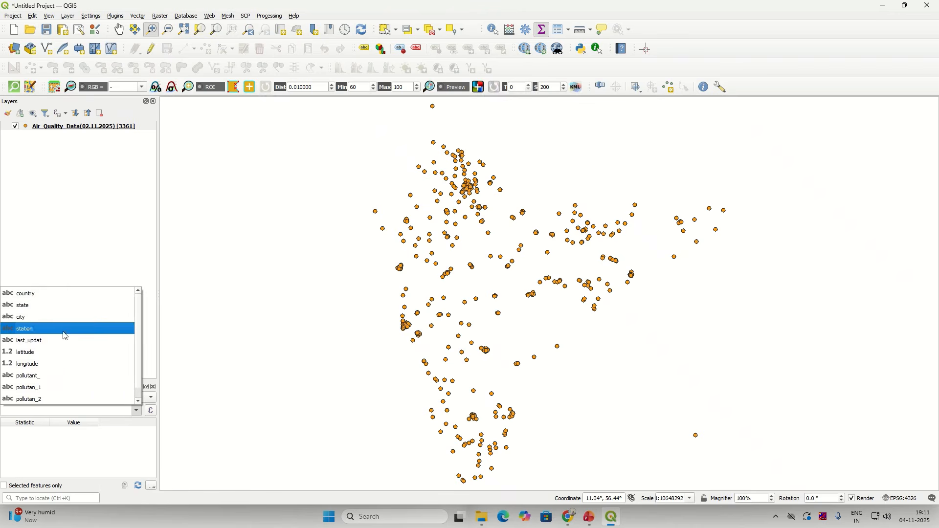
pyautogui.scroll(-1, 55, 383)
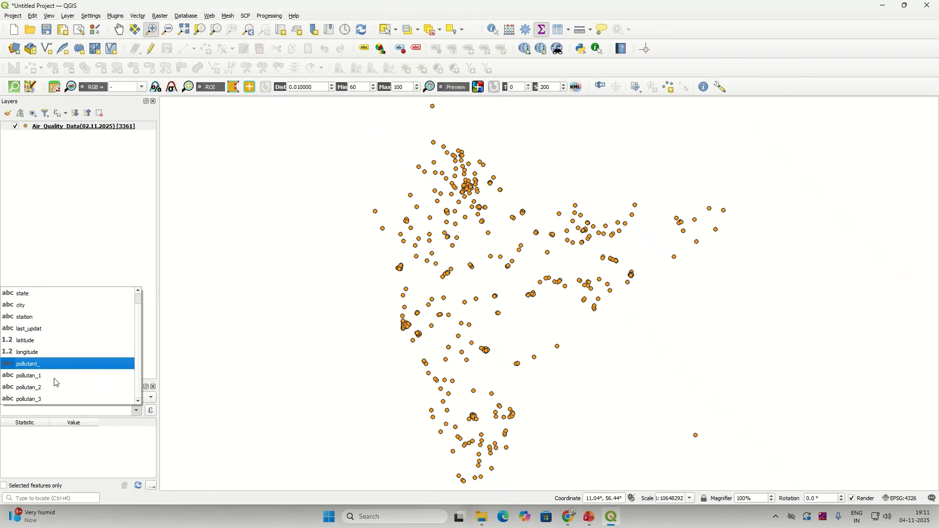
pyautogui.click(56, 318)
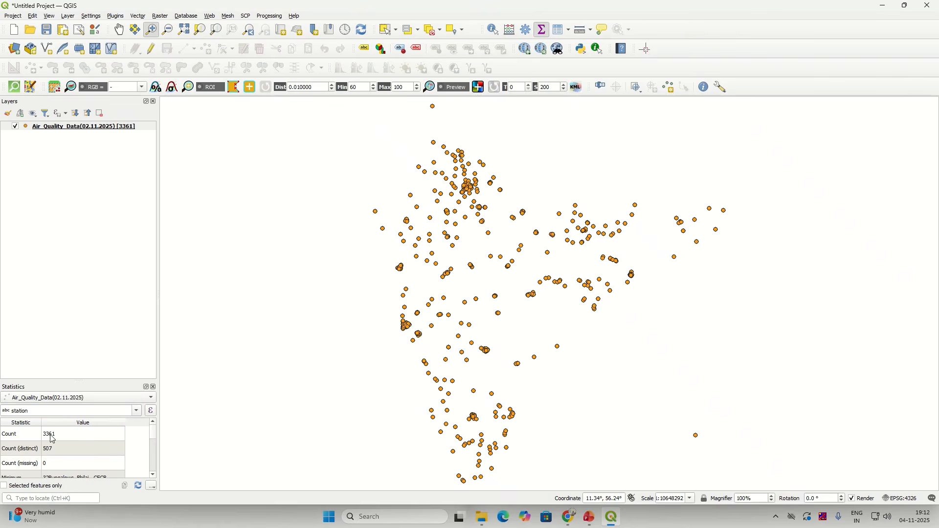
pyautogui.scroll(-1, 51, 439)
pyautogui.scroll(1, 51, 438)
pyautogui.click(54, 454)
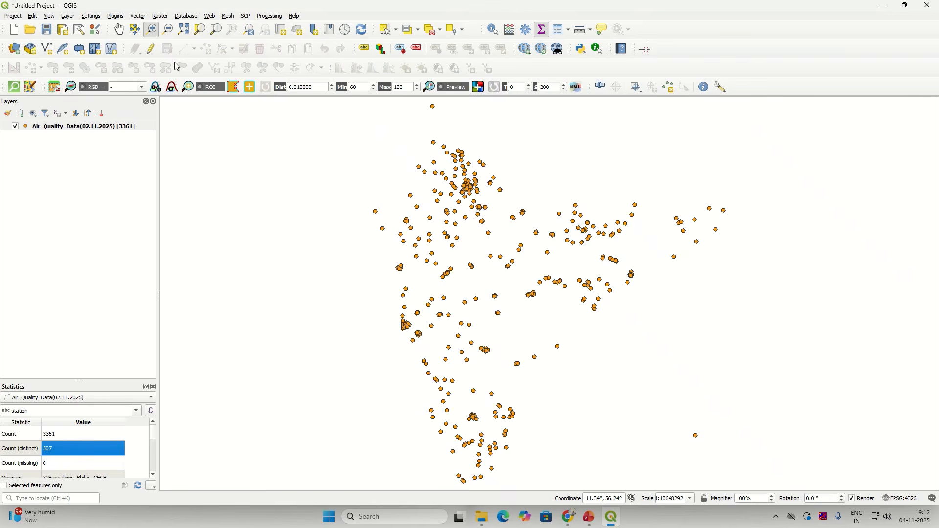
# Step: Open the Plugins manager and clear the earlier 'GROUP STATS' search
pyautogui.click(117, 17)
pyautogui.click(123, 27)
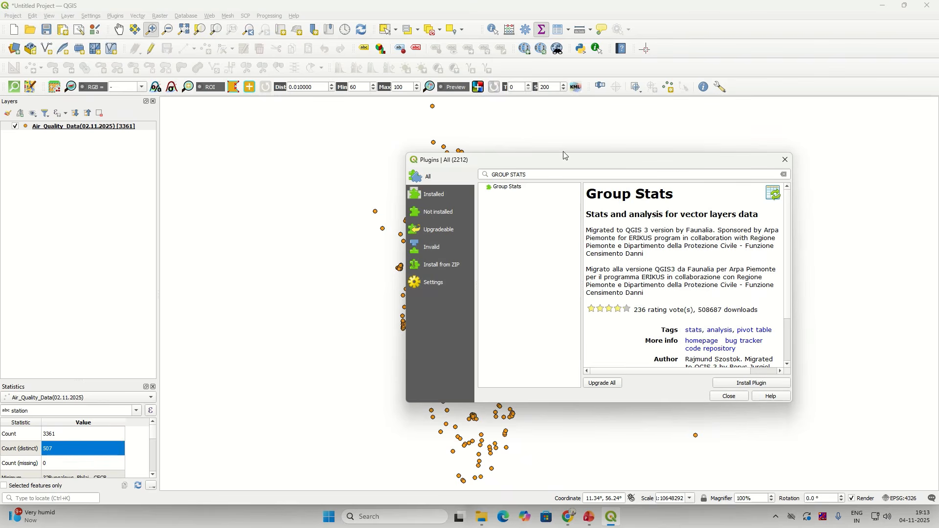
pyautogui.tripleClick(491, 176)
pyautogui.press('BackSpace')
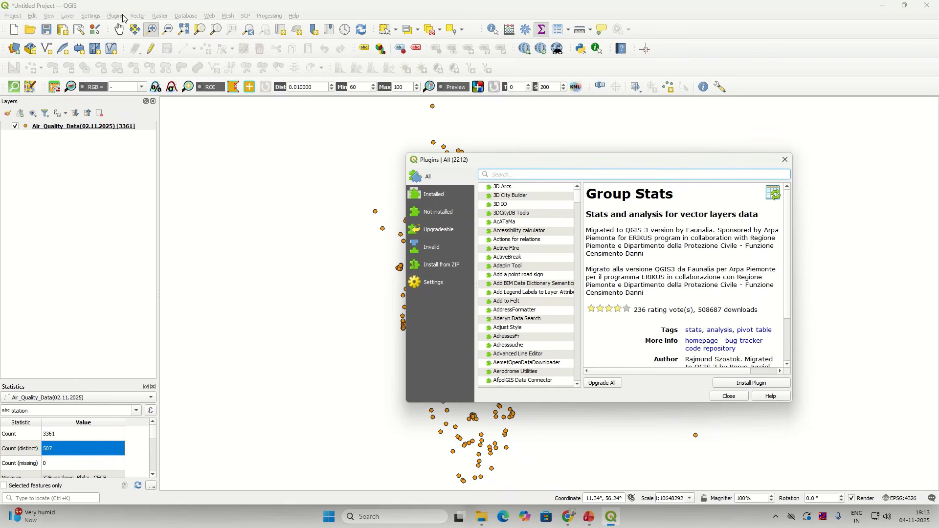
pyautogui.click(785, 160)
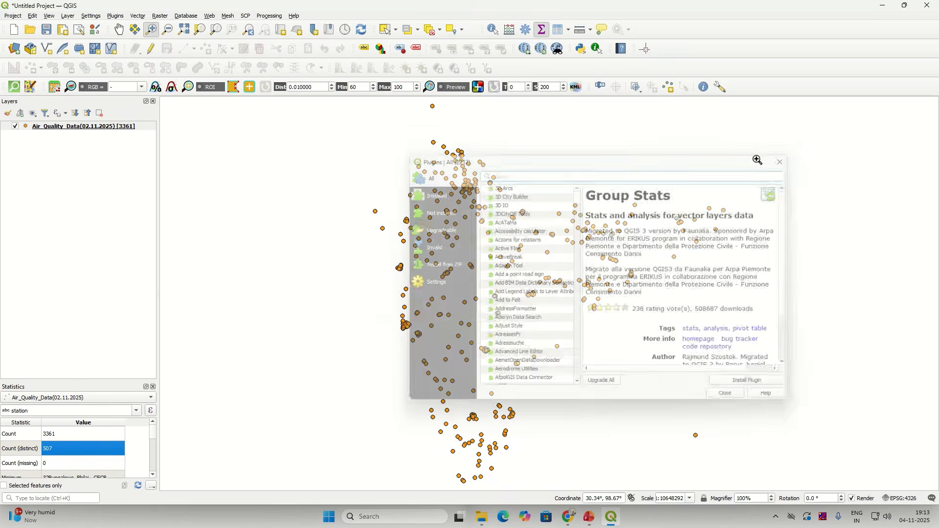
pyautogui.click(122, 16)
pyautogui.click(129, 29)
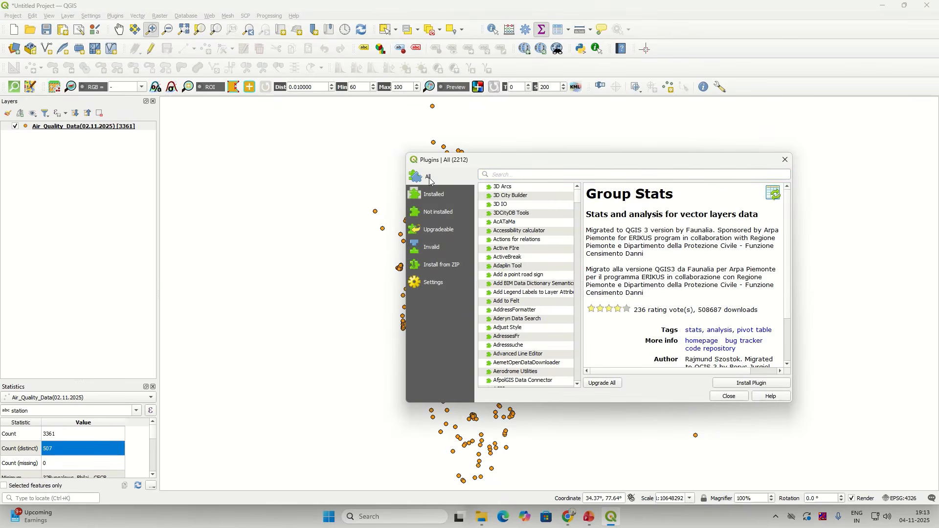
pyautogui.moveTo(449, 160); pyautogui.dragTo(469, 161)
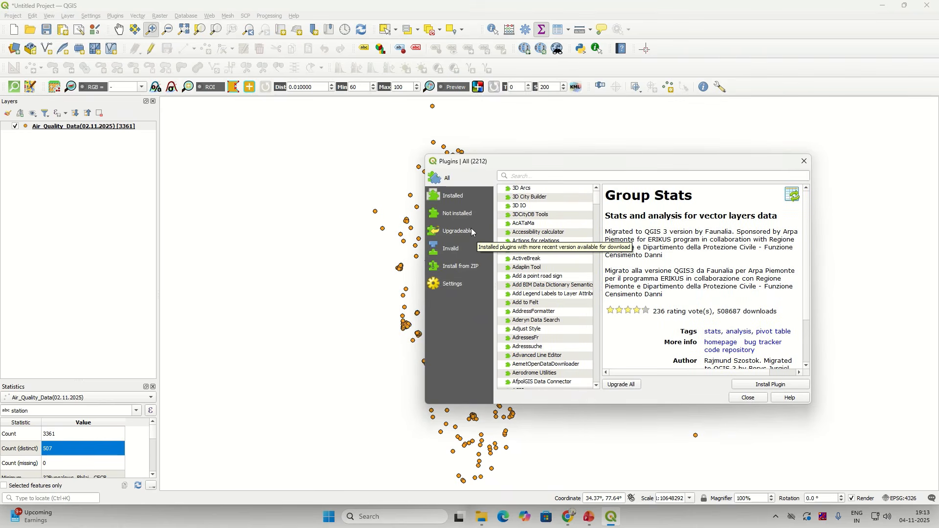
# Step: List all available plugins and search for 'group stats'
pyautogui.click(461, 200)
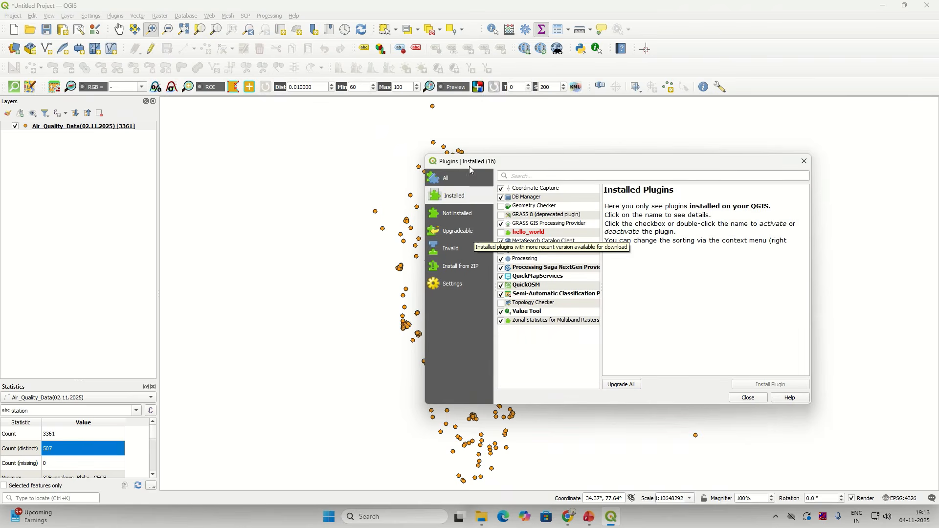
pyautogui.click(454, 183)
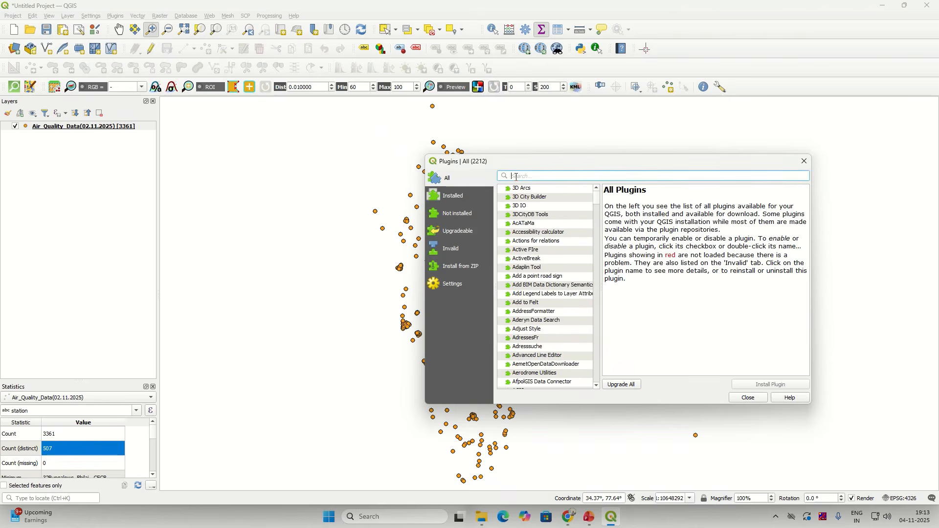
pyautogui.write('grop')
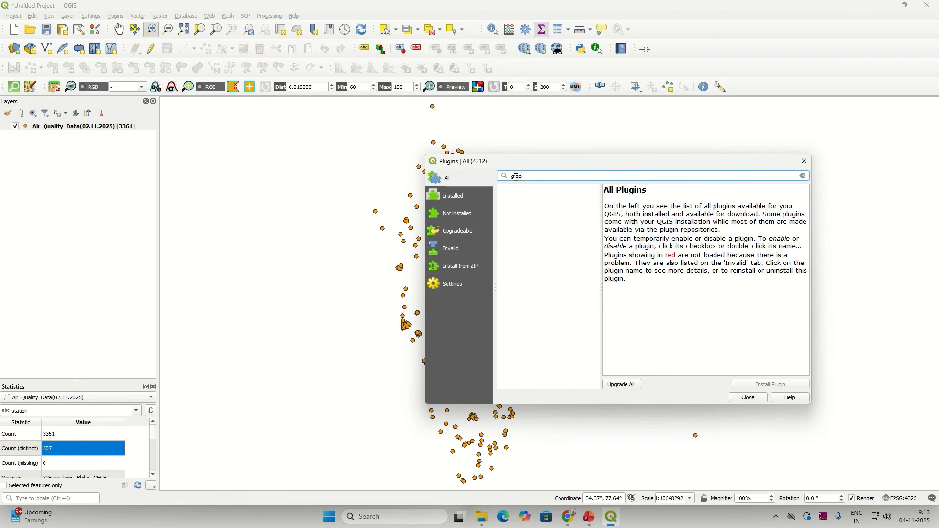
pyautogui.press('BackSpace')
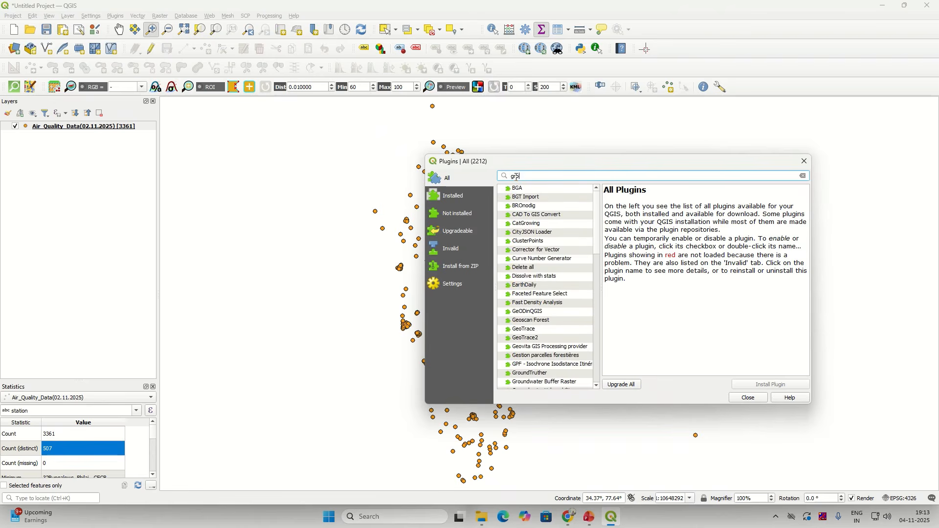
pyautogui.write('up ')
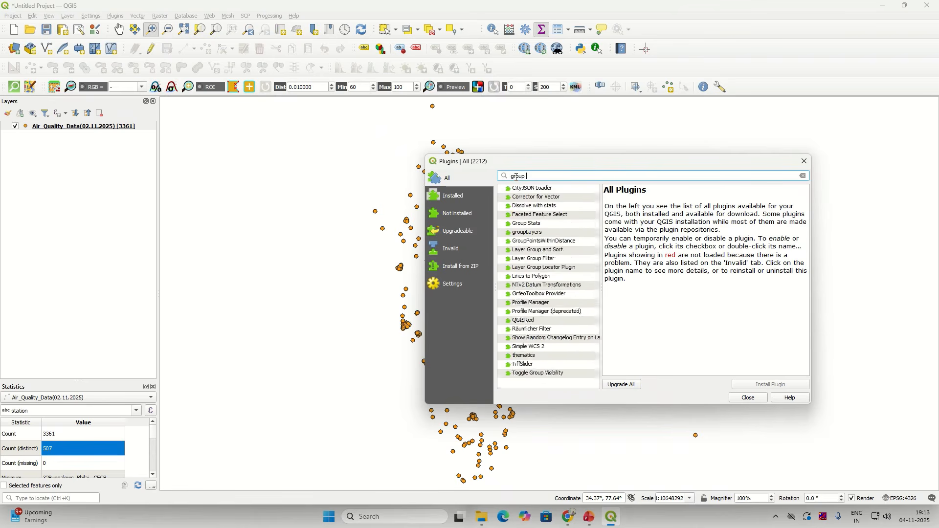
pyautogui.write('stats')
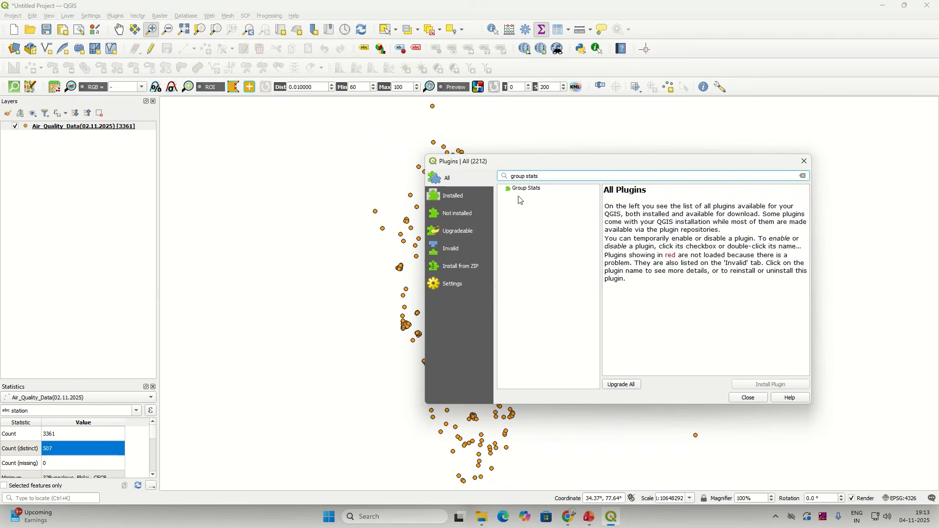
# Step: Select Group Stats and read through its description and author credits
pyautogui.click(522, 191)
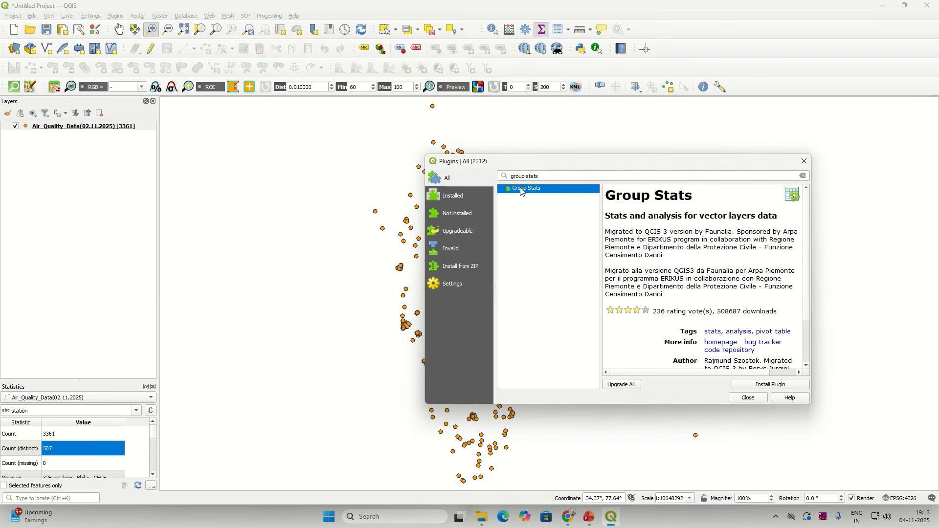
pyautogui.click(609, 216)
pyautogui.moveTo(610, 217); pyautogui.dragTo(648, 216)
pyautogui.click(647, 217)
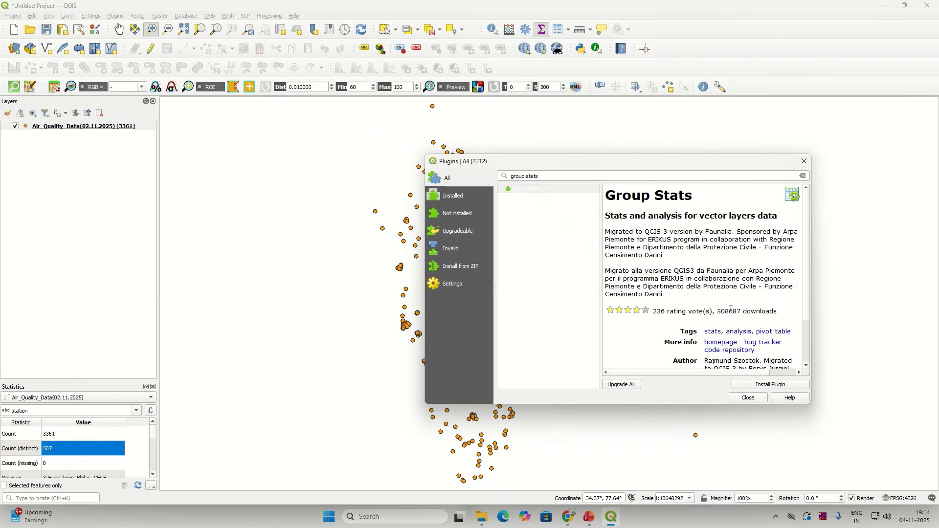
pyautogui.moveTo(722, 311); pyautogui.dragTo(757, 311)
pyautogui.scroll(-2, 809, 317)
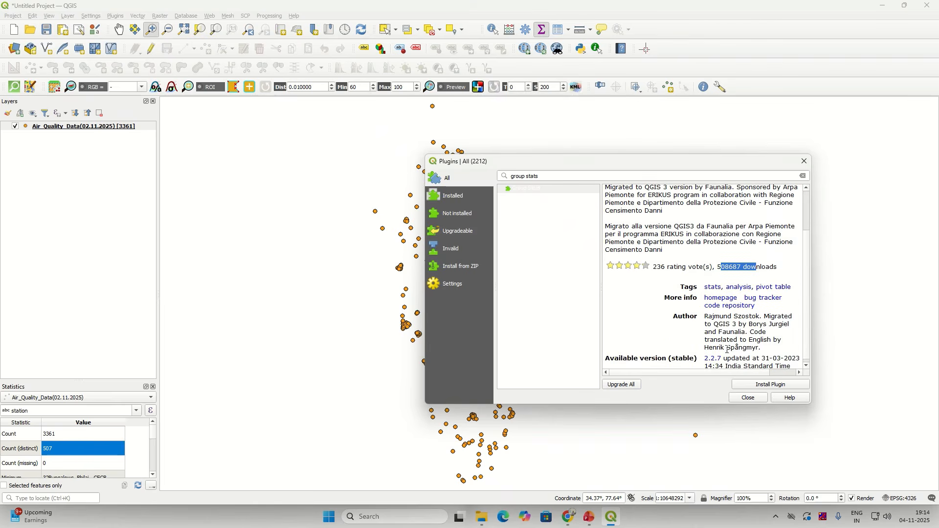
pyautogui.moveTo(705, 316); pyautogui.dragTo(765, 317)
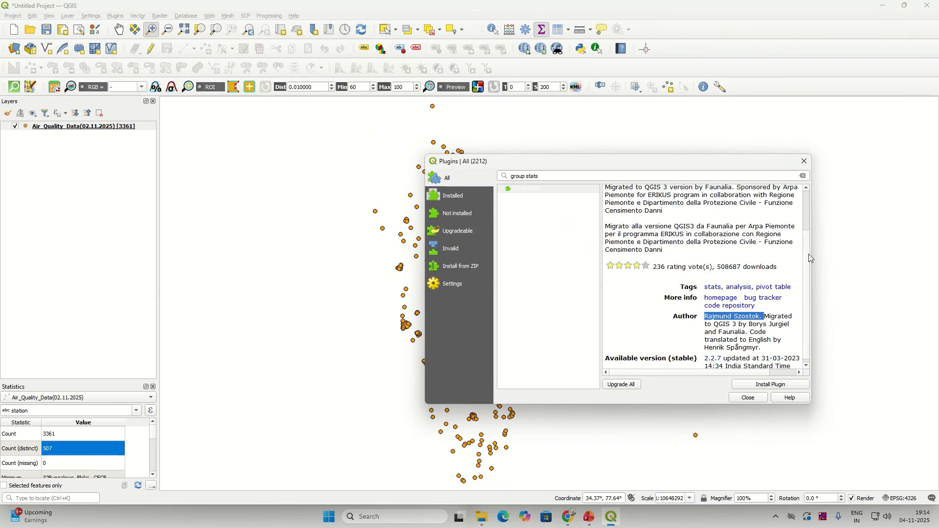
pyautogui.scroll(-1, 809, 260)
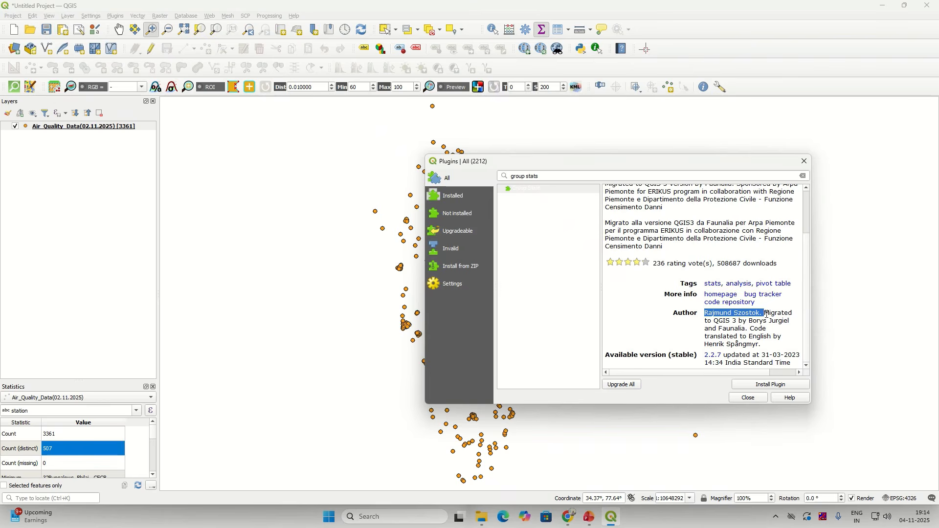
pyautogui.click(752, 321)
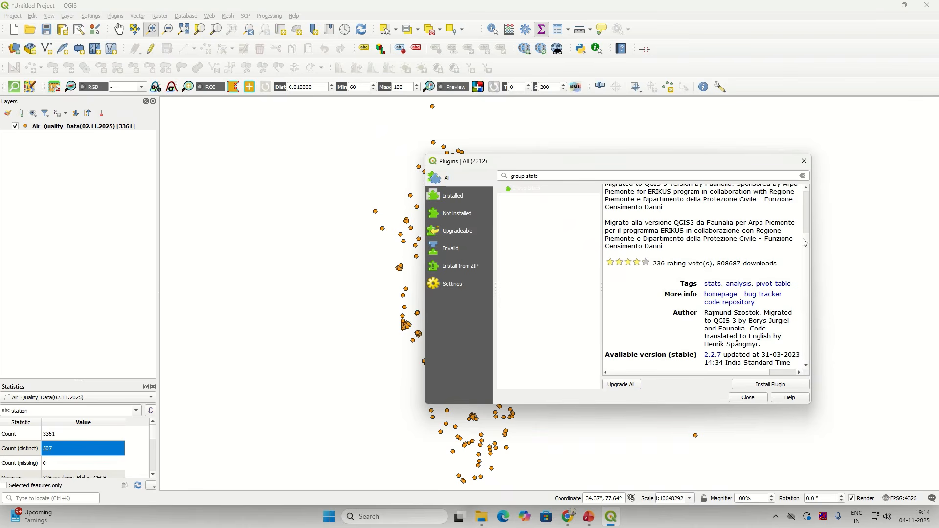
# Step: Install Group Stats, confirm it appears among installed plugins, and close the manager
pyautogui.click(752, 385)
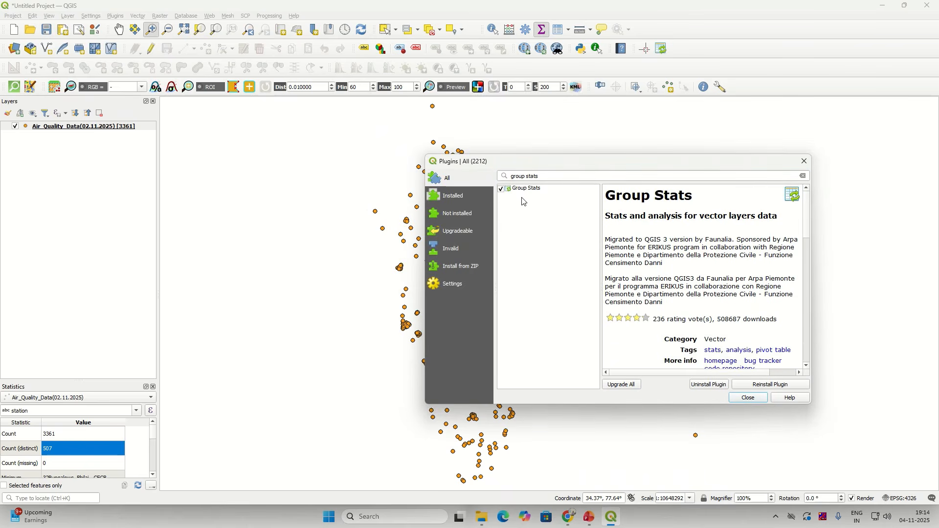
pyautogui.click(448, 198)
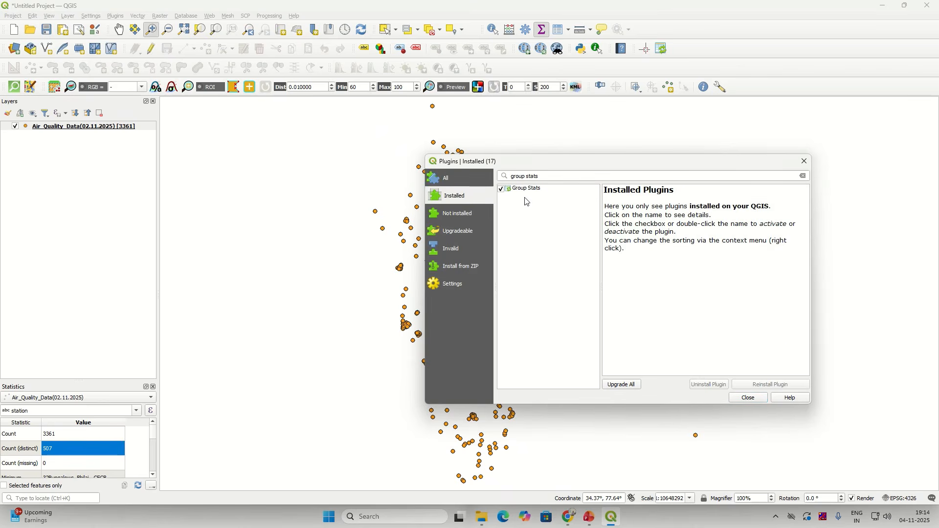
pyautogui.click(456, 182)
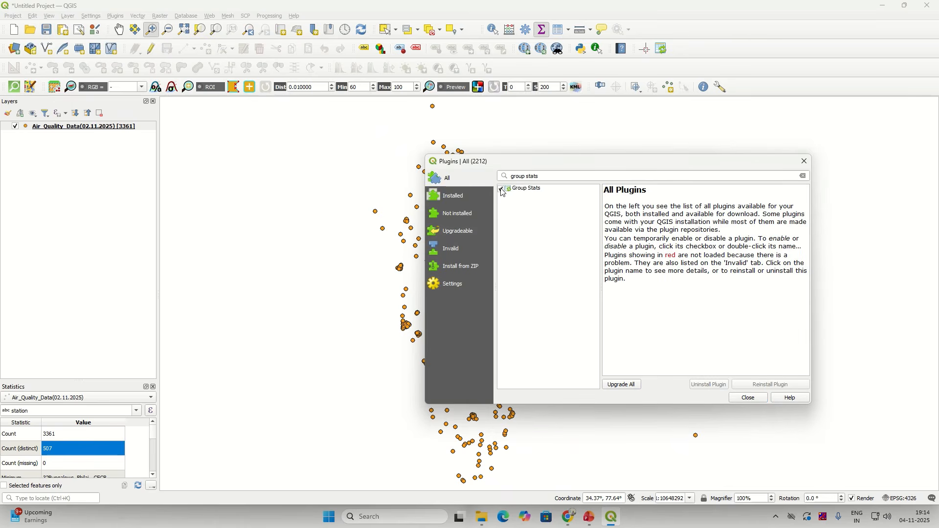
pyautogui.click(748, 398)
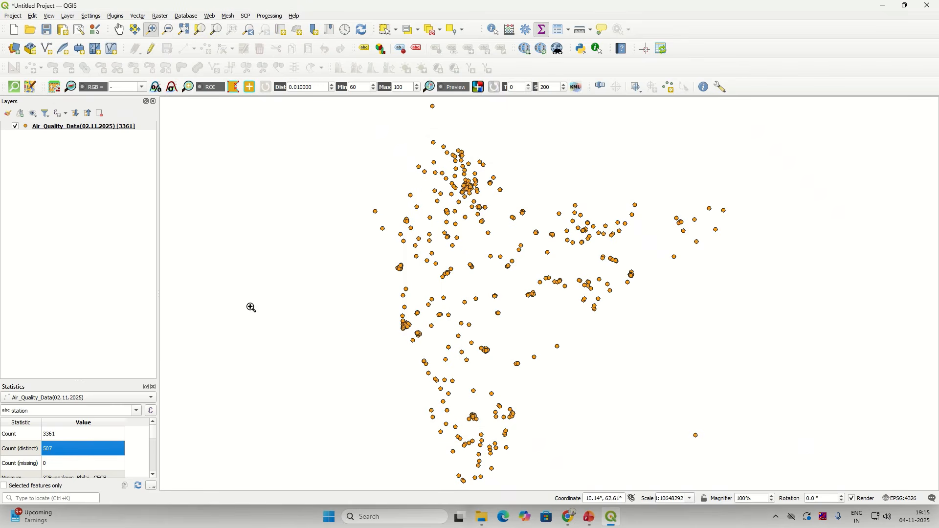
# Step: Close the Statistics panel and find the new Group Stats entry in the Vector menu
pyautogui.click(153, 387)
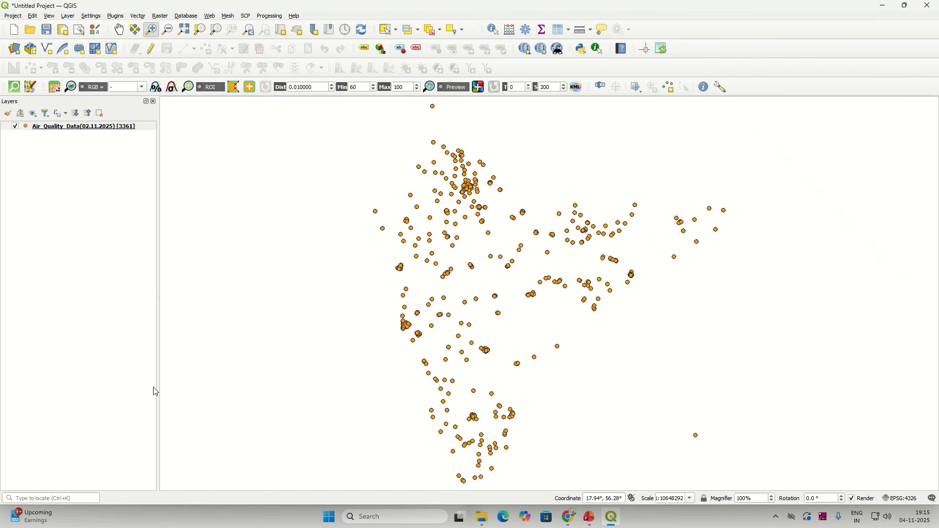
pyautogui.click(138, 18)
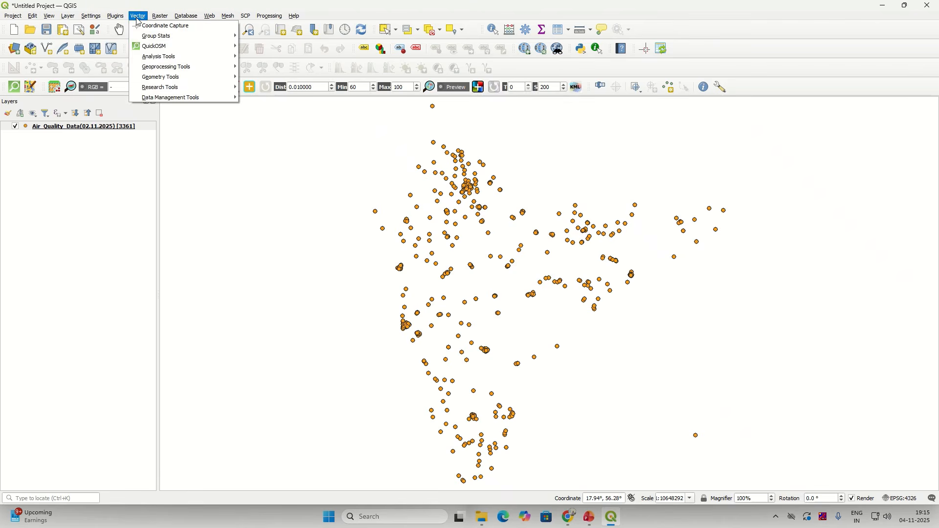
pyautogui.moveTo(152, 71)
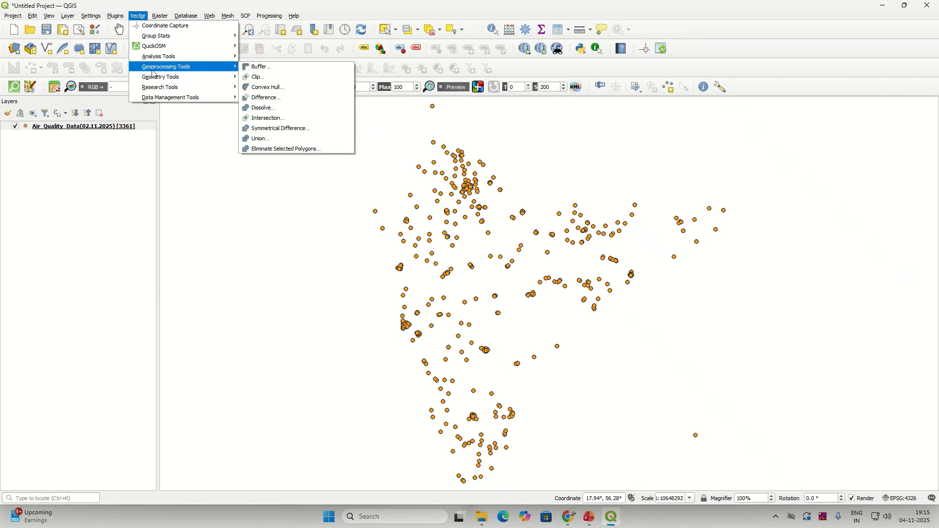
pyautogui.moveTo(161, 40)
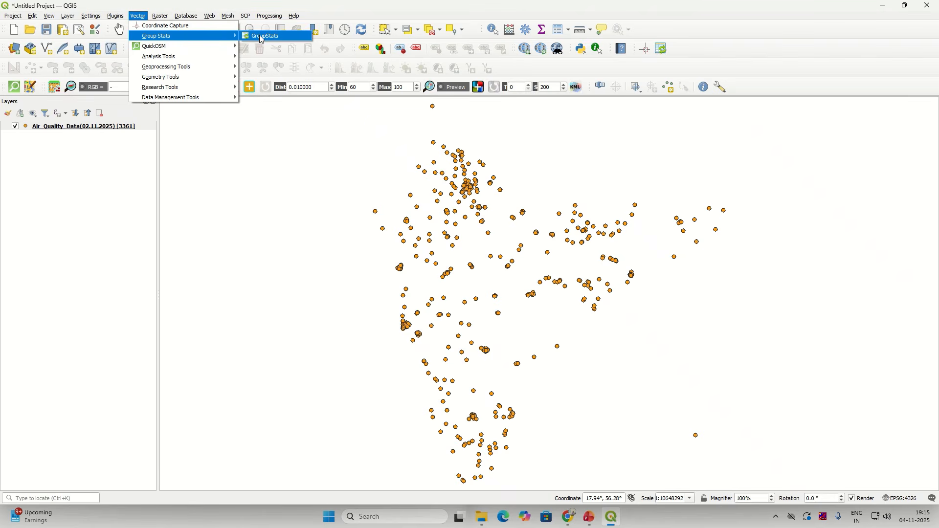
pyautogui.click(664, 52)
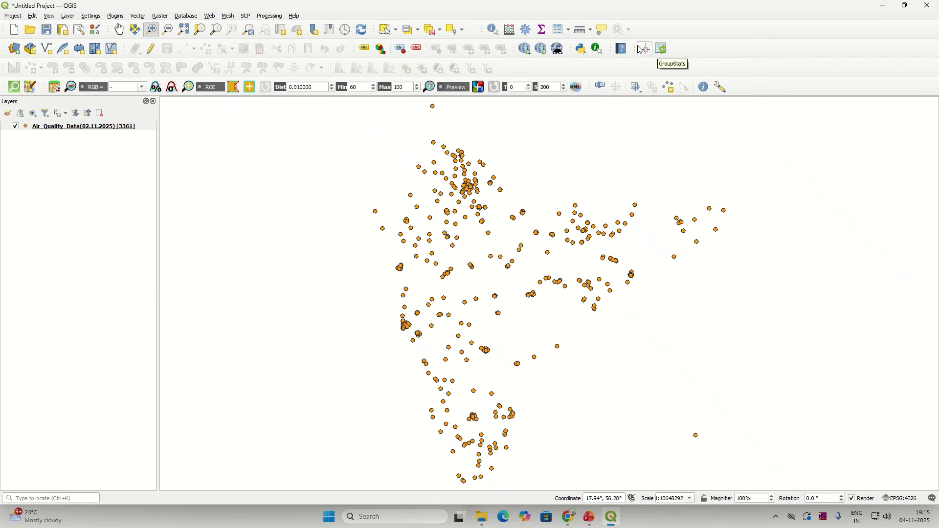
pyautogui.click(141, 16)
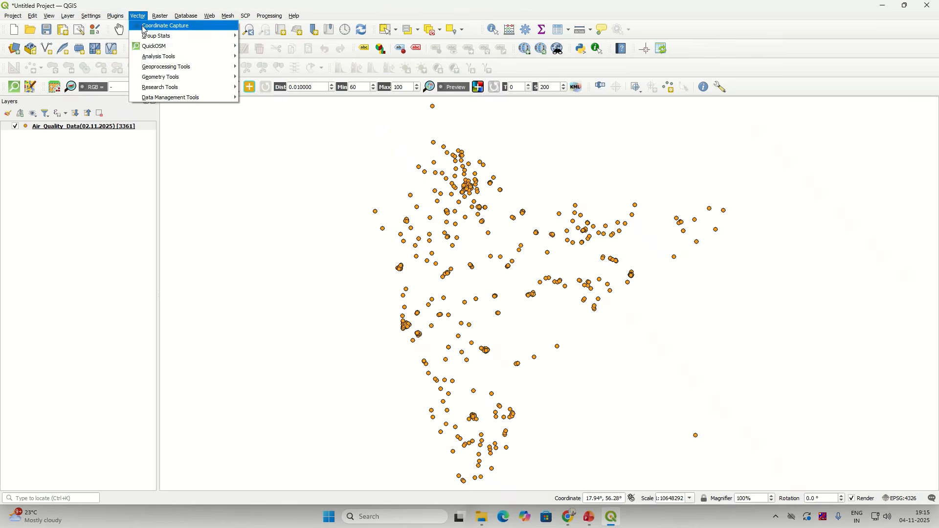
# Step: Launch GroupStats, select the Air_Quality_Data(02.11.2025) layer, and widen its window
pyautogui.moveTo(225, 36)
pyautogui.click(256, 35)
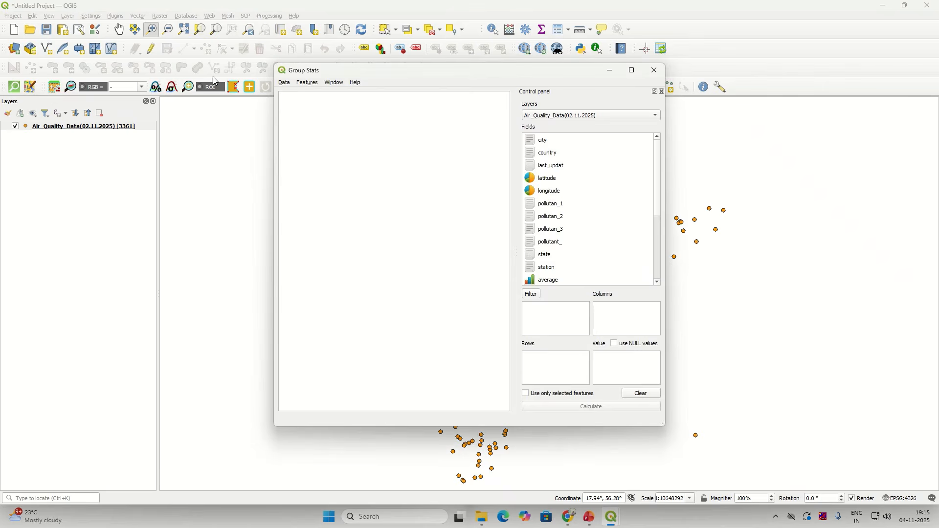
pyautogui.click(558, 120)
pyautogui.click(558, 118)
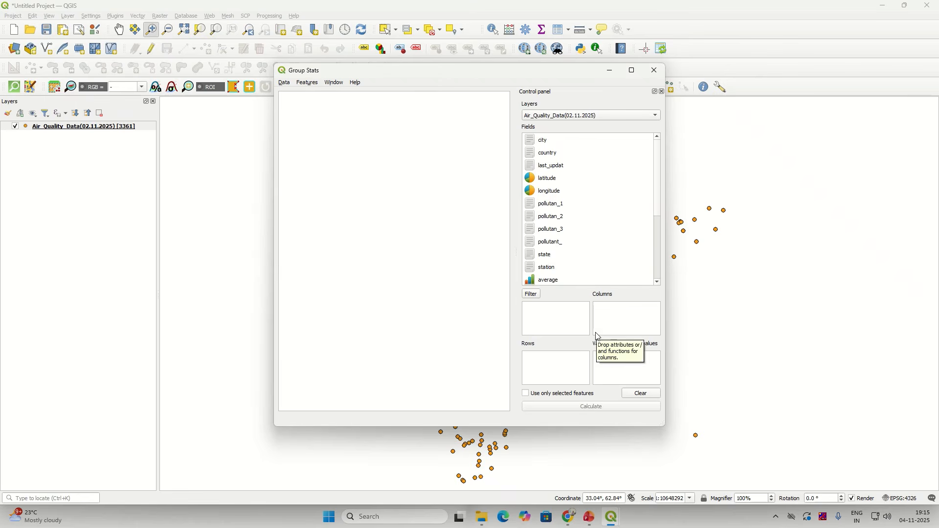
pyautogui.moveTo(669, 208); pyautogui.dragTo(714, 214)
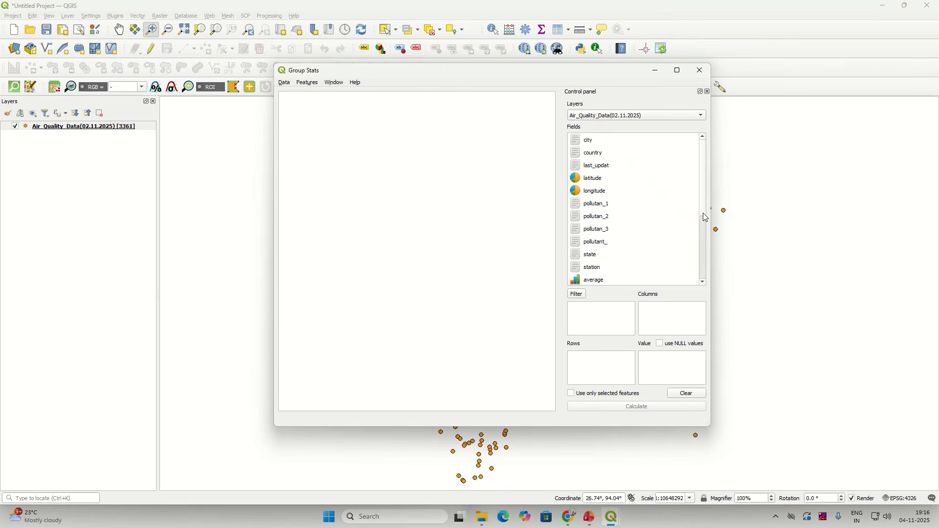
# Step: Put the station field into the Group Stats Rows box
pyautogui.click(591, 192)
pyautogui.click(595, 178)
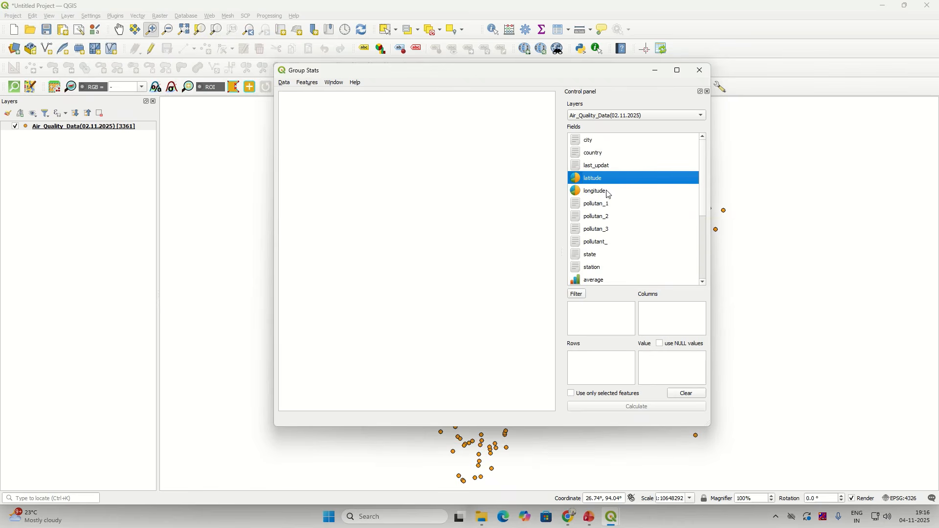
pyautogui.scroll(-3, 706, 231)
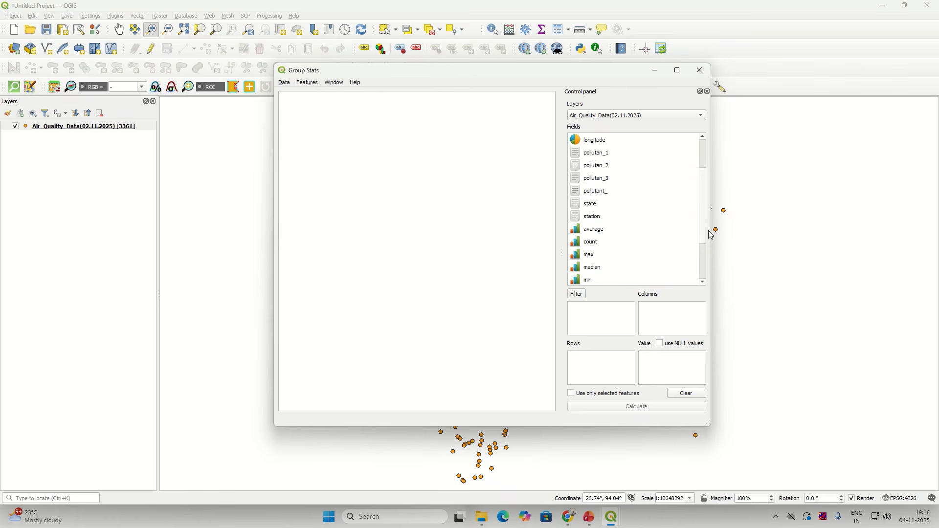
pyautogui.click(595, 218)
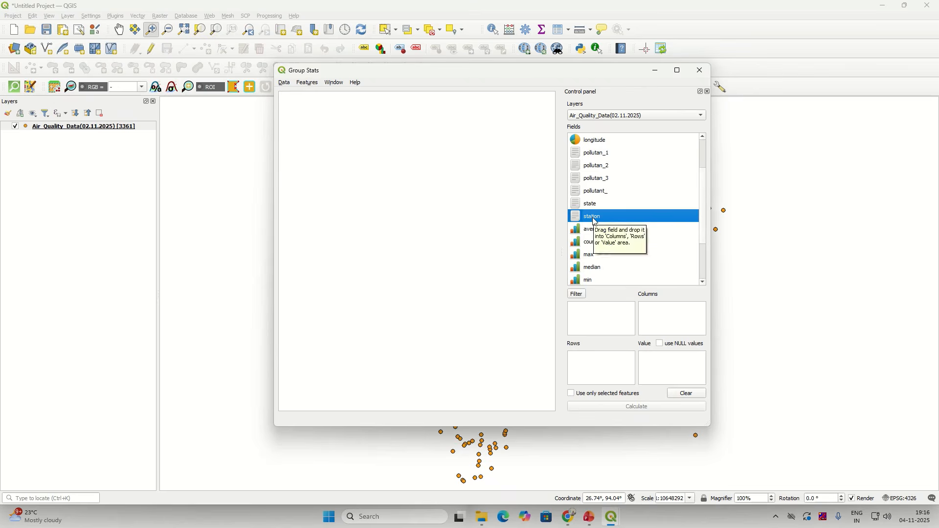
pyautogui.moveTo(595, 221); pyautogui.dragTo(603, 373)
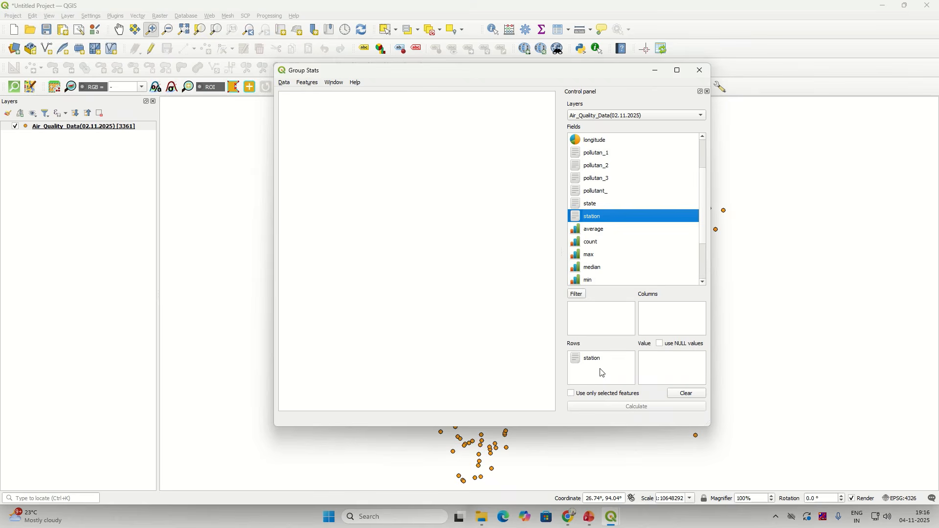
pyautogui.click(581, 362)
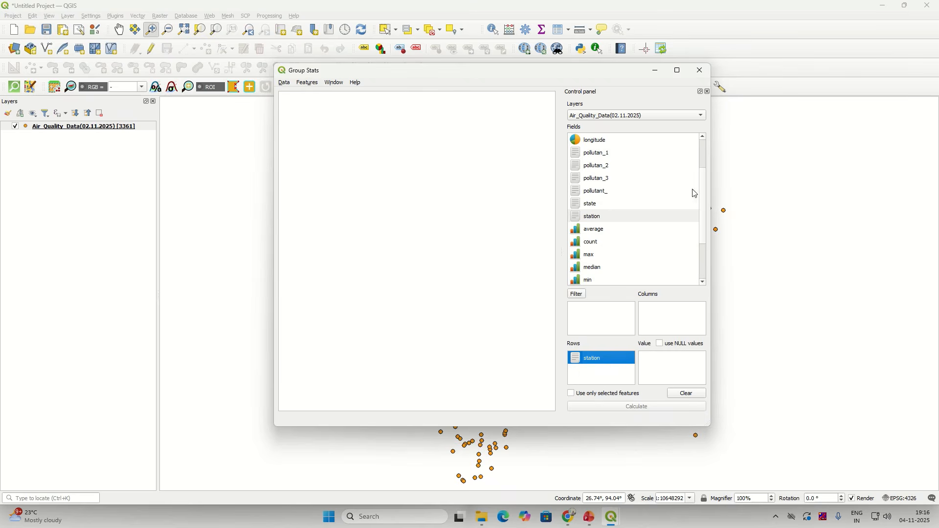
pyautogui.click(706, 211)
pyautogui.moveTo(706, 215); pyautogui.dragTo(709, 261)
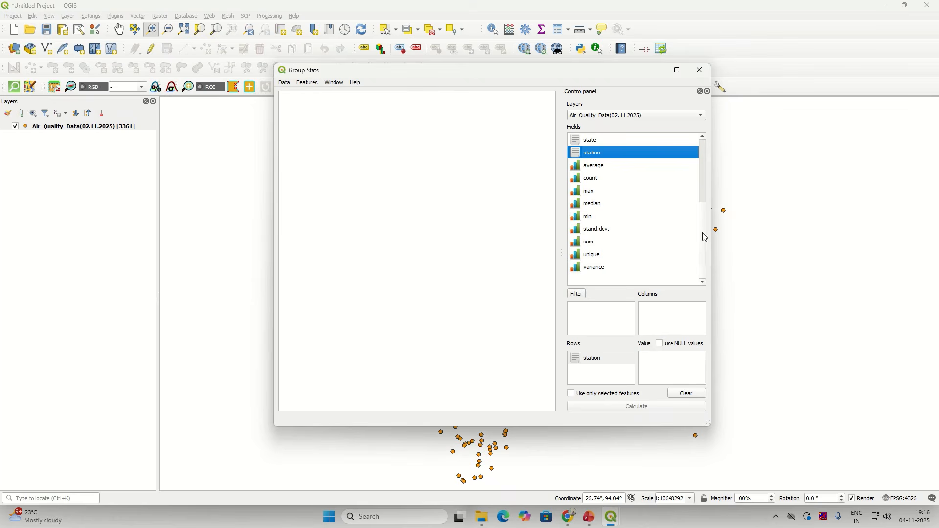
pyautogui.moveTo(703, 231); pyautogui.dragTo(707, 195)
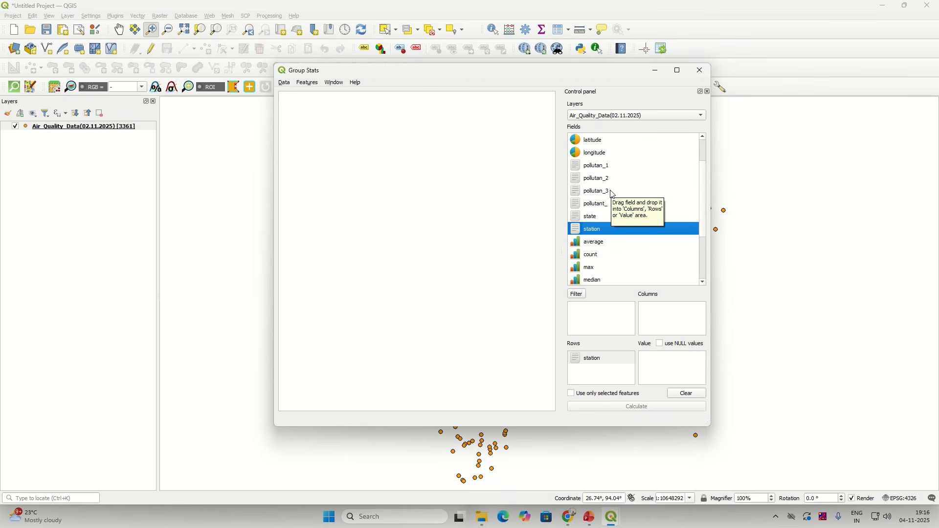
# Step: Set pollutant_ as Columns and pollutan_3 as Value, and enable 'use NULL values'
pyautogui.click(610, 206)
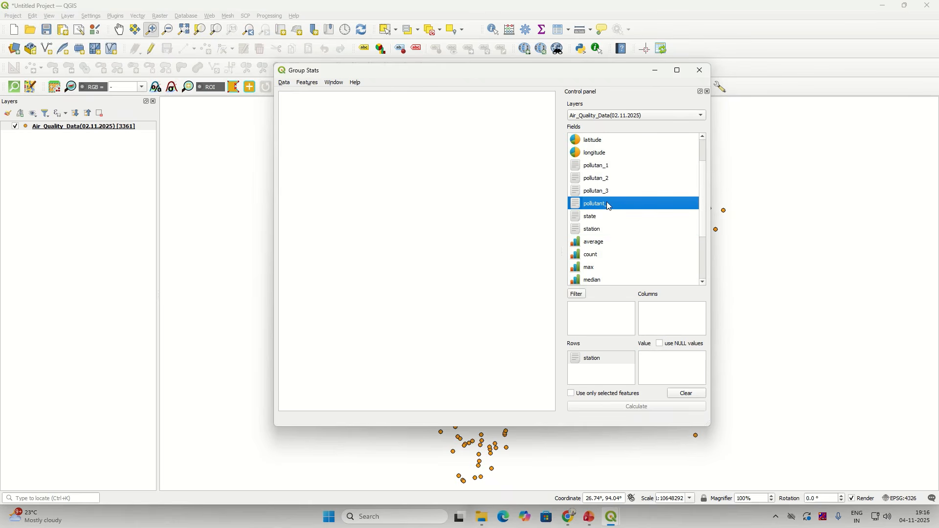
pyautogui.moveTo(609, 205); pyautogui.dragTo(672, 315)
pyautogui.click(603, 191)
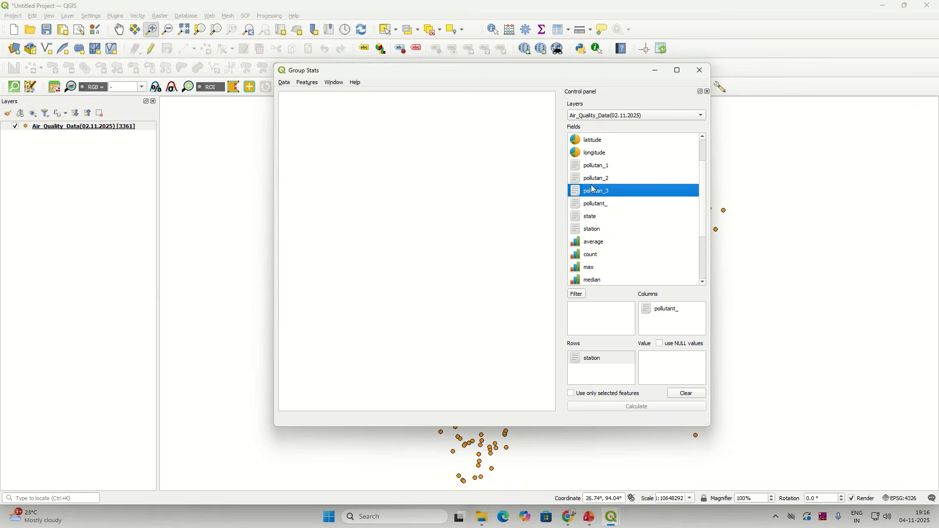
pyautogui.moveTo(594, 191); pyautogui.dragTo(664, 360)
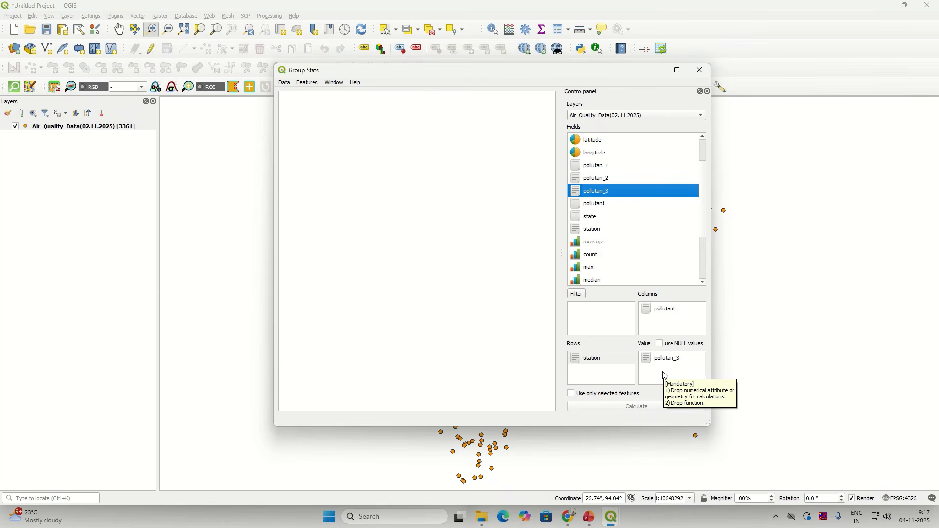
pyautogui.click(662, 344)
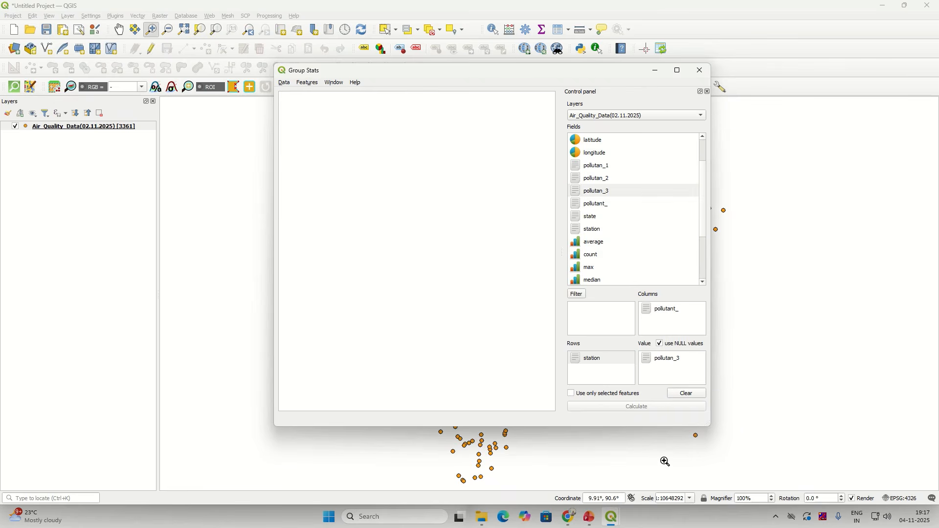
pyautogui.click(667, 362)
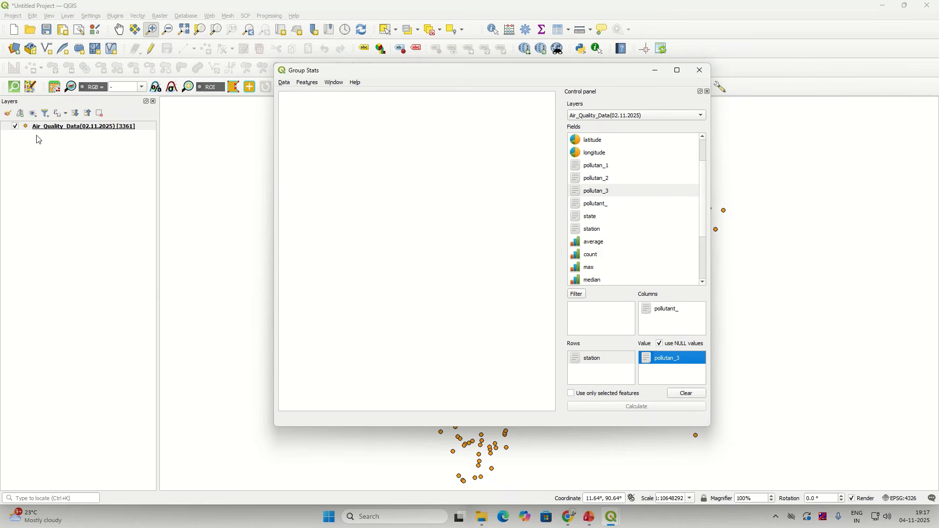
# Step: Open the Air_Quality_Data attribute table, check a pollutan_3 value, then close it
pyautogui.click(60, 127)
pyautogui.rightClick(60, 128)
pyautogui.click(111, 220)
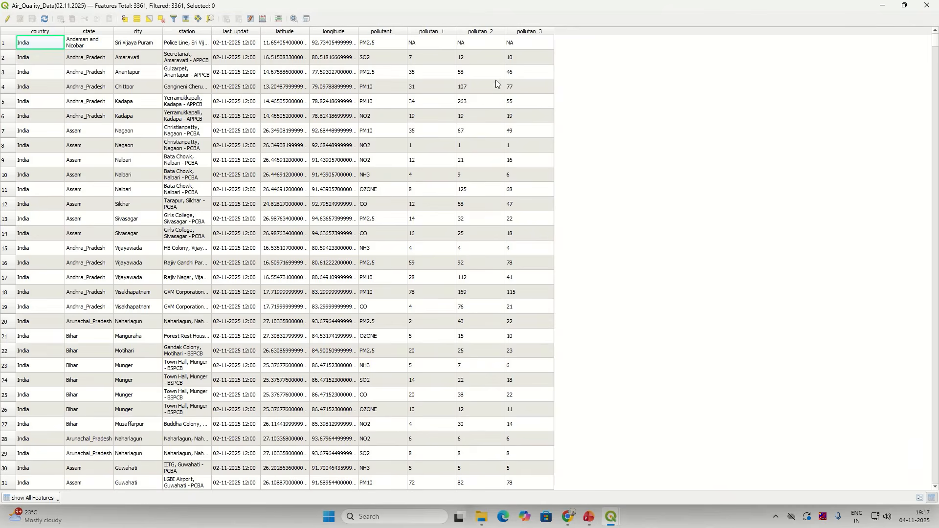
pyautogui.click(524, 72)
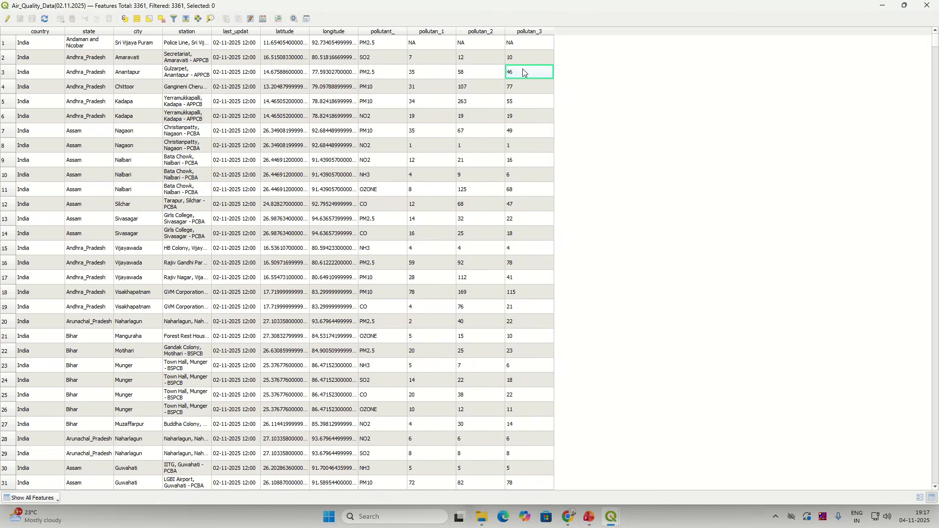
pyautogui.click(929, 5)
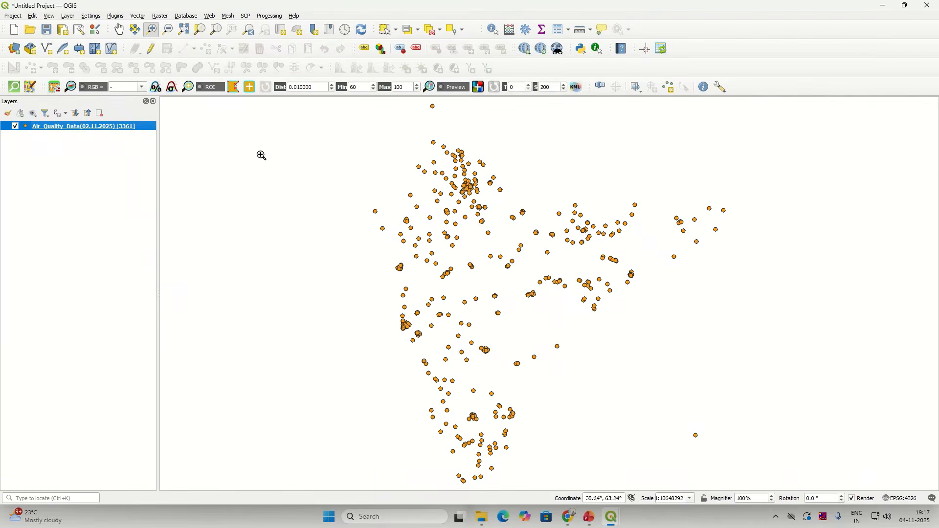
# Step: Return to Group Stats and add the max function to the Value box
pyautogui.moveTo(613, 520)
pyautogui.click(669, 477)
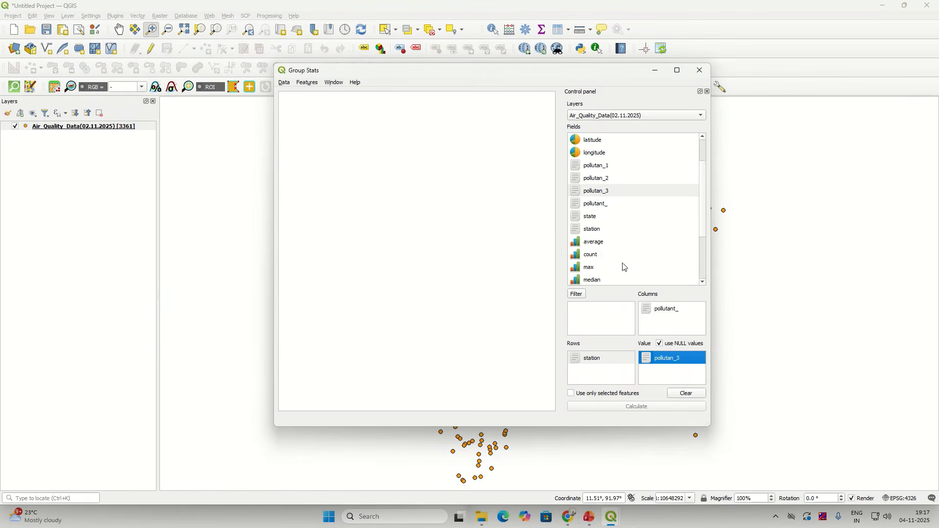
pyautogui.click(591, 269)
pyautogui.moveTo(593, 272); pyautogui.dragTo(666, 377)
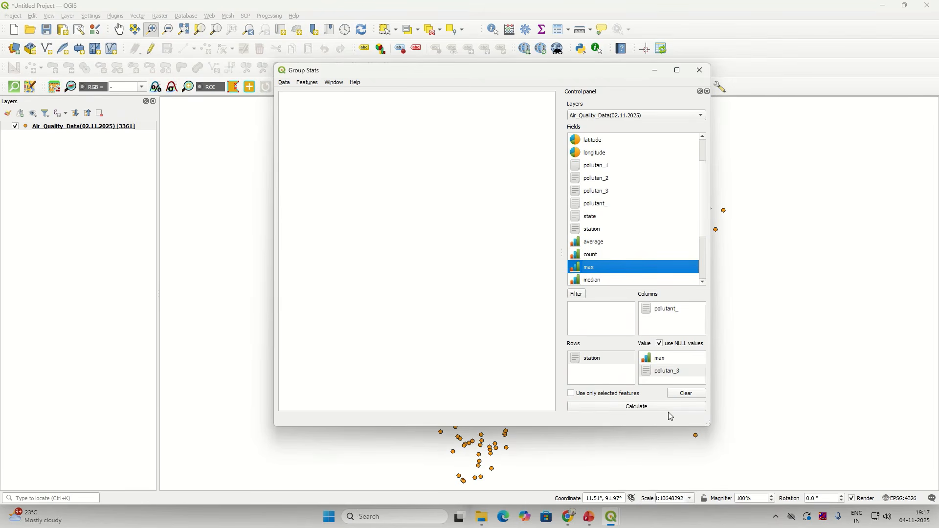
pyautogui.click(664, 314)
pyautogui.click(614, 365)
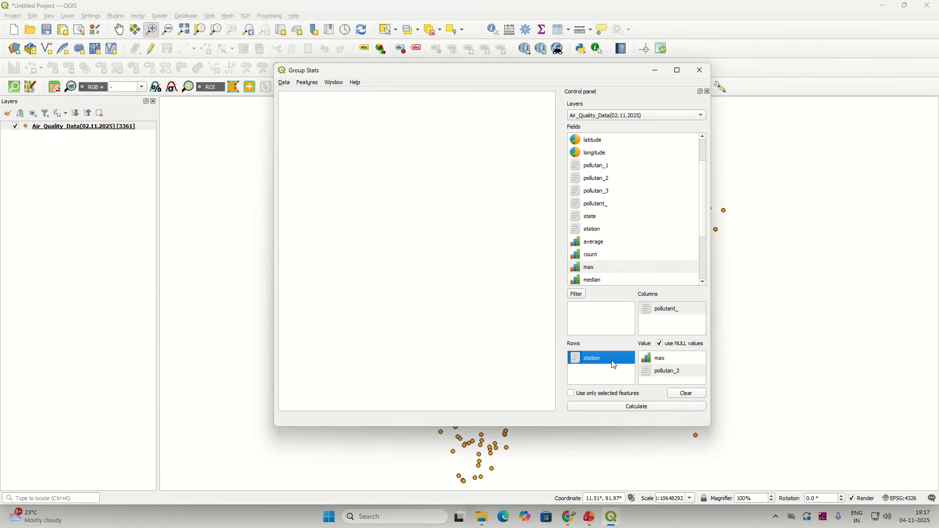
pyautogui.click(670, 362)
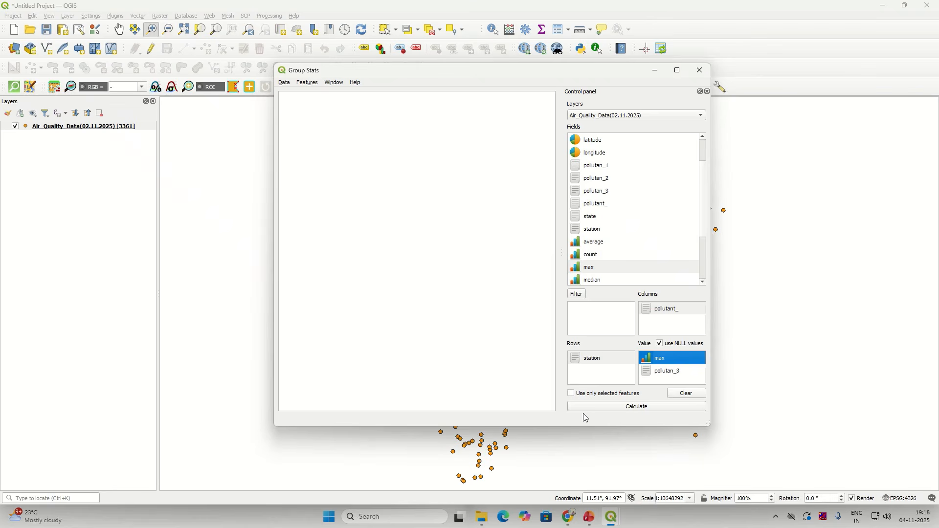
# Step: Calculate the table of maximum pollutan_3 per station by pollutant
pyautogui.click(611, 411)
pyautogui.click(611, 411)
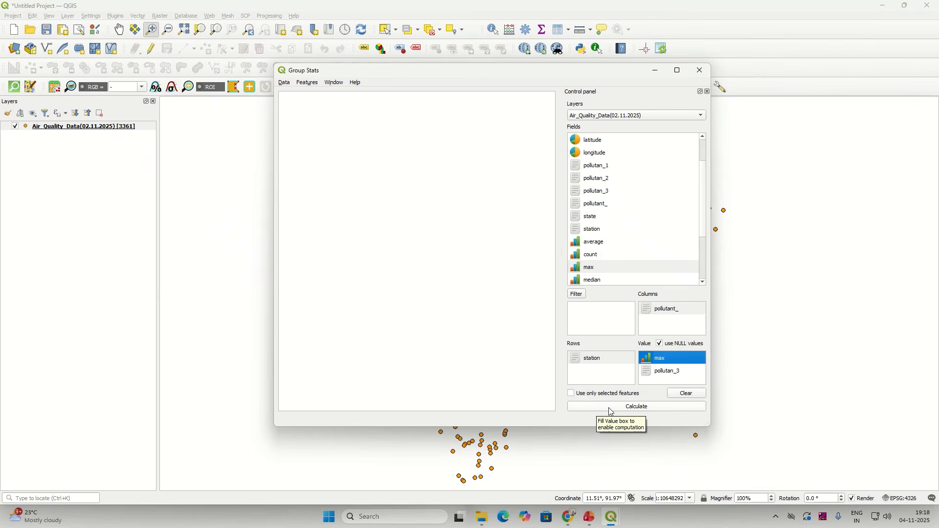
pyautogui.click(611, 411)
pyautogui.click(611, 411)
pyautogui.click(611, 411)
pyautogui.click(611, 411)
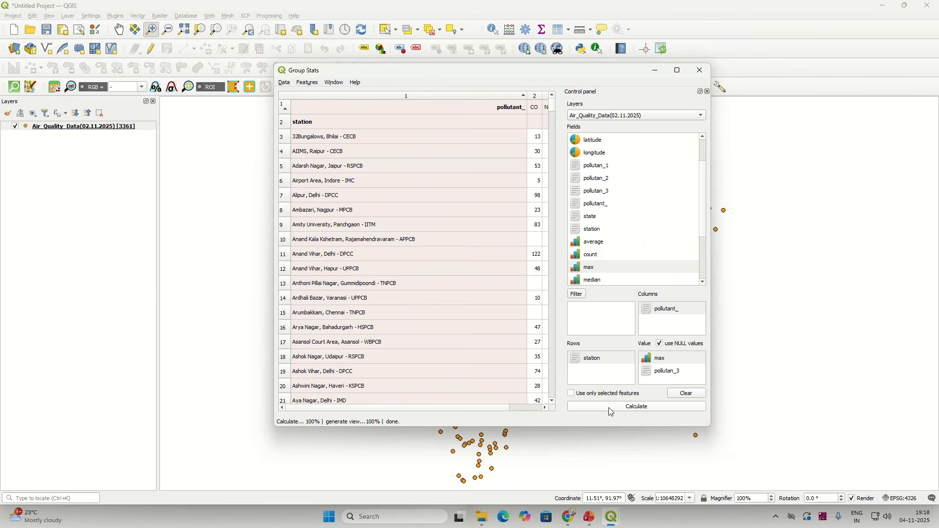
# Step: Maximize Group Stats and review the stations' CO maximums, such as 98 for Alipur
pyautogui.click(679, 72)
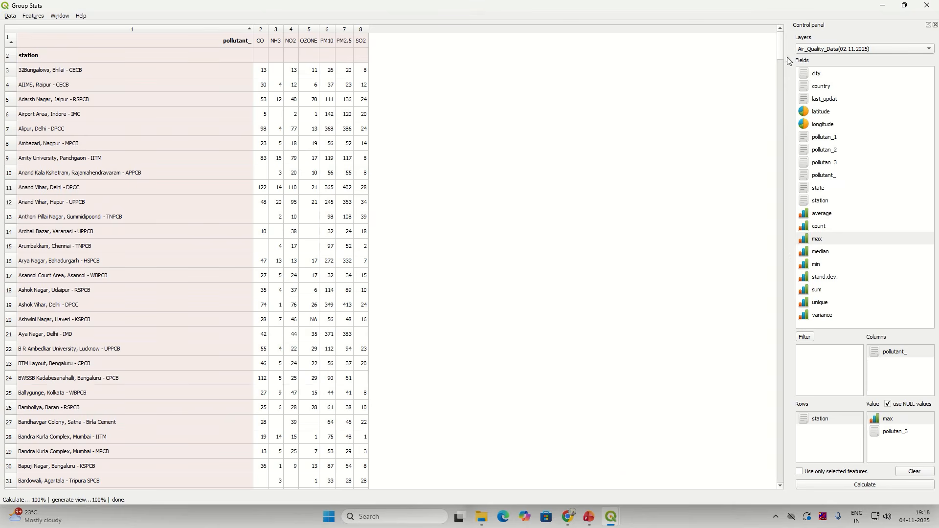
pyautogui.scroll(-19, 782, 59)
pyautogui.moveTo(808, 403); pyautogui.dragTo(803, 514)
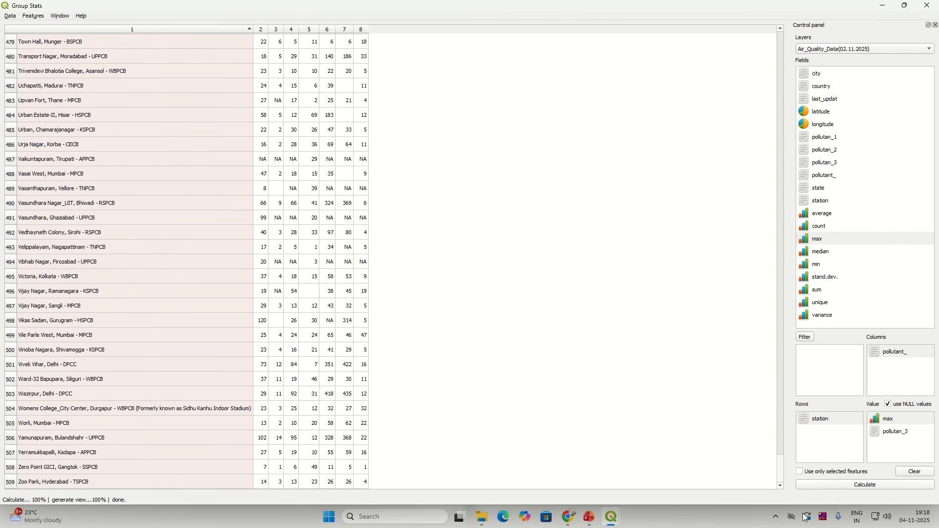
pyautogui.moveTo(803, 514); pyautogui.dragTo(828, 1)
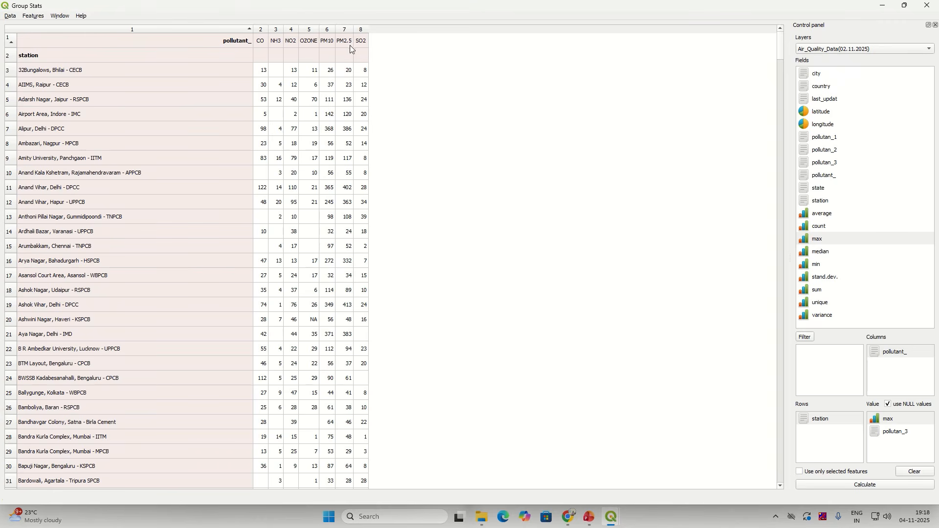
pyautogui.click(268, 70)
pyautogui.click(262, 86)
pyautogui.click(258, 101)
pyautogui.click(260, 115)
pyautogui.click(262, 129)
pyautogui.click(262, 142)
# Step: Sort pollutant columns descending by the first station's row and widen the PM10 column
pyautogui.click(8, 72)
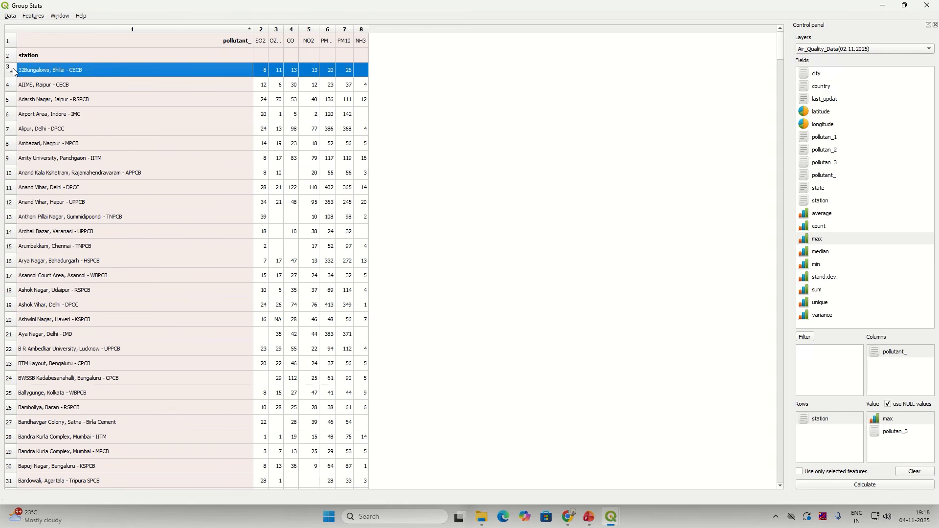
pyautogui.click(13, 71)
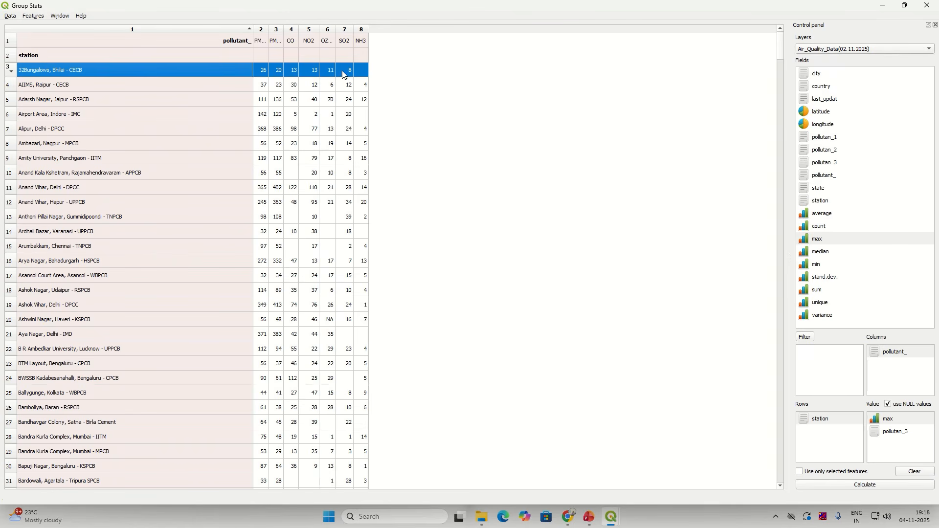
pyautogui.click(362, 70)
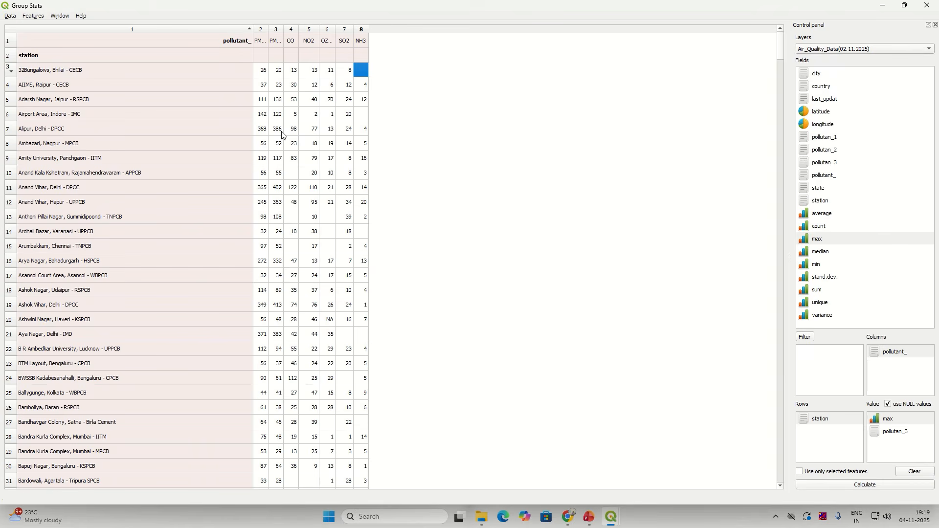
pyautogui.moveTo(268, 31); pyautogui.dragTo(427, 32)
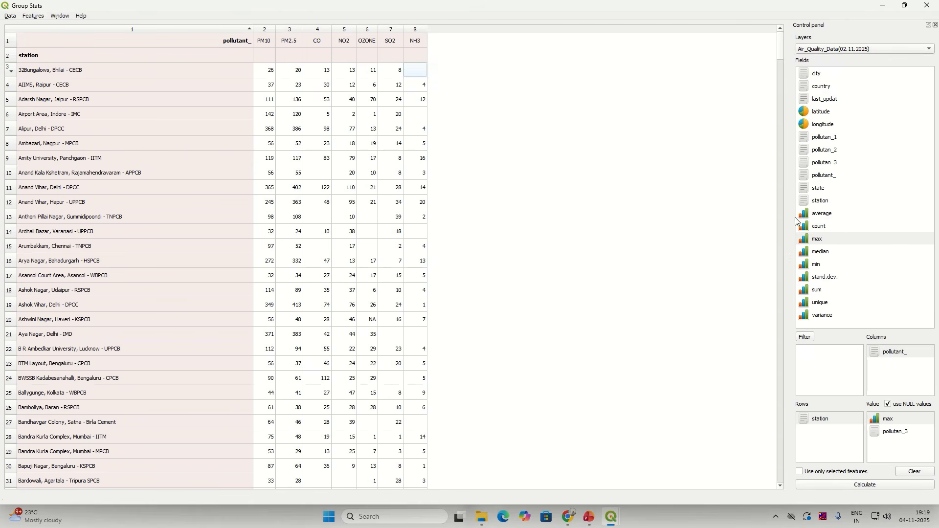
# Step: Widen the setup panel, add latitude to Columns beside pollutant_, and recalculate
pyautogui.moveTo(790, 218); pyautogui.dragTo(647, 226)
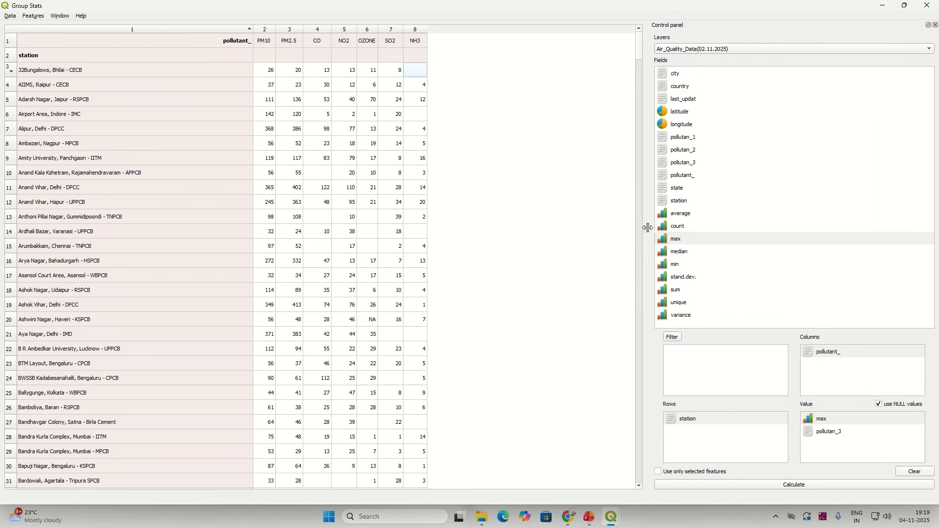
pyautogui.click(818, 364)
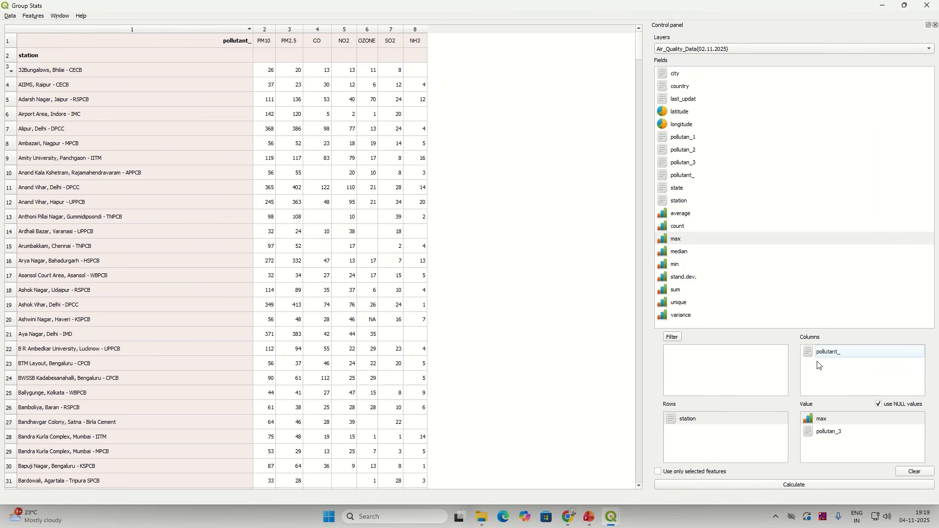
pyautogui.click(672, 113)
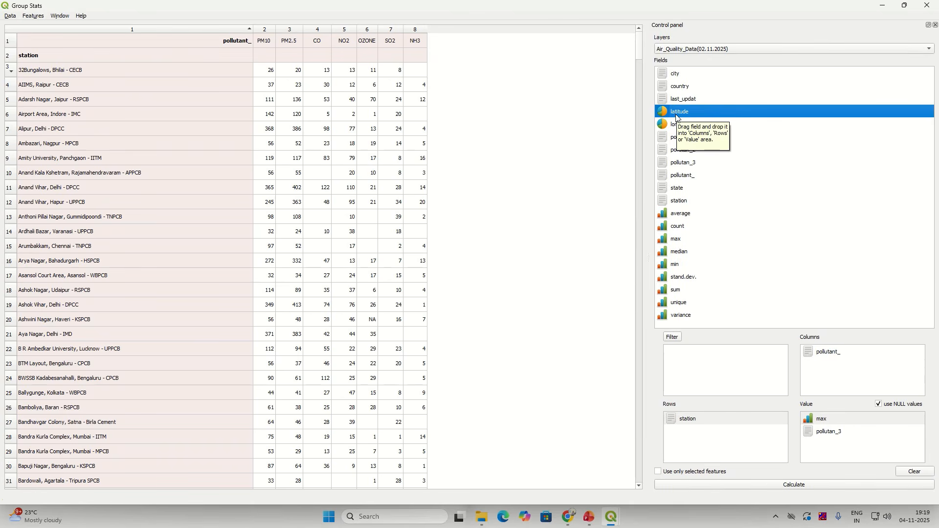
pyautogui.moveTo(678, 116); pyautogui.dragTo(834, 386)
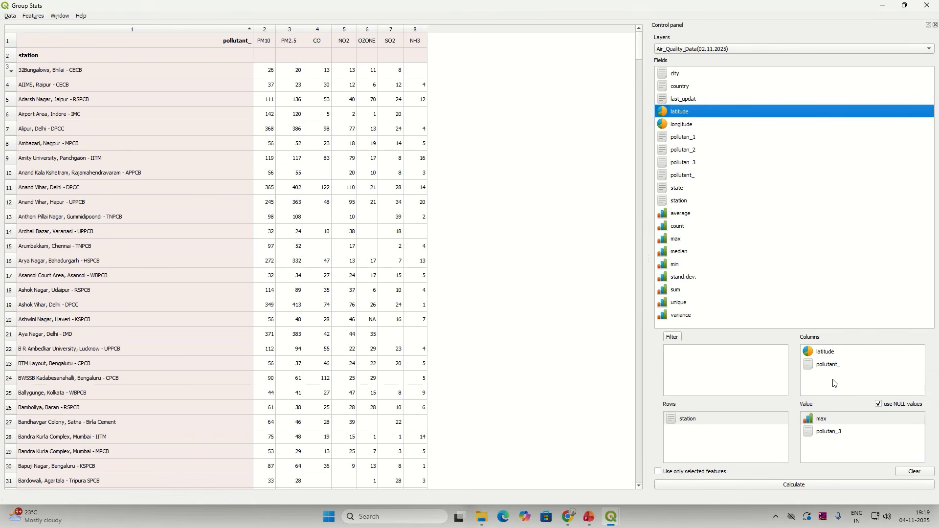
pyautogui.click(783, 487)
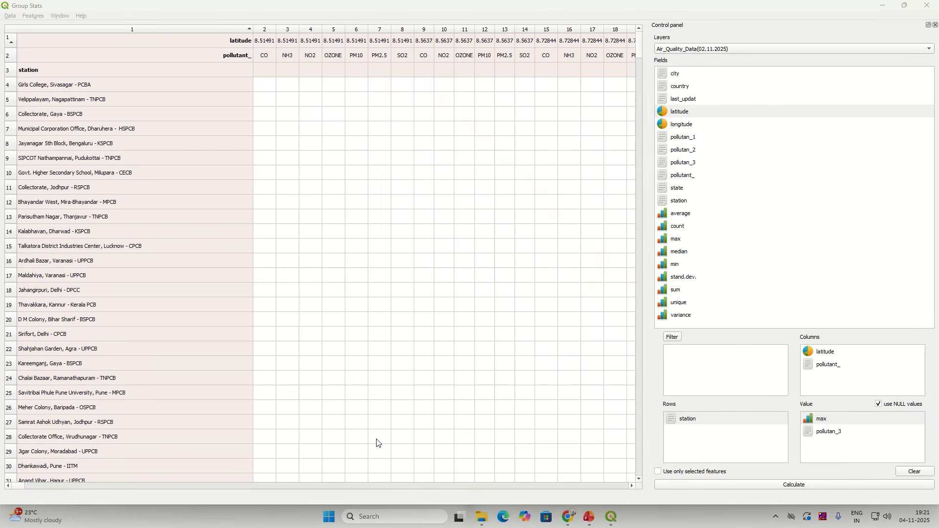
# Step: Move latitude to Rows, add longitude, recalculate, then add state to the rows
pyautogui.click(820, 354)
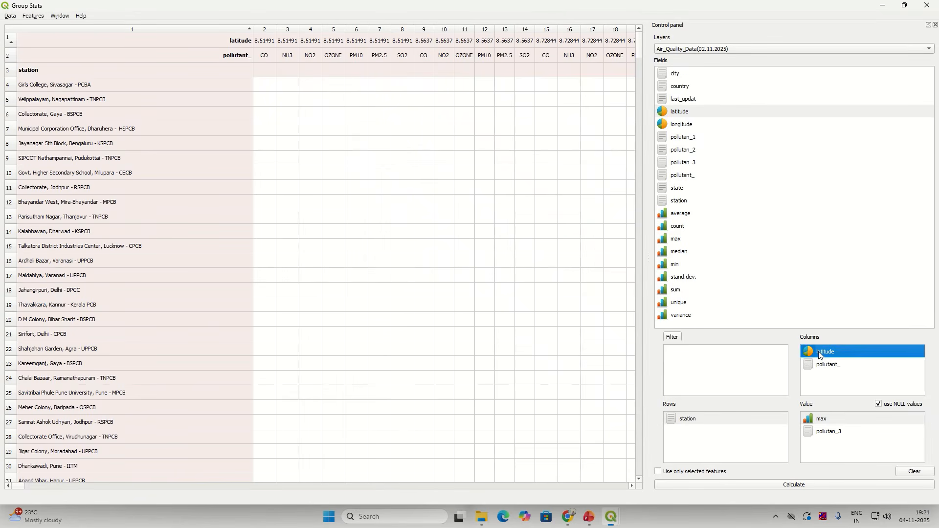
pyautogui.moveTo(820, 354); pyautogui.dragTo(714, 458)
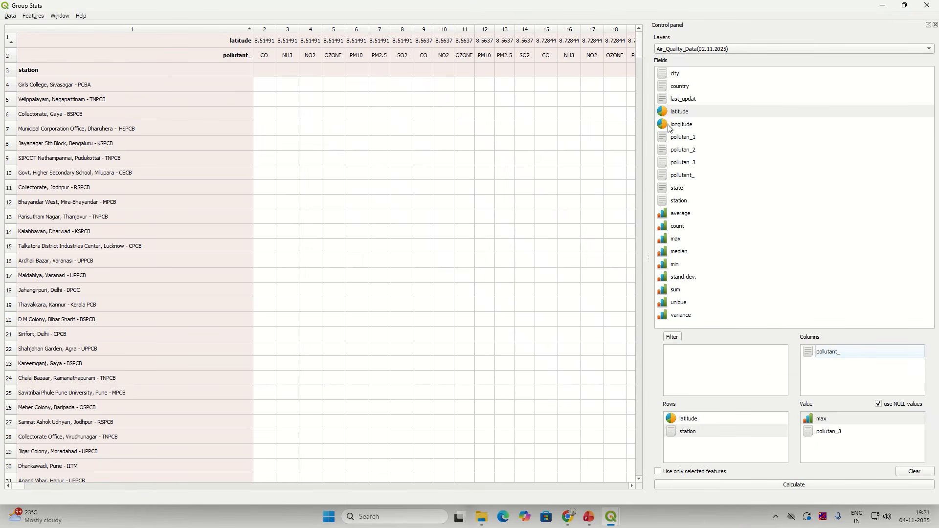
pyautogui.moveTo(670, 124); pyautogui.dragTo(695, 433)
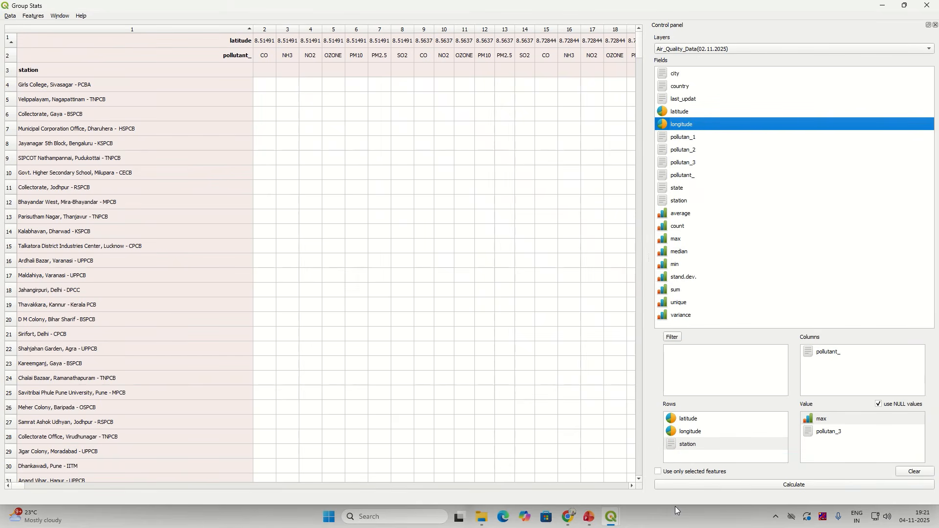
pyautogui.click(763, 486)
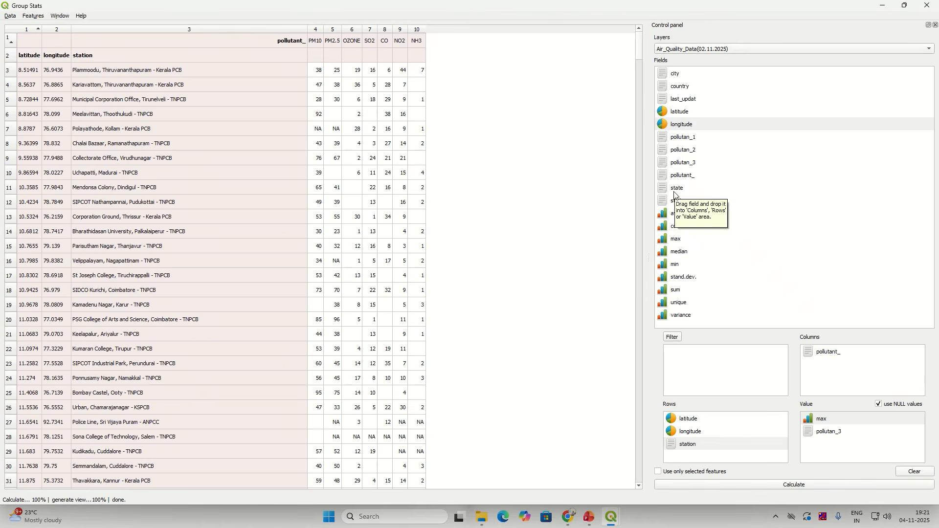
pyautogui.moveTo(676, 189); pyautogui.dragTo(711, 454)
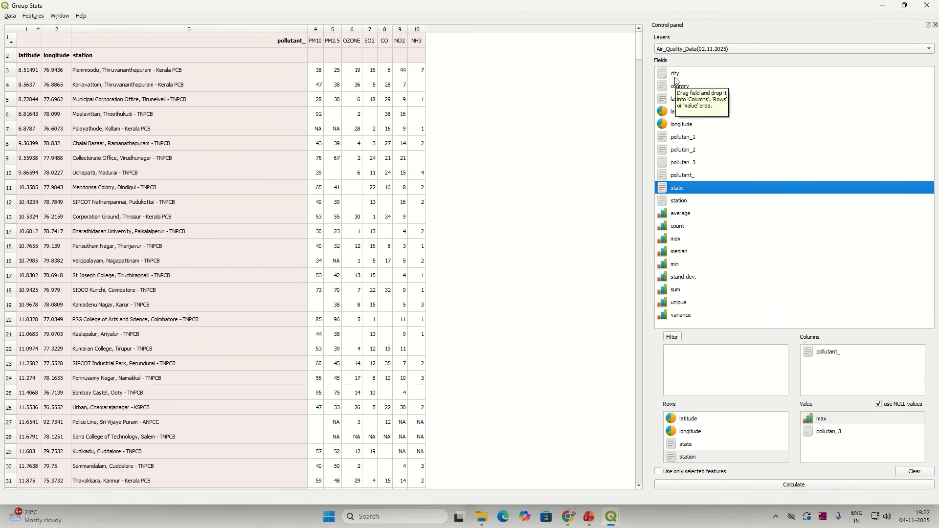
# Step: Add city to the row grouping, recalculate, and copy the whole results table
pyautogui.moveTo(676, 74); pyautogui.dragTo(732, 444)
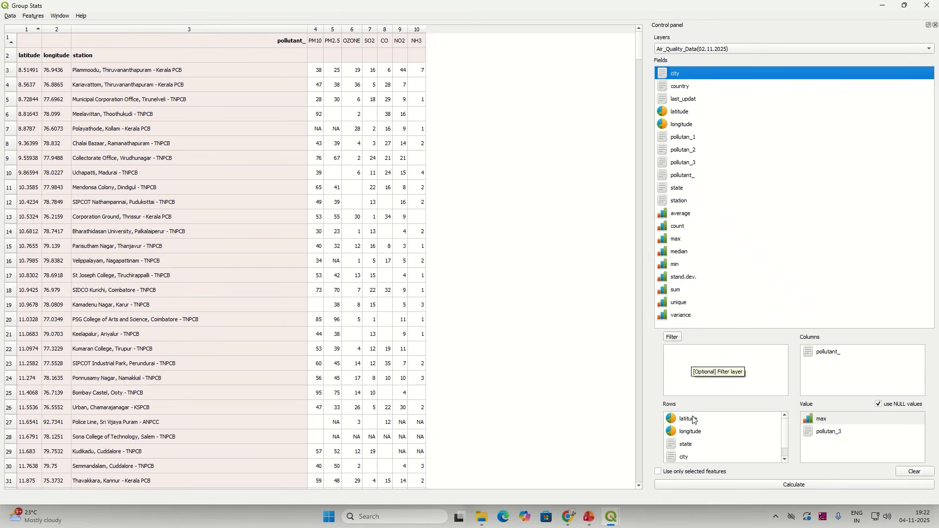
pyautogui.click(821, 487)
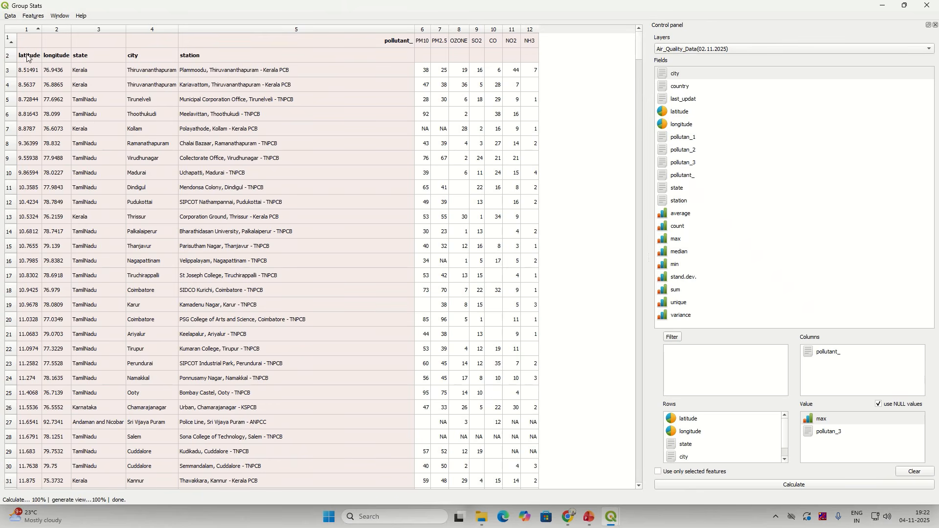
pyautogui.click(10, 16)
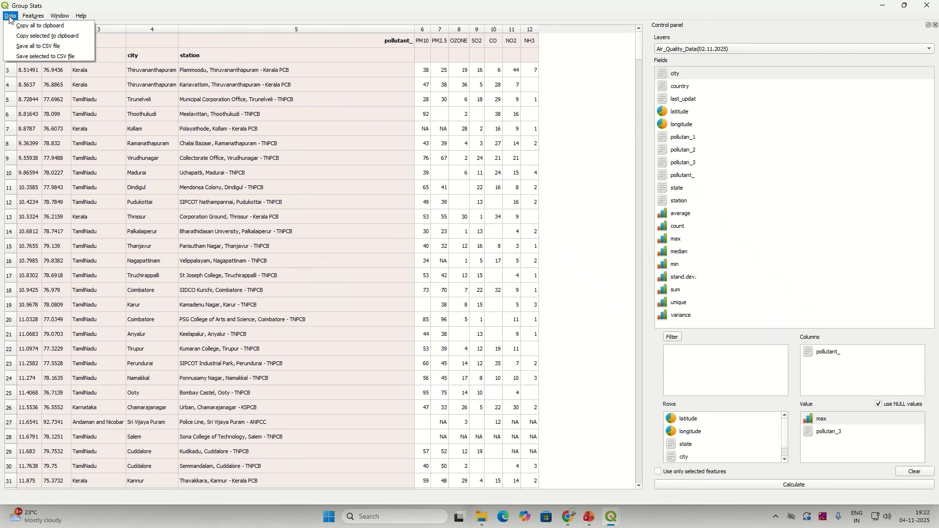
pyautogui.click(18, 26)
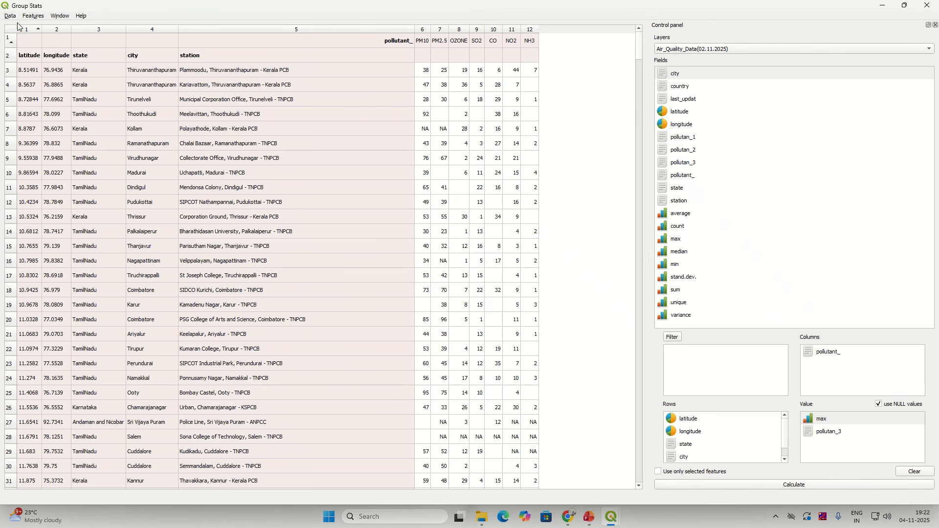
pyautogui.click(10, 16)
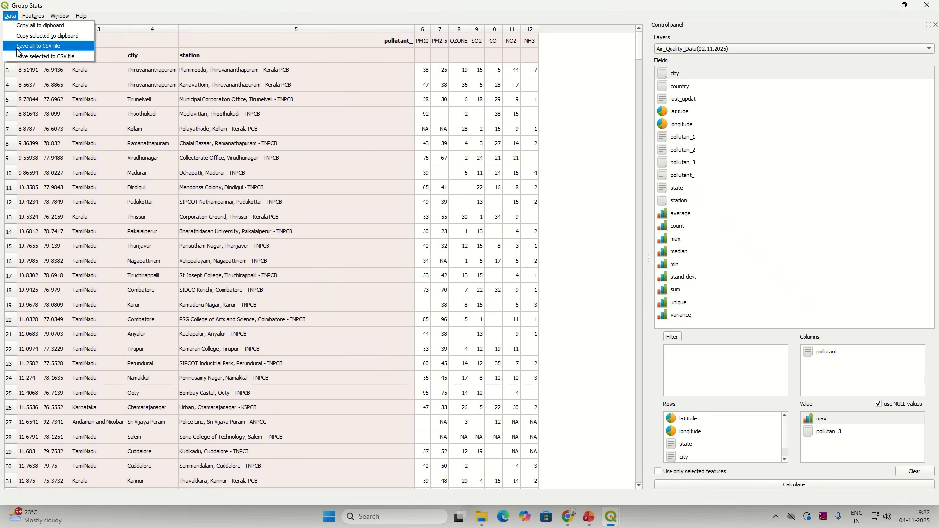
pyautogui.click(28, 26)
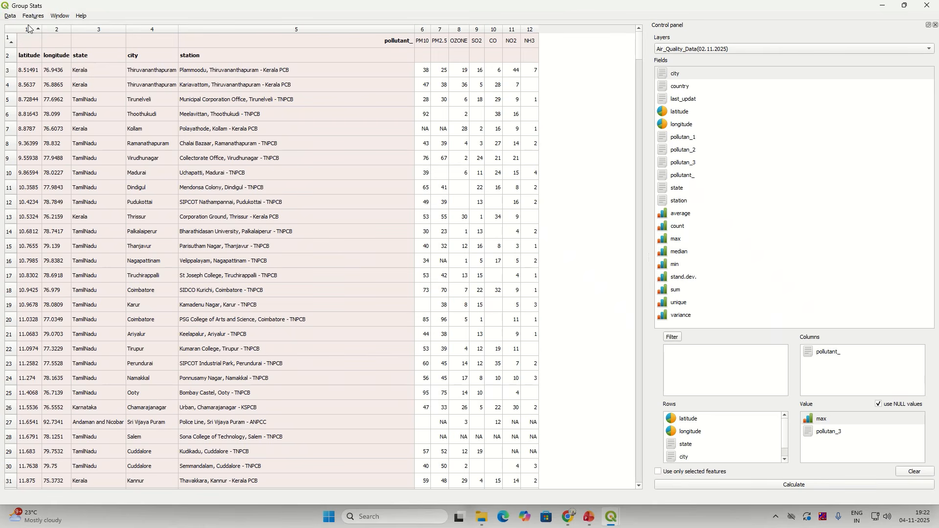
# Step: Dismiss the 'no data selected' warning and choose to save all results to CSV
pyautogui.click(13, 16)
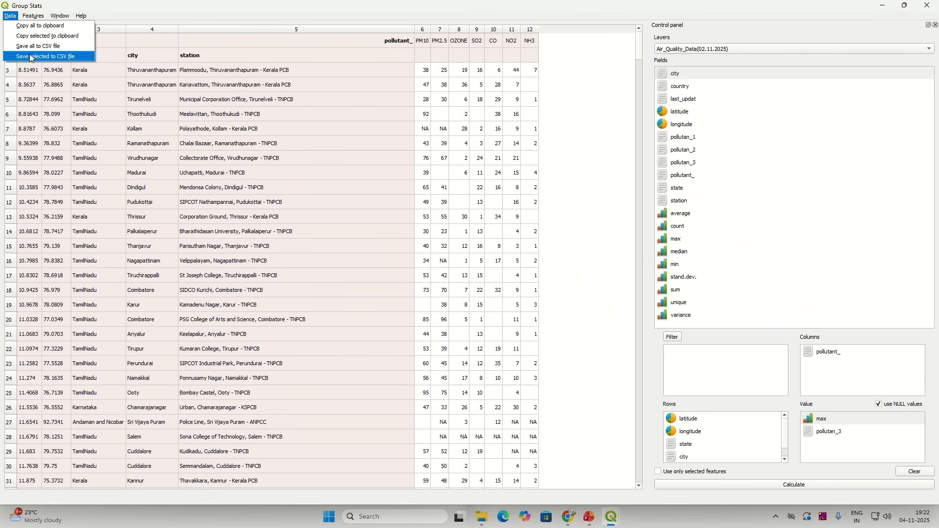
pyautogui.click(31, 57)
pyautogui.click(481, 263)
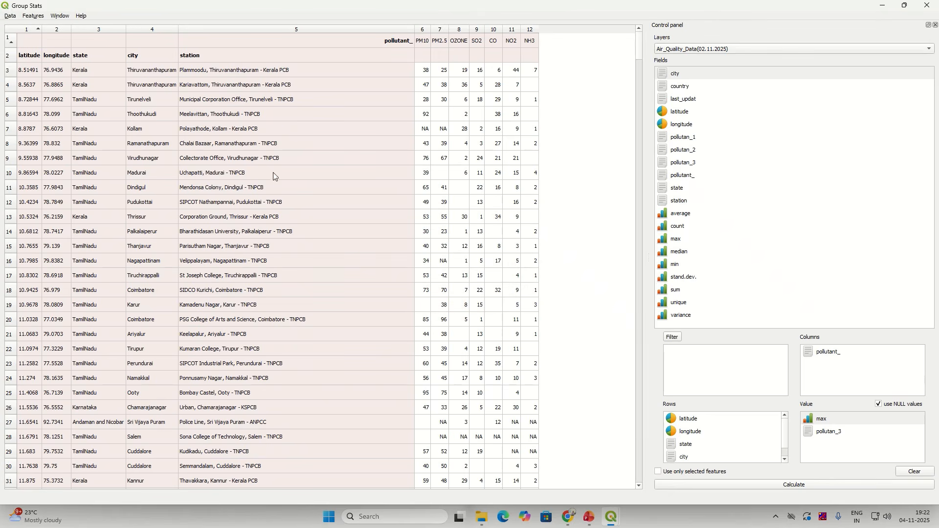
pyautogui.click(10, 16)
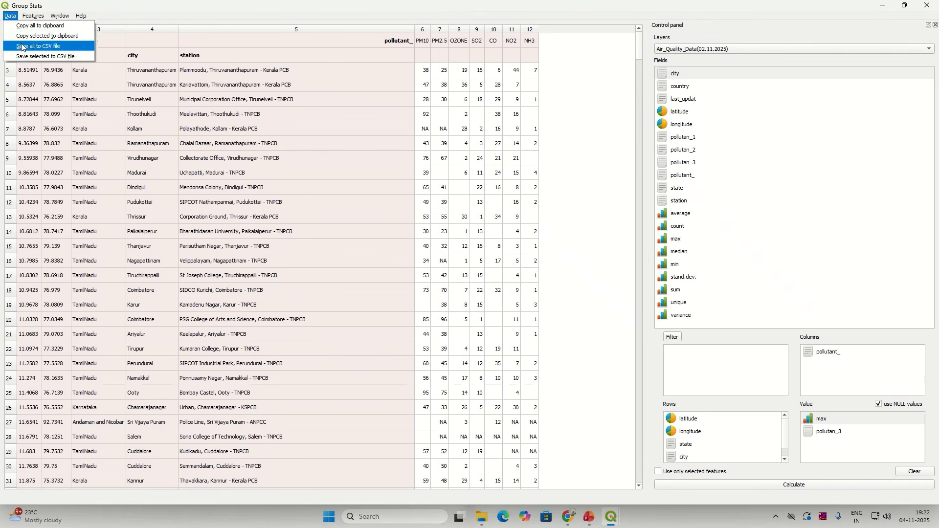
pyautogui.click(22, 47)
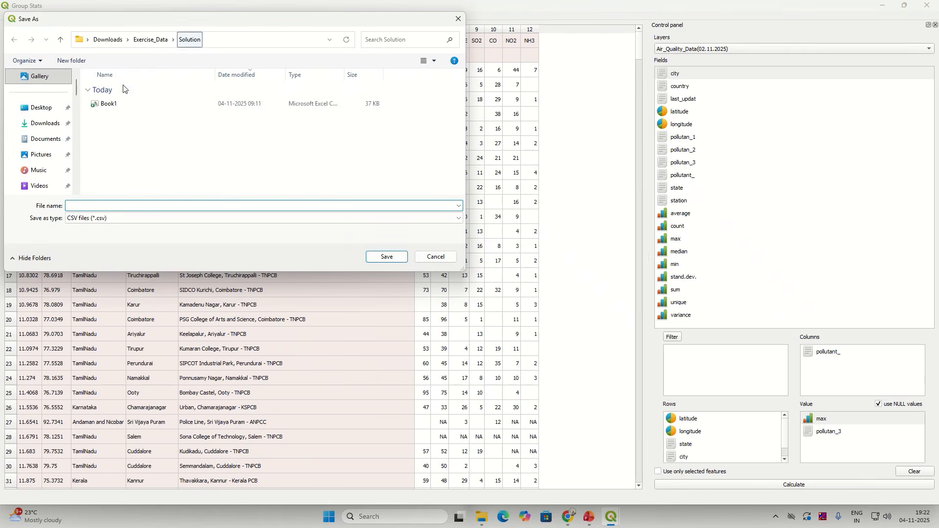
# Step: Save the results as the CSV AirQuality_Modified in the Exercise_Data Solution folder
pyautogui.click(114, 104)
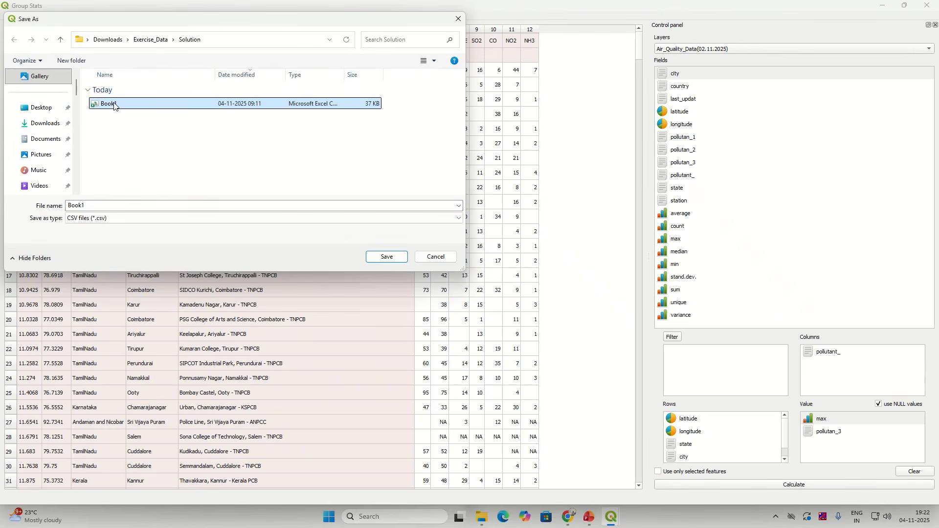
pyautogui.click(149, 203)
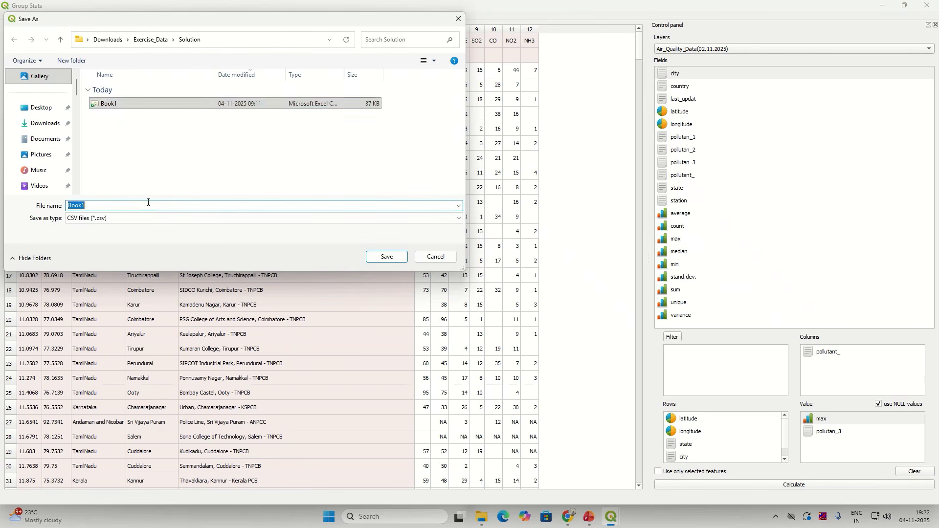
pyautogui.write('AIrQuali')
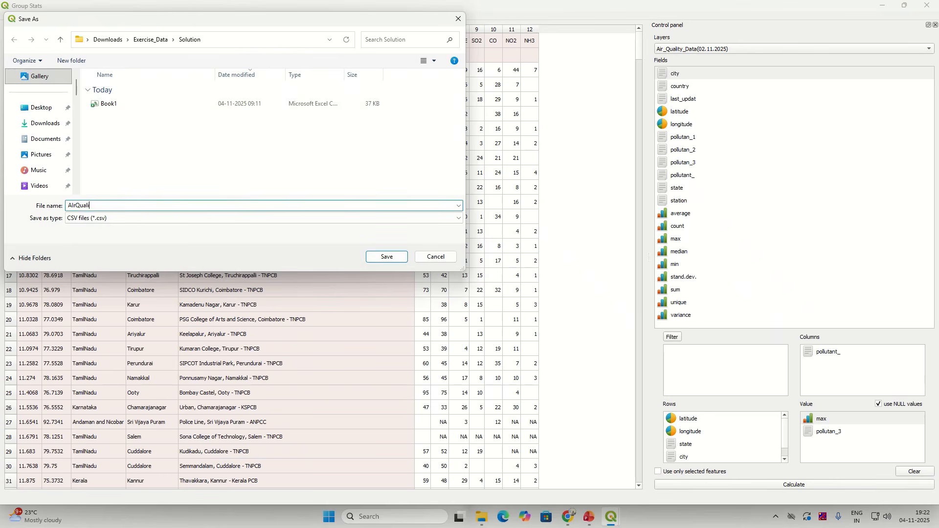
pyautogui.press('BackSpace')
pyautogui.press('BackSpace')
pyautogui.press('BackSpace')
pyautogui.press('BackSpace')
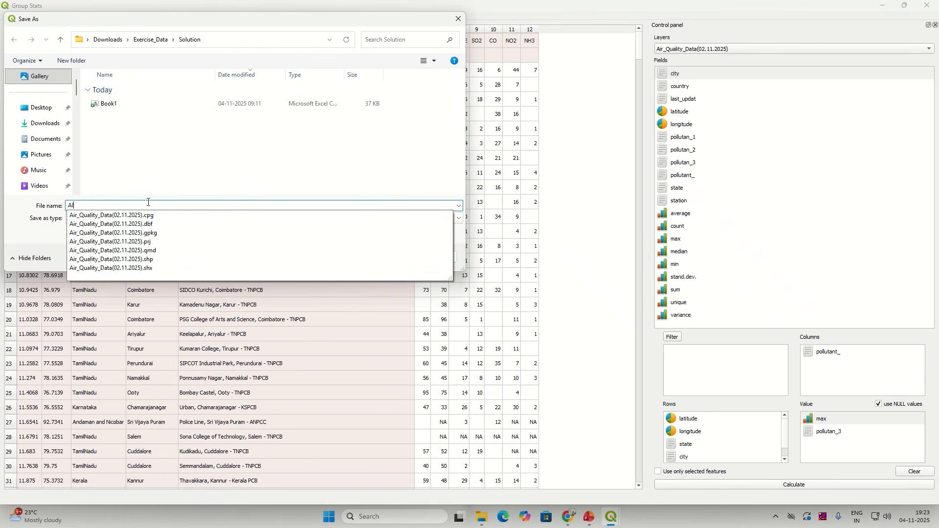
pyautogui.write('Aul')
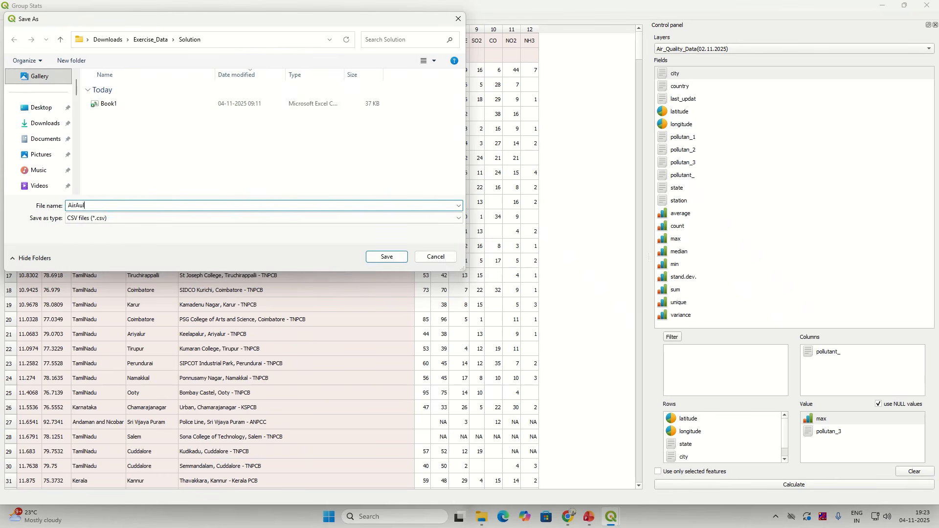
pyautogui.press('BackSpace')
pyautogui.press('BackSpace')
pyautogui.write('Q')
pyautogui.click(375, 256)
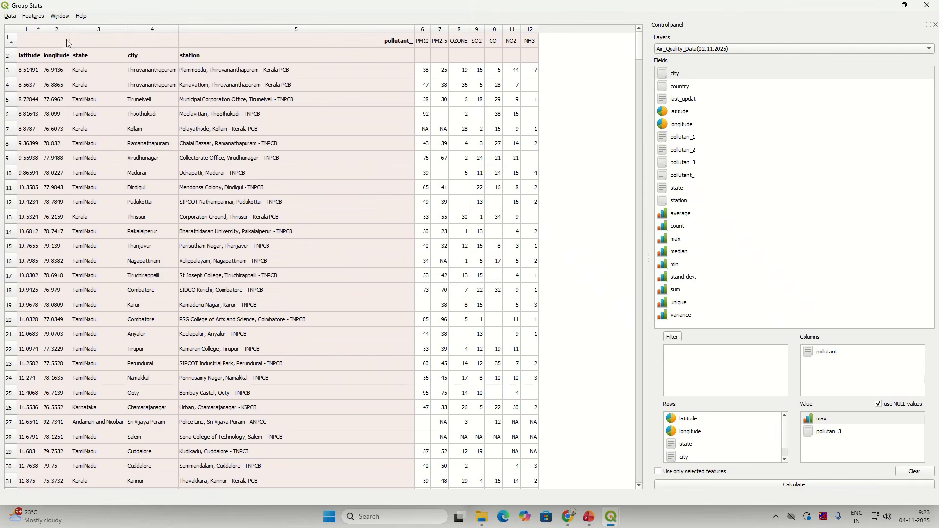
# Step: Copy the whole results table and open AirQuality_Modified from the Solution folder
pyautogui.click(10, 16)
pyautogui.click(25, 27)
pyautogui.moveTo(482, 518)
pyautogui.click(522, 485)
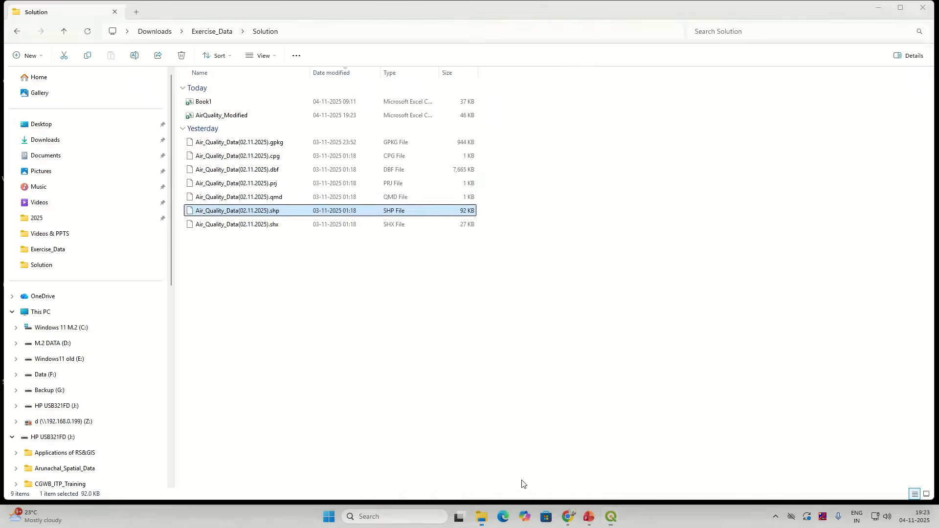
pyautogui.click(230, 103)
pyautogui.click(232, 117)
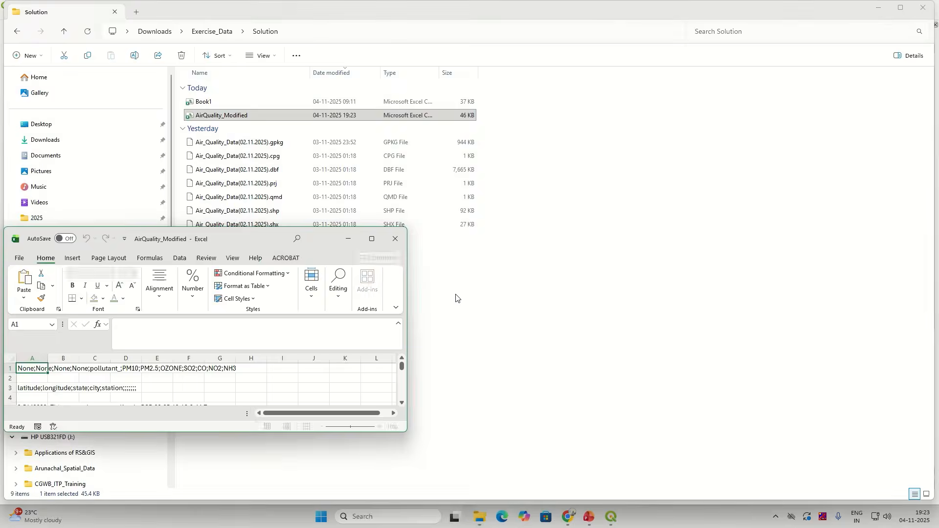
# Step: Maximize the workbook, inspect its semicolon-crammed column A, then close it
pyautogui.click(371, 239)
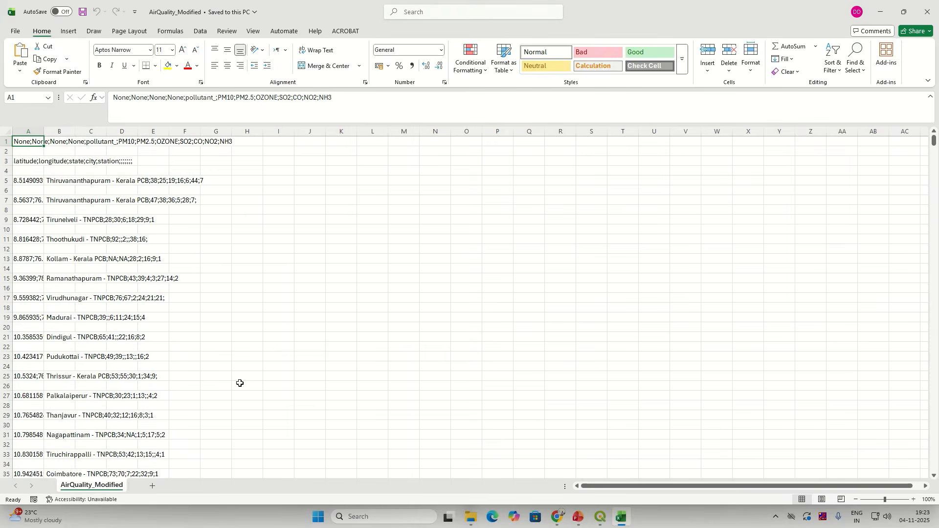
pyautogui.click(28, 131)
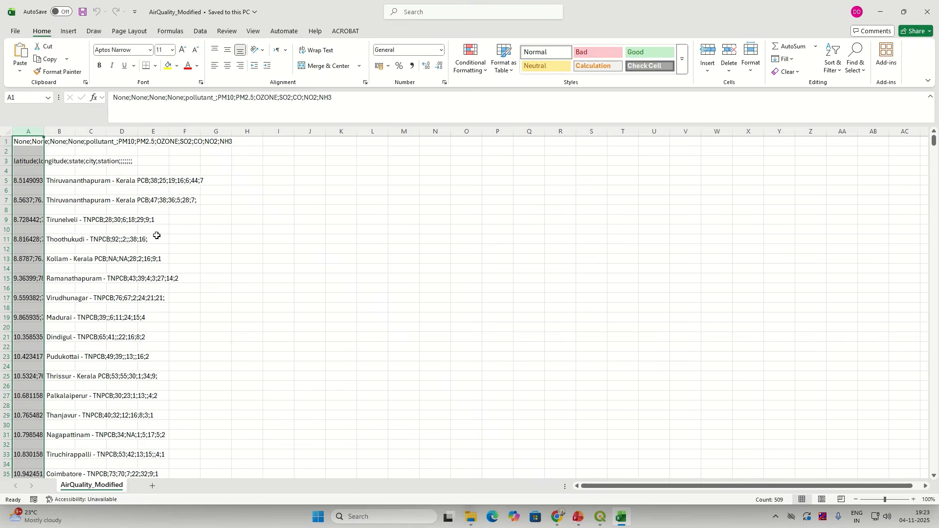
pyautogui.click(208, 32)
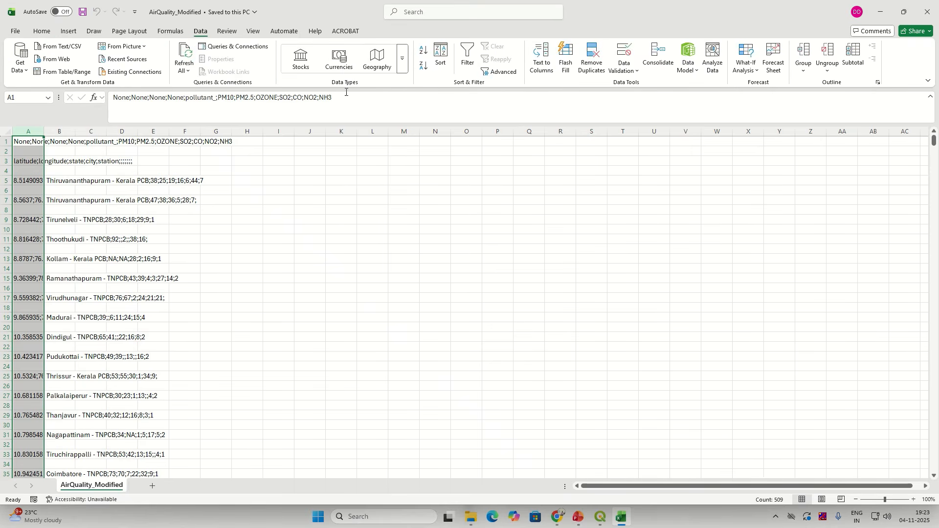
pyautogui.click(923, 12)
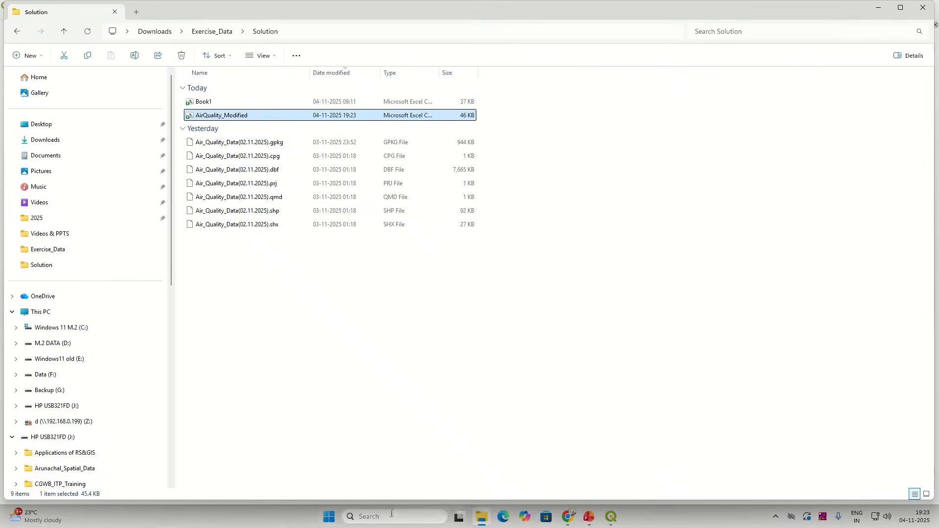
# Step: Start a blank Excel workbook and paste the statistics into A1 as text only
pyautogui.click(391, 518)
pyautogui.write('wxcel')
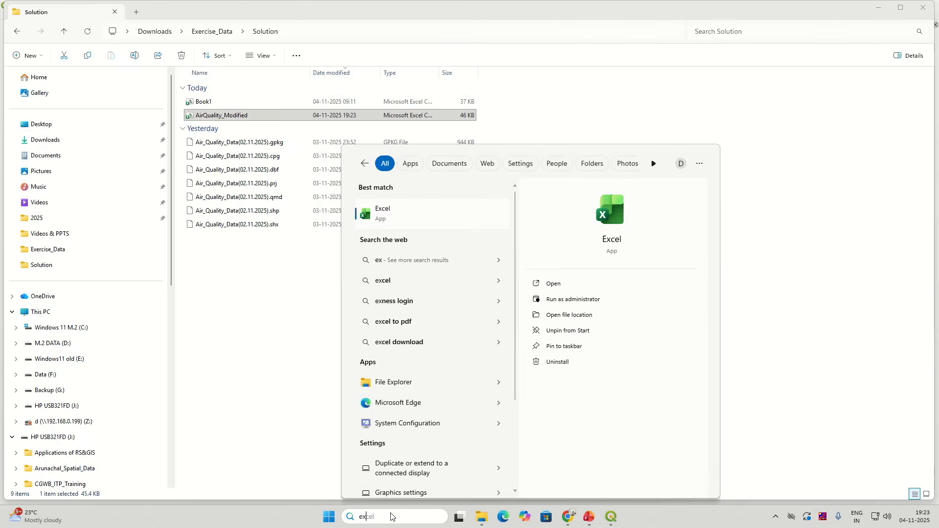
pyautogui.click(419, 225)
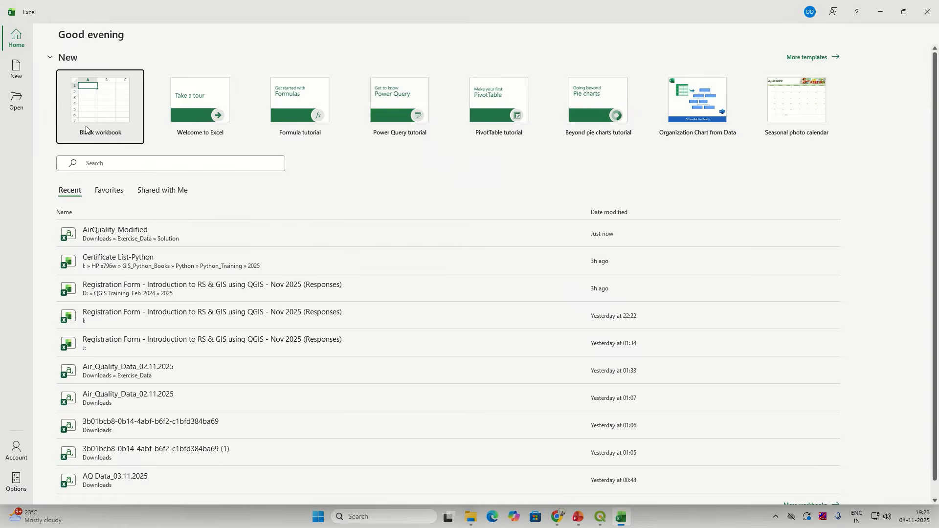
pyautogui.click(91, 115)
pyautogui.rightClick(34, 142)
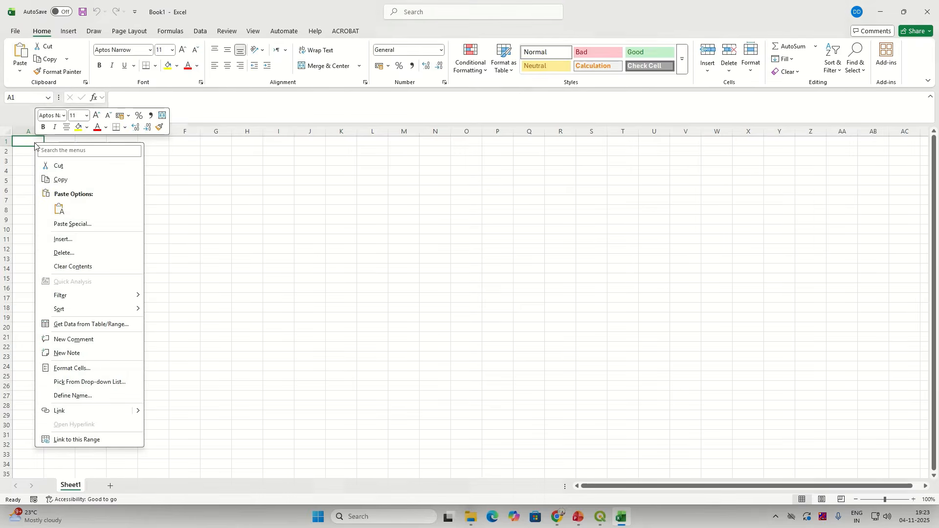
pyautogui.click(59, 209)
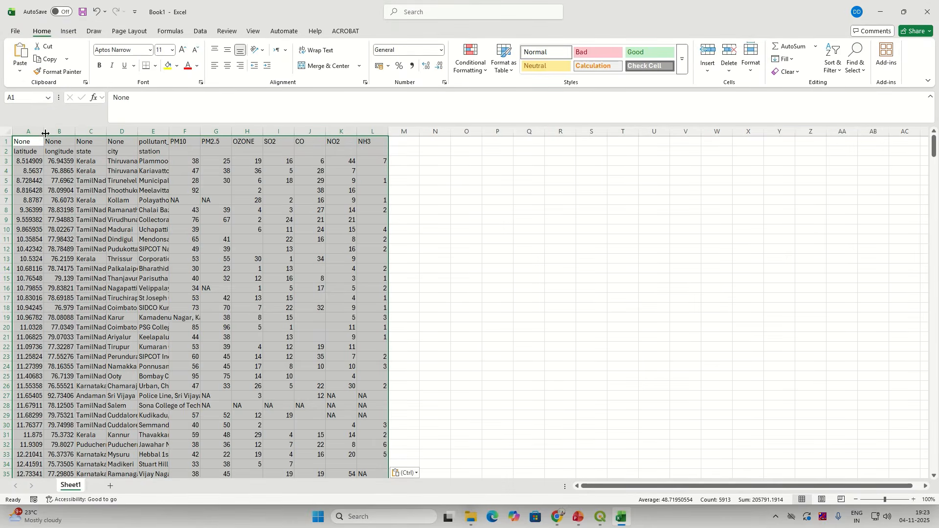
# Step: Autofit columns A–E so state, city and station names read fully
pyautogui.doubleClick(44, 130)
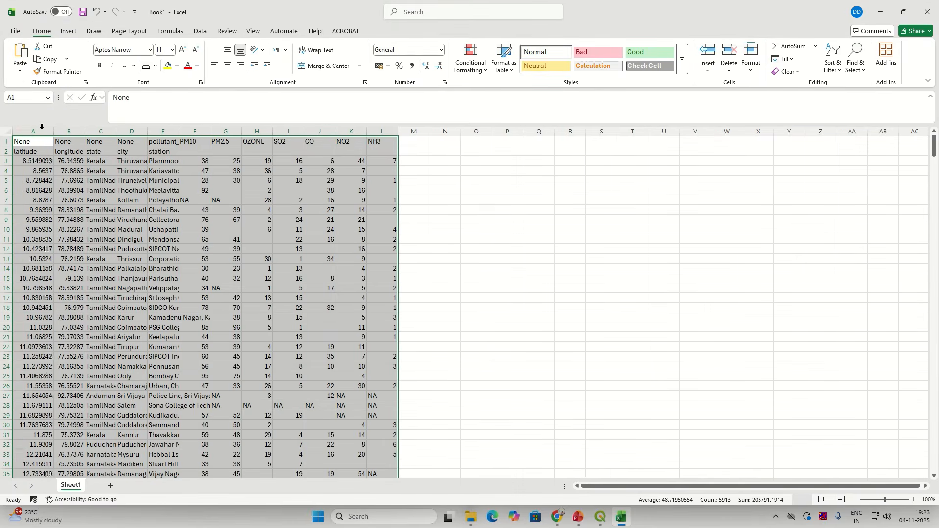
pyautogui.doubleClick(85, 132)
pyautogui.click(110, 131)
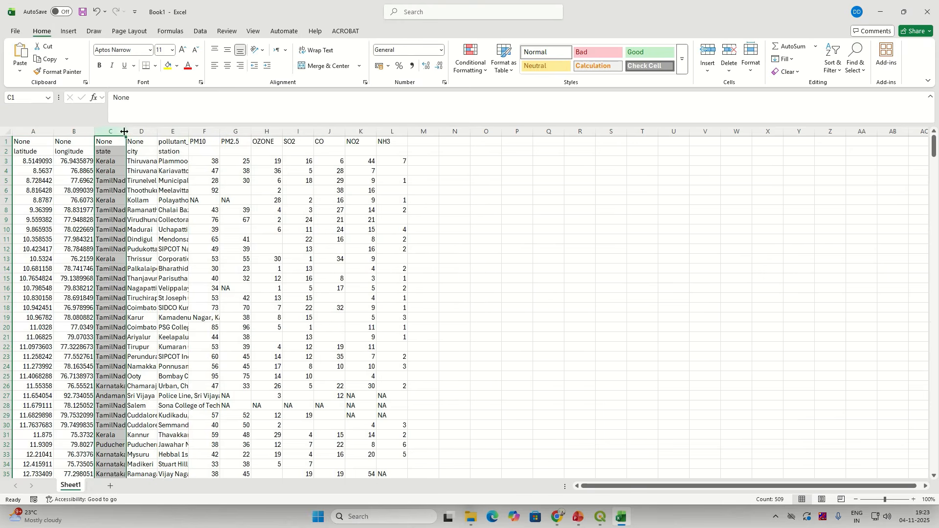
pyautogui.doubleClick(127, 132)
pyautogui.doubleClick(199, 131)
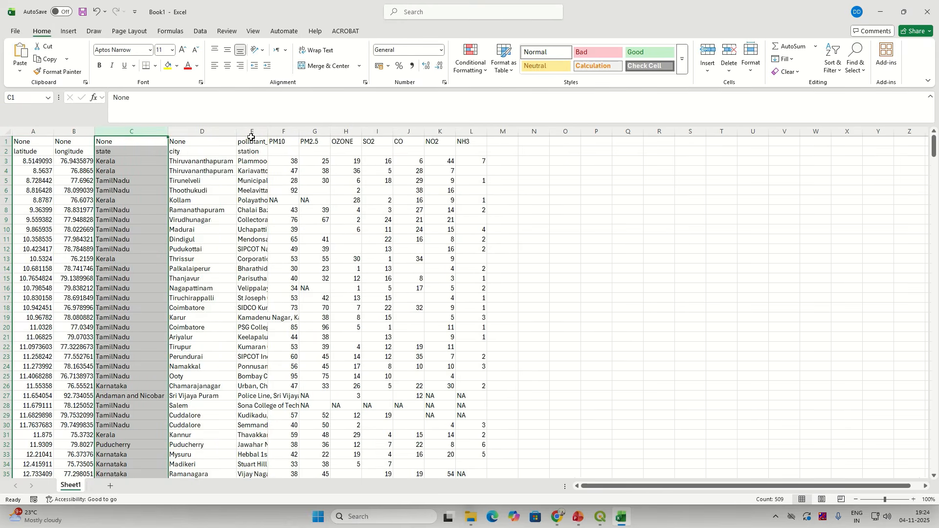
pyautogui.doubleClick(266, 133)
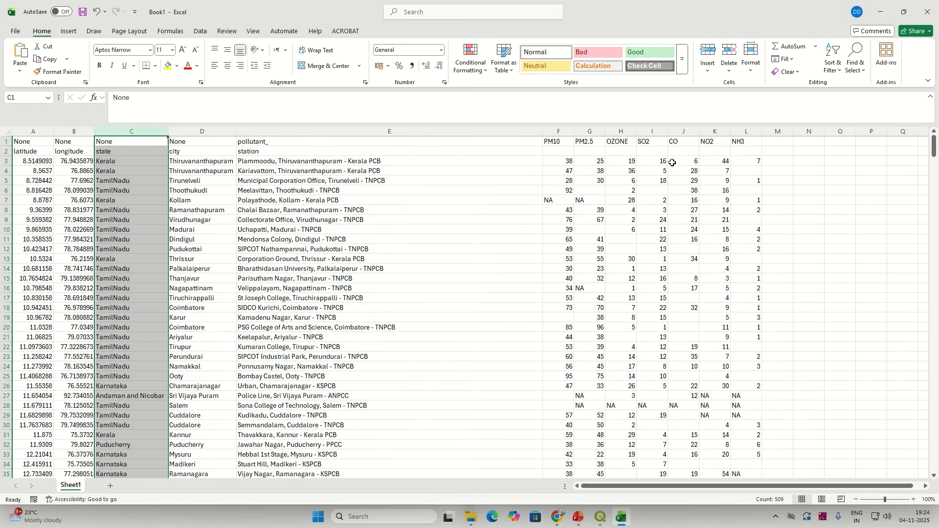
# Step: Bold row 1 and copy the latitude label from A2 into A1
pyautogui.click(6, 141)
pyautogui.click(99, 66)
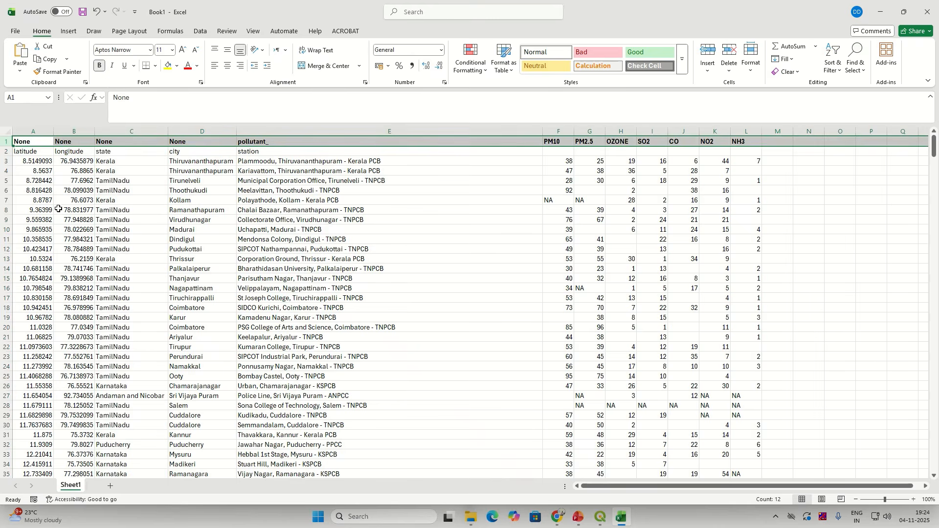
pyautogui.click(36, 153)
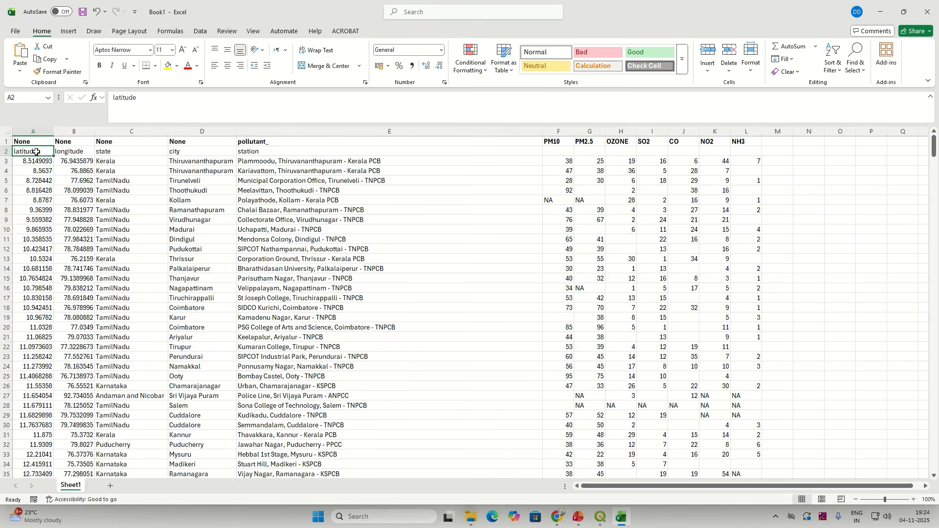
pyautogui.hotkey('ctrl', 'c')
pyautogui.click(33, 142)
pyautogui.hotkey('ctrl', 'v')
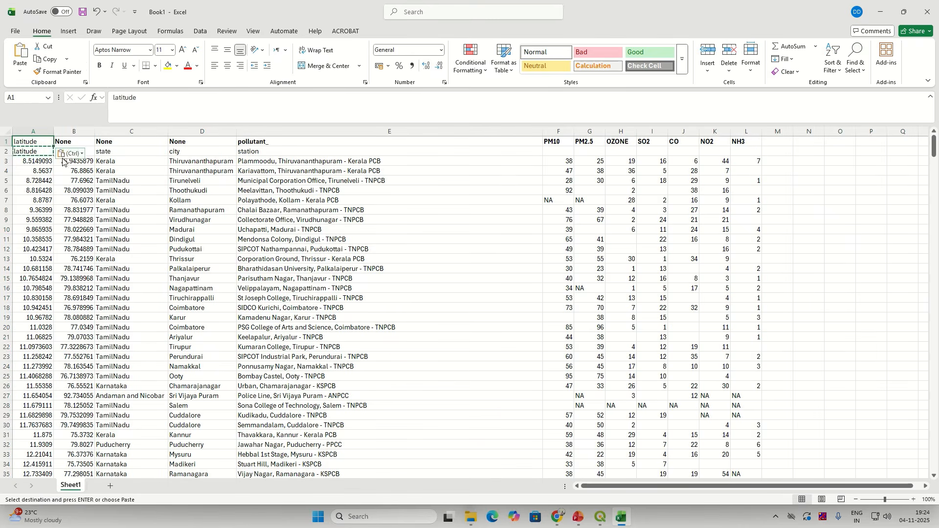
pyautogui.click(68, 154)
pyautogui.click(65, 154)
pyautogui.click(64, 154)
pyautogui.click(66, 154)
pyautogui.click(158, 171)
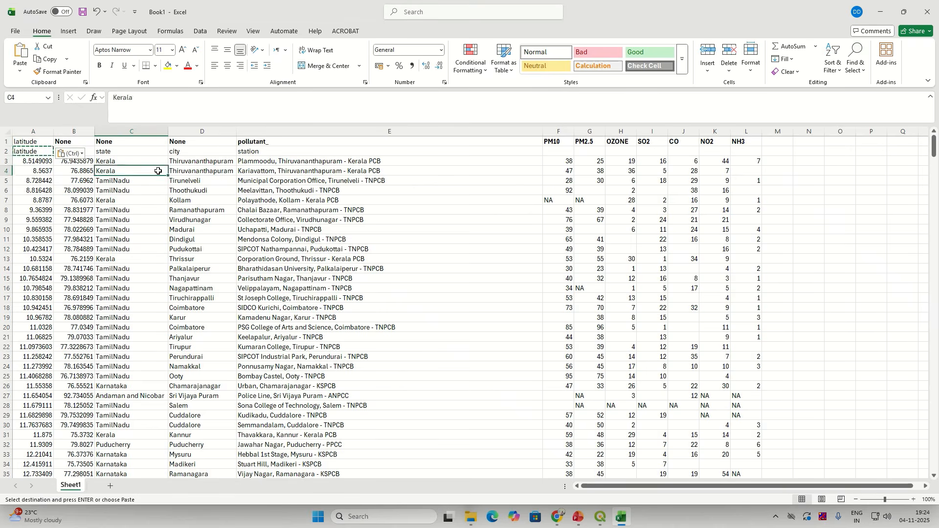
# Step: Copy the state label into C1, then set the C1 header to State and D1 to City
pyautogui.click(105, 152)
pyautogui.hotkey('ctrl', 'c')
pyautogui.click(118, 132)
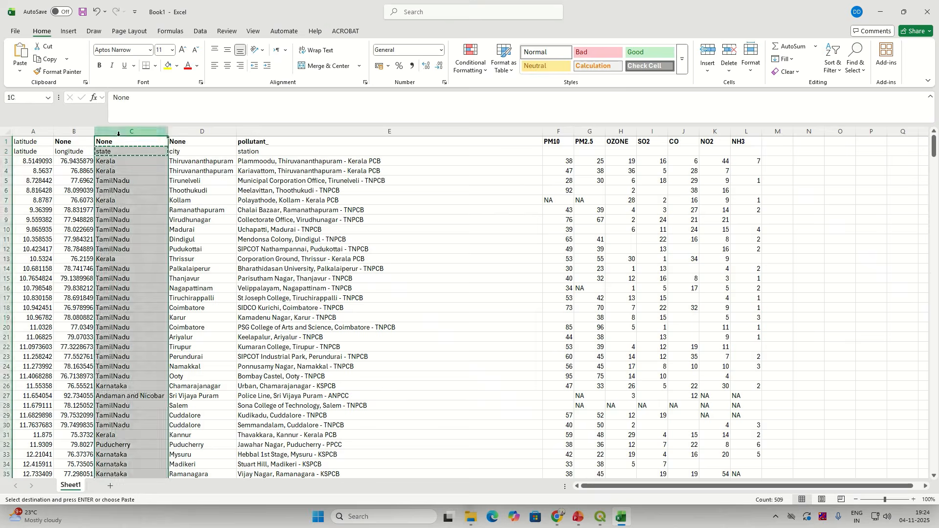
pyautogui.click(122, 142)
pyautogui.hotkey('ctrl', 'v')
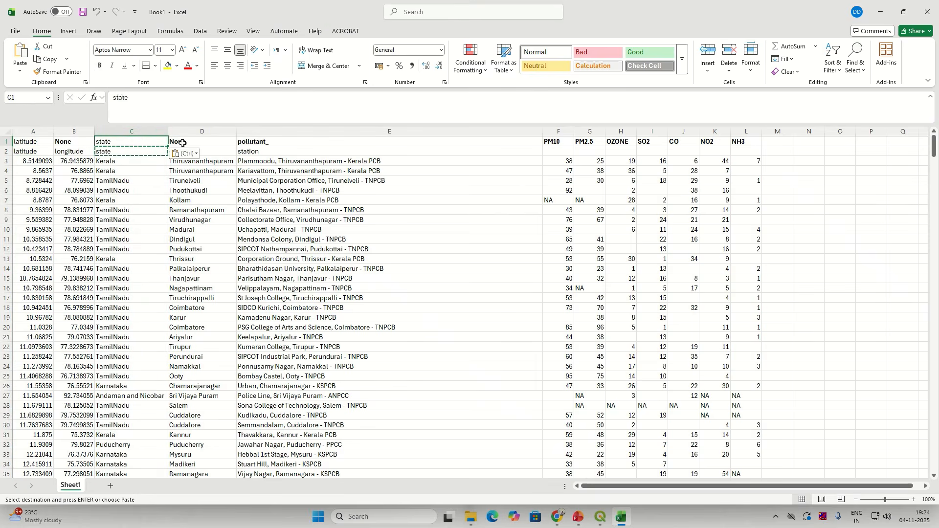
pyautogui.click(182, 143)
pyautogui.press('Escape')
pyautogui.write('ity')
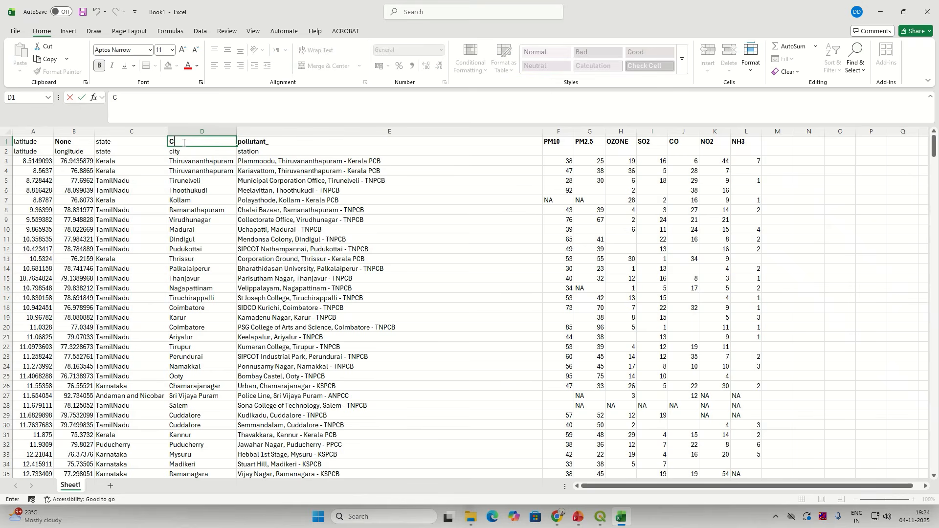
pyautogui.write('ity')
pyautogui.click(111, 147)
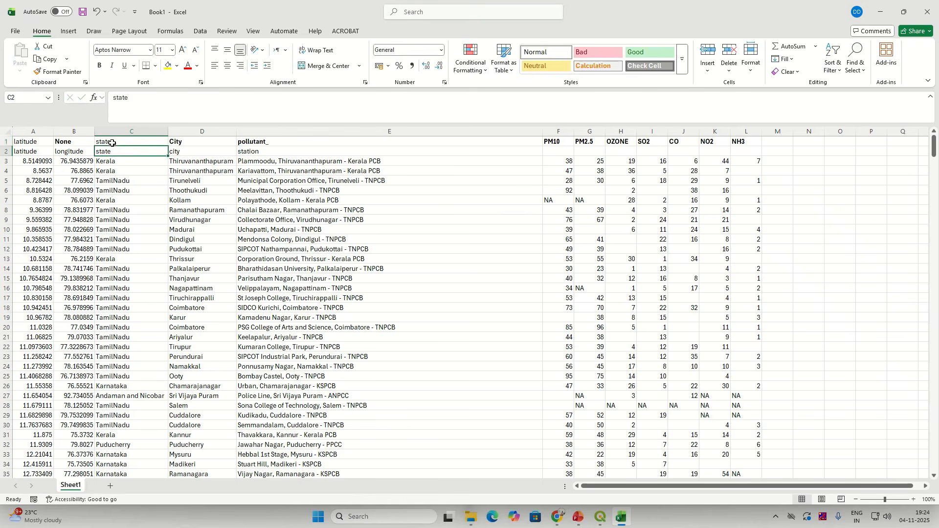
pyautogui.click(113, 141)
pyautogui.write('S')
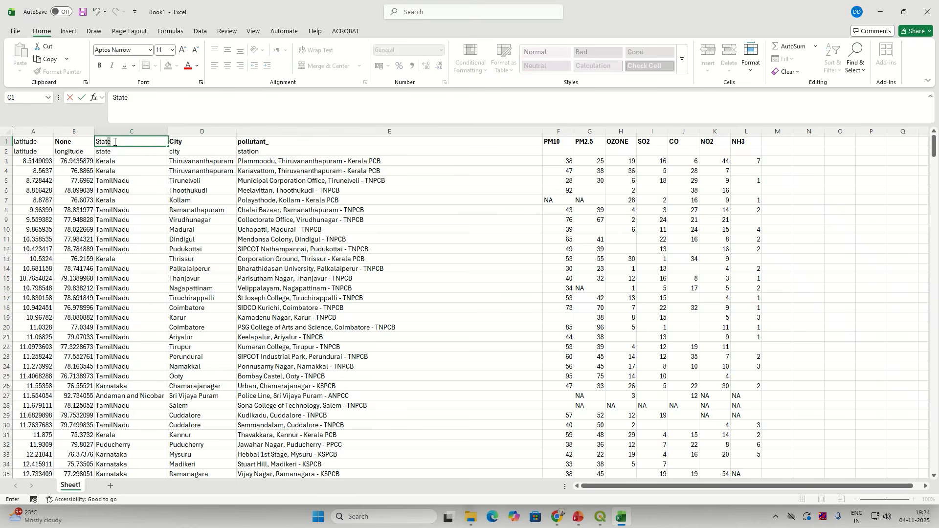
pyautogui.click(91, 182)
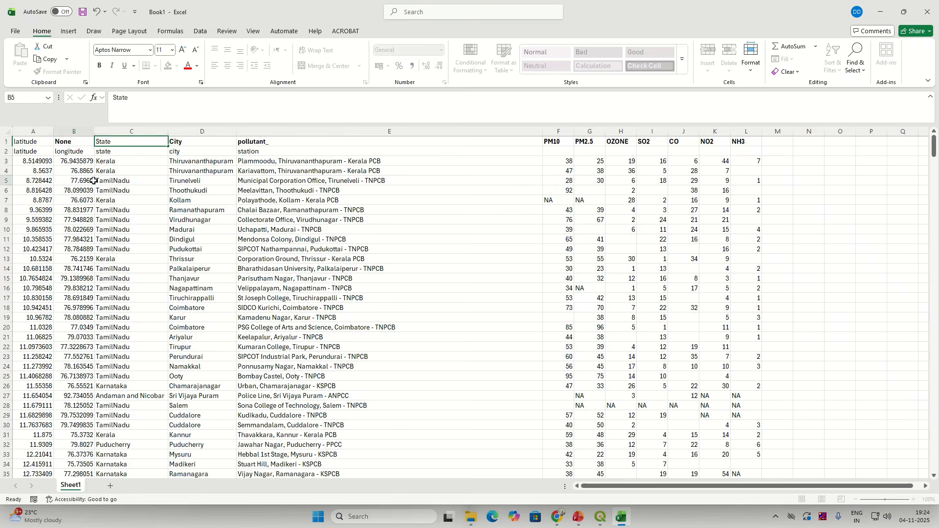
# Step: Copy the longitude label from B2 into B1
pyautogui.click(43, 142)
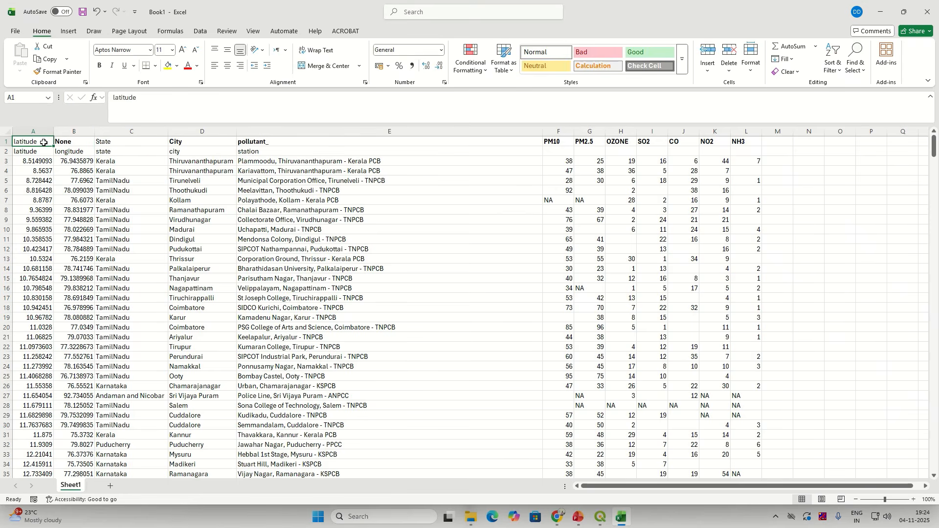
pyautogui.click(66, 152)
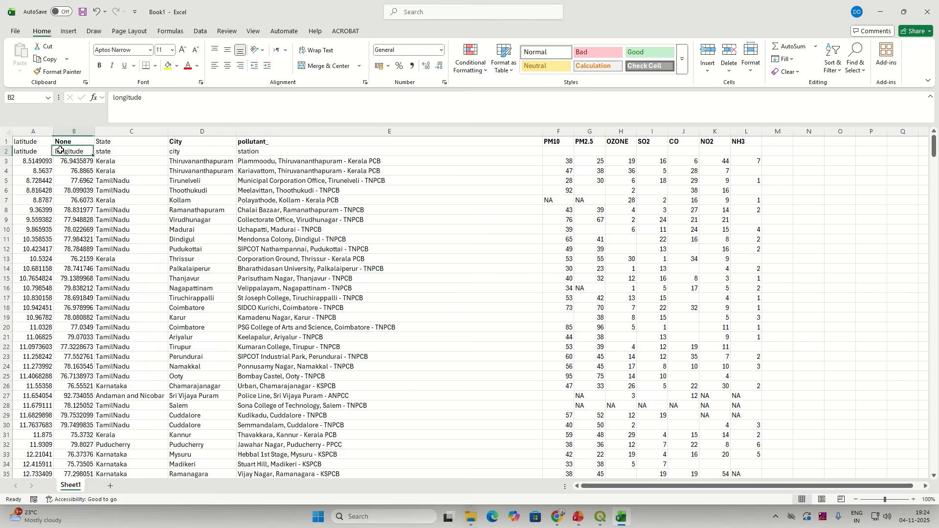
pyautogui.hotkey('ctrl', 'c')
pyautogui.click(68, 141)
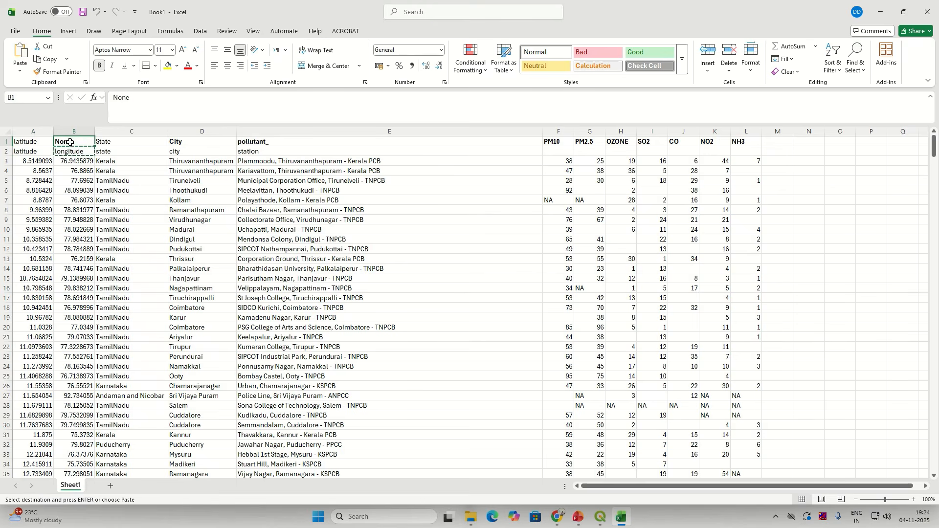
pyautogui.hotkey('ctrl', 'v')
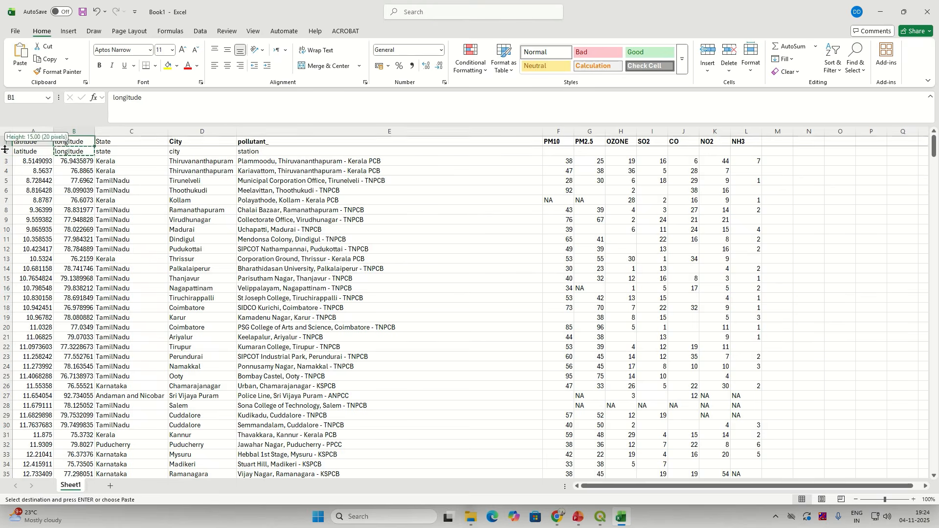
# Step: Delete the duplicate header row 2 and bold the remaining header row
pyautogui.click(6, 152)
pyautogui.rightClick(5, 155)
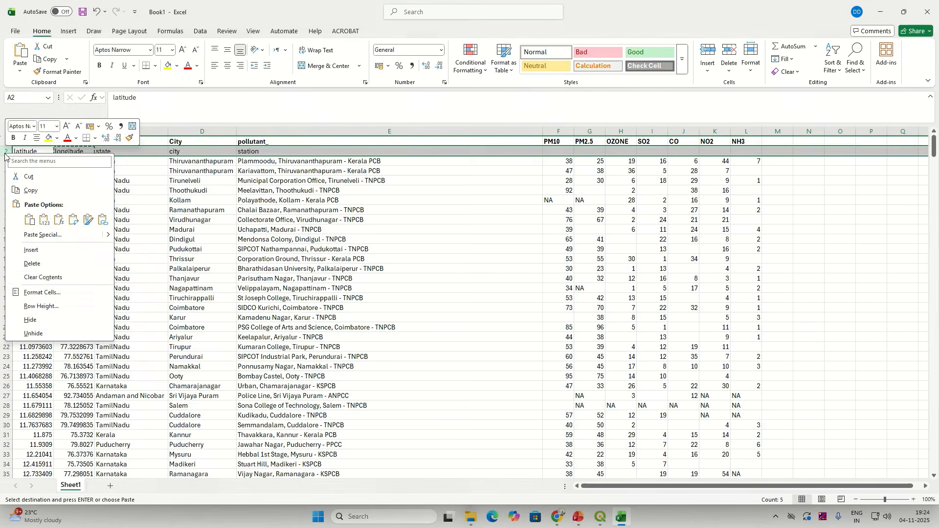
pyautogui.click(54, 264)
pyautogui.click(6, 141)
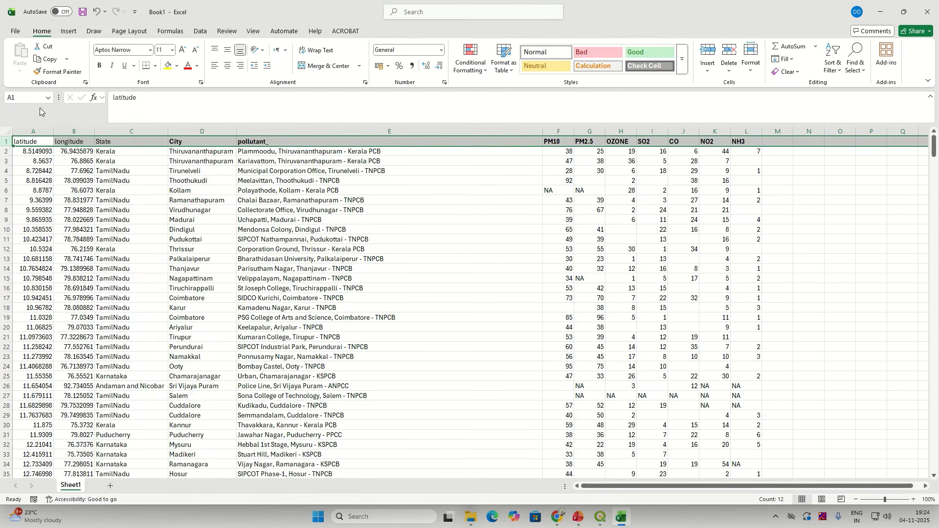
pyautogui.click(99, 65)
pyautogui.click(572, 325)
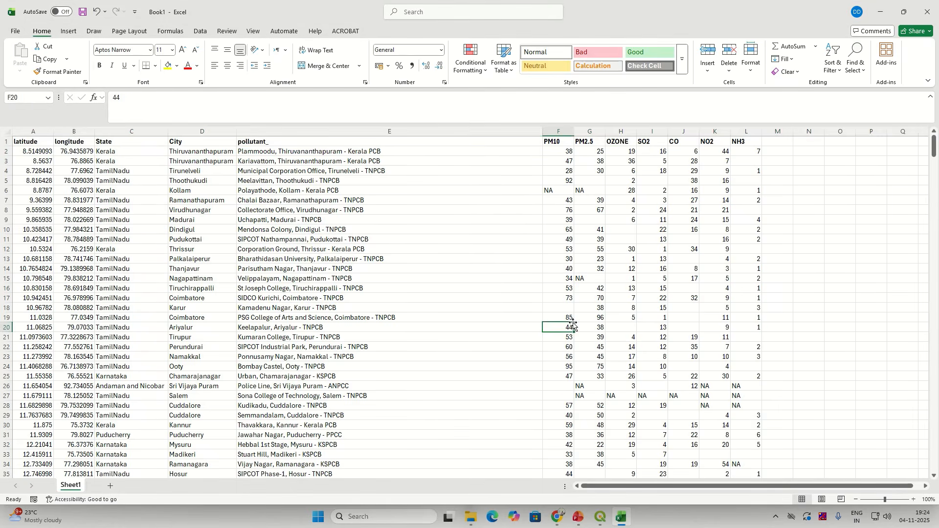
# Step: Change the E1 header from pollutant_ to Pollutant
pyautogui.click(278, 143)
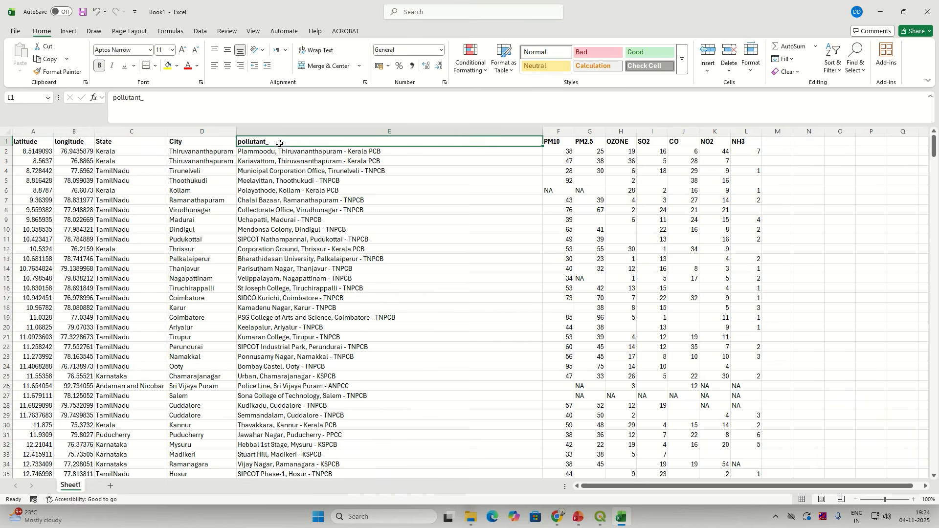
pyautogui.doubleClick(279, 142)
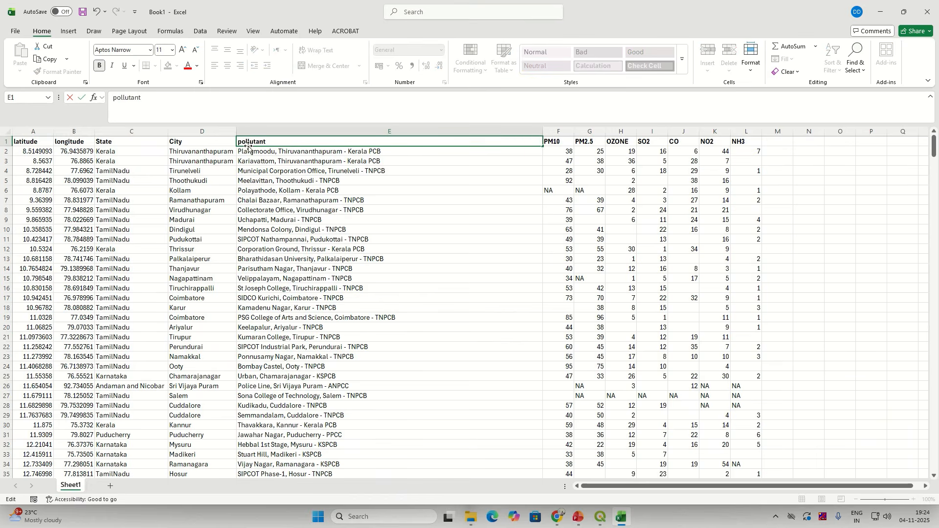
pyautogui.moveTo(238, 142); pyautogui.dragTo(243, 141)
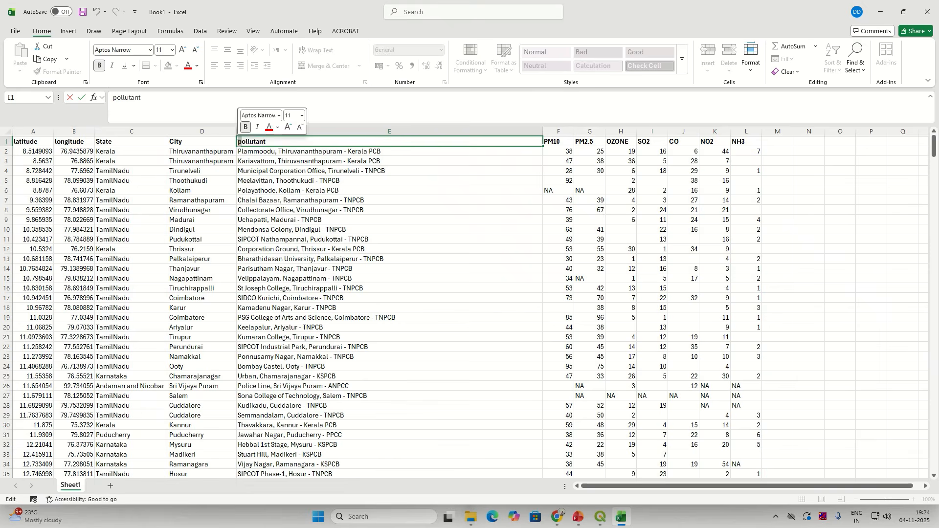
pyautogui.write('P')
pyautogui.click(396, 296)
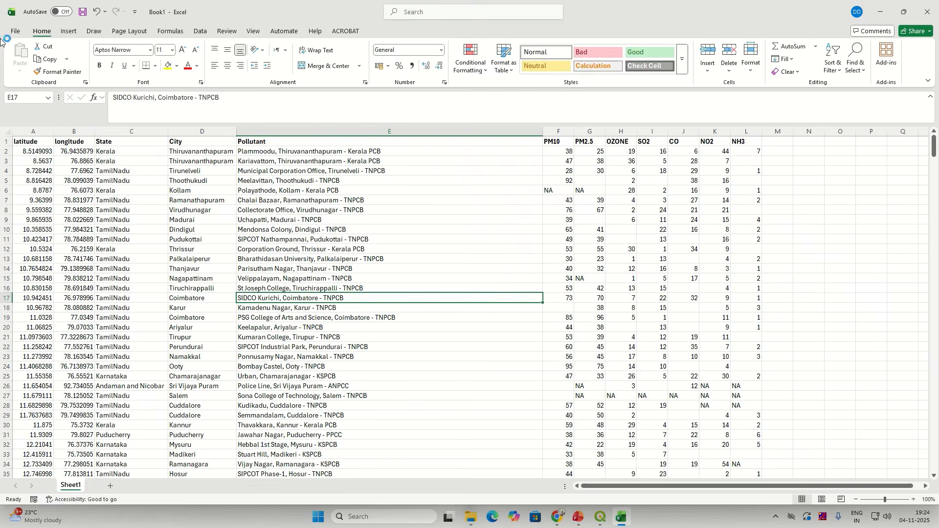
pyautogui.click(15, 32)
# Step: Save As CSV UTF-8 (Comma delimited) in Downloads > Exercise_Data > Solution
pyautogui.click(51, 161)
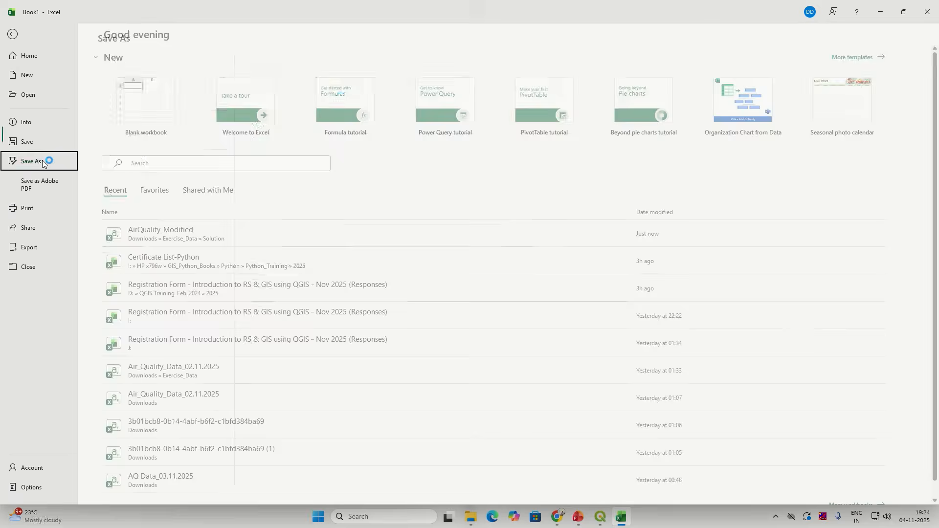
pyautogui.click(309, 88)
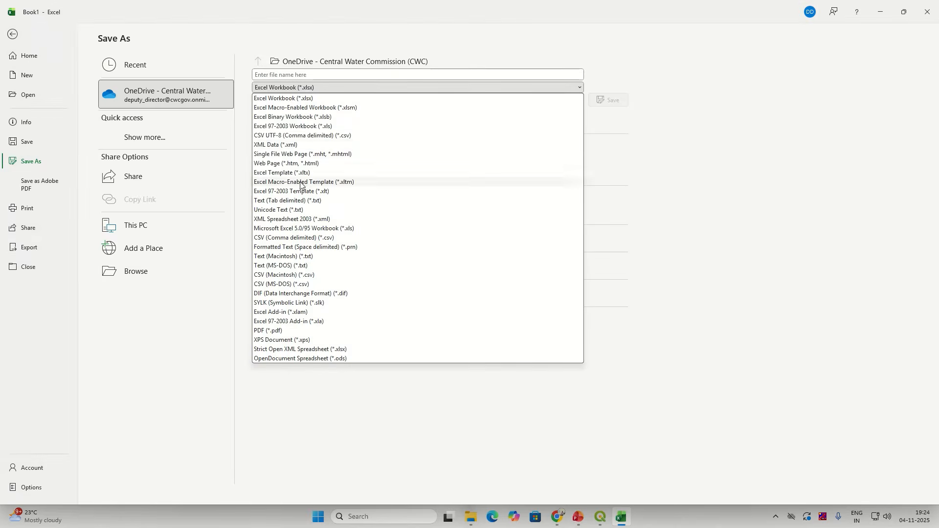
pyautogui.click(264, 136)
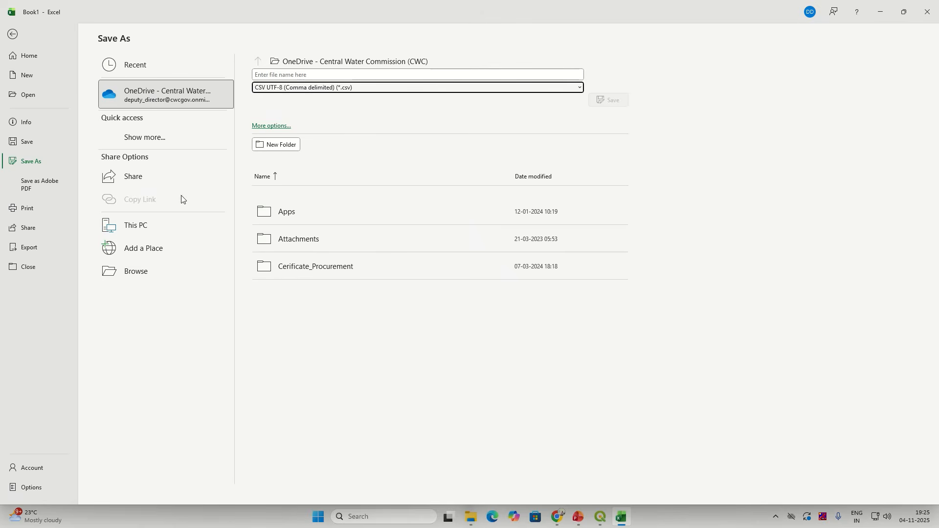
pyautogui.click(344, 62)
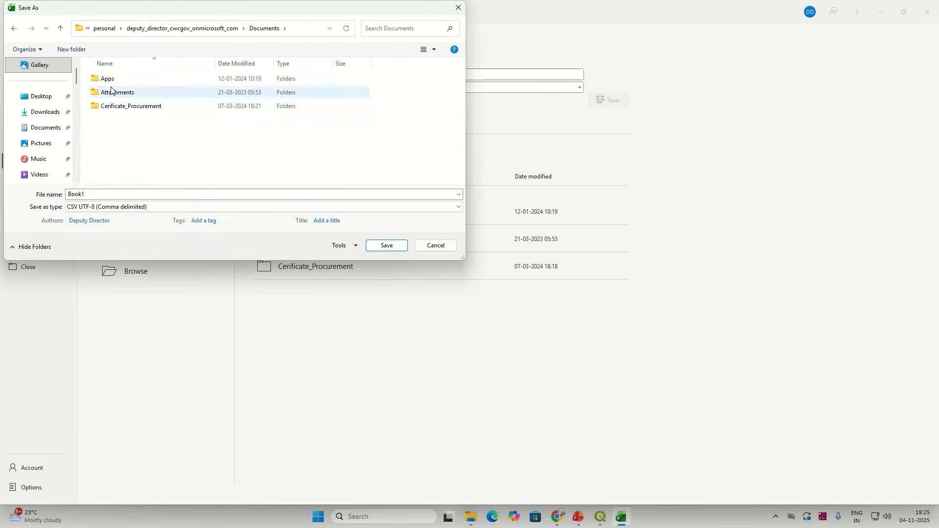
pyautogui.click(44, 112)
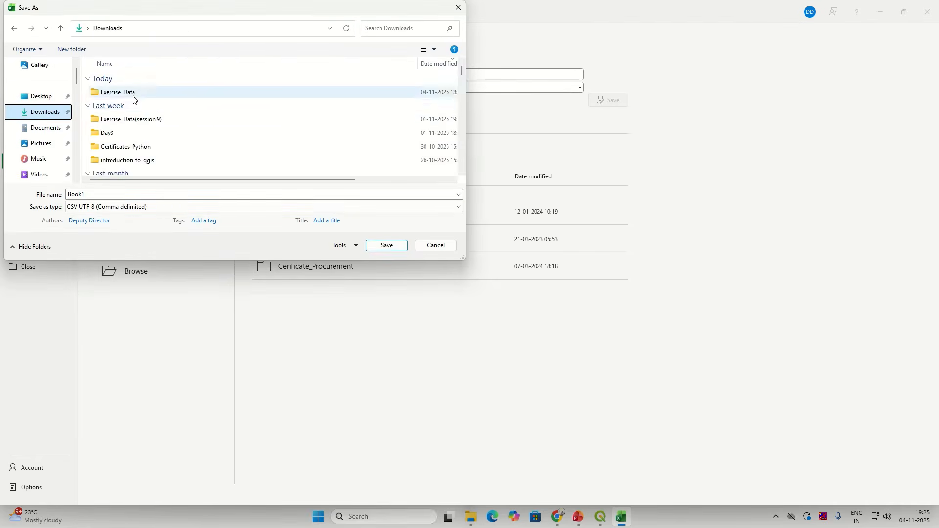
pyautogui.doubleClick(132, 94)
pyautogui.doubleClick(124, 94)
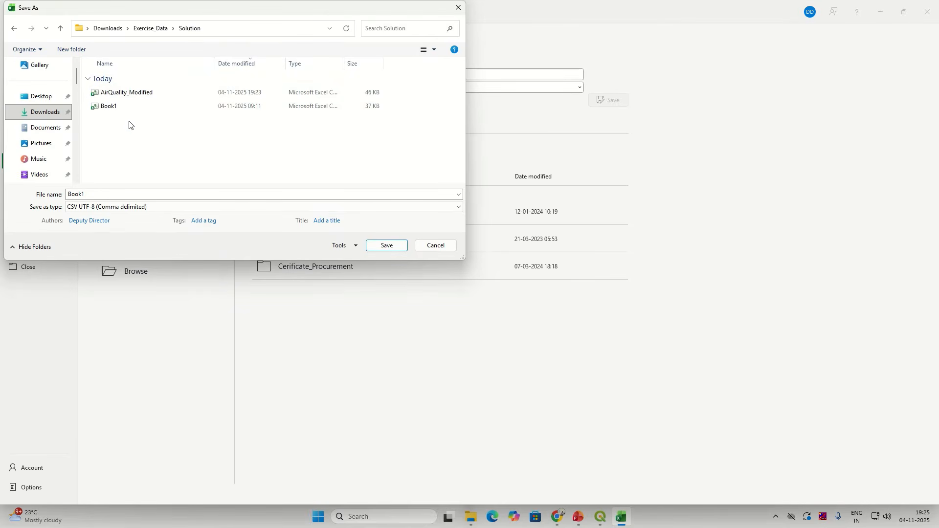
# Step: Name the file AirQuality_Modified, save, and confirm replacing the existing copy
pyautogui.doubleClick(138, 193)
pyautogui.write('A')
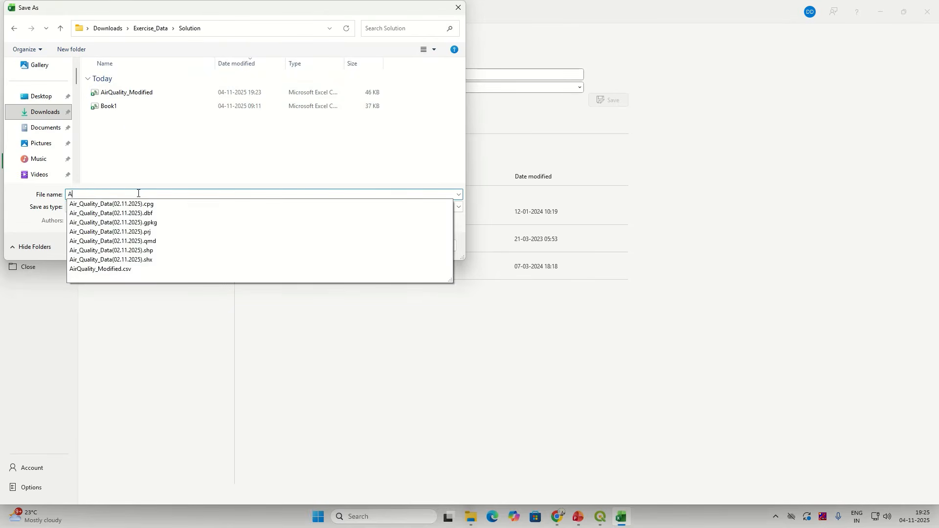
pyautogui.write('irQuality_')
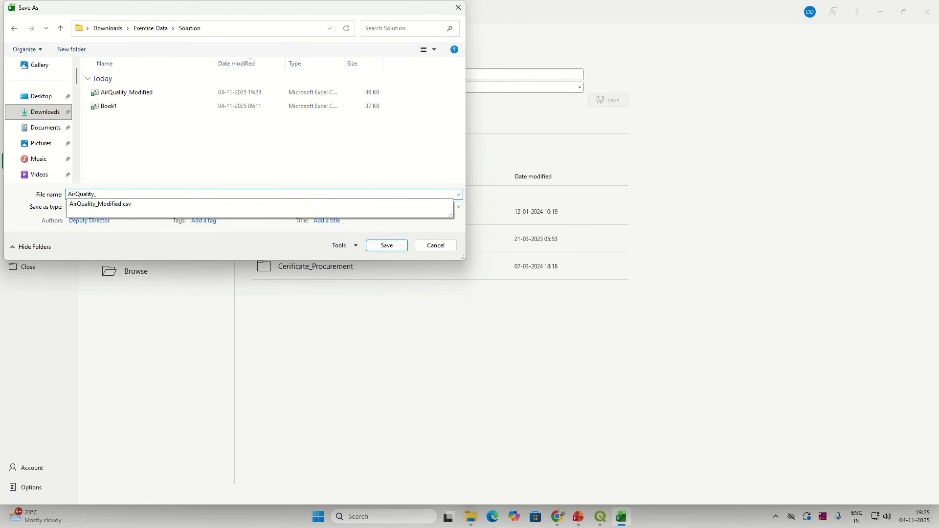
pyautogui.write('Modiied')
pyautogui.press('BackSpace')
pyautogui.press('BackSpace')
pyautogui.press('BackSpace')
pyautogui.click(187, 92)
pyautogui.click(386, 246)
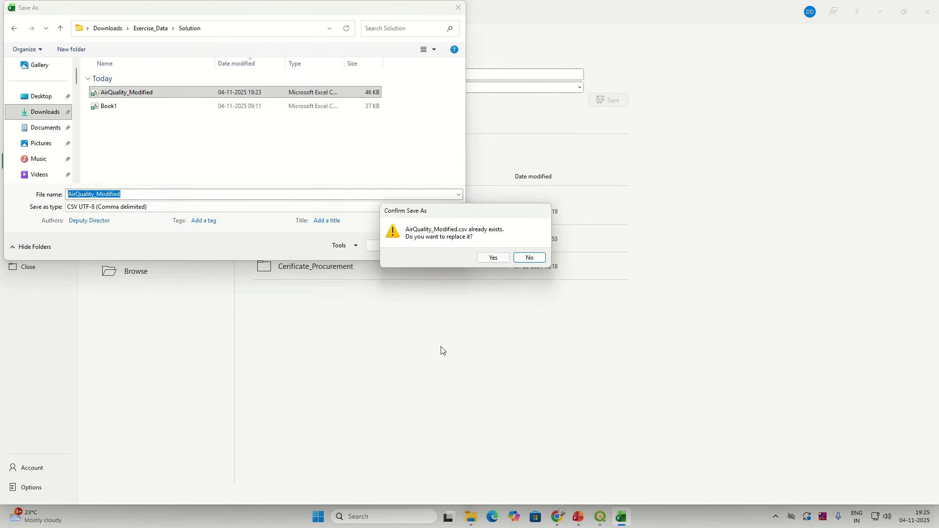
pyautogui.click(490, 259)
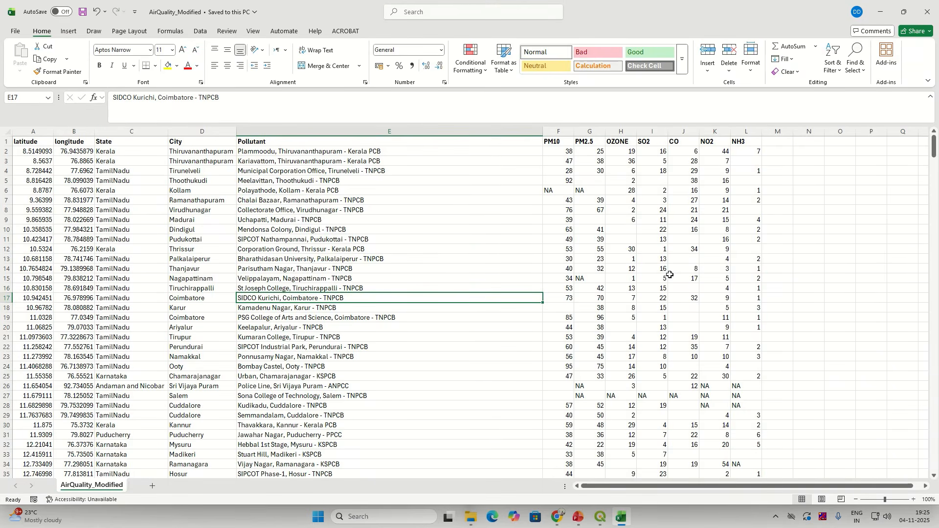
# Step: Check the empty OZONE value in H11 and the NA value in I27
pyautogui.scroll(-4, 668, 275)
pyautogui.scroll(3, 697, 333)
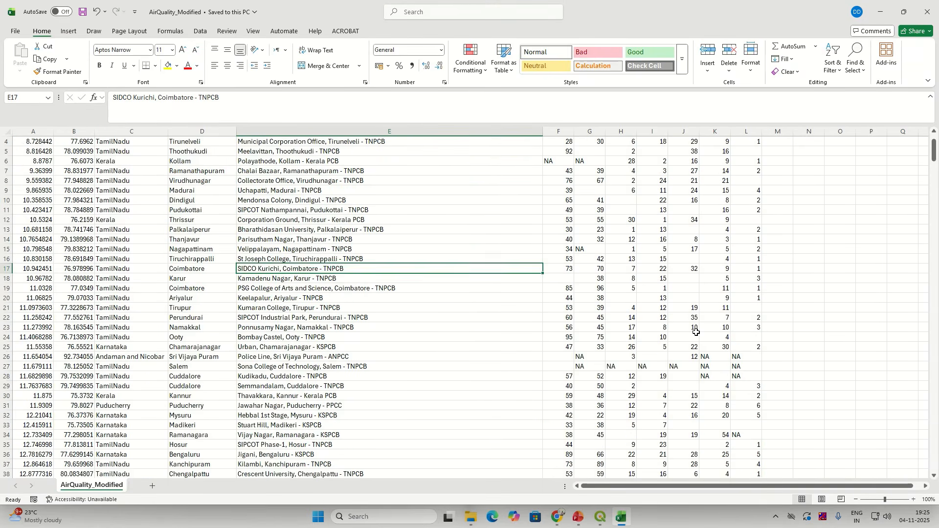
pyautogui.scroll(1, 691, 303)
pyautogui.click(624, 238)
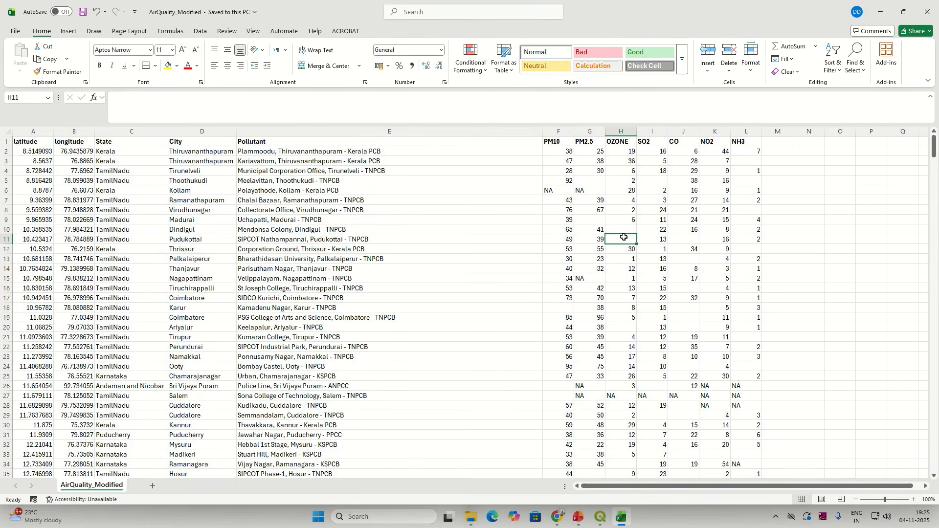
pyautogui.click(654, 398)
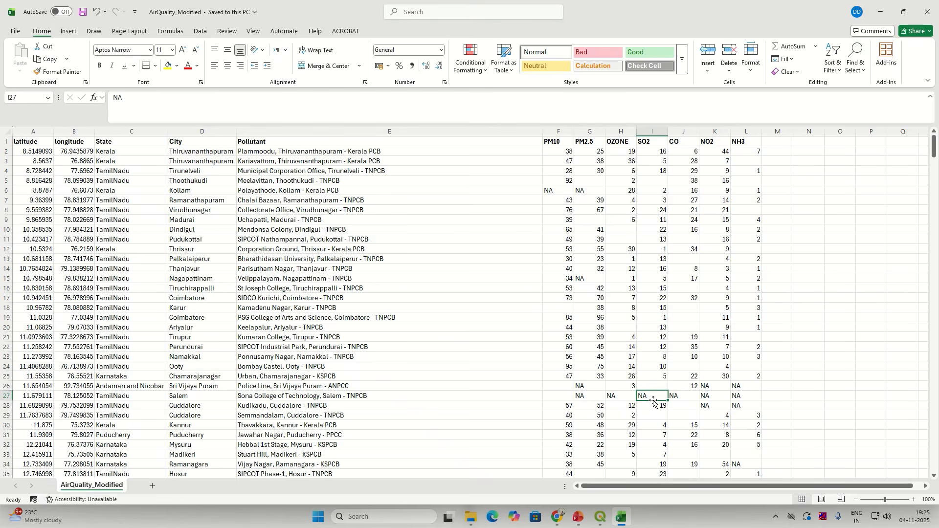
# Step: Scroll through the remaining station rows, then close Excel
pyautogui.scroll(-2, 654, 402)
pyautogui.scroll(-7, 653, 401)
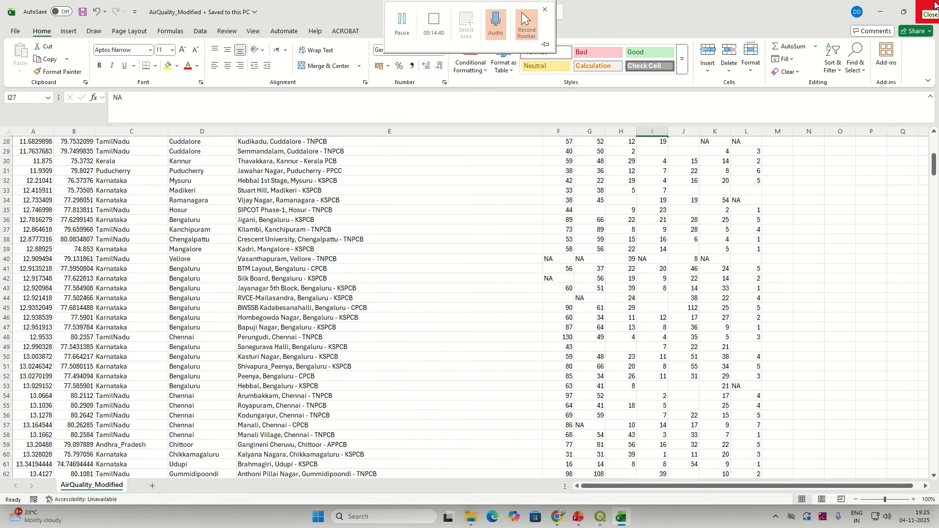
pyautogui.scroll(-5, 486, 296)
pyautogui.scroll(5, 242, 408)
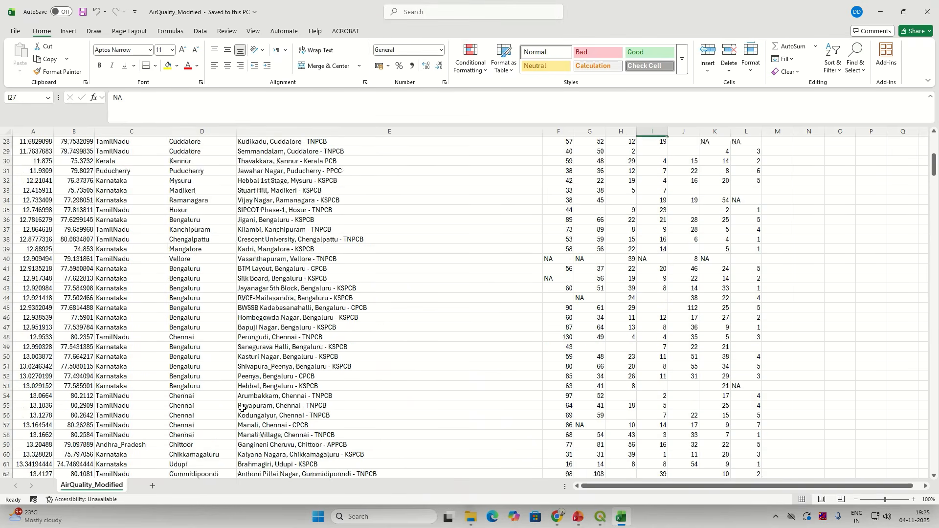
pyautogui.scroll(9, 242, 408)
pyautogui.scroll(-5, 245, 418)
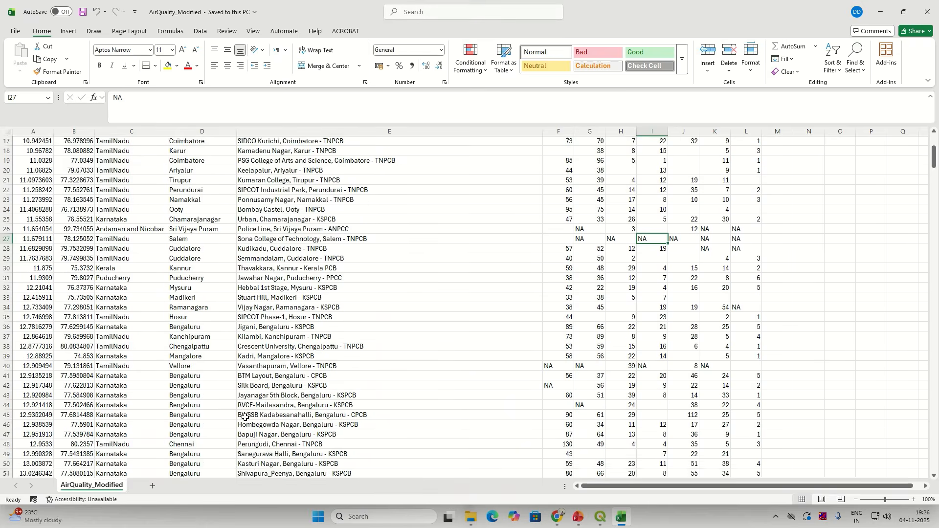
pyautogui.scroll(-20, 245, 418)
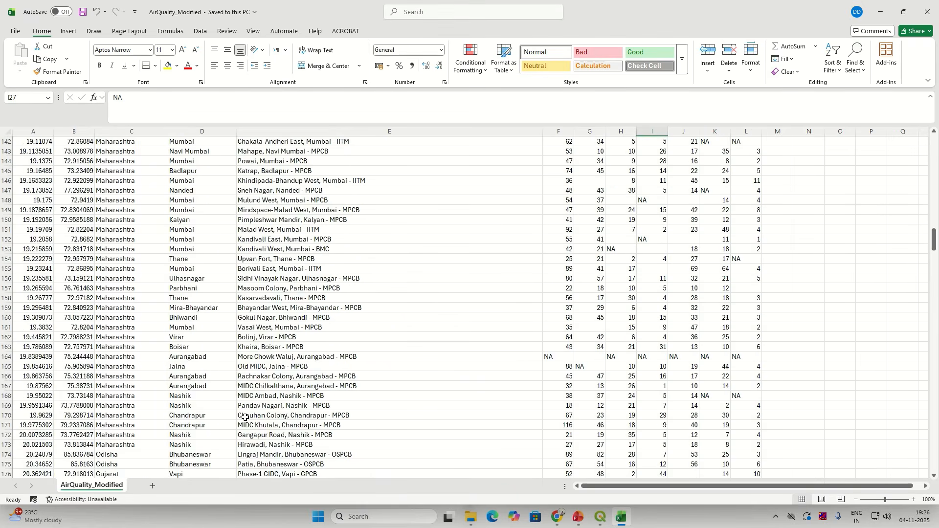
pyautogui.scroll(-18, 245, 417)
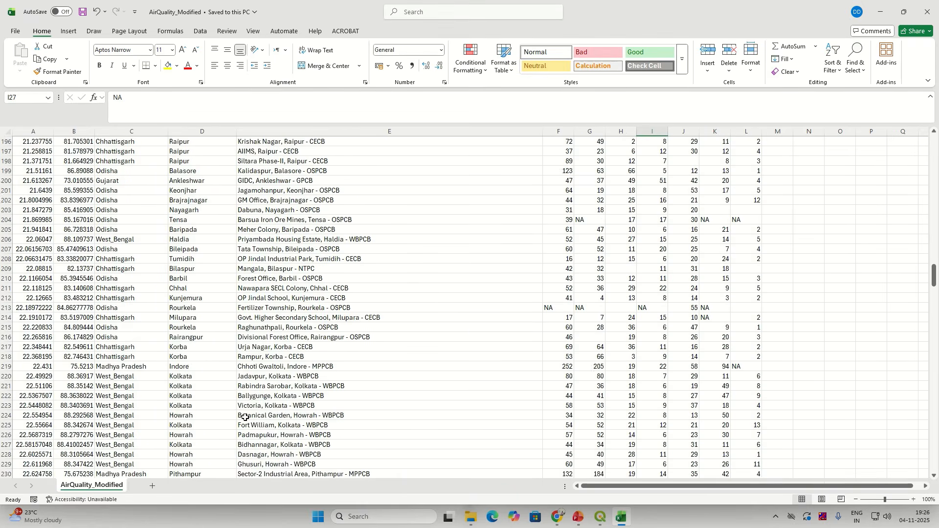
pyautogui.scroll(9, 245, 418)
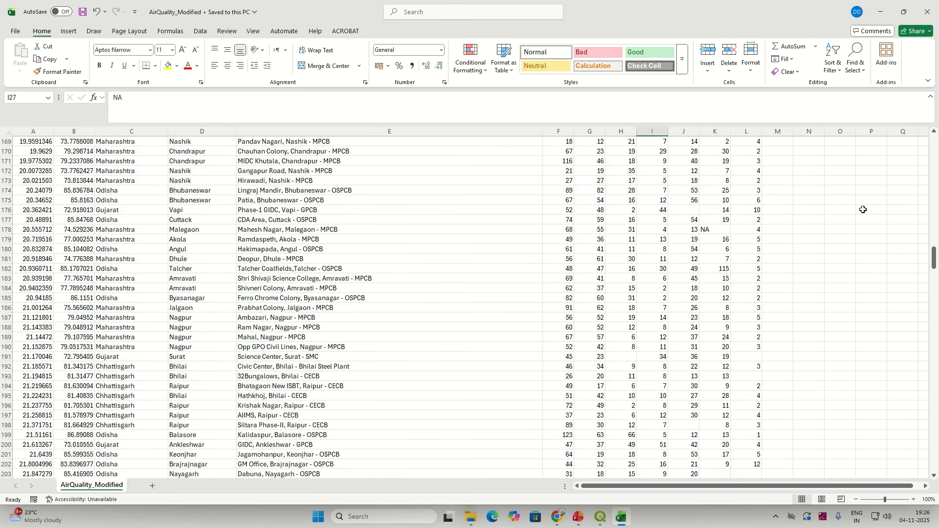
pyautogui.scroll(6, 938, 203)
pyautogui.moveTo(934, 239); pyautogui.dragTo(935, 145)
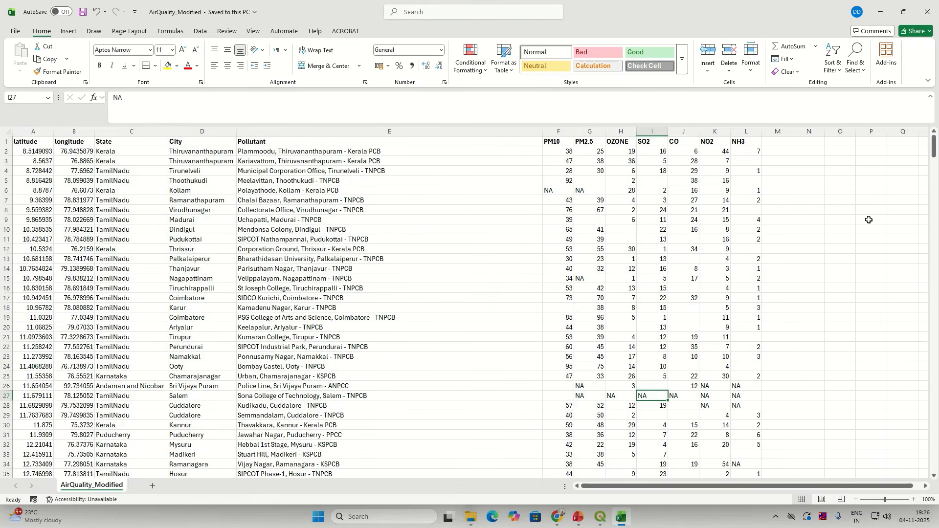
pyautogui.click(926, 11)
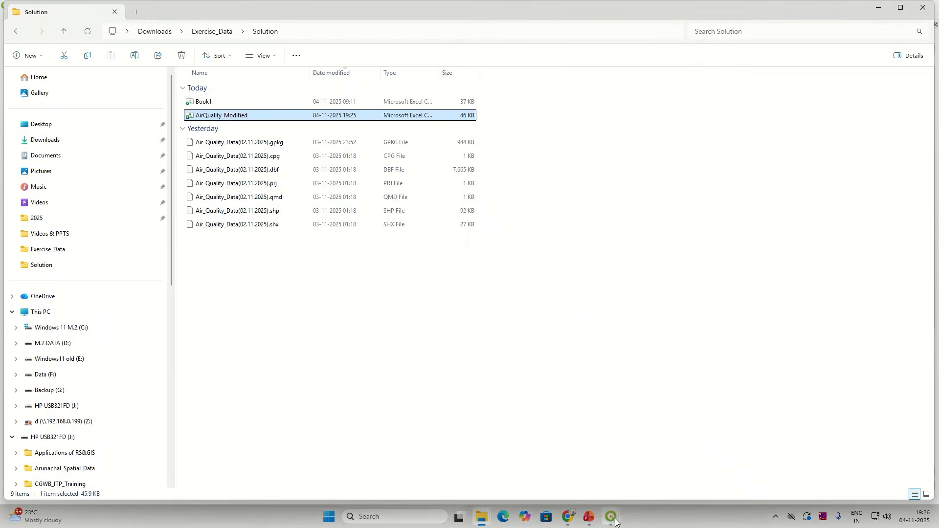
# Step: Close the Group Stats window and bring the QGIS main map window to the front
pyautogui.moveTo(613, 517)
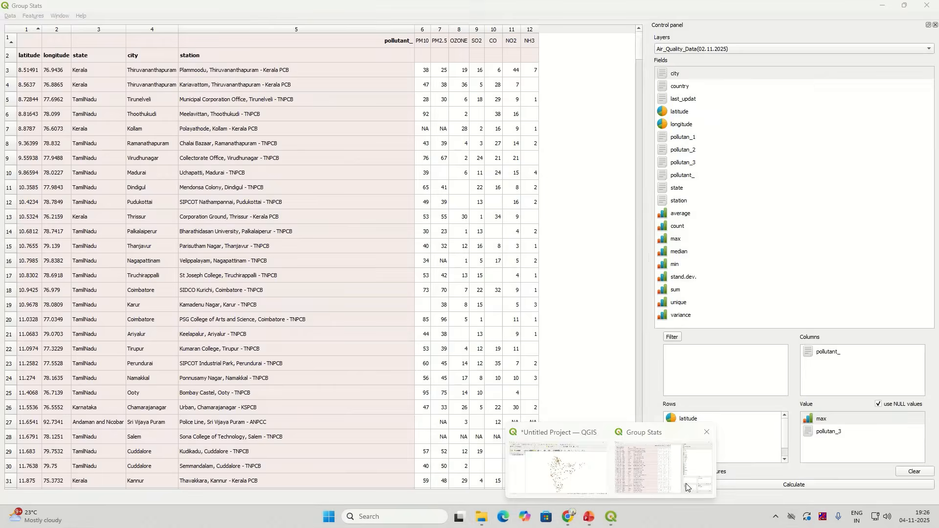
pyautogui.click(687, 487)
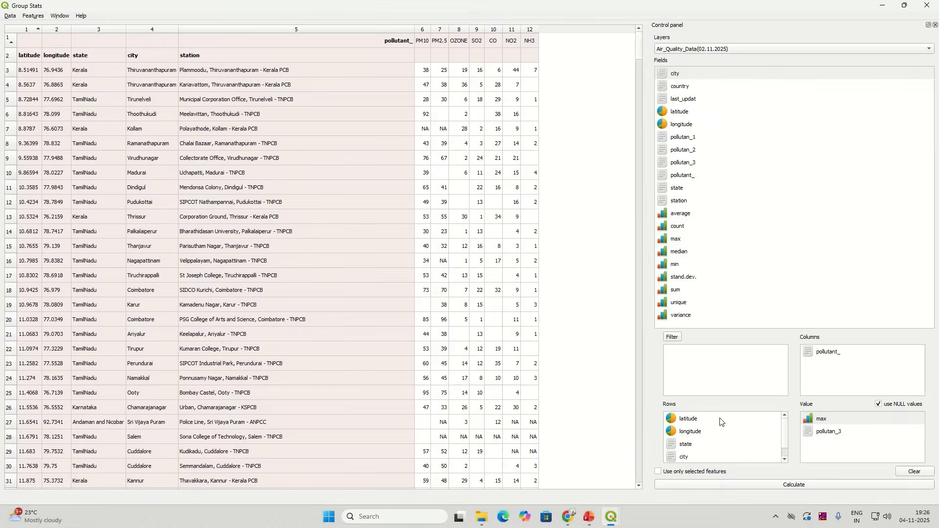
pyautogui.click(928, 8)
pyautogui.click(611, 523)
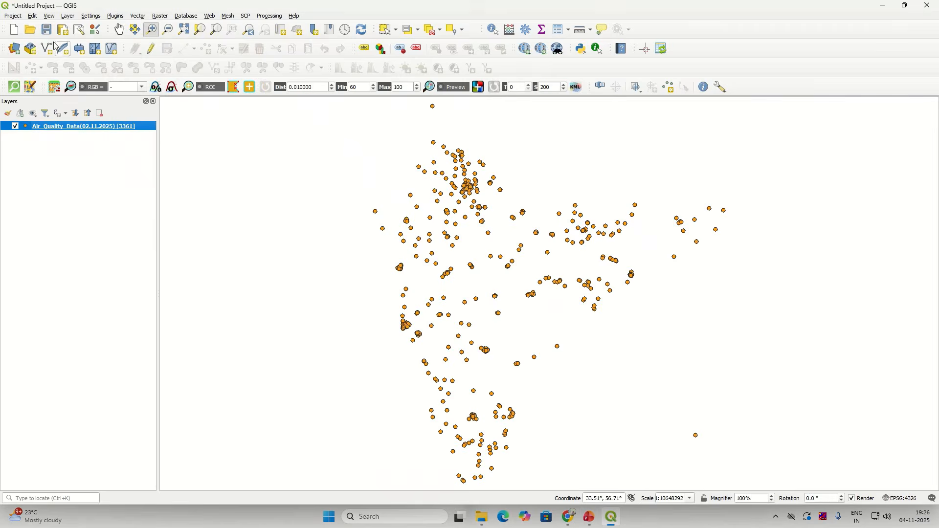
pyautogui.click(13, 15)
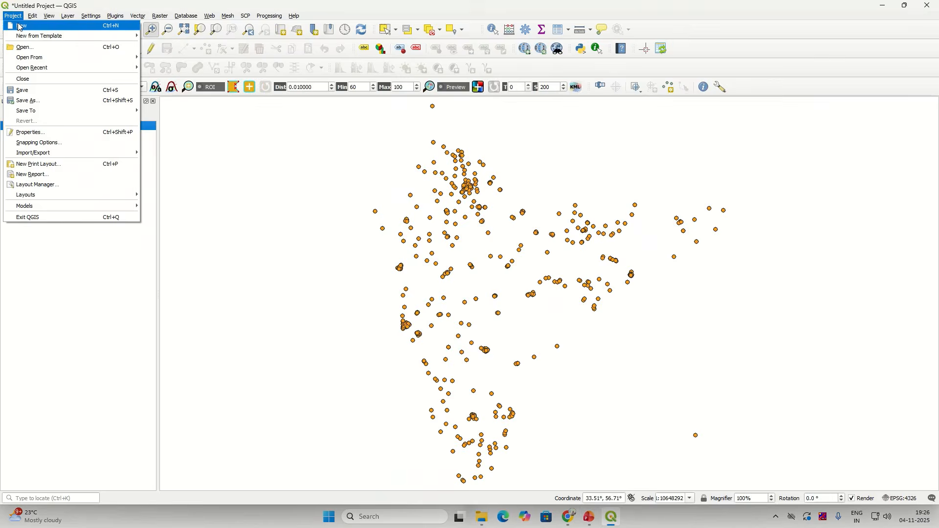
pyautogui.click(53, 334)
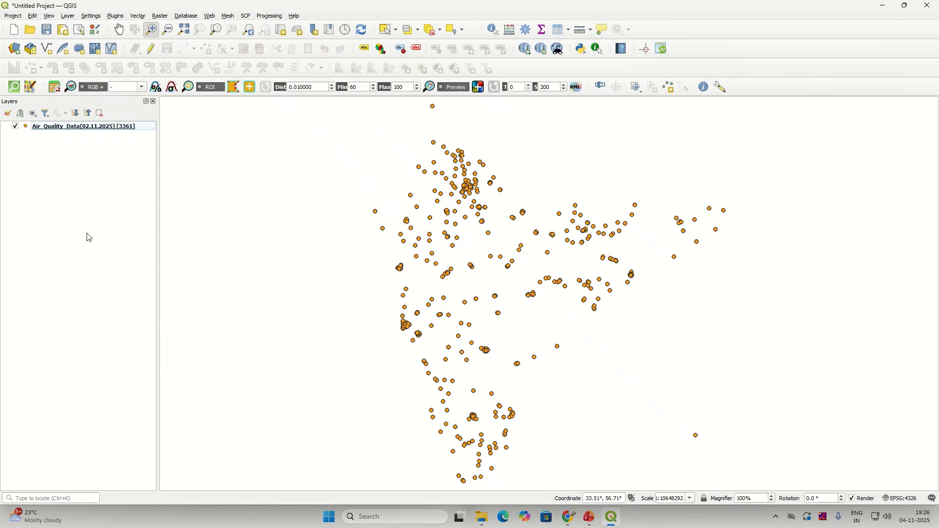
pyautogui.click(15, 16)
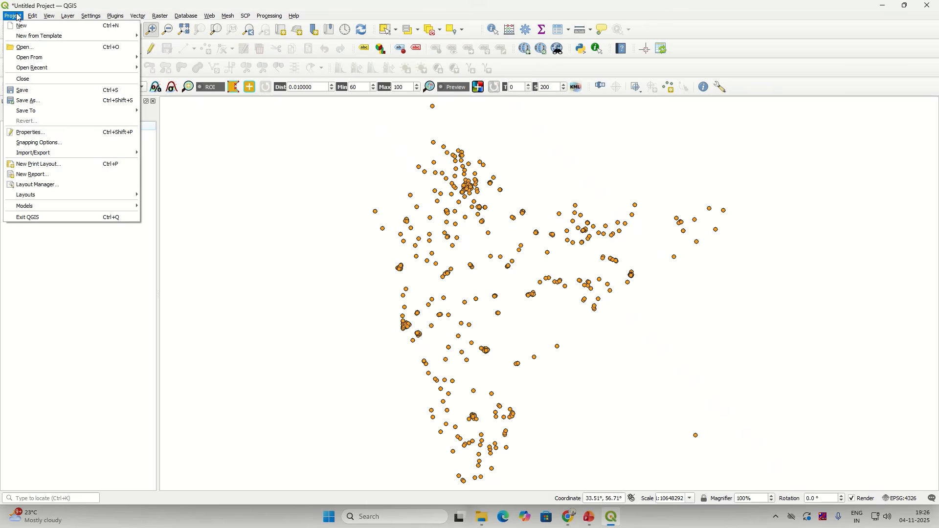
pyautogui.click(28, 99)
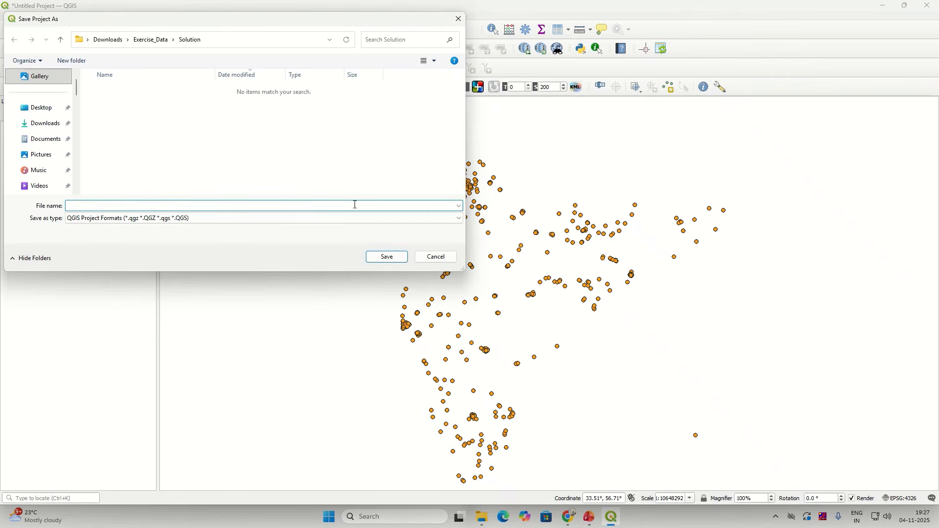
pyautogui.click(434, 258)
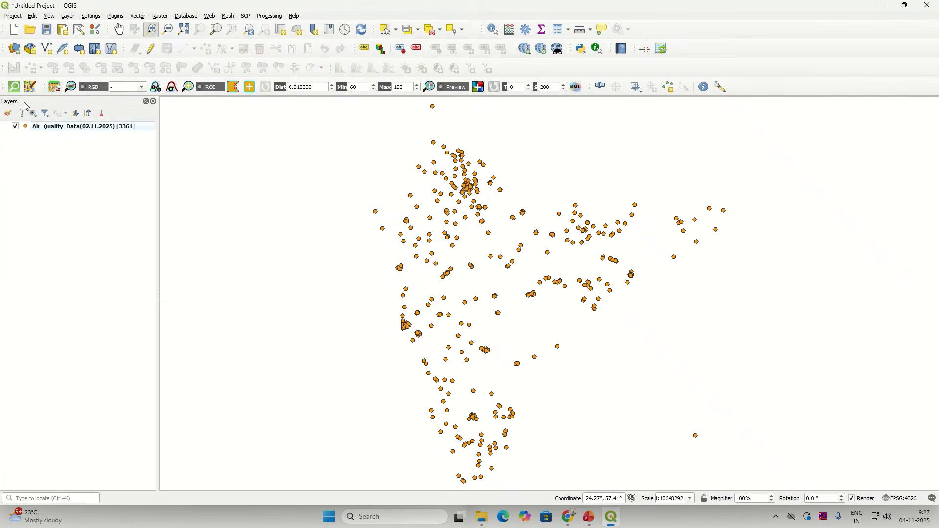
# Step: Remove the Air_Quality_Data layer from the project
pyautogui.rightClick(60, 128)
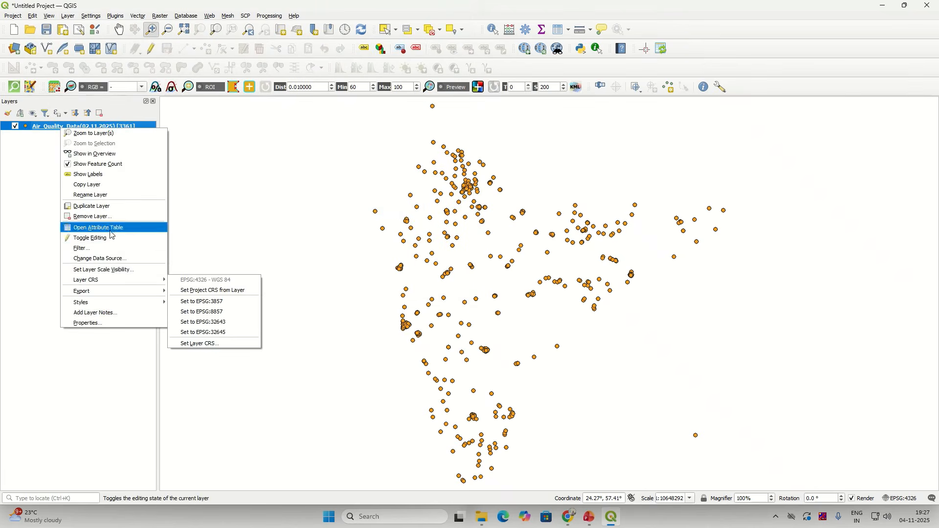
pyautogui.click(91, 216)
pyautogui.click(450, 268)
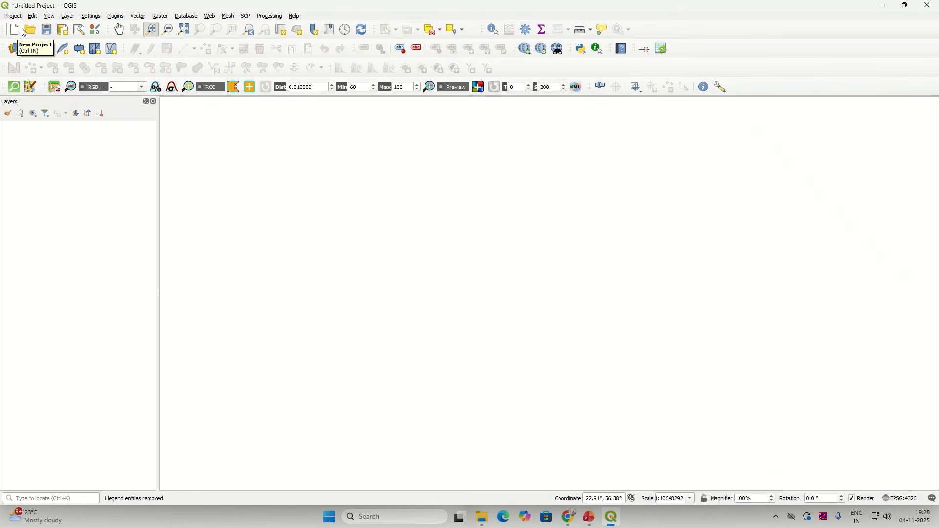
# Step: Add AirQuality_Modified.csv as delimited-text points with X = longitude and Y = latitude
pyautogui.click(14, 56)
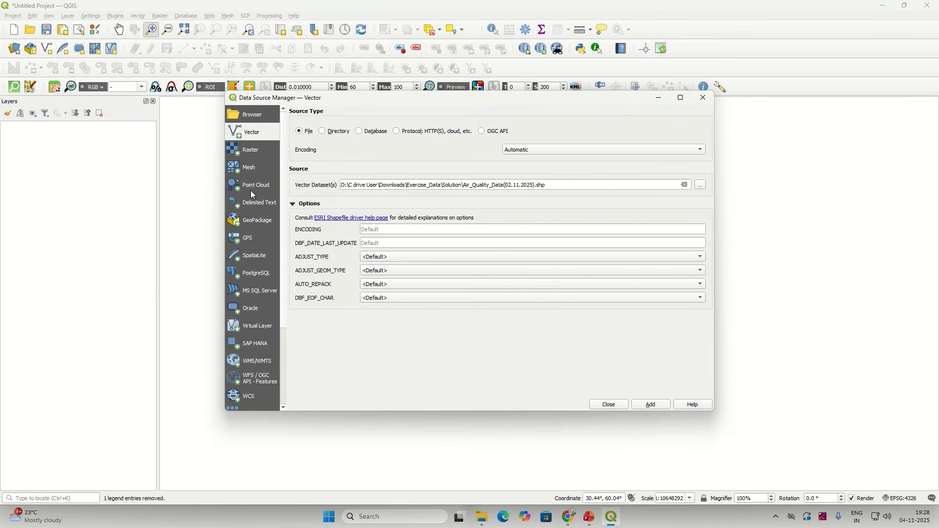
pyautogui.click(257, 203)
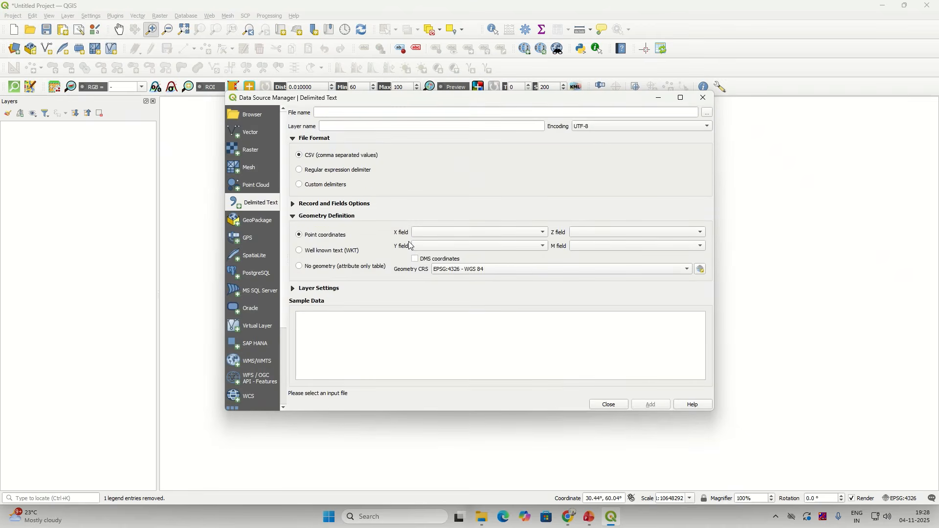
pyautogui.click(708, 113)
pyautogui.click(465, 198)
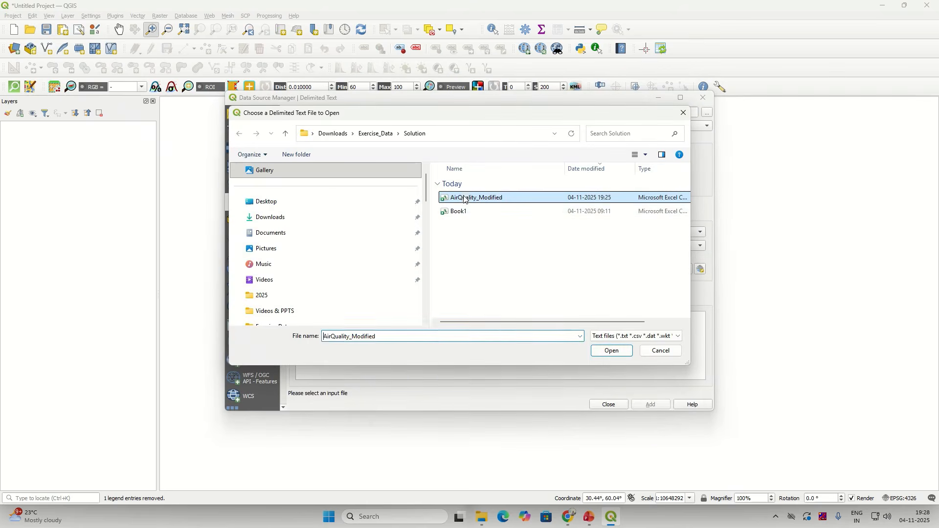
pyautogui.click(612, 350)
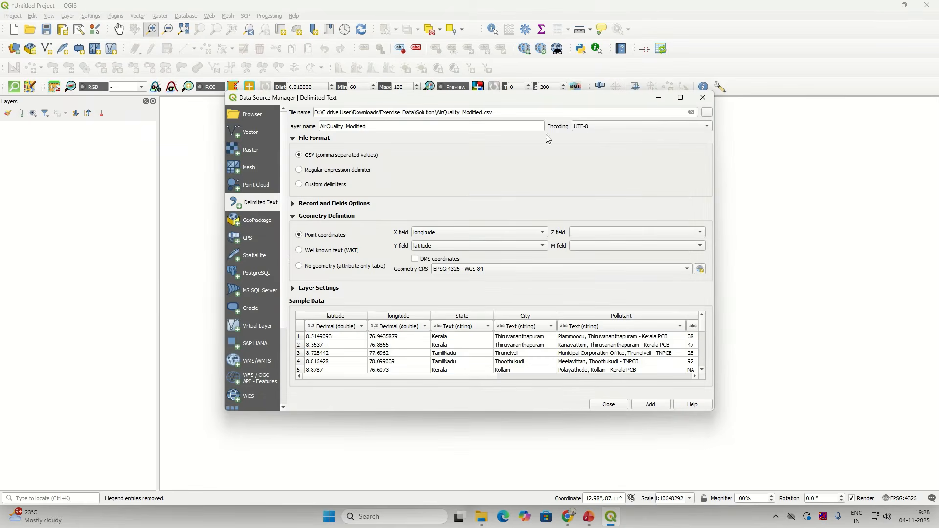
pyautogui.click(421, 234)
pyautogui.click(421, 233)
pyautogui.click(426, 247)
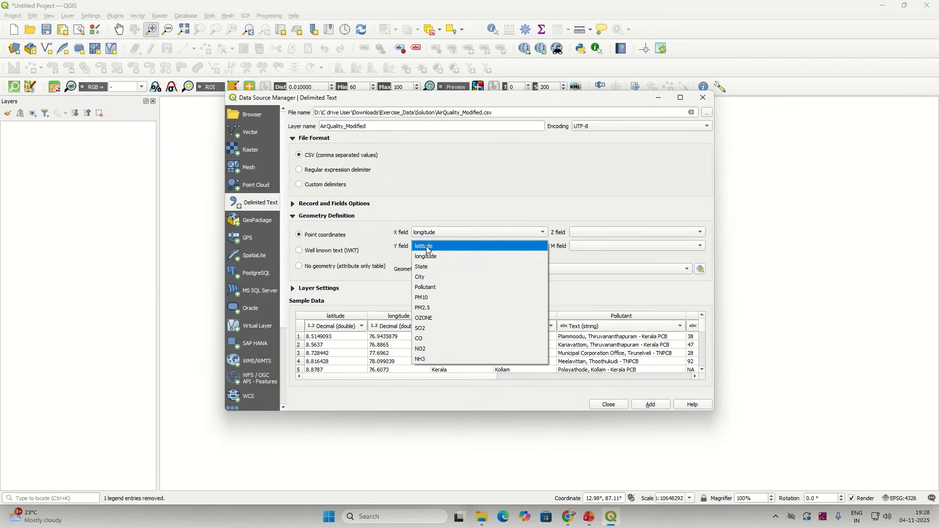
pyautogui.click(426, 250)
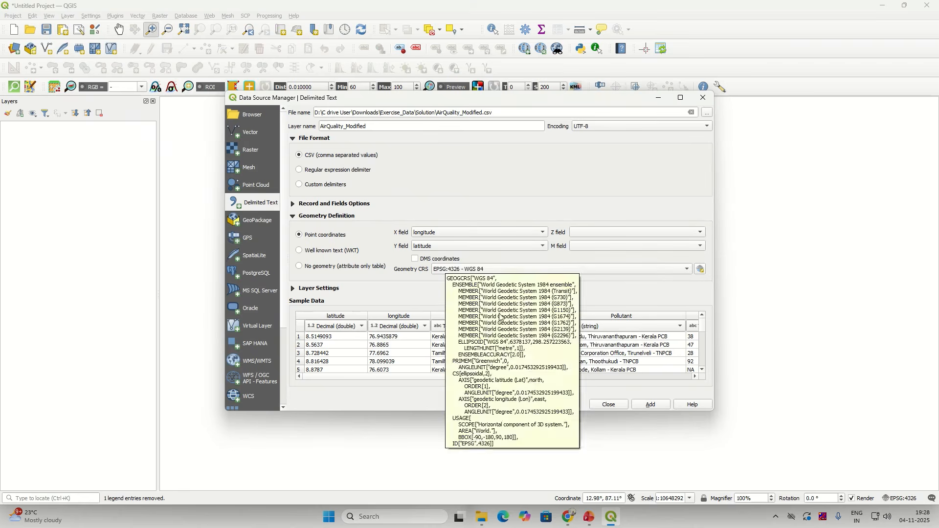
pyautogui.moveTo(496, 379); pyautogui.dragTo(356, 379)
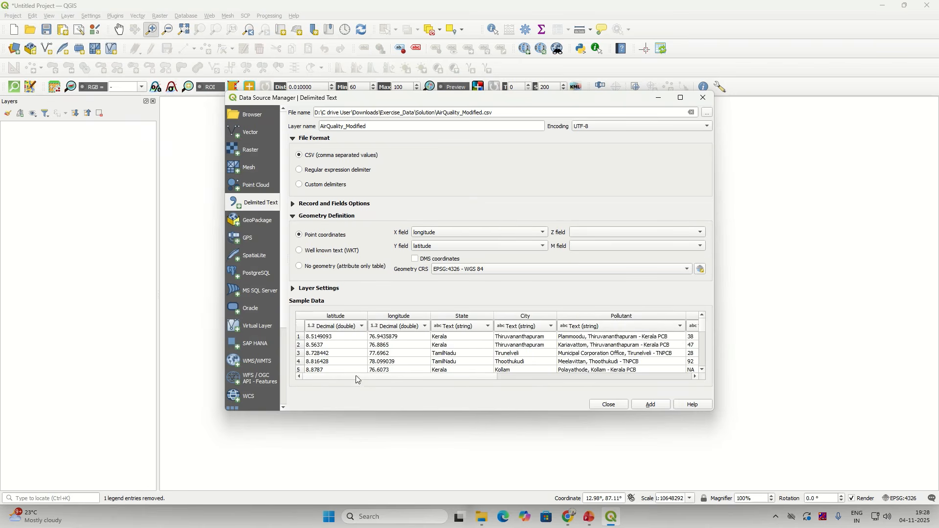
pyautogui.click(659, 406)
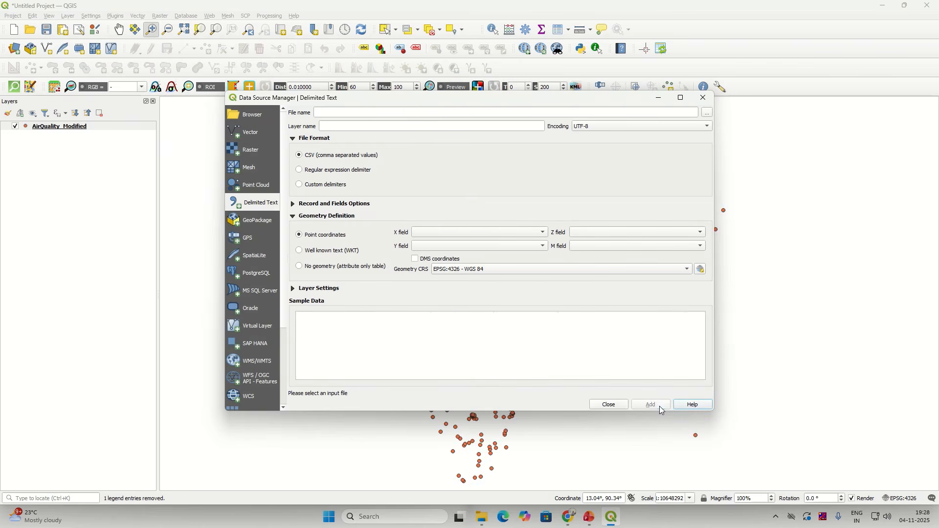
pyautogui.click(618, 406)
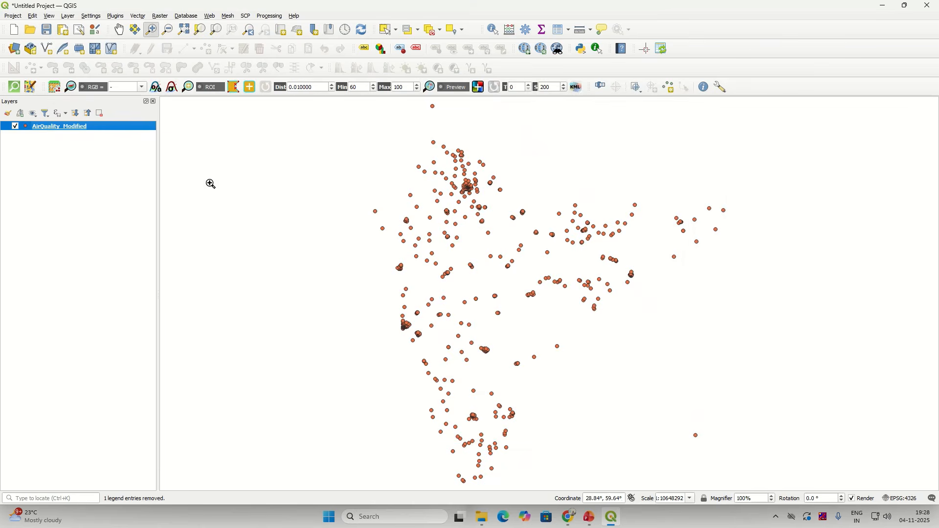
pyautogui.rightClick(137, 127)
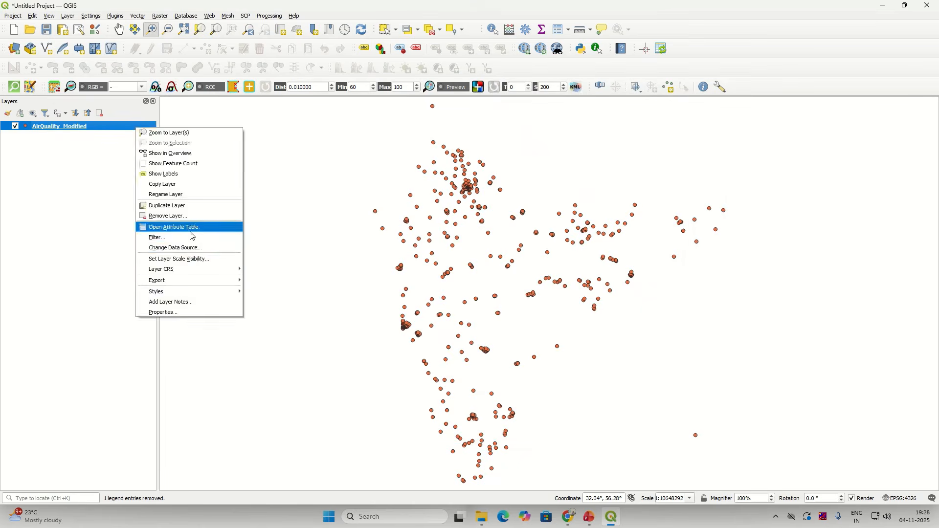
pyautogui.click(191, 236)
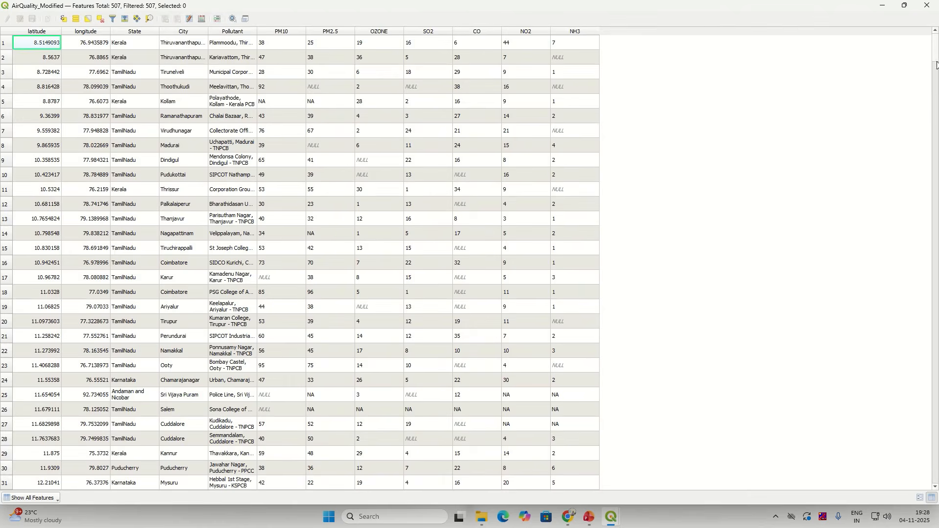
pyautogui.moveTo(937, 64); pyautogui.dragTo(938, 20)
pyautogui.click(222, 40)
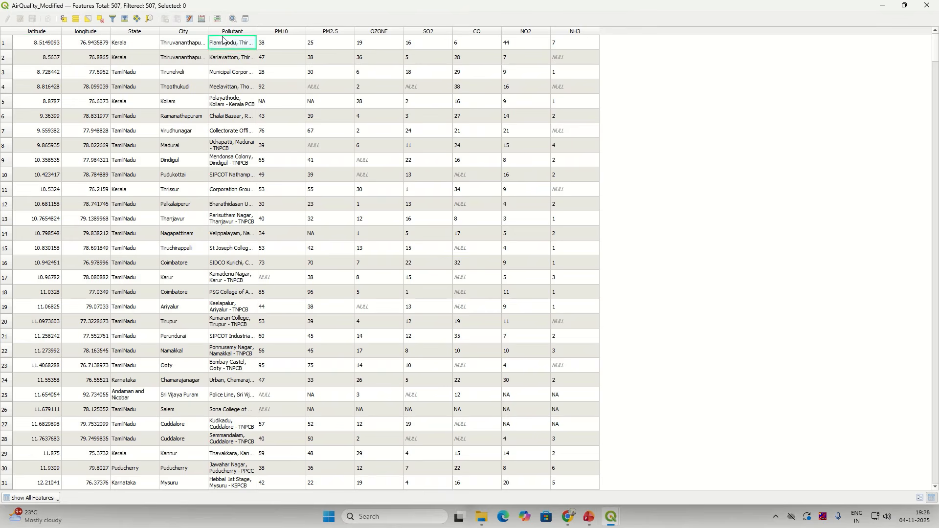
pyautogui.click(230, 33)
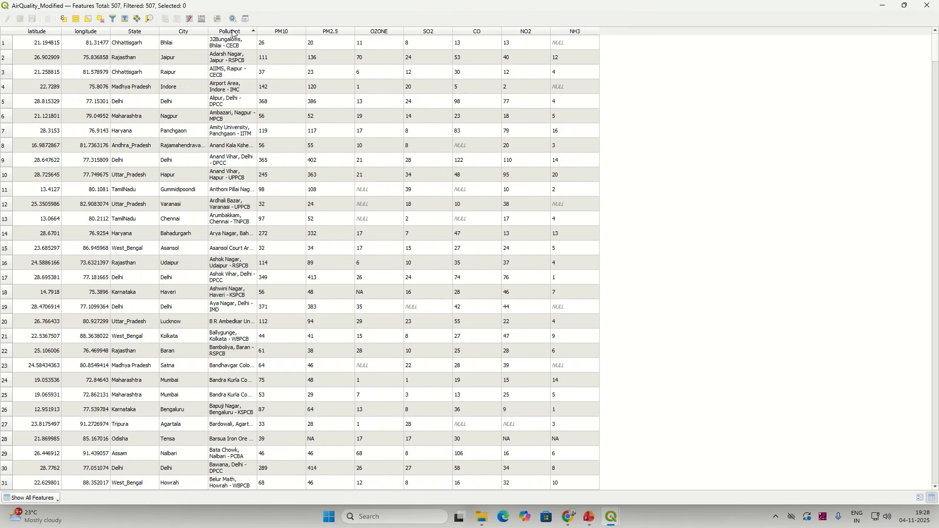
pyautogui.click(233, 32)
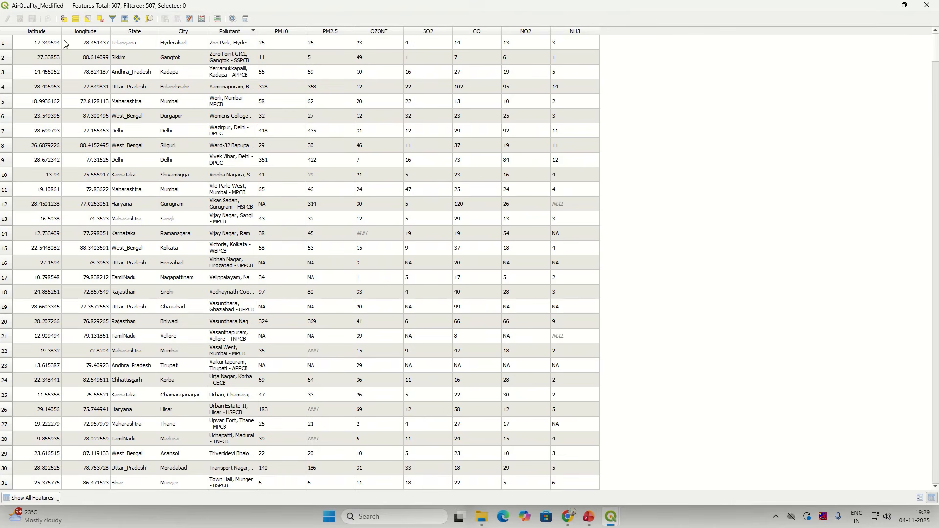
pyautogui.click(224, 32)
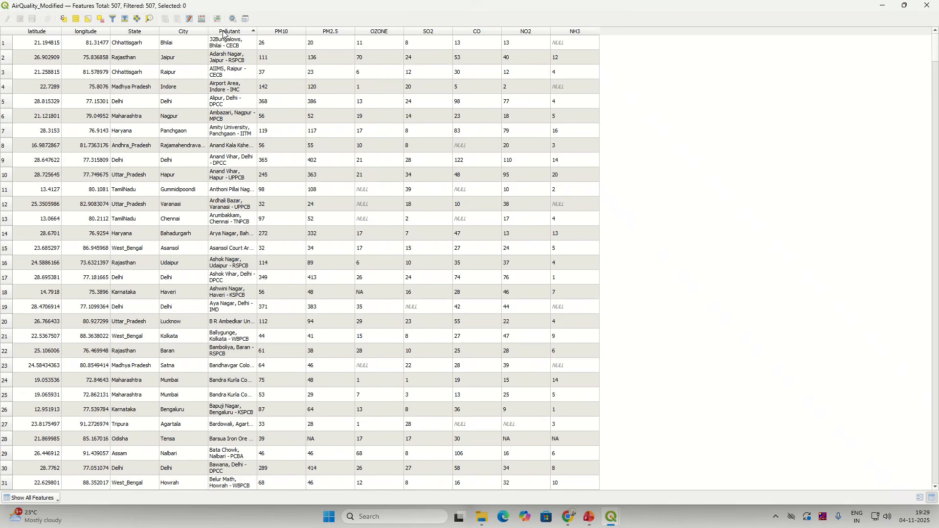
pyautogui.click(926, 7)
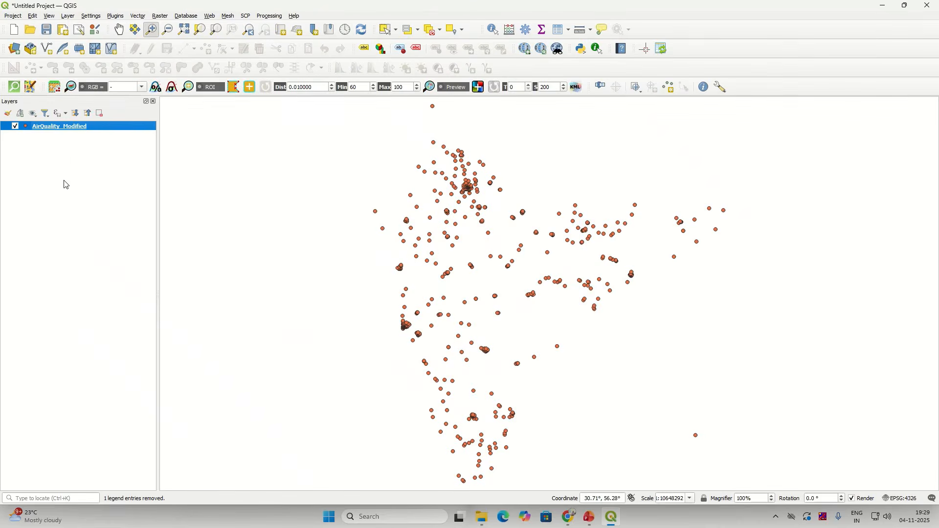
# Step: Export the AirQuality_Modified layer as an ESRI Shapefile into the Solution folder
pyautogui.rightClick(92, 128)
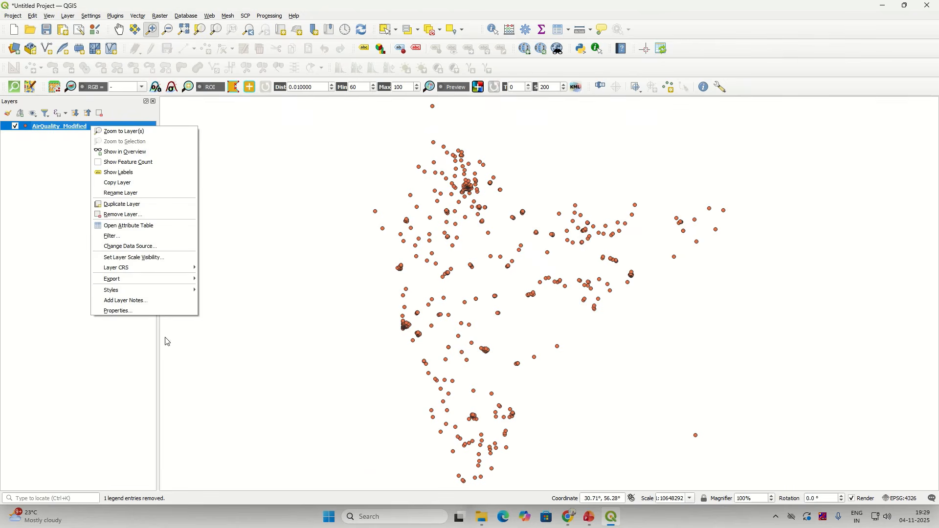
pyautogui.moveTo(147, 279)
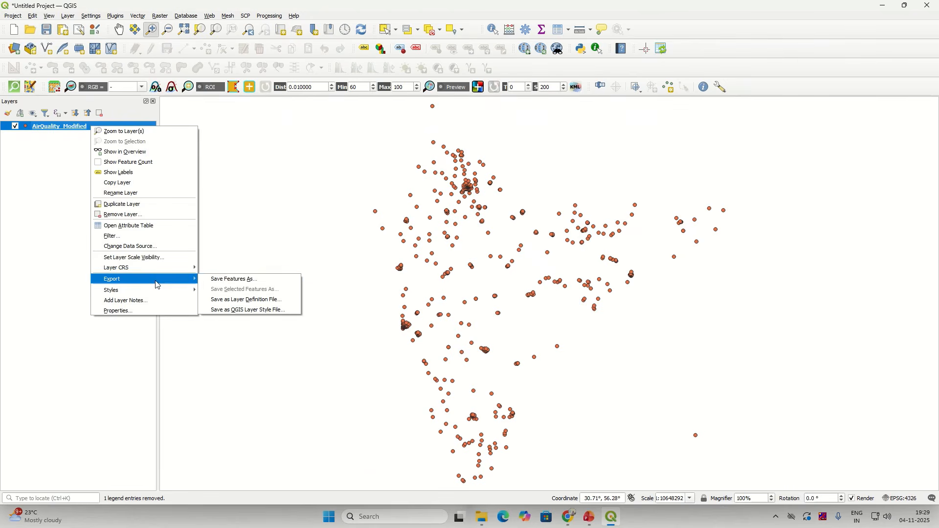
pyautogui.click(230, 282)
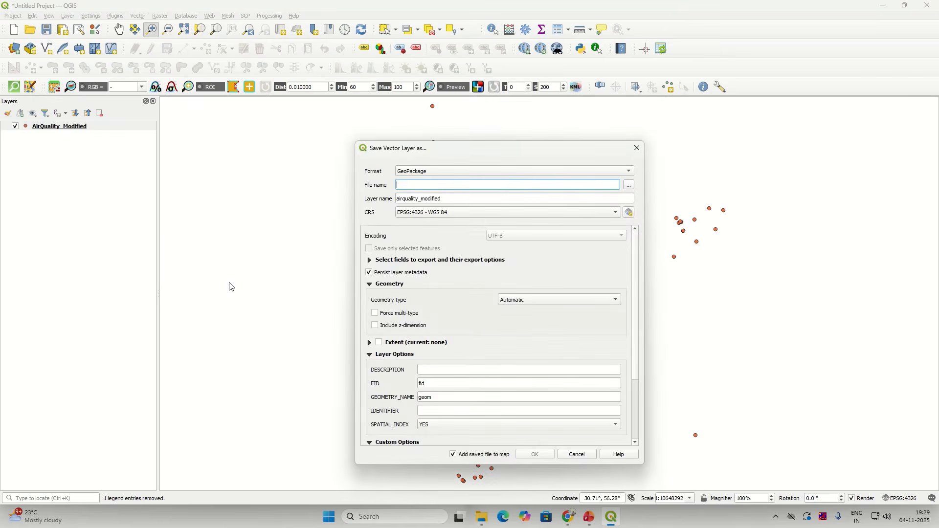
pyautogui.click(499, 172)
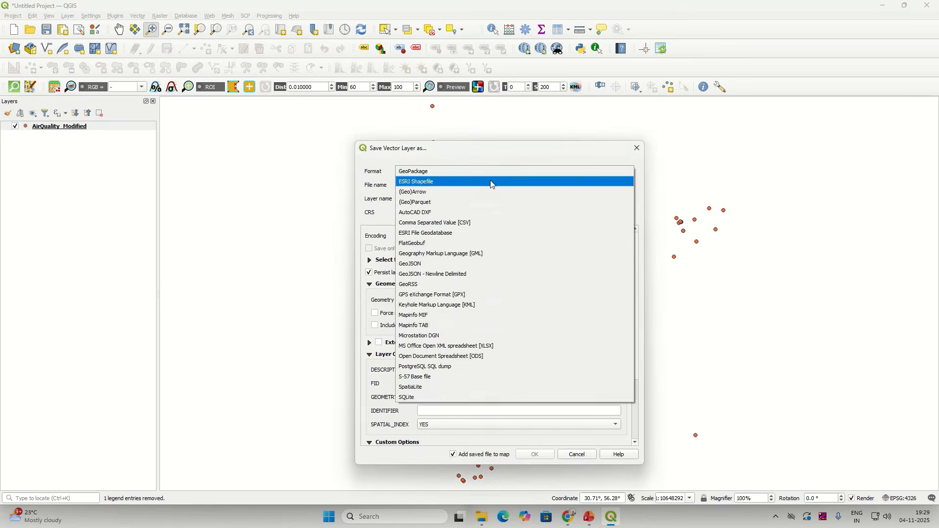
pyautogui.click(487, 183)
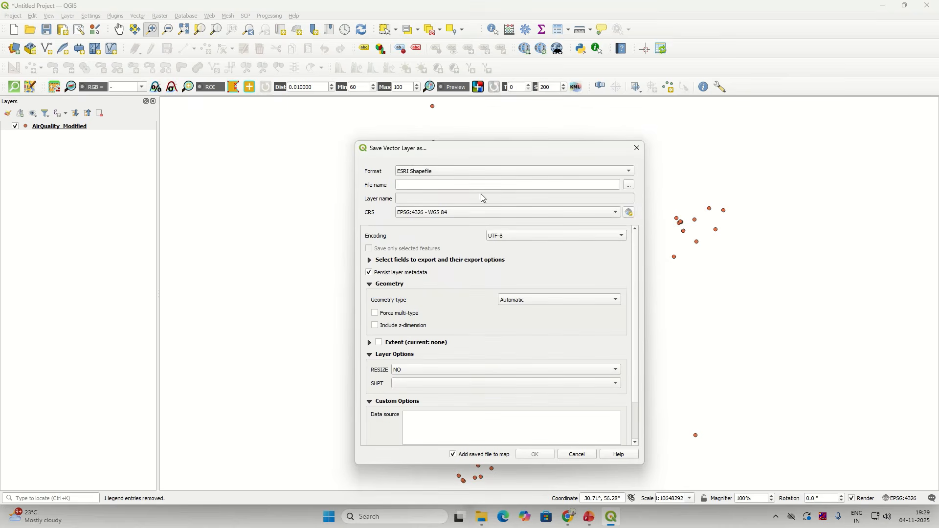
pyautogui.click(630, 184)
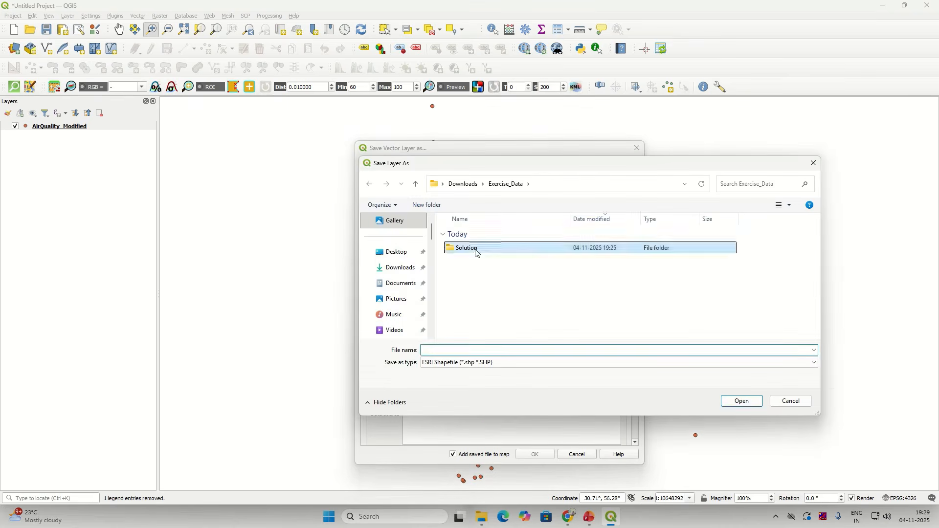
pyautogui.doubleClick(478, 251)
# Step: Name the output AirQuality_Modified.shp and run the export
pyautogui.click(452, 366)
pyautogui.write('Ai')
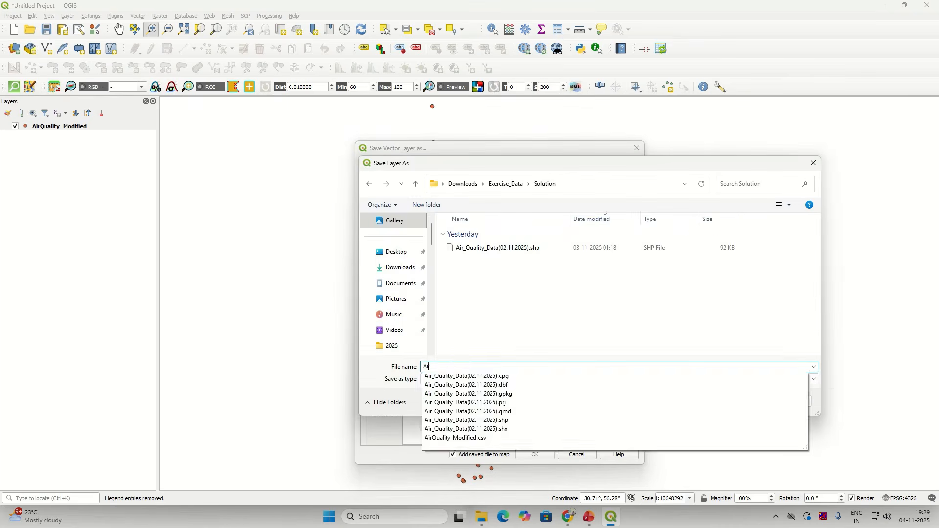
pyautogui.write('r_+Quality')
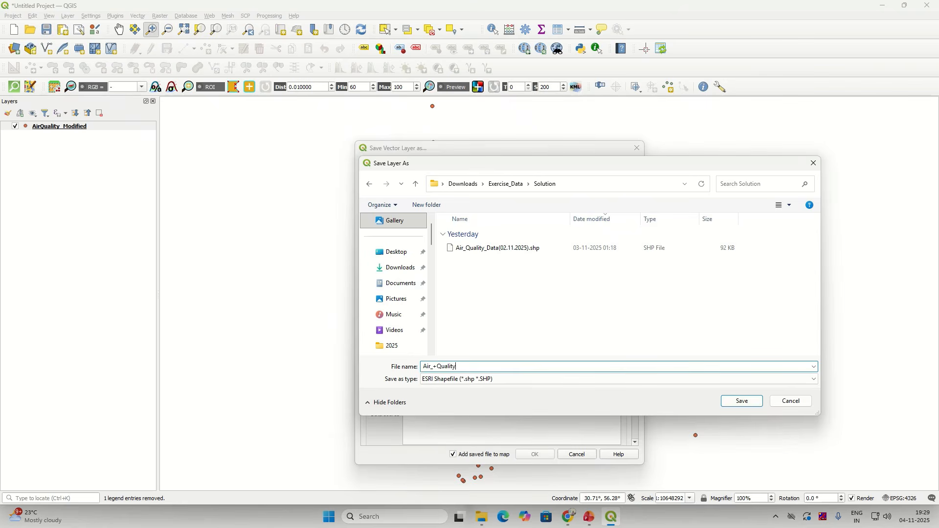
pyautogui.press('BackSpace')
pyautogui.press('BackSpace')
pyautogui.press('BackSpace')
pyautogui.press('BackSpace')
pyautogui.press('BackSpace')
pyautogui.press('BackSpace')
pyautogui.press('BackSpace')
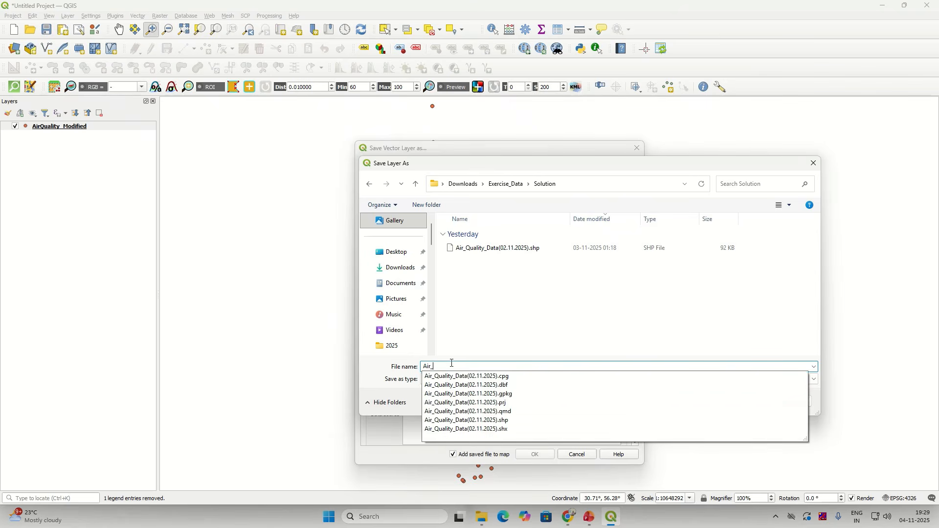
pyautogui.write('Quality_')
pyautogui.press('Escape')
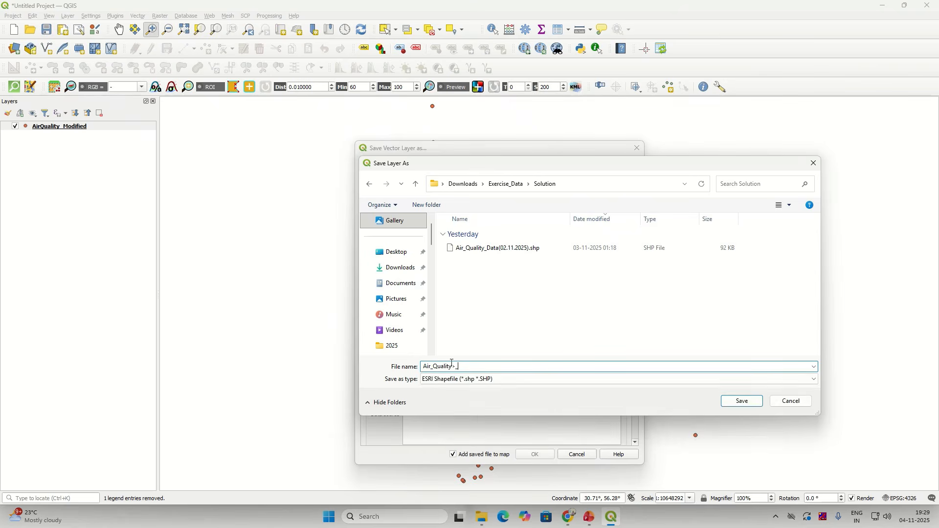
pyautogui.press('BackSpace')
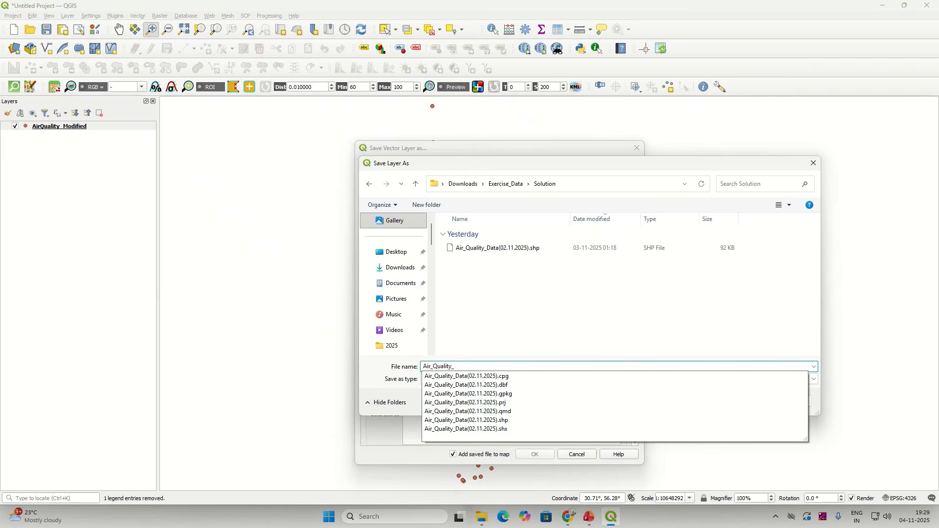
pyautogui.write('M')
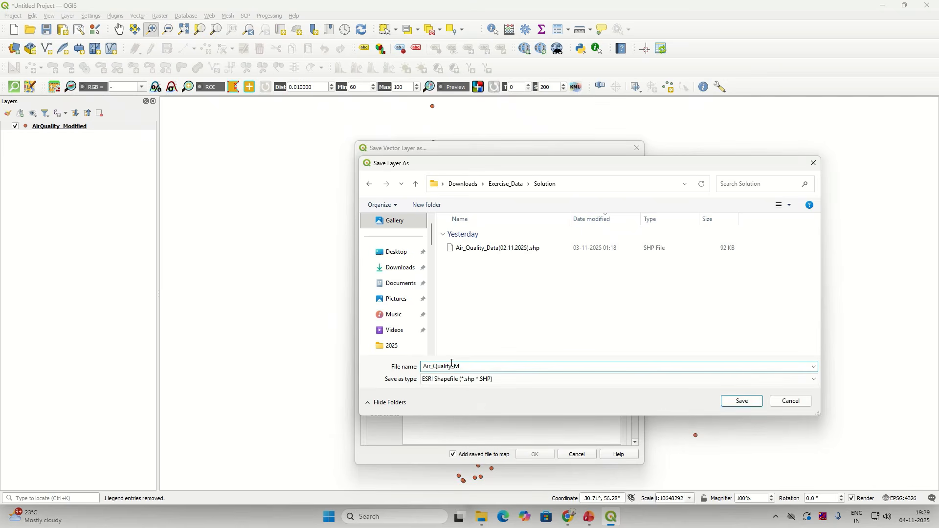
pyautogui.press('BackSpace')
pyautogui.press('BackSpace')
pyautogui.press('BackSpace')
pyautogui.press('BackSpace')
pyautogui.press('BackSpace')
pyautogui.press('BackSpace')
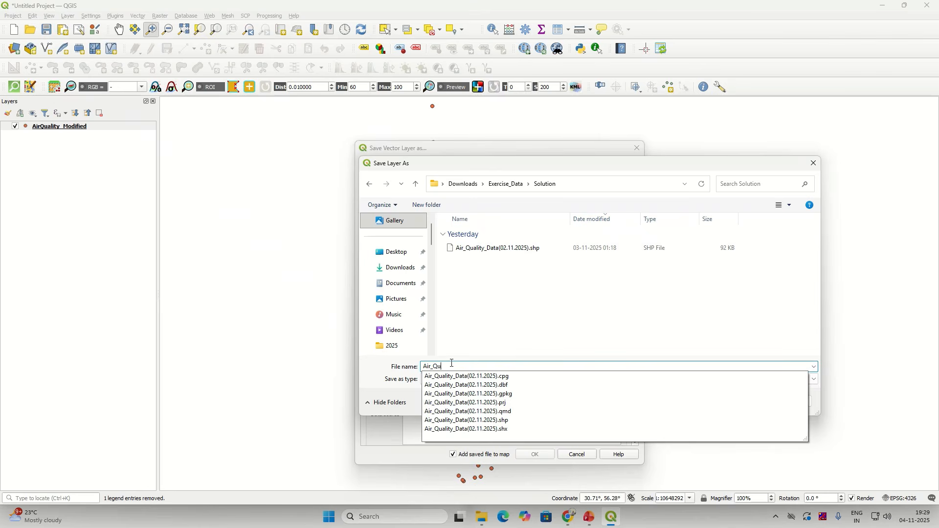
pyautogui.write('Qualit')
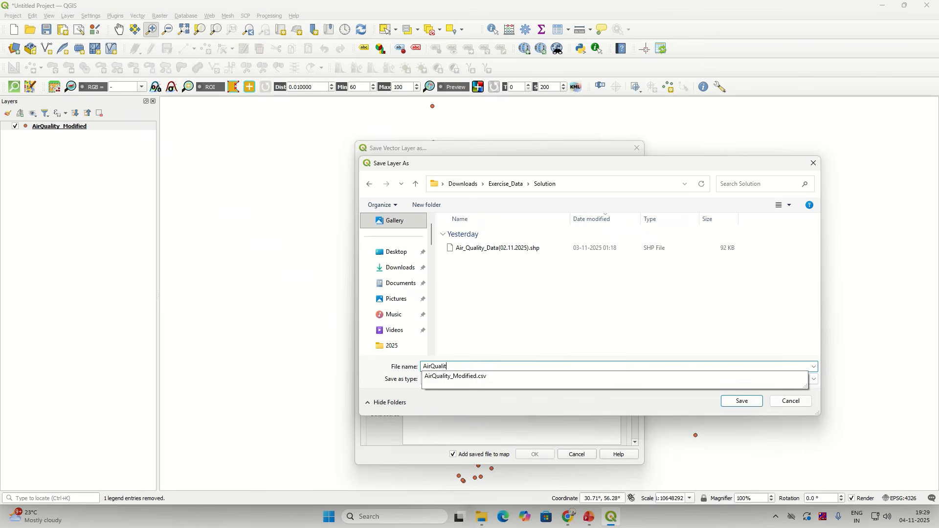
pyautogui.write('y_Modified')
pyautogui.click(742, 401)
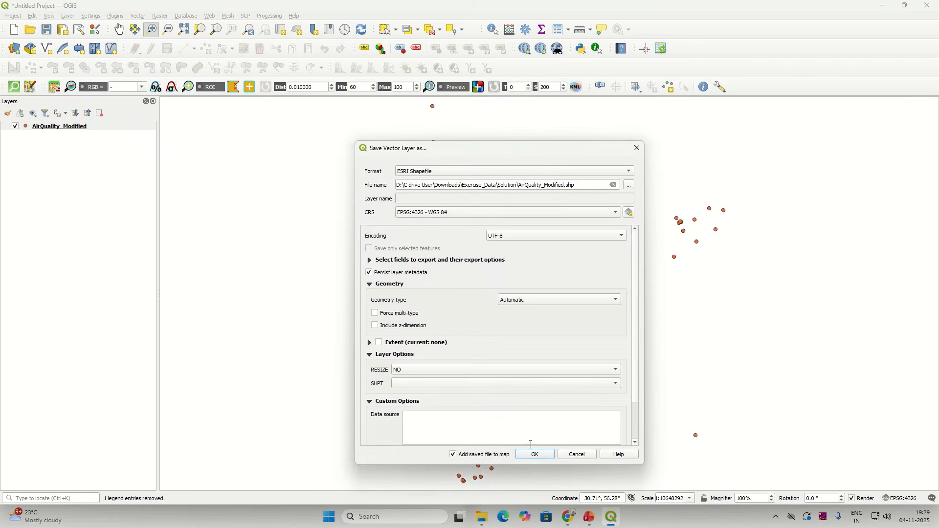
pyautogui.click(536, 454)
# Step: Remove the duplicate AirQuality_Modified layer from the Layers panel
pyautogui.click(62, 137)
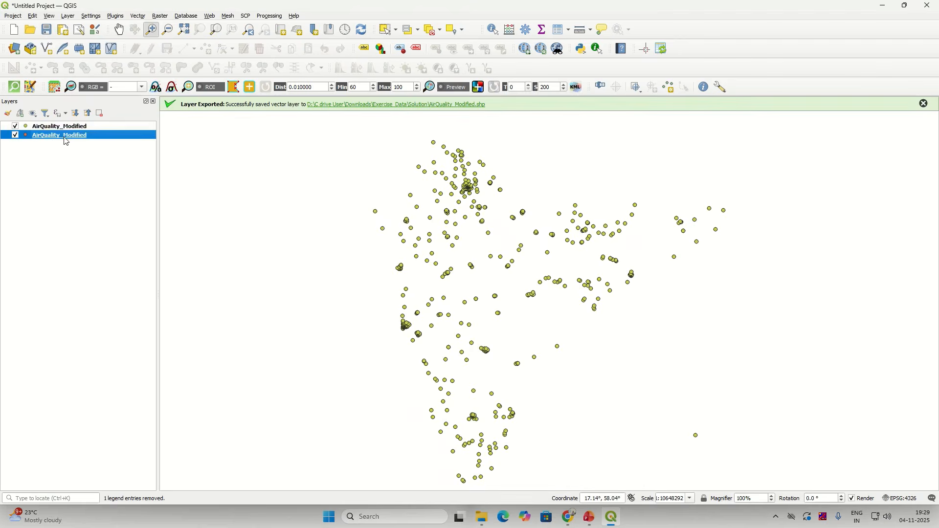
pyautogui.rightClick(65, 138)
pyautogui.click(95, 225)
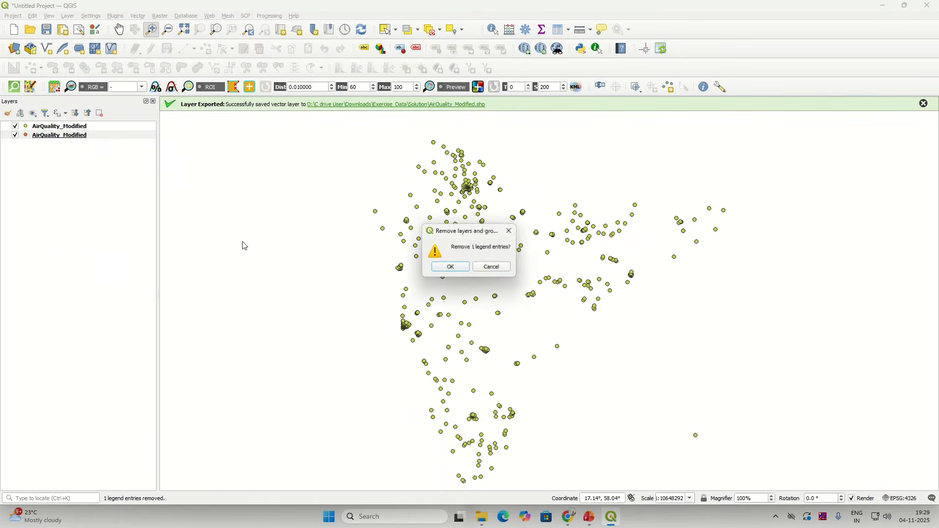
pyautogui.click(452, 268)
pyautogui.click(54, 127)
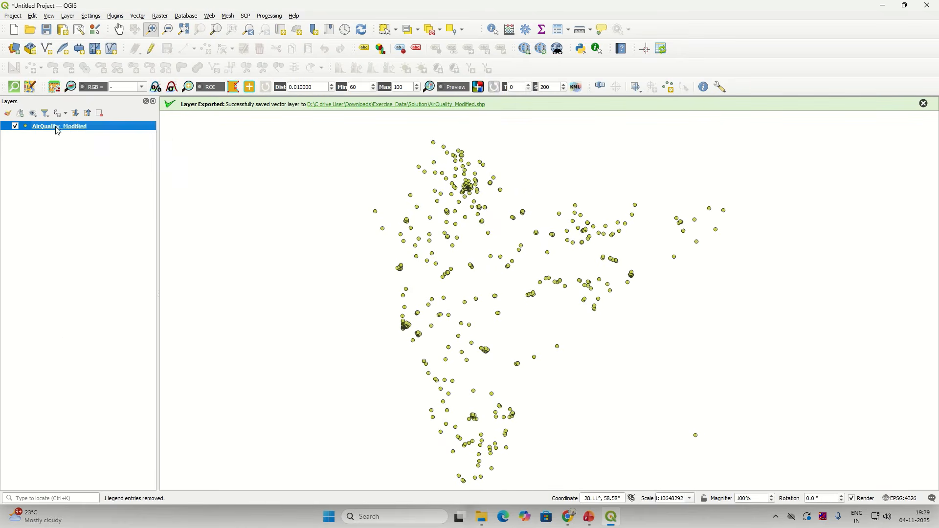
pyautogui.rightClick(56, 127)
# Step: Open the attribute table in edit mode and sort rows by Pollutant descending
pyautogui.click(105, 226)
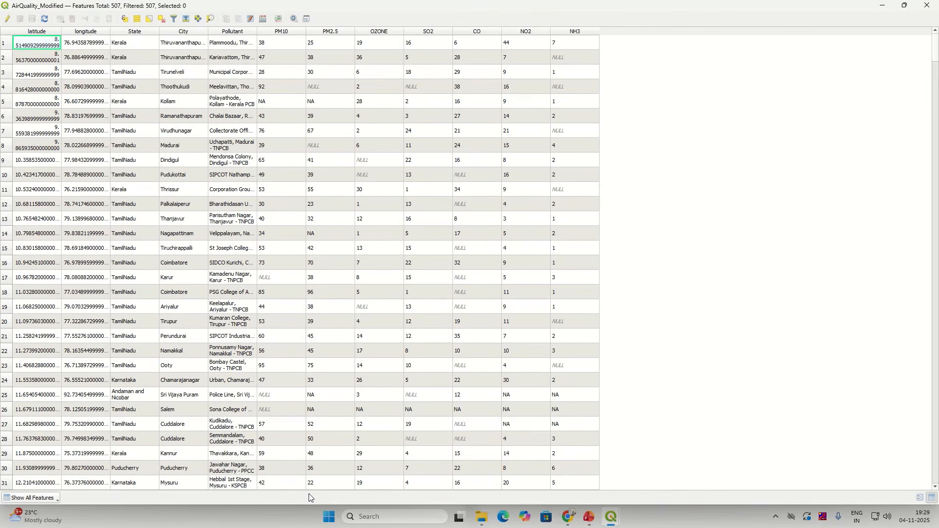
pyautogui.click(8, 19)
pyautogui.click(223, 45)
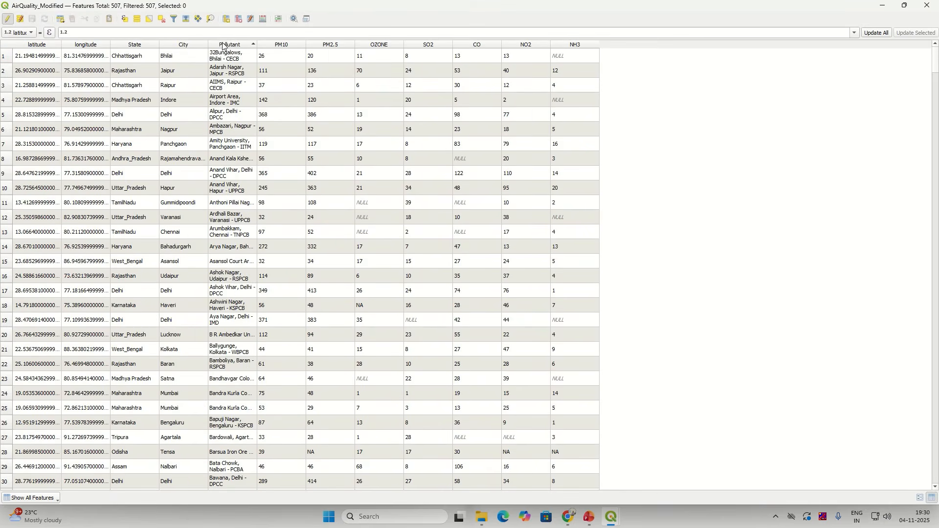
pyautogui.click(226, 45)
pyautogui.click(229, 46)
pyautogui.click(230, 47)
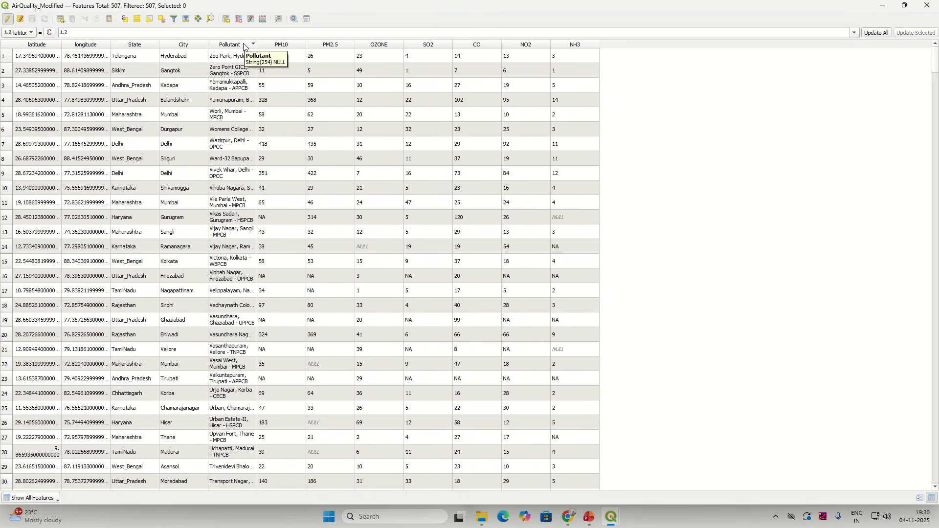
# Step: Inspect the Pollutant column in Organize Columns, then return to the map window
pyautogui.rightClick(244, 45)
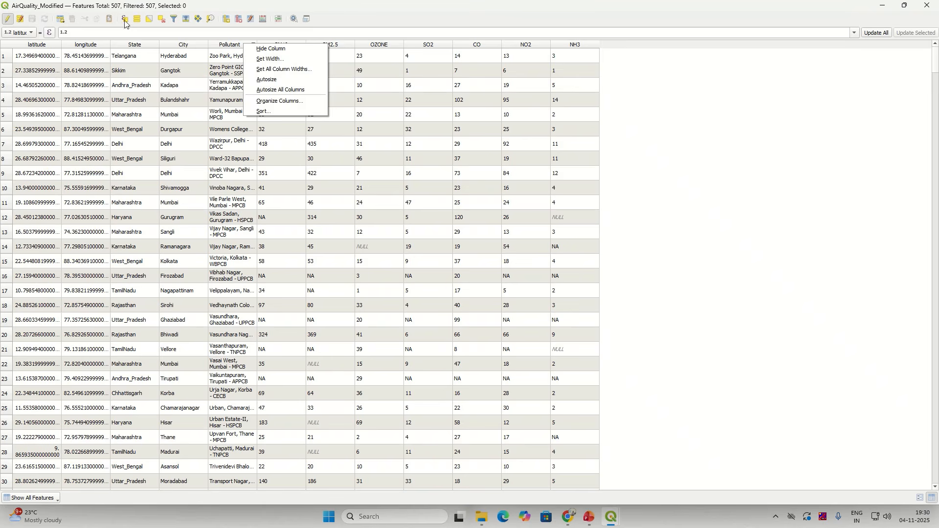
pyautogui.click(258, 30)
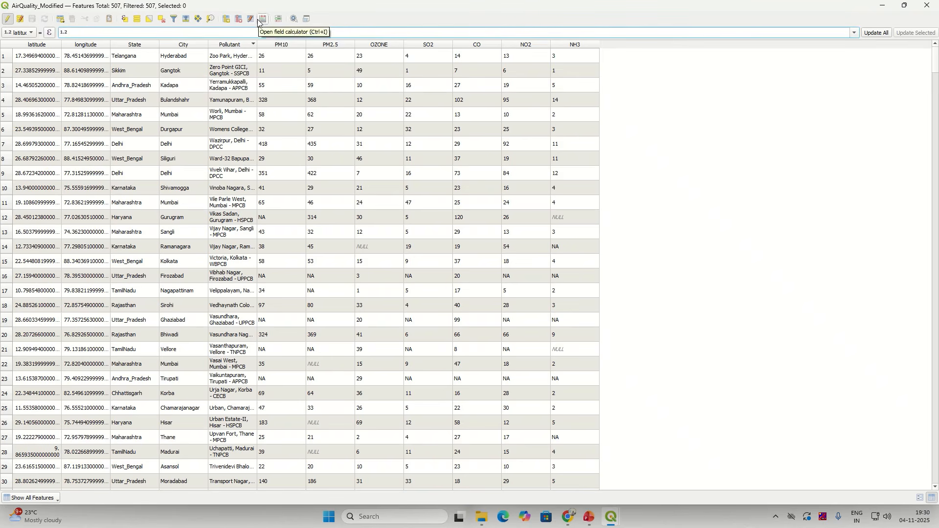
pyautogui.click(250, 20)
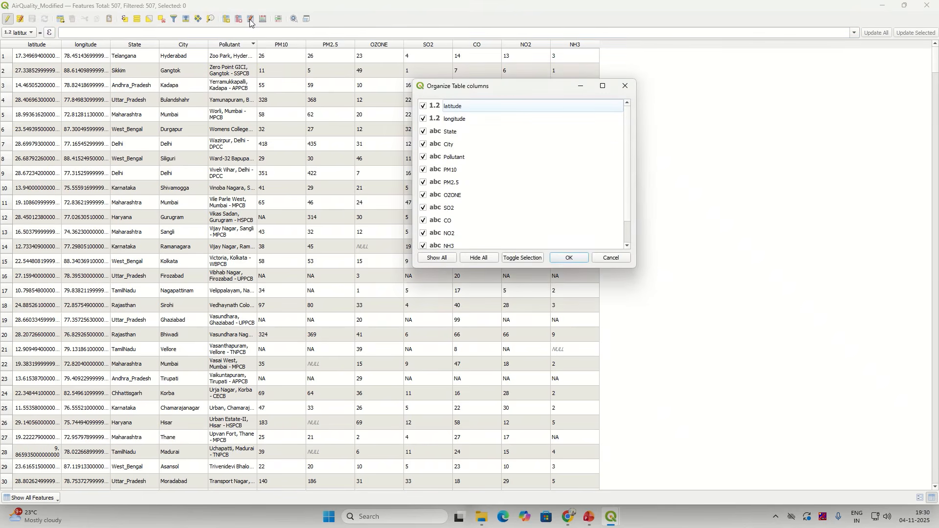
pyautogui.click(454, 157)
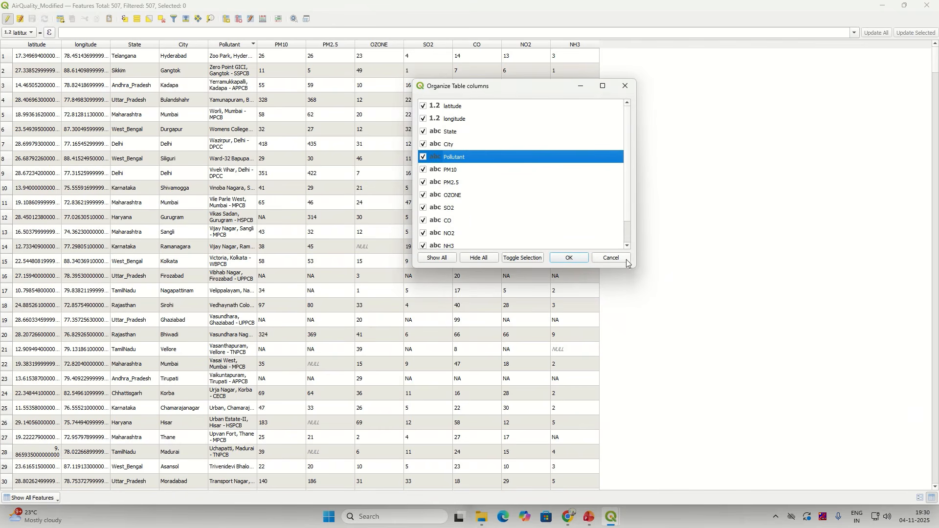
pyautogui.click(586, 261)
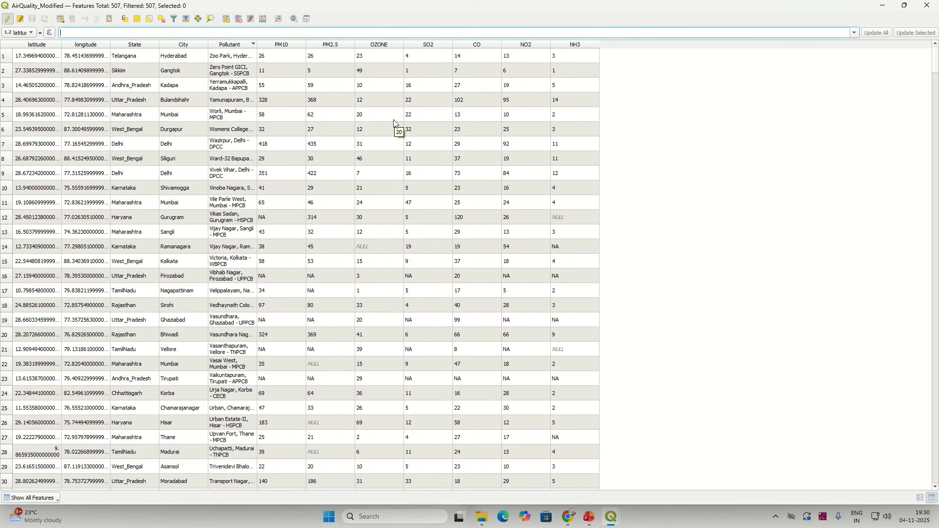
pyautogui.hotkey('alt', 'Tab')
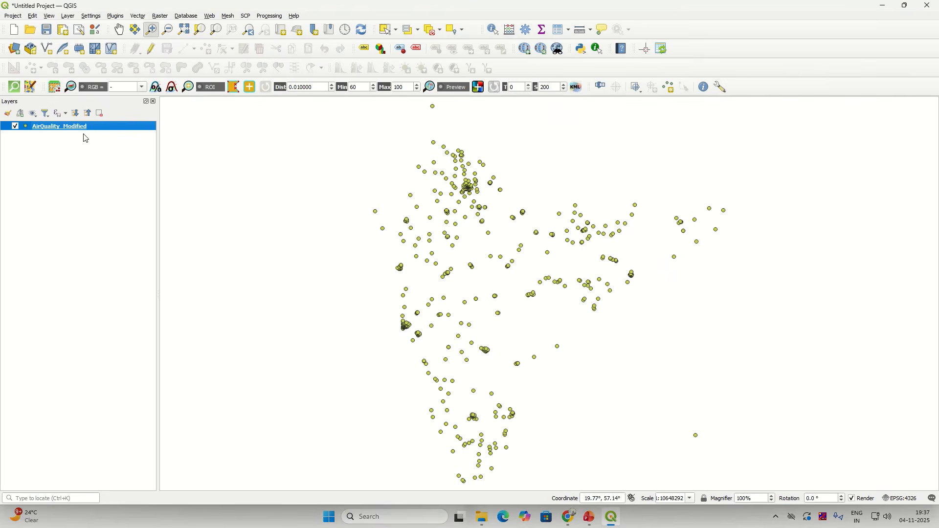
# Step: Show the Fields tab of the AirQuality_Modified layer properties, listing its 12 fields
pyautogui.rightClick(90, 129)
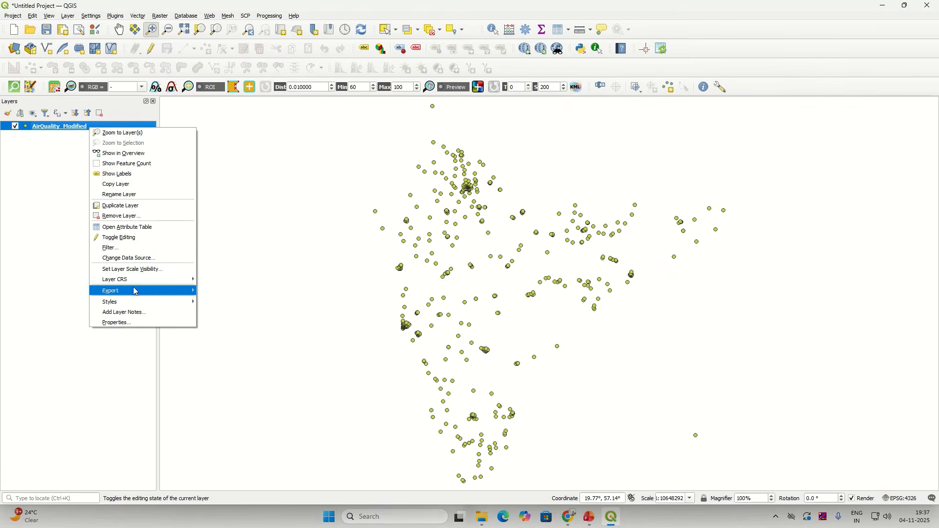
pyautogui.click(131, 324)
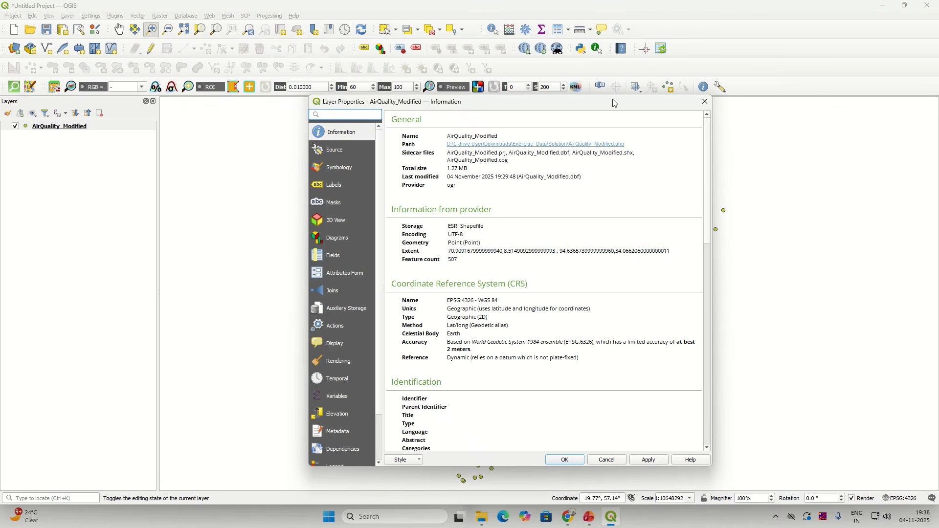
pyautogui.click(704, 101)
pyautogui.rightClick(65, 126)
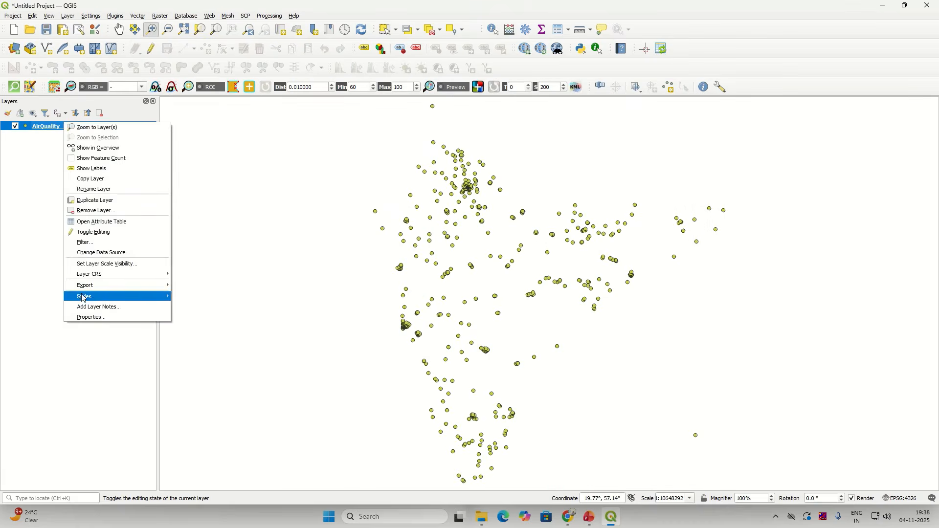
pyautogui.click(87, 318)
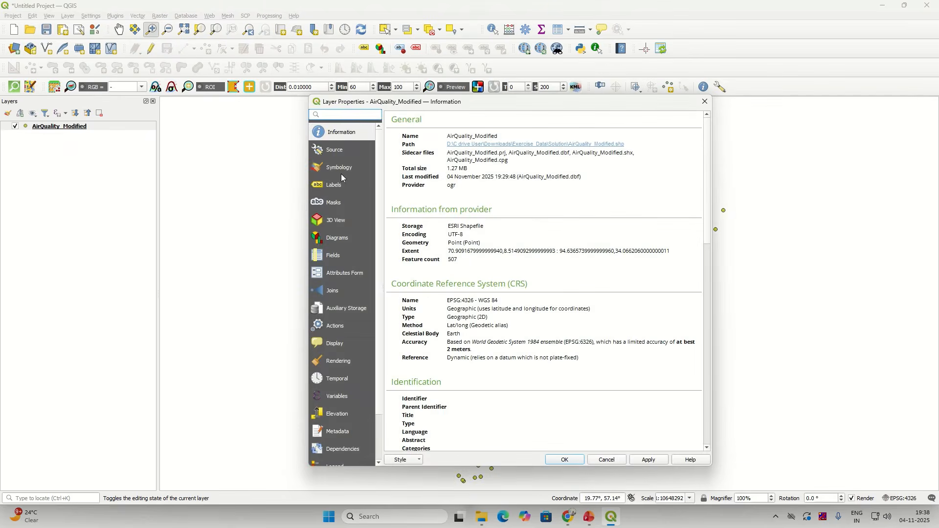
pyautogui.click(336, 255)
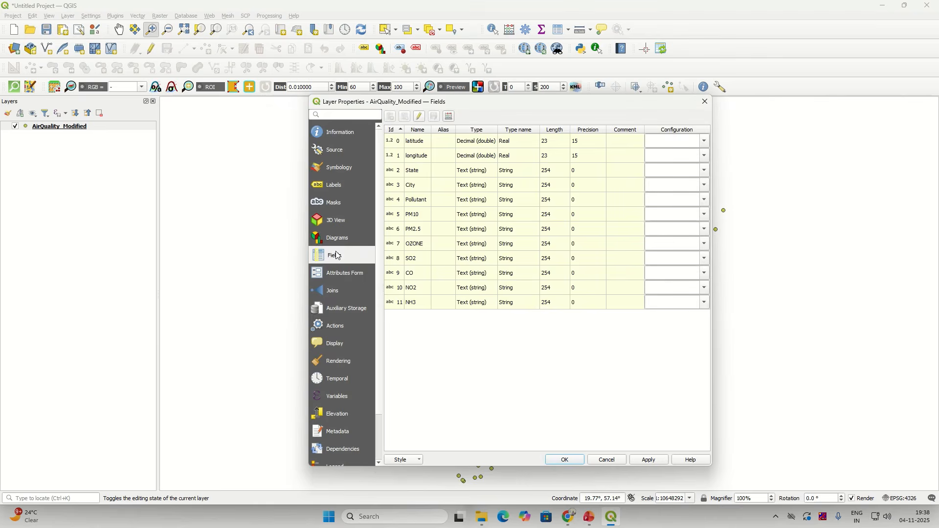
# Step: Rename the Pollutant field of AirQuality_Modified to Station in editing mode and apply
pyautogui.click(420, 116)
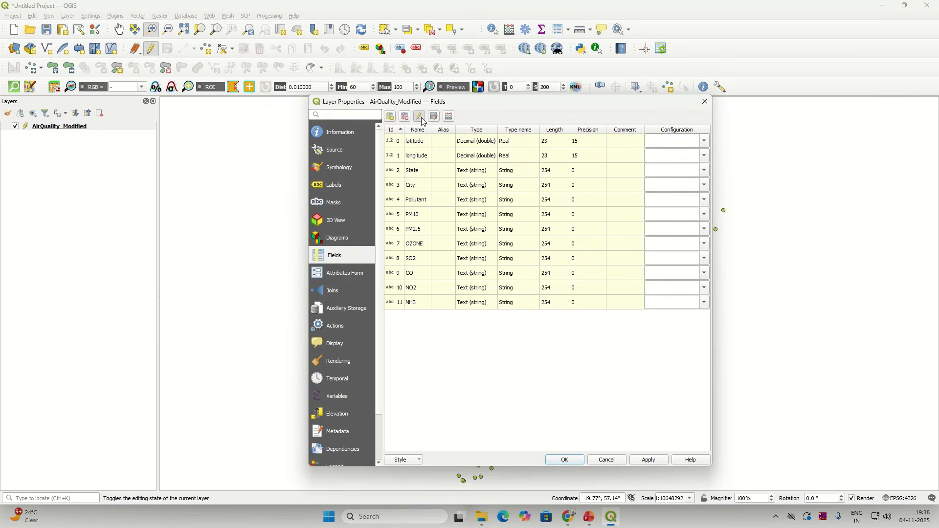
pyautogui.click(418, 203)
pyautogui.doubleClick(418, 201)
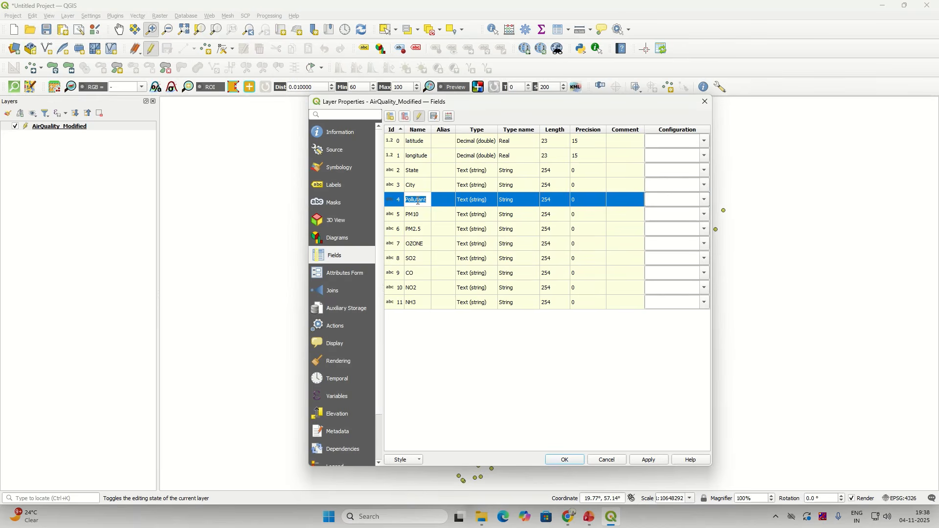
pyautogui.write('Station')
pyautogui.click(421, 121)
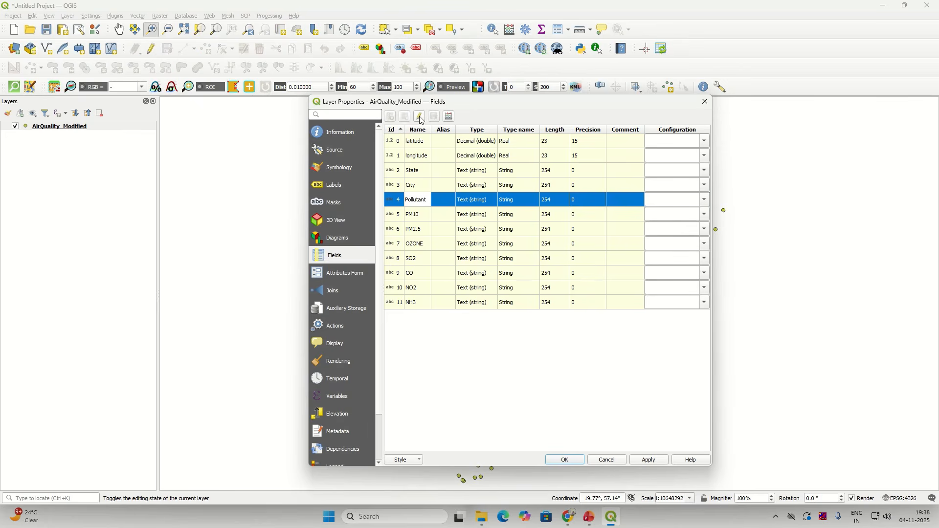
pyautogui.doubleClick(415, 201)
pyautogui.write('Station')
pyautogui.click(420, 118)
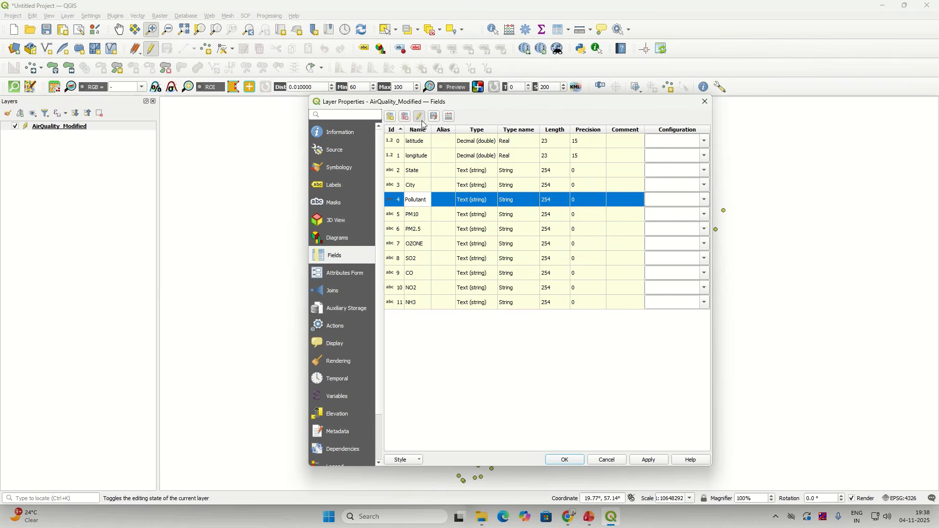
pyautogui.doubleClick(423, 201)
pyautogui.write('Station')
pyautogui.click(646, 463)
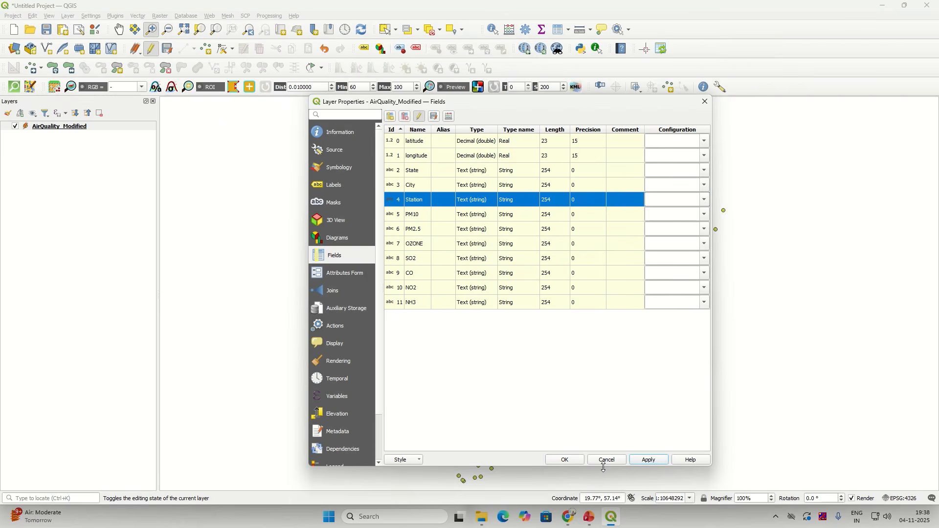
# Step: Stop editing, save the edits to AirQuality_Modified, and close the layer properties
pyautogui.click(420, 116)
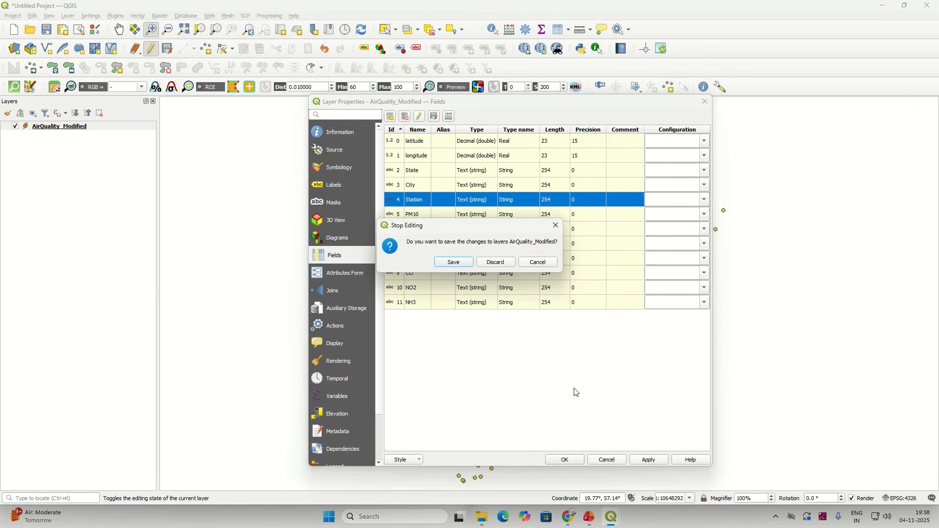
pyautogui.click(460, 264)
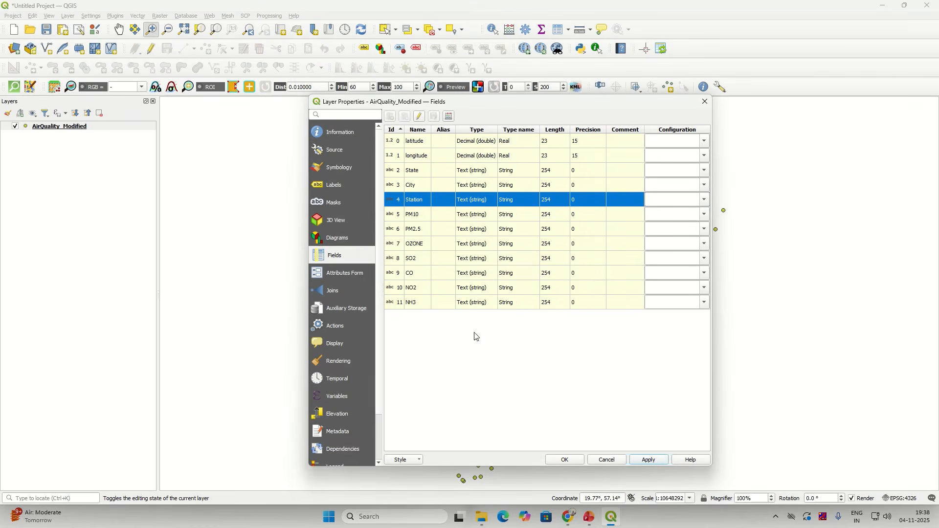
pyautogui.click(566, 460)
pyautogui.rightClick(131, 126)
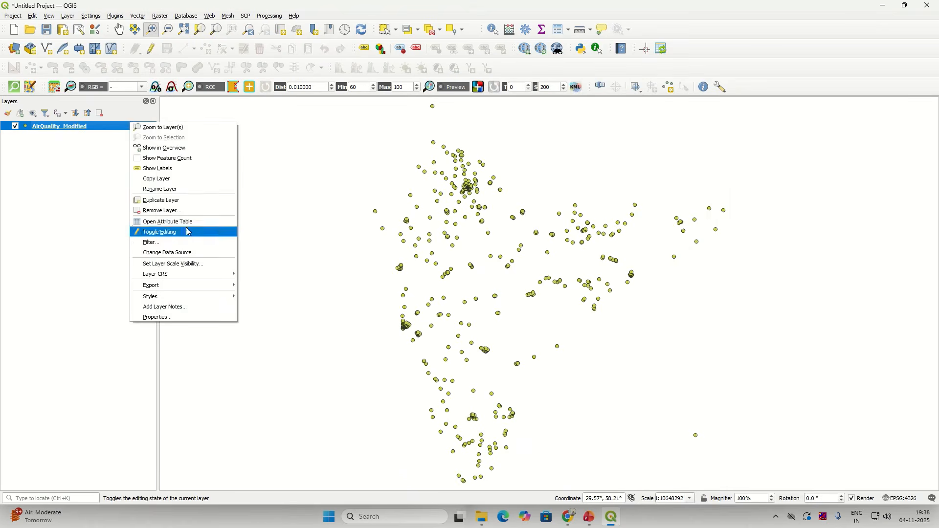
pyautogui.click(167, 219)
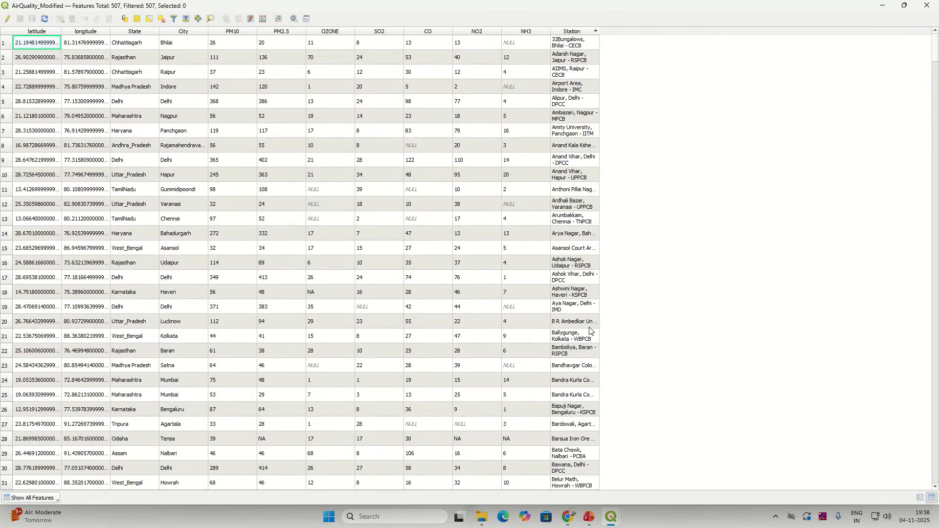
pyautogui.click(926, 7)
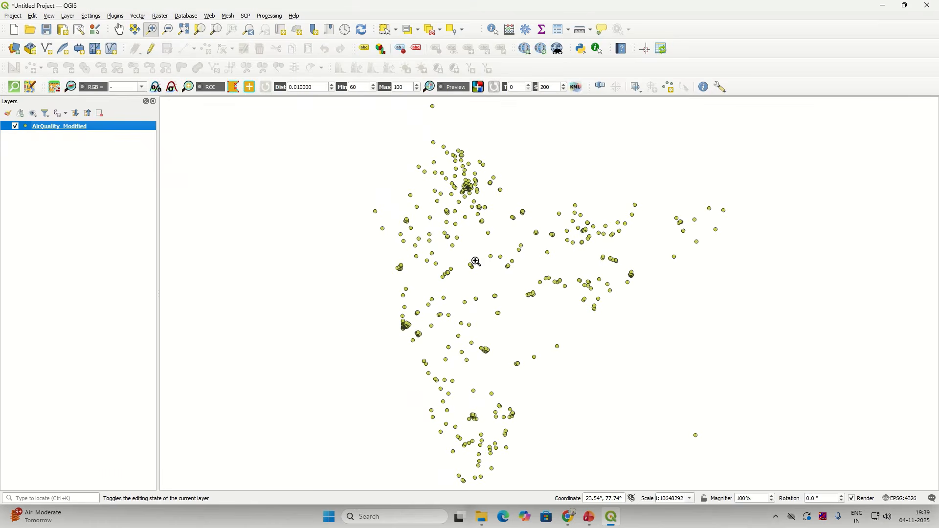
pyautogui.rightClick(107, 127)
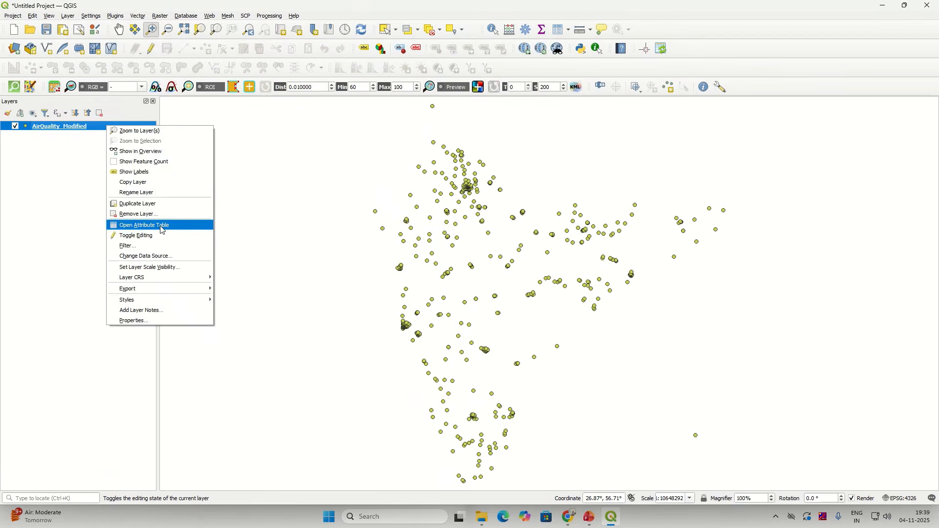
pyautogui.click(161, 226)
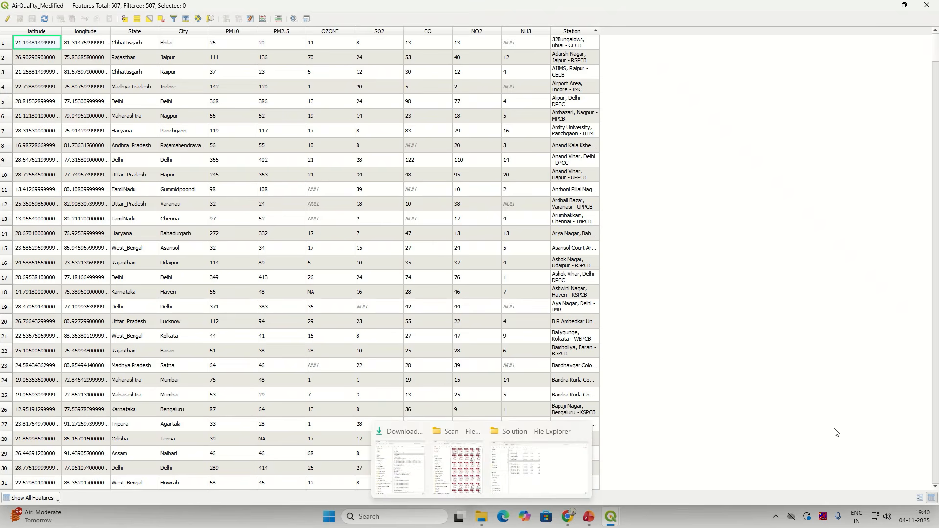
pyautogui.click(926, 7)
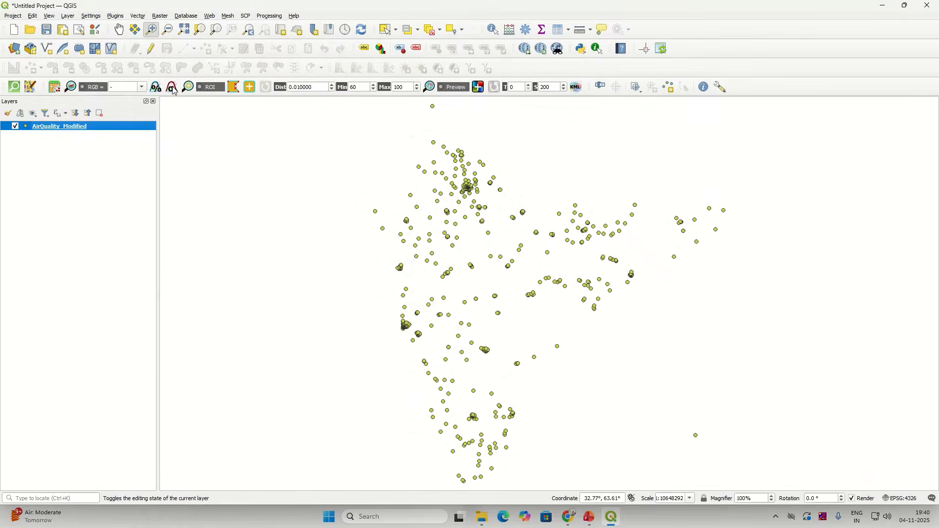
# Step: Search Google for 'india wris' in Chrome and open the India-WRIS portal result
pyautogui.click(570, 517)
pyautogui.click(174, 11)
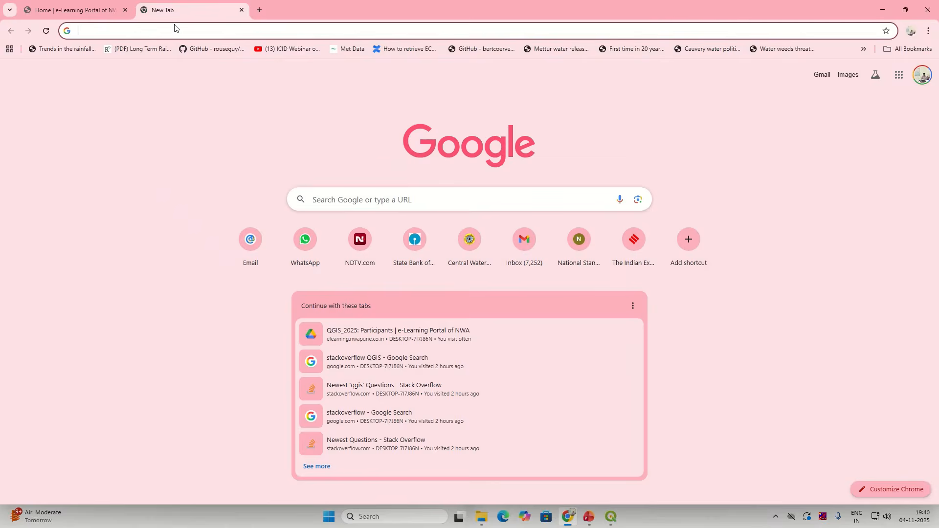
pyautogui.write('india')
pyautogui.write('wris')
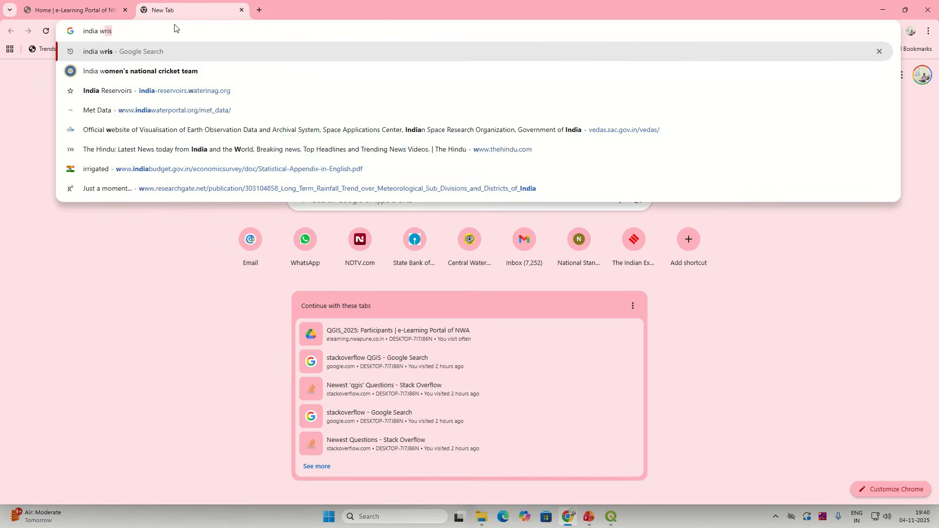
pyautogui.press('Return')
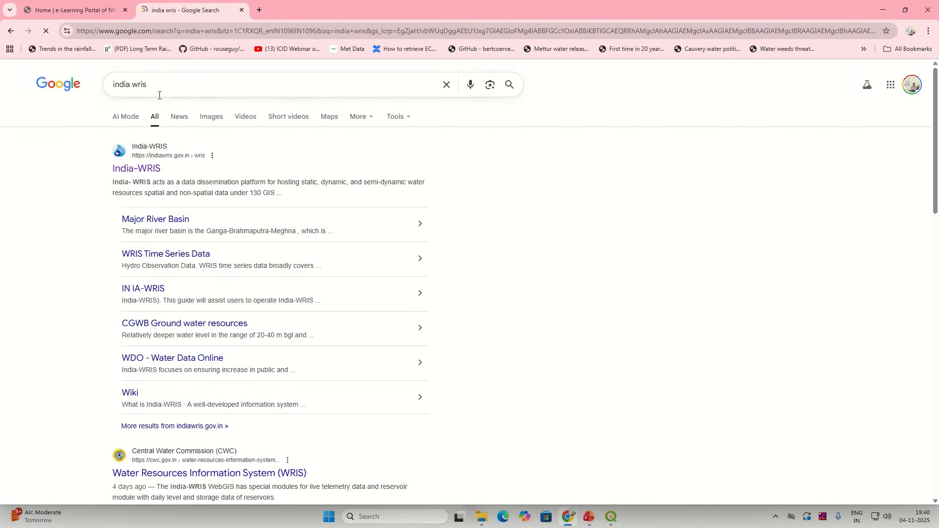
pyautogui.click(137, 168)
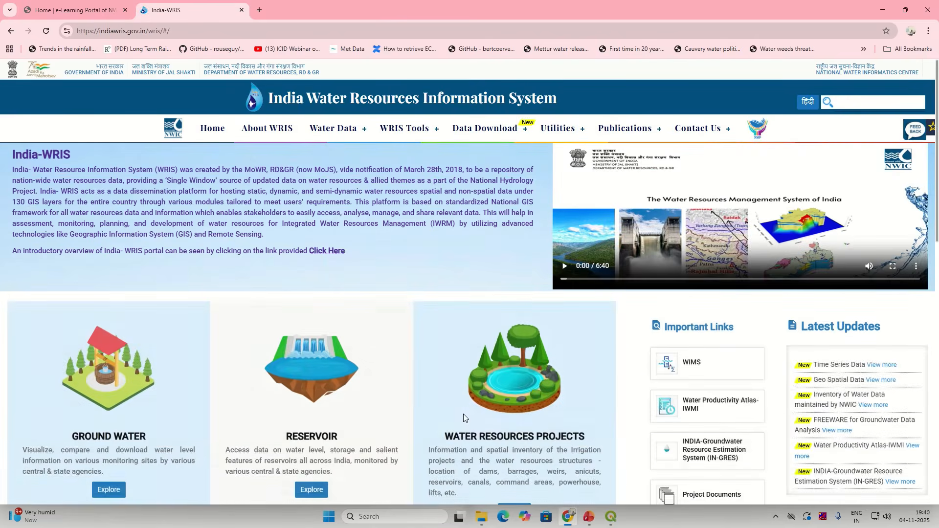
# Step: Open Geo Spatial Data's Administrative Boundary datasets and scroll down to the District Boundary entry
pyautogui.moveTo(484, 128)
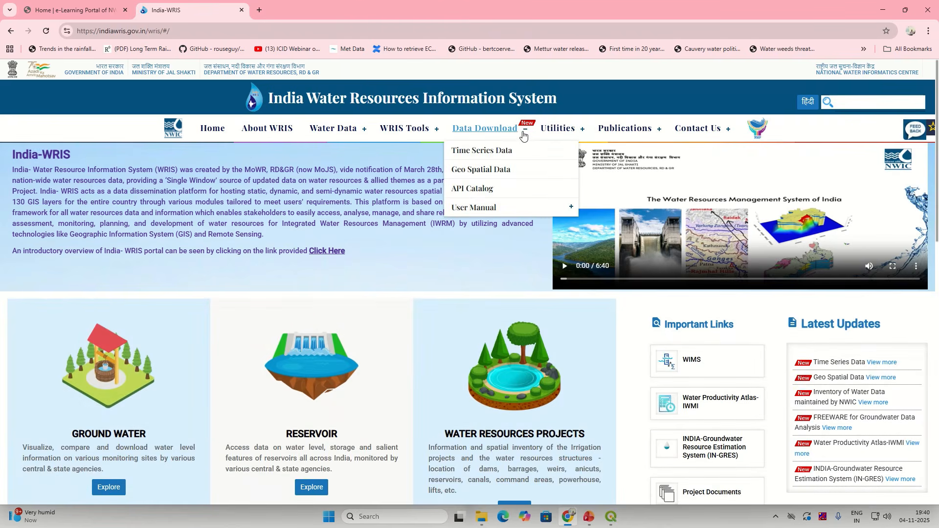
pyautogui.click(502, 170)
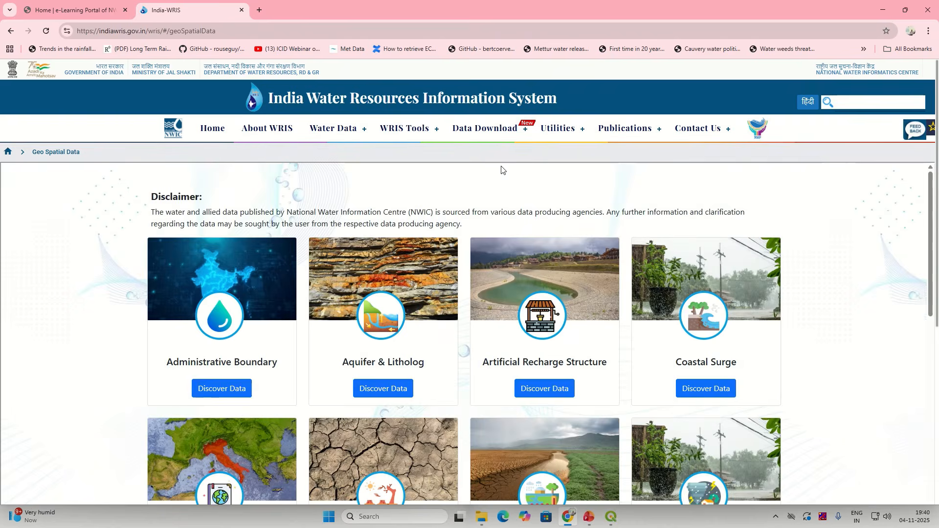
pyautogui.click(236, 391)
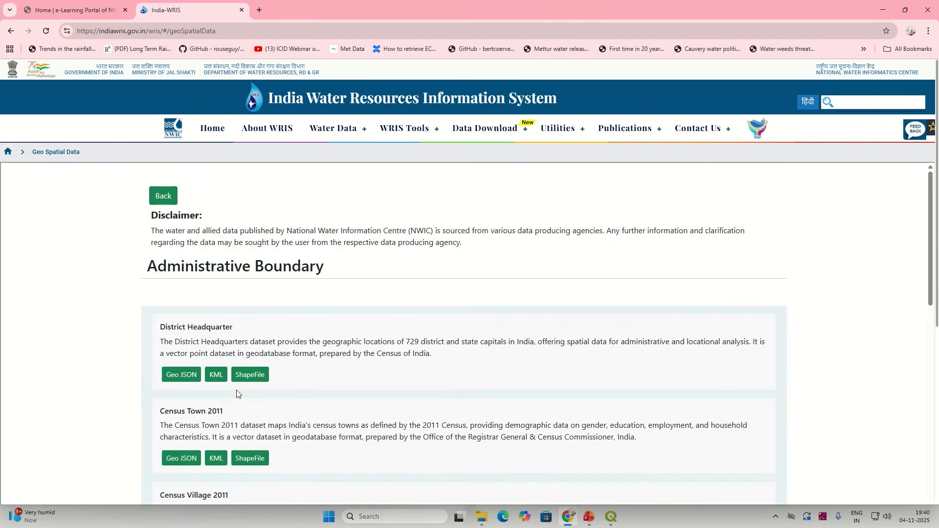
pyautogui.scroll(-2, 265, 384)
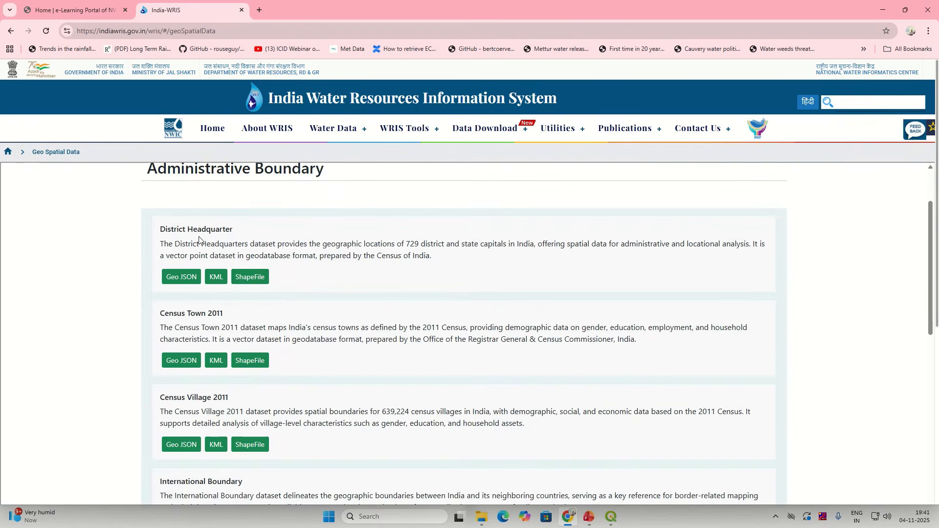
pyautogui.scroll(-2, 212, 395)
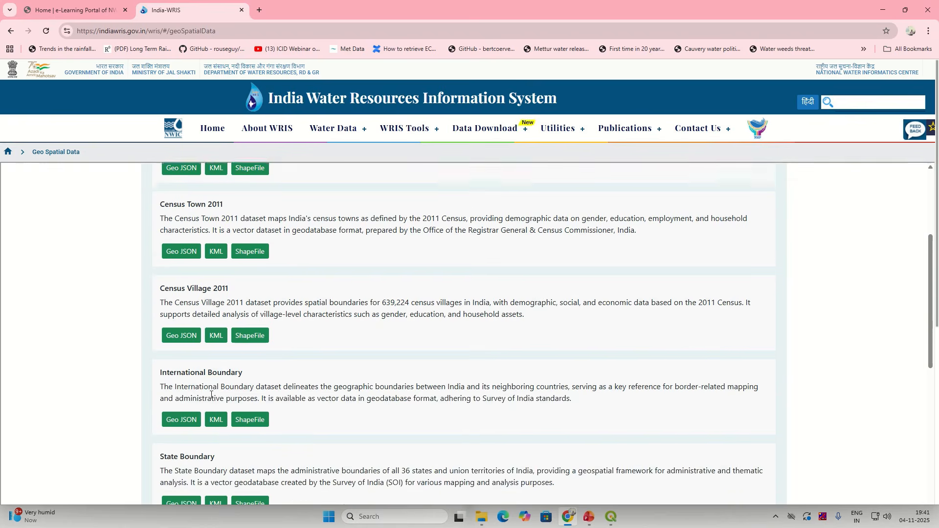
pyautogui.scroll(-3, 212, 394)
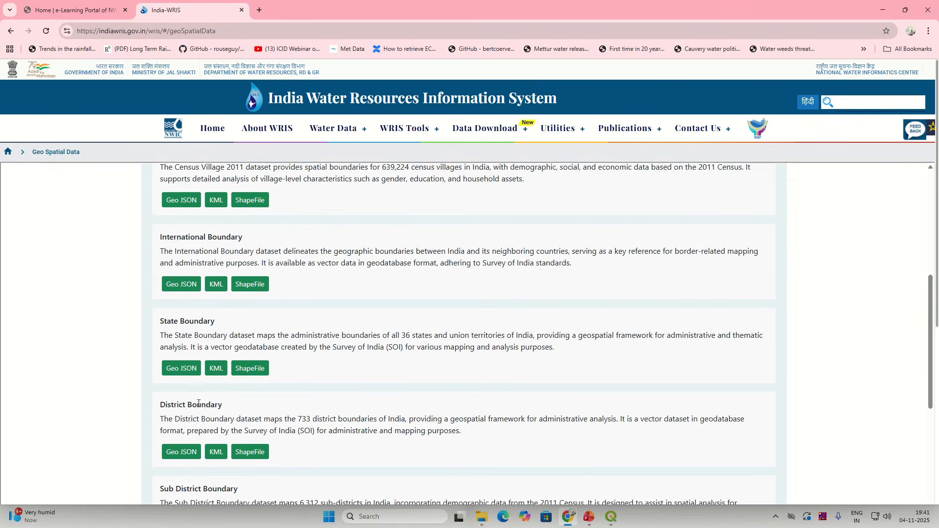
pyautogui.tripleClick(198, 404)
pyautogui.scroll(-1, 180, 375)
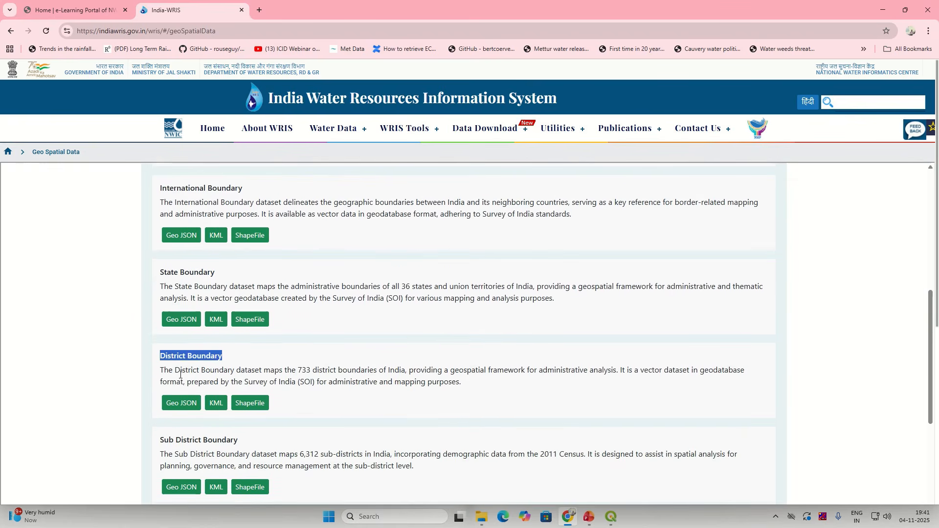
pyautogui.moveTo(180, 374); pyautogui.dragTo(402, 370)
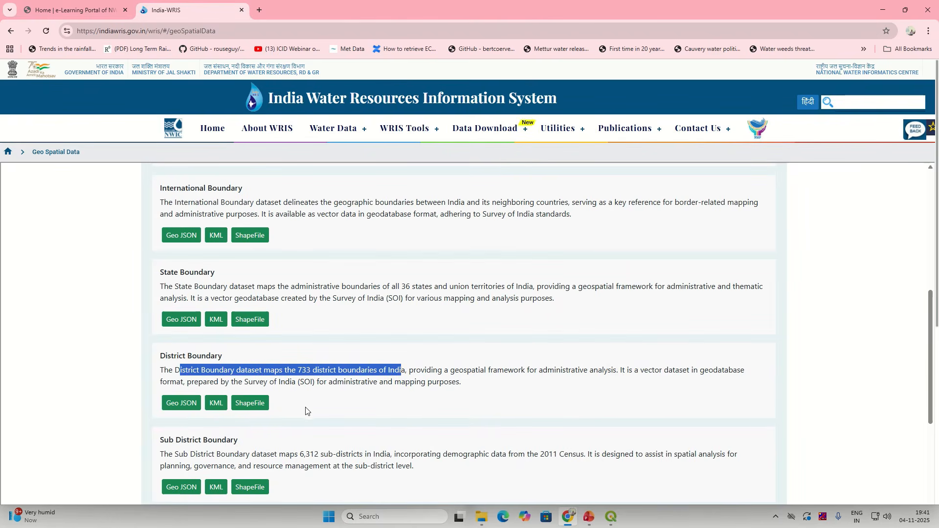
# Step: Request the District Boundary ShapeFile with purpose Academician, autofilled name and e-mail, and submit
pyautogui.click(243, 408)
pyautogui.scroll(-1, 446, 338)
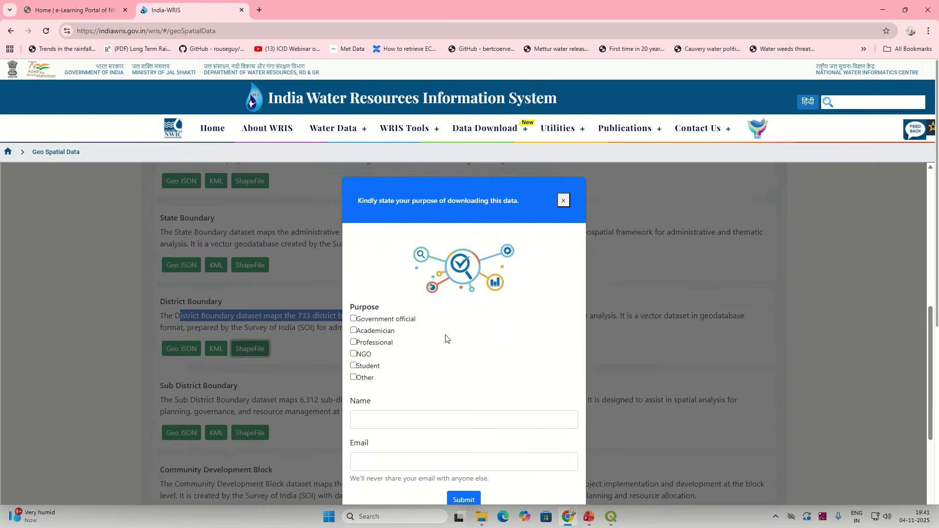
pyautogui.scroll(-1, 445, 337)
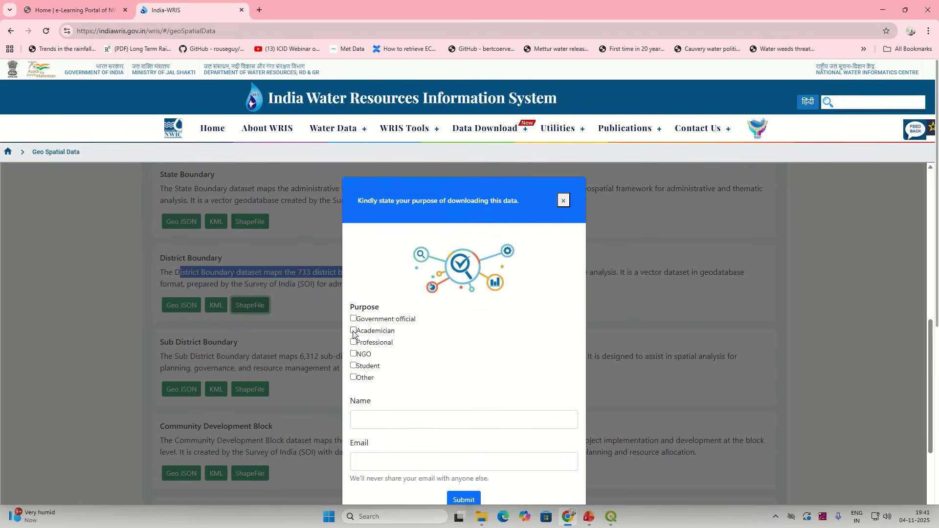
pyautogui.click(354, 332)
pyautogui.click(405, 420)
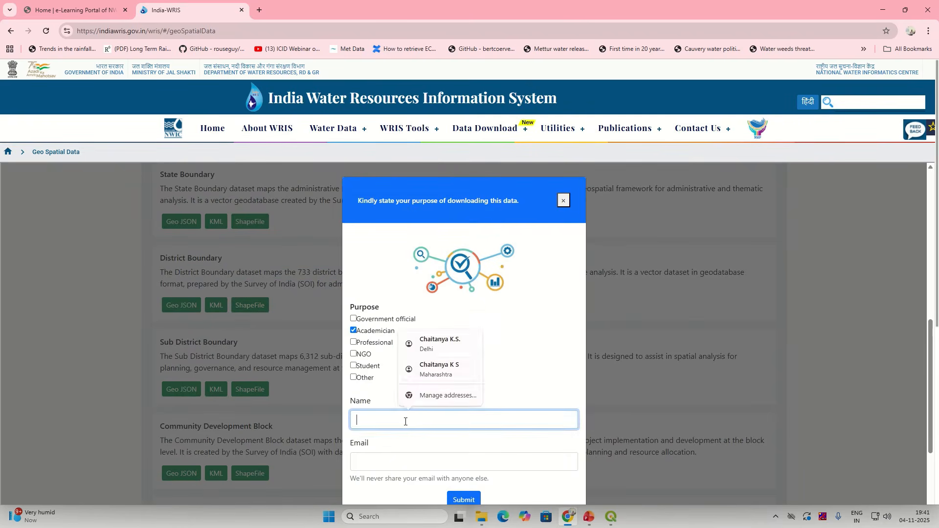
pyautogui.click(425, 344)
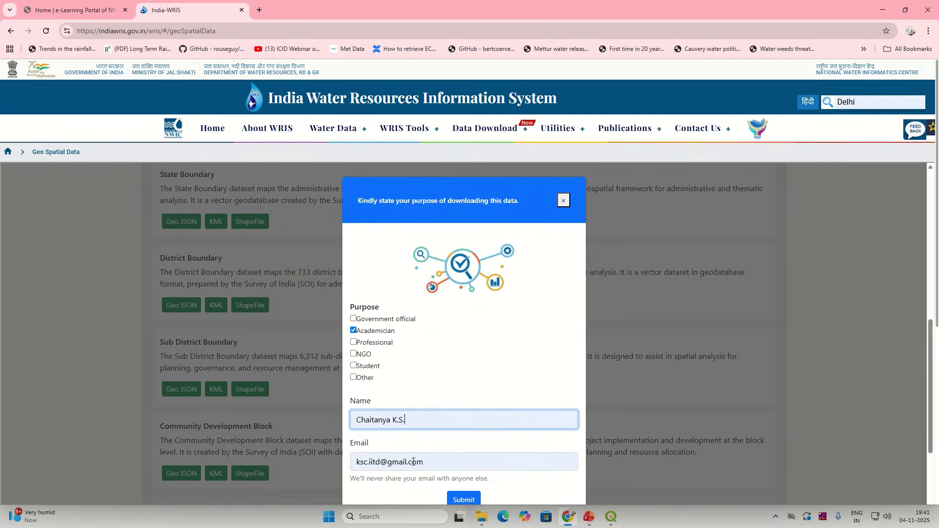
pyautogui.click(477, 501)
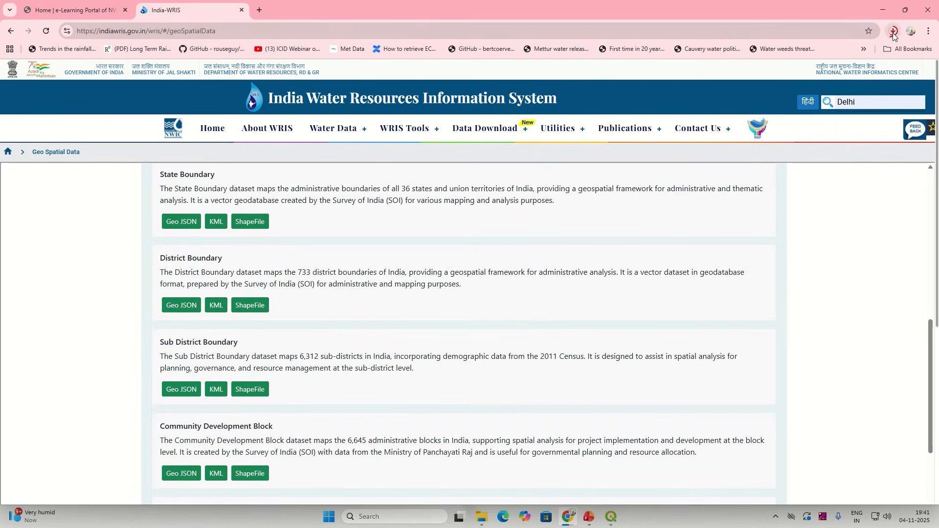
# Step: Search 'WFS serivce GIS' to read the WFS definition, and confirm WFSServer.zip (34.8 MB) downloaded
pyautogui.click(256, 6)
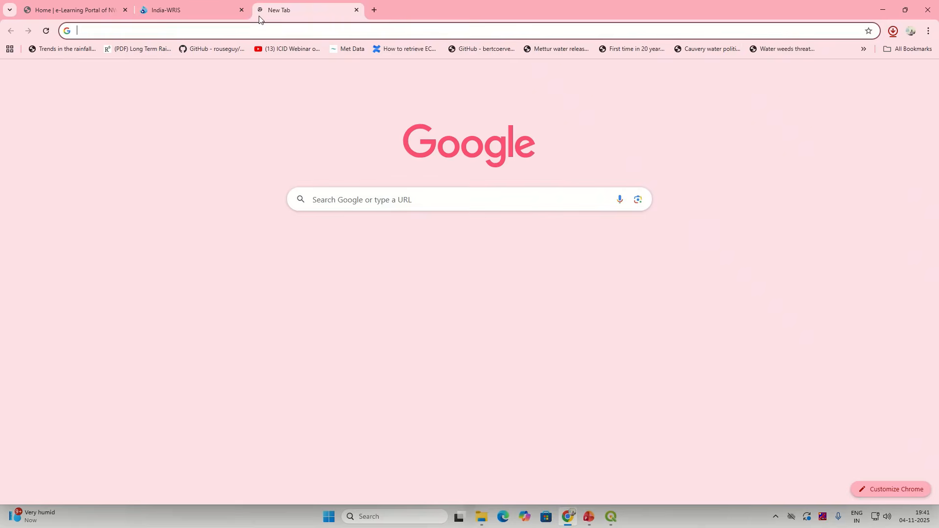
pyautogui.write('WFS')
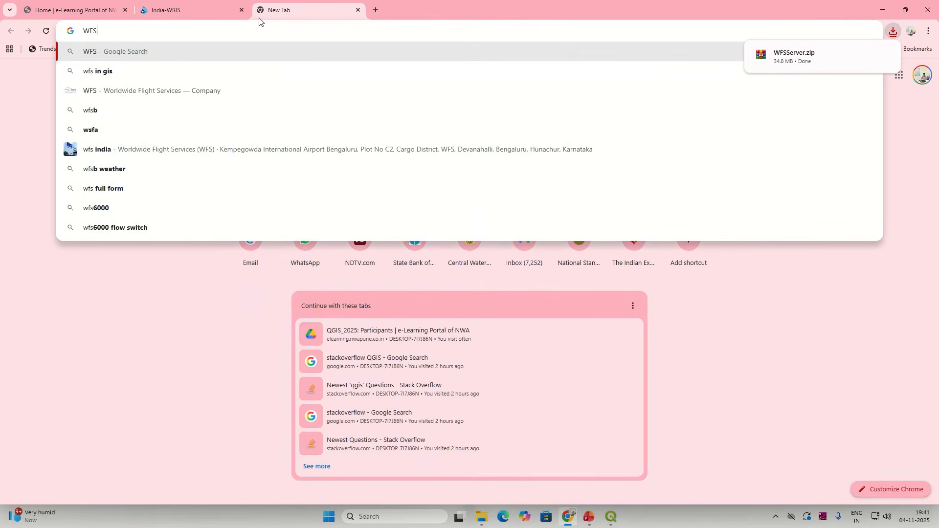
pyautogui.write(' serivc')
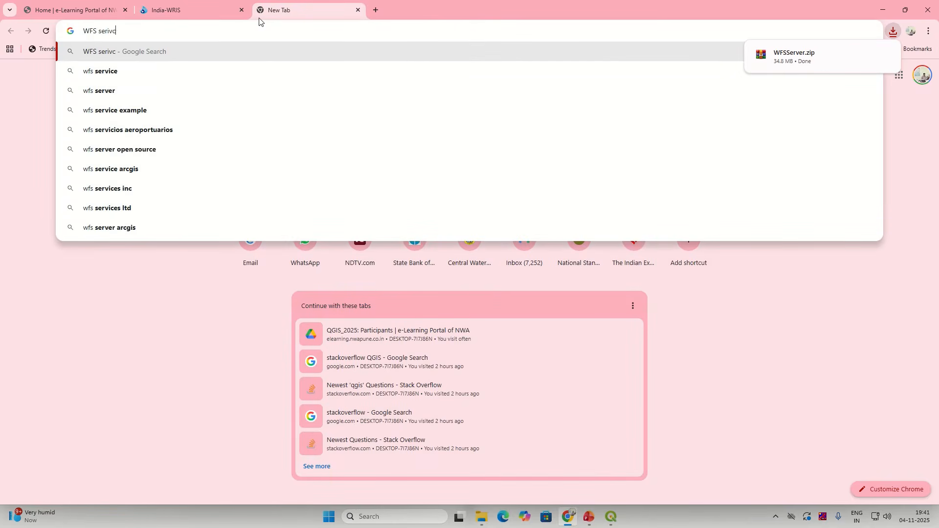
pyautogui.write('e GIS')
pyautogui.press('Return')
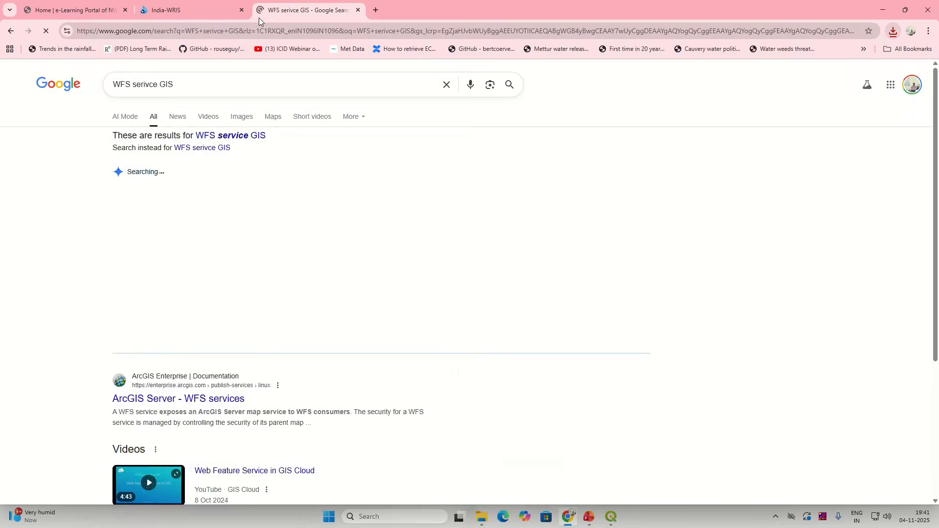
pyautogui.scroll(-2, 245, 388)
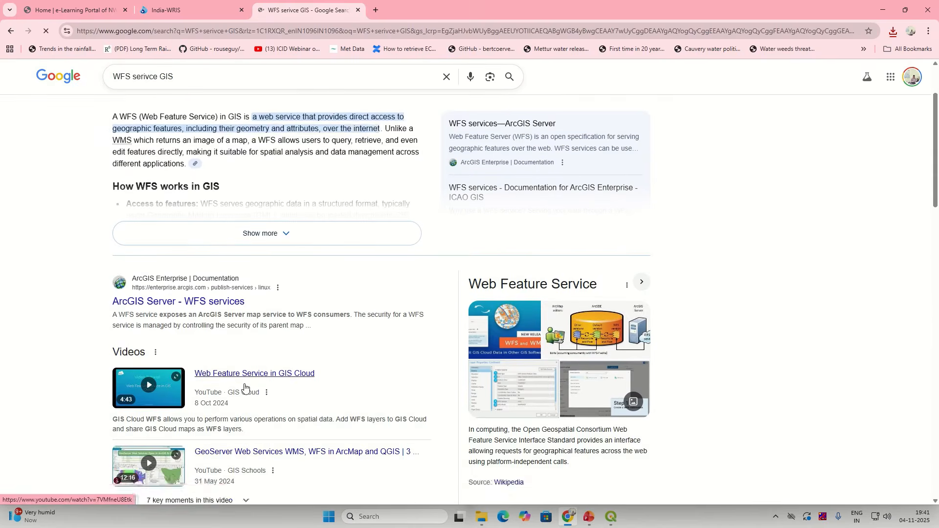
pyautogui.scroll(2, 245, 390)
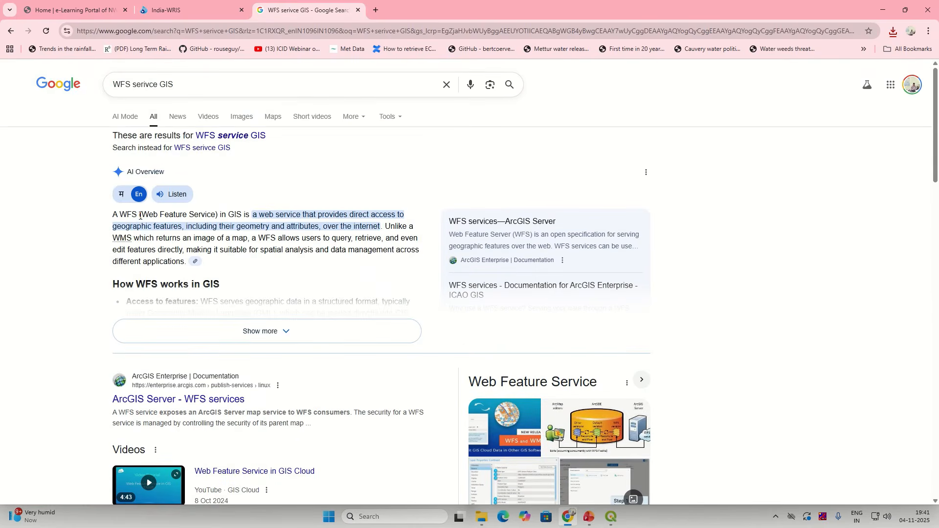
pyautogui.moveTo(140, 215); pyautogui.dragTo(315, 228)
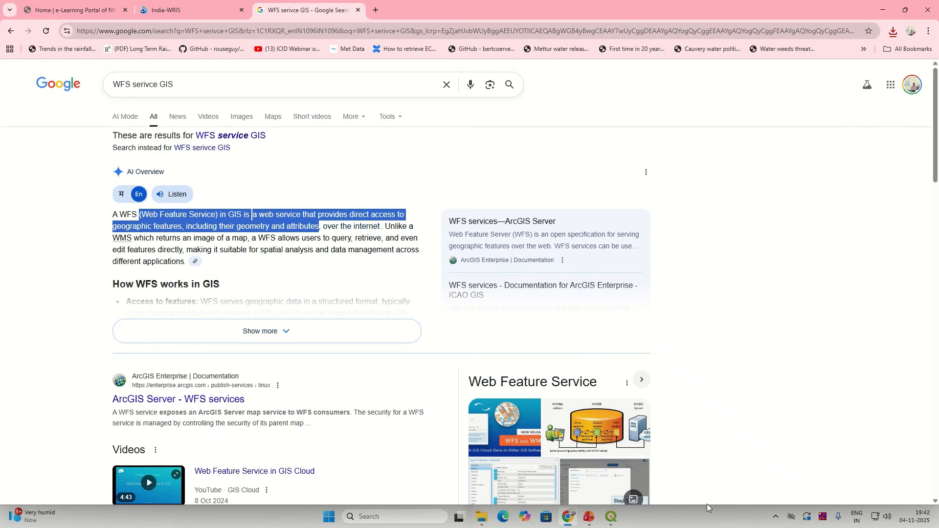
pyautogui.click(893, 36)
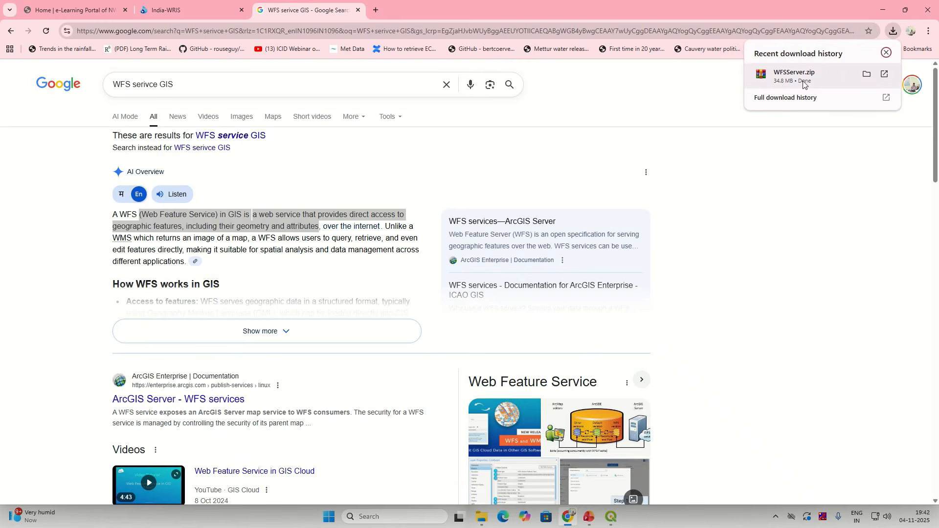
pyautogui.click(482, 518)
# Step: Extract the WFSServer archive from Downloads into a WFSServer folder
pyautogui.click(398, 469)
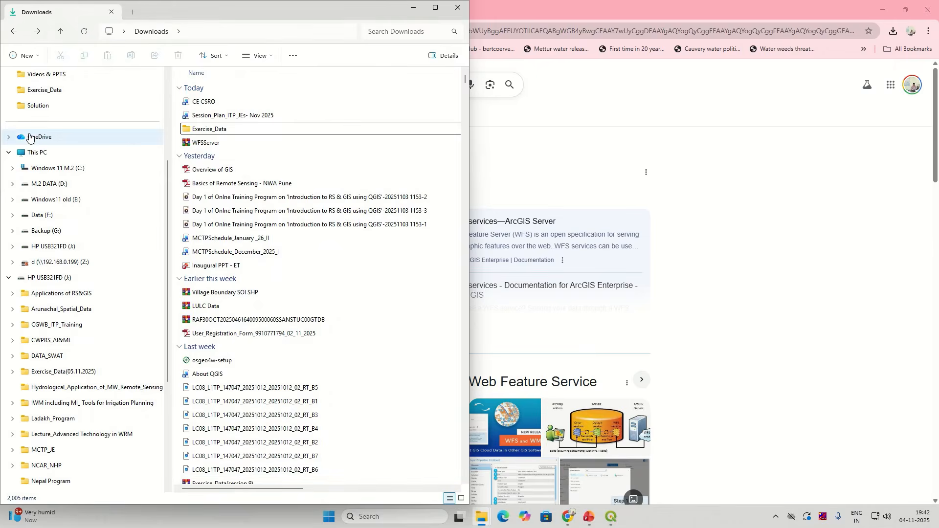
pyautogui.click(39, 137)
pyautogui.click(48, 168)
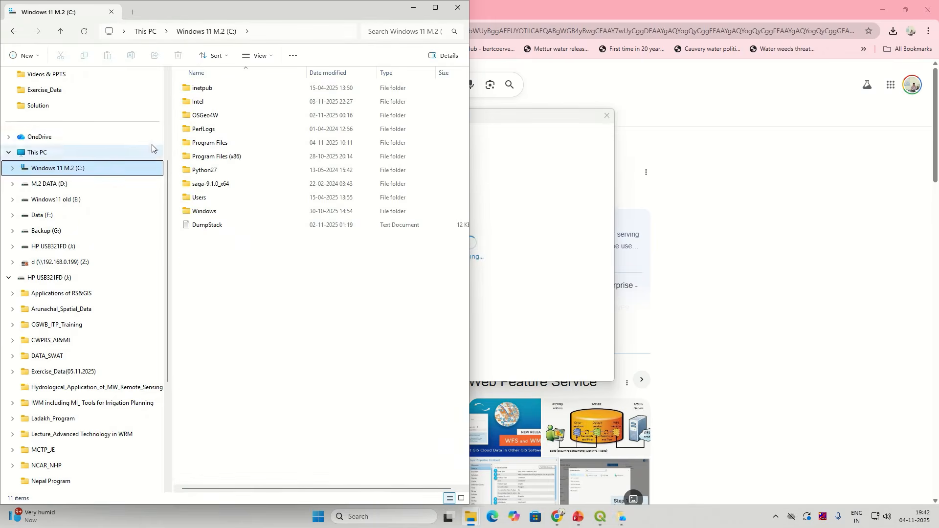
pyautogui.click(607, 116)
pyautogui.scroll(3, 59, 117)
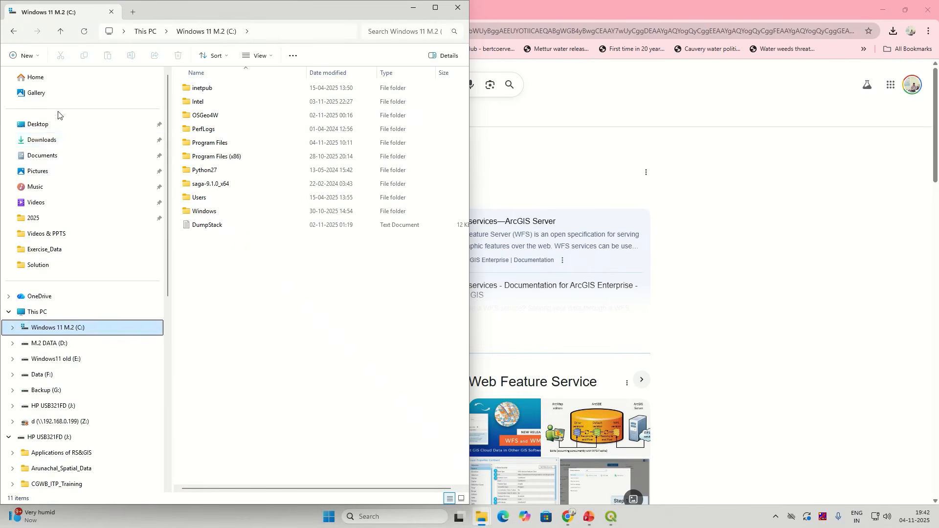
pyautogui.click(48, 141)
pyautogui.click(213, 102)
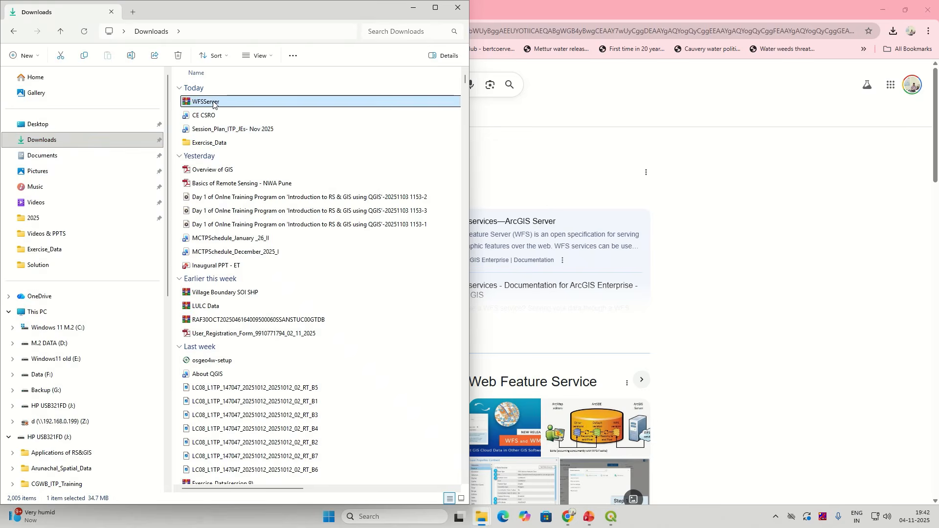
pyautogui.rightClick(213, 103)
pyautogui.click(256, 204)
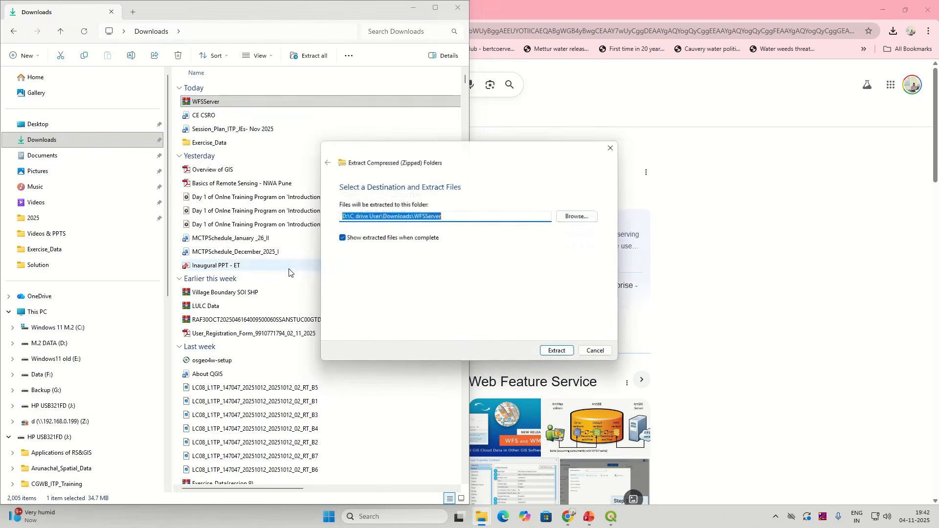
pyautogui.click(551, 352)
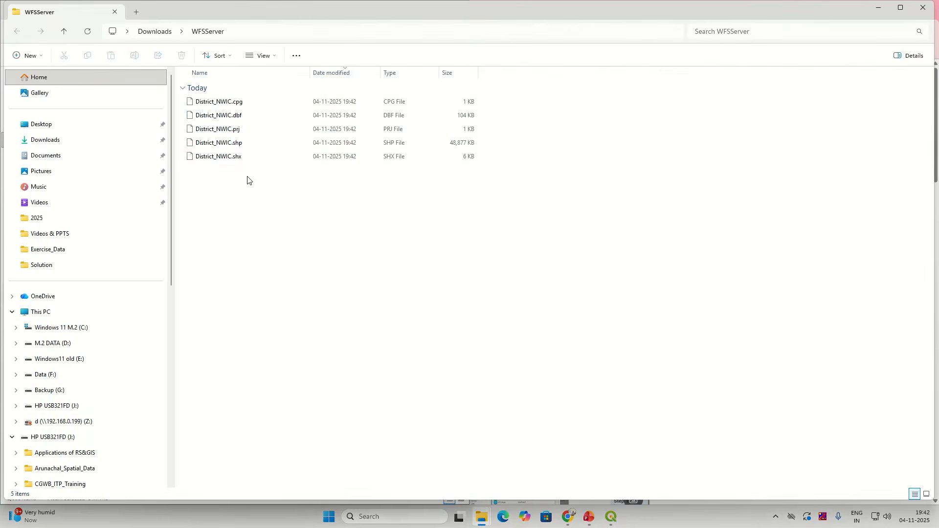
# Step: Cut the five District_NWIC shapefile files, paste them into Exercise_Data, and return to QGIS
pyautogui.moveTo(249, 177); pyautogui.dragTo(213, 94)
pyautogui.rightClick(259, 126)
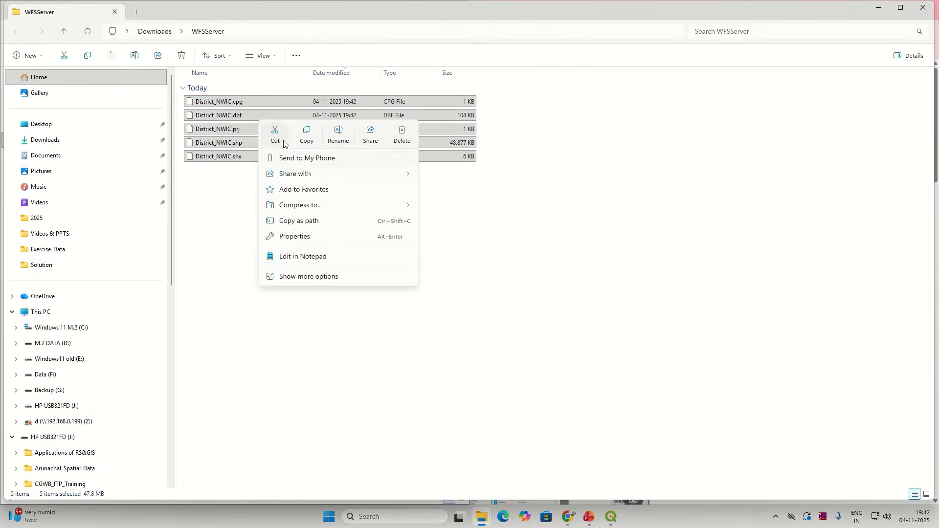
pyautogui.click(276, 139)
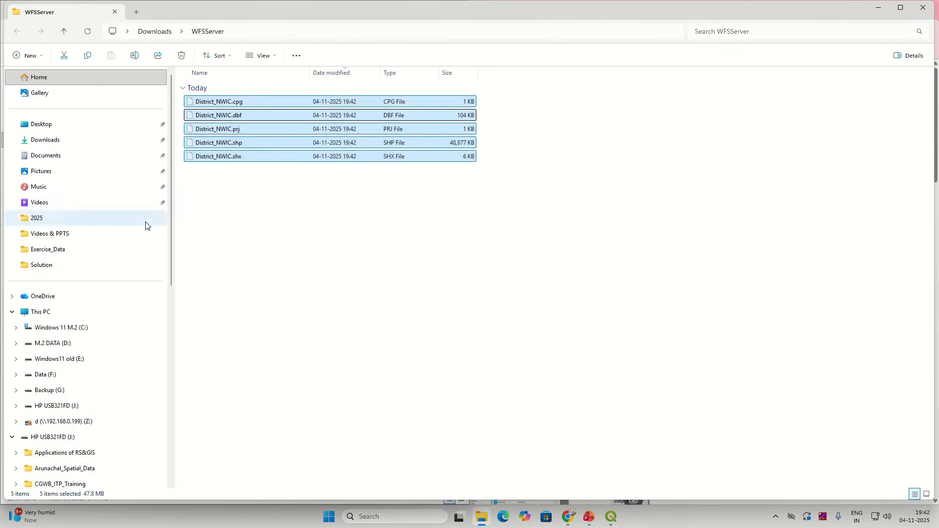
pyautogui.click(45, 252)
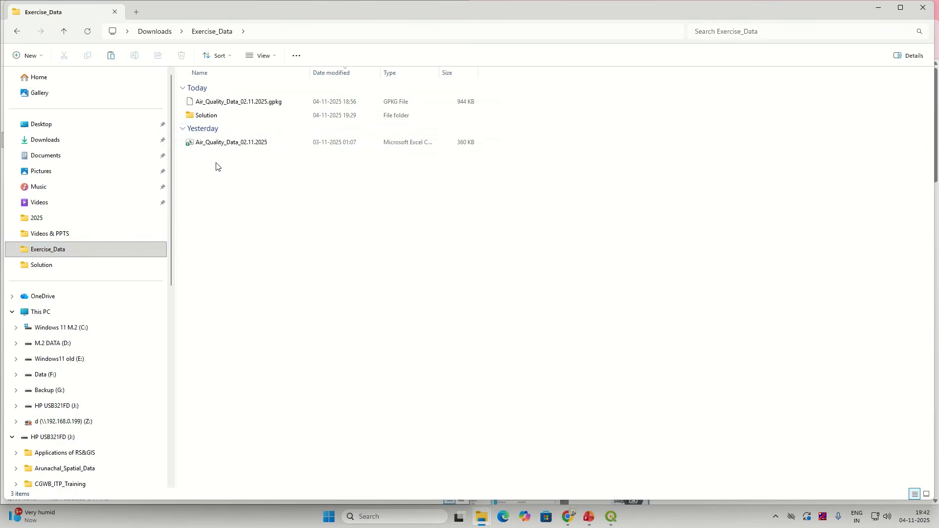
pyautogui.rightClick(220, 211)
pyautogui.click(224, 196)
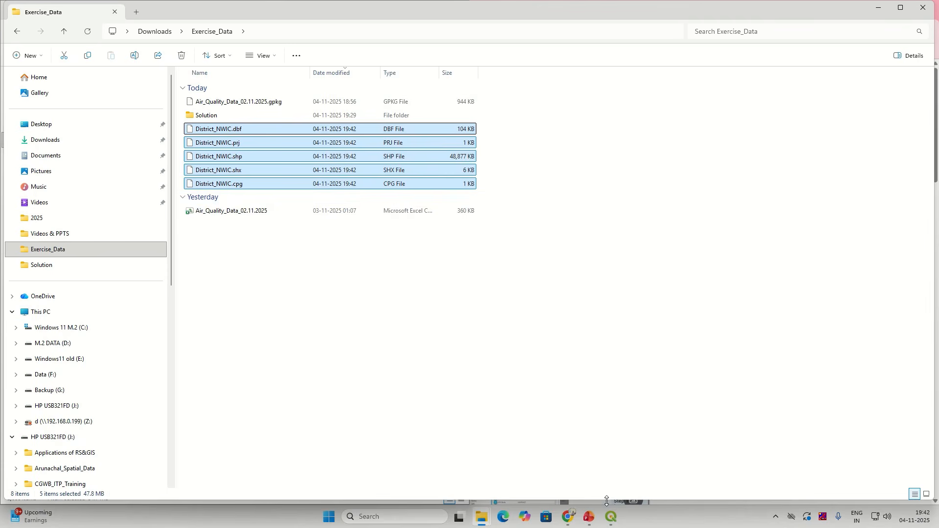
pyautogui.click(571, 525)
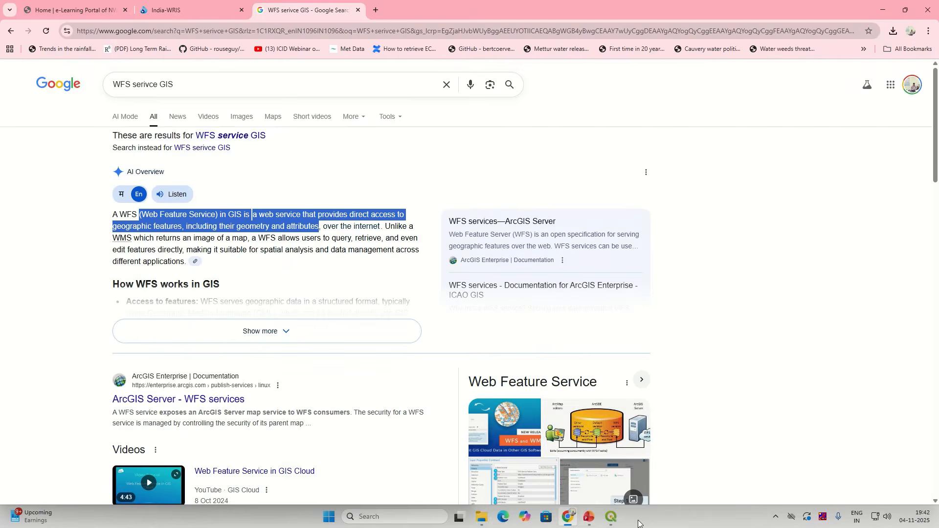
pyautogui.click(612, 517)
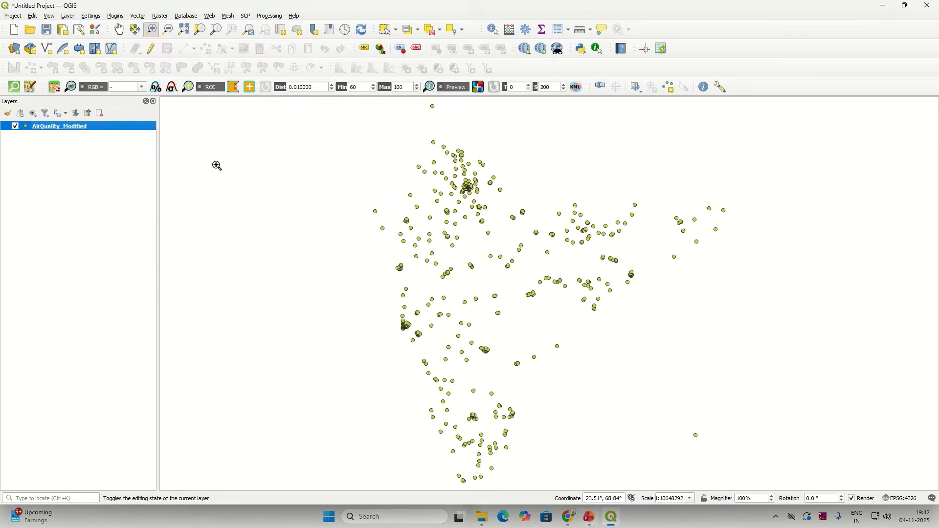
pyautogui.click(15, 49)
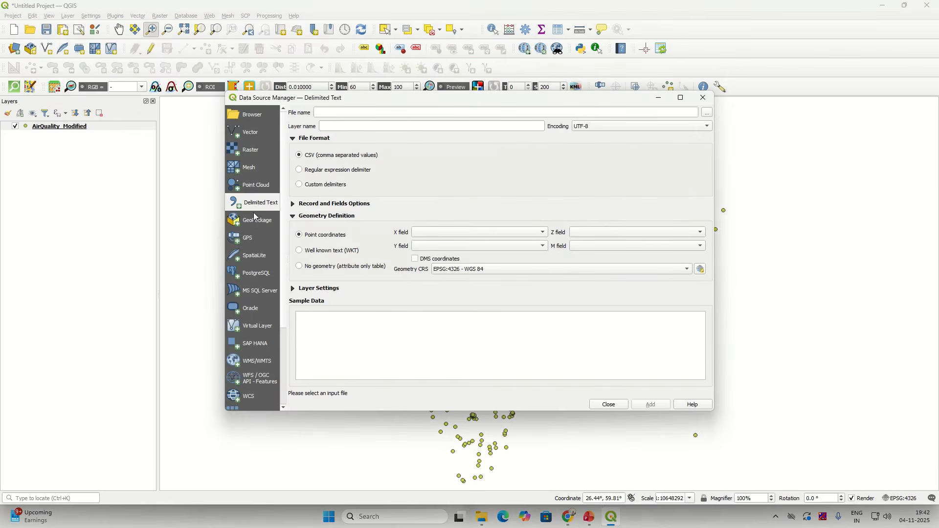
pyautogui.click(252, 133)
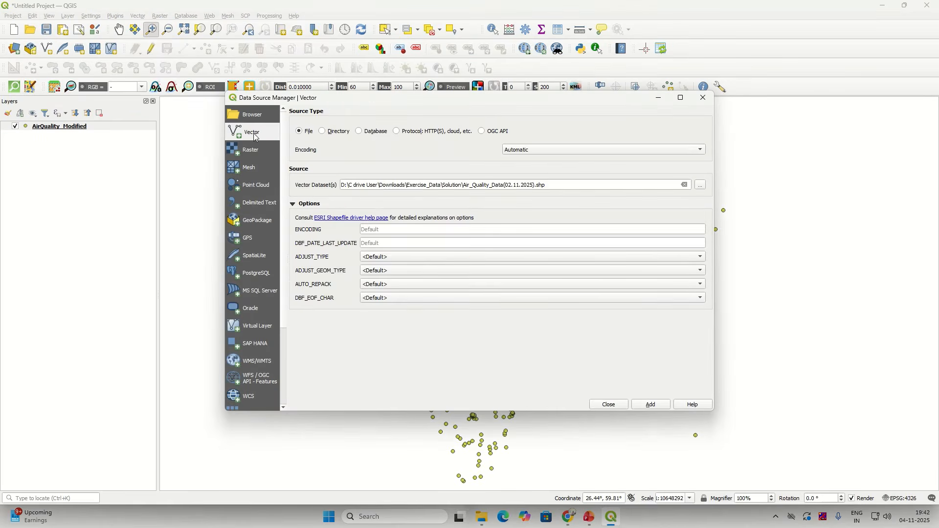
pyautogui.click(686, 186)
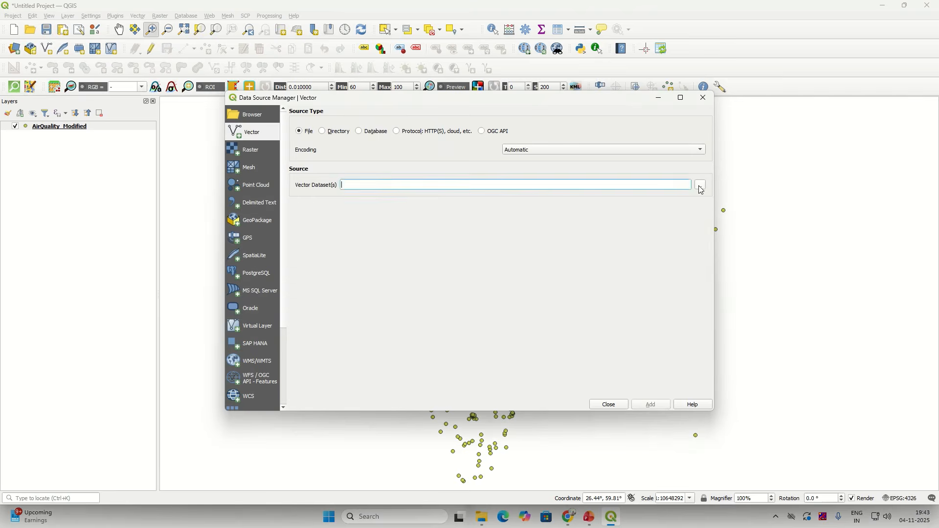
pyautogui.click(700, 186)
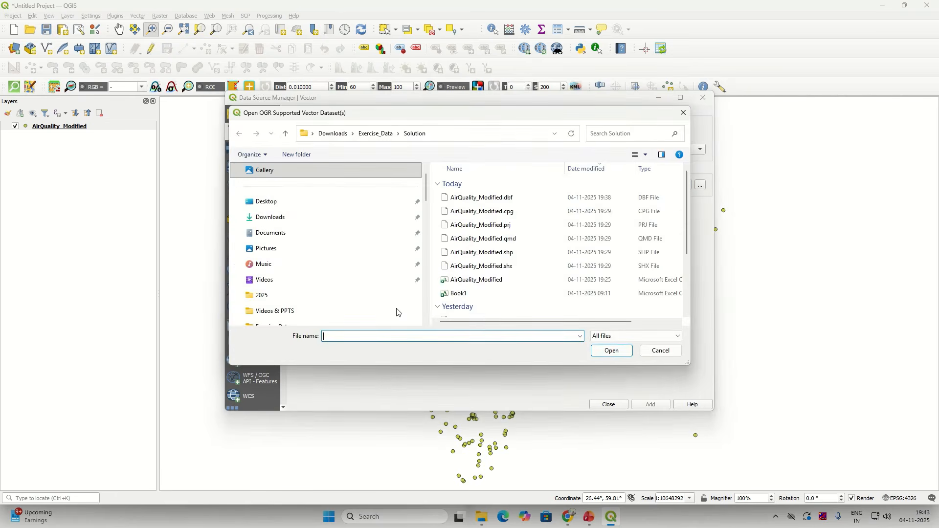
pyautogui.scroll(-2, 397, 312)
pyautogui.scroll(-2, 465, 281)
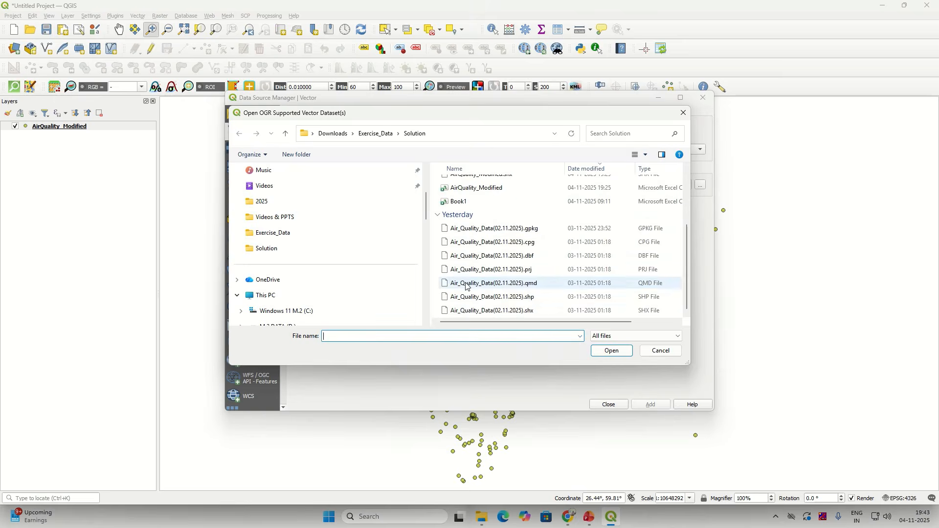
pyautogui.click(662, 351)
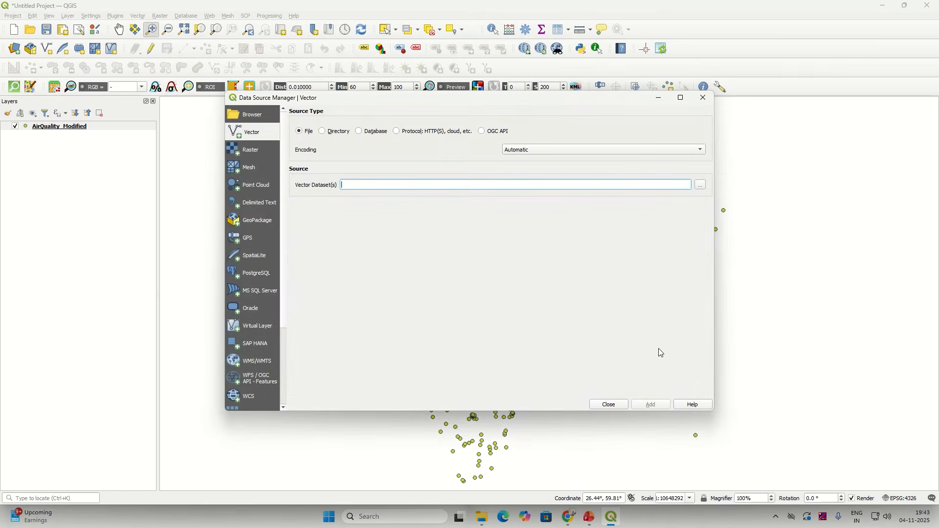
pyautogui.click(610, 405)
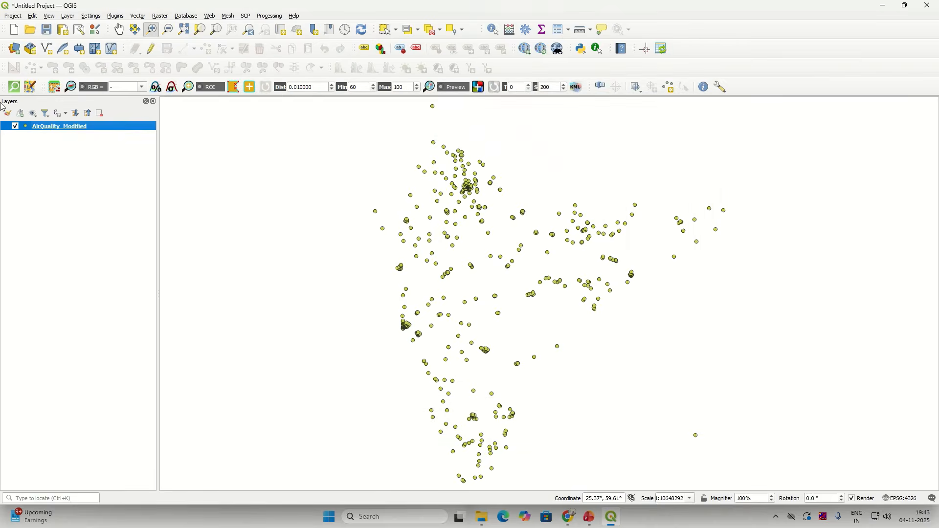
pyautogui.click(69, 18)
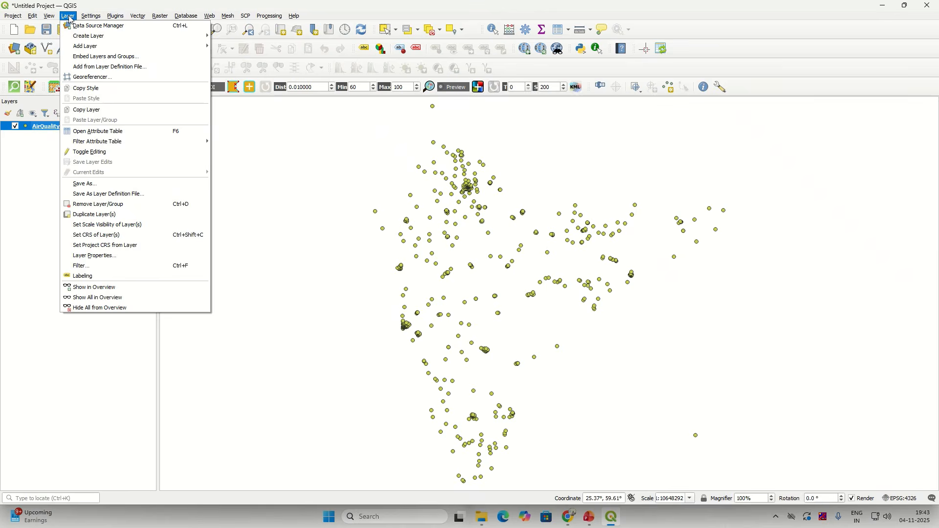
pyautogui.moveTo(48, 15)
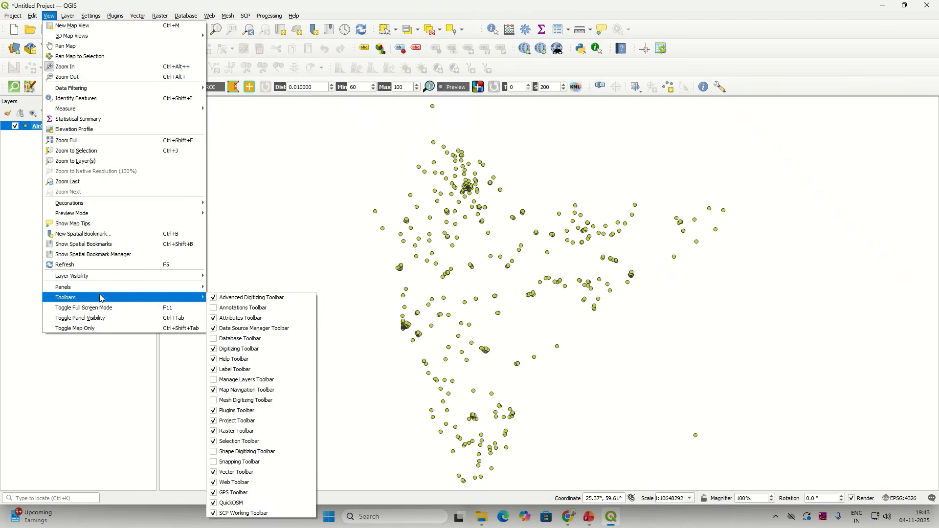
# Step: Show the Browser panel and inspect the context menus of the Home and Day4 entries
pyautogui.moveTo(123, 291)
pyautogui.click(242, 298)
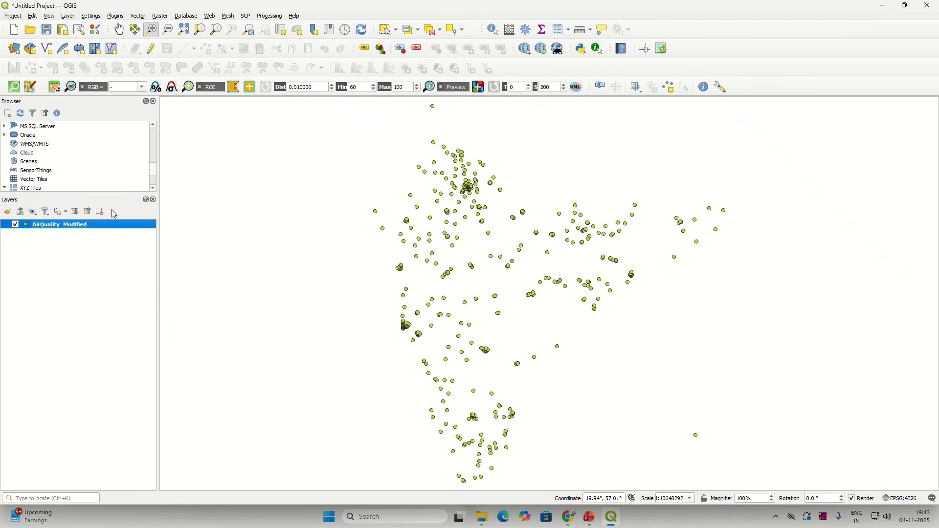
pyautogui.scroll(5, 154, 171)
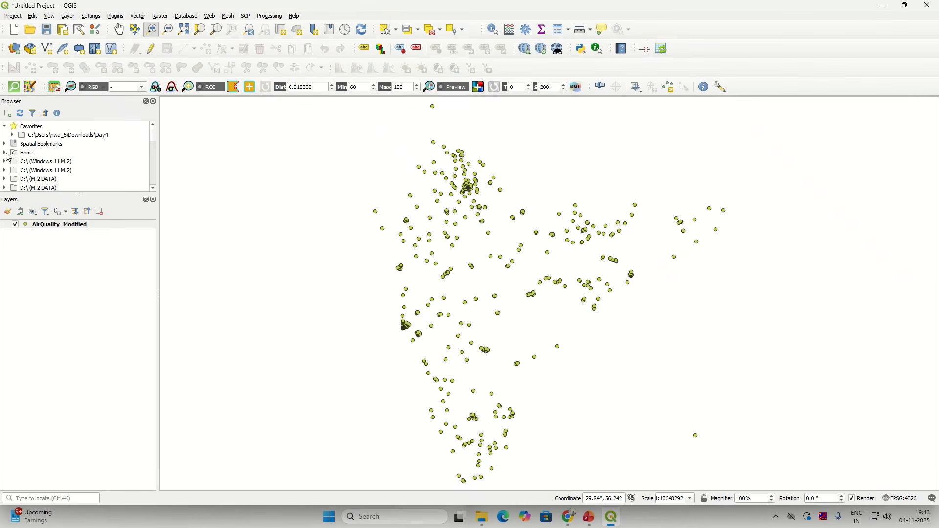
pyautogui.scroll(-2, 153, 143)
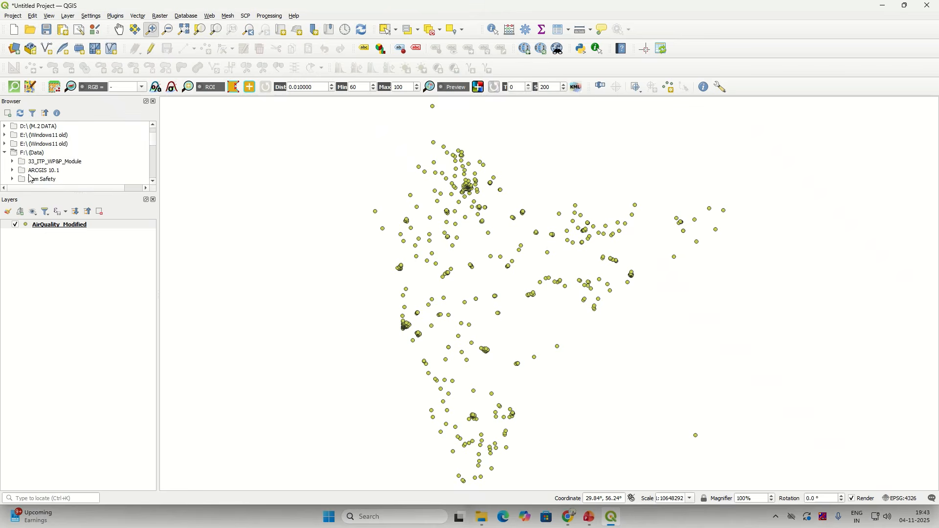
pyautogui.scroll(2, 153, 148)
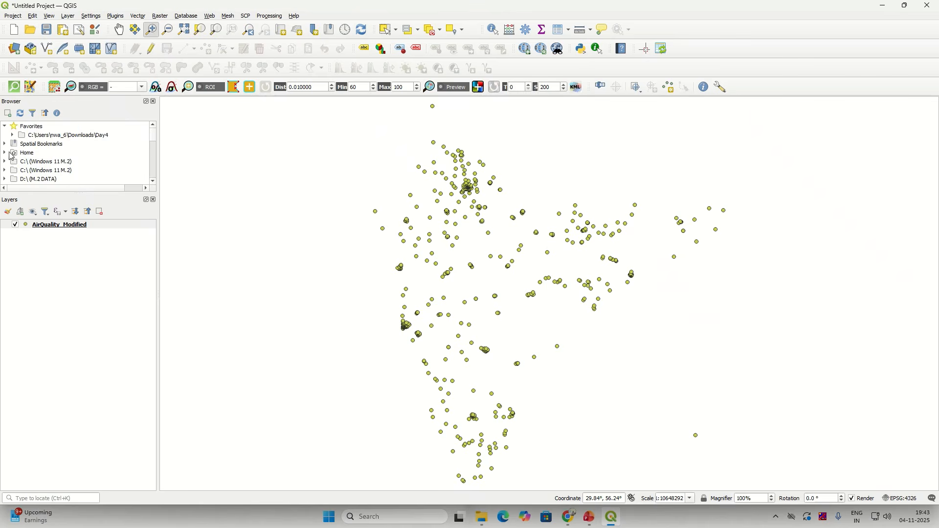
pyautogui.rightClick(28, 156)
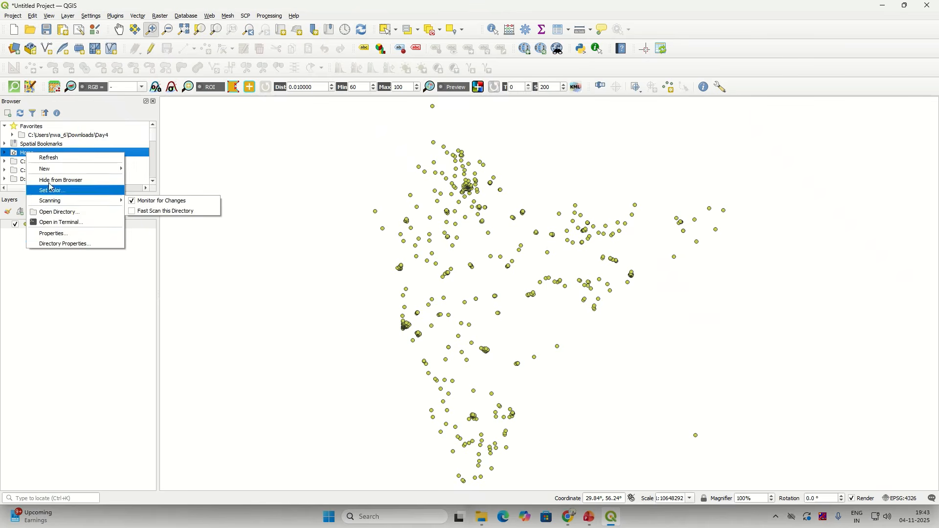
pyautogui.click(60, 144)
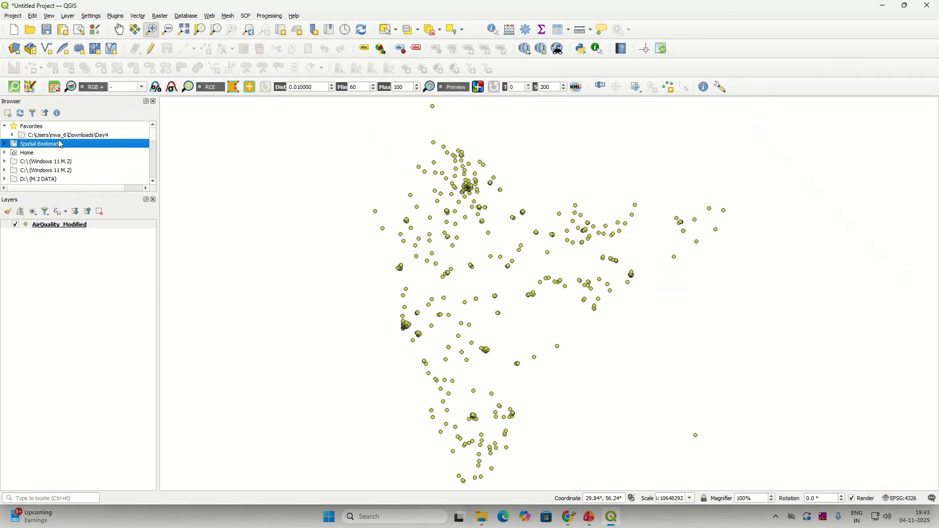
pyautogui.click(62, 137)
pyautogui.rightClick(63, 141)
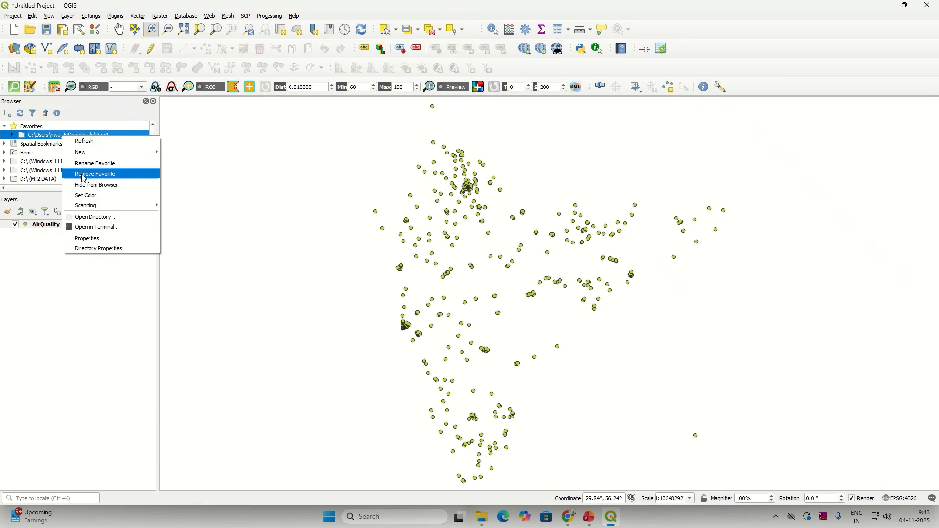
pyautogui.click(32, 147)
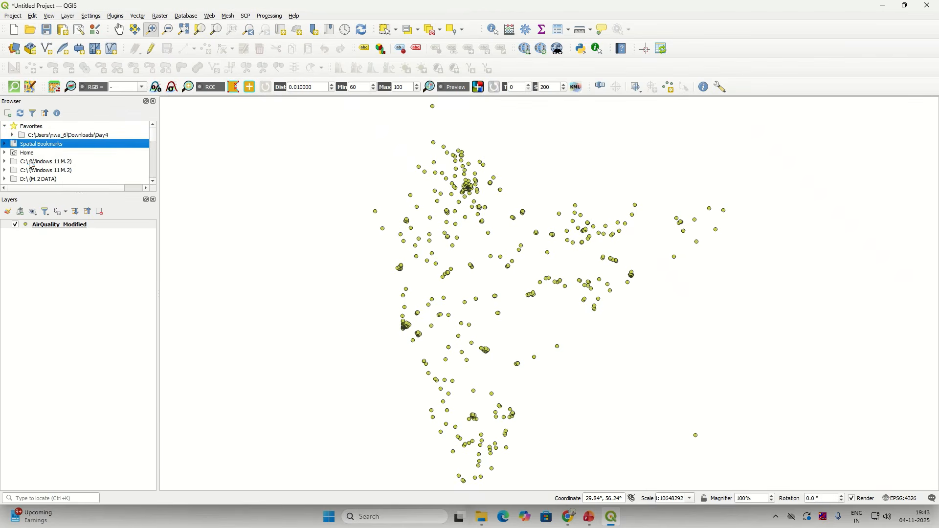
# Step: Inspect the C:\ drive and Favorites entries, then close the Browser panel
pyautogui.click(30, 163)
pyautogui.rightClick(29, 162)
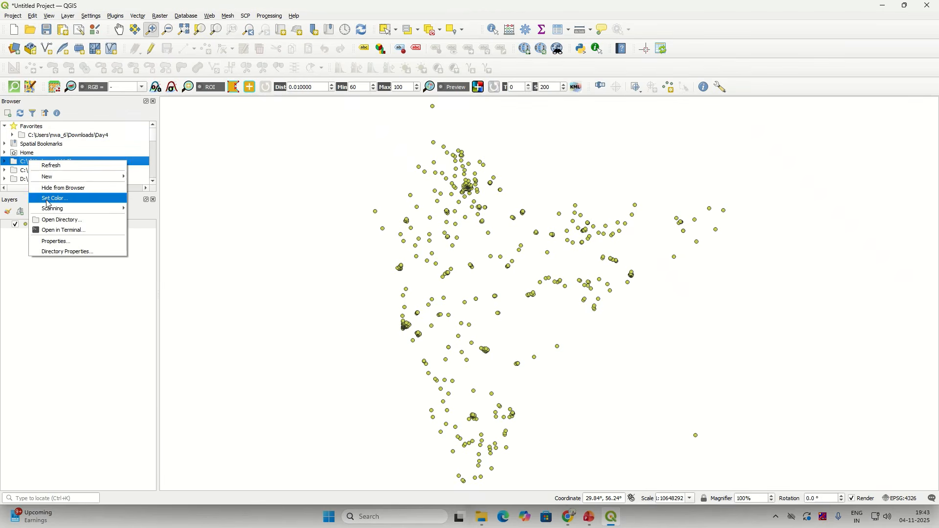
pyautogui.doubleClick(11, 163)
pyautogui.click(4, 161)
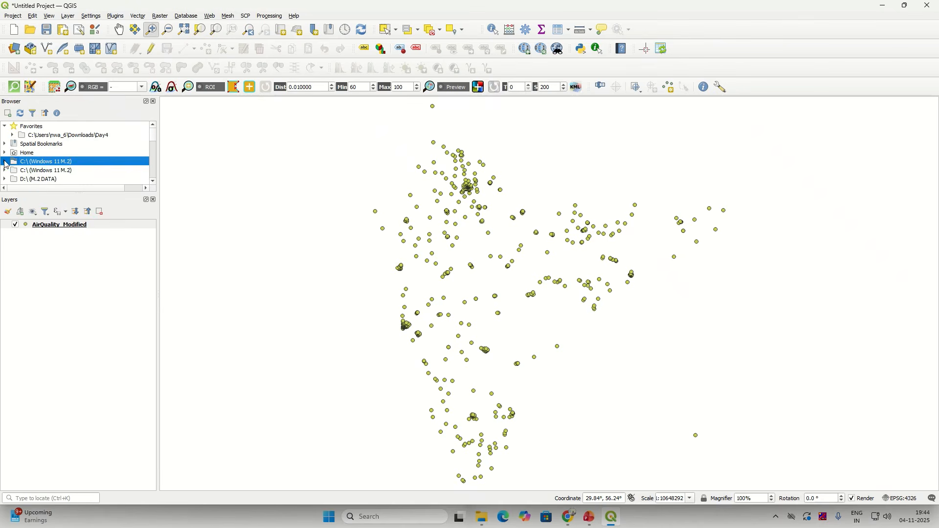
pyautogui.scroll(1, 6, 165)
pyautogui.click(24, 130)
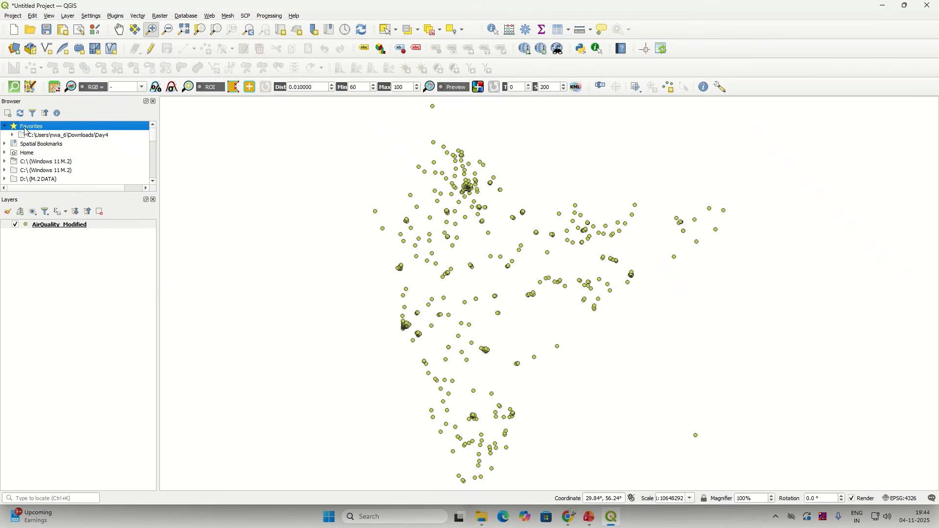
pyautogui.rightClick(26, 131)
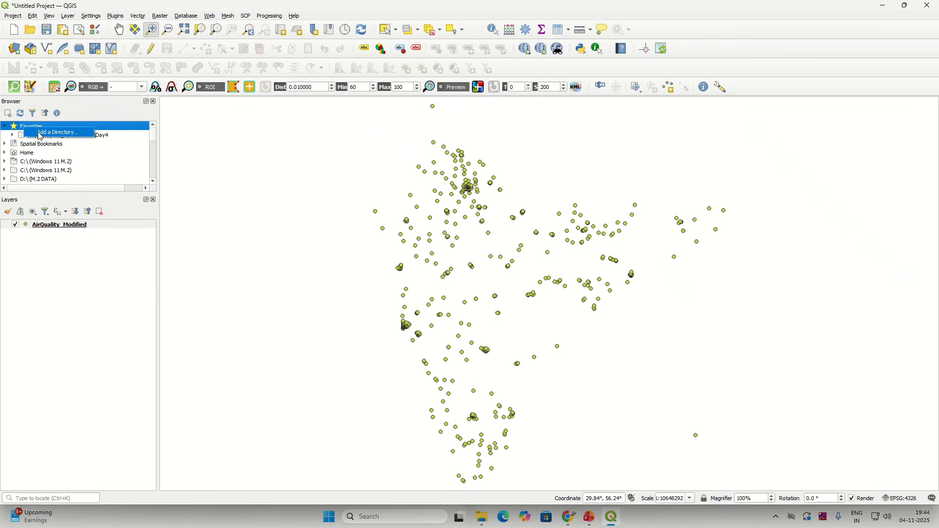
pyautogui.click(90, 258)
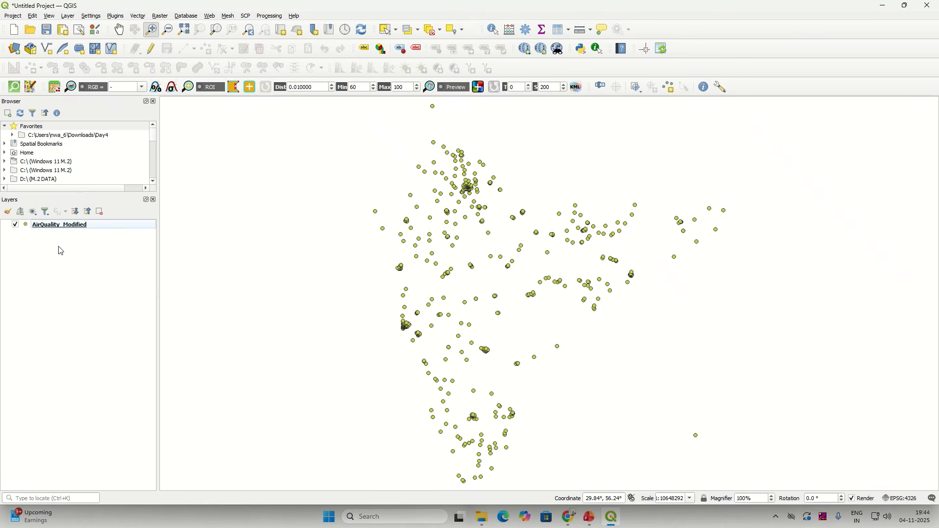
pyautogui.click(154, 102)
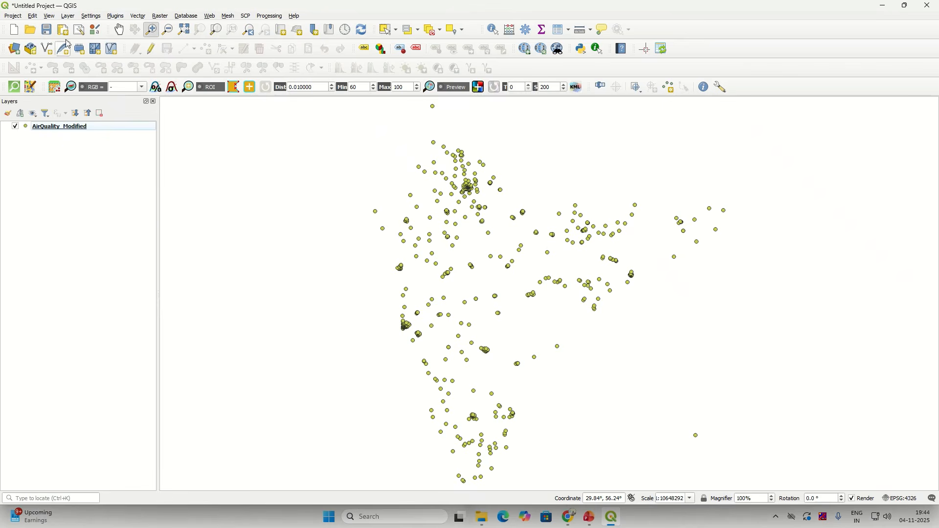
# Step: In the Vector Data Source Manager, choose District_NWIC.shp from the Exercise_Data folder
pyautogui.click(15, 50)
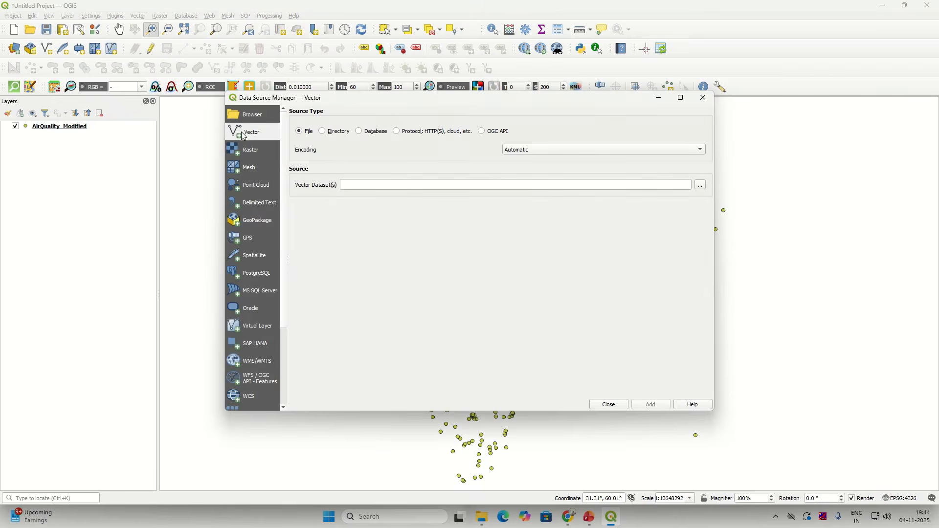
pyautogui.click(705, 188)
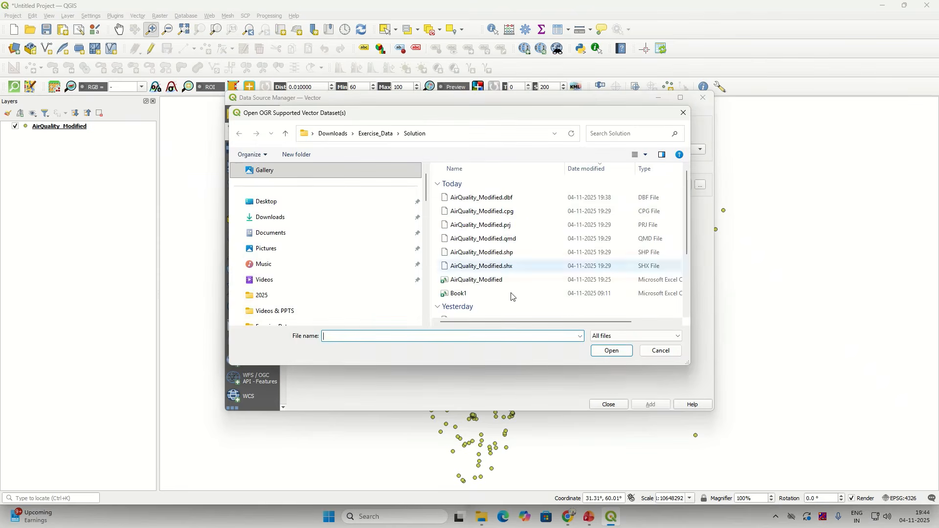
pyautogui.scroll(-3, 512, 296)
pyautogui.scroll(3, 472, 273)
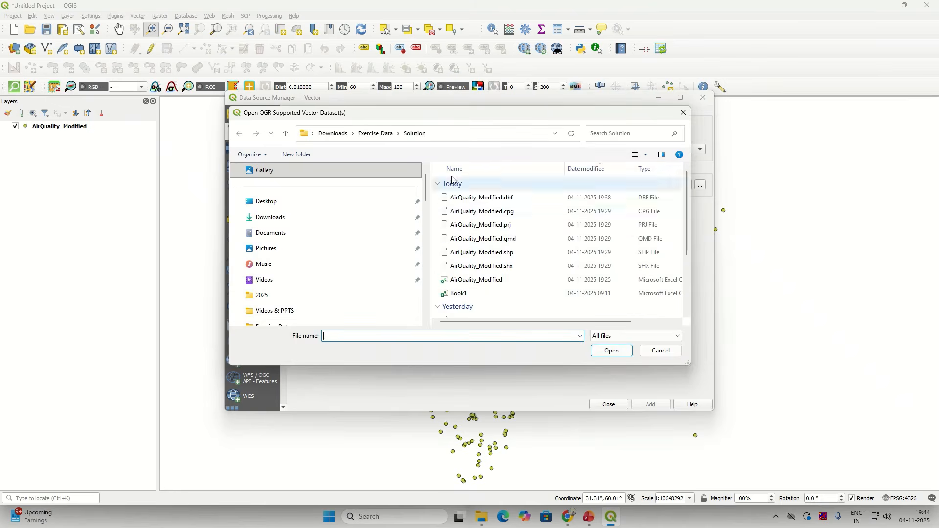
pyautogui.click(376, 134)
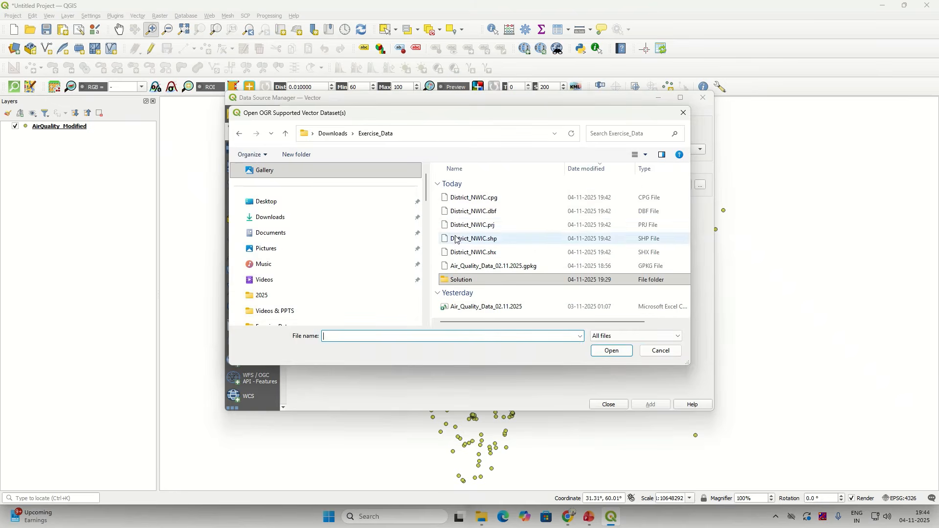
pyautogui.click(490, 239)
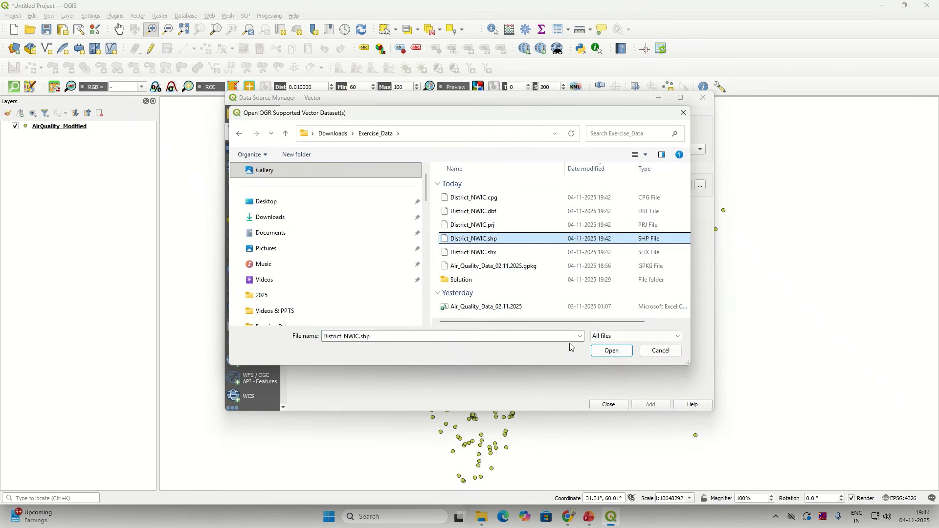
pyautogui.click(612, 351)
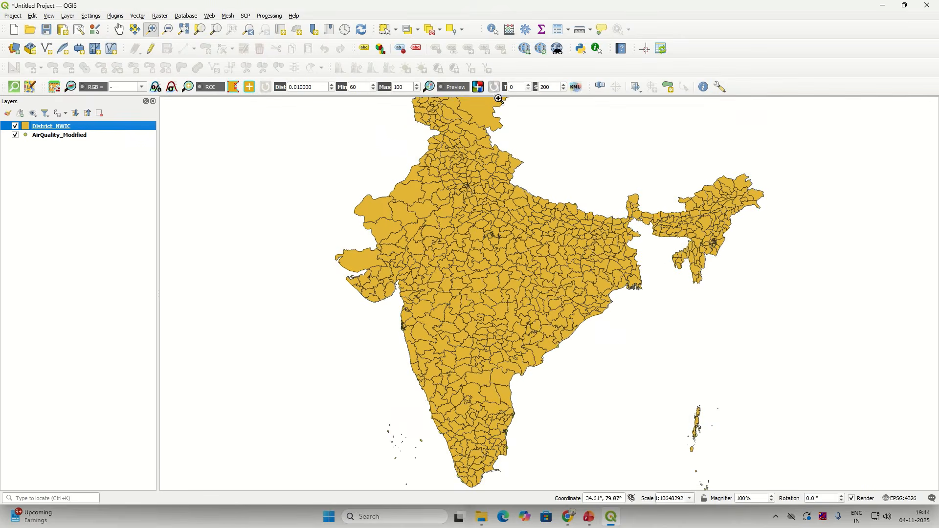
# Step: Zoom to District_NWIC, move it below AirQuality_Modified, and hide the AirQuality_Modified points
pyautogui.rightClick(84, 125)
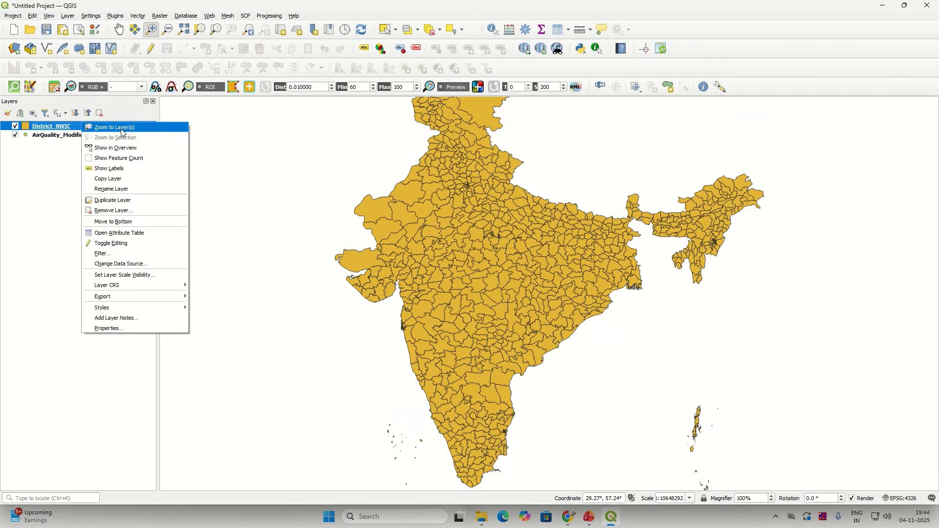
pyautogui.click(93, 128)
pyautogui.moveTo(64, 128); pyautogui.dragTo(64, 145)
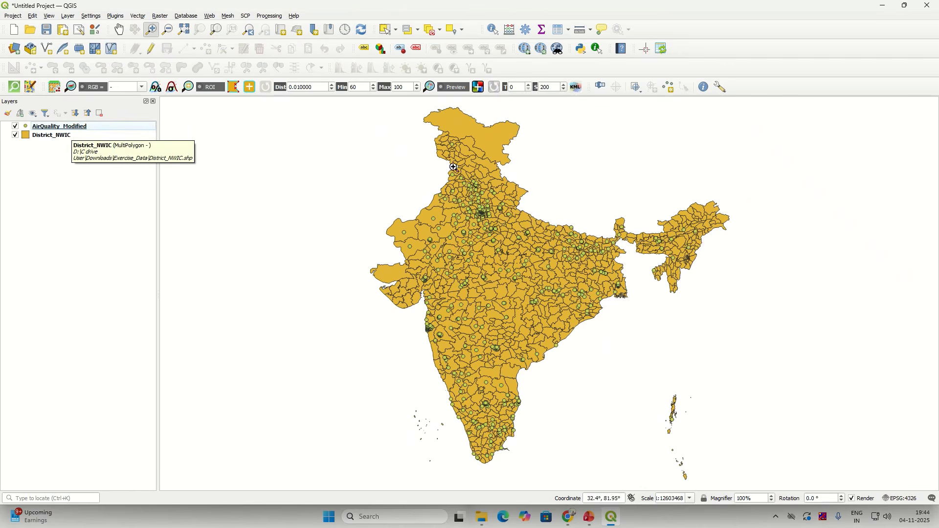
pyautogui.click(65, 137)
pyautogui.click(16, 127)
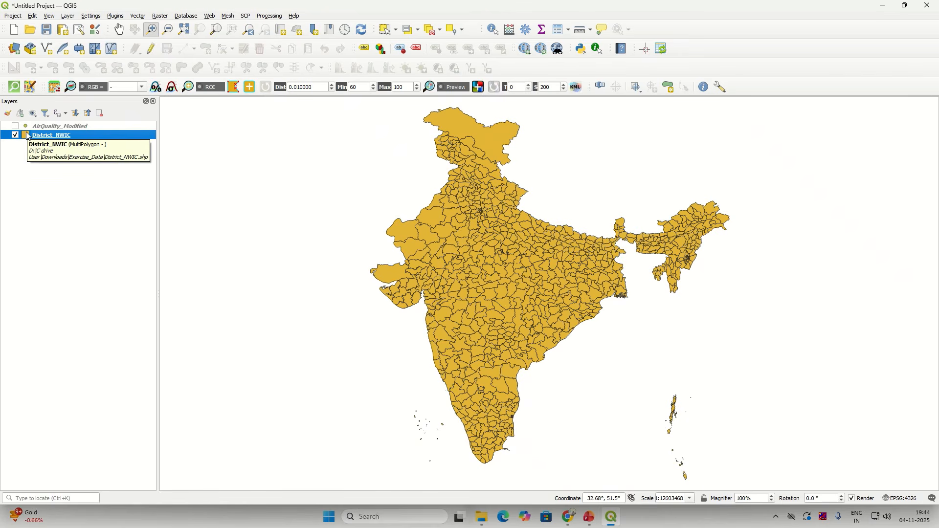
# Step: Set District_NWIC's Simple Fill colour to Transparent Fill in Symbology and apply it
pyautogui.rightClick(27, 136)
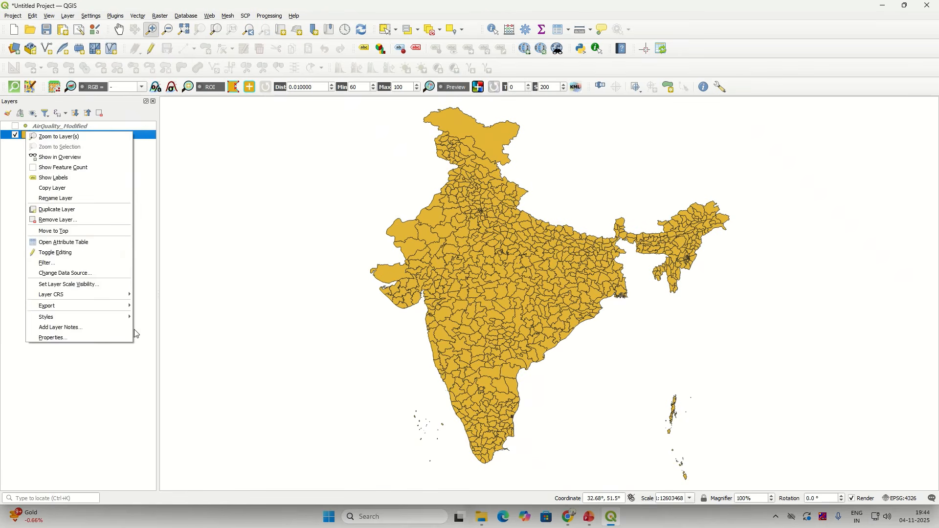
pyautogui.click(98, 341)
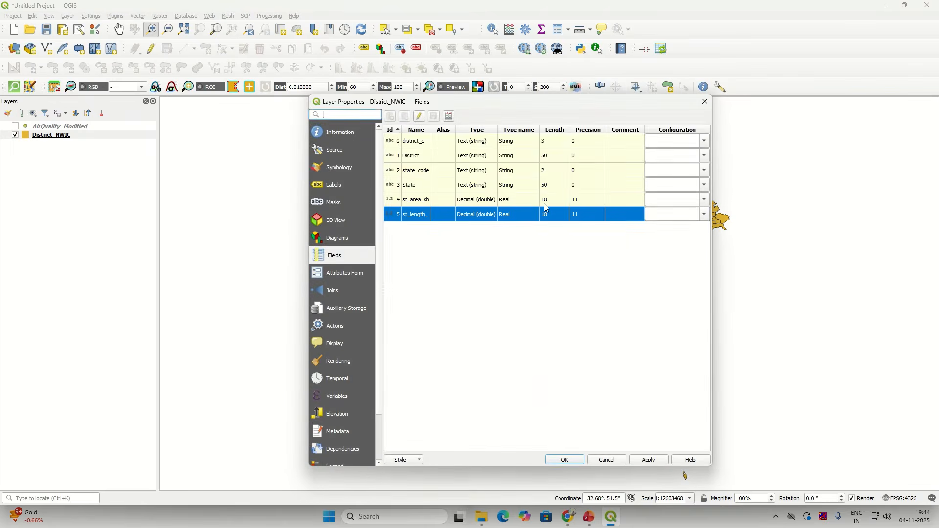
pyautogui.click(342, 167)
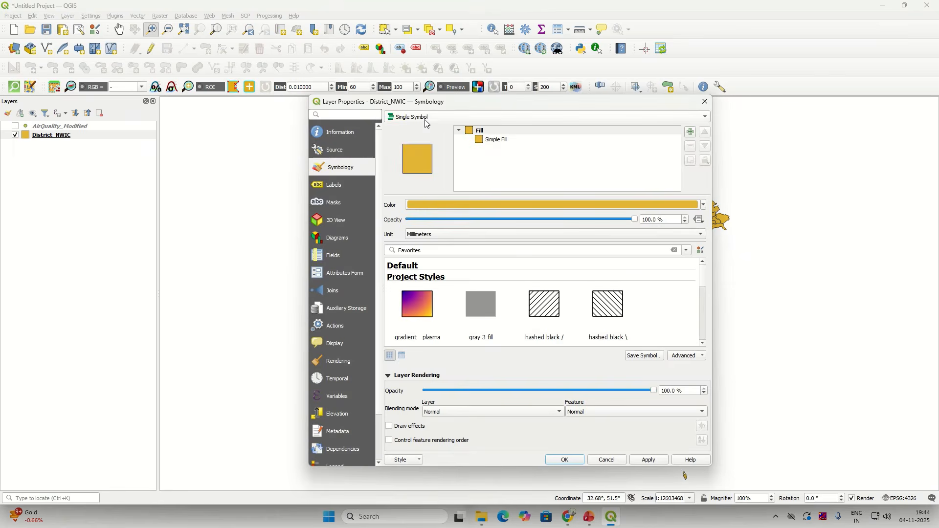
pyautogui.click(488, 141)
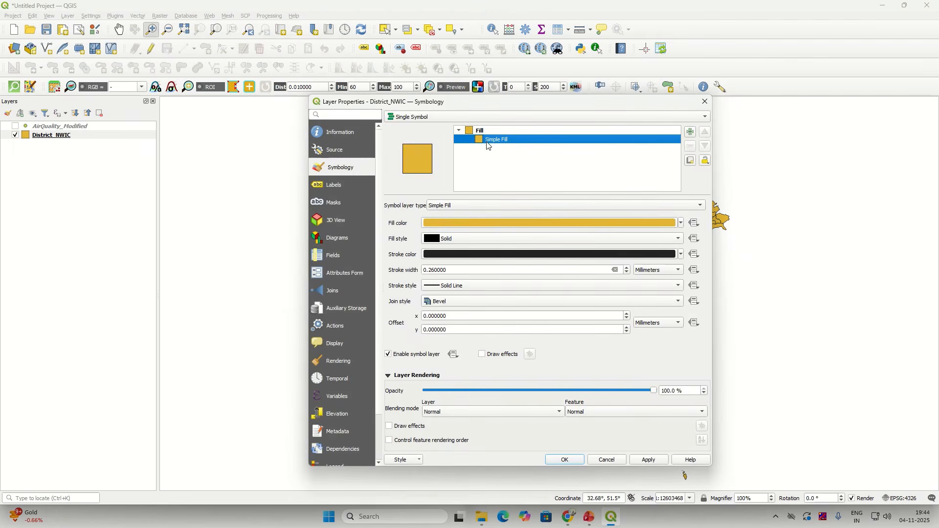
pyautogui.click(673, 227)
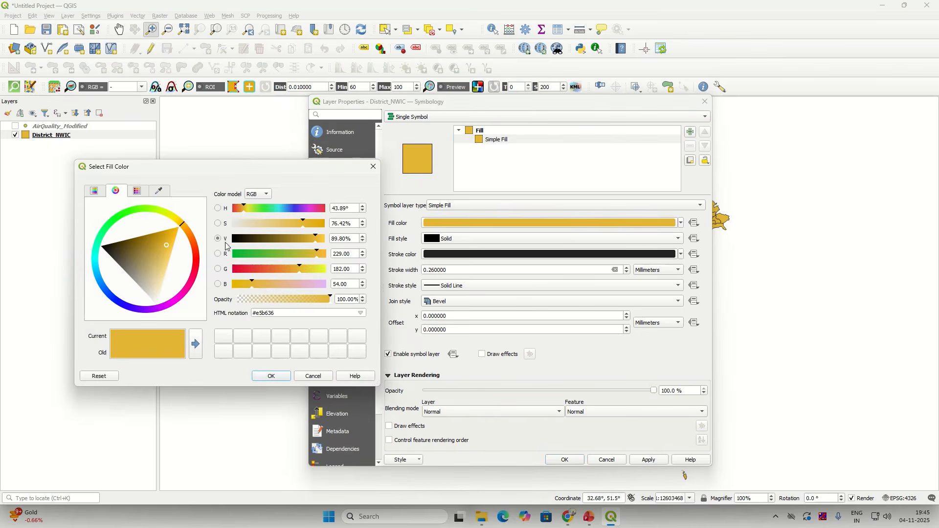
pyautogui.click(373, 167)
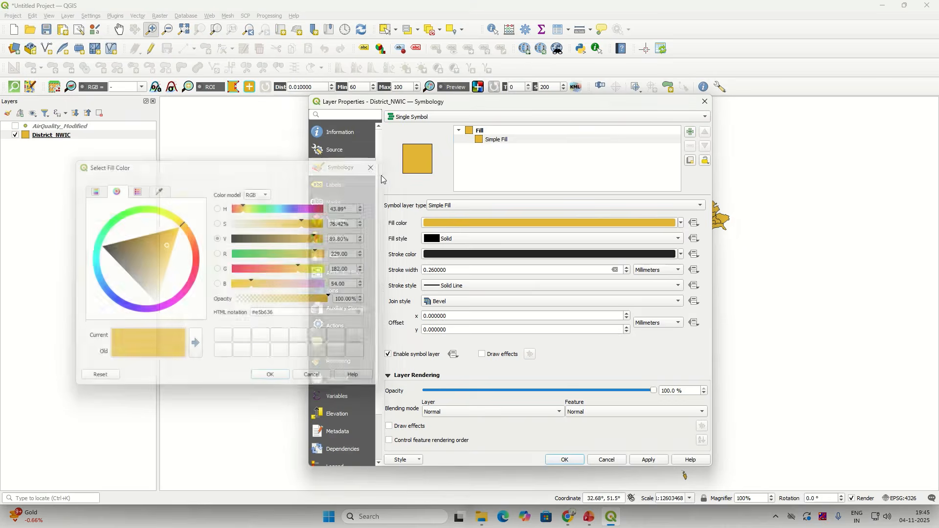
pyautogui.click(682, 223)
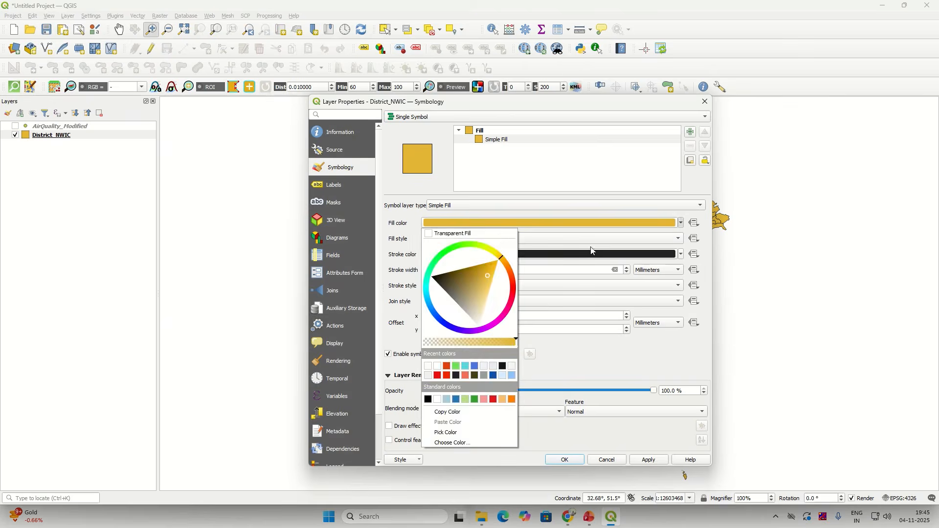
pyautogui.click(471, 234)
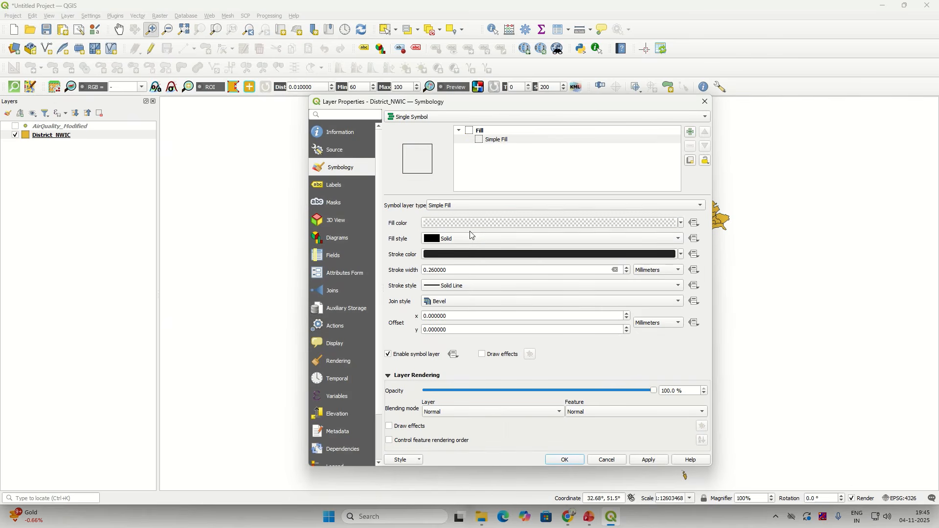
pyautogui.click(642, 461)
pyautogui.moveTo(507, 102); pyautogui.dragTo(455, 127)
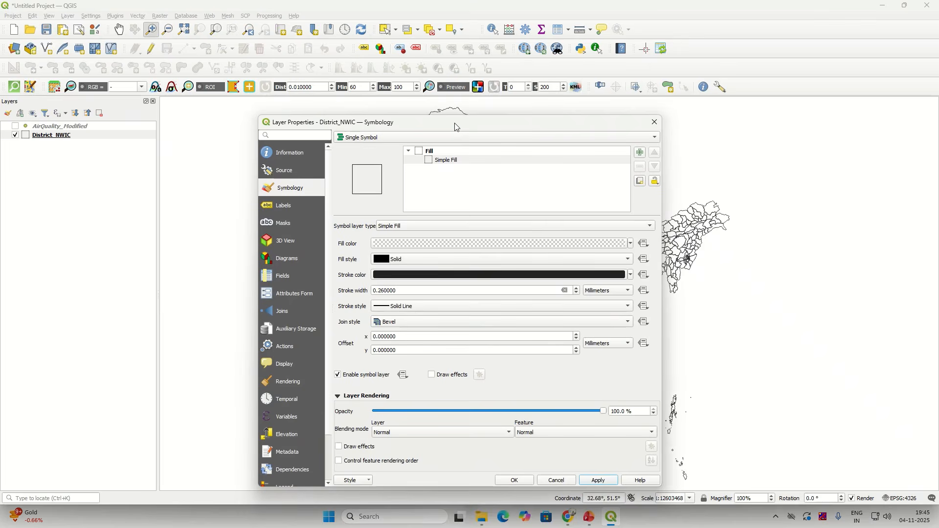
pyautogui.click(655, 122)
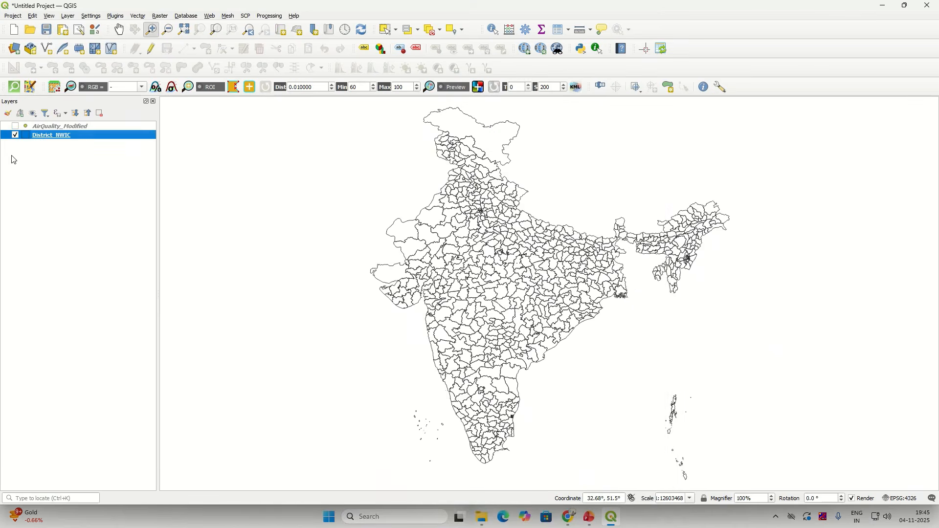
# Step: Style District_NWIC as Categorized on the District field and classify it, giving each district its own colour
pyautogui.click(8, 114)
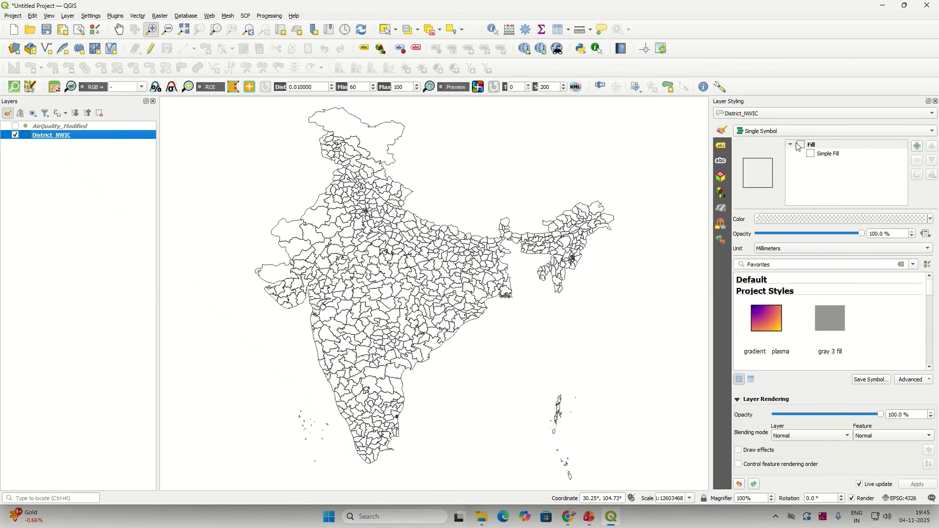
pyautogui.click(766, 135)
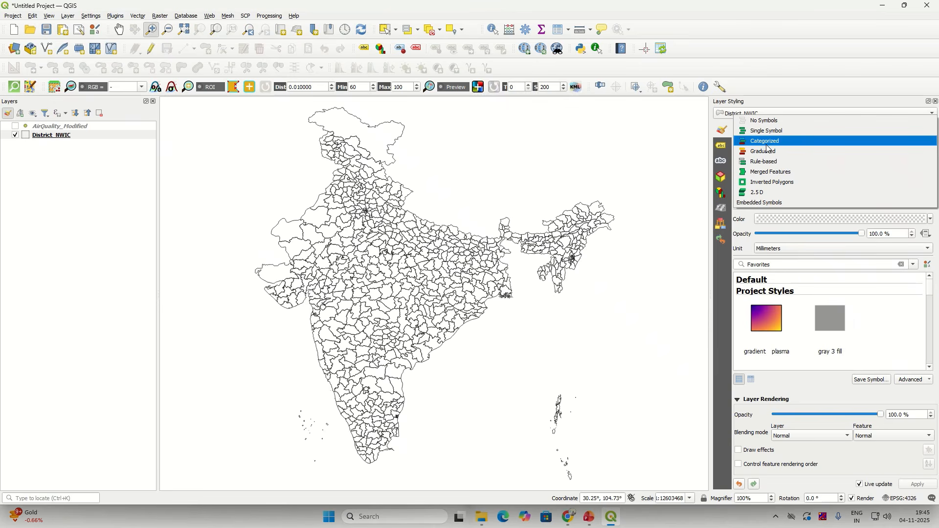
pyautogui.click(767, 146)
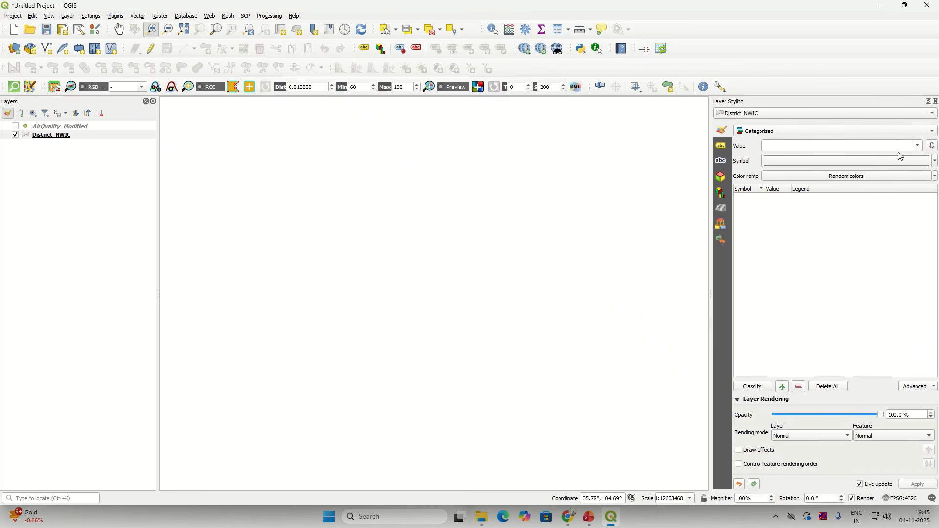
pyautogui.click(918, 147)
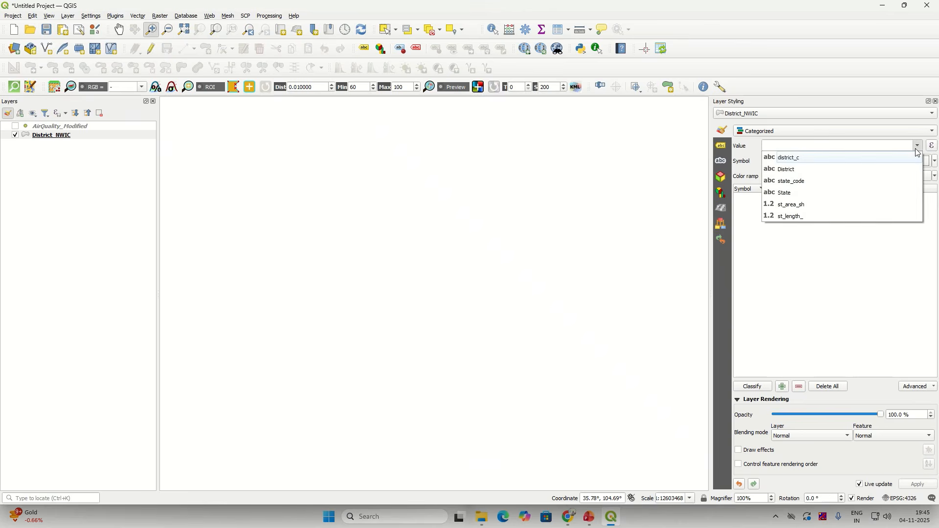
pyautogui.click(851, 171)
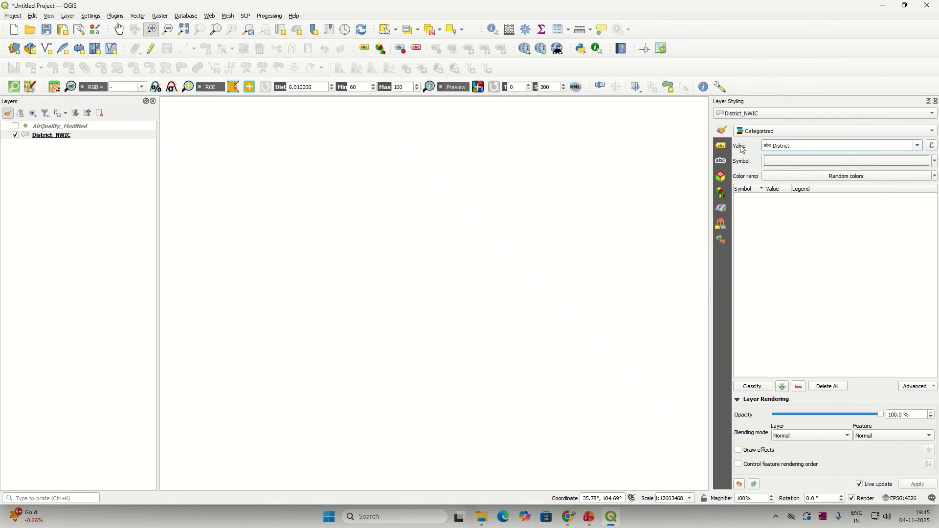
pyautogui.click(762, 391)
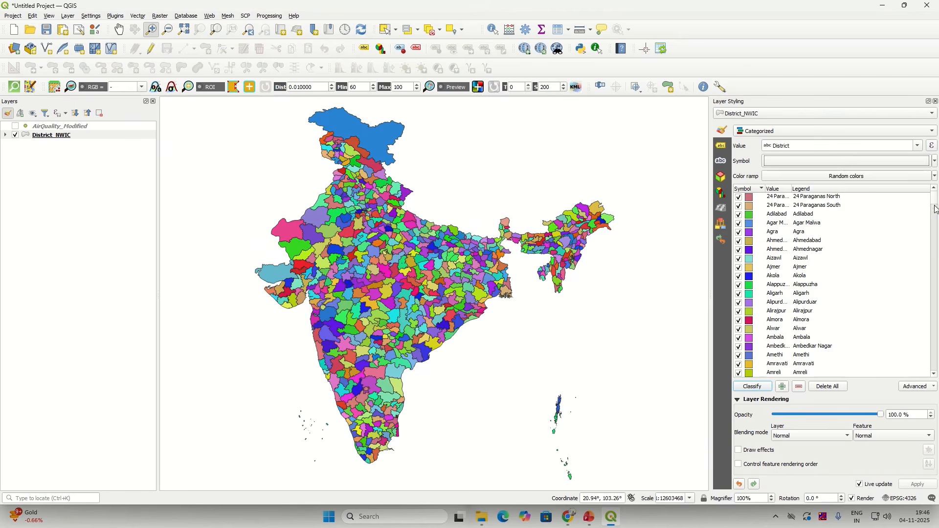
pyautogui.moveTo(935, 209); pyautogui.dragTo(936, 356)
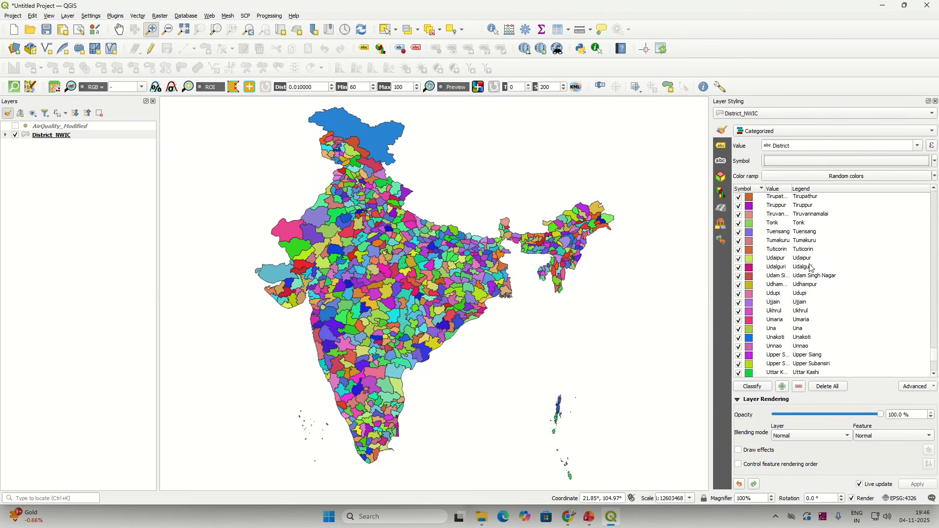
pyautogui.click(936, 102)
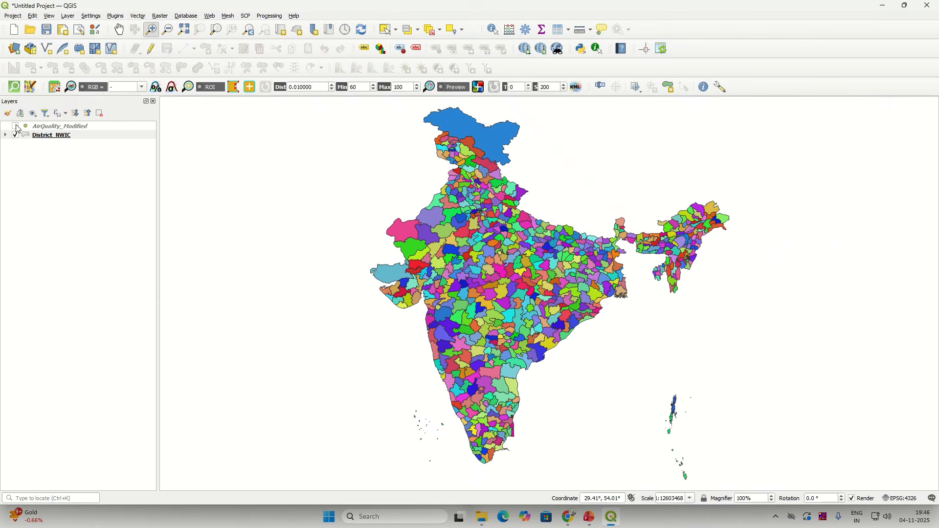
# Step: Show the AirQuality_Modified layer and switch District_NWIC's symbology to Single Symbol
pyautogui.click(16, 127)
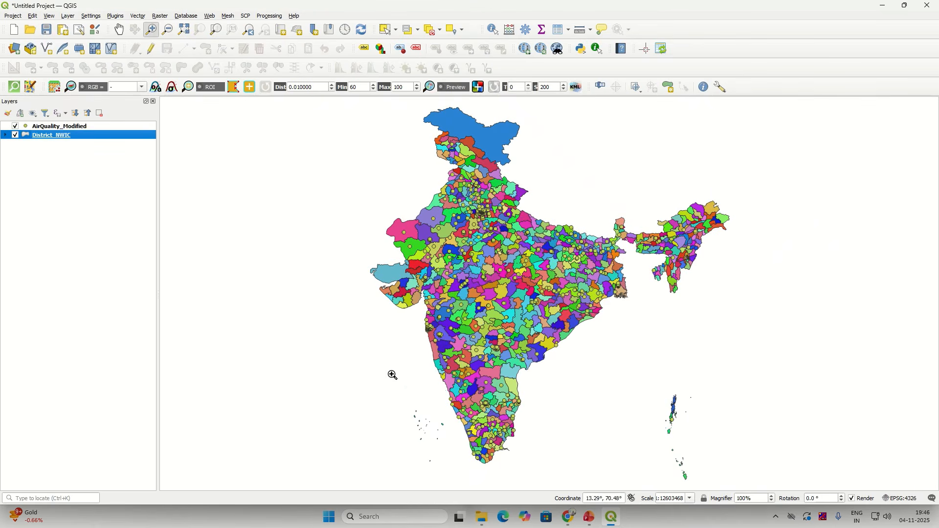
pyautogui.rightClick(82, 136)
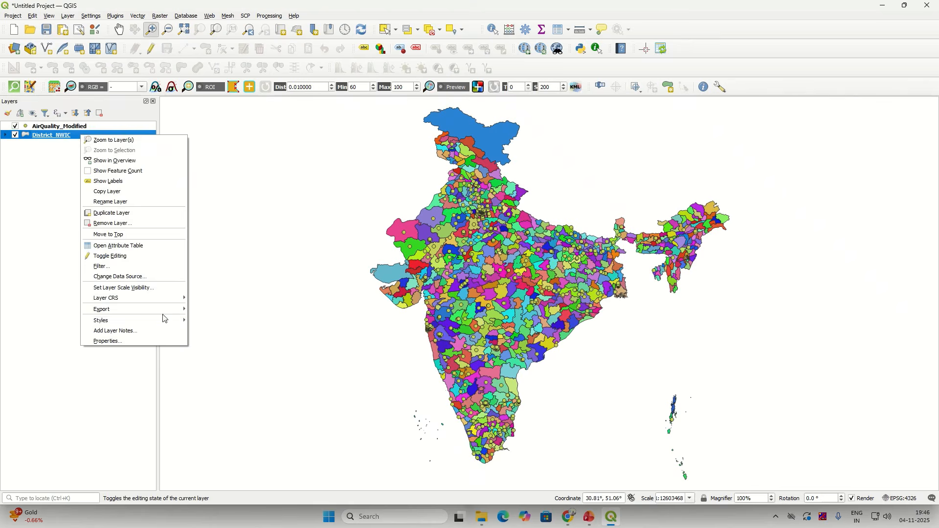
pyautogui.click(159, 342)
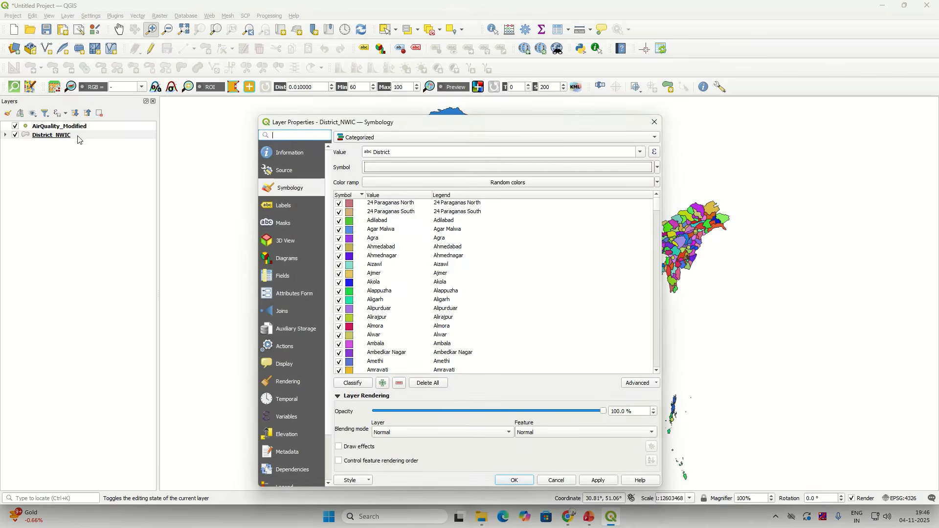
pyautogui.click(375, 138)
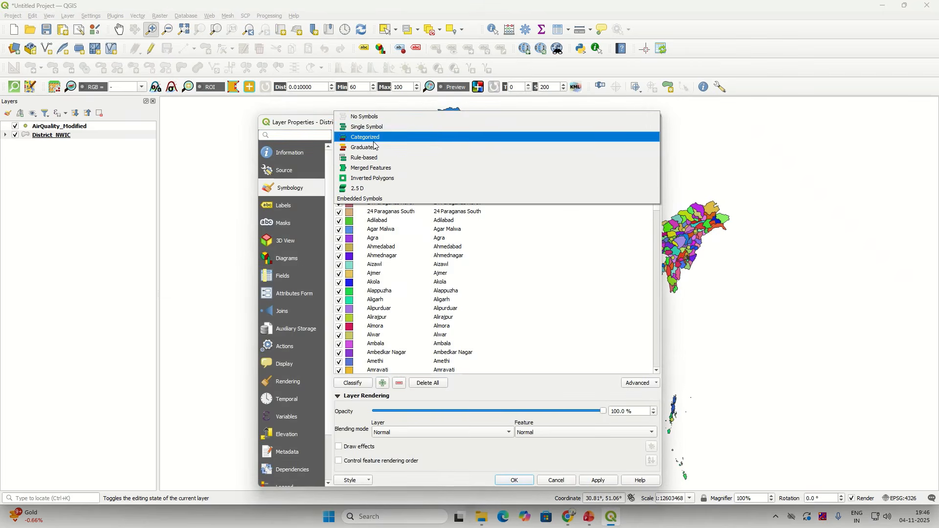
pyautogui.click(367, 127)
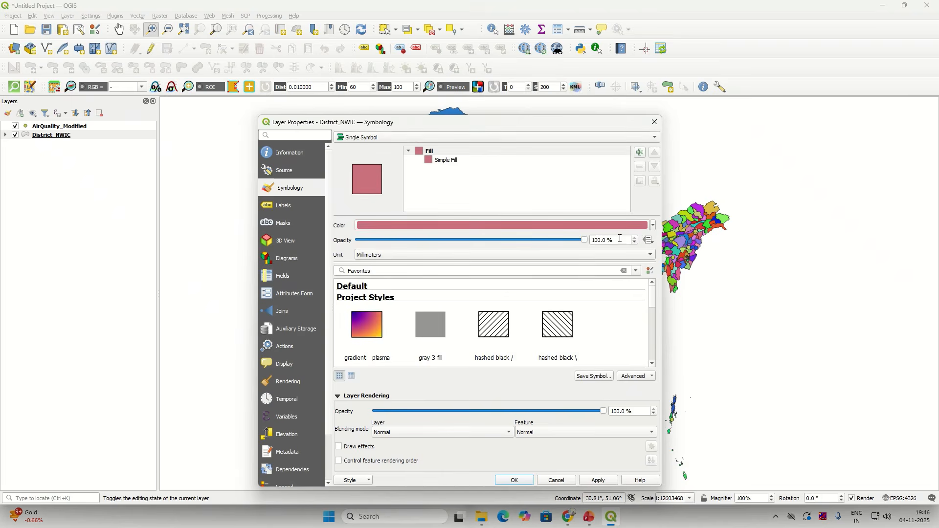
# Step: Set the district Simple Fill to Transparent Fill and apply, leaving only black outlines
pyautogui.click(654, 226)
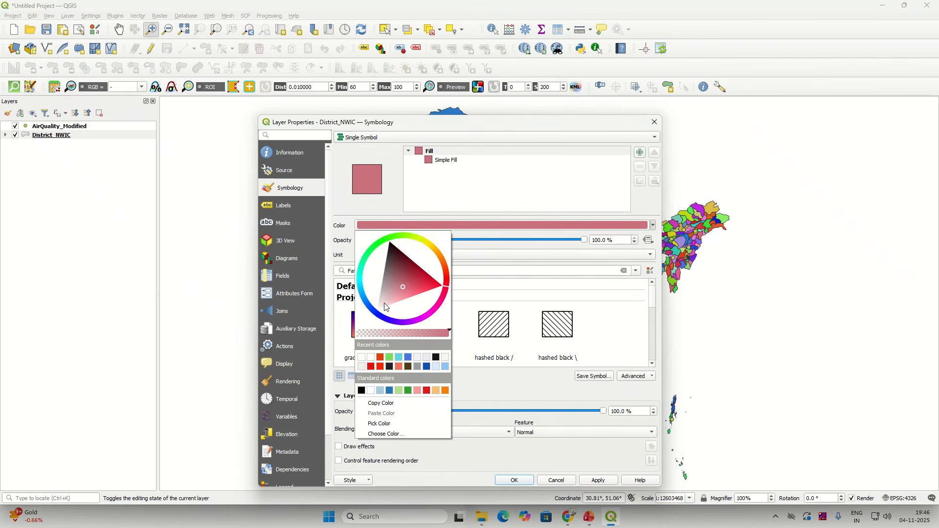
pyautogui.click(341, 218)
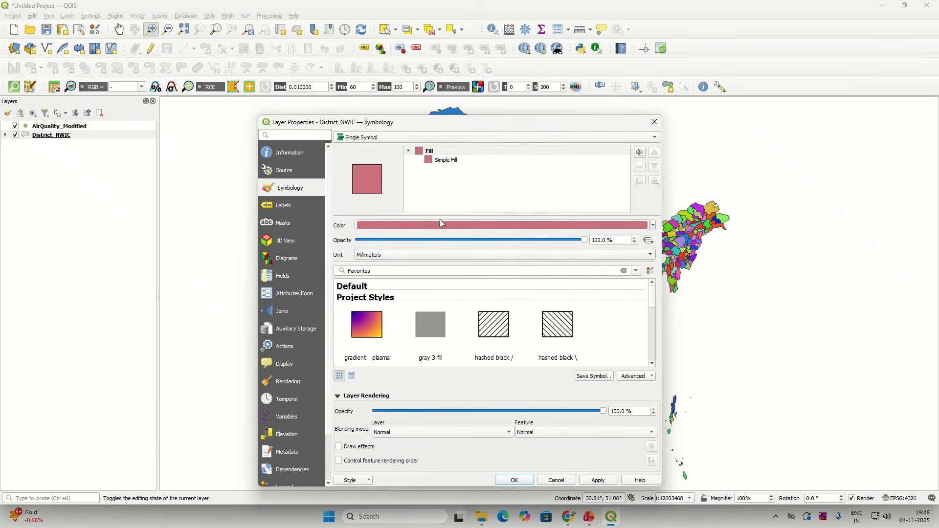
pyautogui.click(442, 161)
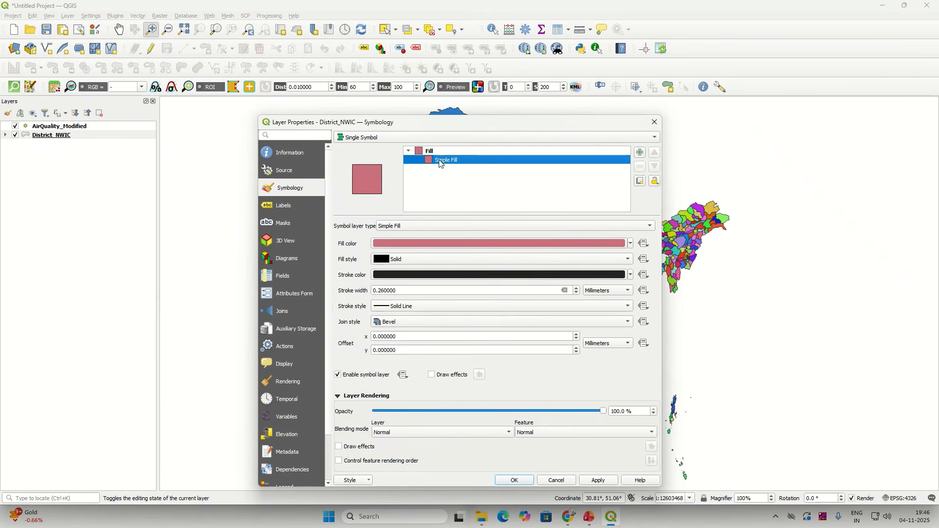
pyautogui.click(631, 244)
pyautogui.click(422, 255)
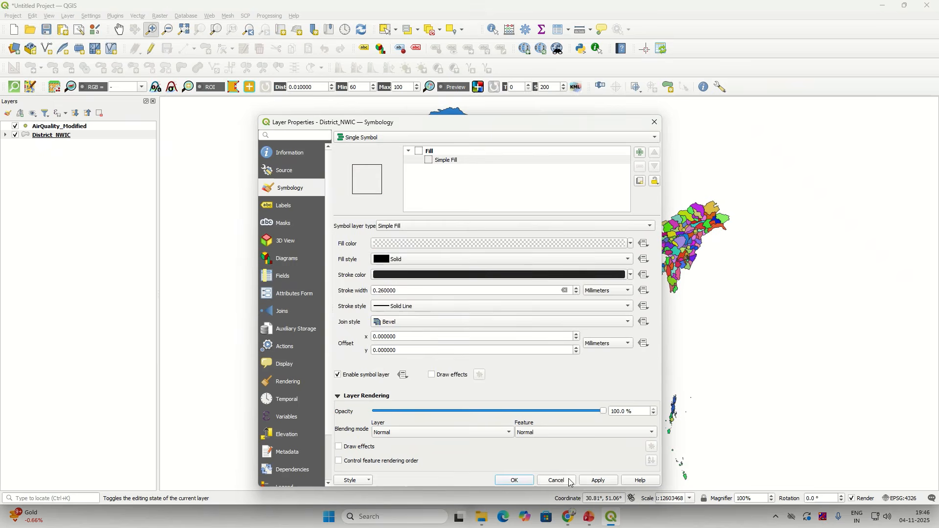
pyautogui.click(596, 481)
pyautogui.click(515, 481)
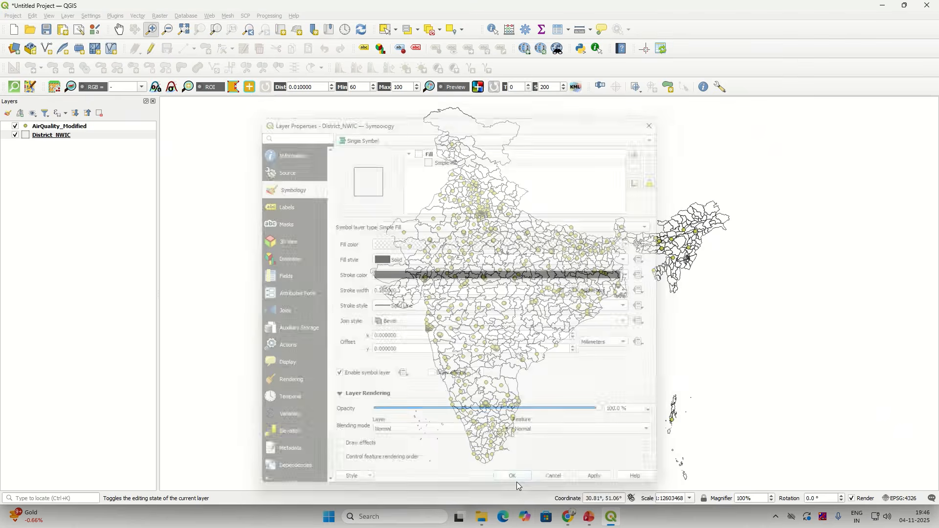
# Step: Zoom the map in and out, then view AirQuality_Modified's layer properties and close them unchanged
pyautogui.scroll(2, 507, 311)
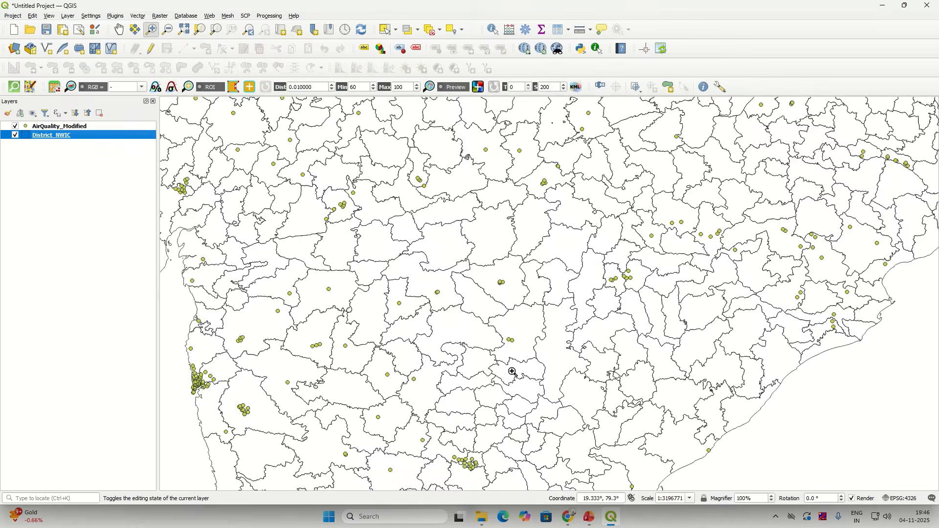
pyautogui.scroll(-1, 513, 372)
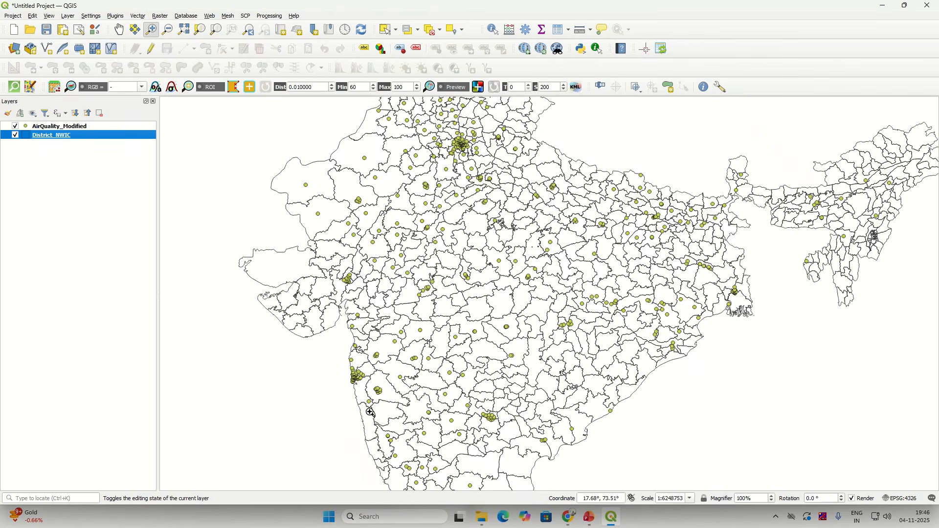
pyautogui.click(99, 129)
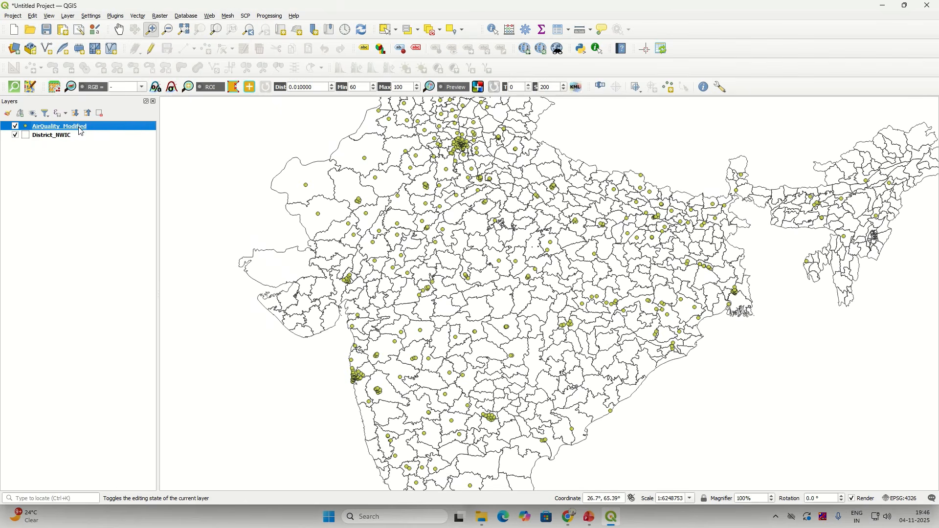
pyautogui.rightClick(81, 132)
pyautogui.click(107, 337)
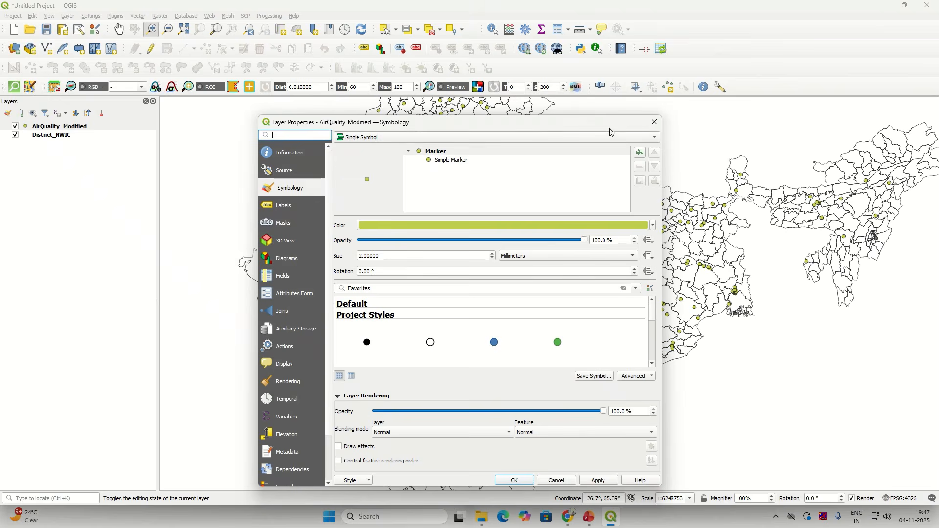
pyautogui.click(654, 123)
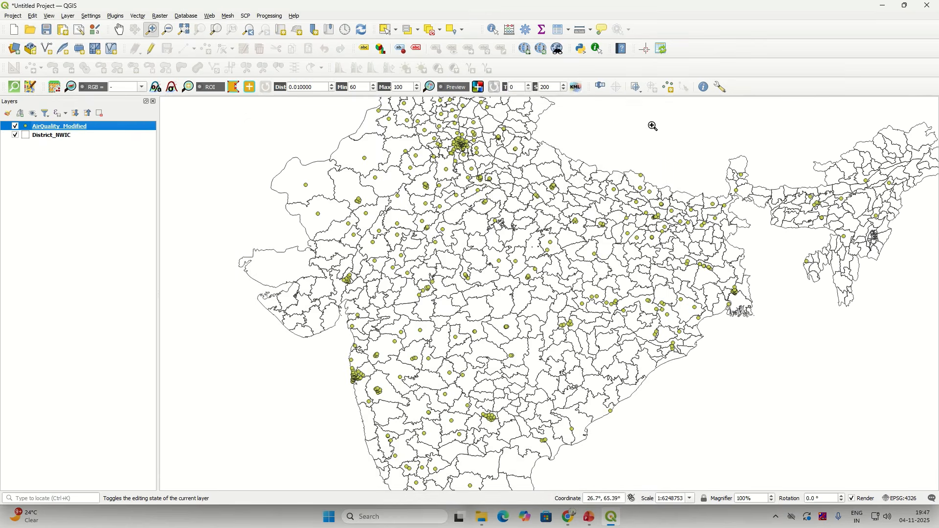
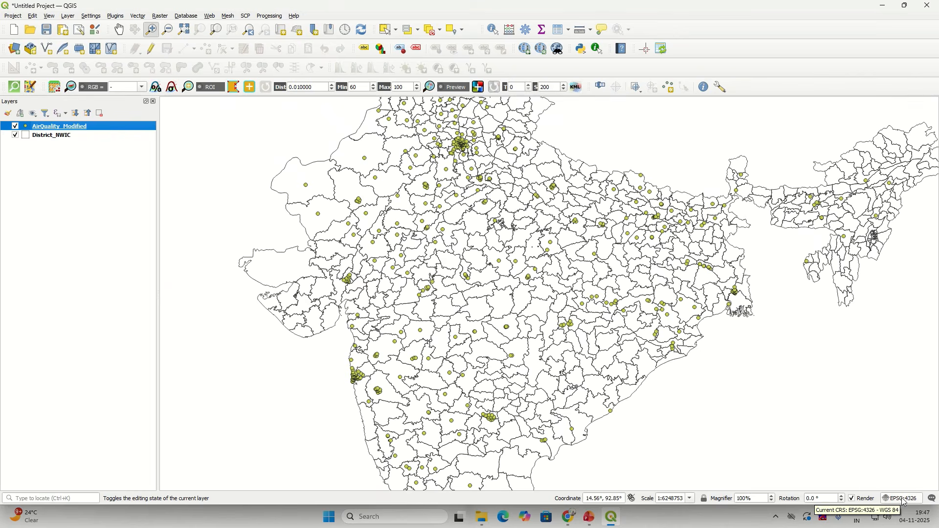
# Step: Inspect District_NWIC's layer information, noting its projected CRS, then close the properties
pyautogui.press('ctrl')
pyautogui.press('ctrl')
pyautogui.press('ctrl')
pyautogui.press('ctrl')
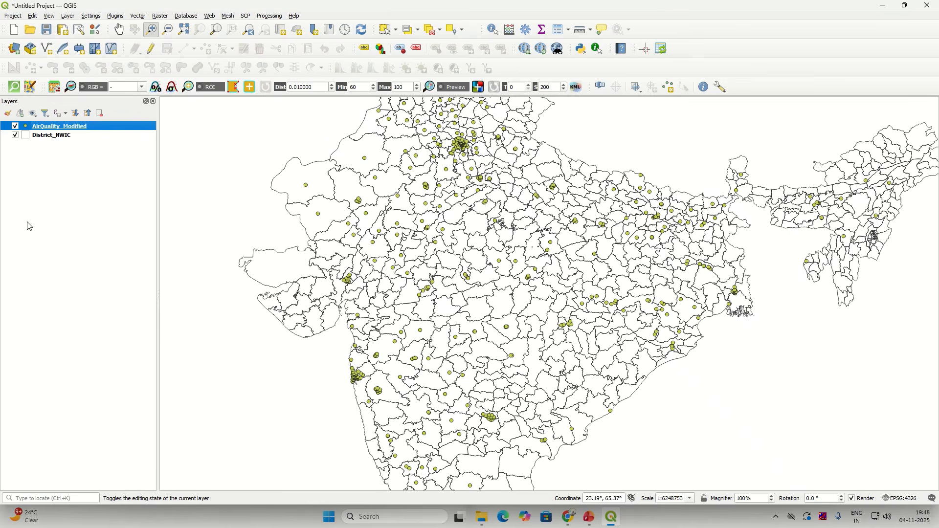
pyautogui.click(40, 137)
pyautogui.rightClick(41, 139)
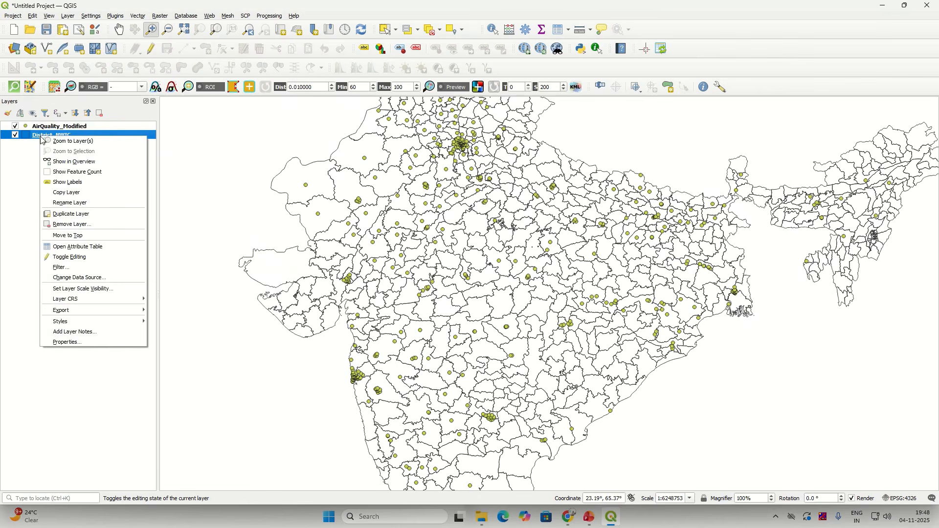
pyautogui.click(98, 342)
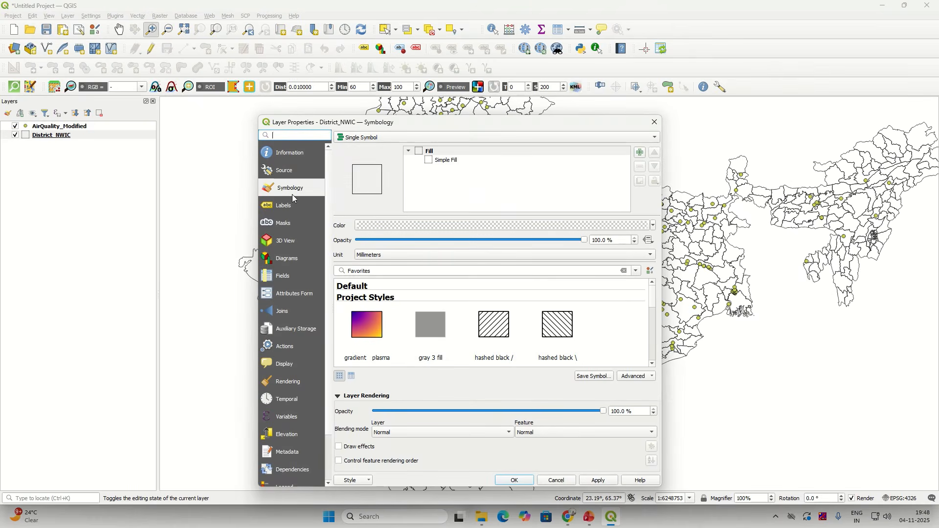
pyautogui.click(294, 156)
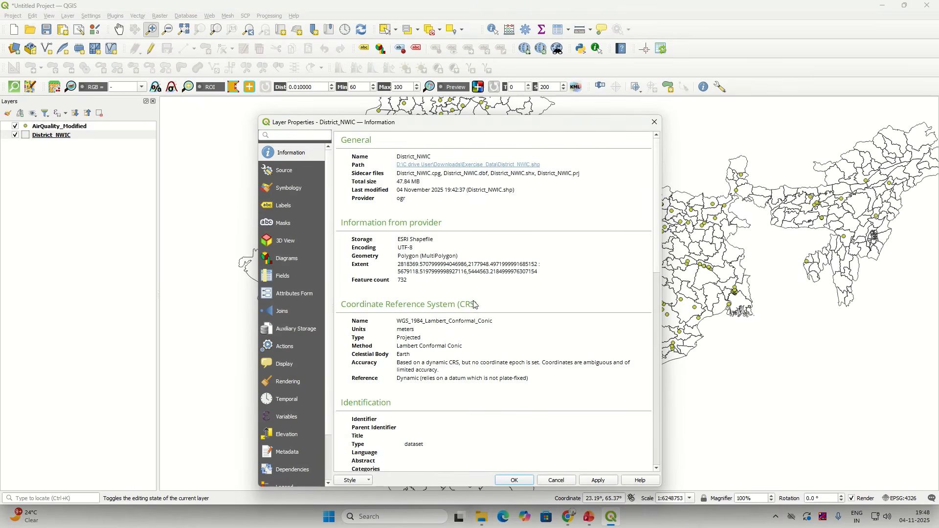
pyautogui.moveTo(657, 253); pyautogui.dragTo(657, 263)
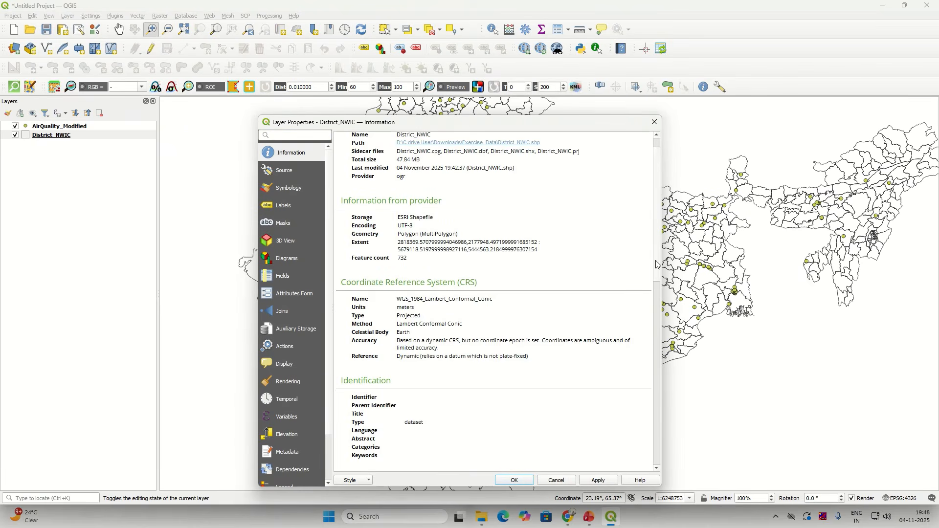
pyautogui.tripleClick(395, 302)
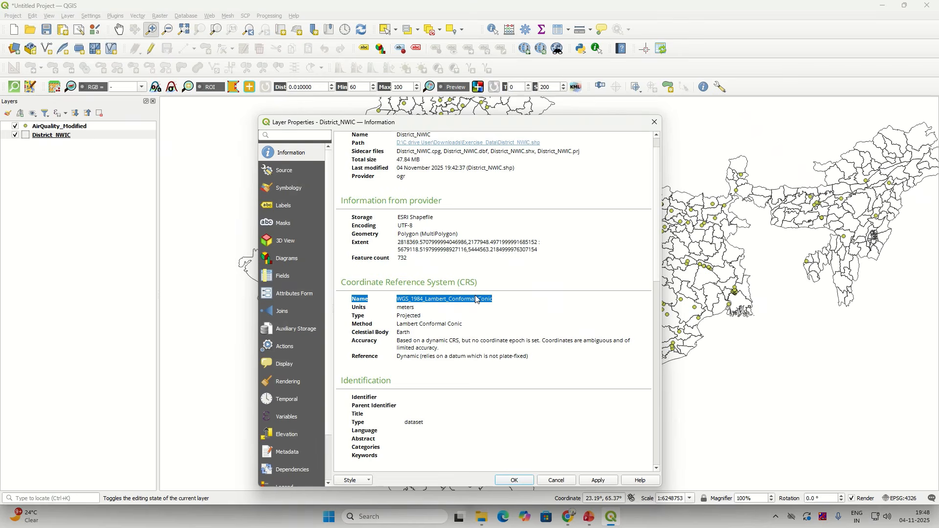
pyautogui.doubleClick(413, 318)
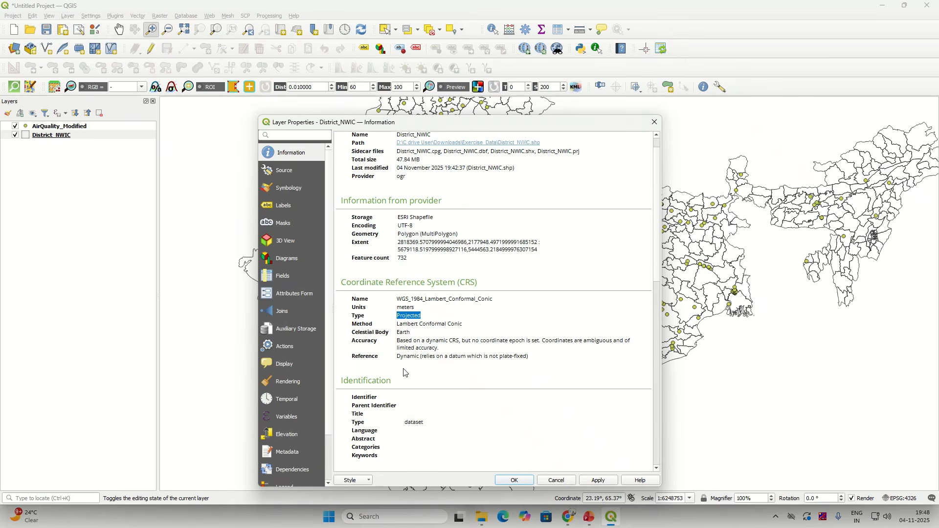
pyautogui.click(425, 302)
pyautogui.click(514, 481)
# Step: Bring up the Processing Toolbox panel with District_NWIC selected
pyautogui.click(51, 129)
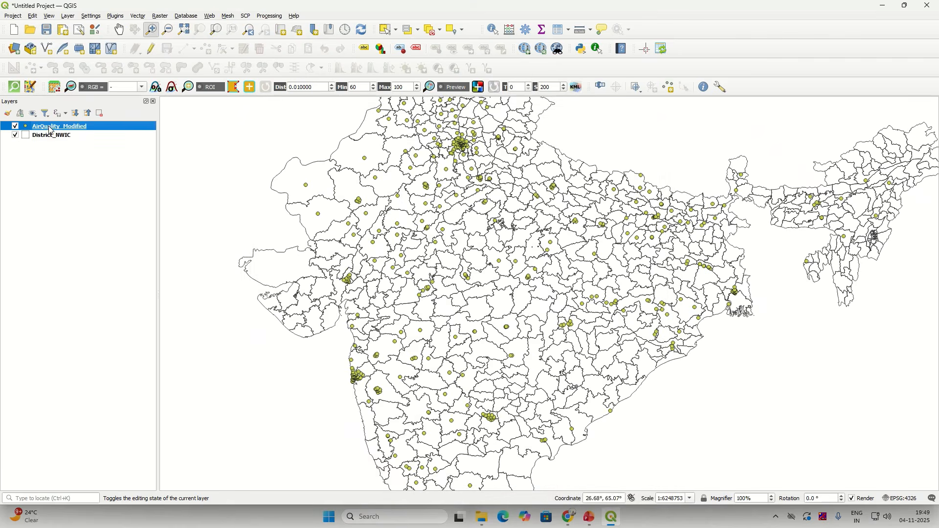
pyautogui.click(51, 137)
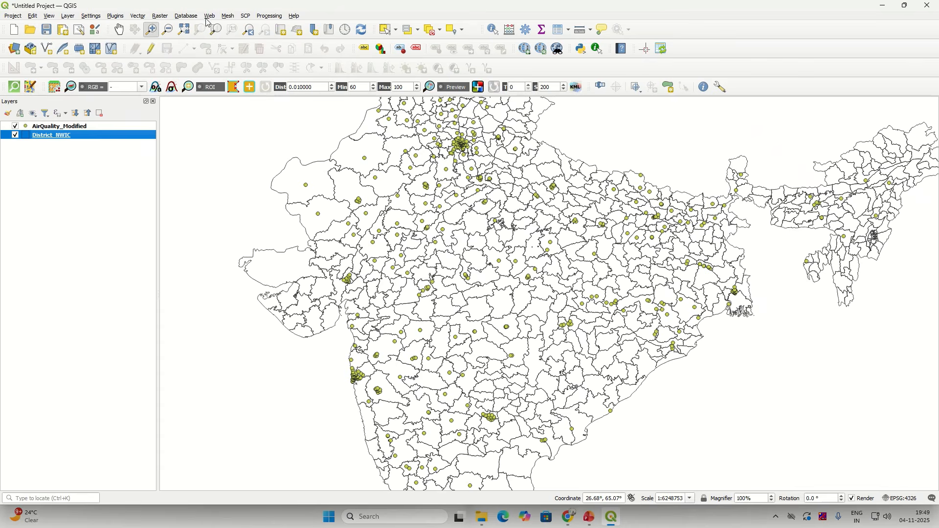
pyautogui.click(269, 16)
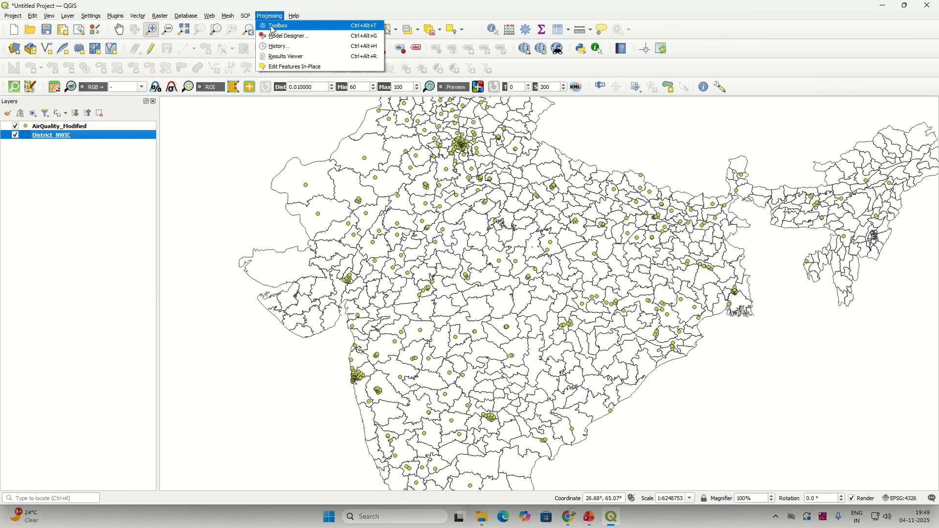
pyautogui.click(272, 25)
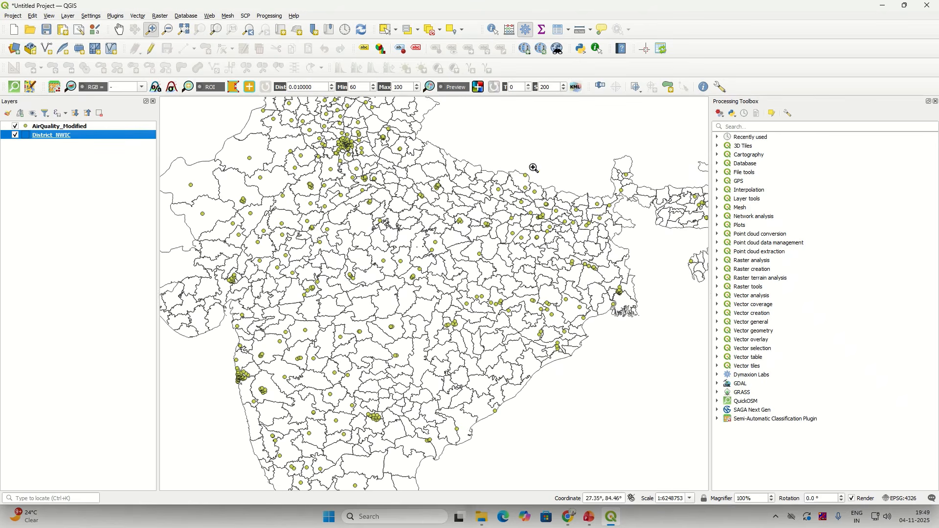
pyautogui.click(759, 126)
# Step: Browse the Raster and Vector menus and peek into the Mesh and Plots algorithm groups
pyautogui.click(161, 16)
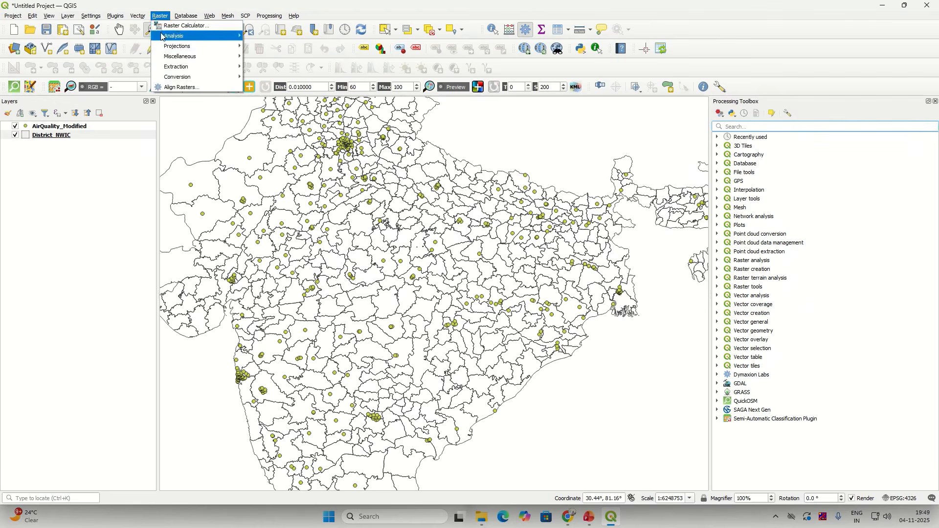
pyautogui.moveTo(138, 16)
pyautogui.moveTo(140, 58)
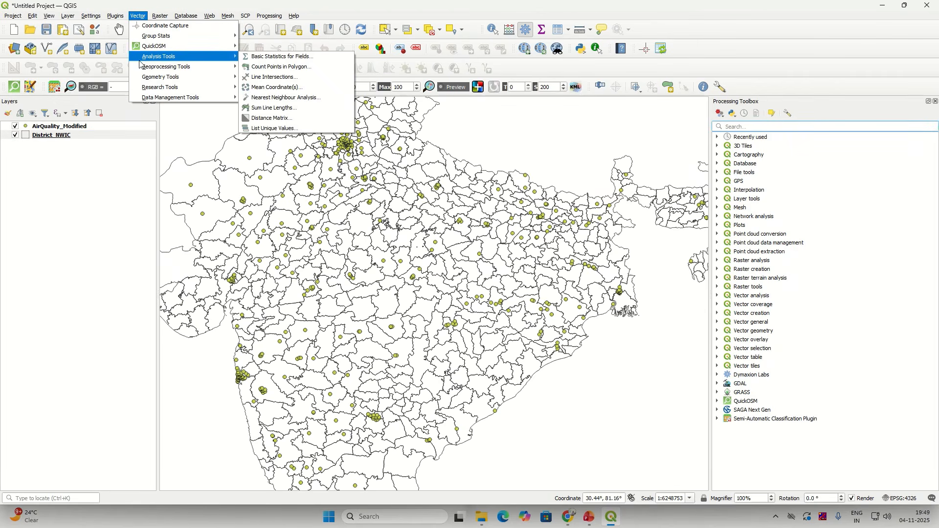
pyautogui.click(780, 126)
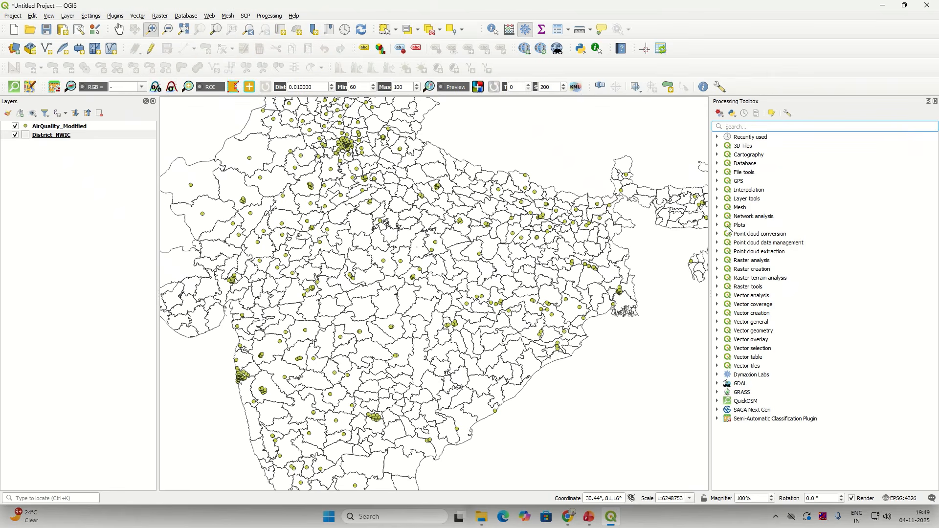
pyautogui.click(719, 208)
pyautogui.click(718, 207)
pyautogui.click(718, 208)
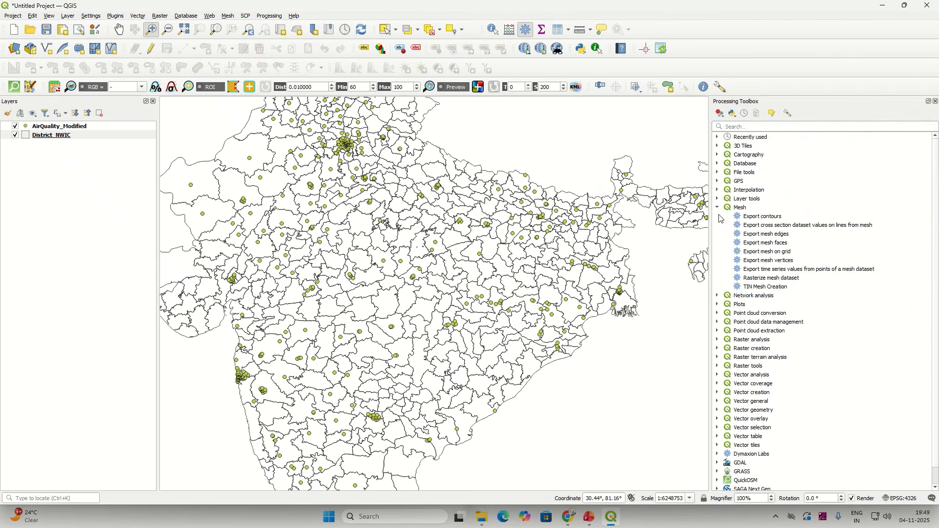
pyautogui.click(718, 208)
pyautogui.click(718, 226)
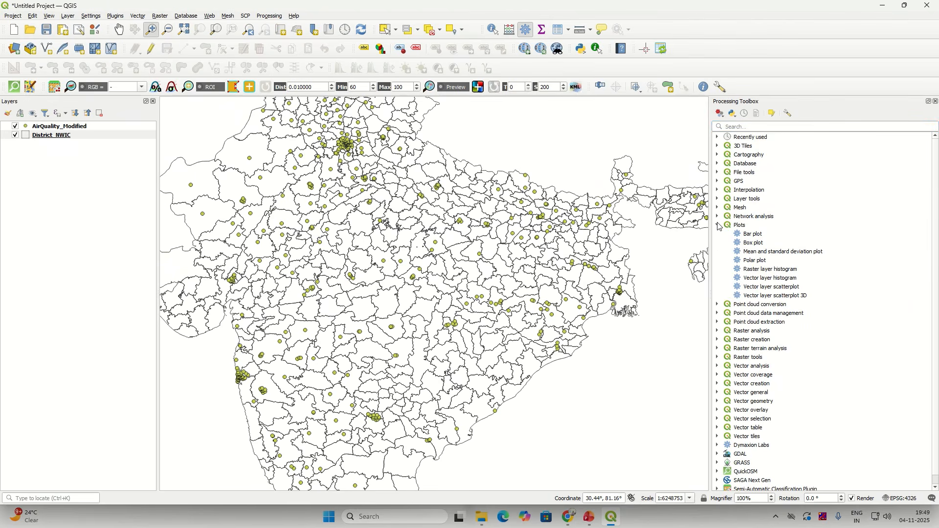
pyautogui.click(719, 225)
pyautogui.click(746, 129)
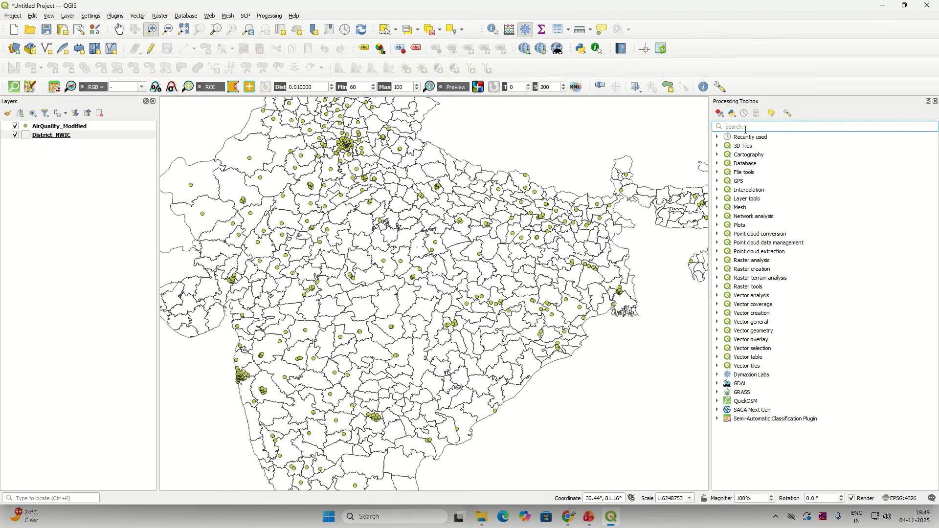
# Step: Search 'reproje' and run Reproject layer on District_NWIC to EPSG:4326 - WGS 84
pyautogui.write('reproject')
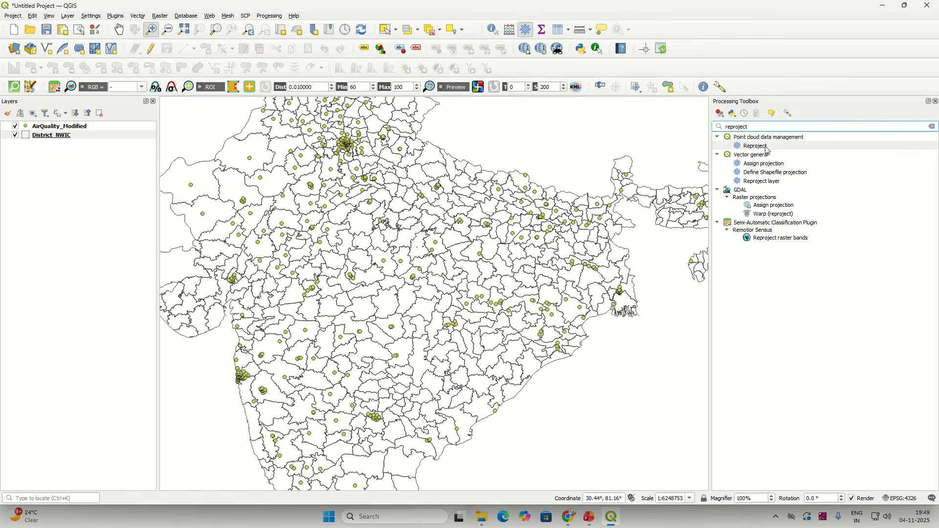
pyautogui.click(762, 182)
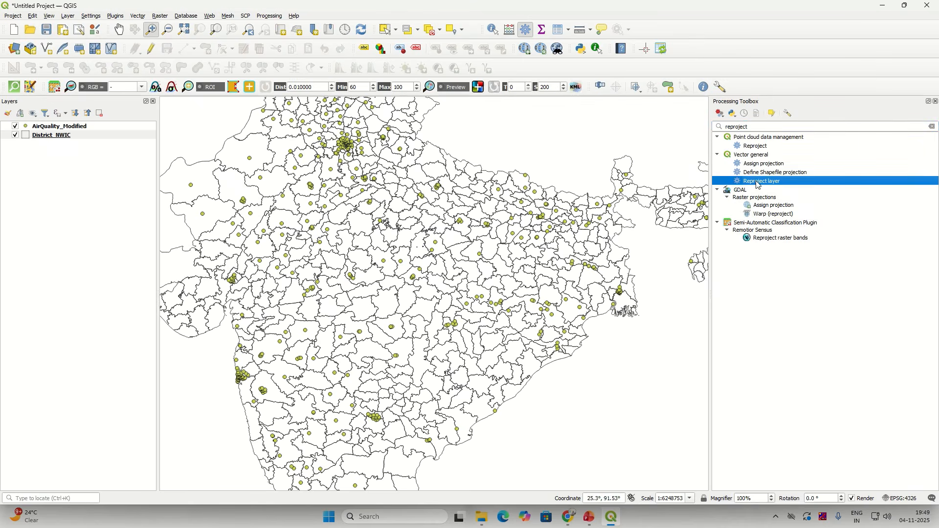
pyautogui.doubleClick(758, 182)
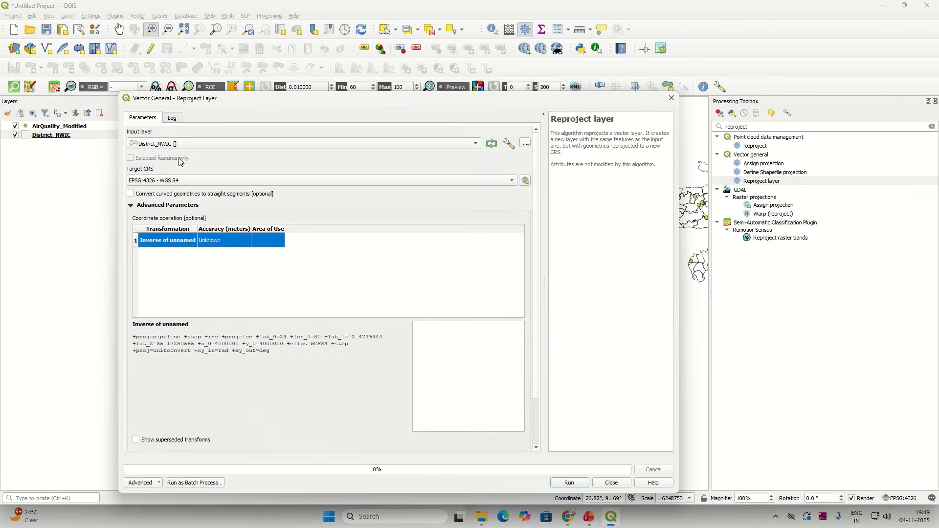
pyautogui.click(165, 145)
pyautogui.click(166, 145)
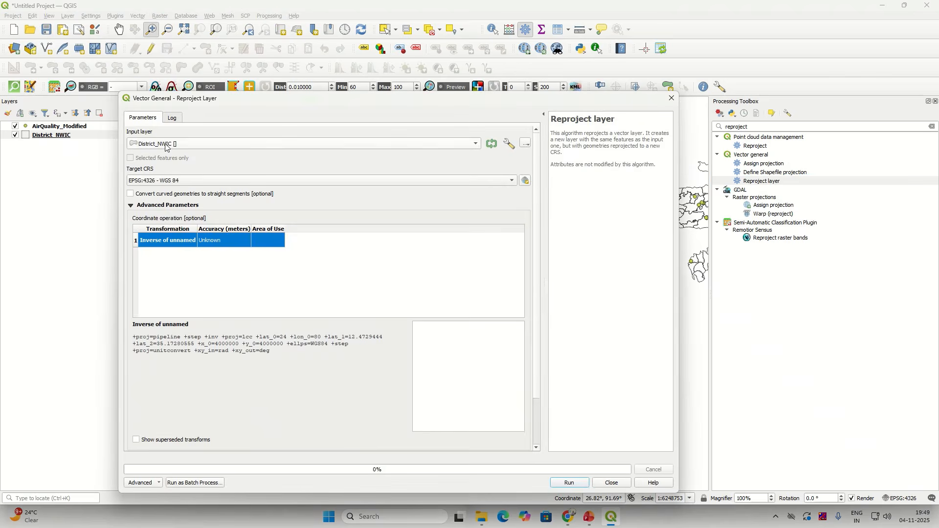
pyautogui.click(156, 181)
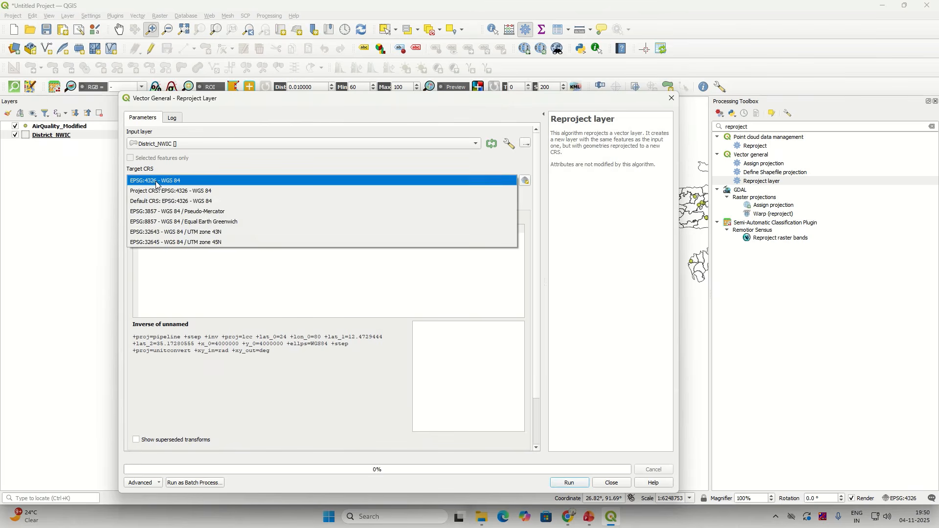
pyautogui.click(156, 181)
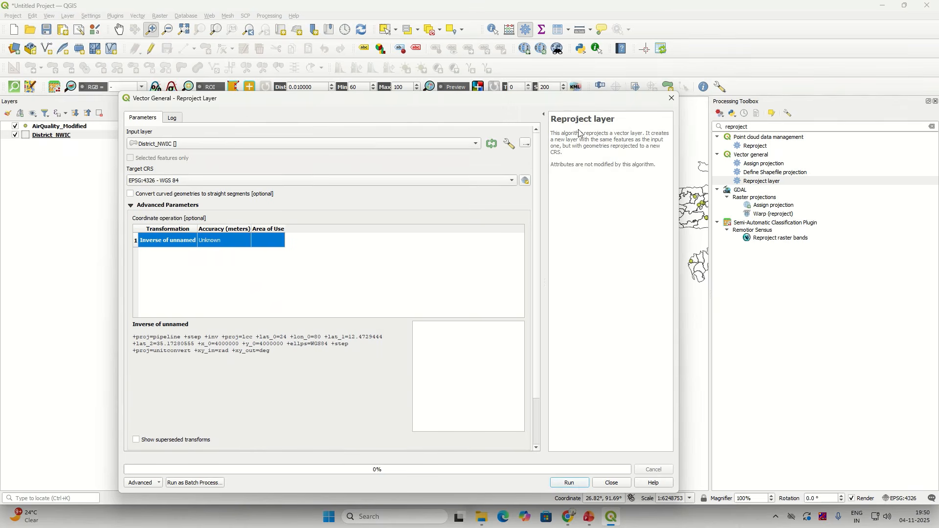
pyautogui.moveTo(581, 133); pyautogui.dragTo(658, 160)
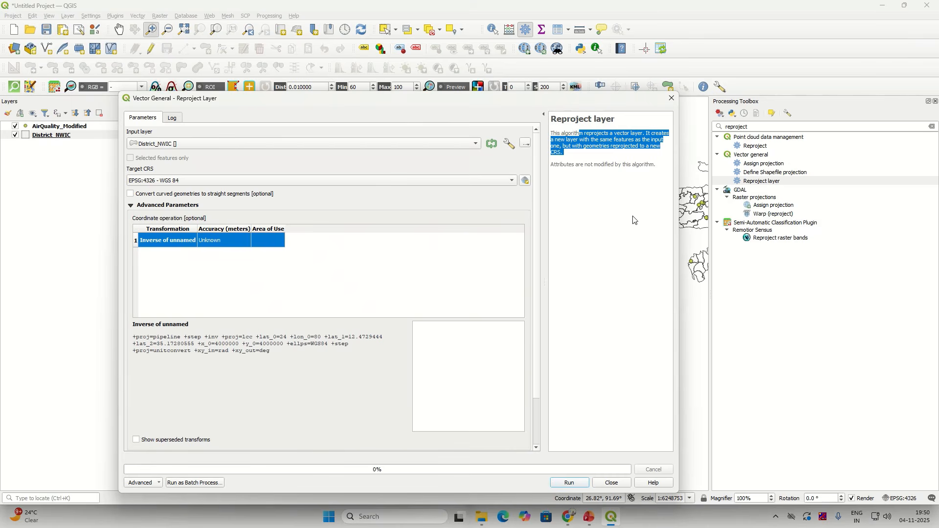
pyautogui.click(586, 483)
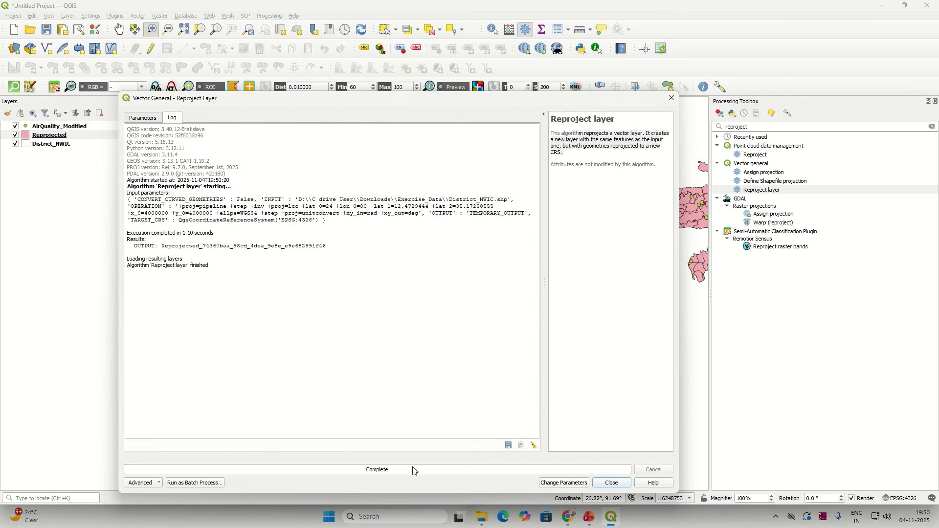
pyautogui.moveTo(147, 260); pyautogui.dragTo(200, 275)
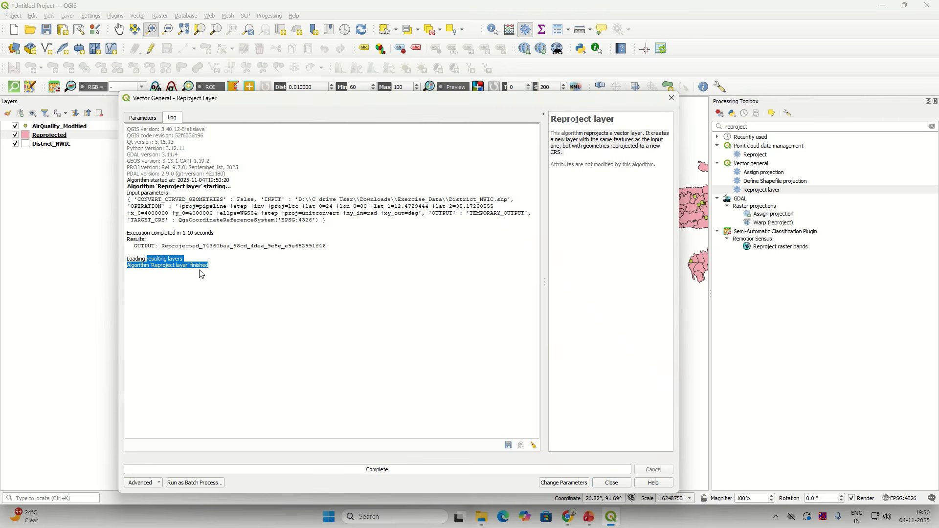
pyautogui.click(627, 486)
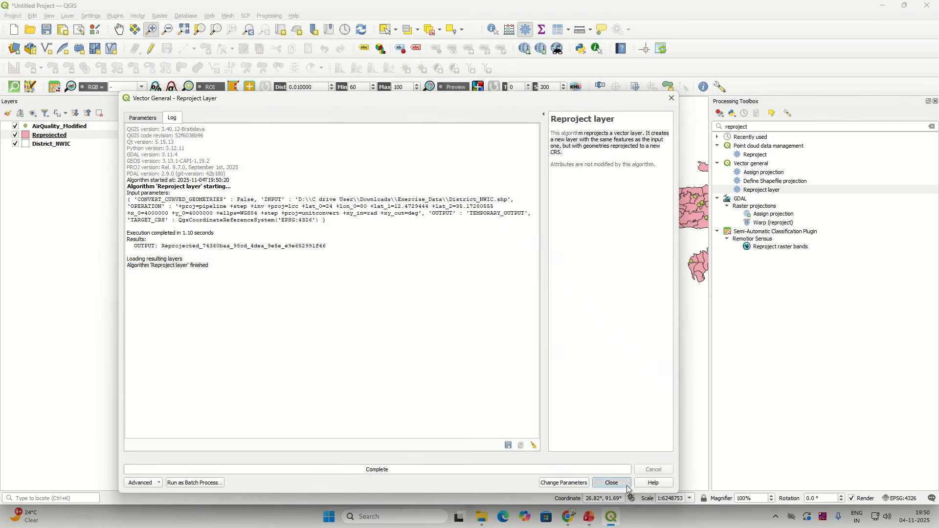
pyautogui.click(61, 139)
pyautogui.rightClick(61, 139)
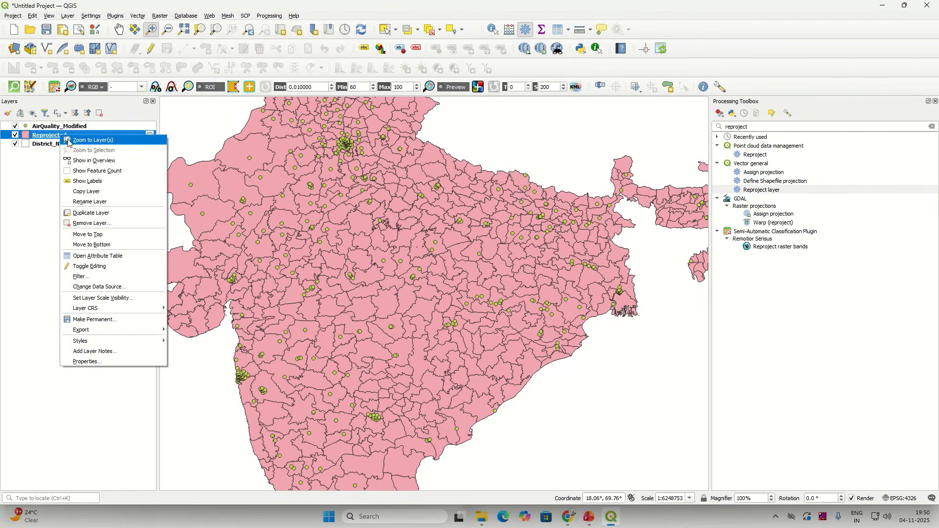
pyautogui.click(78, 141)
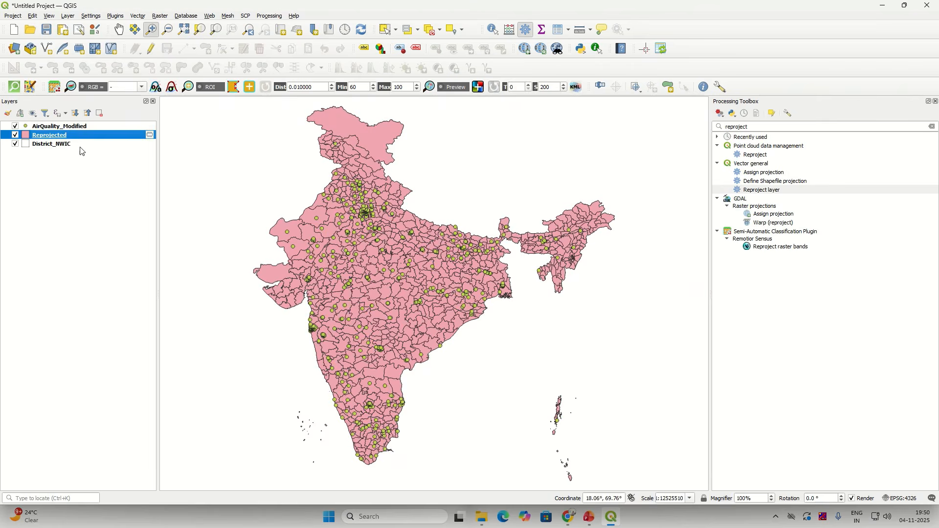
pyautogui.click(936, 102)
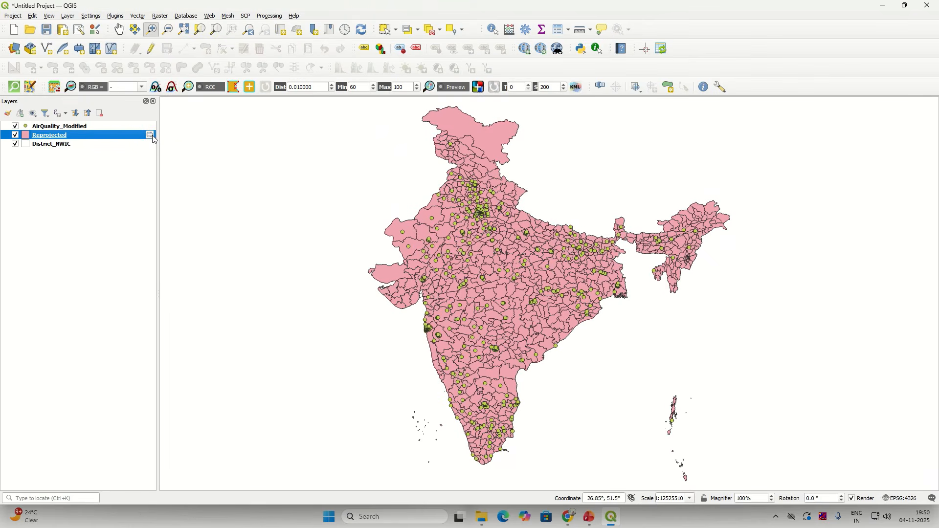
pyautogui.moveTo(153, 137)
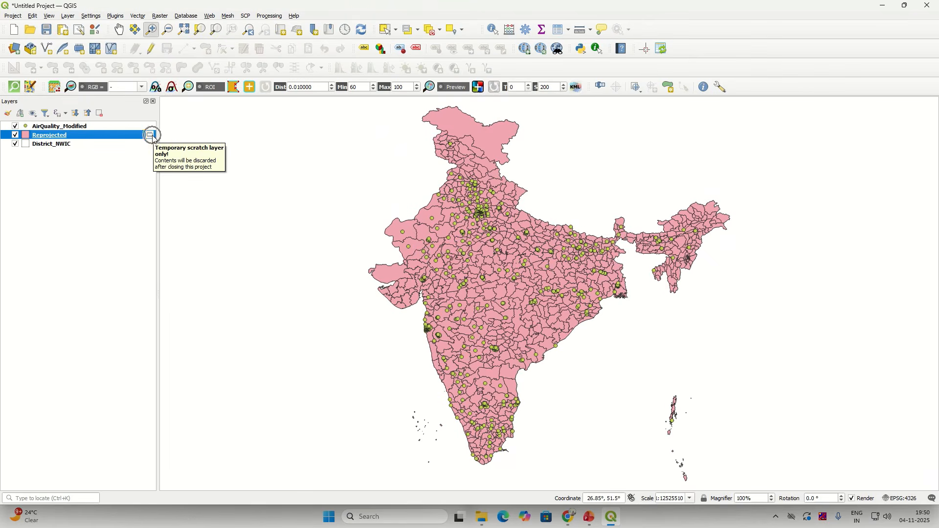
pyautogui.click(152, 136)
pyautogui.click(151, 136)
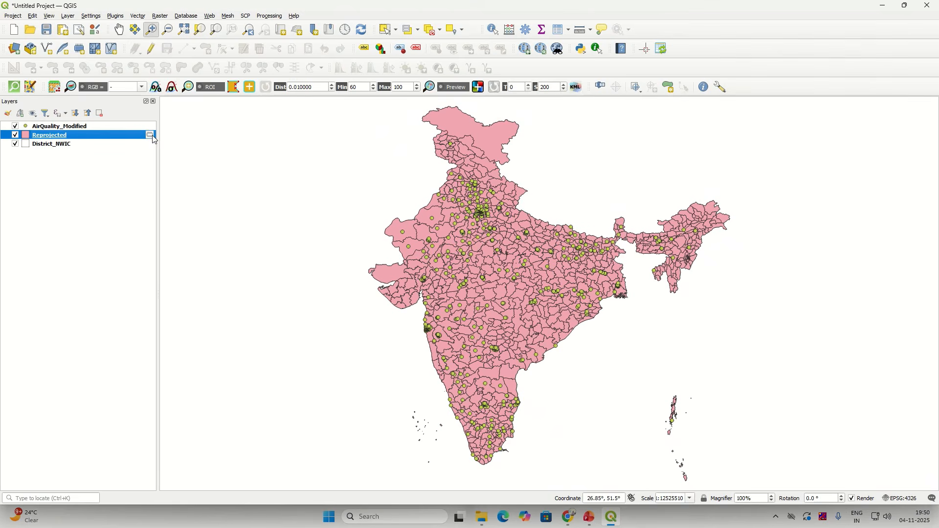
pyautogui.click(30, 47)
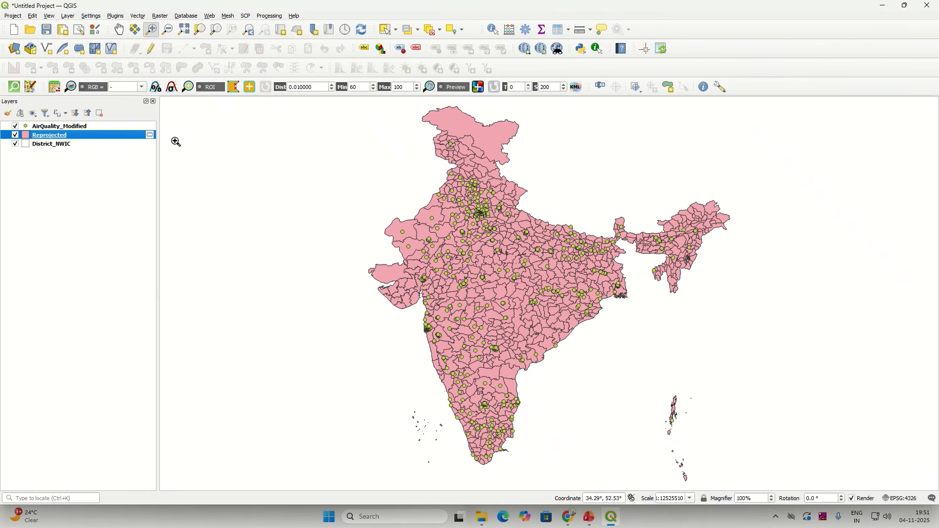
pyautogui.moveTo(147, 141)
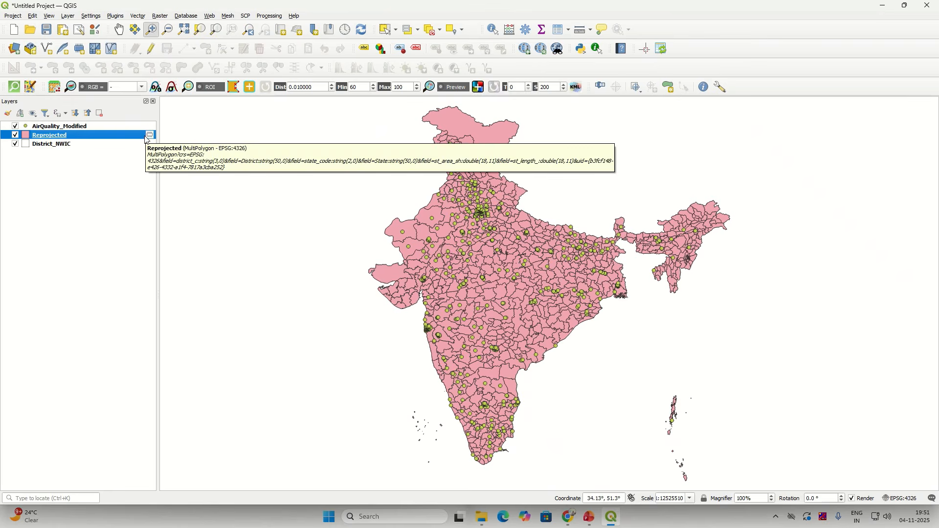
# Step: Export the Reprojected layer to Exercise_Data as District_NWIC_Reprojected.shp and add it to the map
pyautogui.rightClick(147, 140)
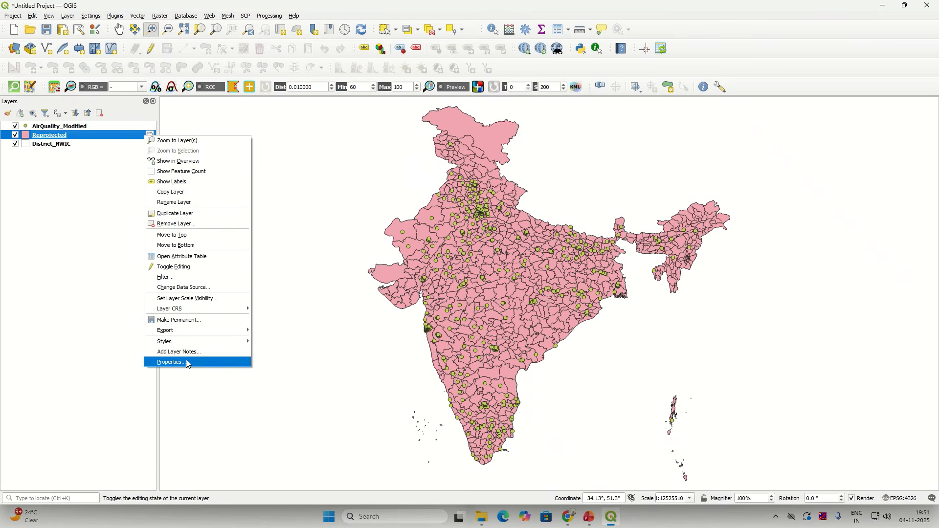
pyautogui.moveTo(186, 335)
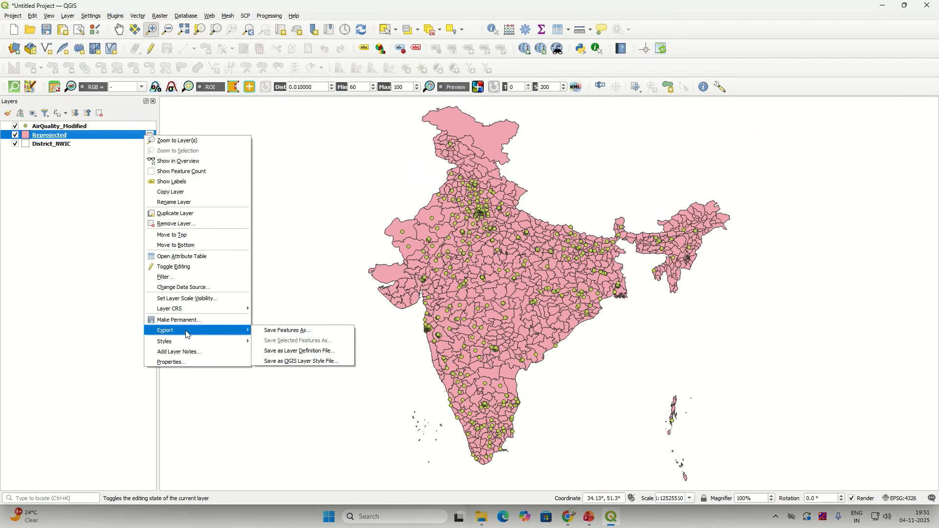
pyautogui.click(273, 335)
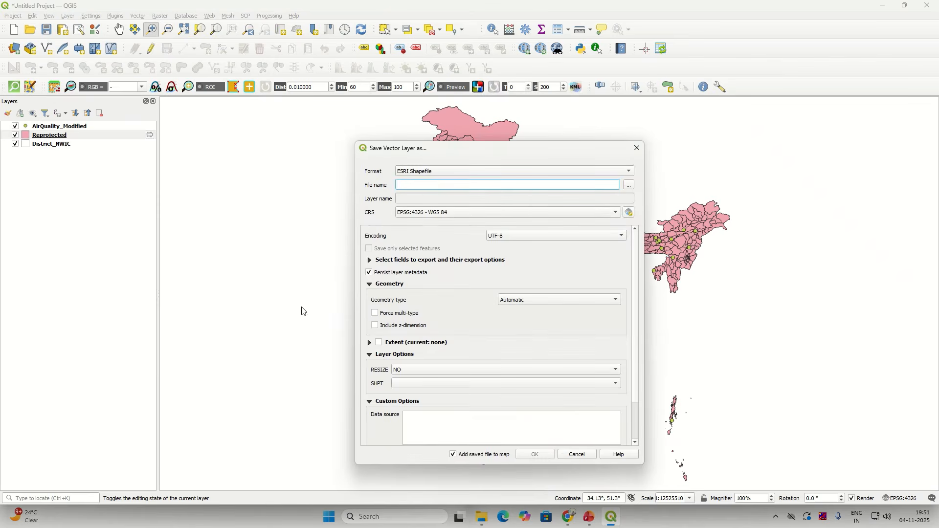
pyautogui.click(630, 185)
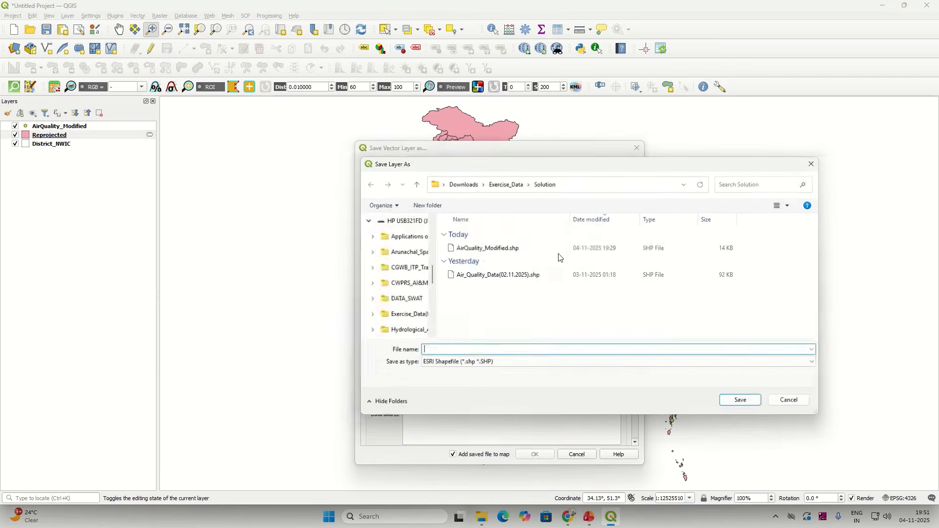
pyautogui.click(506, 186)
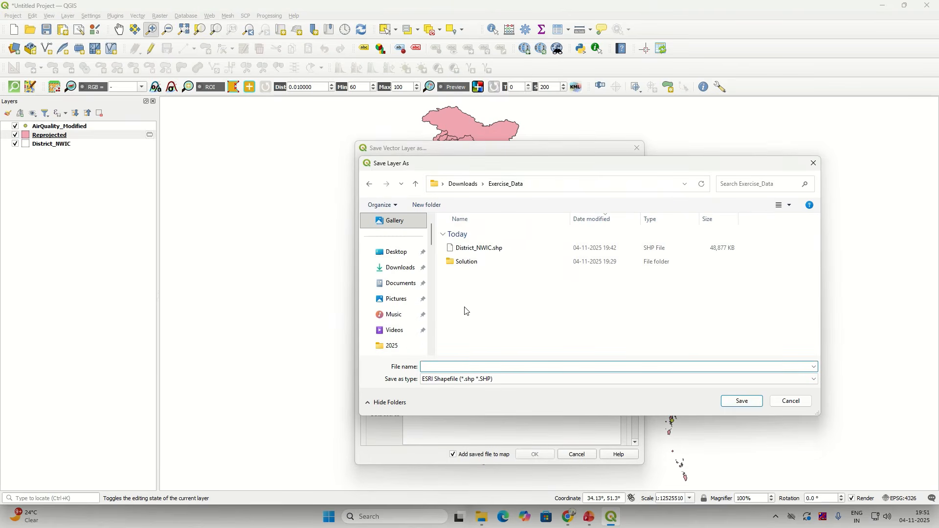
pyautogui.click(472, 248)
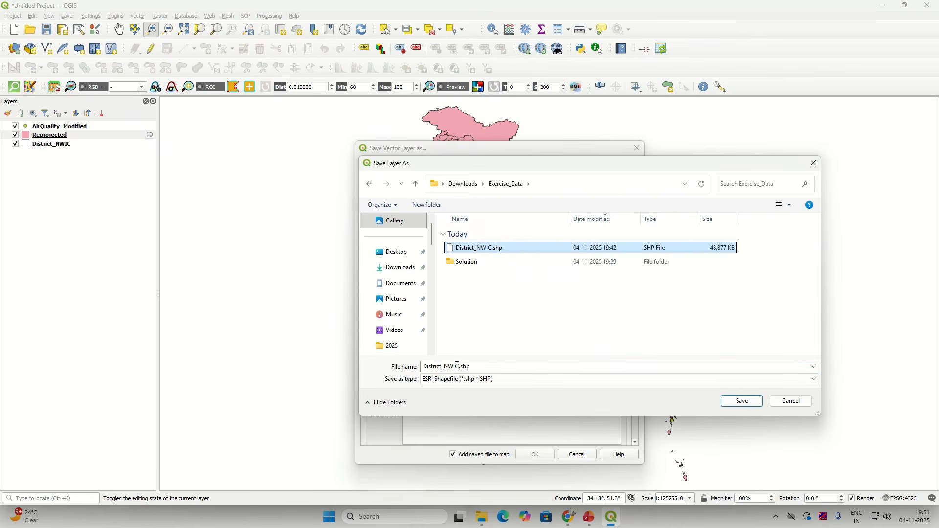
pyautogui.click(458, 367)
pyautogui.click(460, 367)
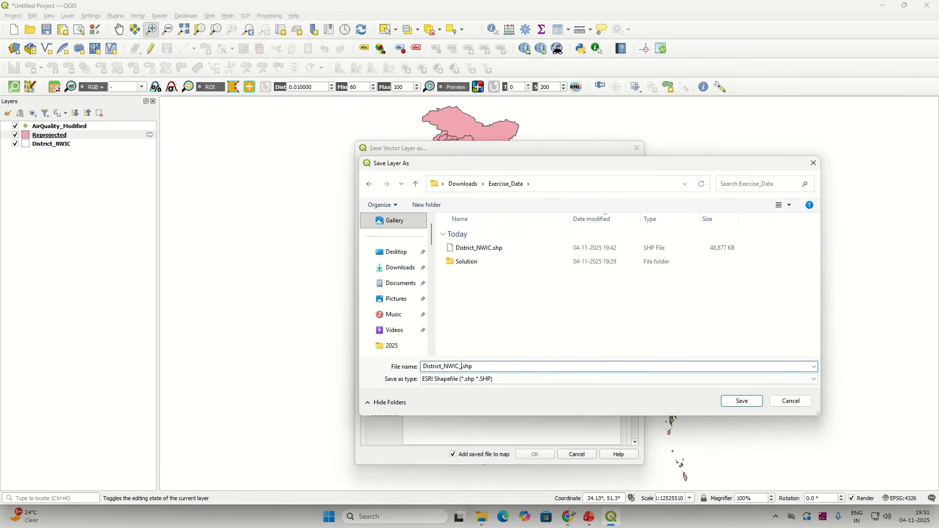
pyautogui.write('_Reprojected')
pyautogui.click(730, 402)
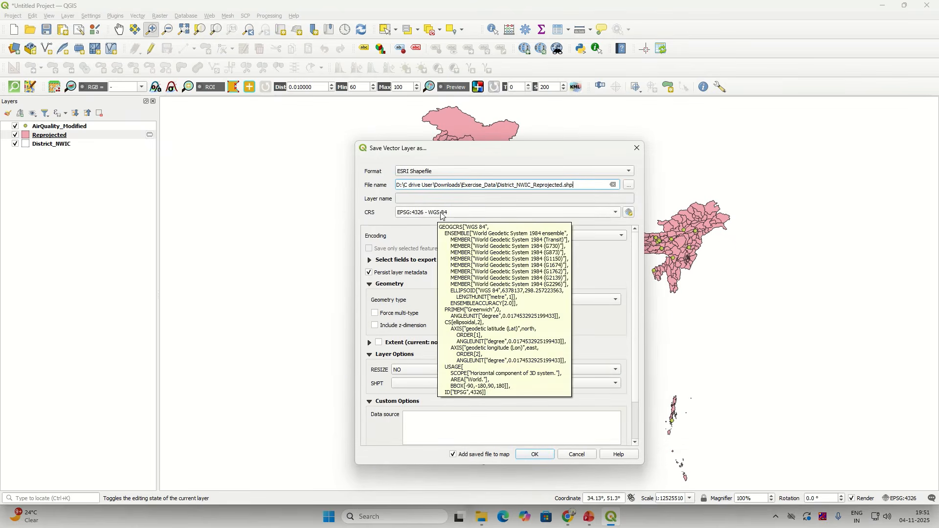
pyautogui.click(536, 455)
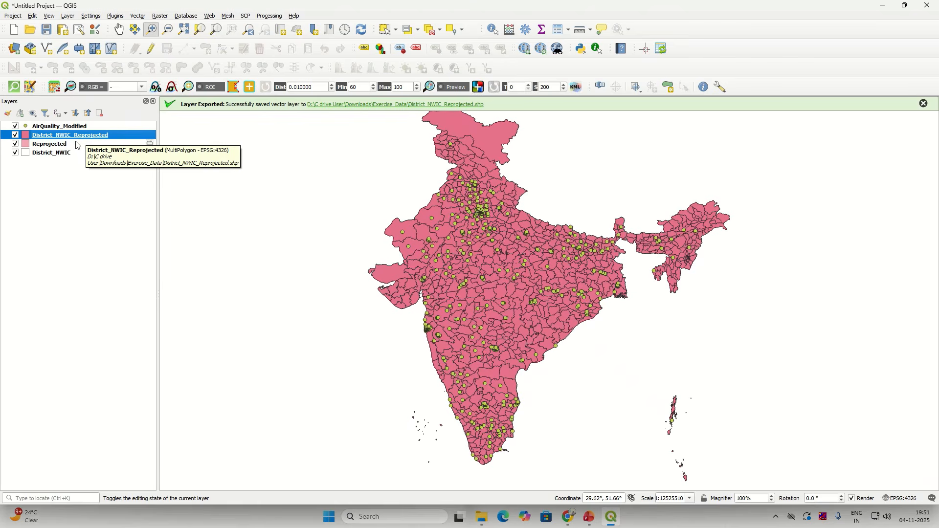
# Step: Remove the temporary Reprojected layer from the project
pyautogui.click(76, 145)
pyautogui.rightClick(76, 145)
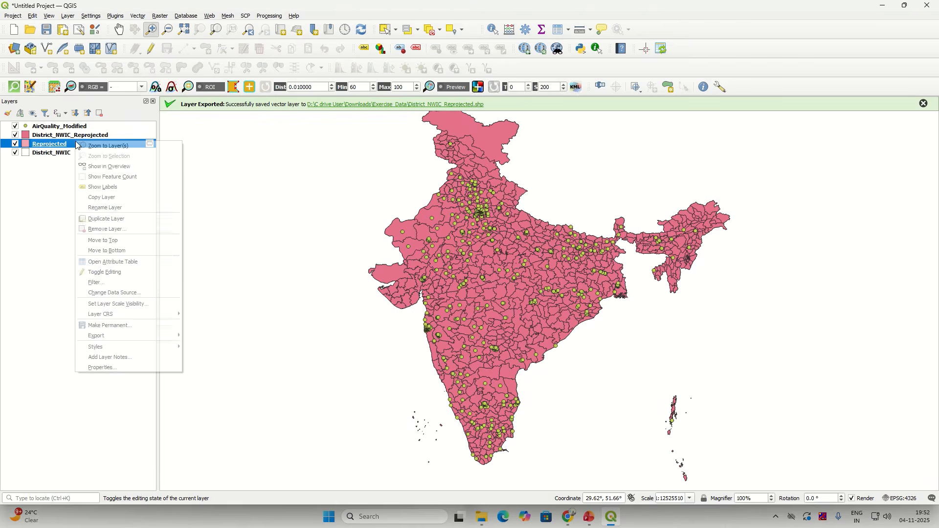
pyautogui.click(122, 233)
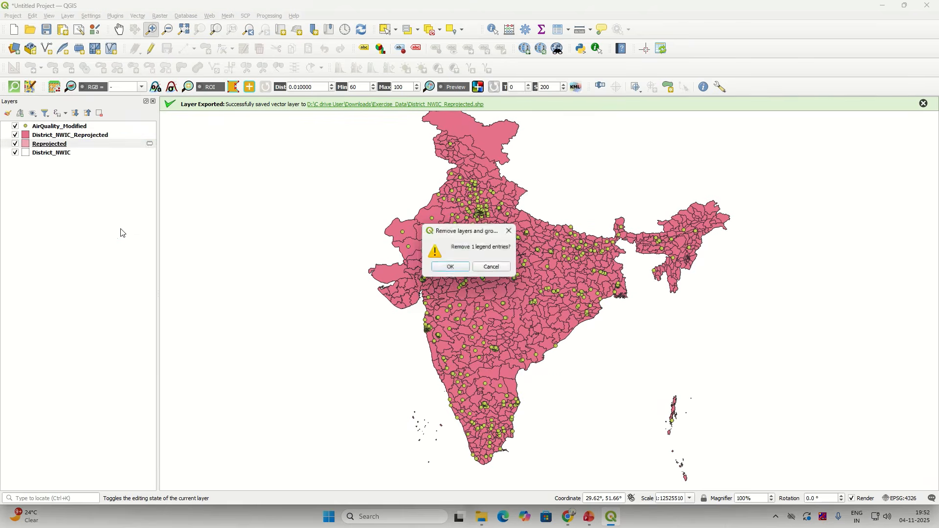
pyautogui.click(450, 267)
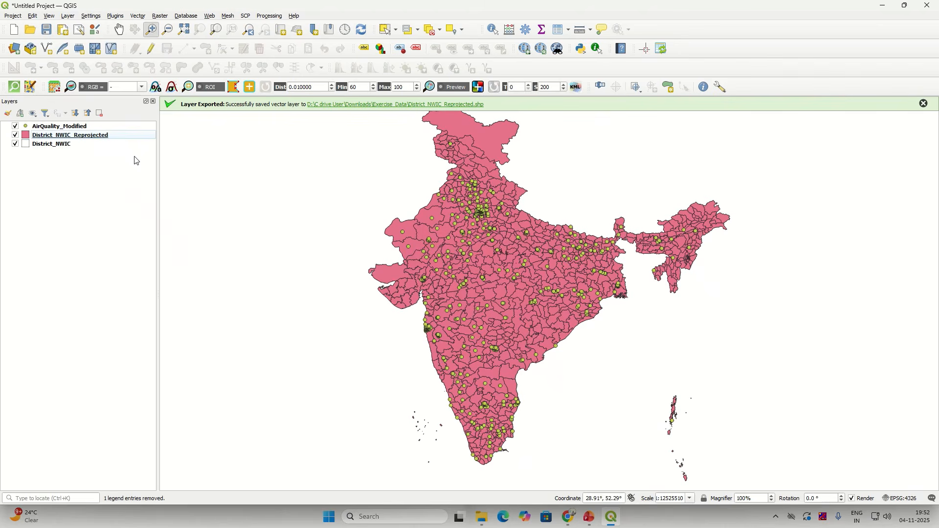
# Step: Check in District_NWIC_Reprojected's properties that its CRS is EPSG:4326
pyautogui.rightClick(107, 139)
pyautogui.click(161, 360)
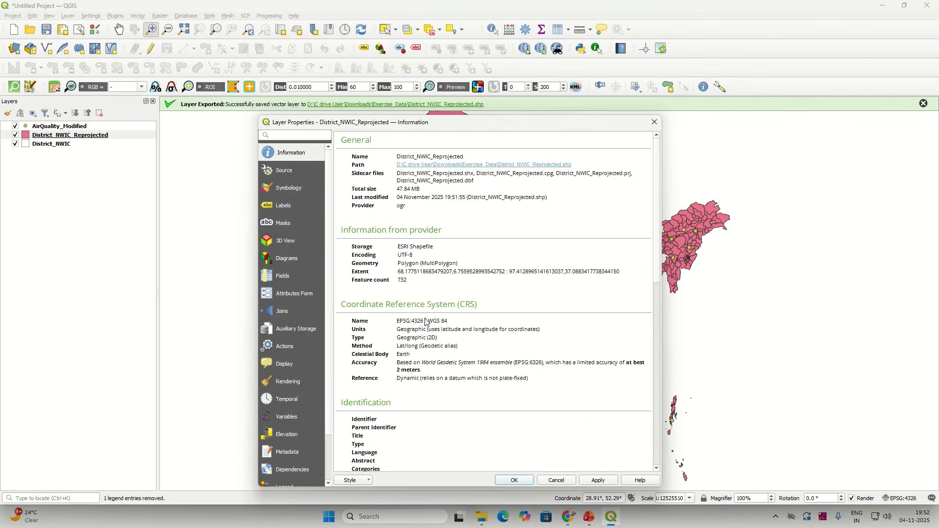
pyautogui.click(655, 122)
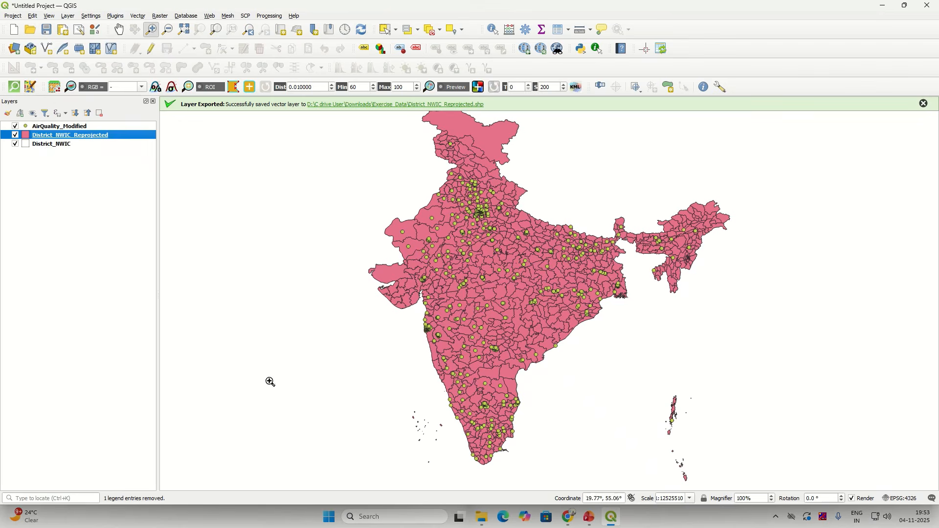
# Step: In a new browser tab, search epsg.io for 'lambert conical' and go back
pyautogui.click(569, 517)
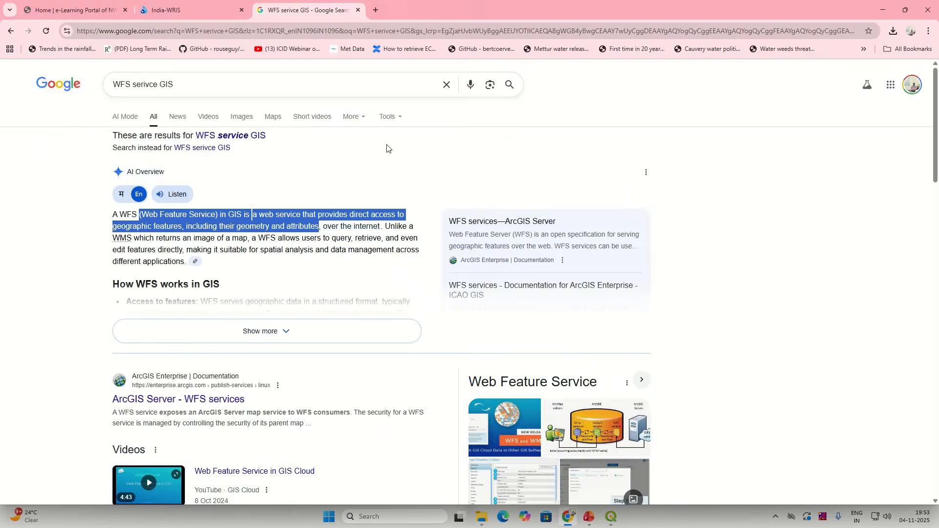
pyautogui.click(376, 10)
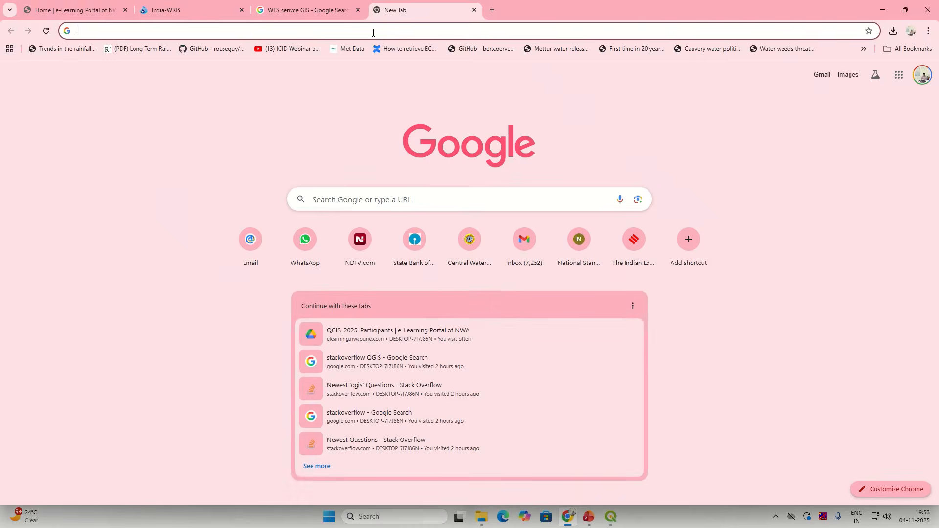
pyautogui.write('epsg.i')
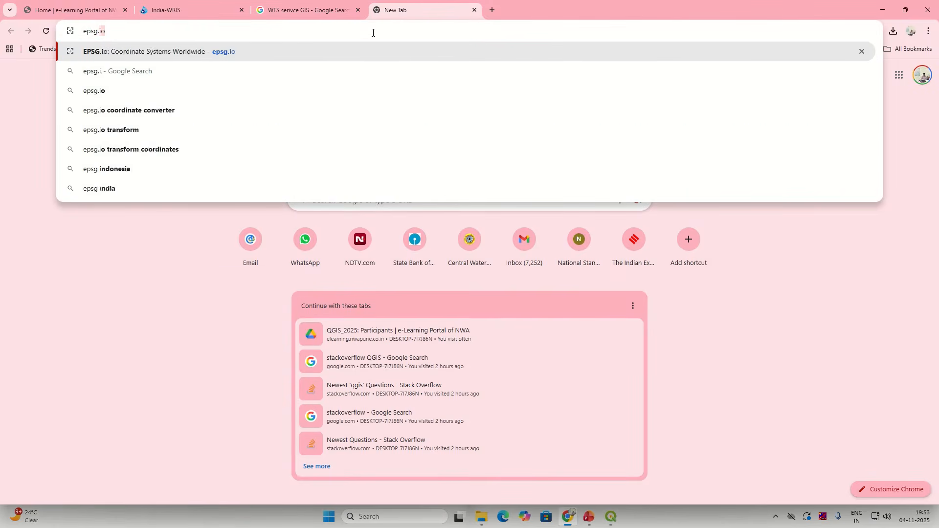
pyautogui.press('Return')
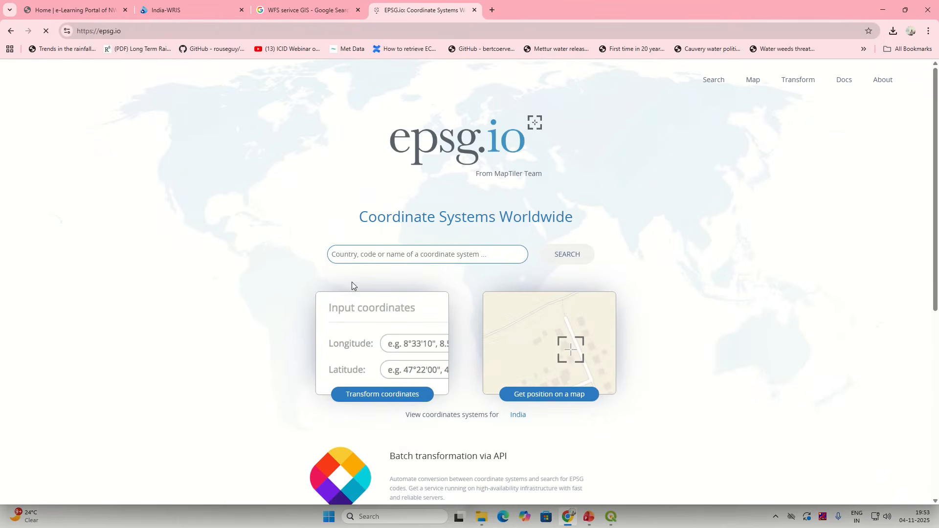
pyautogui.click(361, 248)
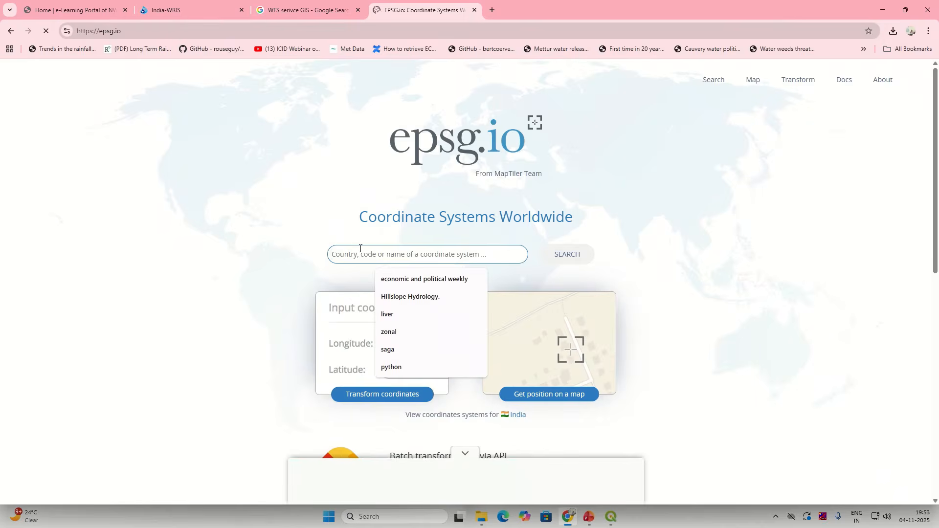
pyautogui.write('lamber')
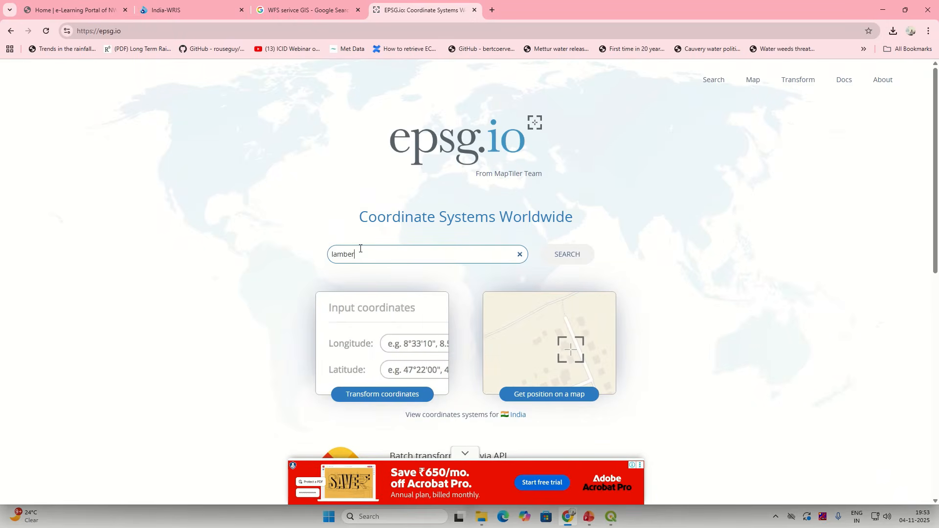
pyautogui.write('t conical')
pyautogui.press('Return')
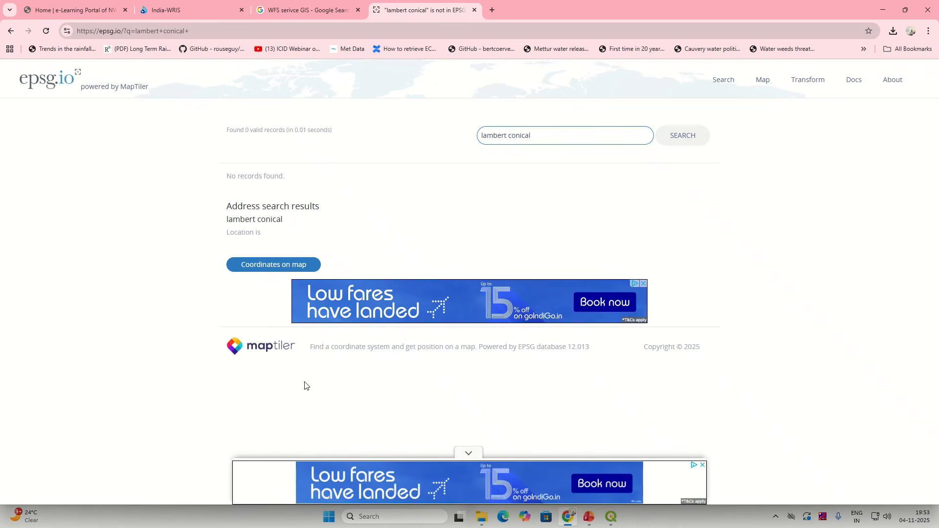
pyautogui.click(10, 31)
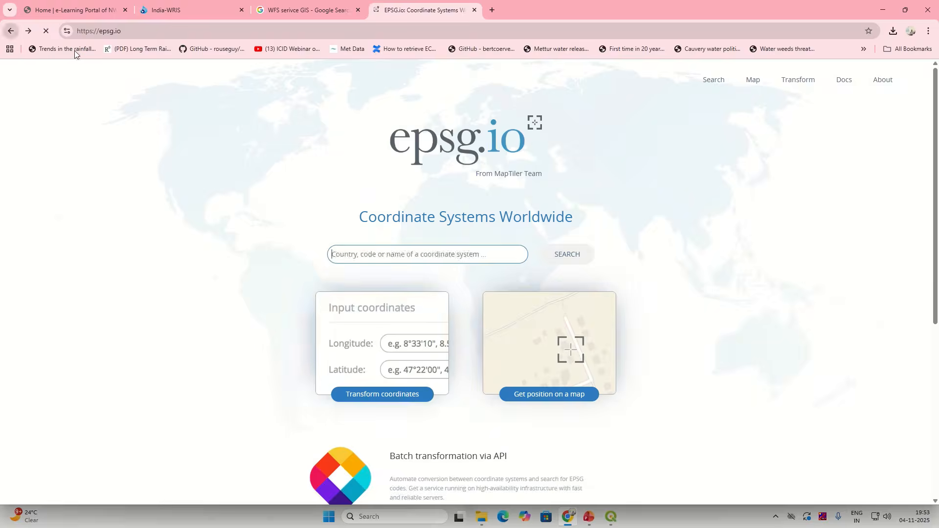
# Step: Go to the spatialreference.org website instead
pyautogui.click(304, 33)
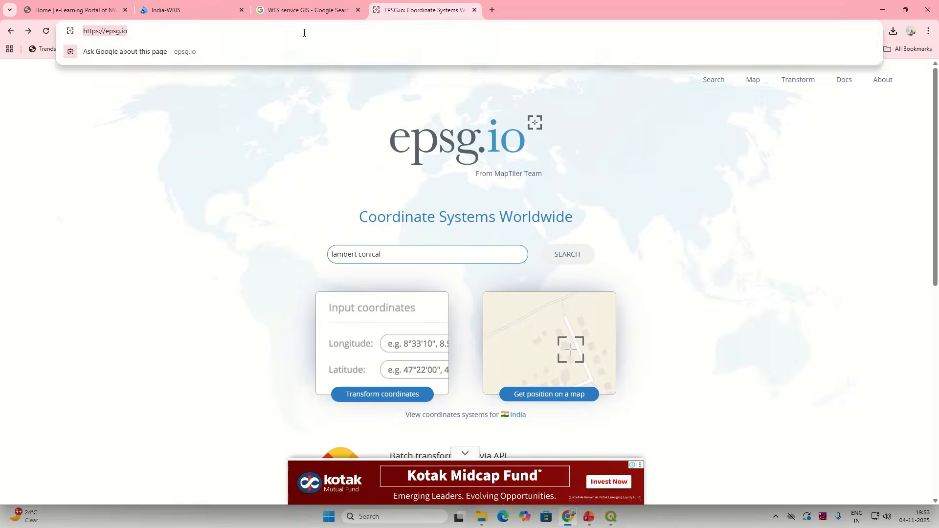
pyautogui.write('spatial')
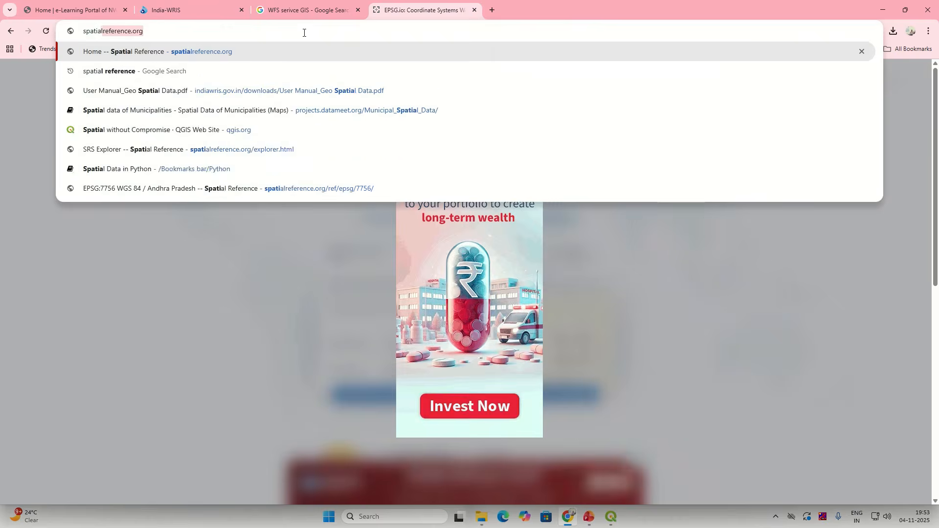
pyautogui.press('Return')
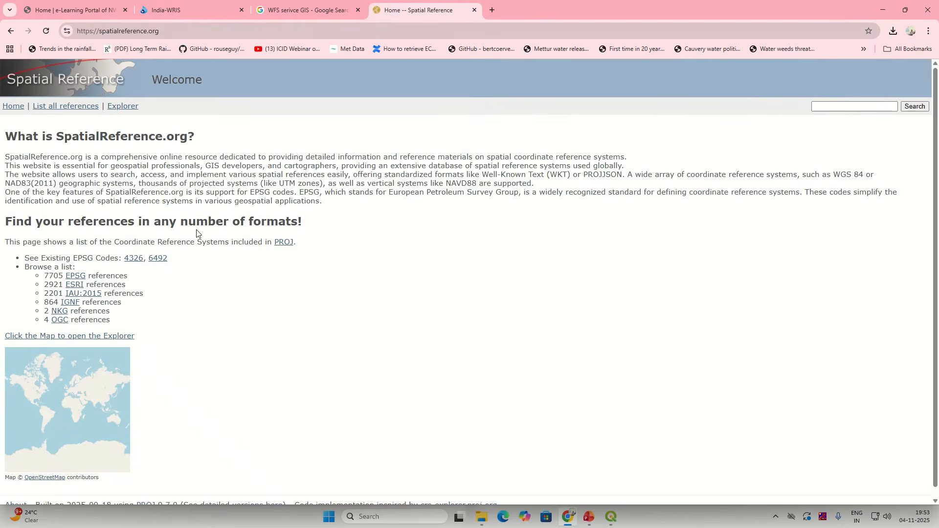
# Step: Search SpatialReference.org for 'lambert', then refine the query to 'LCC India'
pyautogui.click(868, 109)
pyautogui.write('lambert')
pyautogui.press('Return')
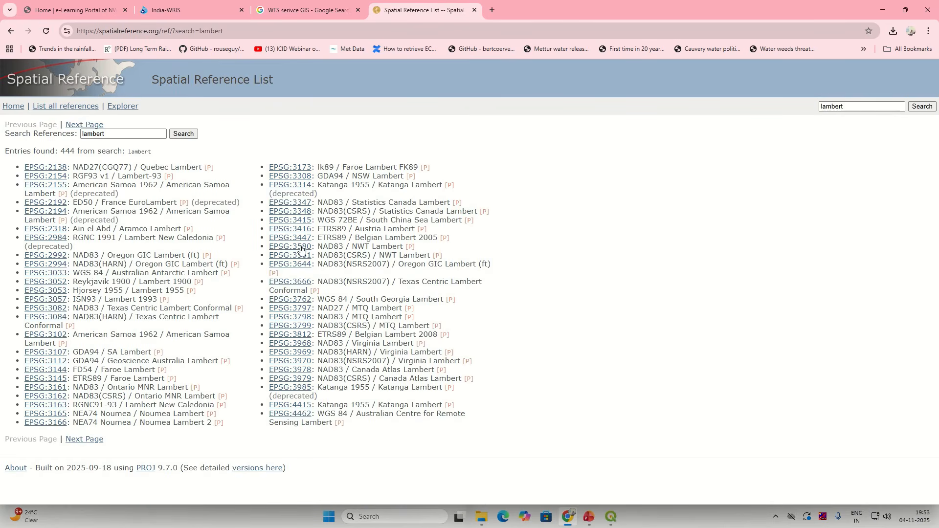
pyautogui.click(125, 134)
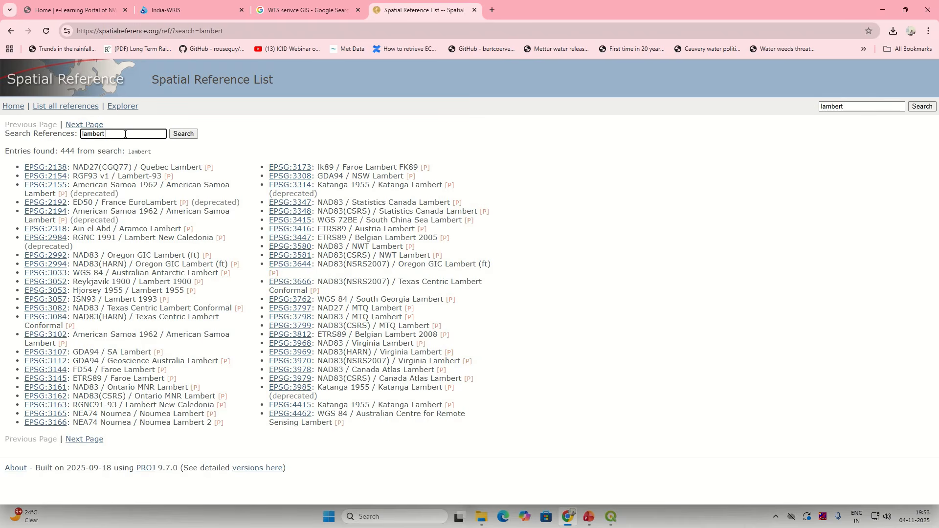
pyautogui.write('India')
pyautogui.click(181, 133)
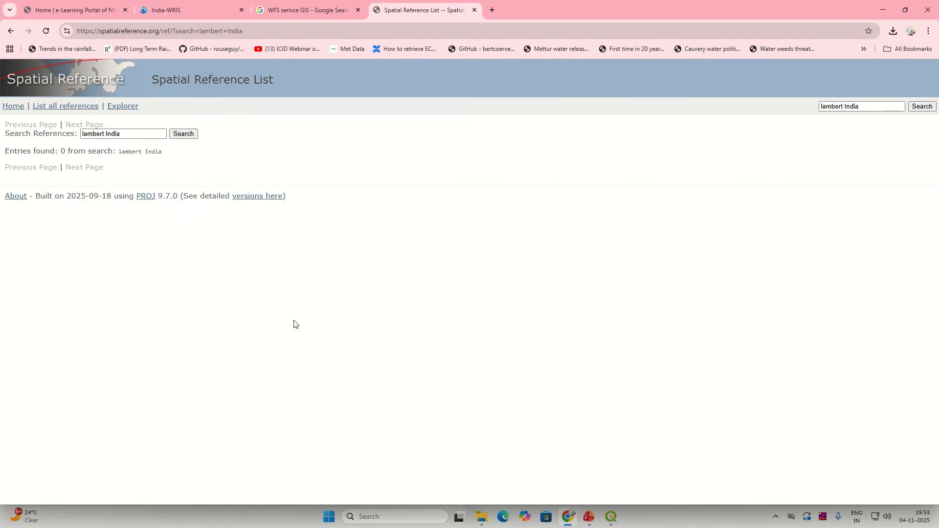
pyautogui.doubleClick(90, 135)
pyautogui.write('LCC')
pyautogui.press('Return')
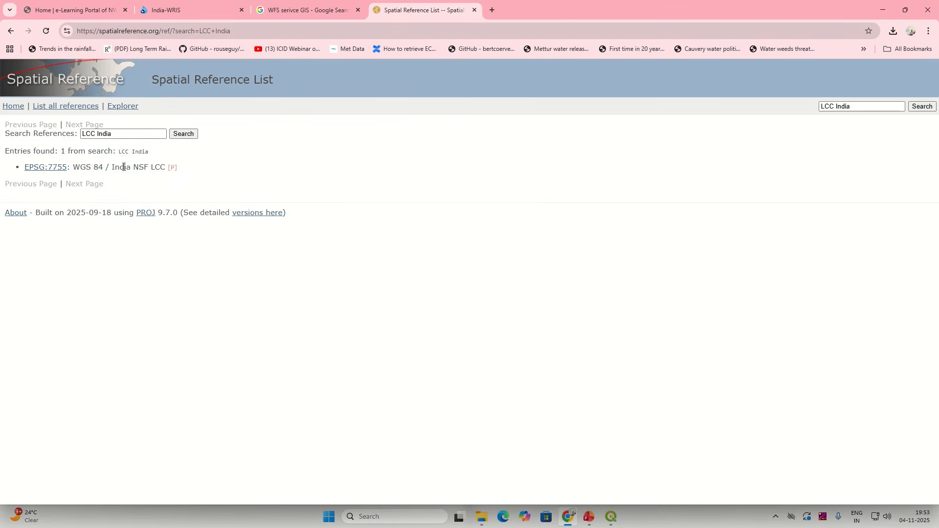
# Step: View EPSG:7755 India NSF LCC, step on to EPSG:7756 and EPSG:7757, then return to QGIS
pyautogui.click(57, 170)
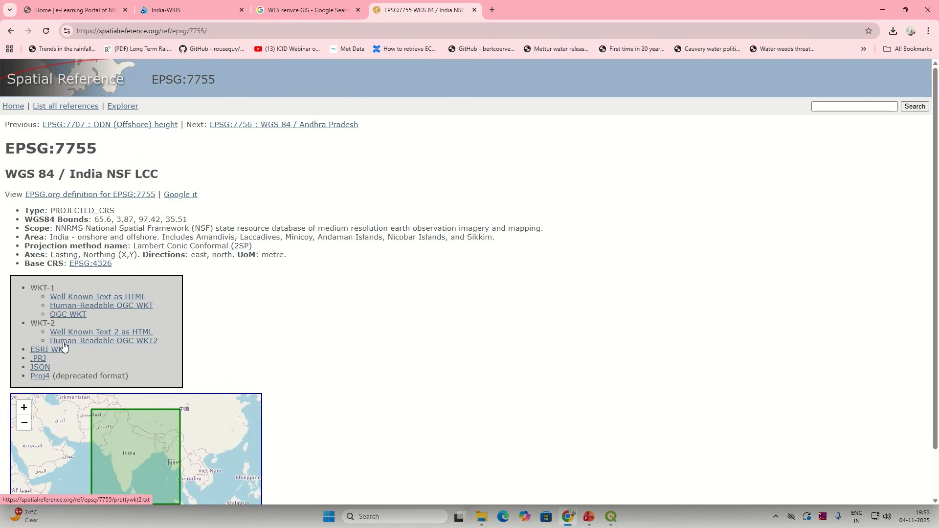
pyautogui.scroll(-1, 63, 347)
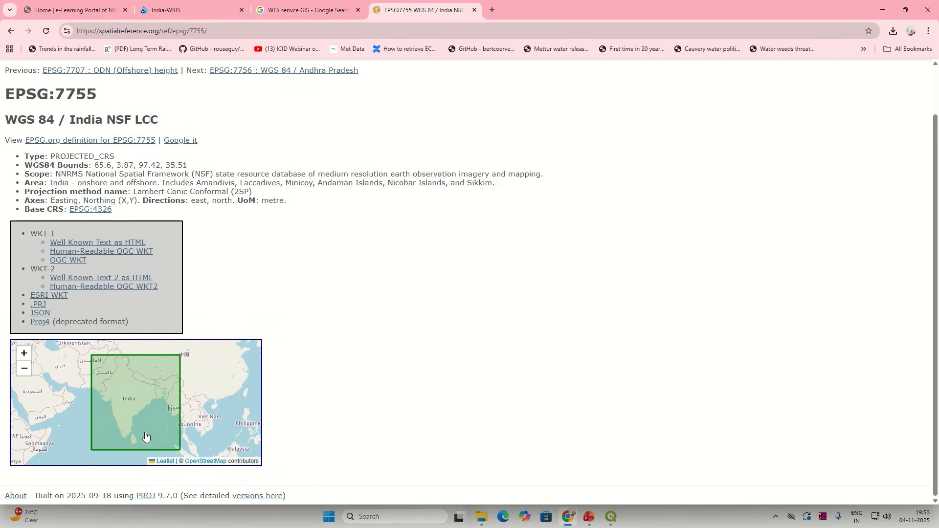
pyautogui.scroll(1, 129, 438)
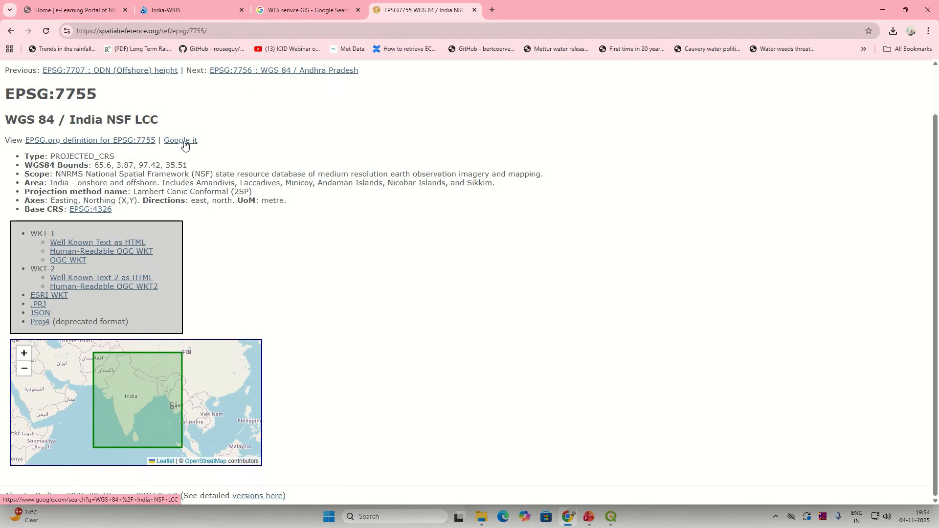
pyautogui.scroll(1, 126, 418)
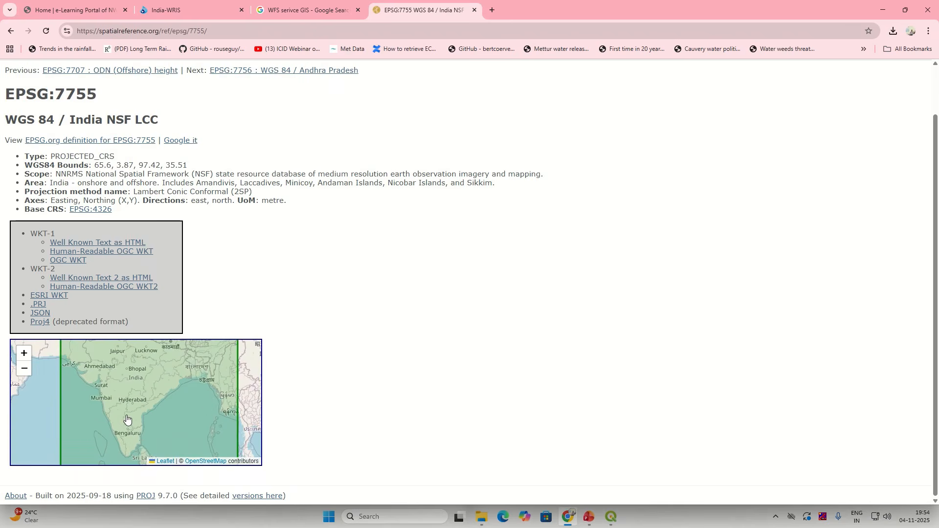
pyautogui.click(225, 73)
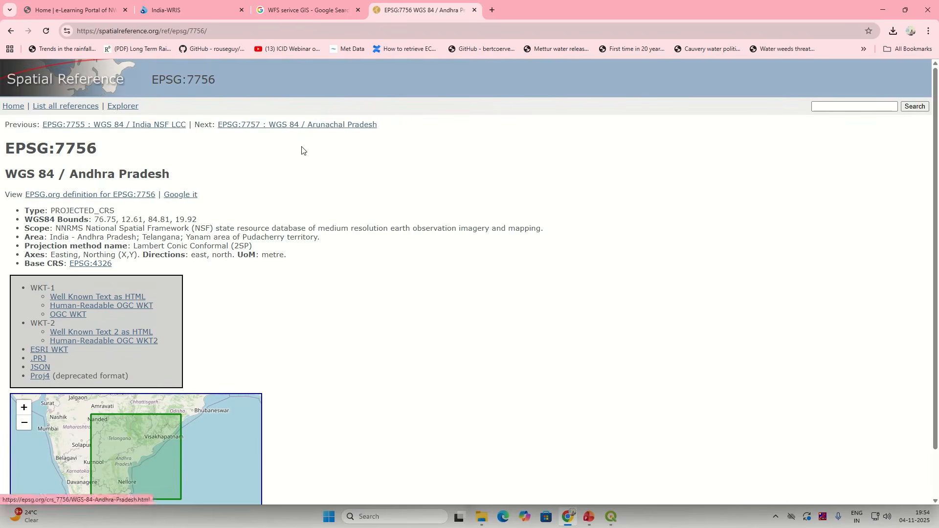
pyautogui.click(333, 125)
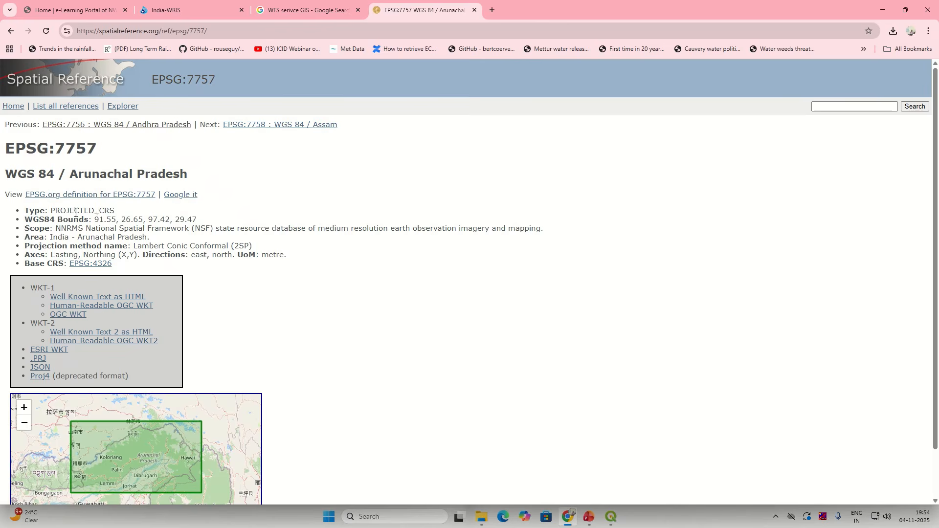
pyautogui.moveTo(74, 212); pyautogui.dragTo(119, 216)
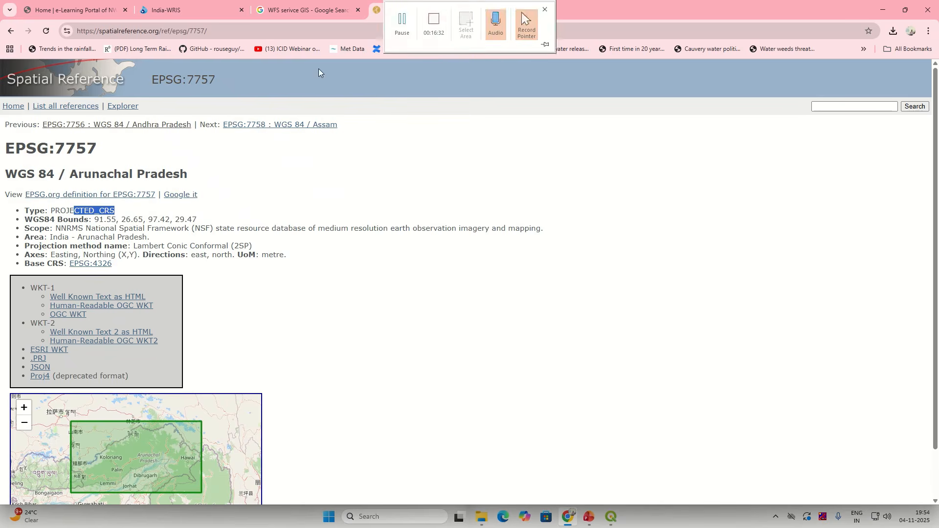
pyautogui.click(611, 517)
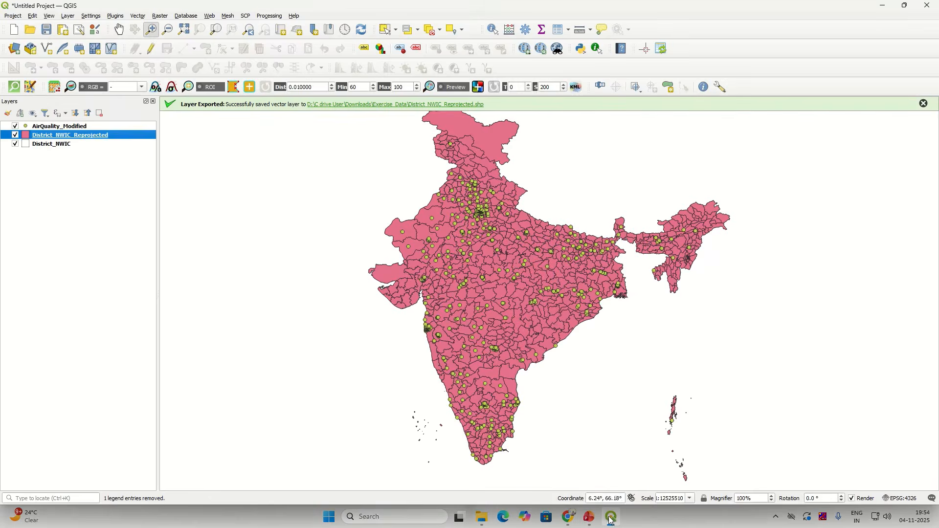
# Step: Check District_NWIC's Lambert Conformal Conic CRS in its layer properties
pyautogui.click(100, 129)
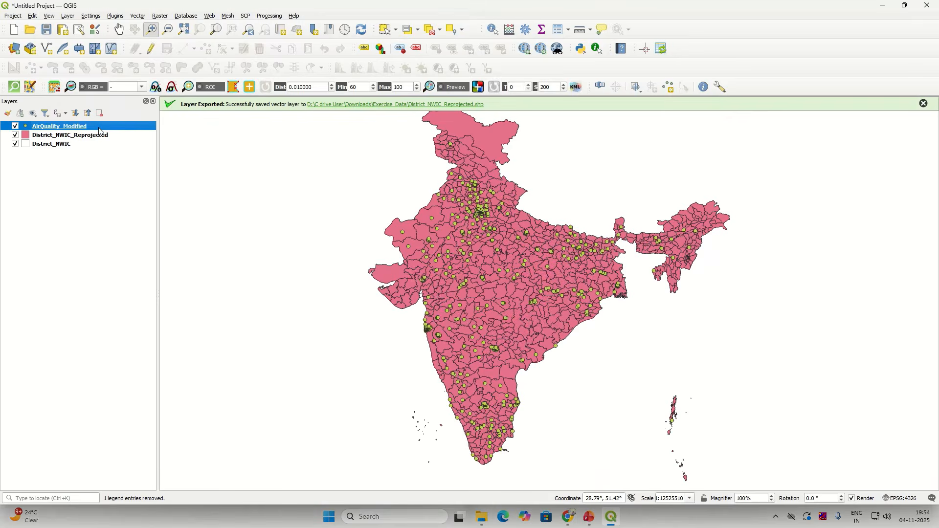
pyautogui.rightClick(77, 144)
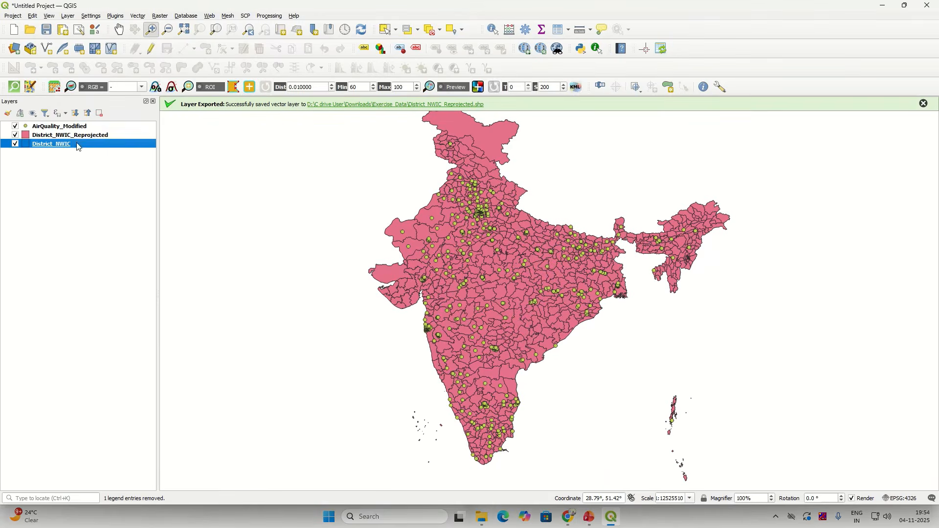
pyautogui.click(136, 348)
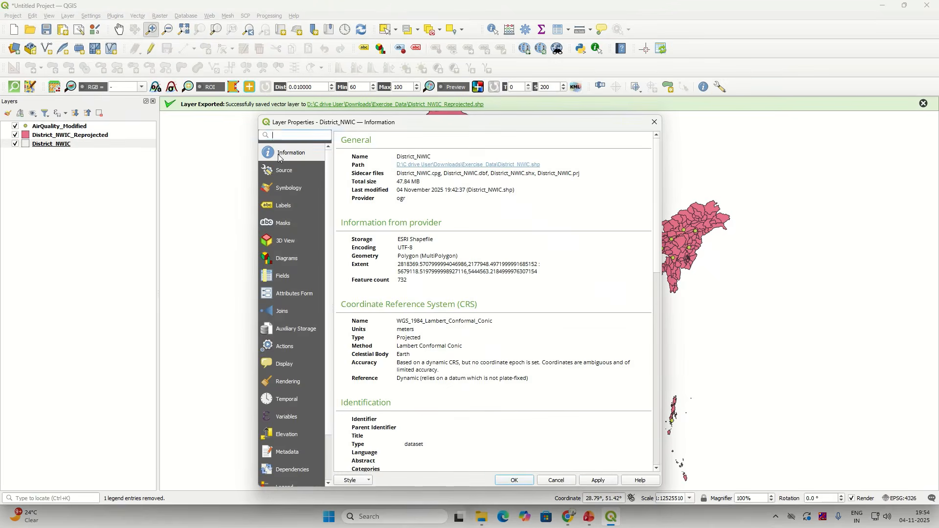
pyautogui.moveTo(399, 322); pyautogui.dragTo(490, 320)
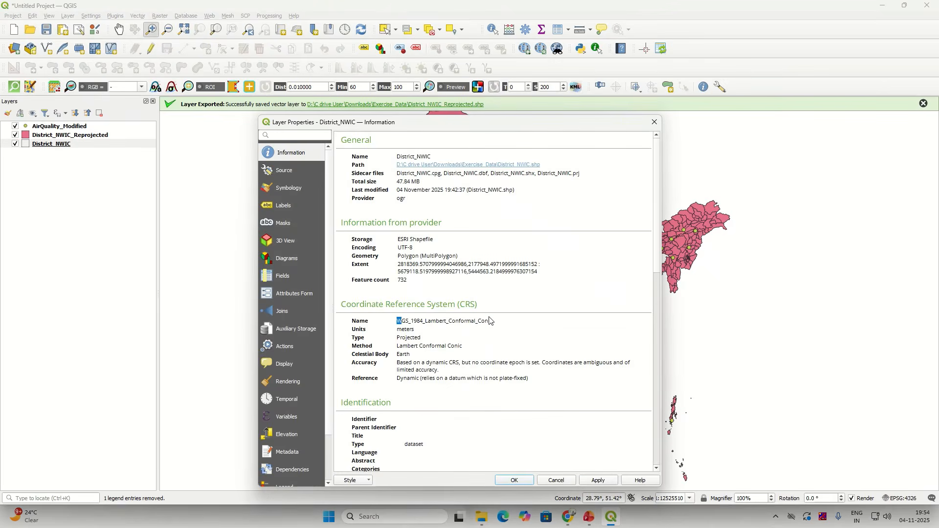
pyautogui.click(655, 124)
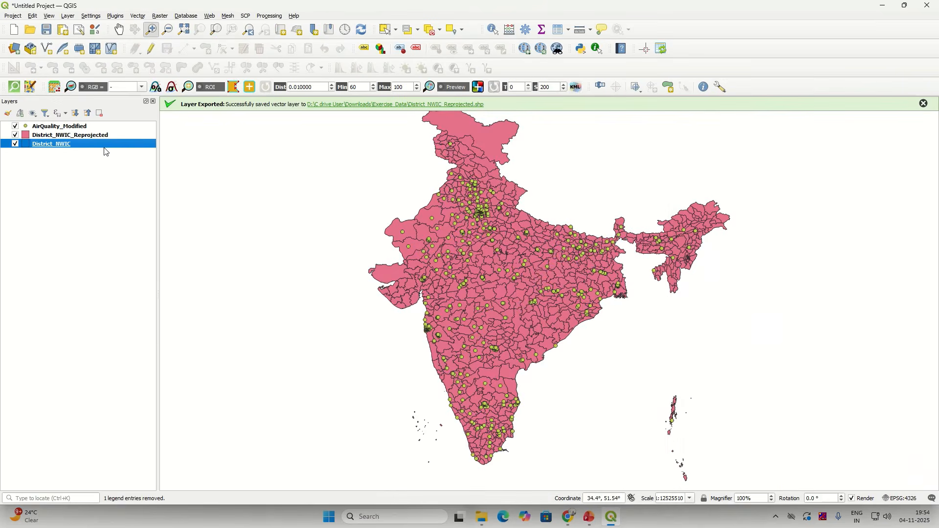
# Step: Show District_NWIC and hide District_NWIC_Reprojected in the Layers panel
pyautogui.rightClick(107, 150)
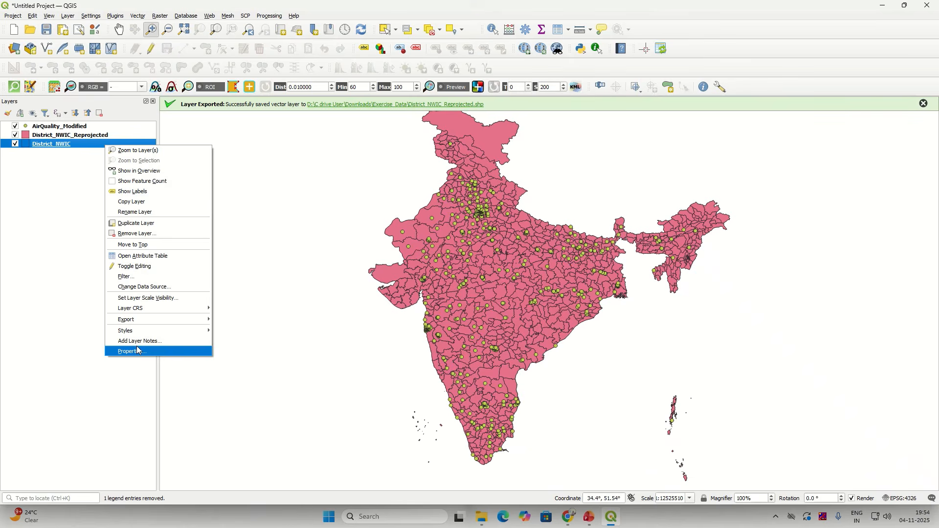
pyautogui.click(72, 258)
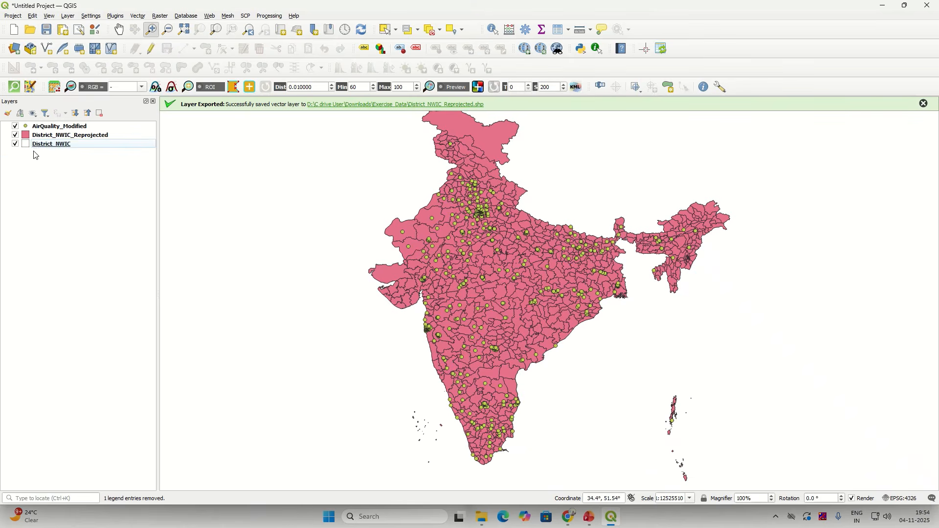
pyautogui.click(60, 147)
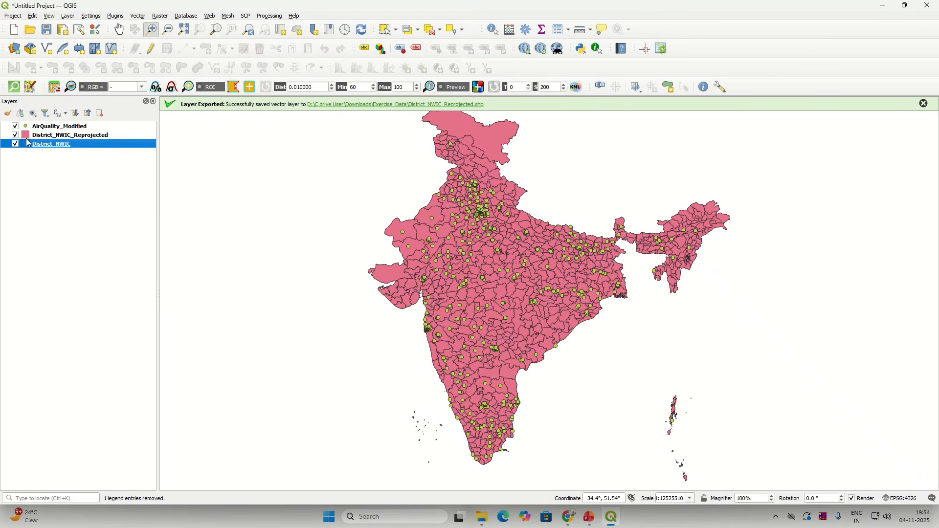
pyautogui.click(15, 144)
pyautogui.click(22, 139)
pyautogui.click(15, 135)
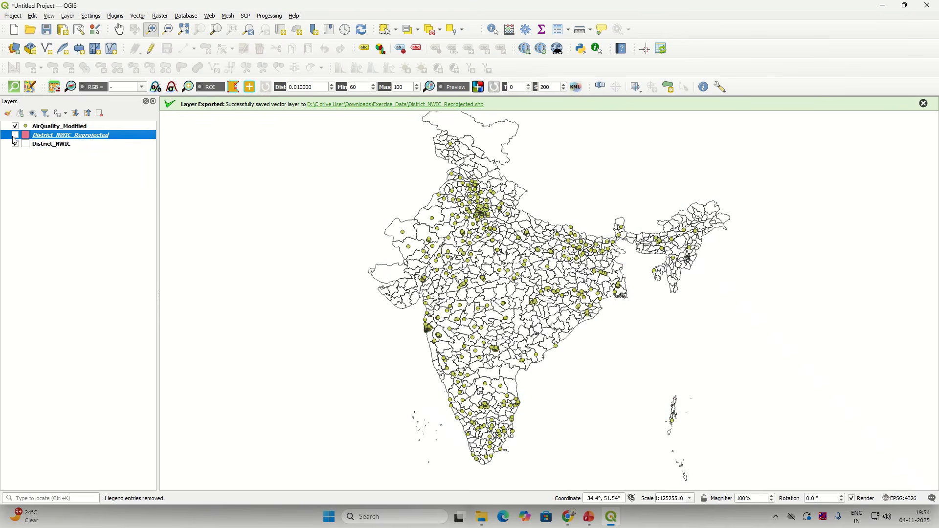
pyautogui.click(36, 147)
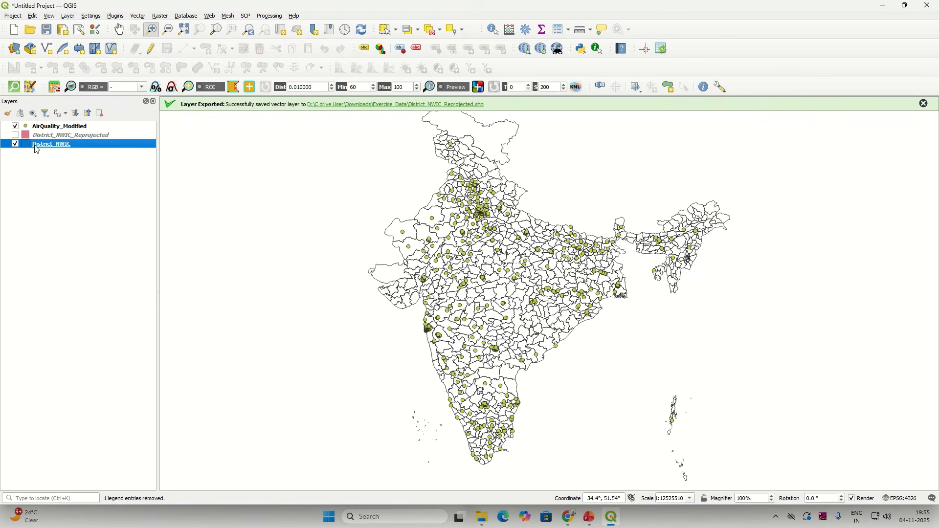
pyautogui.click(42, 138)
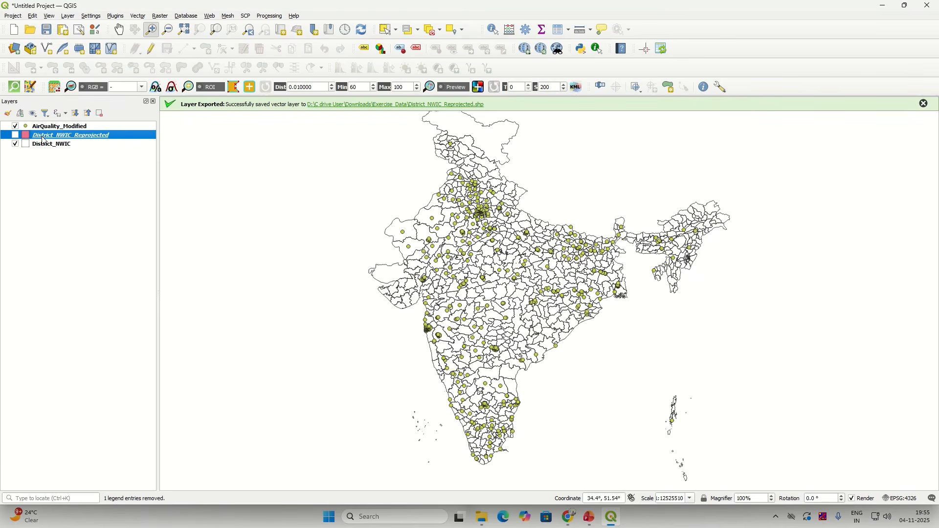
# Step: Copy District_NWIC's symbology and paste it onto the visible District_NWIC_Reprojected layer
pyautogui.click(43, 146)
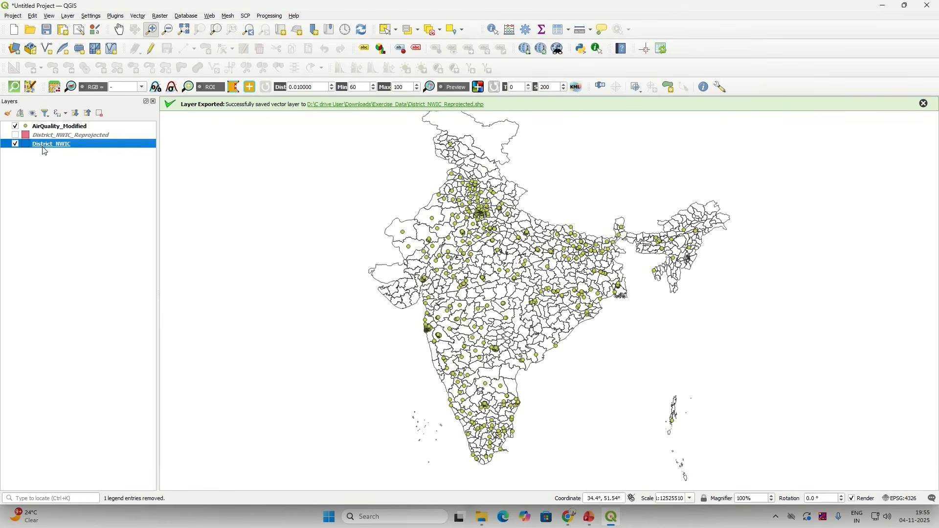
pyautogui.click(15, 135)
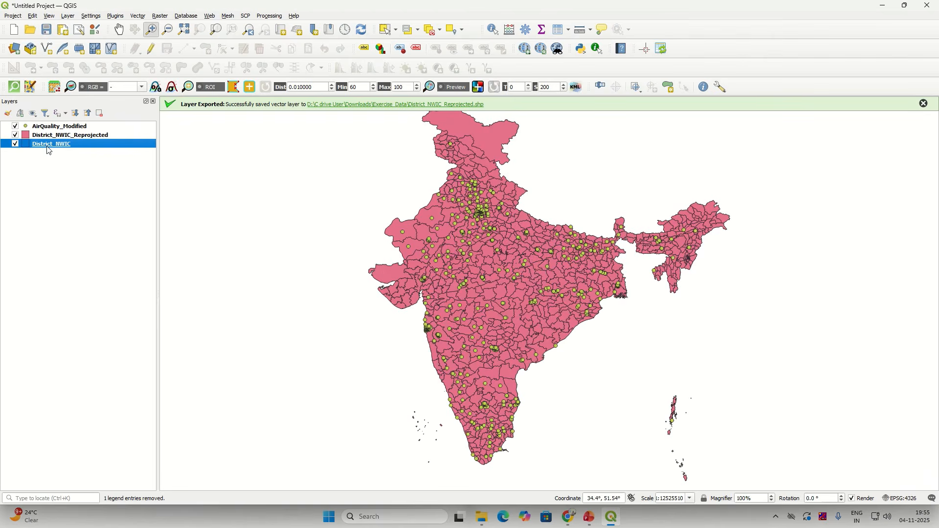
pyautogui.rightClick(75, 148)
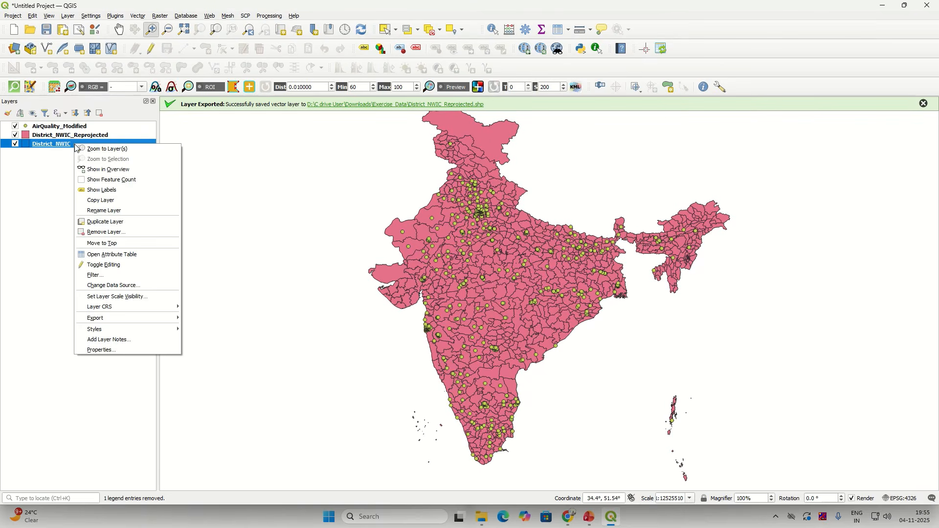
pyautogui.moveTo(102, 331)
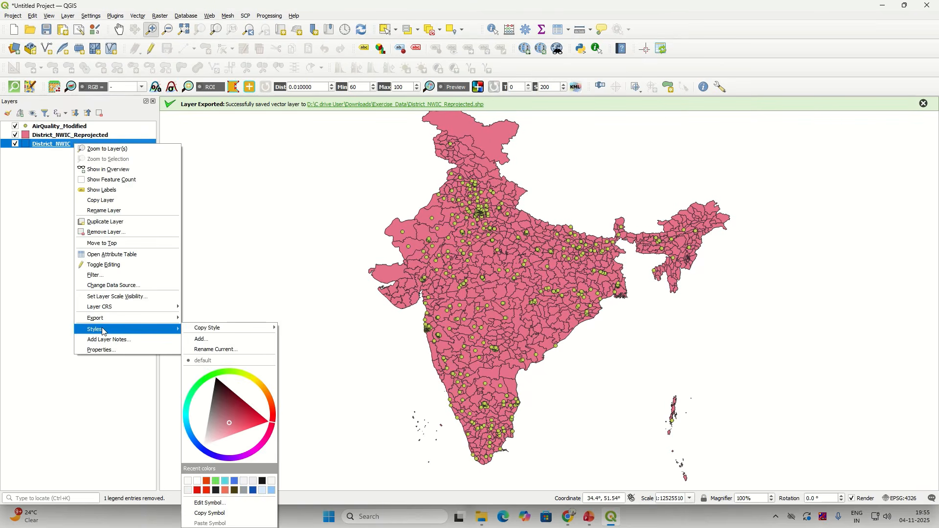
pyautogui.moveTo(200, 333)
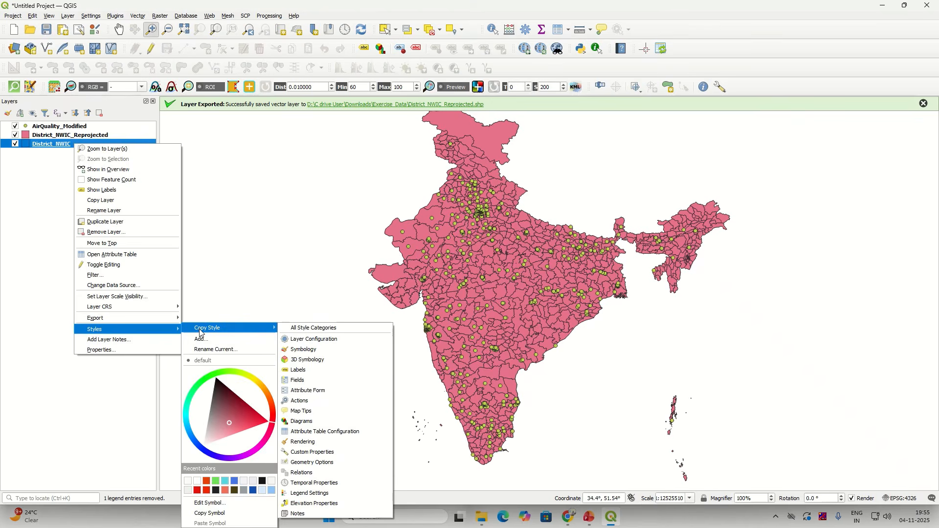
pyautogui.click(299, 350)
pyautogui.click(45, 136)
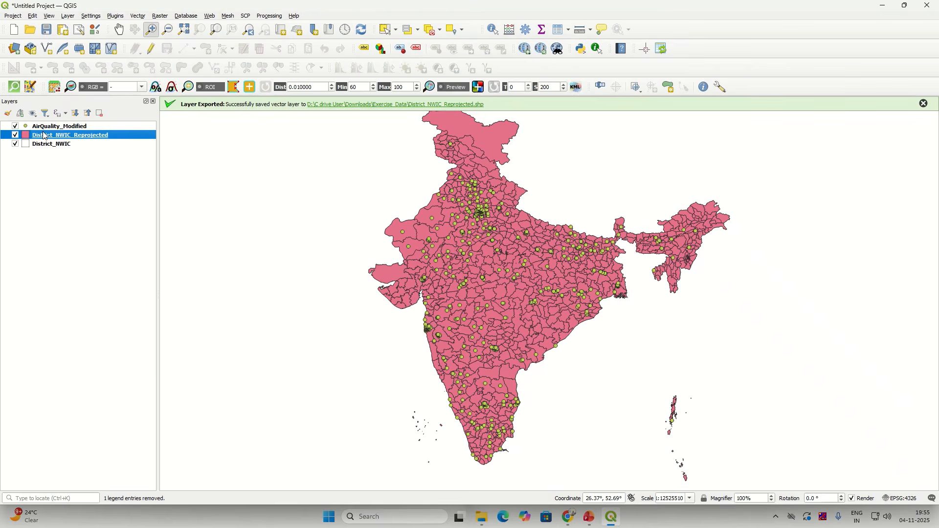
pyautogui.rightClick(45, 136)
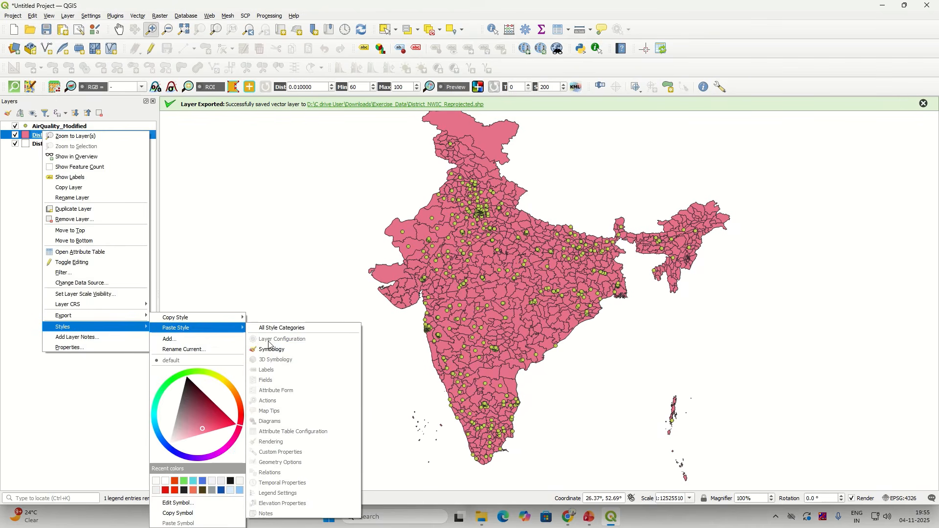
pyautogui.click(269, 350)
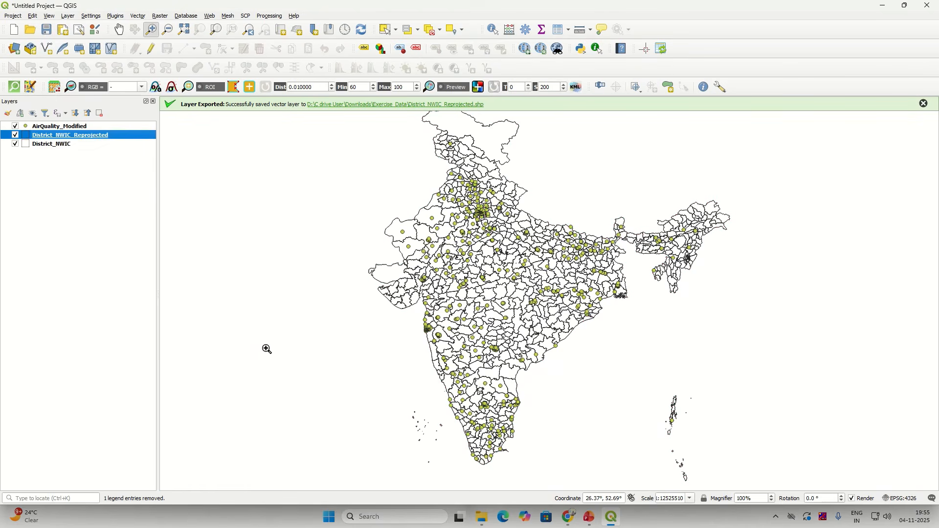
# Step: Remove the original District_NWIC layer, keeping the AirQuality_Modified points visible
pyautogui.click(15, 127)
pyautogui.click(16, 144)
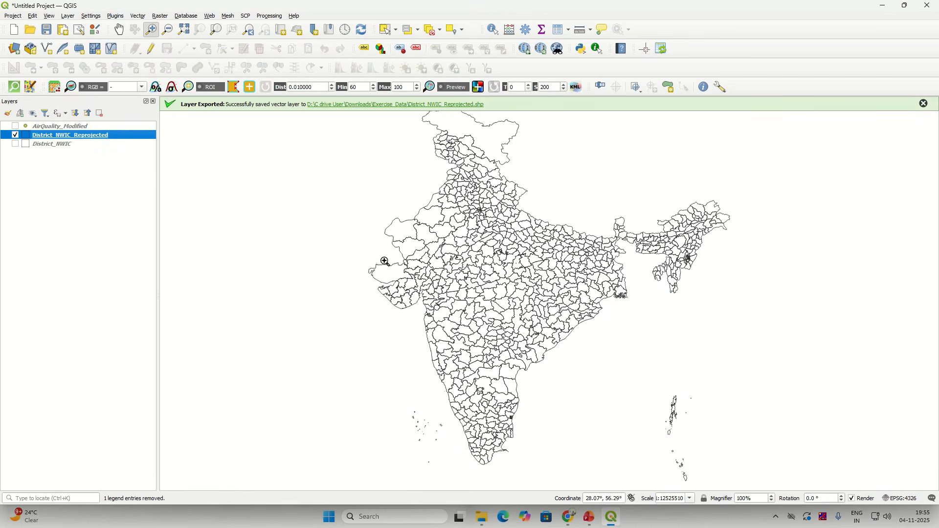
pyautogui.click(45, 147)
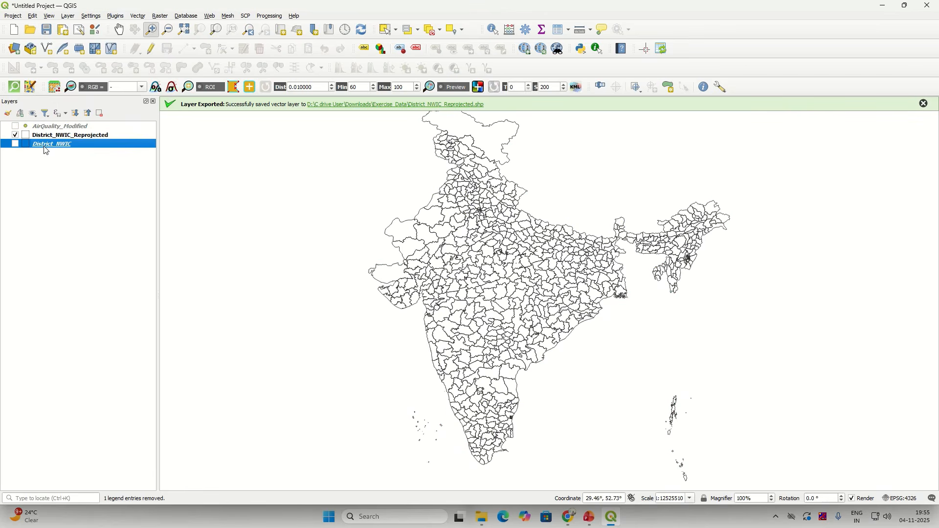
pyautogui.rightClick(45, 148)
pyautogui.click(59, 245)
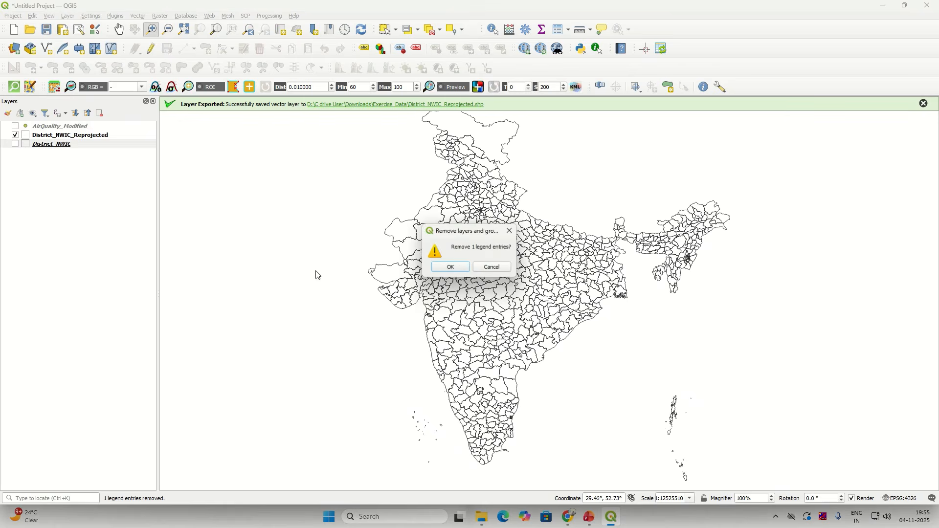
pyautogui.click(442, 268)
pyautogui.click(15, 126)
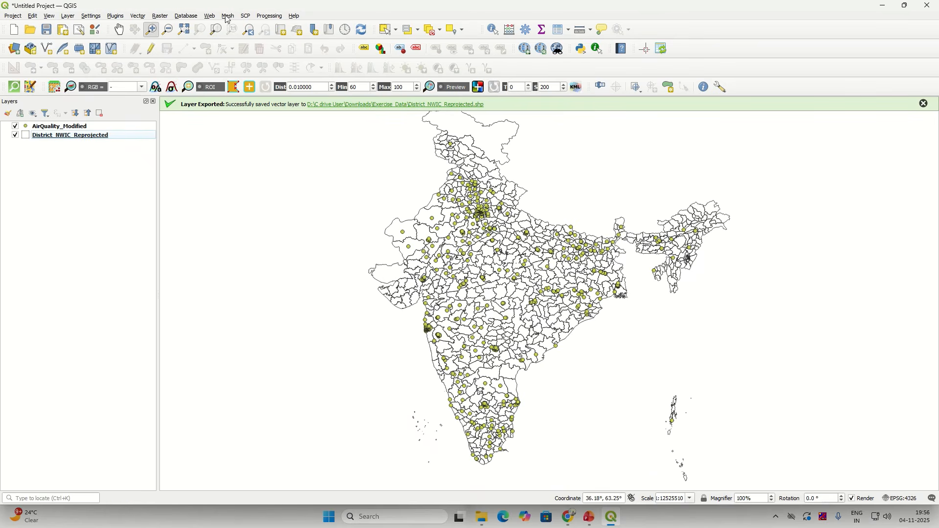
pyautogui.click(273, 17)
pyautogui.click(277, 26)
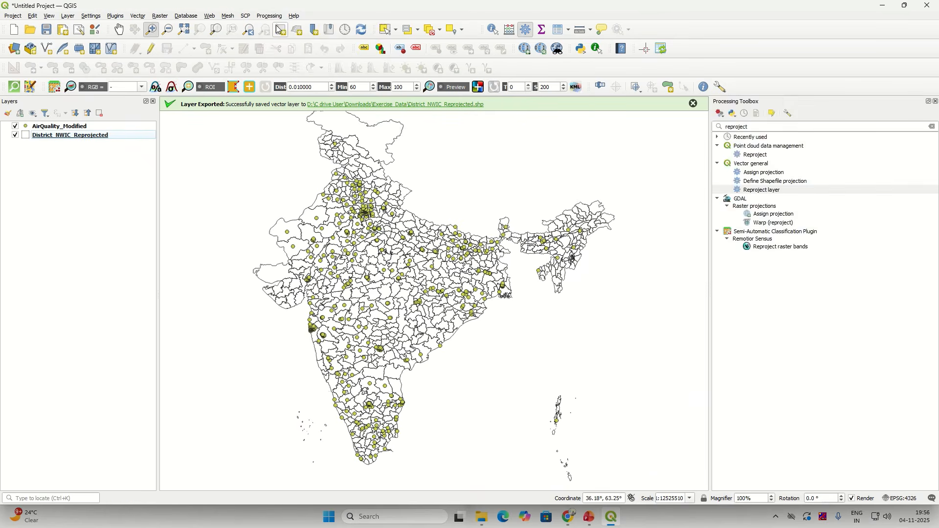
pyautogui.doubleClick(744, 126)
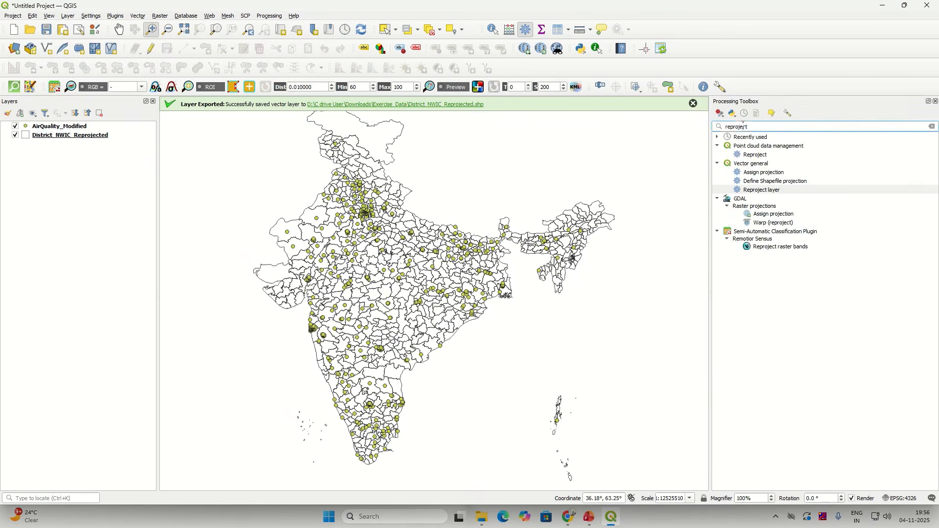
pyautogui.write('join a')
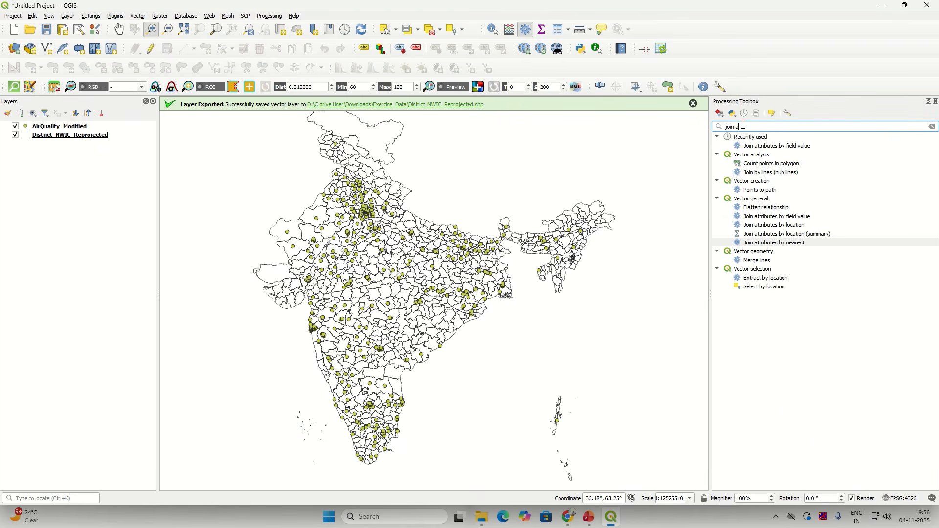
pyautogui.write('ttribu')
pyautogui.write('tes')
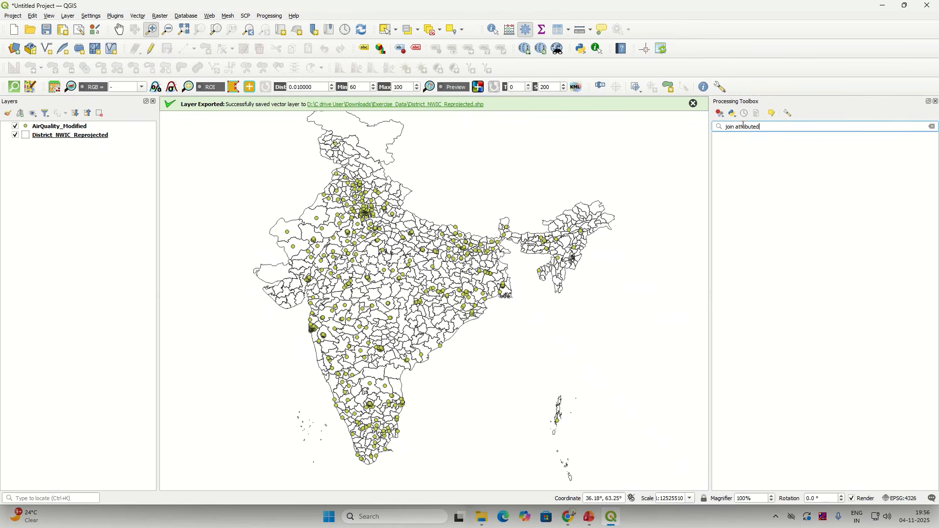
pyautogui.write(' by location')
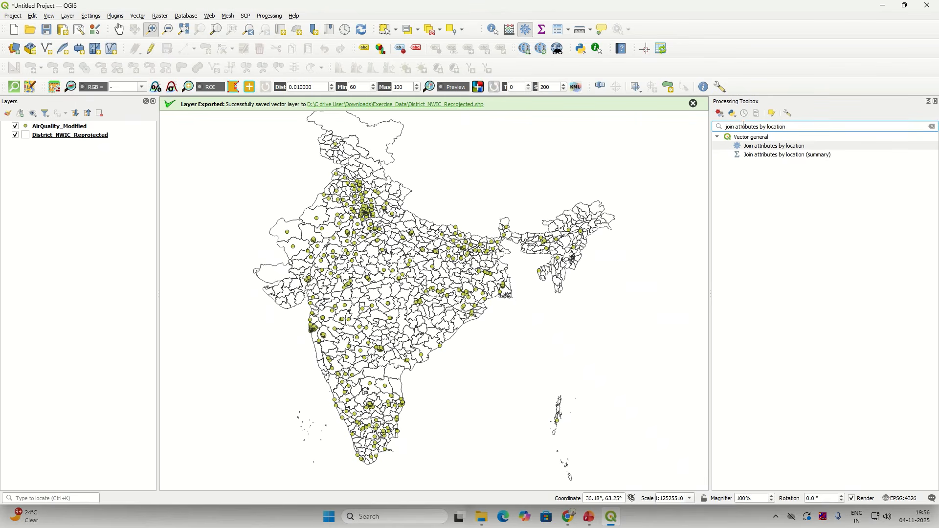
pyautogui.click(935, 101)
pyautogui.click(64, 139)
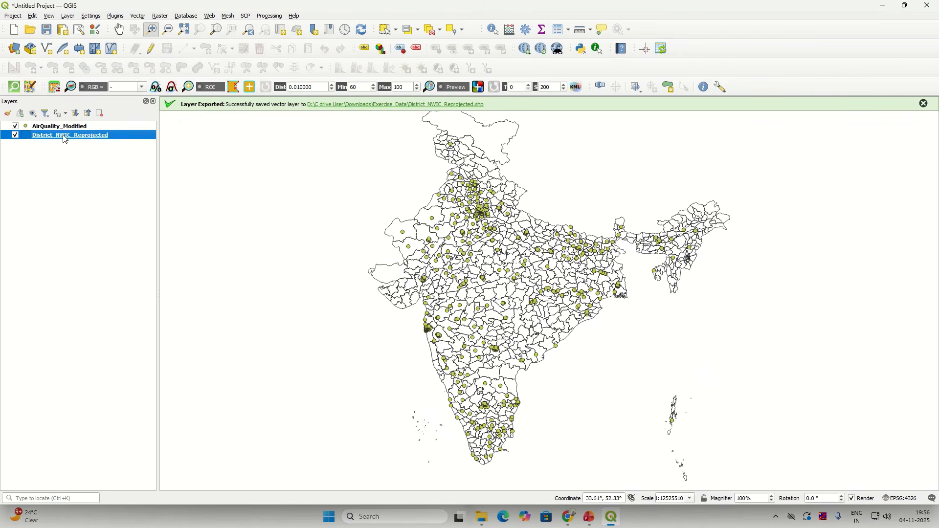
pyautogui.rightClick(64, 138)
pyautogui.click(113, 243)
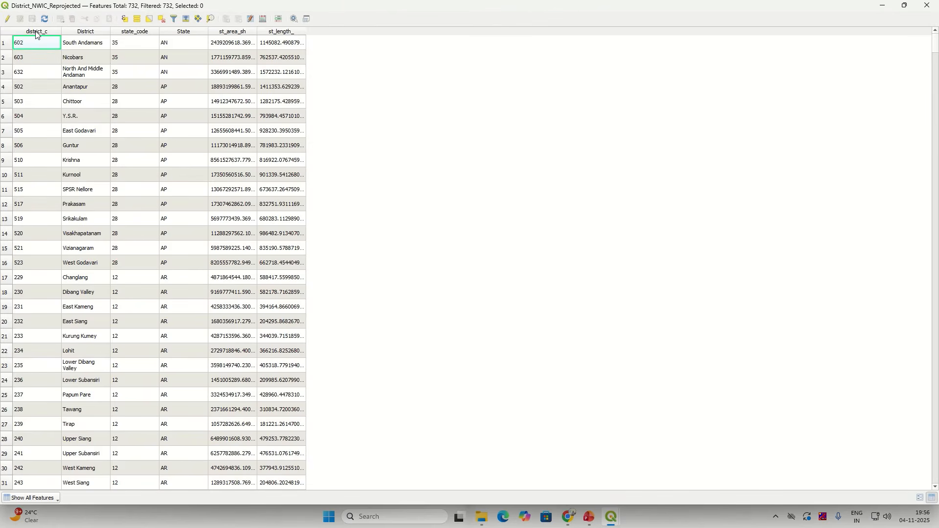
pyautogui.click(89, 34)
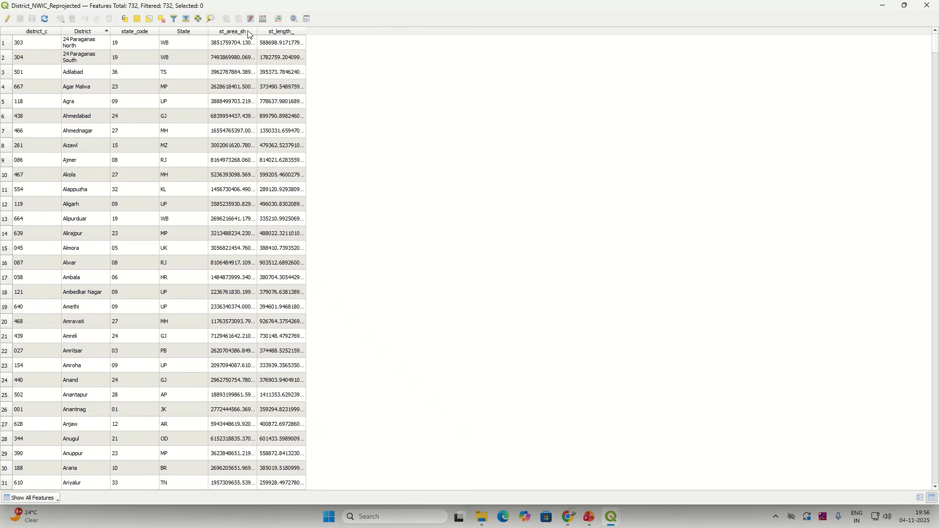
pyautogui.moveTo(256, 31); pyautogui.dragTo(292, 32)
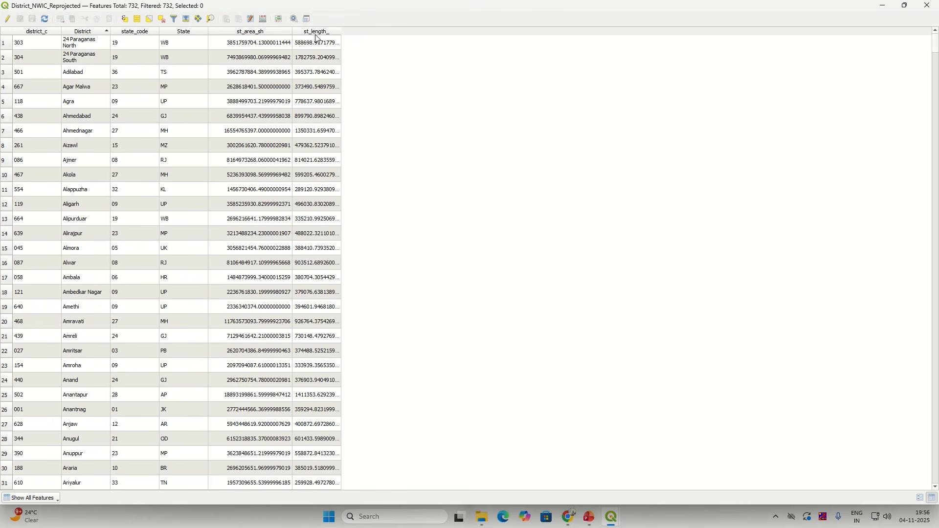
pyautogui.moveTo(293, 31); pyautogui.dragTo(281, 31)
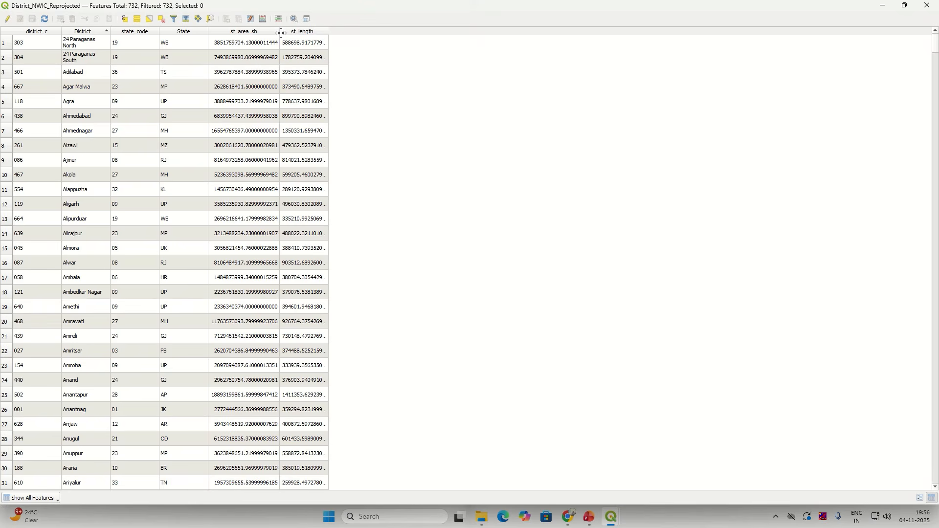
pyautogui.click(933, 9)
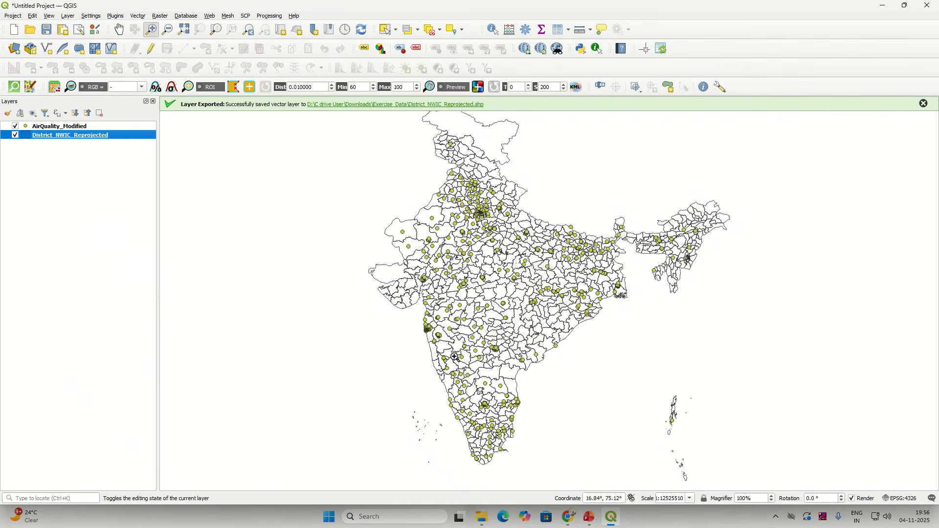
pyautogui.rightClick(93, 139)
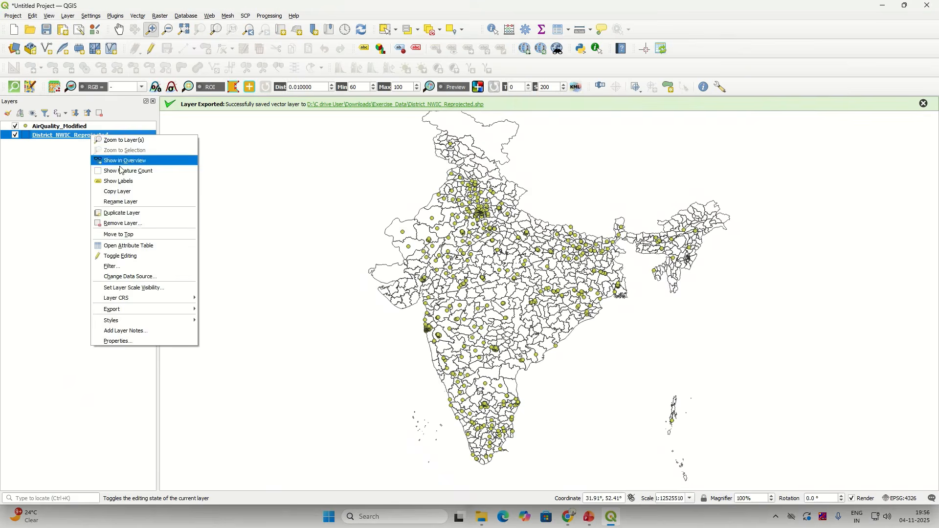
pyautogui.click(142, 245)
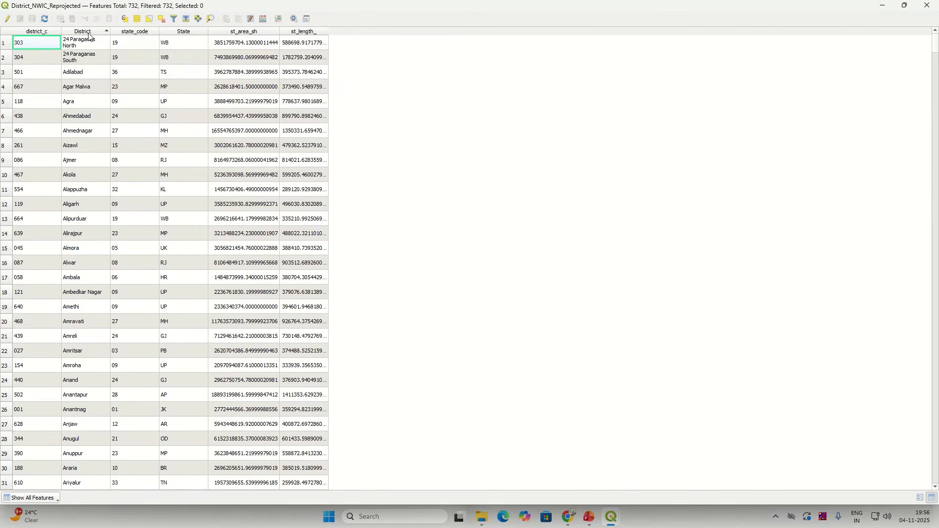
pyautogui.click(923, 7)
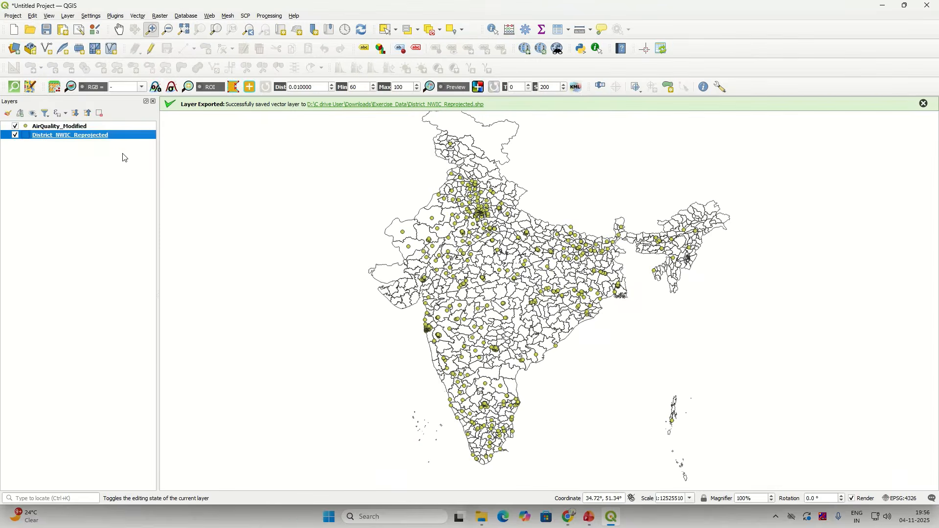
pyautogui.click(74, 127)
pyautogui.rightClick(72, 126)
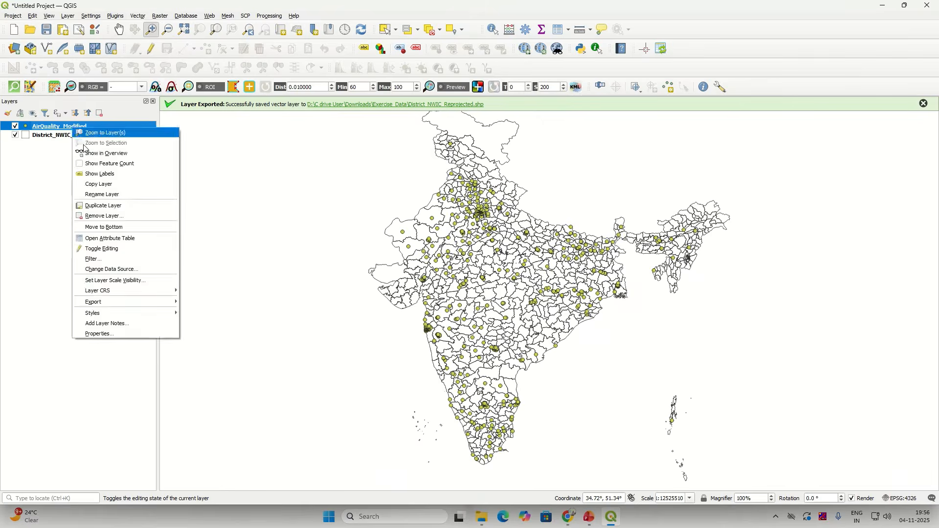
pyautogui.click(104, 238)
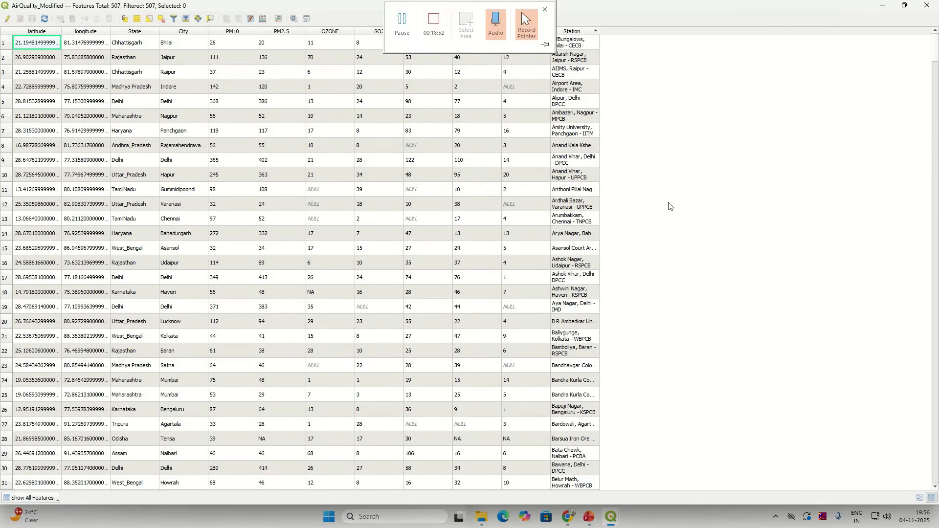
pyautogui.click(922, 11)
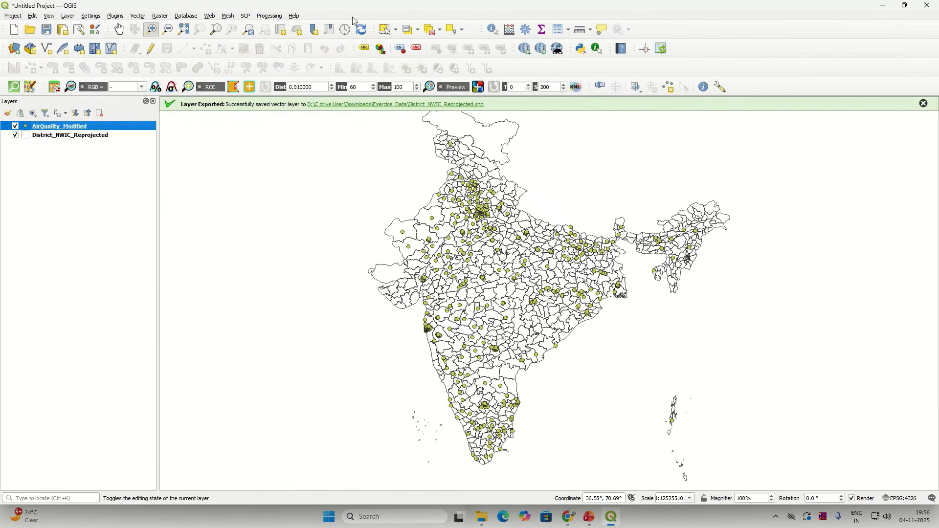
# Step: Set Join attributes by location: AirQuality_Modified joined to District_NWIC_Reprojected, then list its fields
pyautogui.click(269, 16)
pyautogui.click(278, 25)
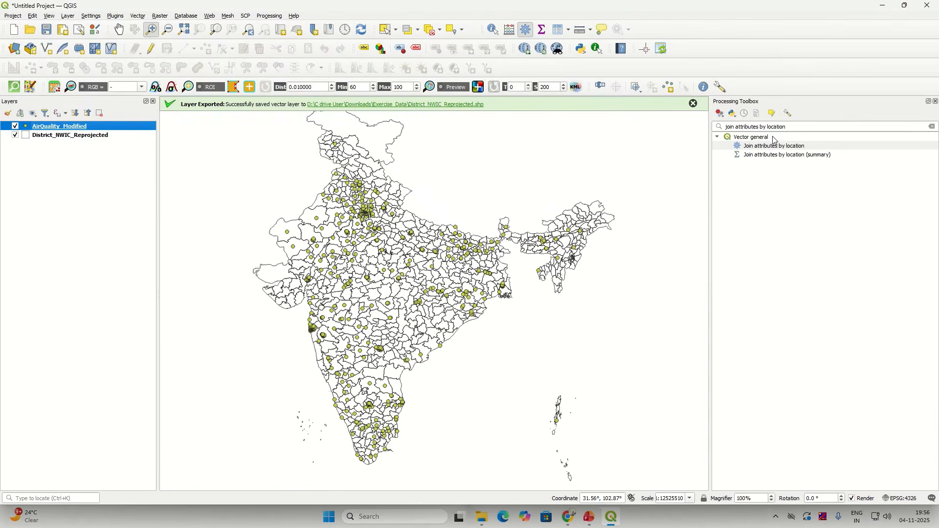
pyautogui.click(775, 124)
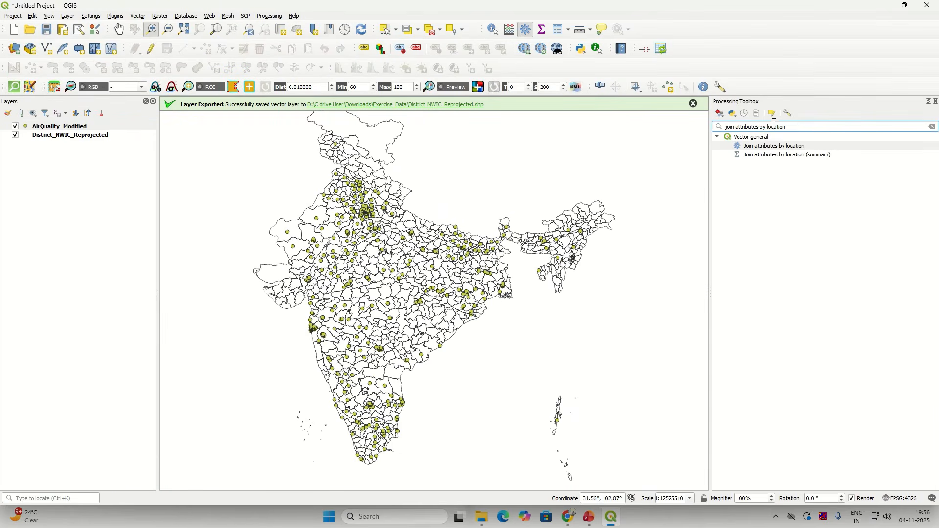
pyautogui.click(780, 147)
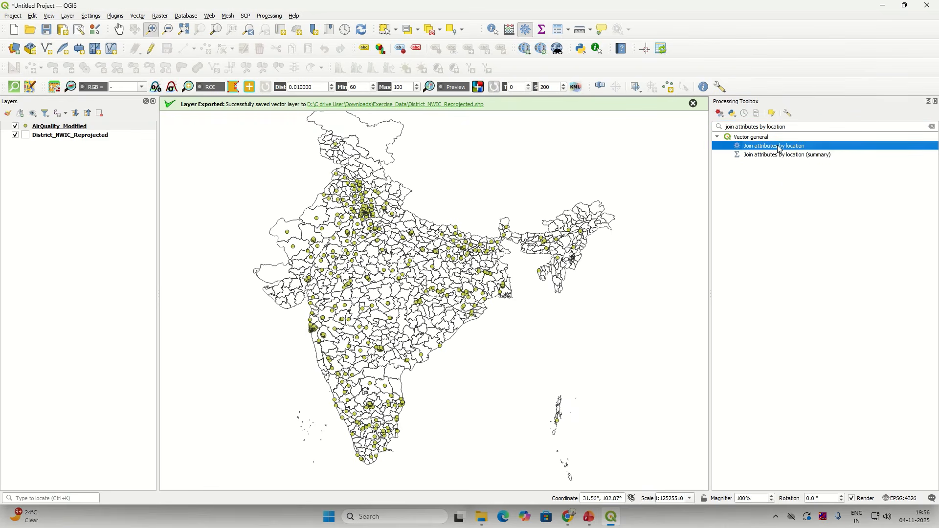
pyautogui.click(780, 148)
pyautogui.click(780, 147)
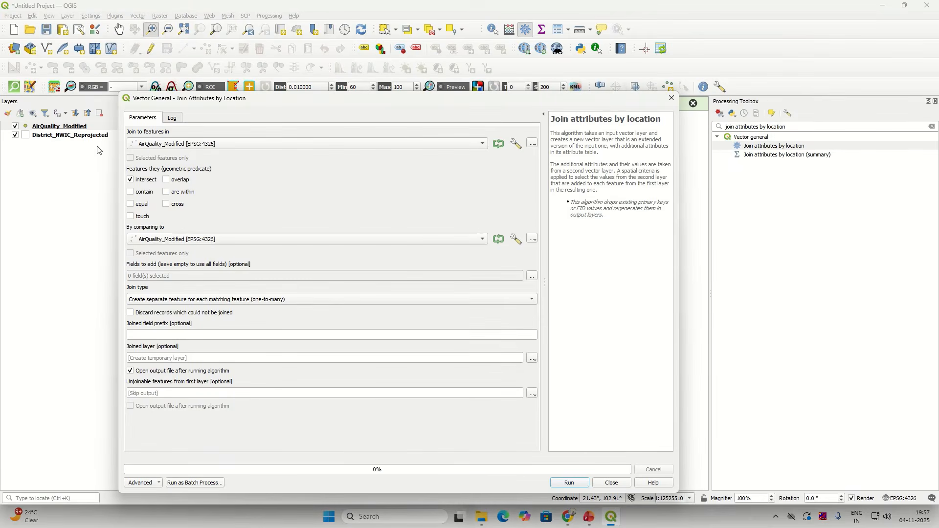
pyautogui.click(165, 145)
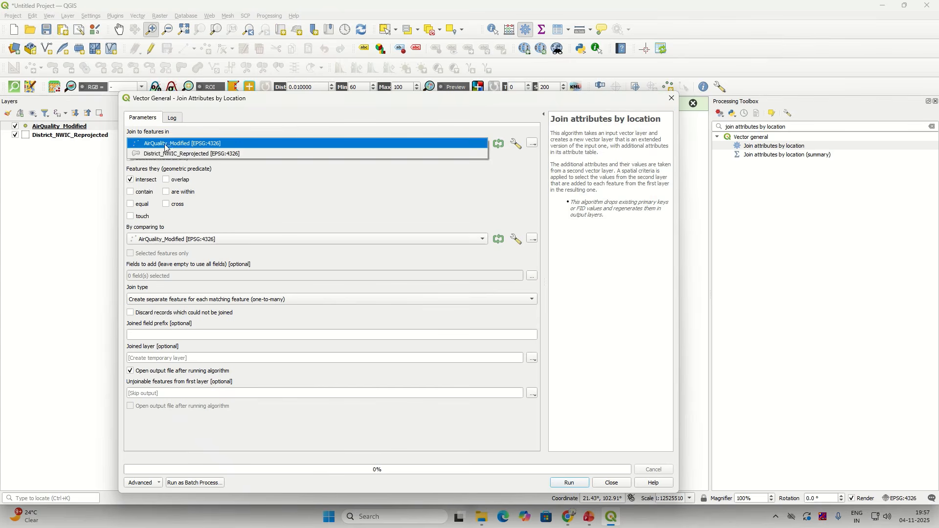
pyautogui.click(170, 145)
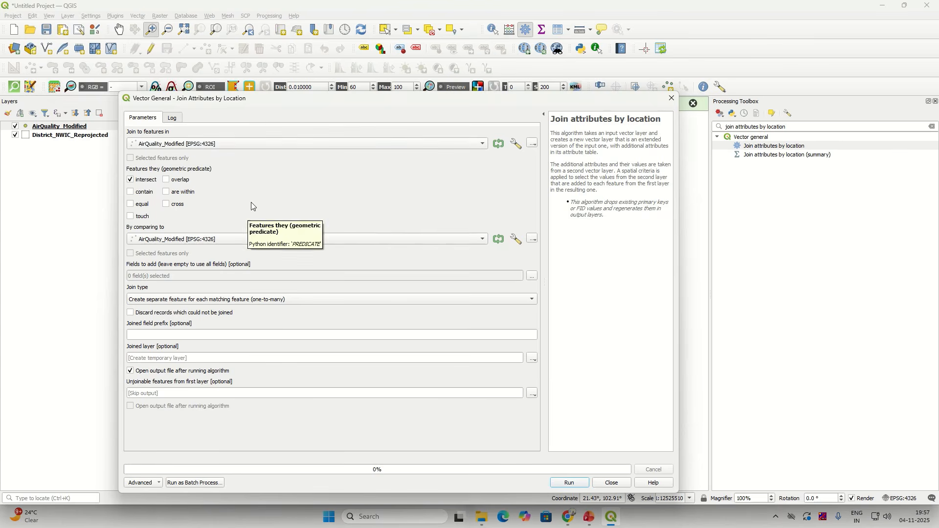
pyautogui.click(172, 242)
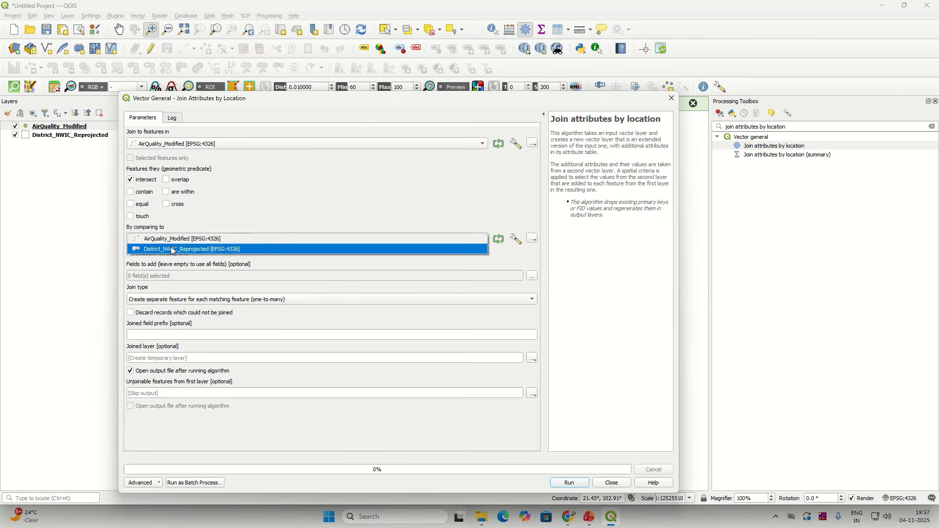
pyautogui.click(172, 249)
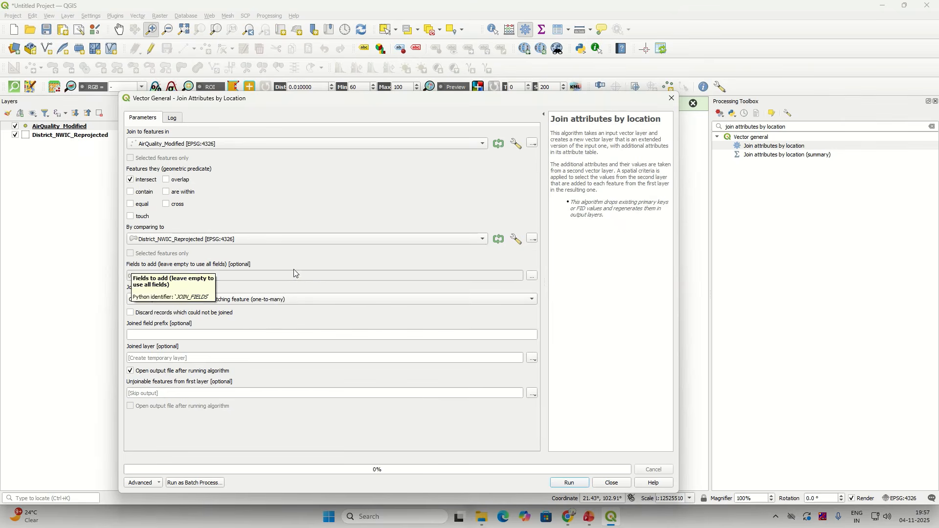
pyautogui.click(531, 276)
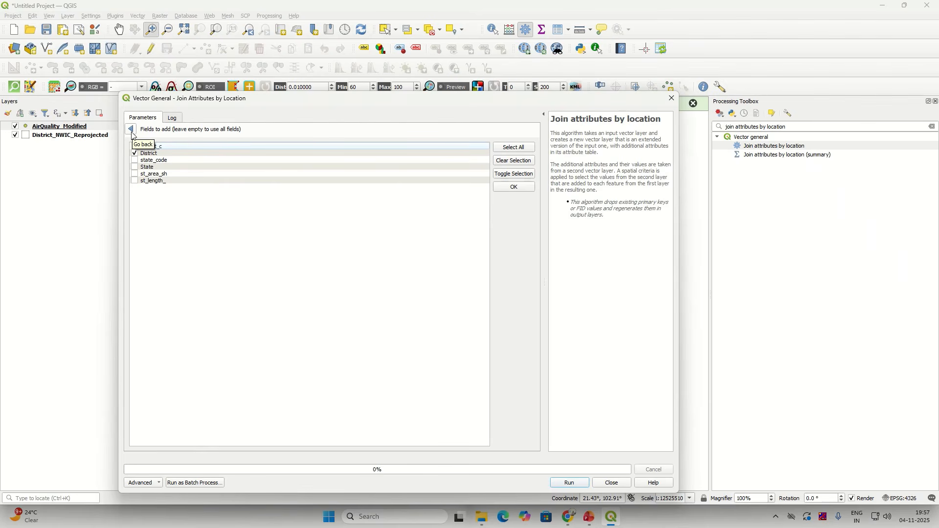
# Step: Keep District as the only field to add and read the tool's description
pyautogui.click(131, 129)
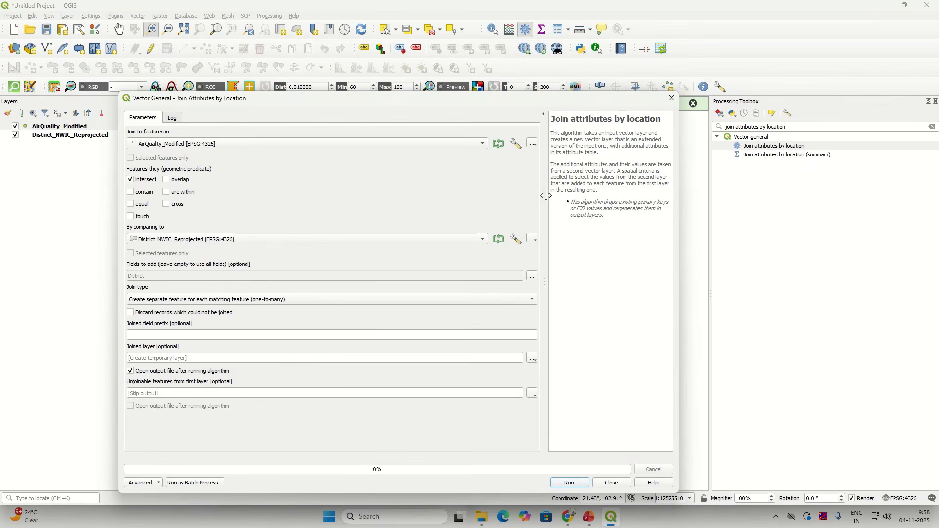
pyautogui.moveTo(554, 133); pyautogui.dragTo(589, 164)
pyautogui.click(635, 230)
pyautogui.click(583, 485)
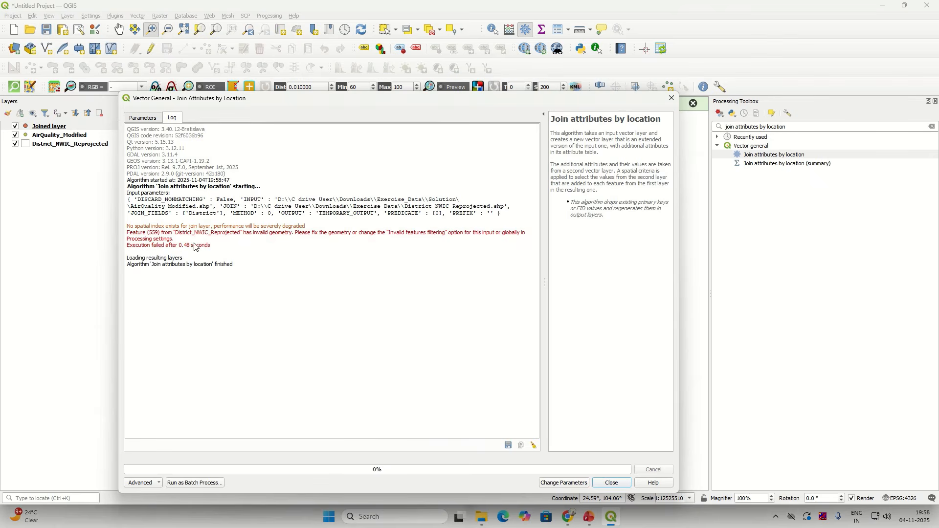
pyautogui.moveTo(208, 246); pyautogui.dragTo(255, 235)
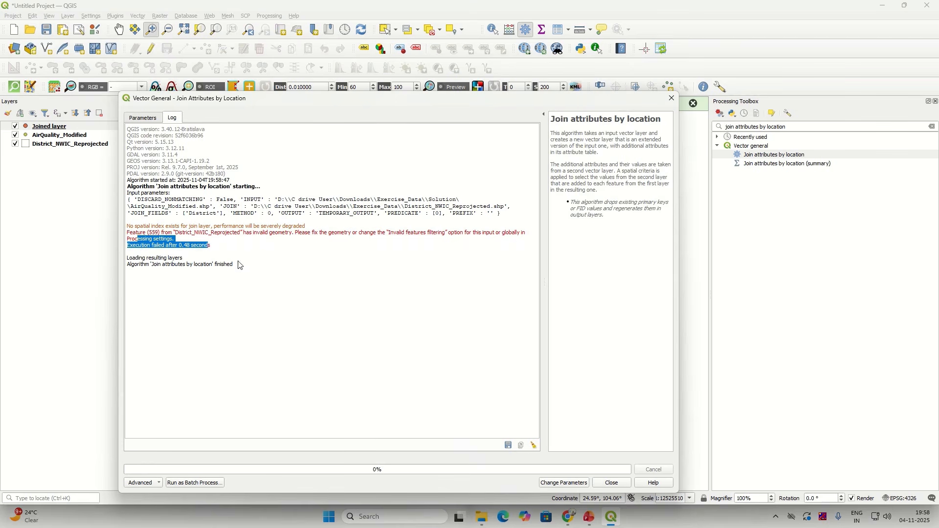
pyautogui.click(249, 278)
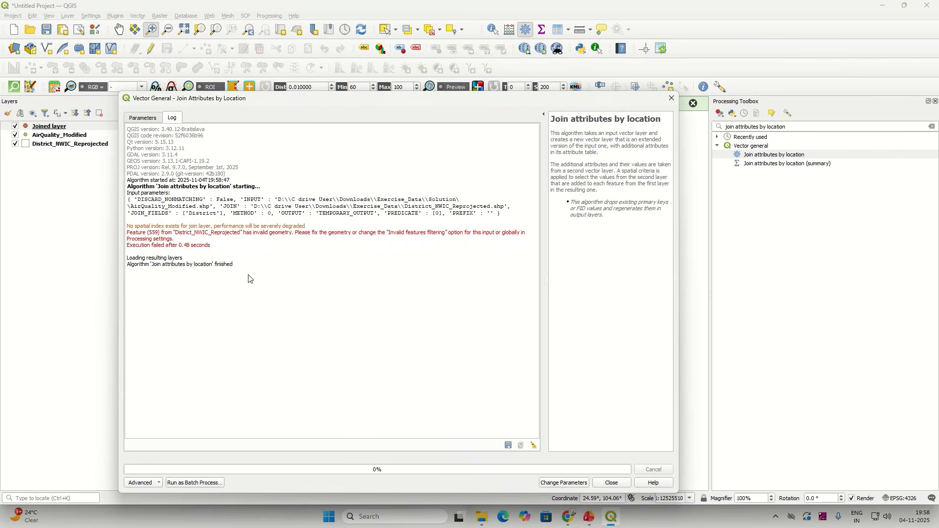
pyautogui.click(620, 484)
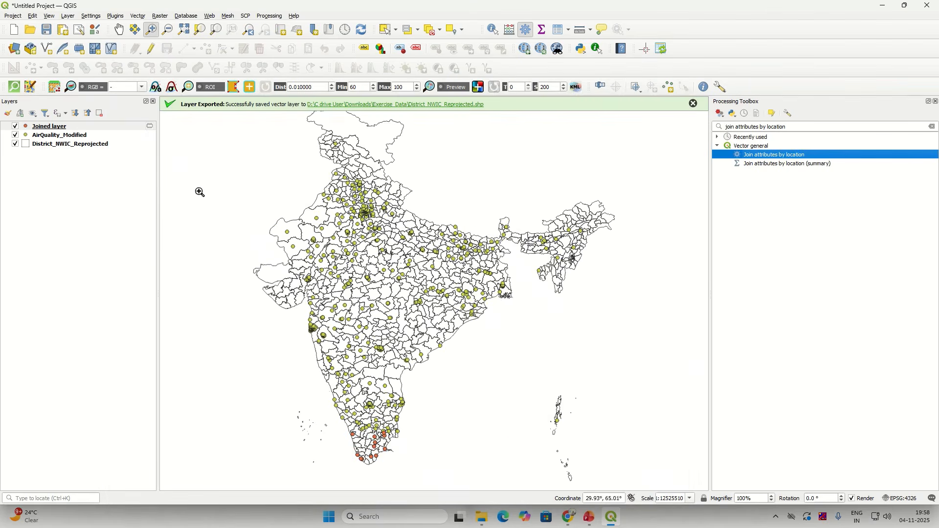
pyautogui.rightClick(73, 128)
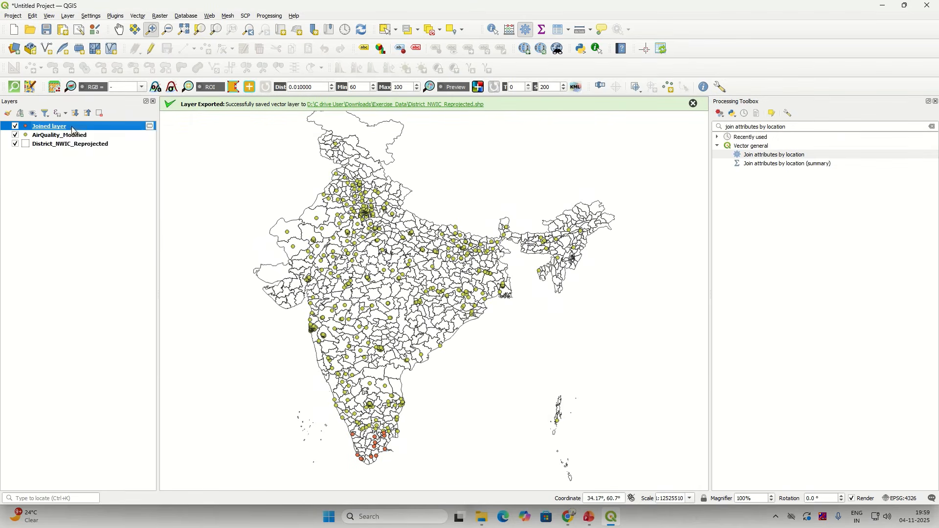
pyautogui.moveTo(93, 312)
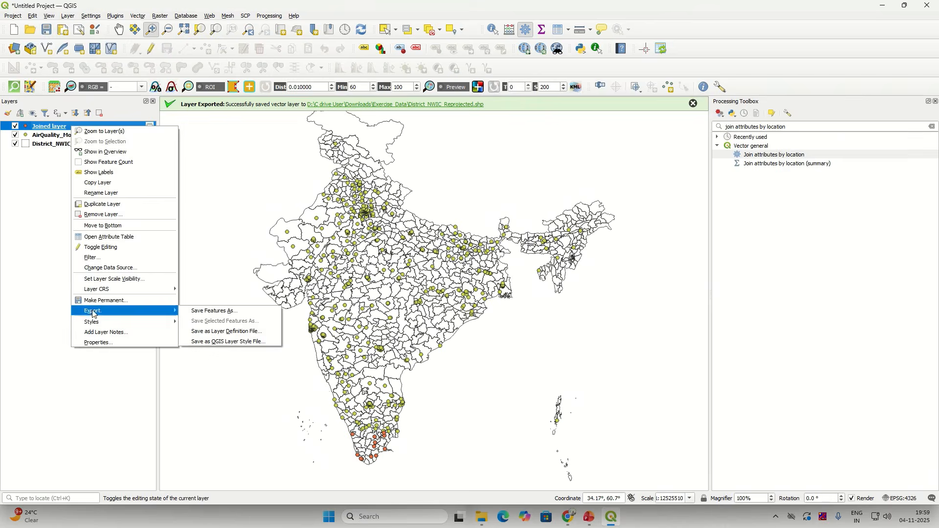
pyautogui.click(109, 237)
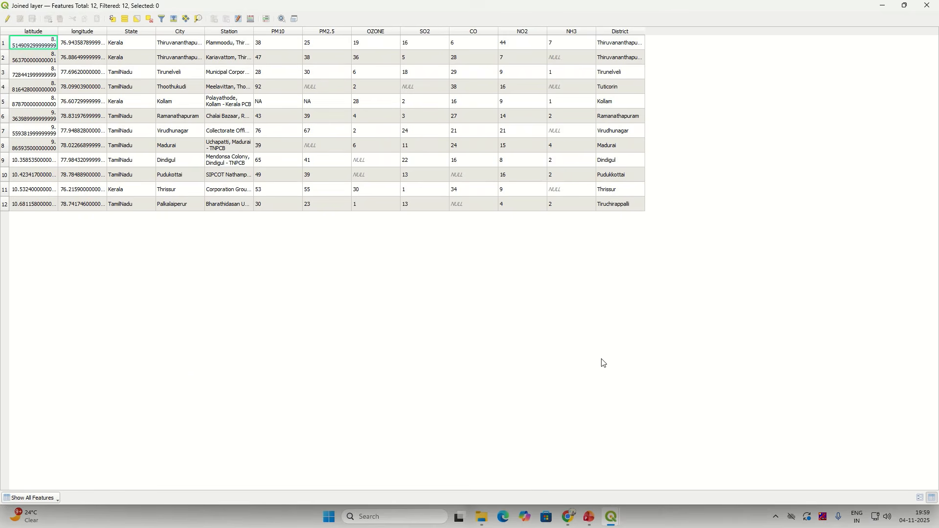
pyautogui.click(928, 6)
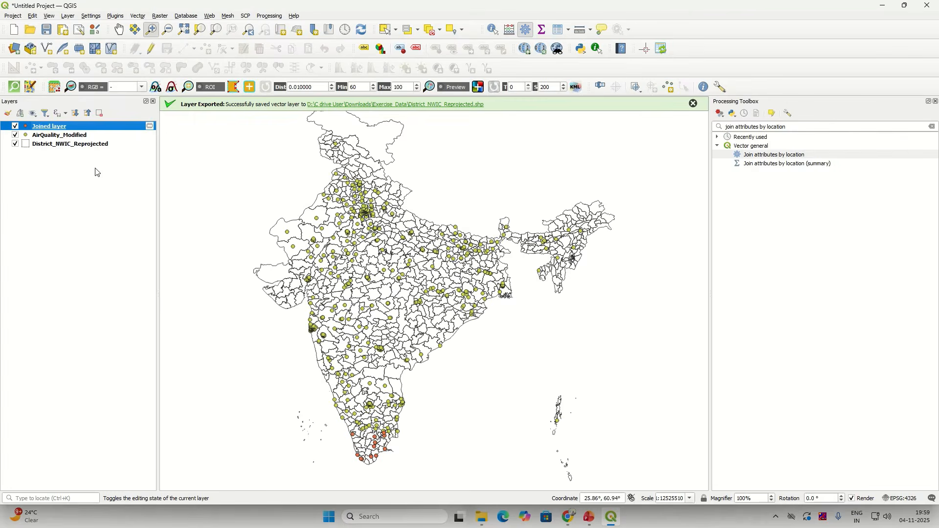
# Step: Remove the Joined layer, then dismiss the export message and close the Processing panel
pyautogui.rightClick(56, 130)
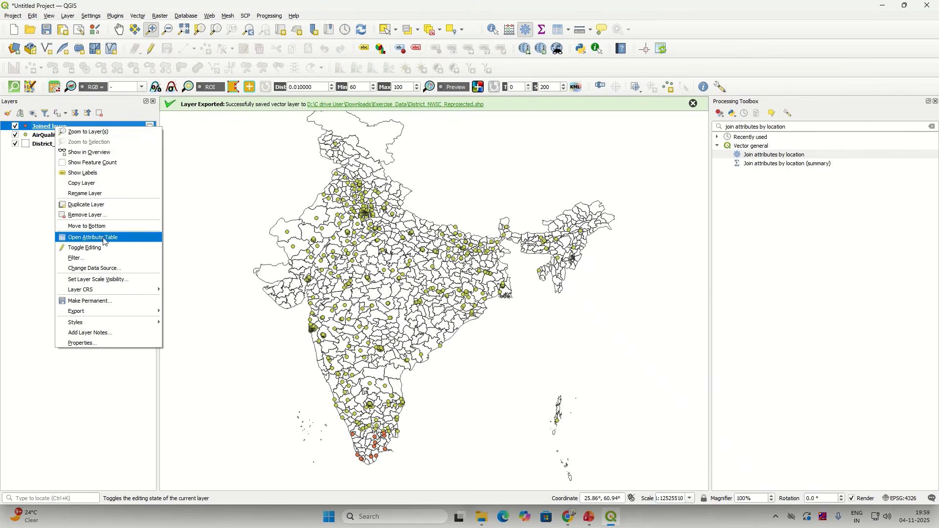
pyautogui.click(87, 215)
pyautogui.click(451, 268)
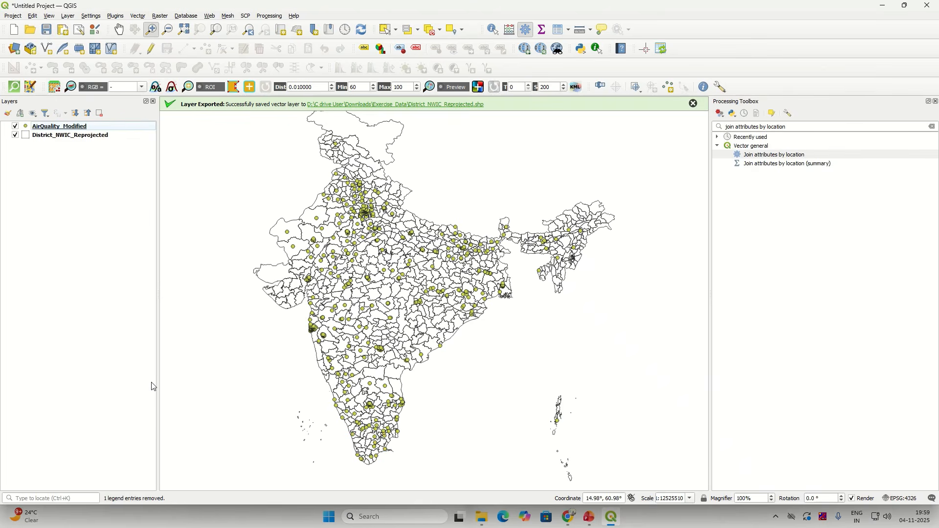
pyautogui.click(694, 103)
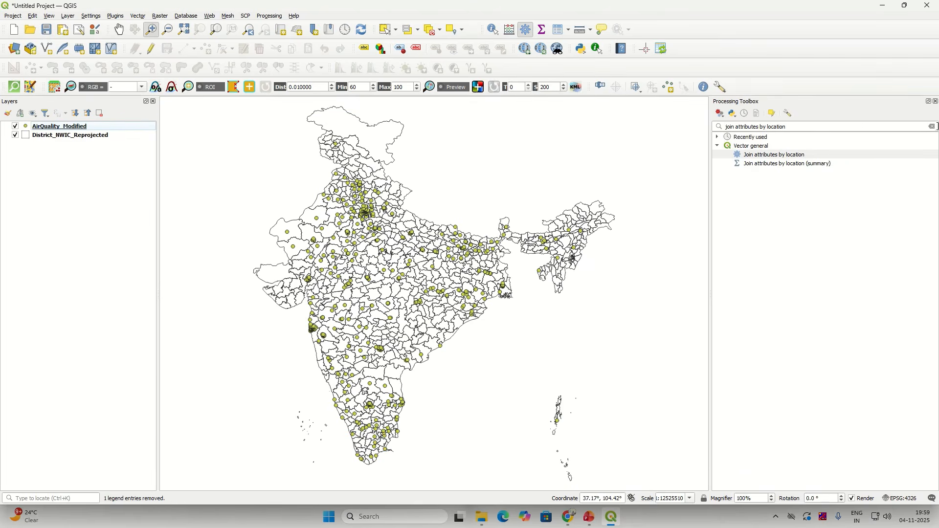
pyautogui.click(936, 103)
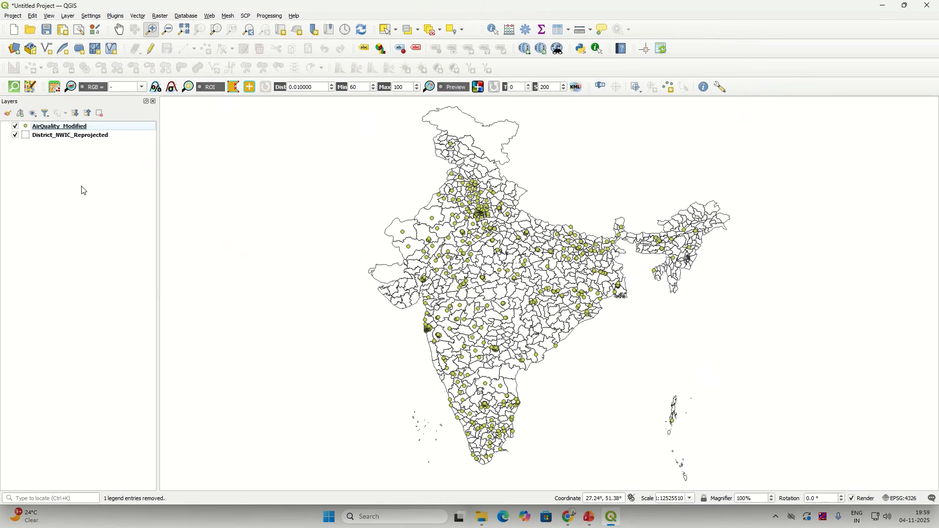
# Step: Reselect AirQuality_Modified and reopen the Processing Toolbox
pyautogui.click(104, 129)
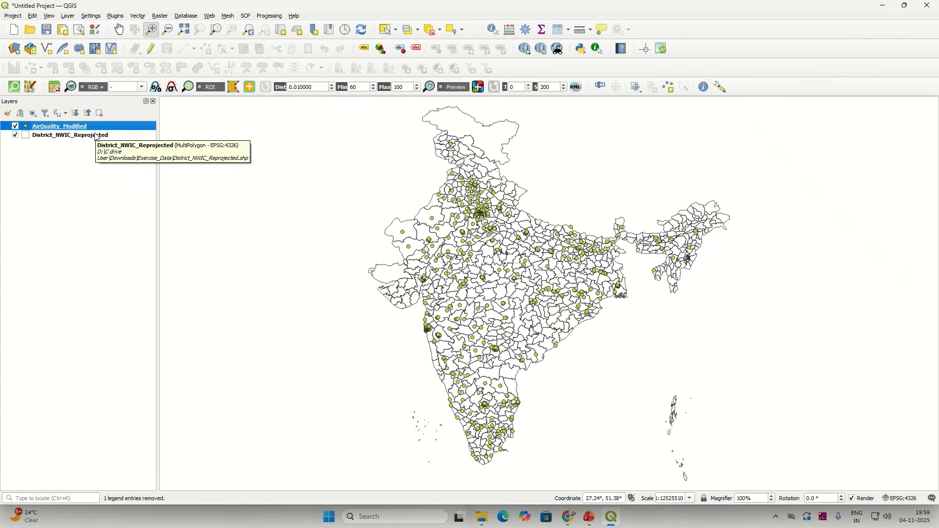
pyautogui.click(96, 138)
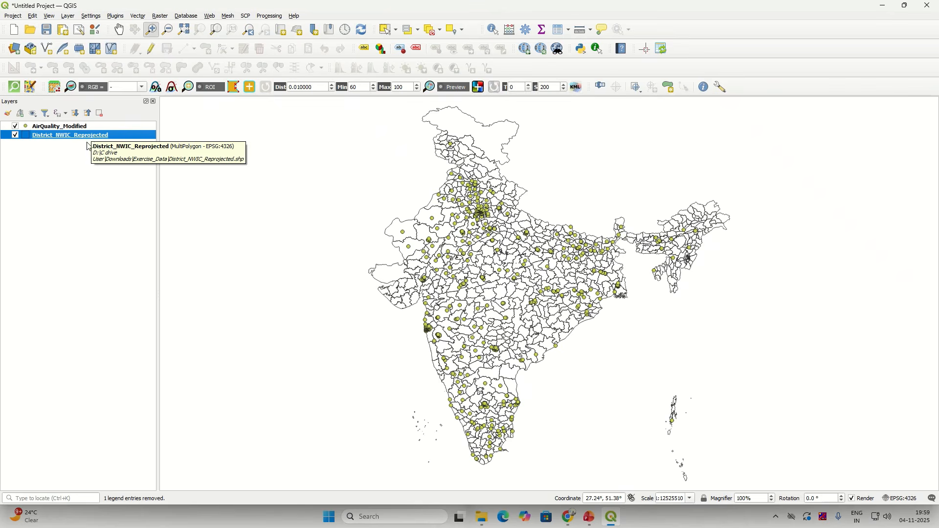
pyautogui.click(84, 126)
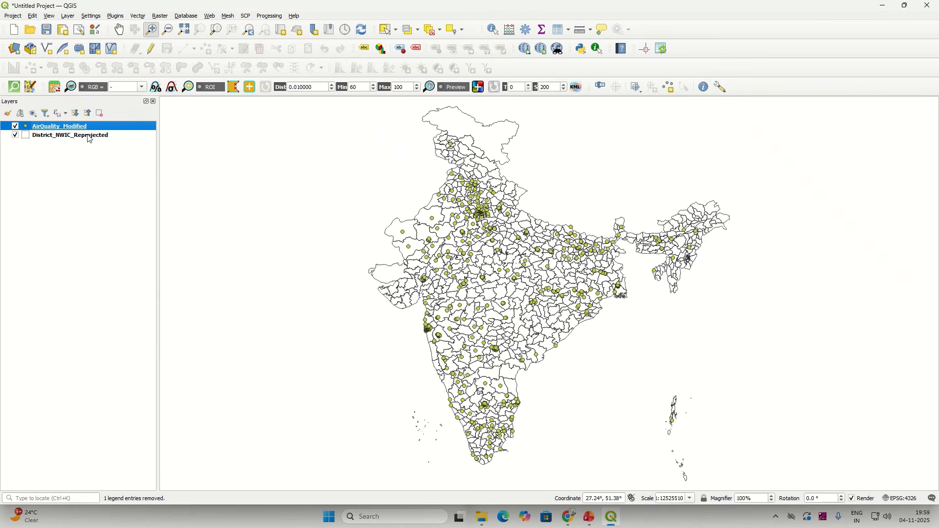
pyautogui.click(270, 15)
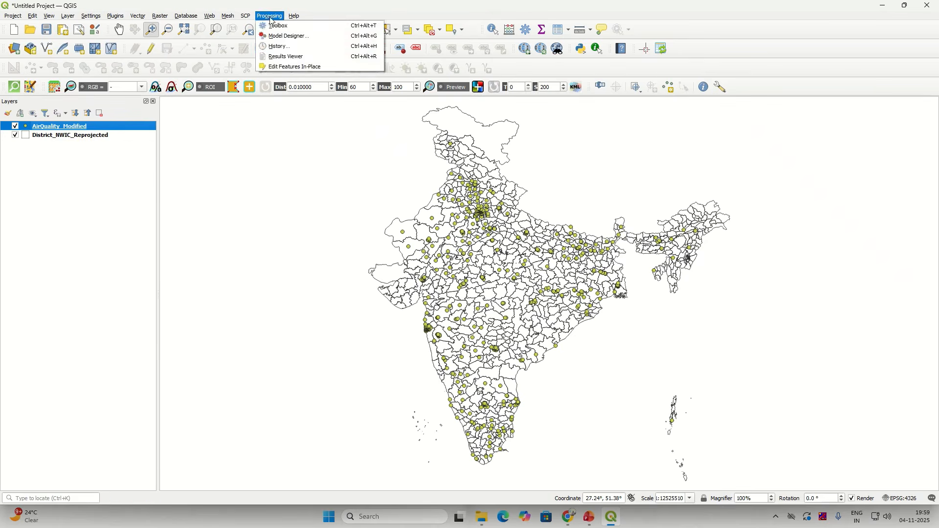
pyautogui.click(314, 26)
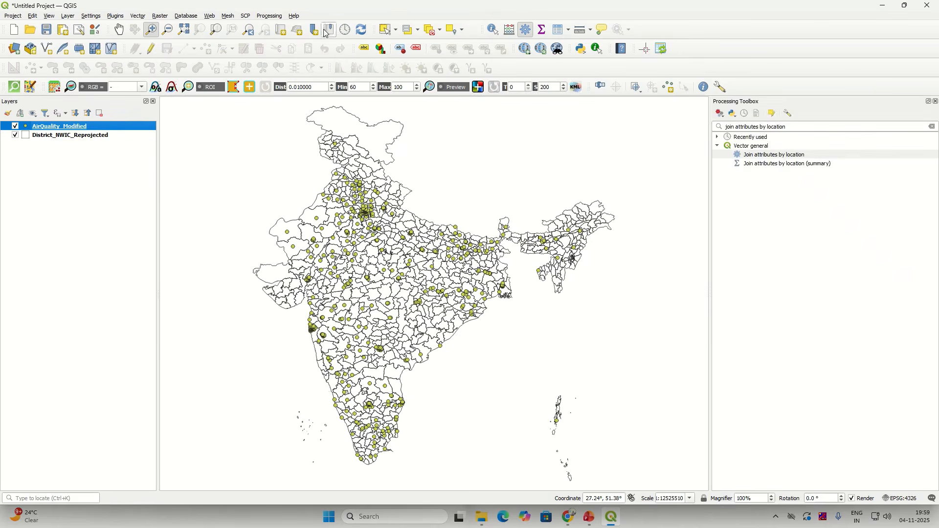
# Step: Set up Join attributes by location with predicate 'are within' against District_NWIC_Reprojected
pyautogui.click(783, 156)
pyautogui.doubleClick(783, 157)
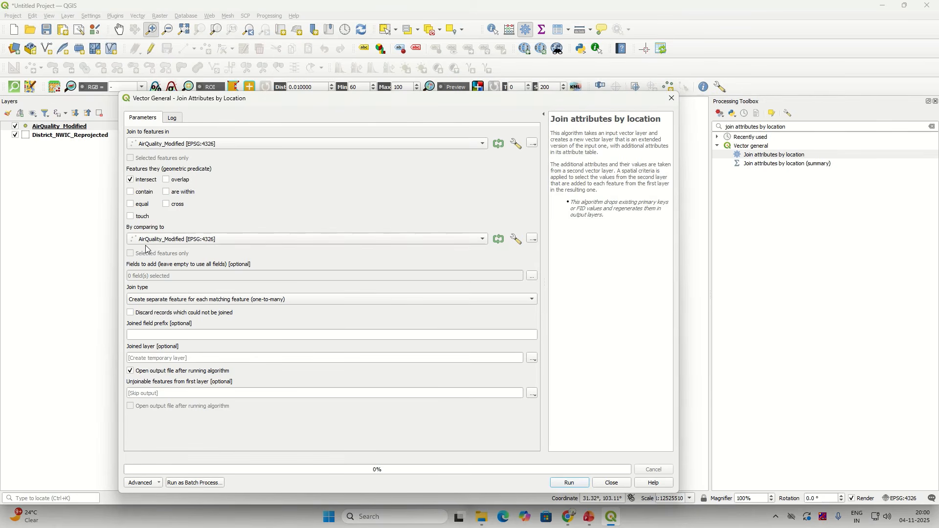
pyautogui.click(130, 180)
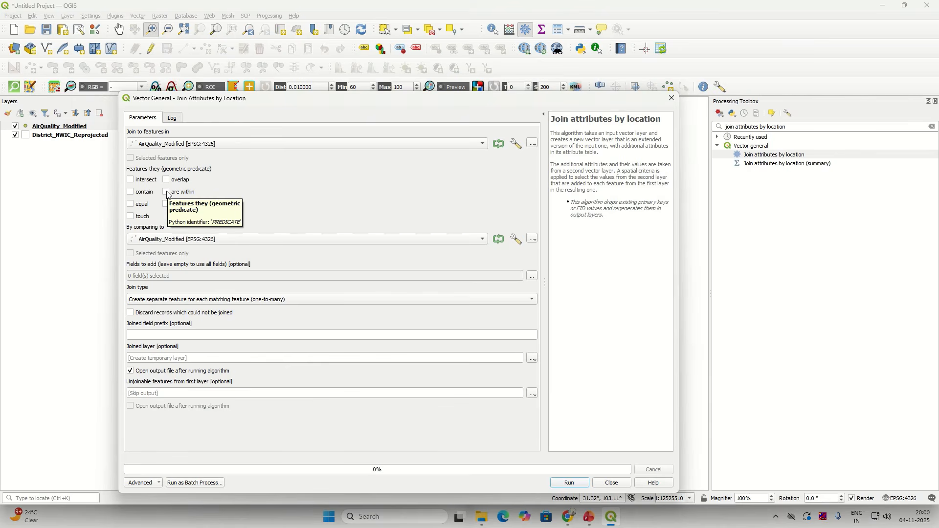
pyautogui.click(167, 193)
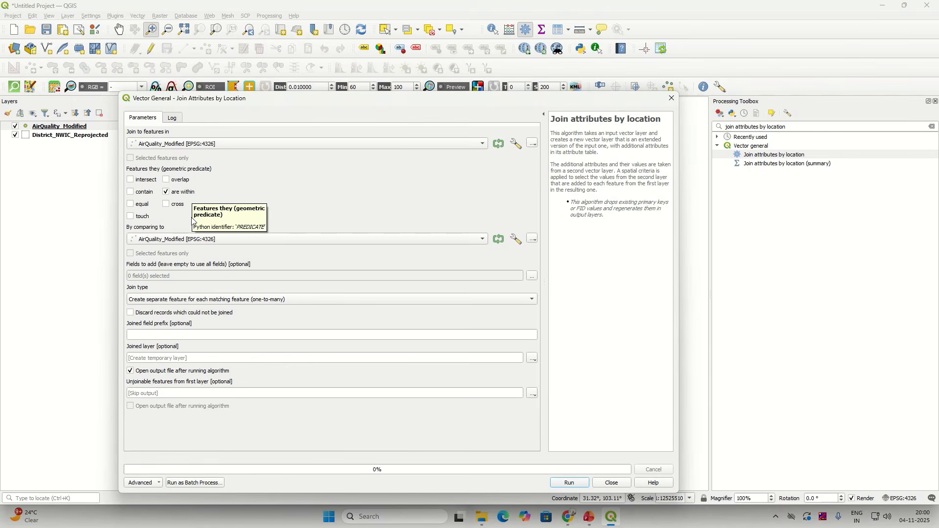
pyautogui.click(190, 239)
pyautogui.click(187, 250)
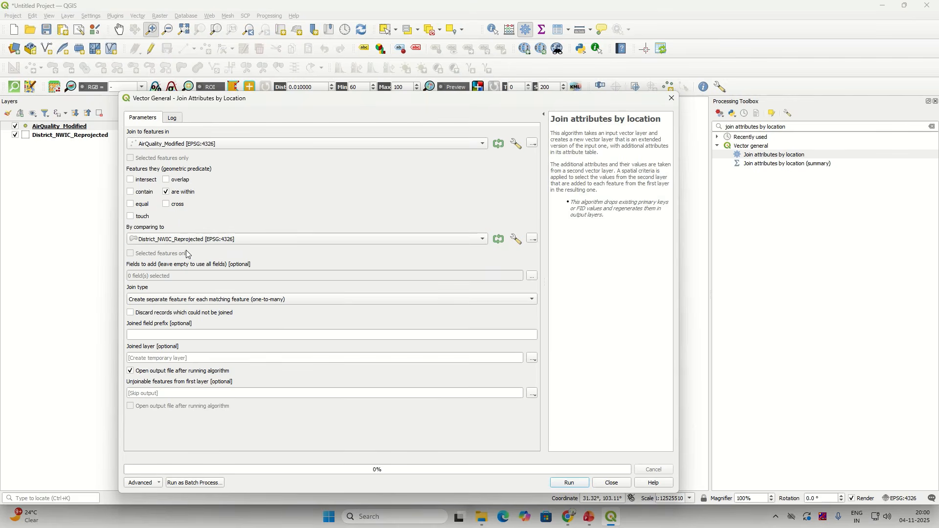
# Step: Add only the District field, run the join, and close the dialog
pyautogui.click(531, 277)
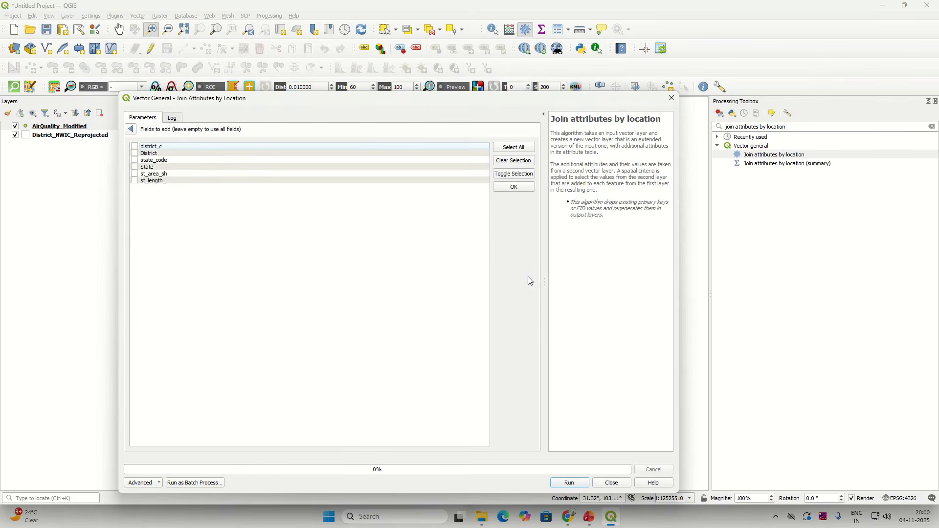
pyautogui.click(136, 153)
pyautogui.click(132, 129)
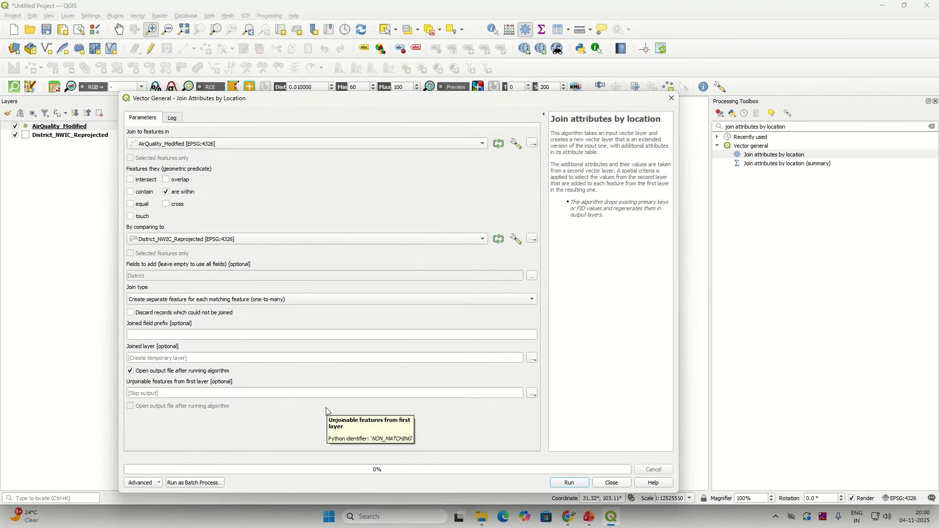
pyautogui.click(566, 484)
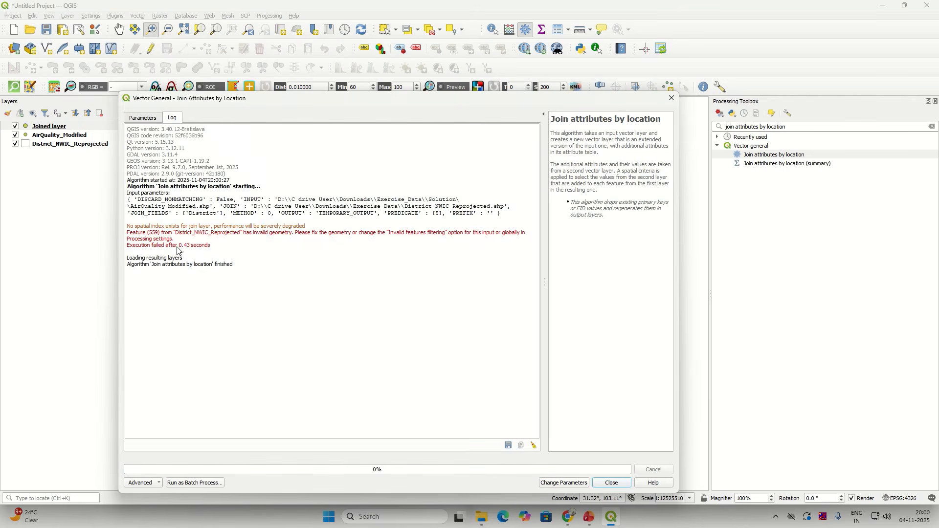
pyautogui.click(612, 483)
# Step: Inspect the Joined layer's attribute table, which holds only 12 rows
pyautogui.rightClick(50, 127)
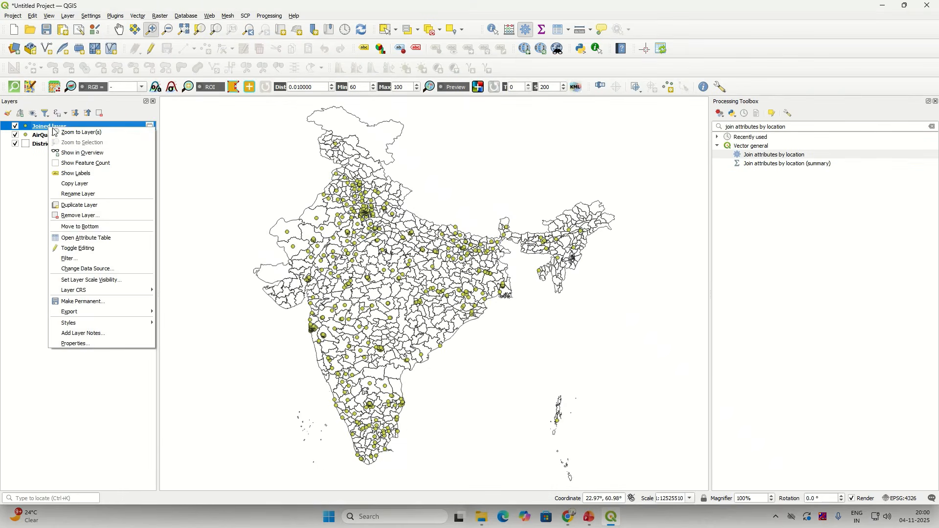
pyautogui.click(91, 238)
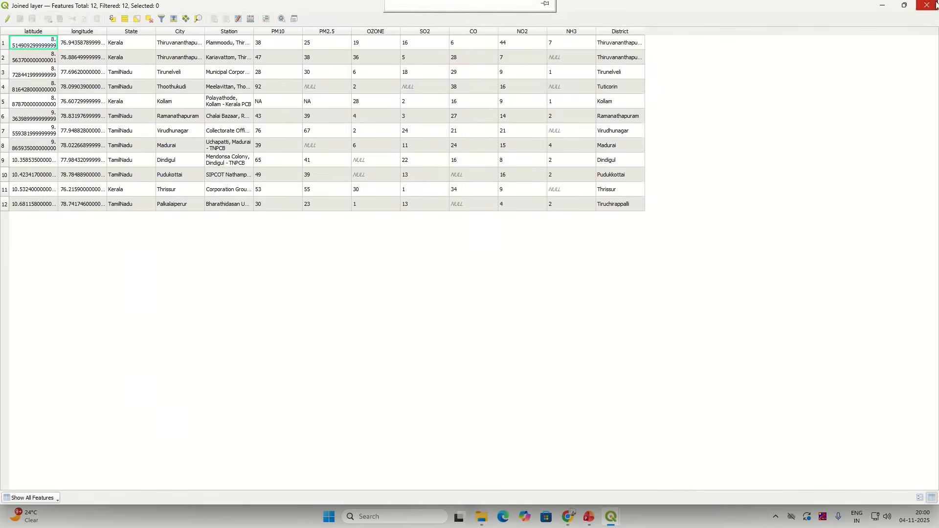
pyautogui.click(936, 4)
# Step: Remove the Joined layer from the project
pyautogui.rightClick(61, 130)
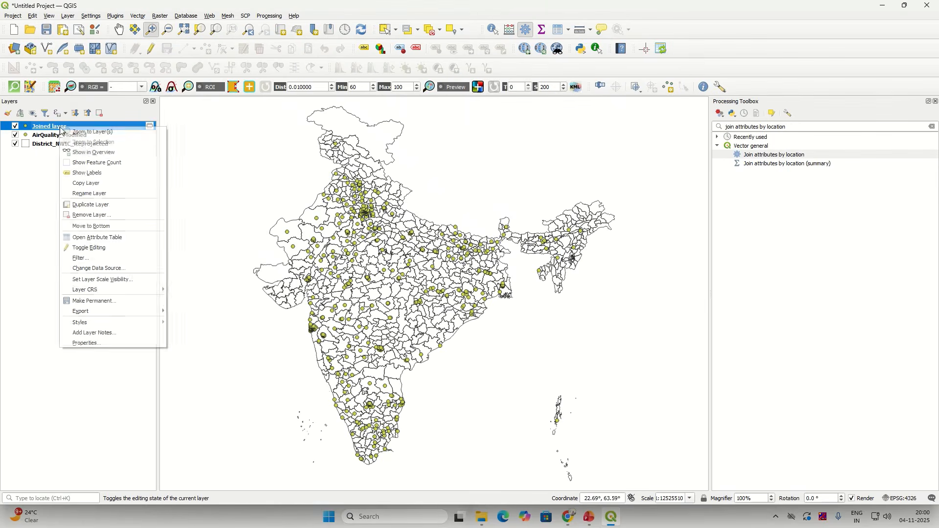
pyautogui.click(122, 216)
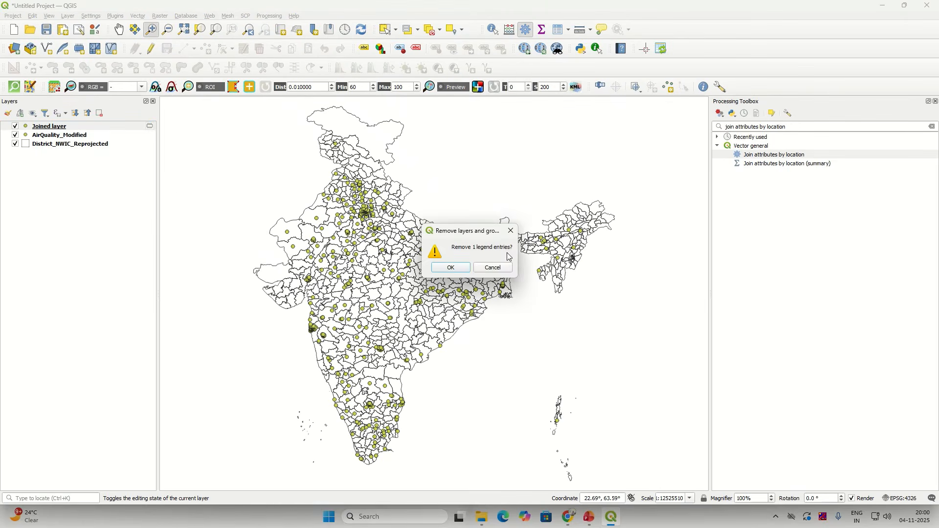
pyautogui.click(451, 268)
pyautogui.rightClick(59, 127)
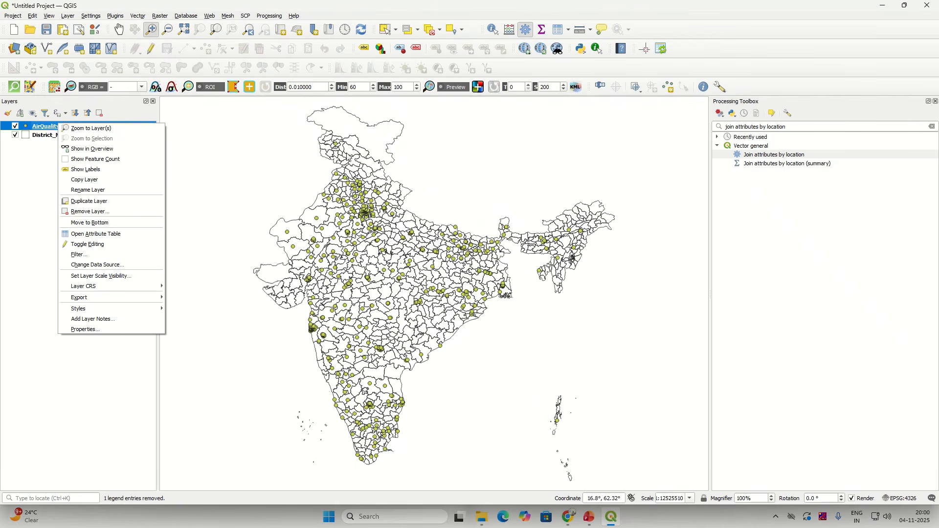
# Step: Configure Join attributes by location: intersect District_NWIC_Reprojected, adding only the District field
pyautogui.click(748, 158)
pyautogui.doubleClick(748, 156)
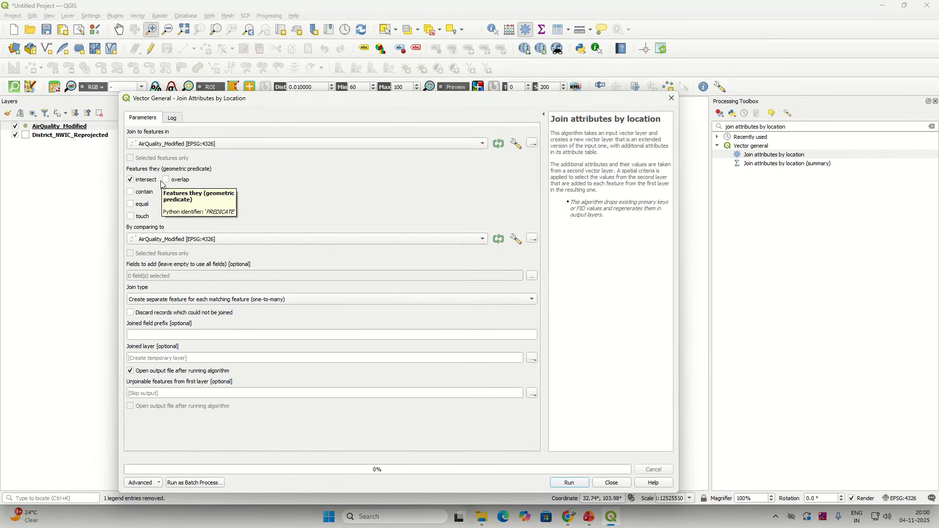
pyautogui.click(169, 240)
pyautogui.click(171, 250)
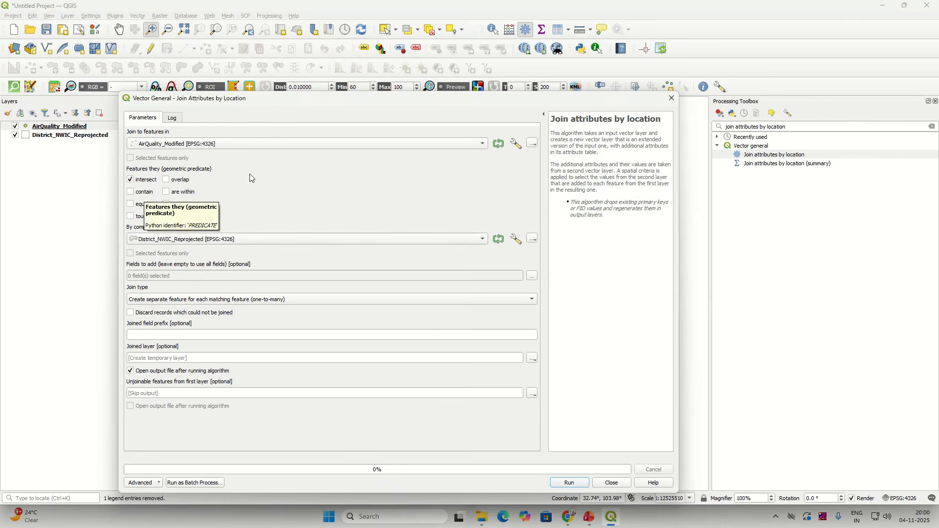
pyautogui.click(134, 181)
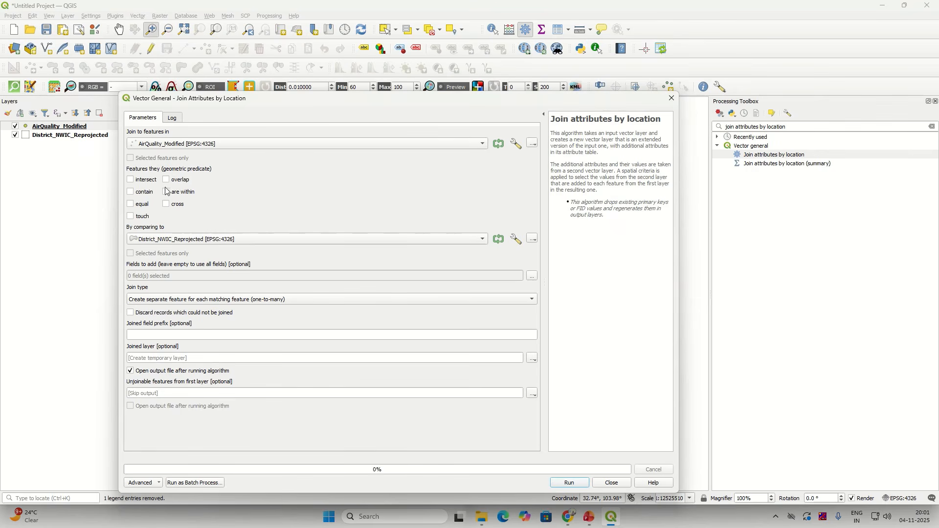
pyautogui.click(132, 181)
pyautogui.click(533, 277)
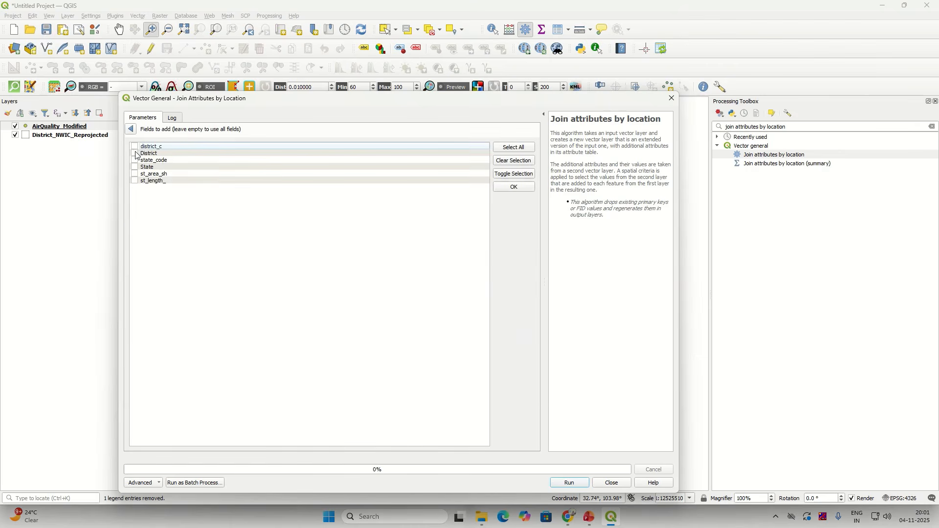
pyautogui.click(131, 129)
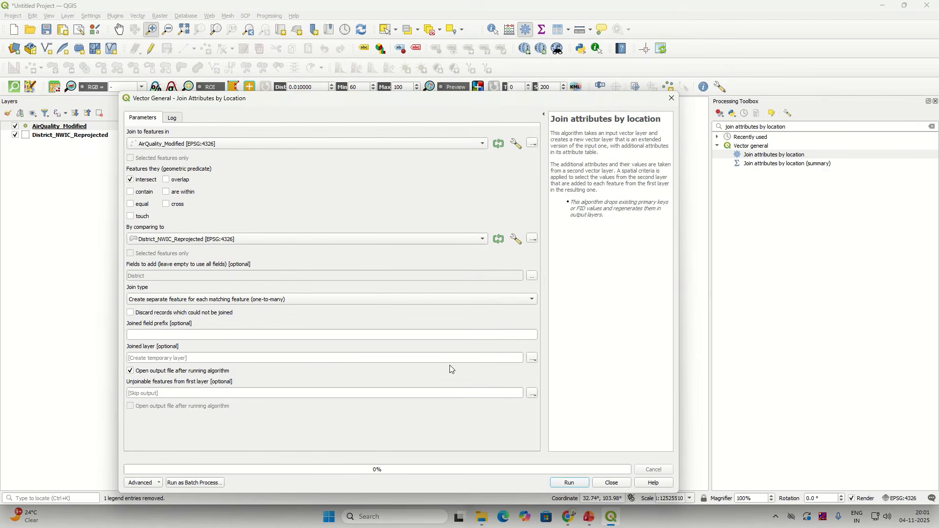
pyautogui.click(533, 359)
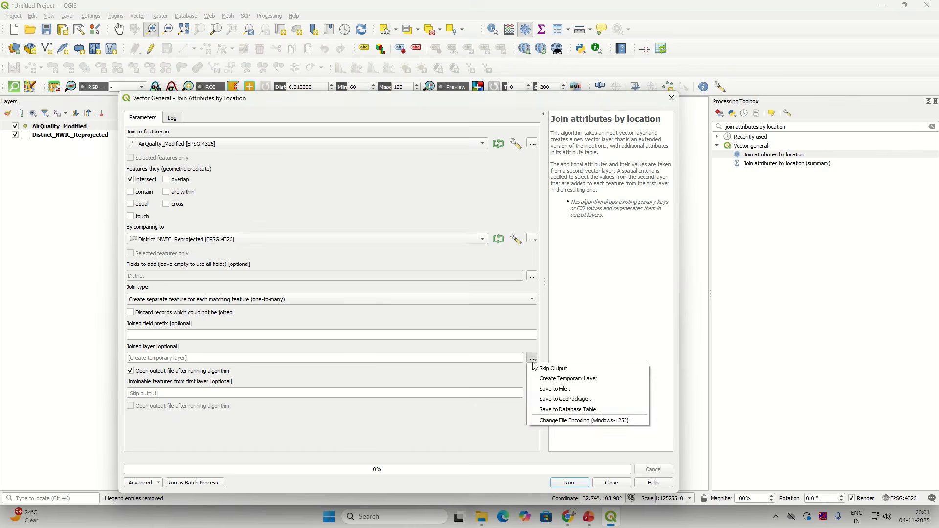
# Step: Save the join output as Joined_Layer.shp in Downloads > Exercise_Data > Solution
pyautogui.click(553, 390)
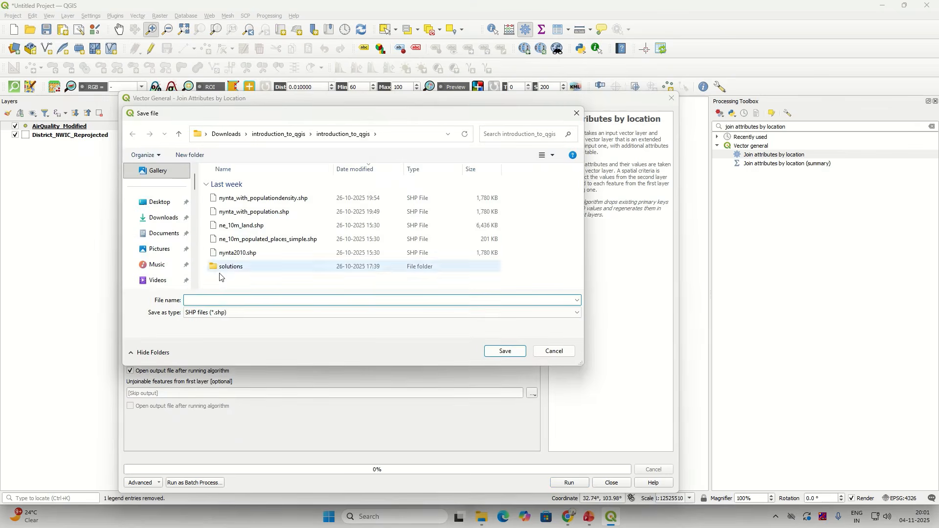
pyautogui.click(226, 134)
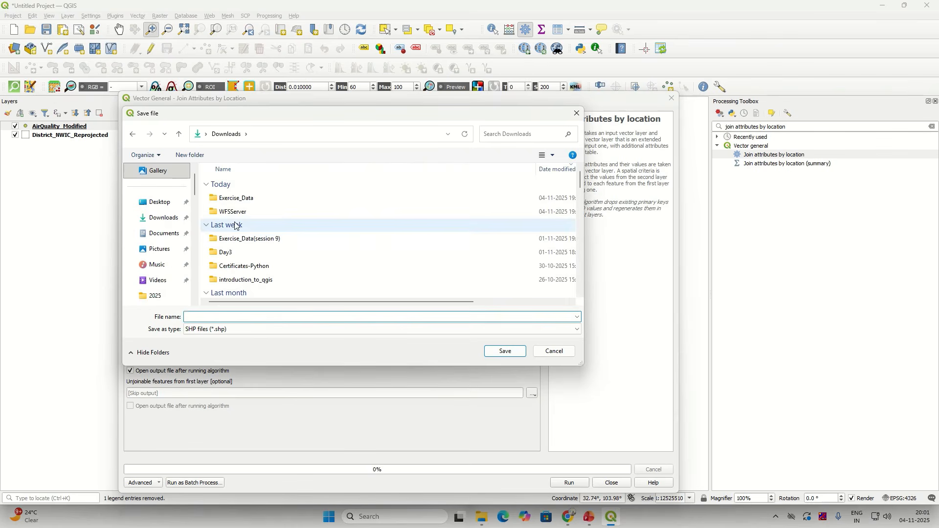
pyautogui.doubleClick(236, 199)
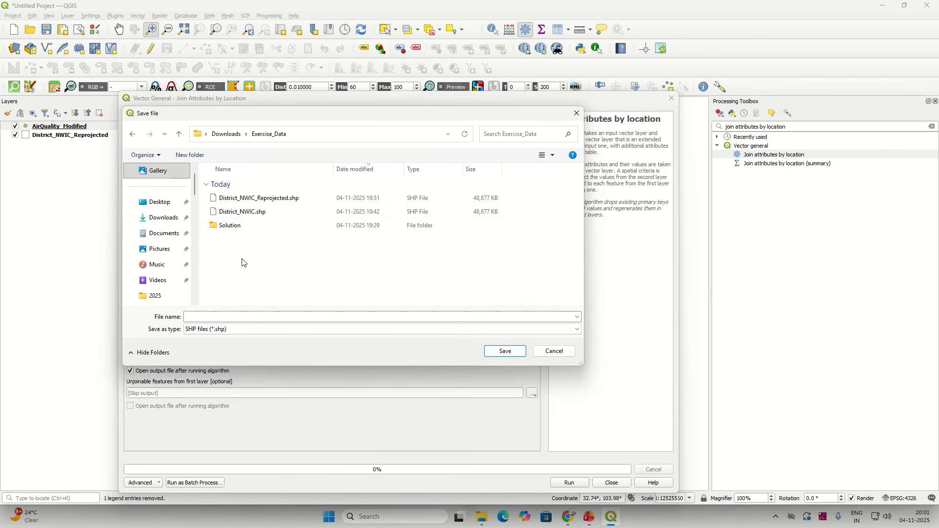
pyautogui.doubleClick(231, 224)
pyautogui.click(213, 317)
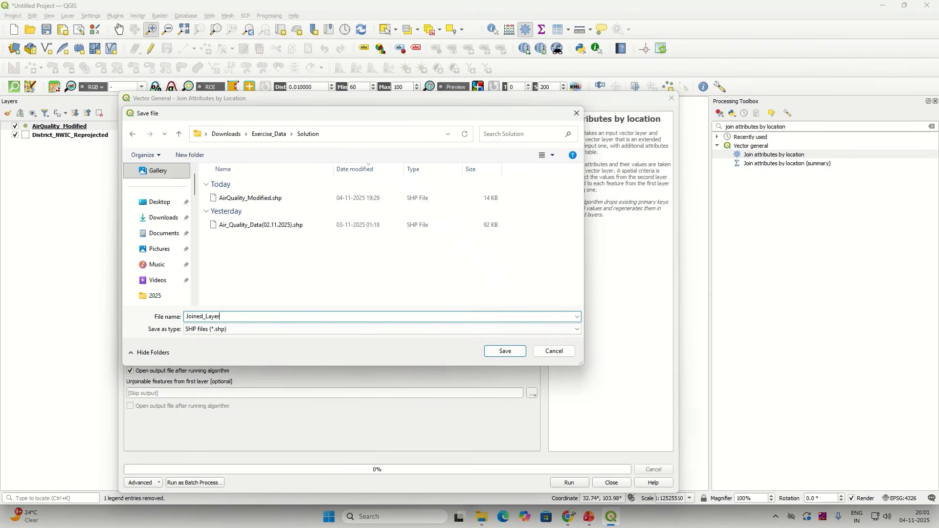
pyautogui.click(505, 353)
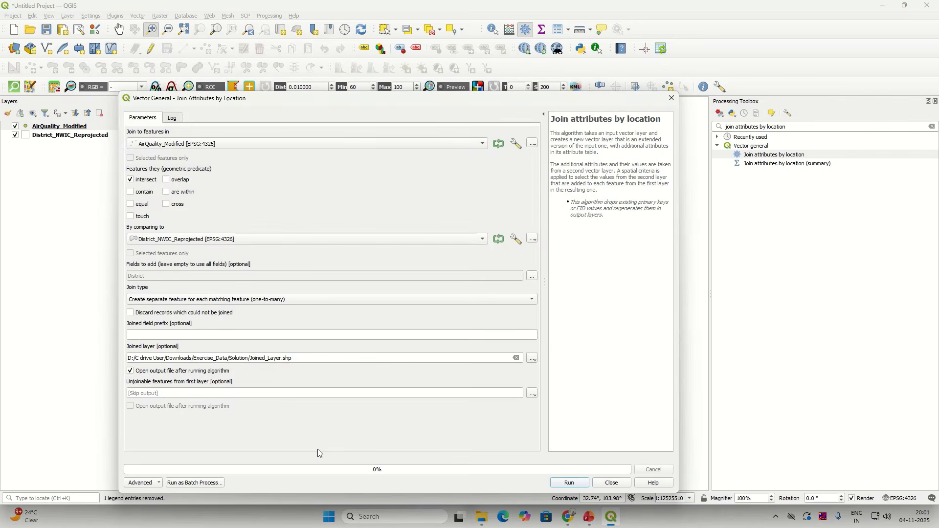
# Step: Run the join and check Joined_Layer's attribute table, which again holds only 12 points
pyautogui.click(557, 485)
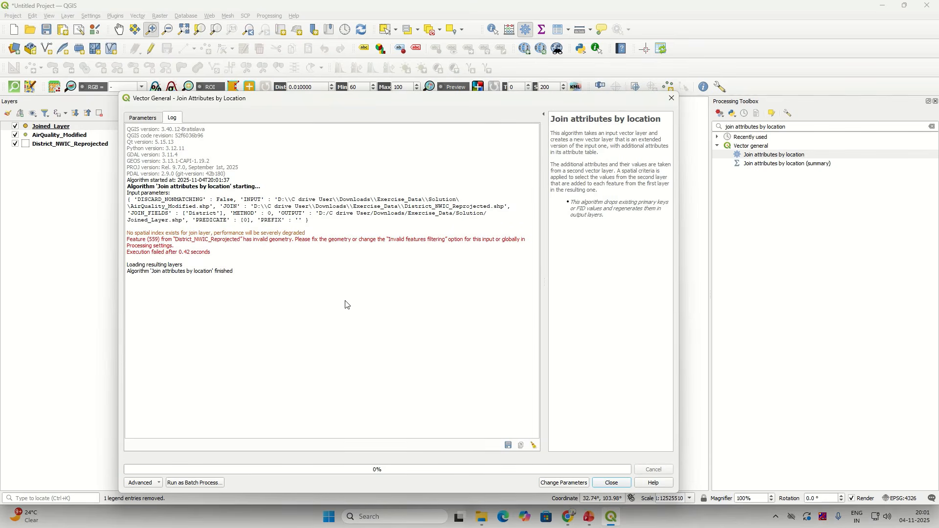
pyautogui.click(613, 483)
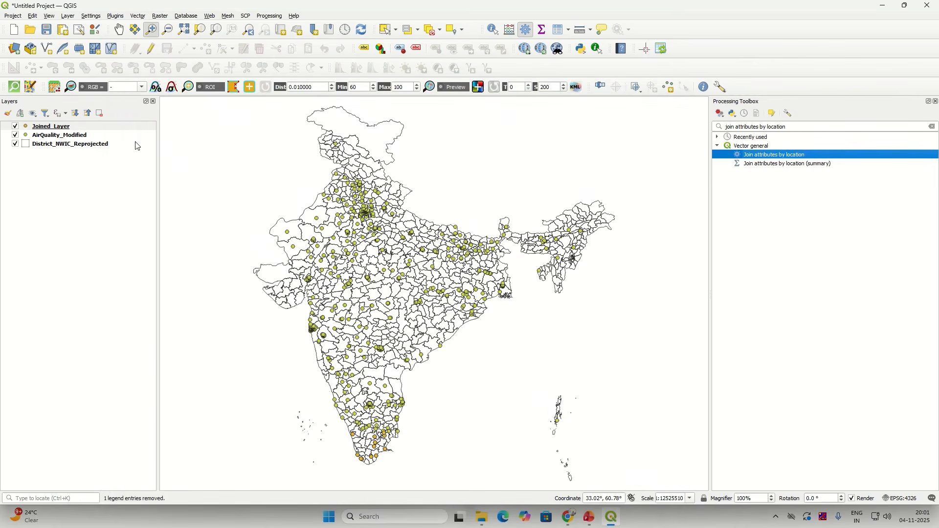
pyautogui.rightClick(80, 126)
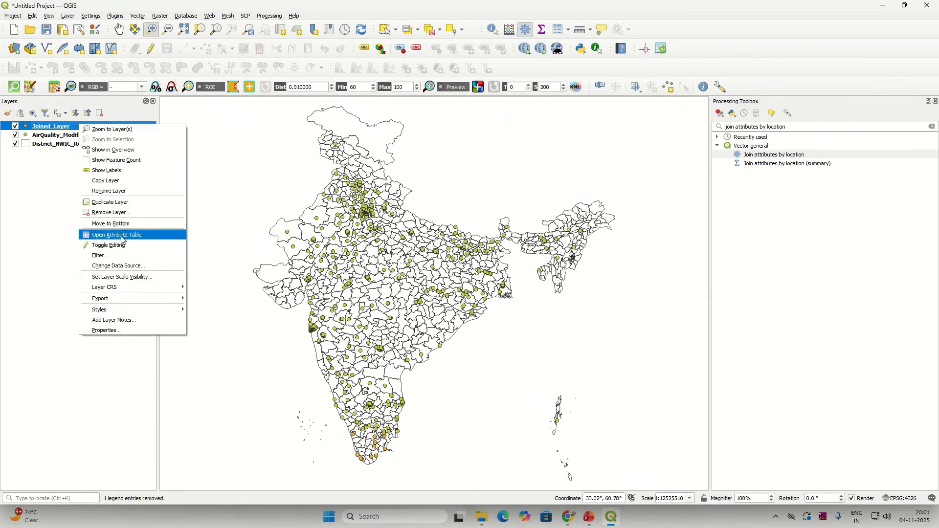
pyautogui.click(116, 235)
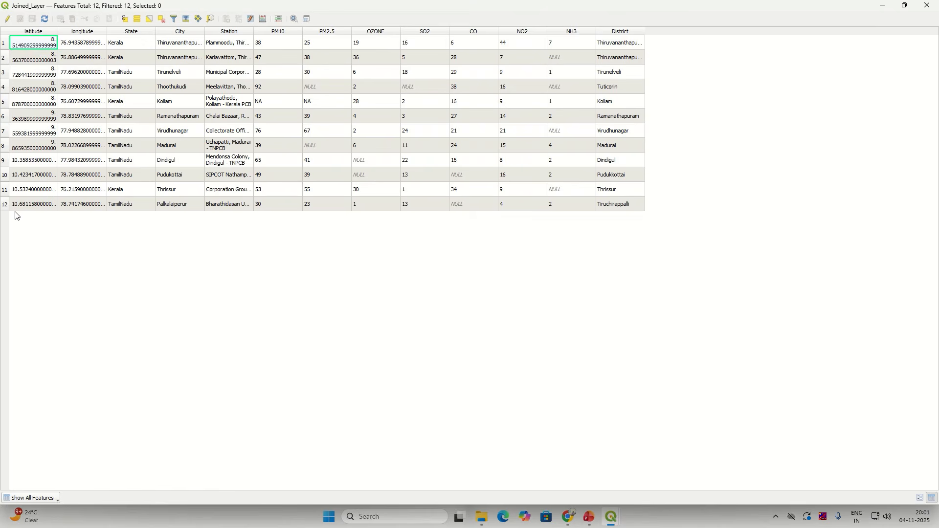
pyautogui.click(928, 5)
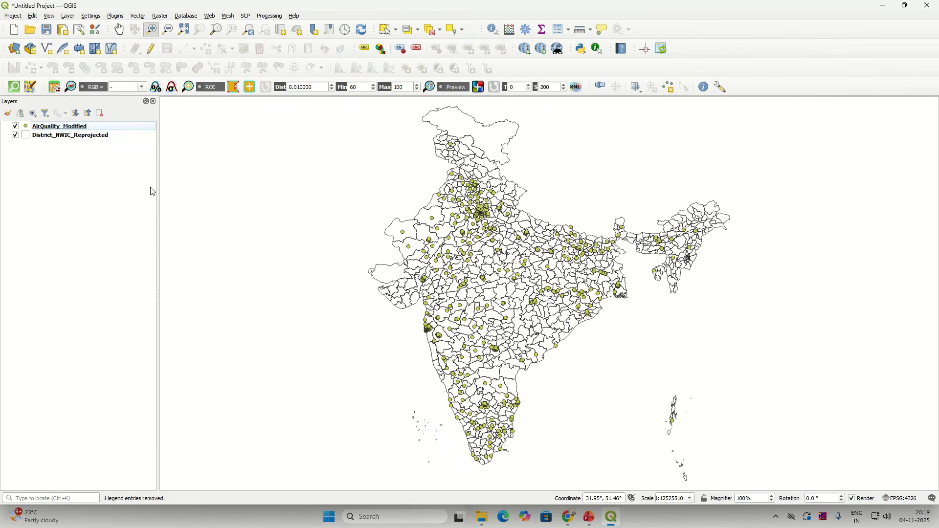
# Step: Rerun the join of AirQuality_Modified to District_NWIC_Reprojected, adding only District, to a temporary layer
pyautogui.click(268, 19)
pyautogui.click(276, 26)
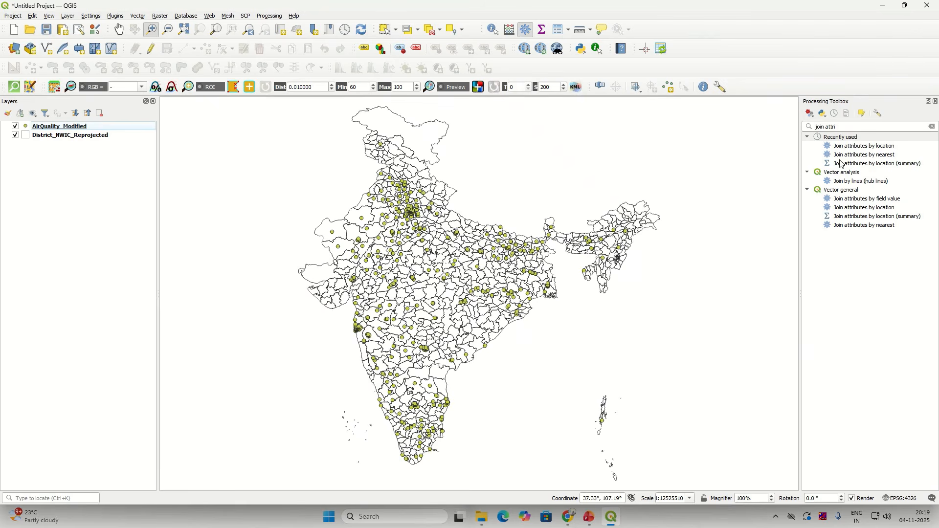
pyautogui.doubleClick(850, 146)
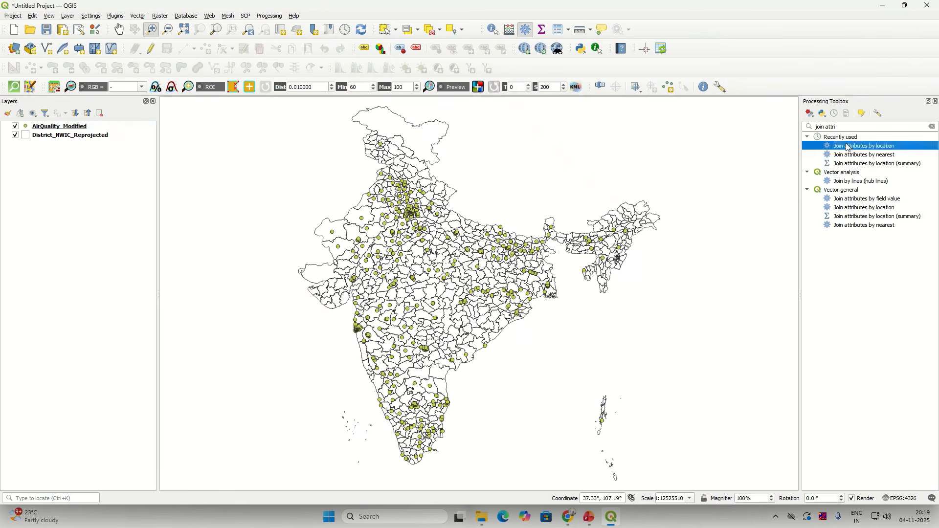
pyautogui.click(229, 144)
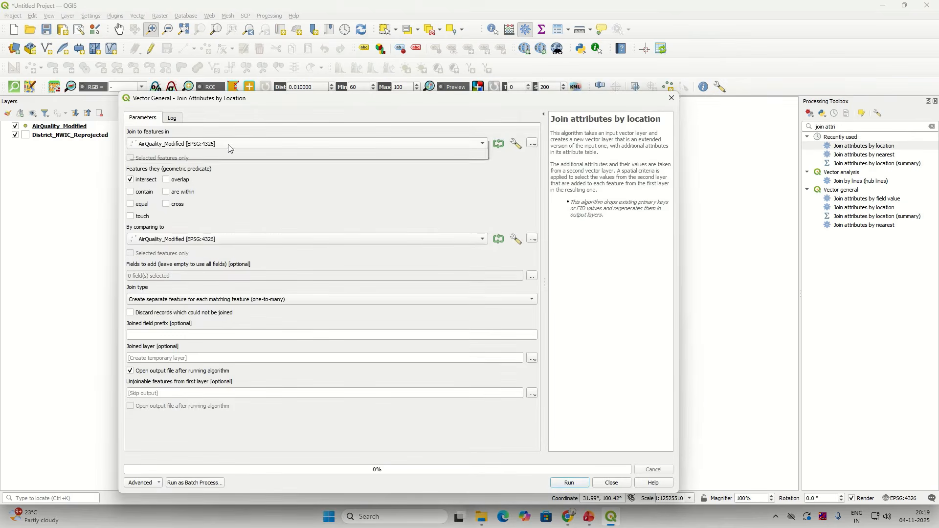
pyautogui.click(228, 143)
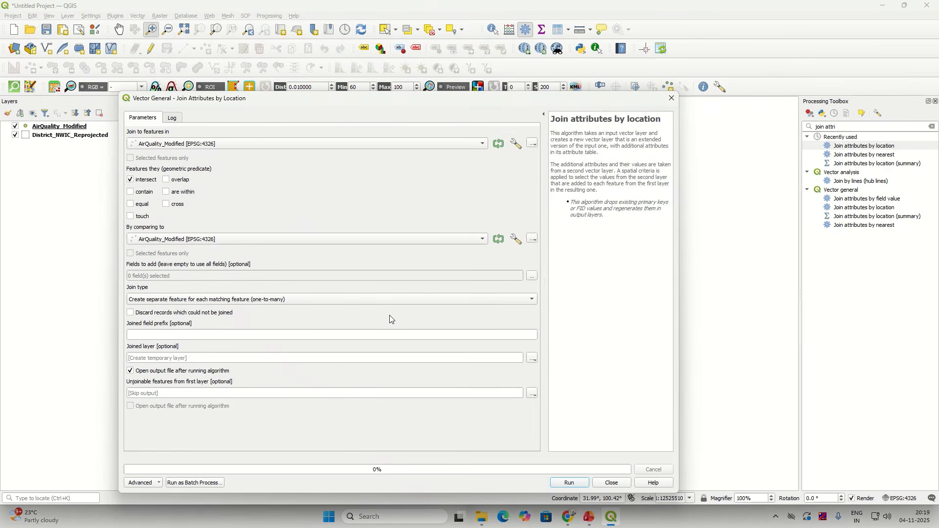
pyautogui.click(483, 240)
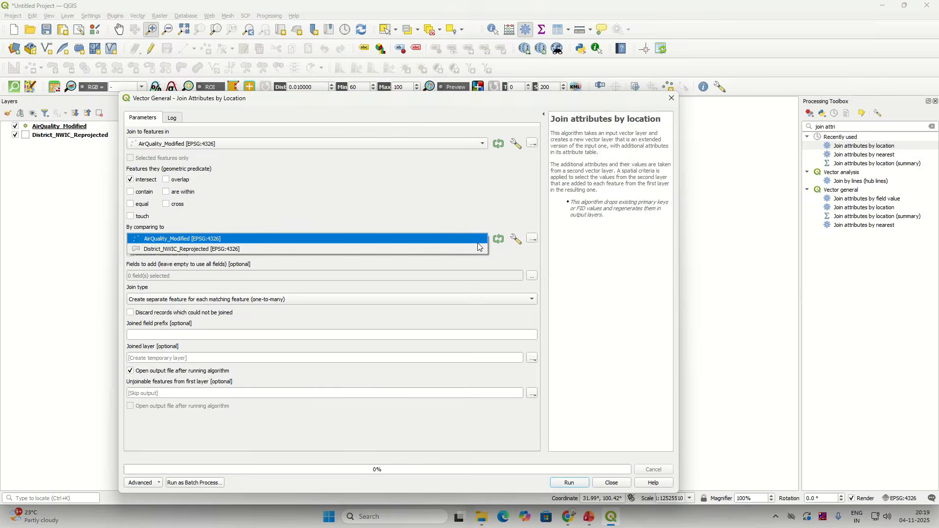
pyautogui.click(413, 248)
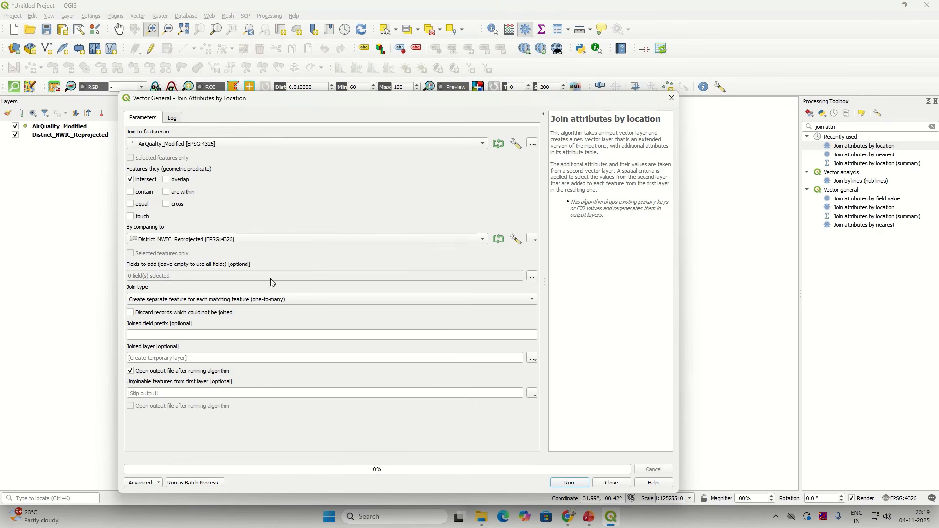
pyautogui.click(535, 277)
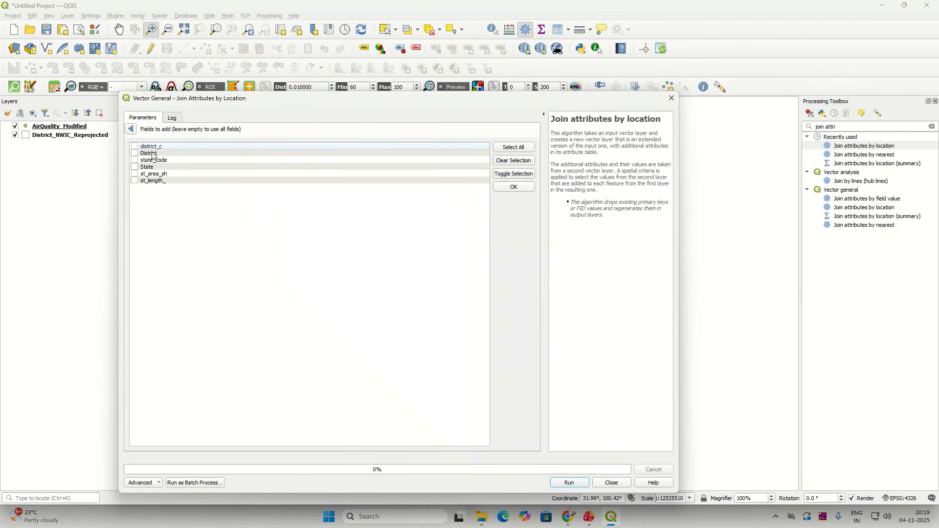
pyautogui.click(132, 129)
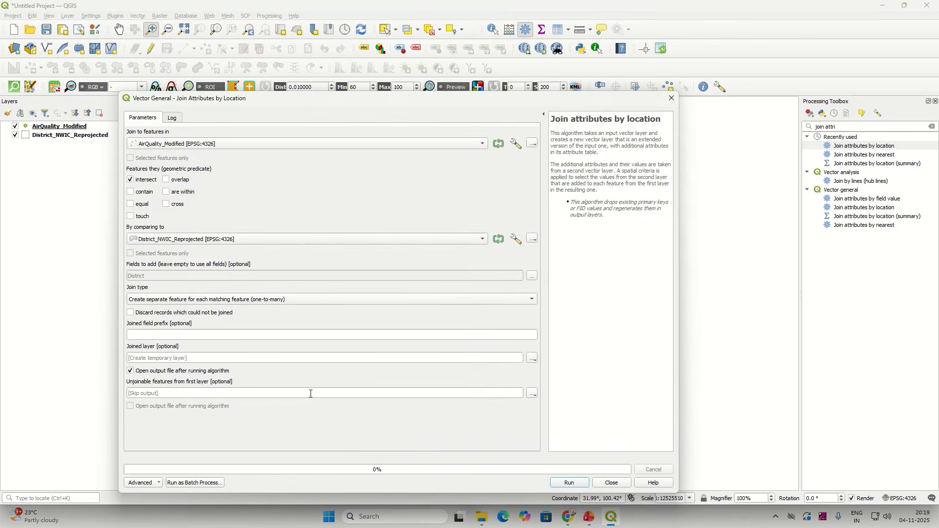
pyautogui.click(569, 483)
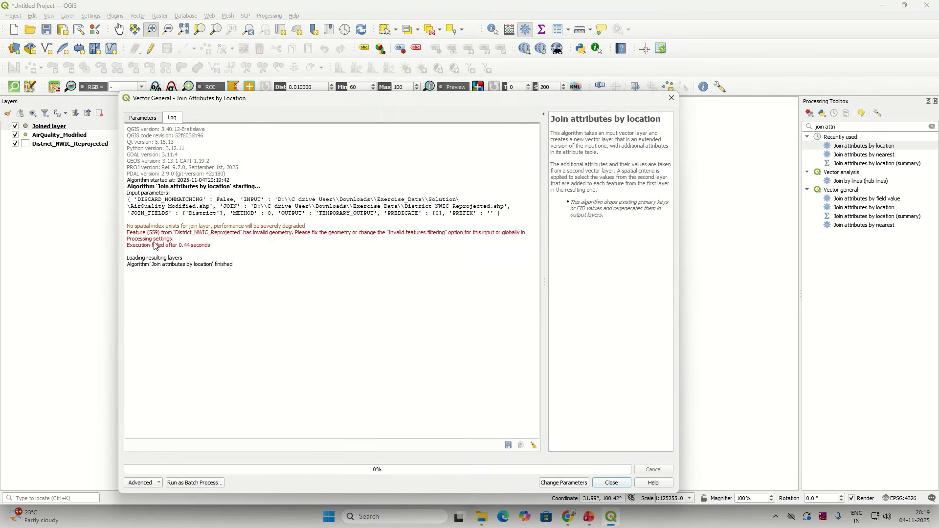
# Step: Copy the feature 559 invalid-geometry error text from the join log
pyautogui.moveTo(214, 243); pyautogui.dragTo(126, 228)
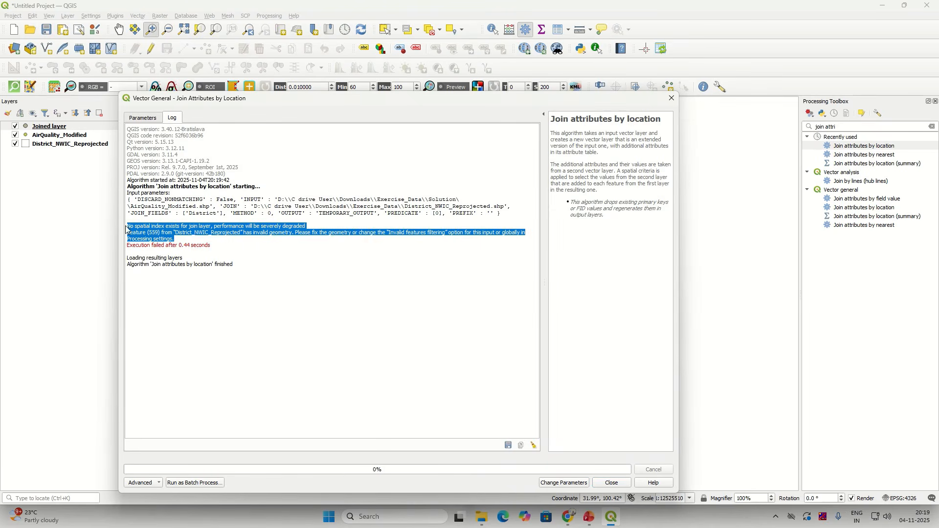
pyautogui.click(196, 238)
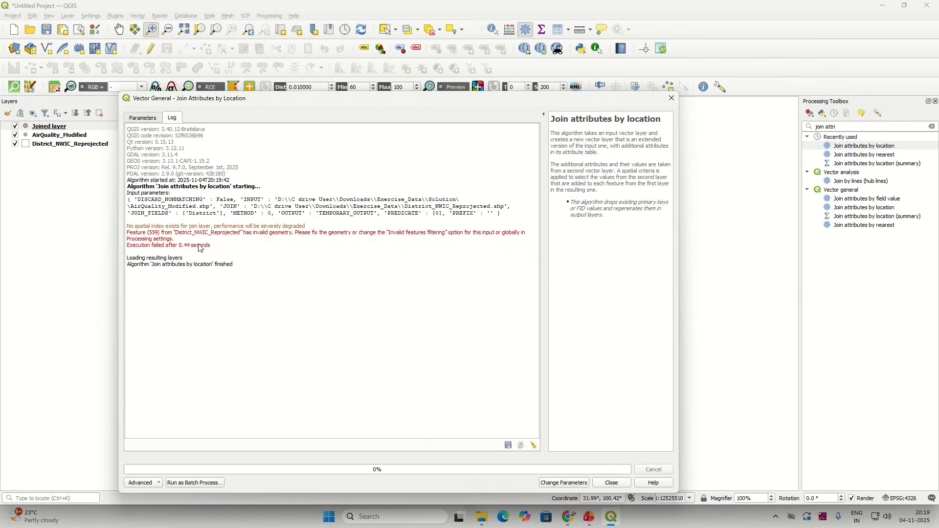
pyautogui.moveTo(224, 249); pyautogui.dragTo(127, 230)
pyautogui.rightClick(153, 238)
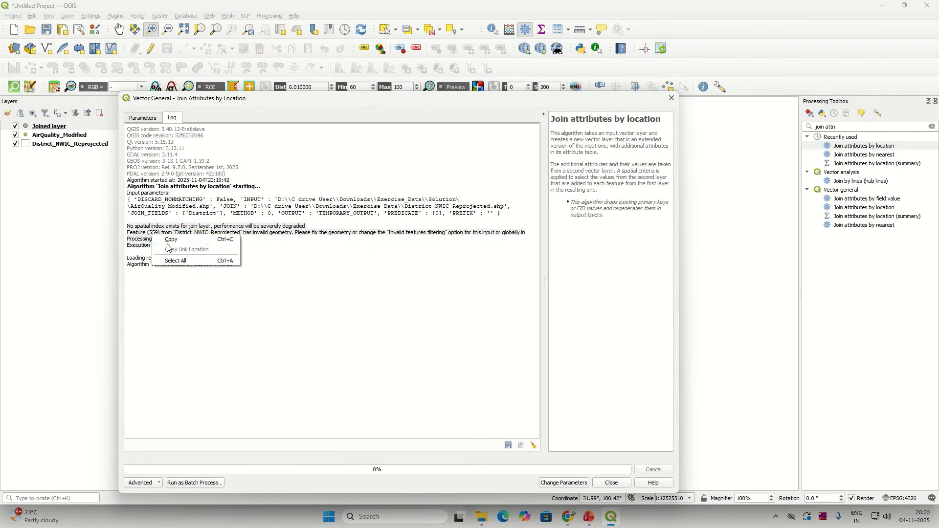
pyautogui.click(171, 245)
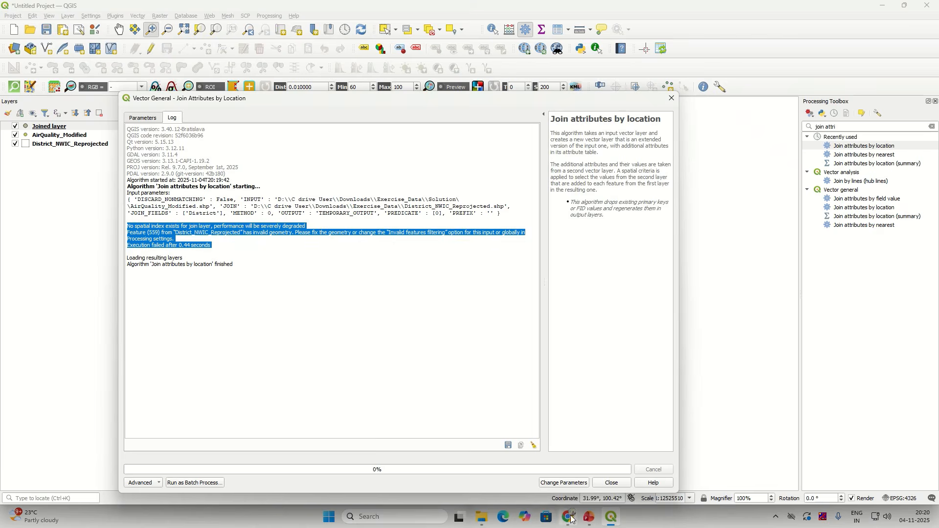
# Step: Google the copied join error in a new Chrome tab
pyautogui.moveTo(569, 518)
pyautogui.click(567, 492)
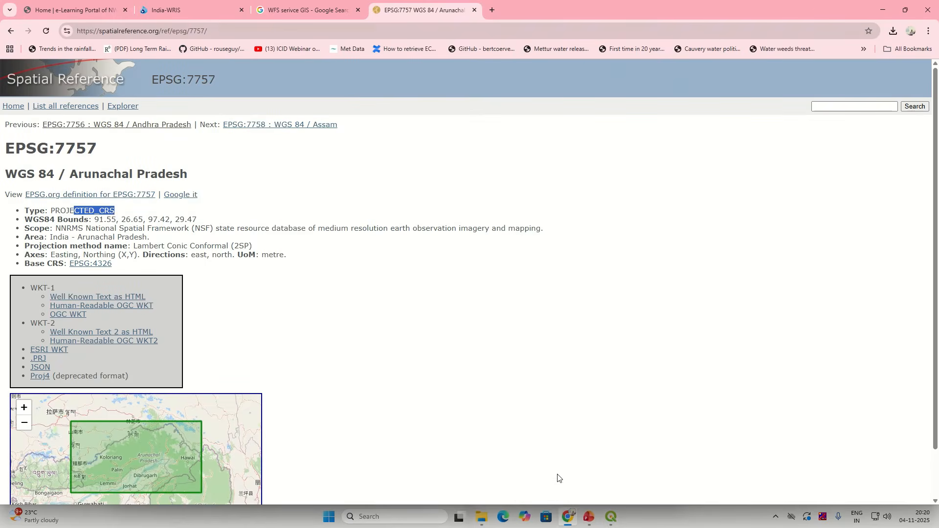
pyautogui.click(497, 12)
pyautogui.rightClick(501, 31)
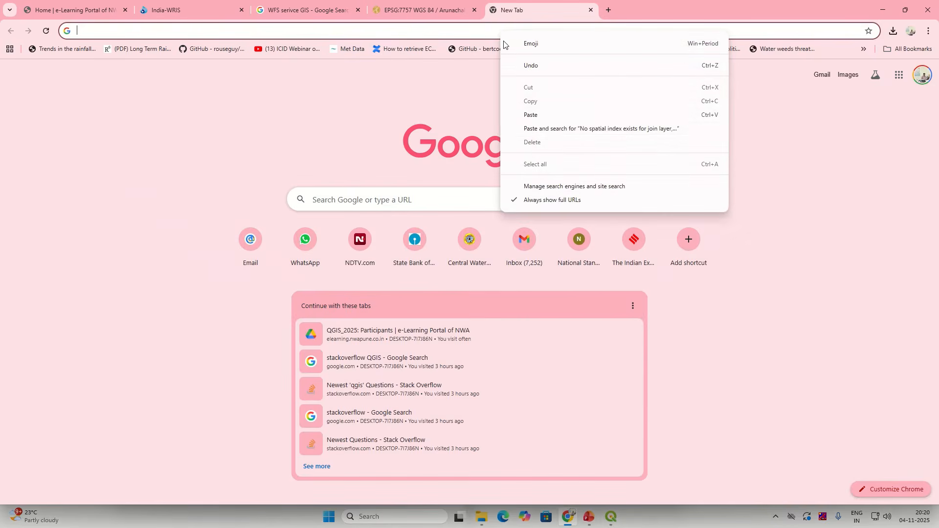
pyautogui.click(533, 128)
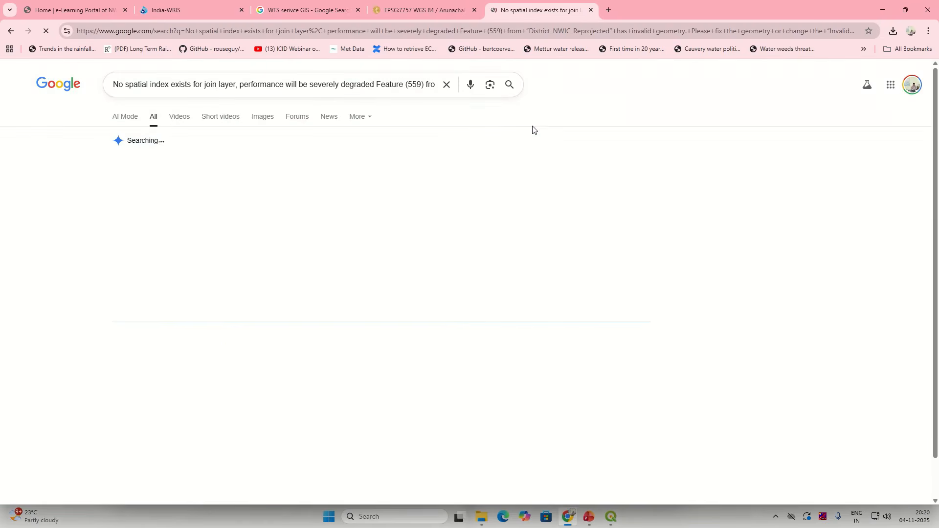
# Step: Expand the AI overview and open the gis.stackexchange question on ignoring invalid geometries
pyautogui.scroll(-2, 302, 337)
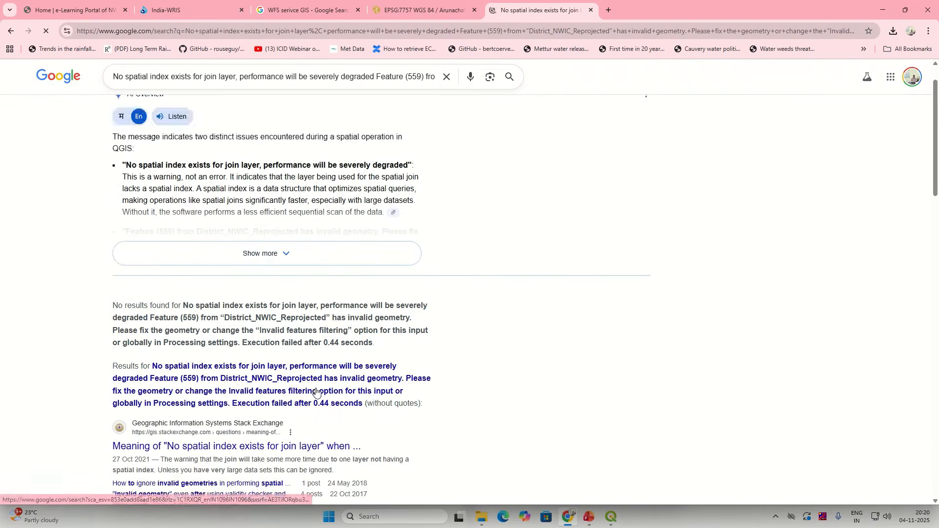
pyautogui.click(293, 214)
pyautogui.scroll(-6, 298, 262)
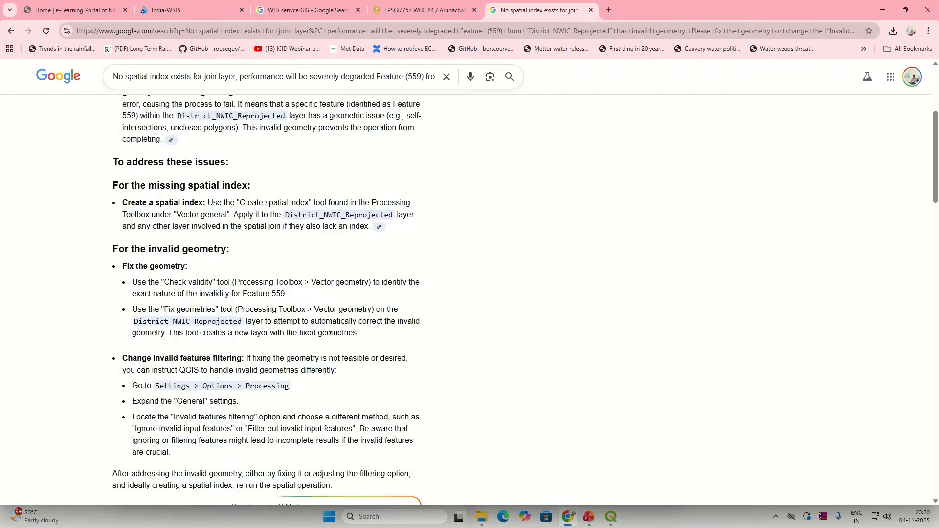
pyautogui.scroll(-5, 330, 338)
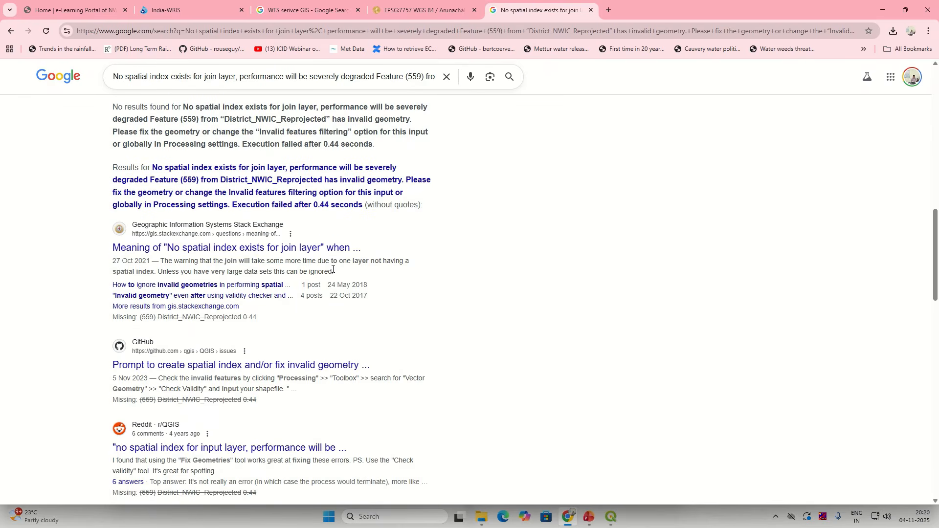
pyautogui.click(158, 286)
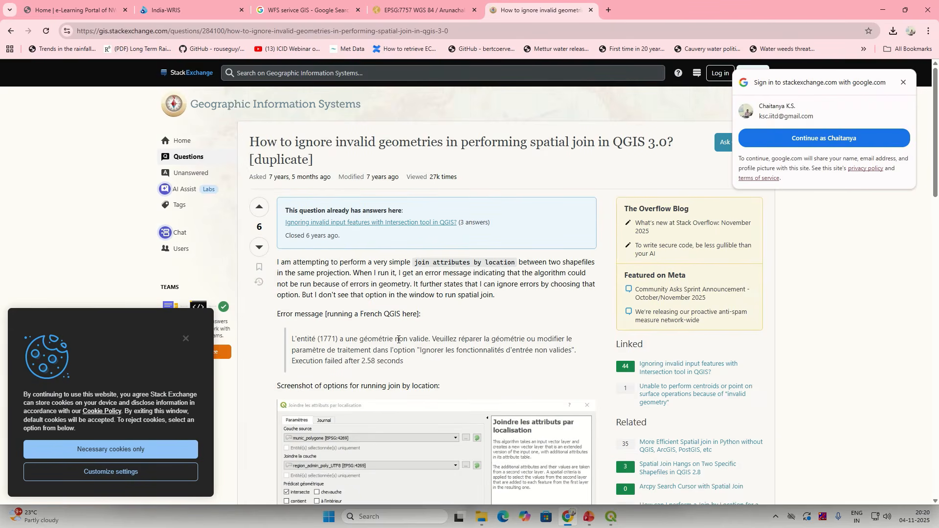
# Step: Read the question, highlighting its quoted French error message
pyautogui.scroll(-5, 399, 340)
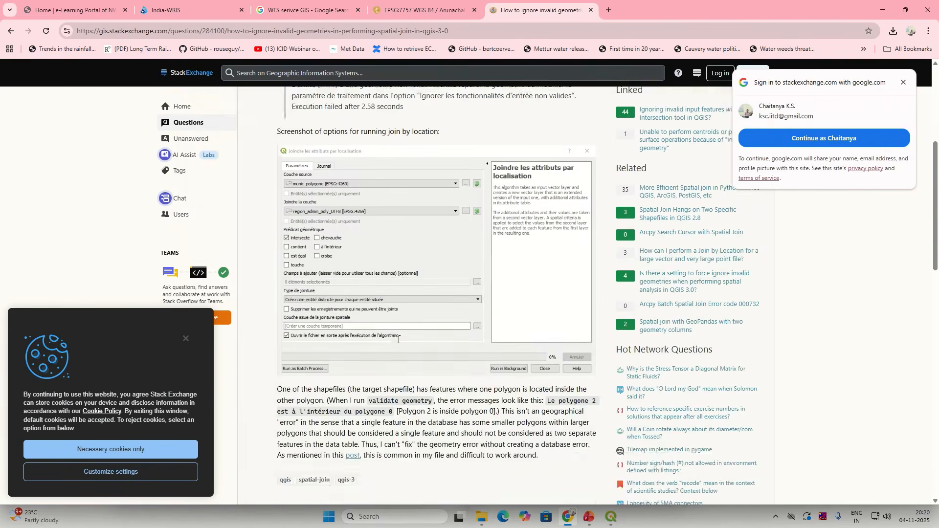
pyautogui.scroll(5, 398, 340)
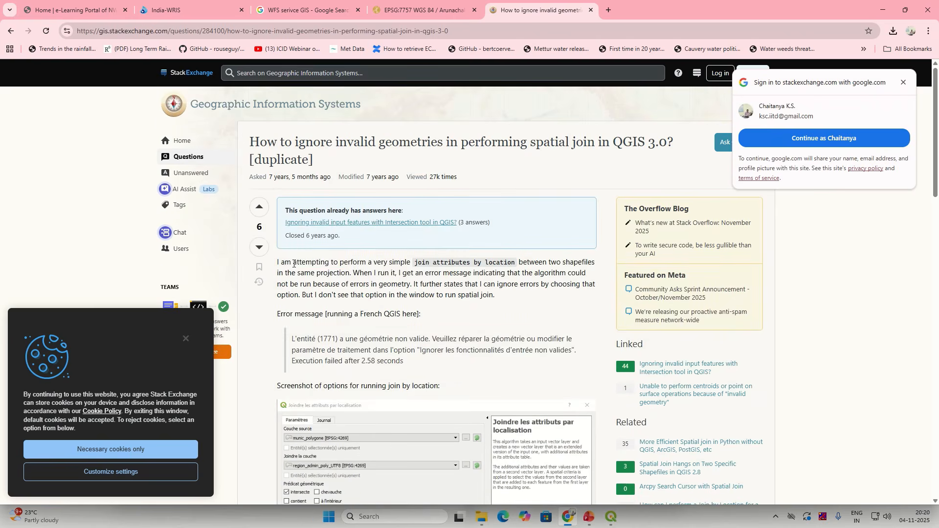
pyautogui.moveTo(292, 263); pyautogui.dragTo(352, 263)
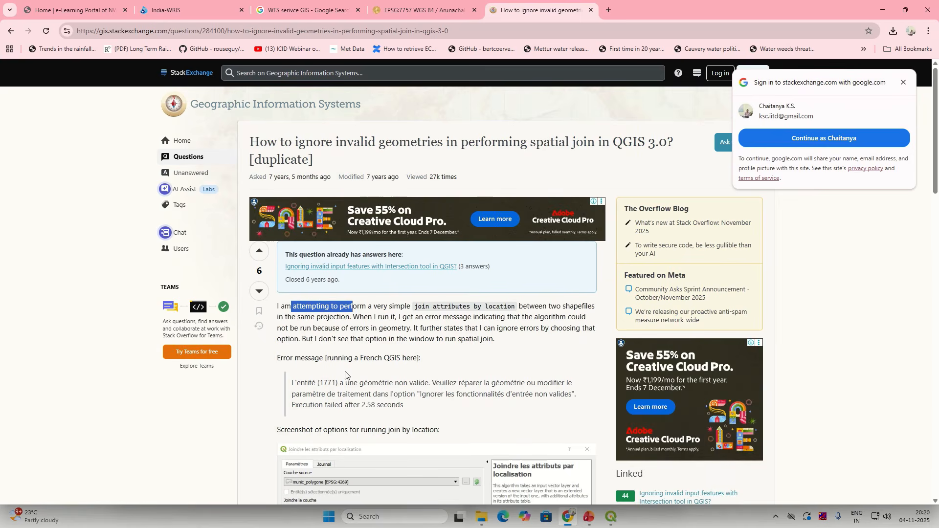
pyautogui.moveTo(406, 410); pyautogui.dragTo(293, 383)
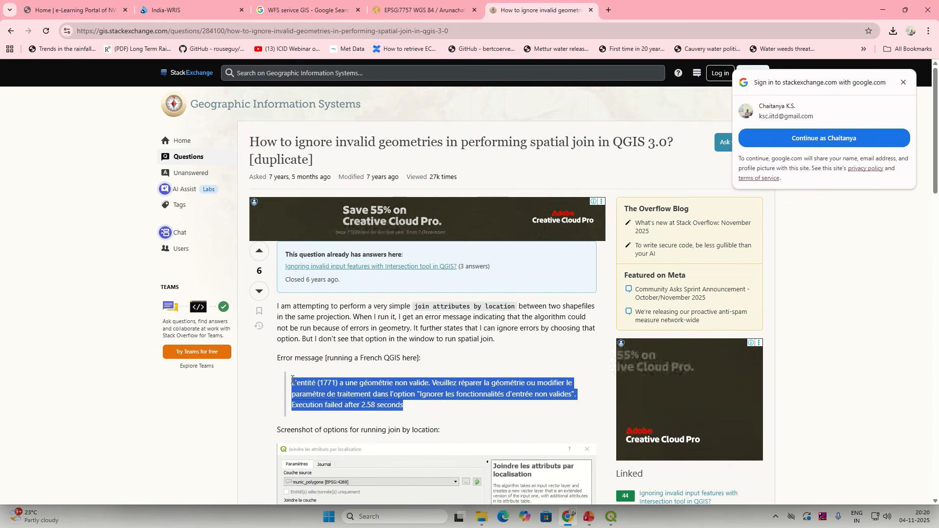
# Step: Scroll to the accepted answer: set Invalid features filtering to 'Do not filter'
pyautogui.scroll(-7, 305, 392)
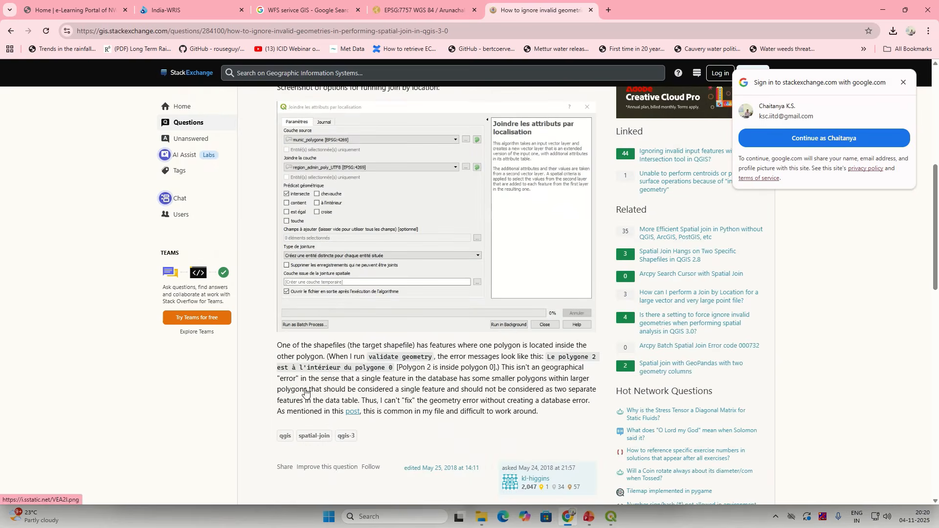
pyautogui.scroll(-3, 474, 426)
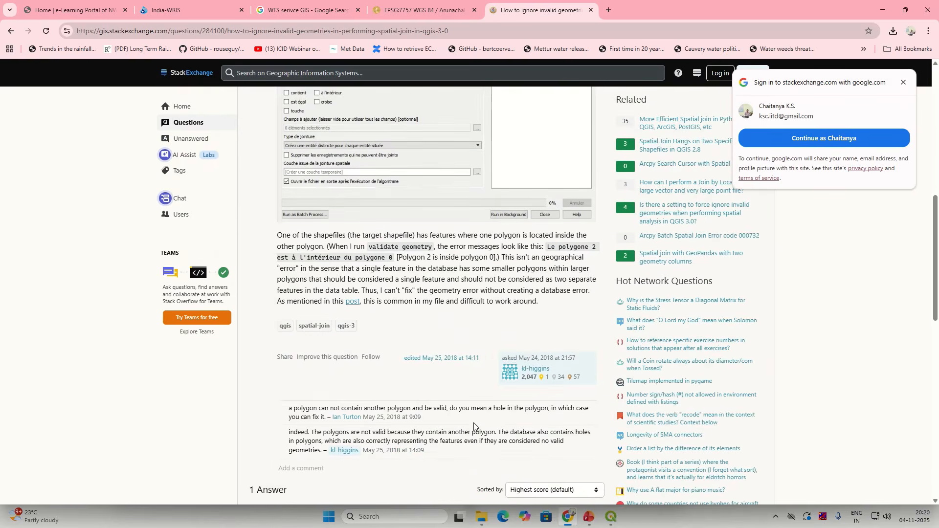
pyautogui.scroll(-4, 474, 427)
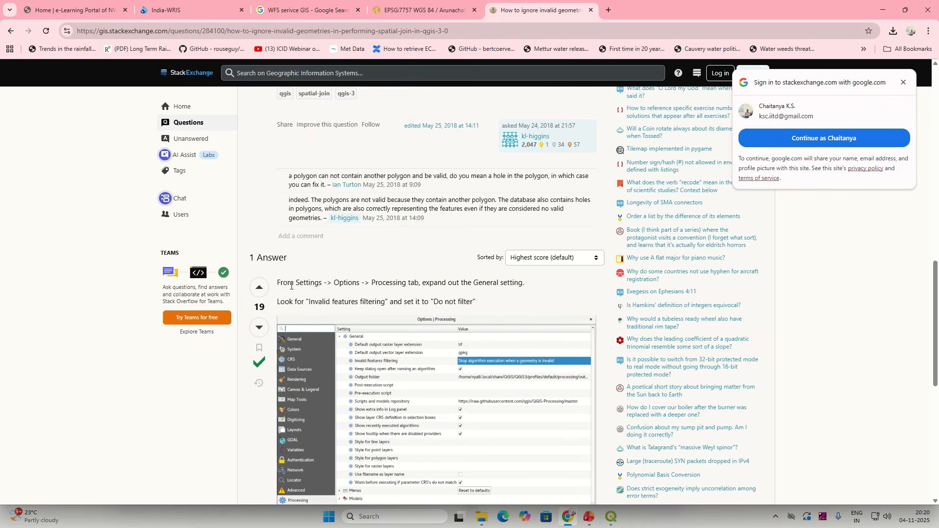
pyautogui.moveTo(281, 286); pyautogui.dragTo(523, 286)
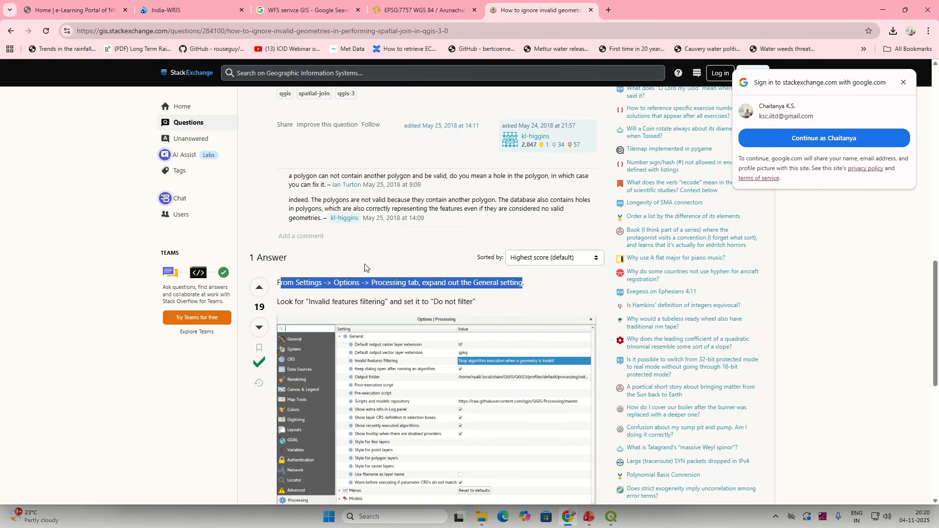
pyautogui.click(360, 303)
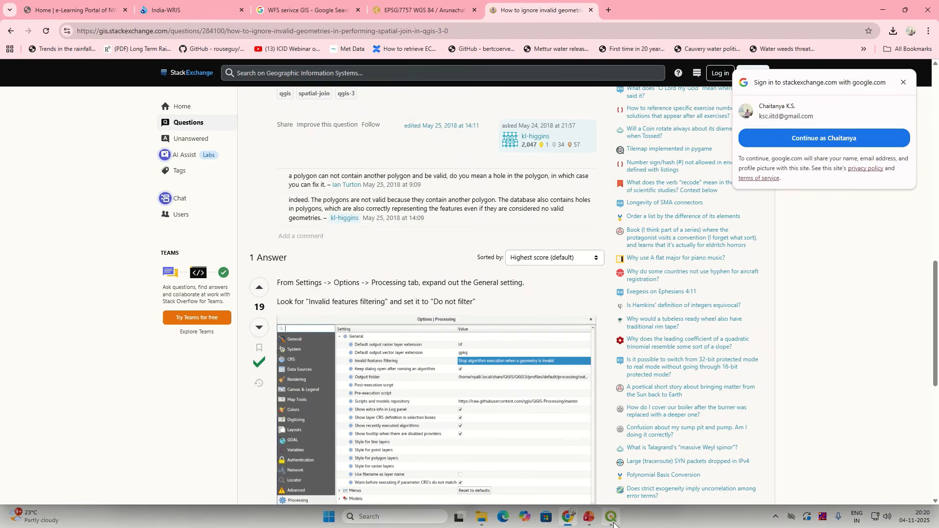
# Step: Bring QGIS forward and close the failed Join Attributes by Location log
pyautogui.moveTo(619, 524)
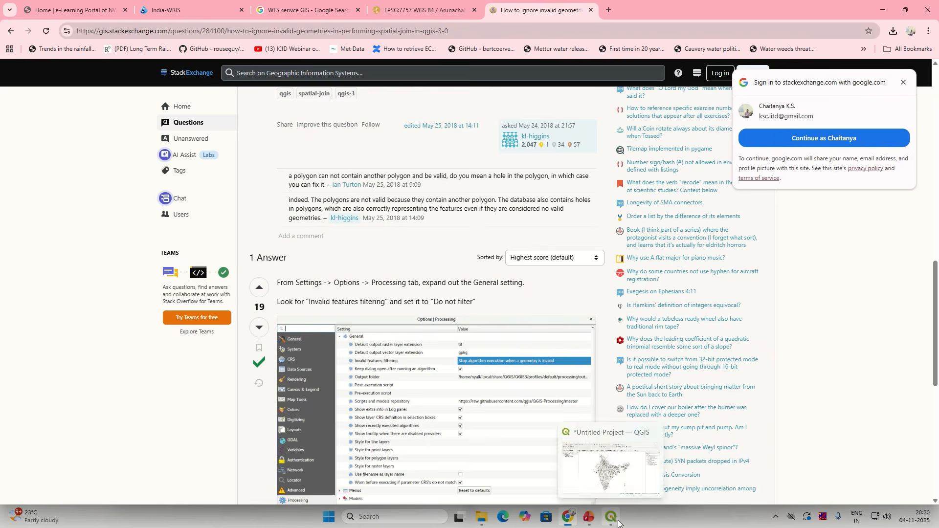
pyautogui.click(603, 488)
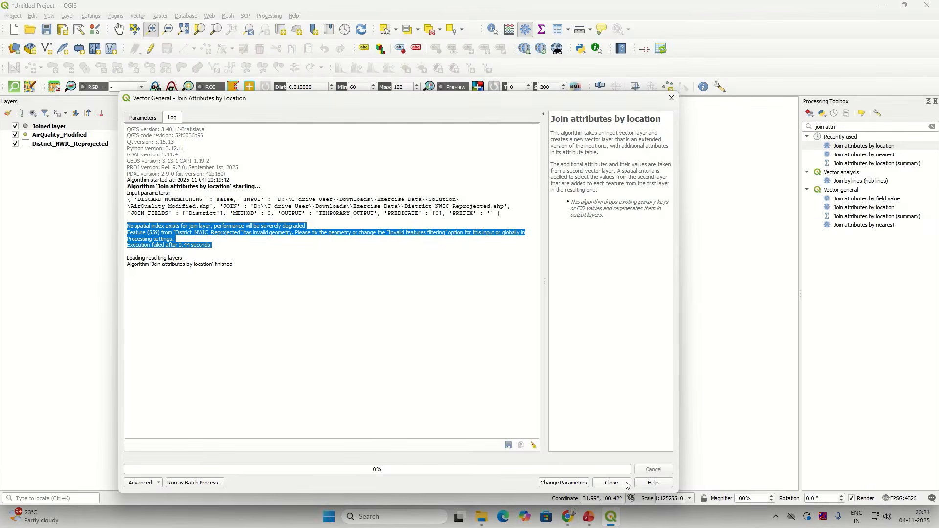
pyautogui.click(628, 484)
# Step: Remove the Joined layer from the project and return to the Stack Exchange answer
pyautogui.click(80, 127)
pyautogui.rightClick(80, 126)
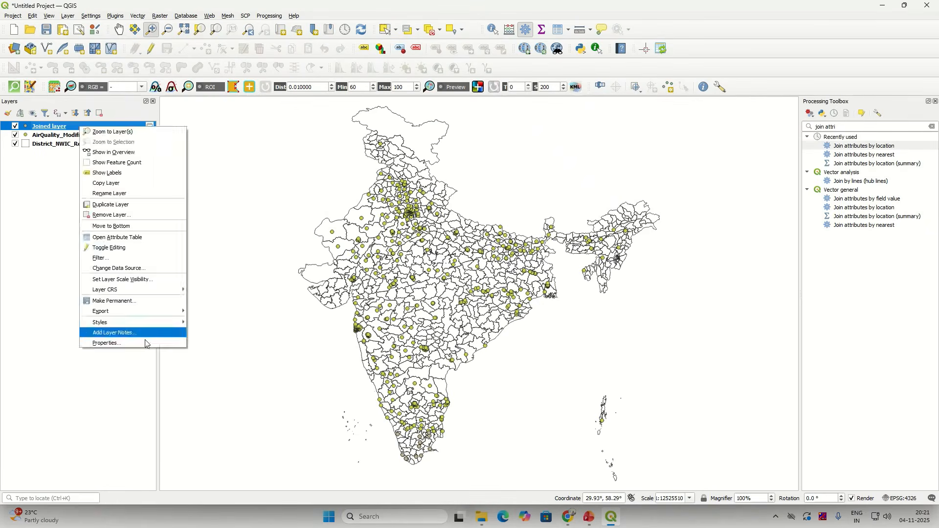
pyautogui.click(117, 216)
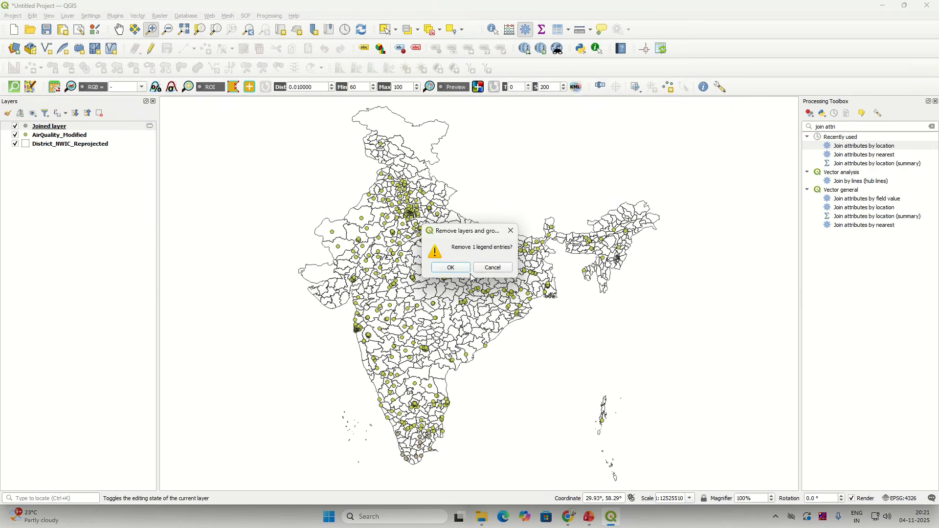
pyautogui.click(451, 268)
pyautogui.click(567, 517)
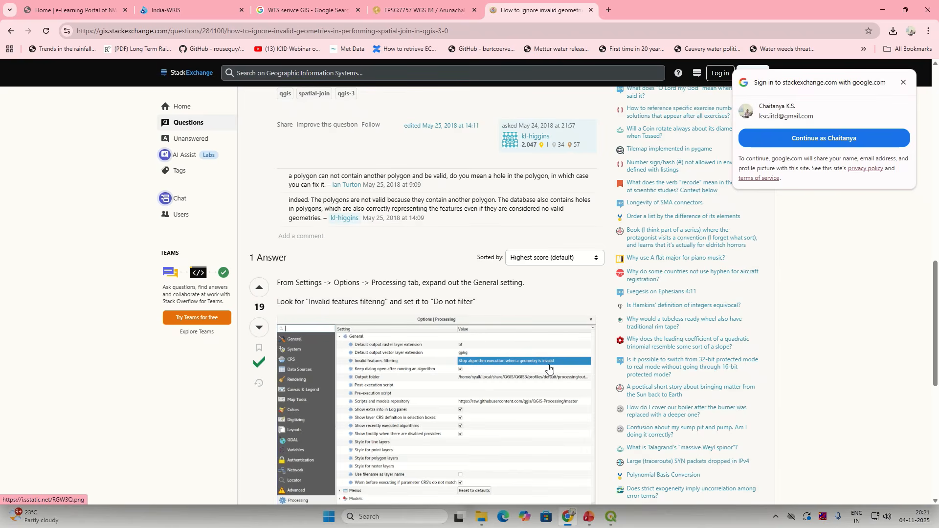
# Step: Read the rest of the answer, then return to QGIS with its Settings menu showing
pyautogui.scroll(-2, 549, 369)
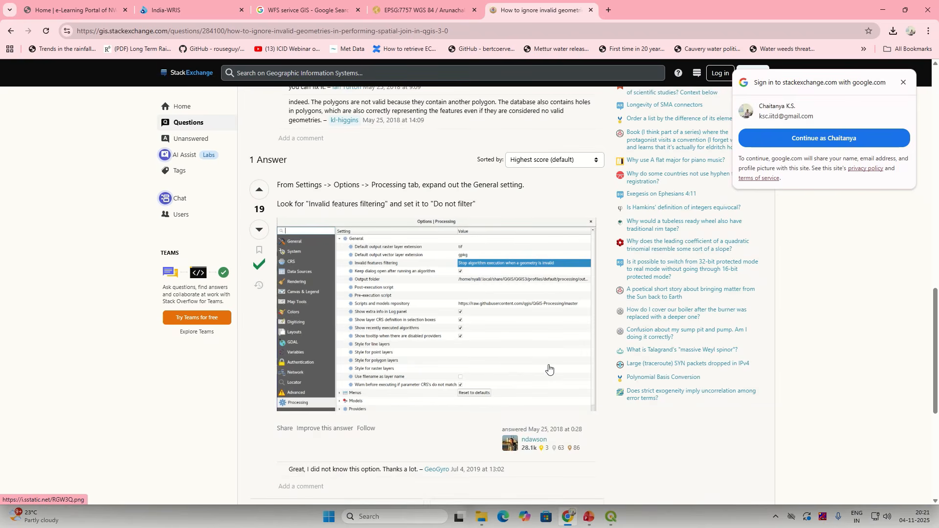
pyautogui.click(611, 517)
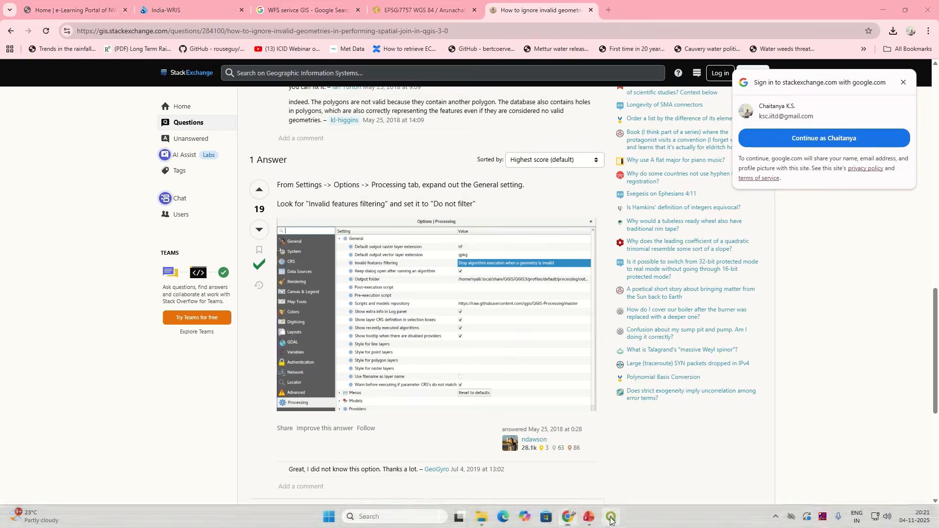
pyautogui.click(88, 17)
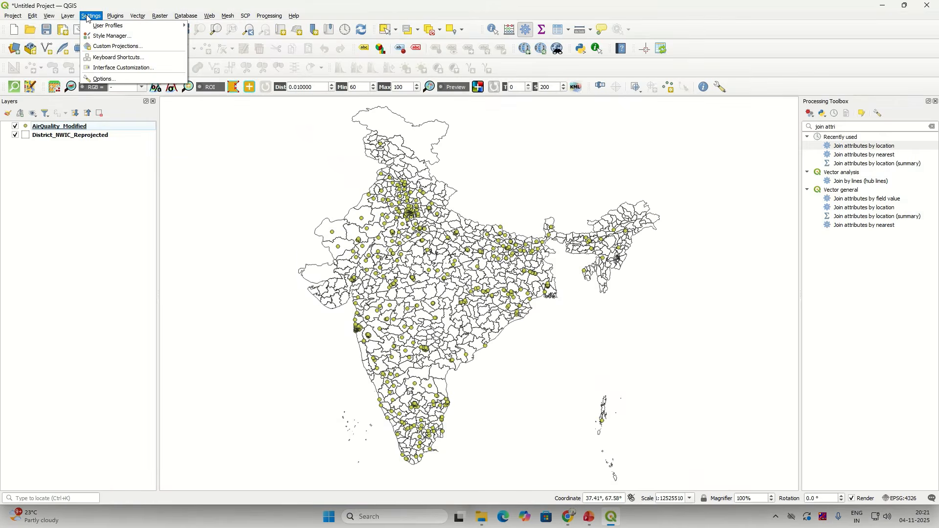
# Step: Open the Processing options and expand General to find Invalid features filtering
pyautogui.click(107, 81)
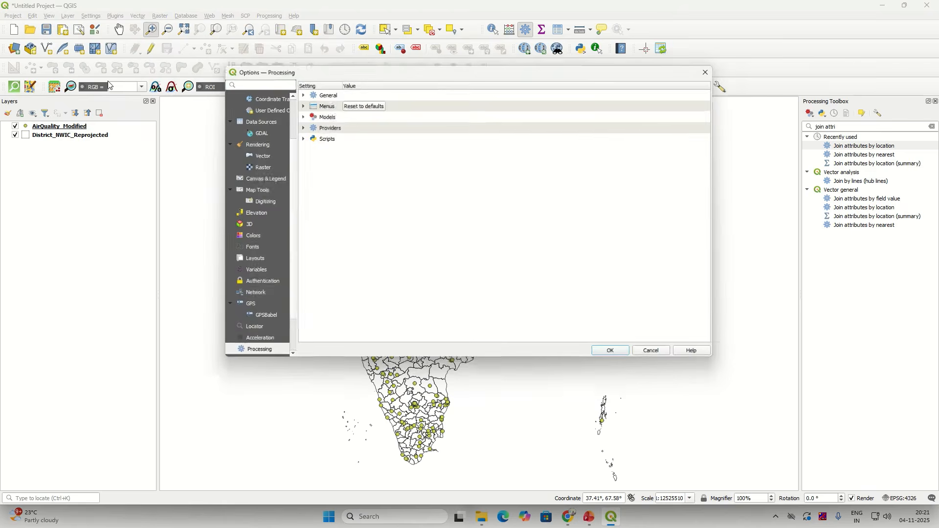
pyautogui.scroll(2, 273, 133)
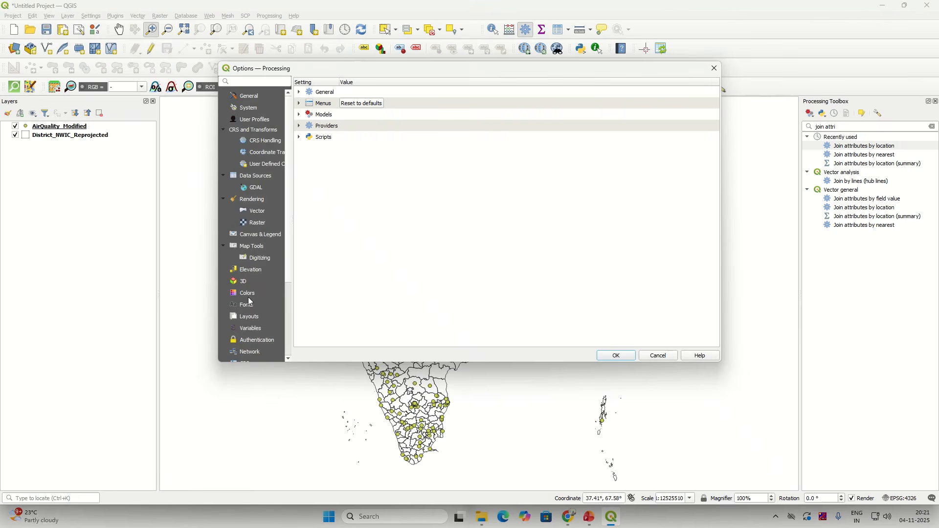
pyautogui.scroll(-3, 249, 301)
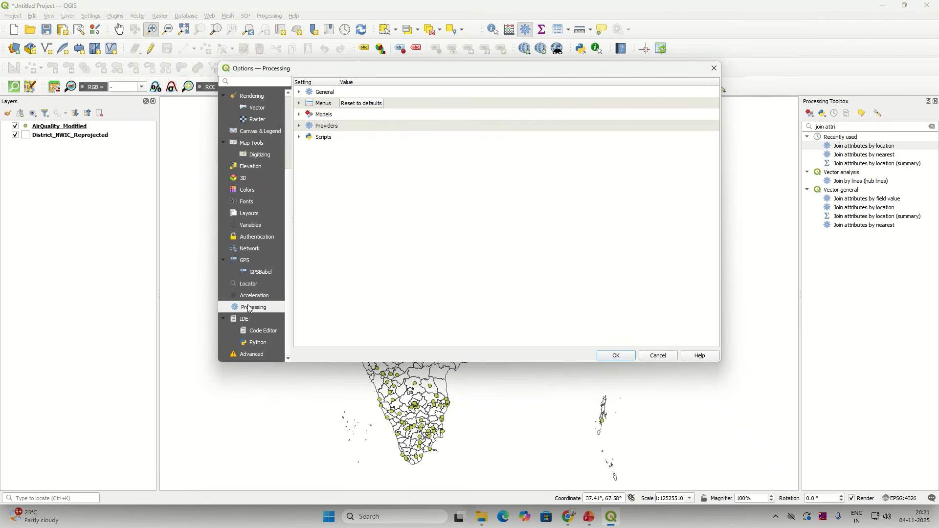
pyautogui.press('ctrl')
pyautogui.press('ctrl')
pyautogui.click(300, 93)
pyautogui.press('ctrl')
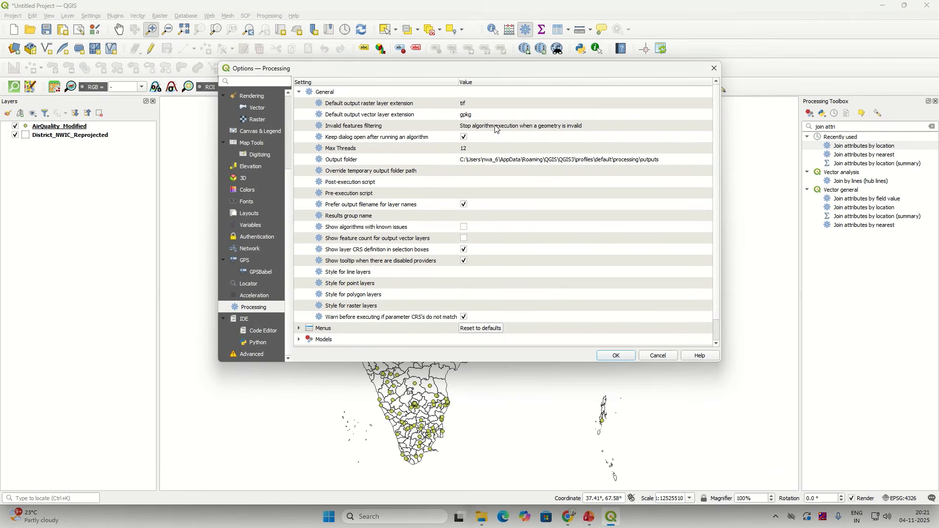
pyautogui.click(365, 127)
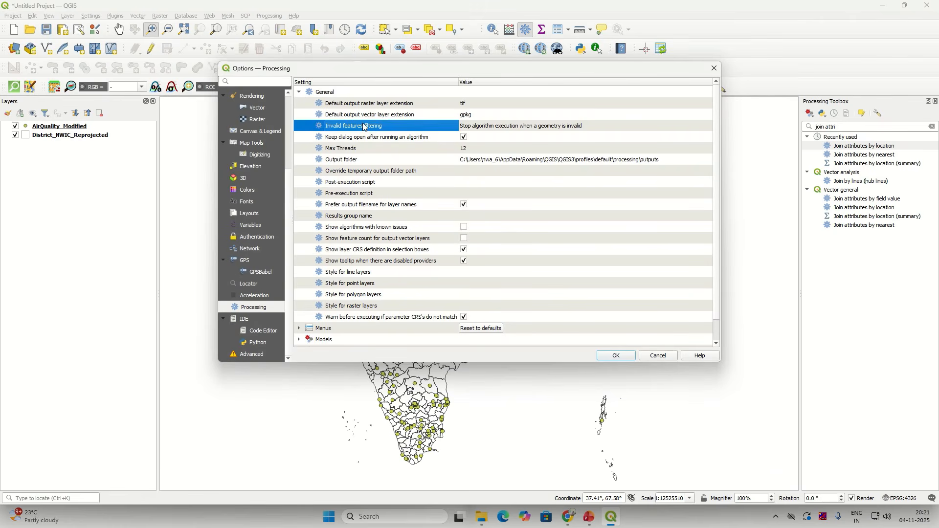
pyautogui.click(478, 118)
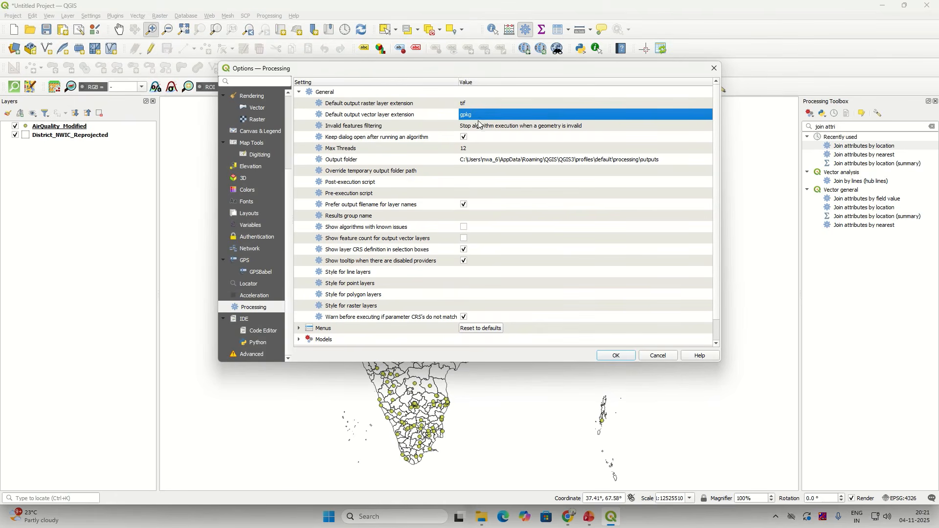
pyautogui.click(479, 127)
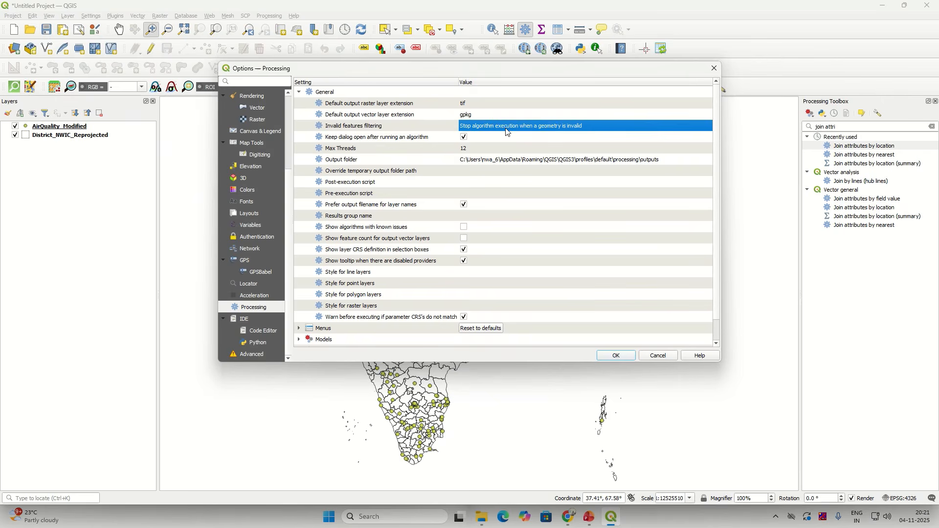
# Step: Set Invalid features filtering to 'Do not filter (better performance)' and apply the options
pyautogui.click(591, 130)
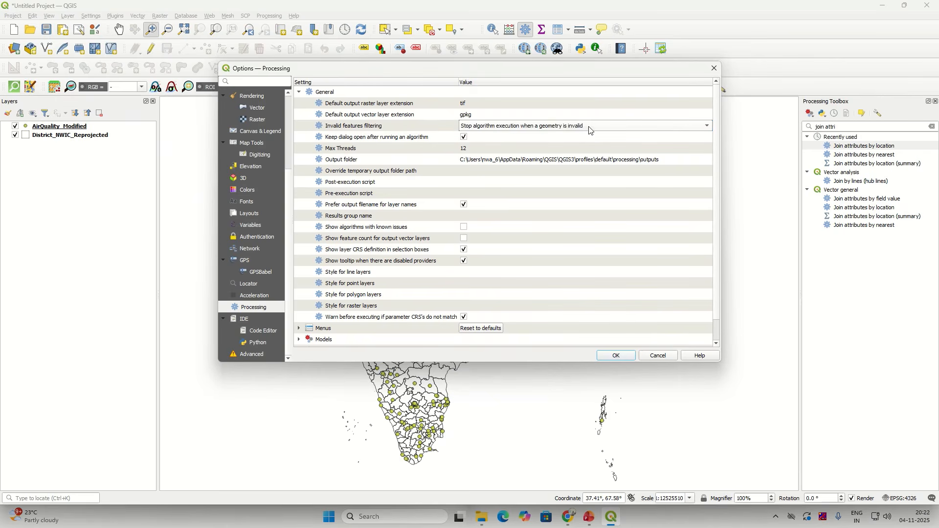
pyautogui.click(709, 128)
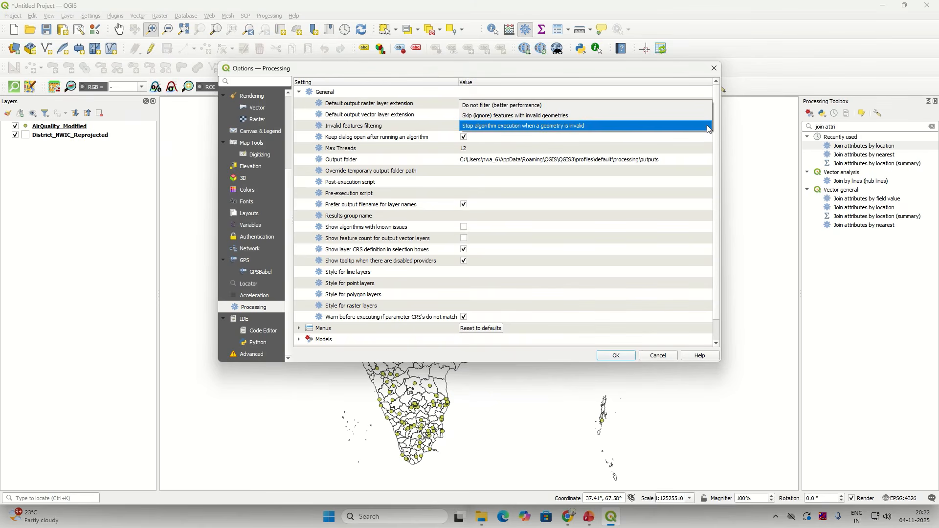
pyautogui.click(552, 119)
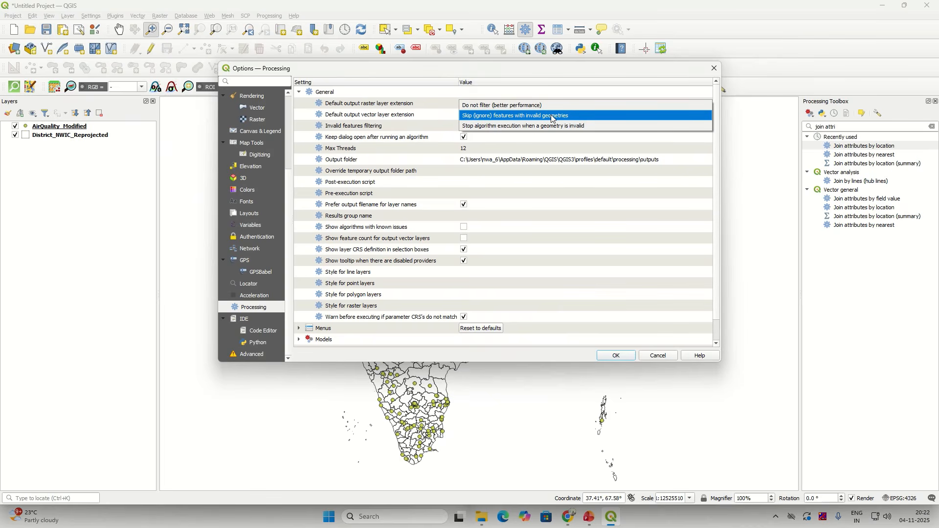
pyautogui.click(552, 119)
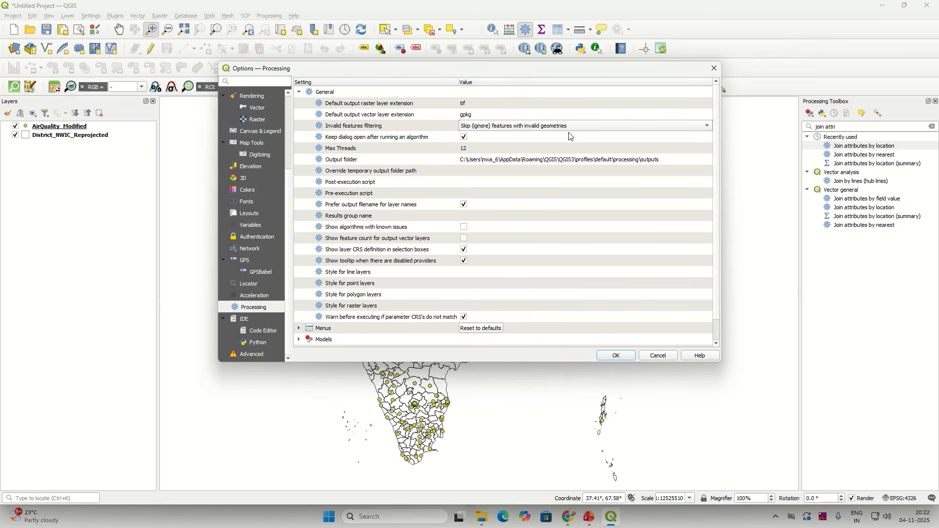
pyautogui.click(649, 126)
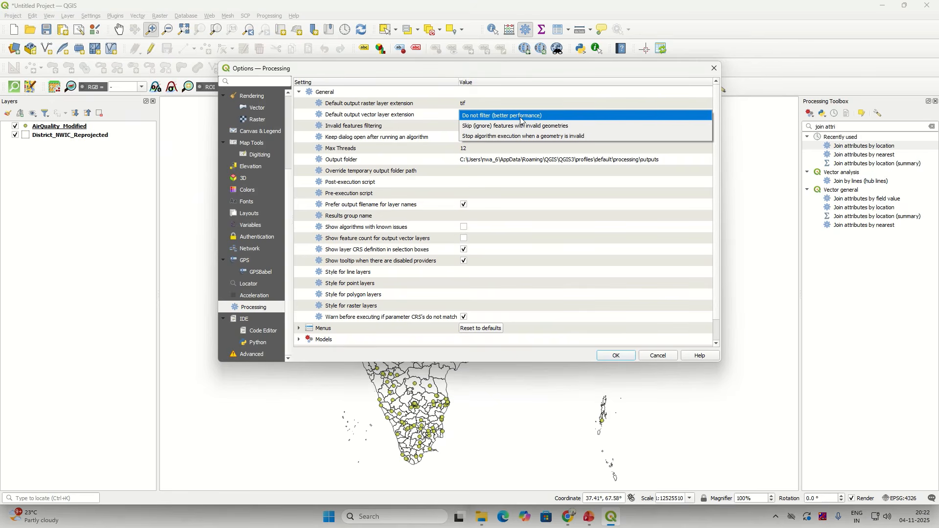
pyautogui.click(522, 116)
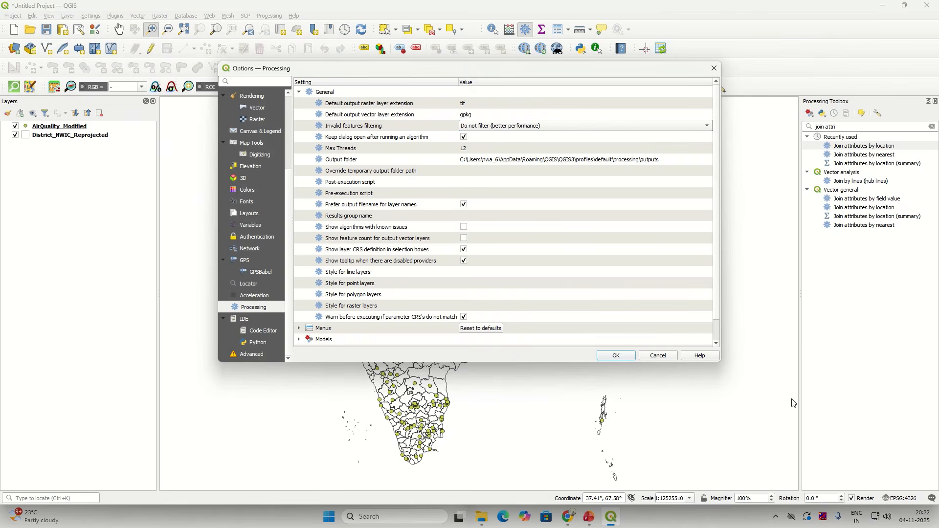
pyautogui.click(617, 357)
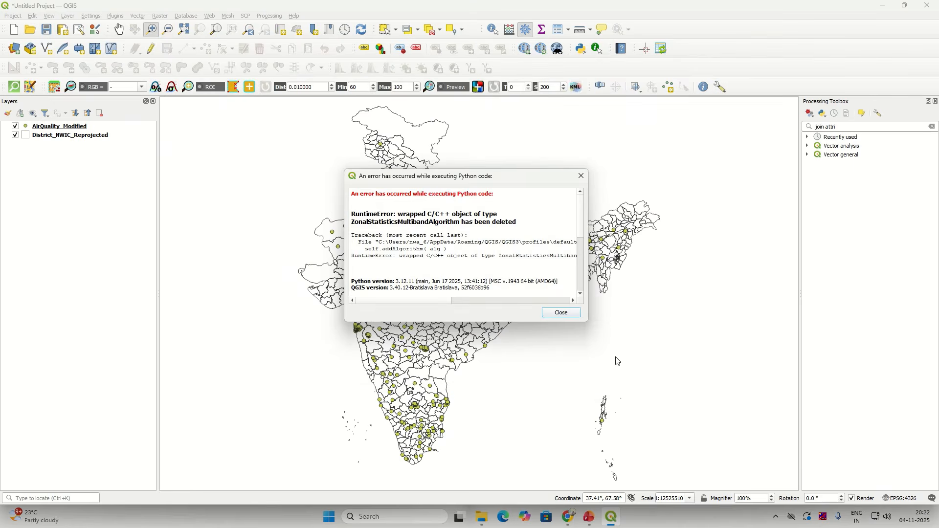
pyautogui.click(550, 315)
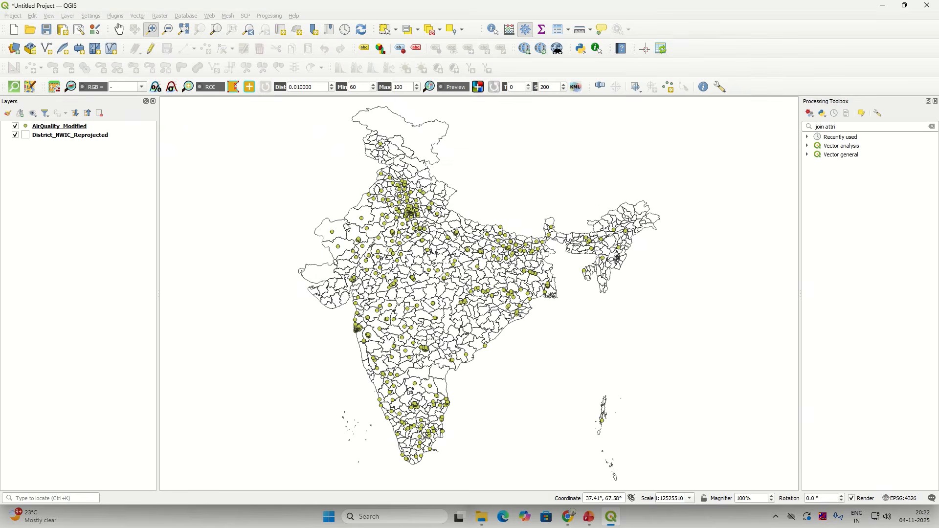
pyautogui.click(91, 15)
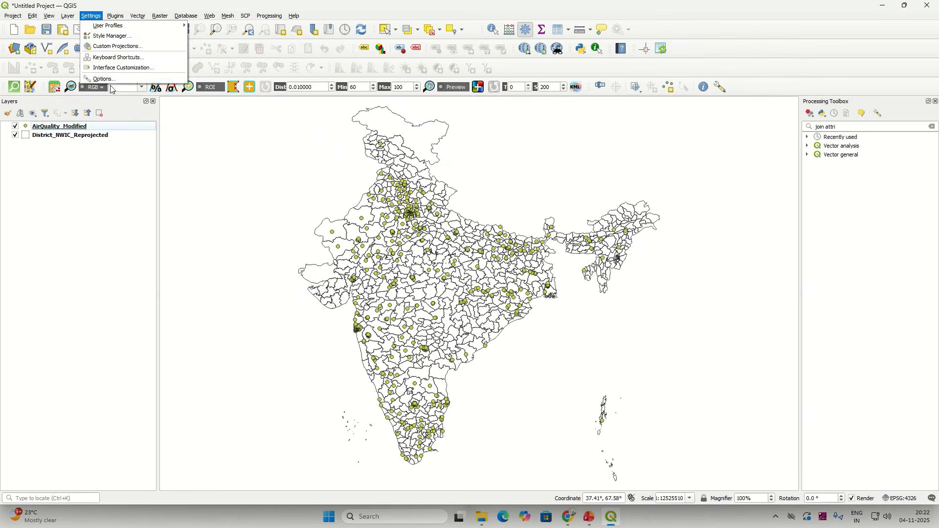
pyautogui.press('Escape')
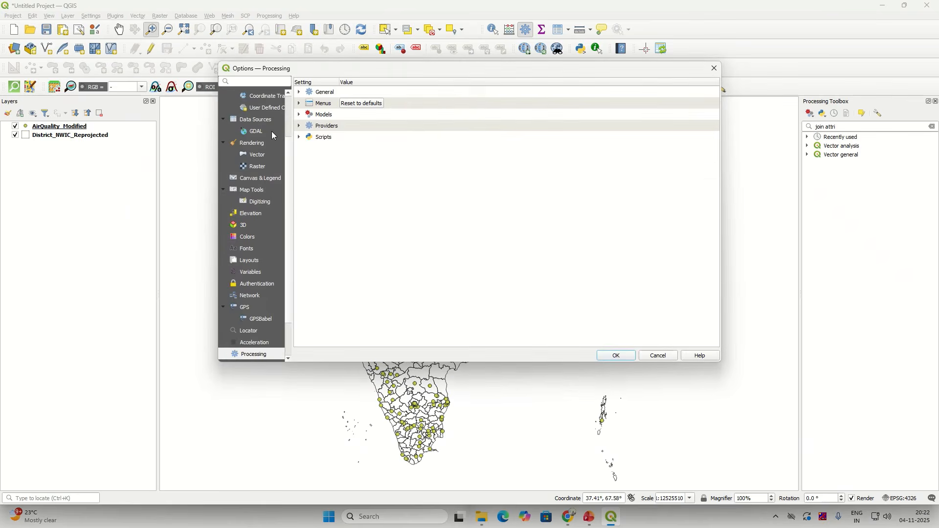
pyautogui.click(298, 93)
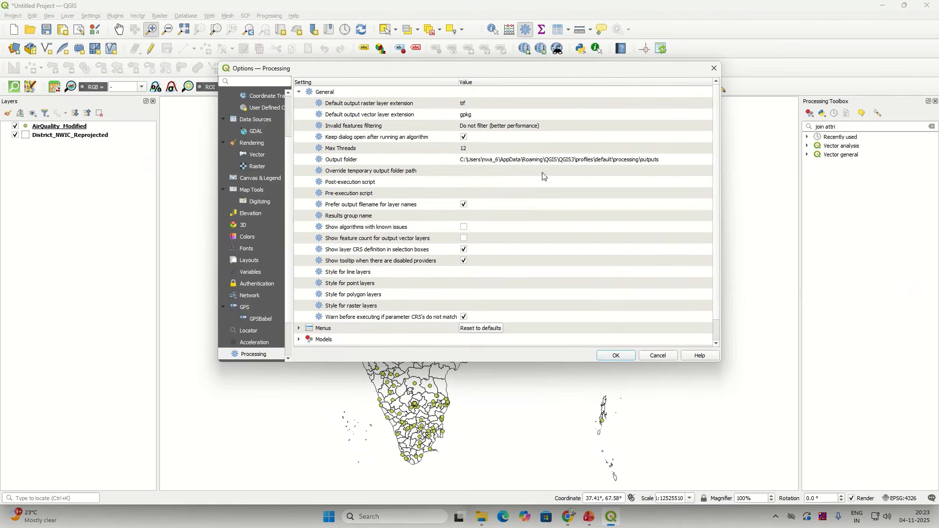
pyautogui.click(615, 357)
pyautogui.click(558, 313)
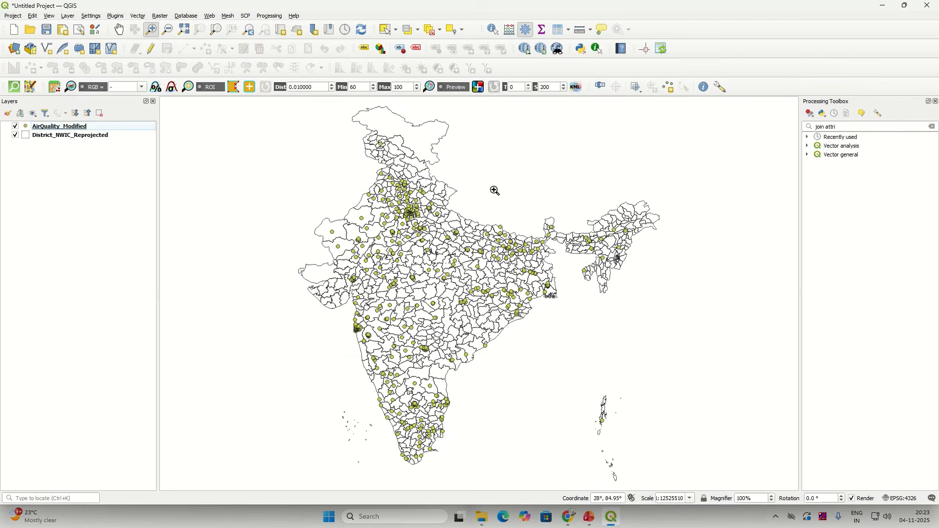
# Step: Run Join attributes by location against District_NWIC_Reprojected, adding only the District field
pyautogui.click(831, 127)
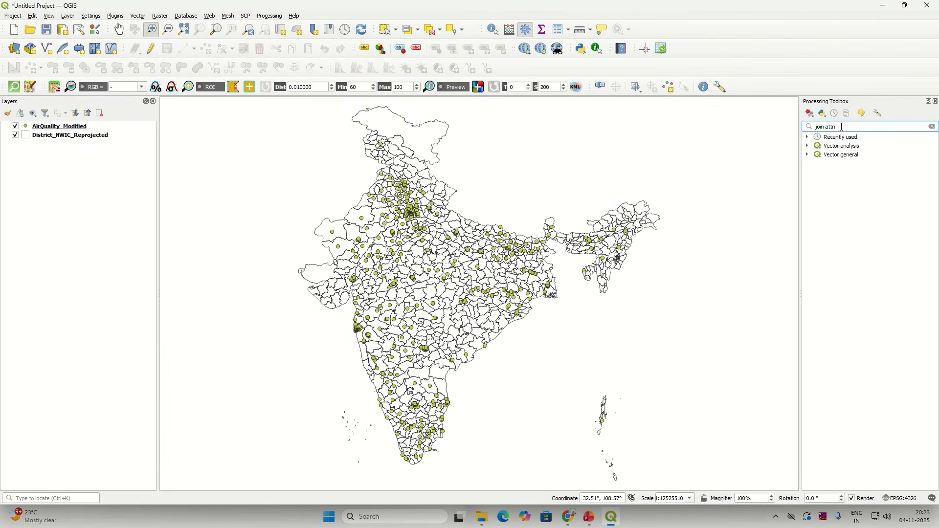
pyautogui.write('bute')
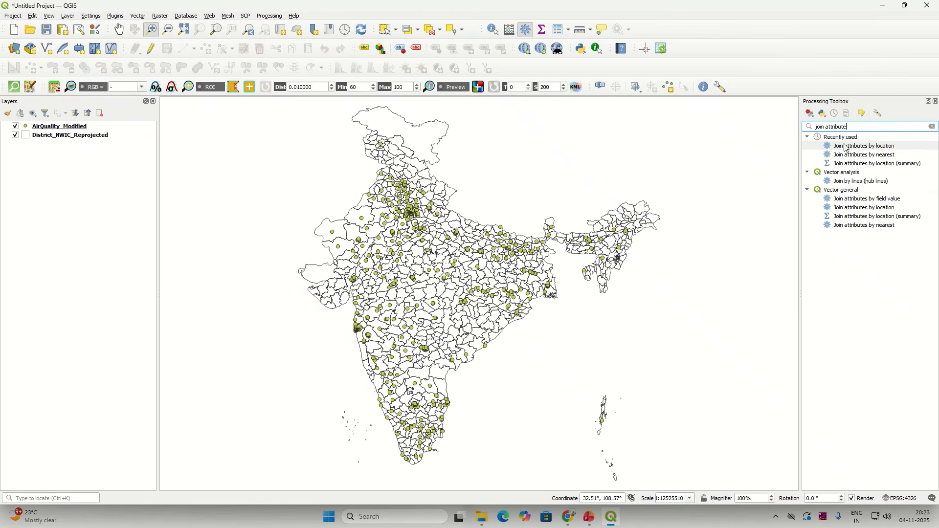
pyautogui.doubleClick(845, 146)
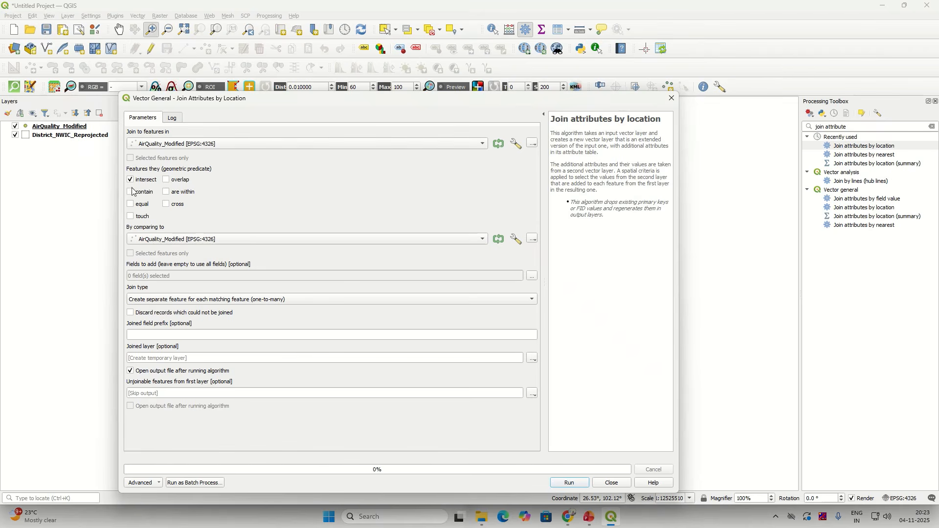
pyautogui.click(164, 240)
pyautogui.click(164, 249)
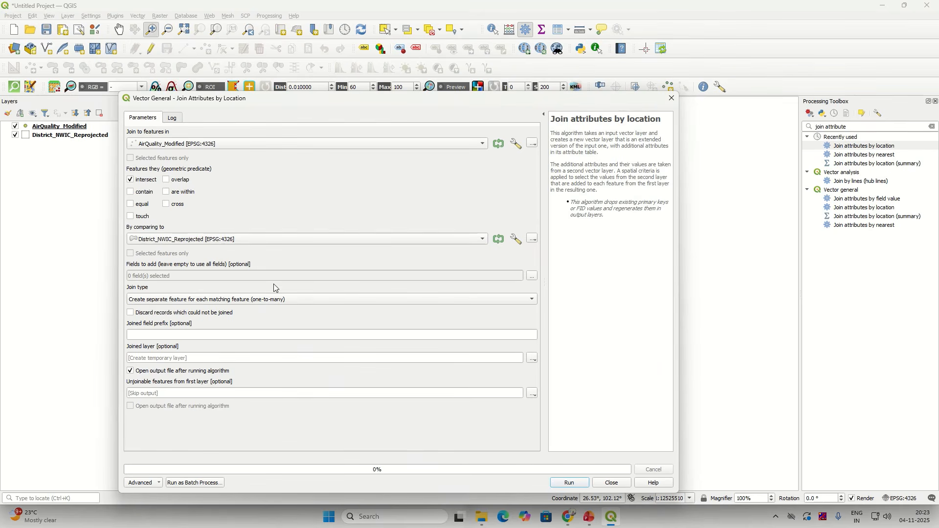
pyautogui.click(533, 276)
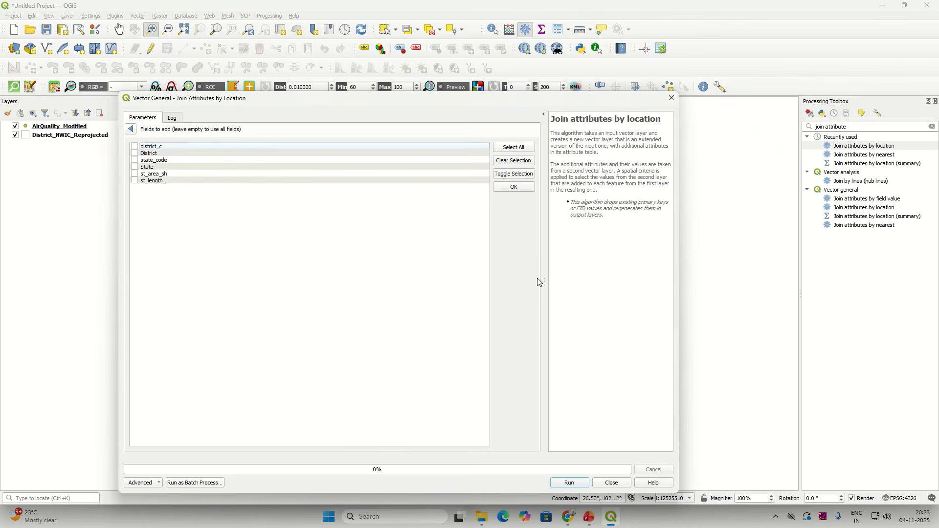
pyautogui.click(131, 129)
pyautogui.click(562, 485)
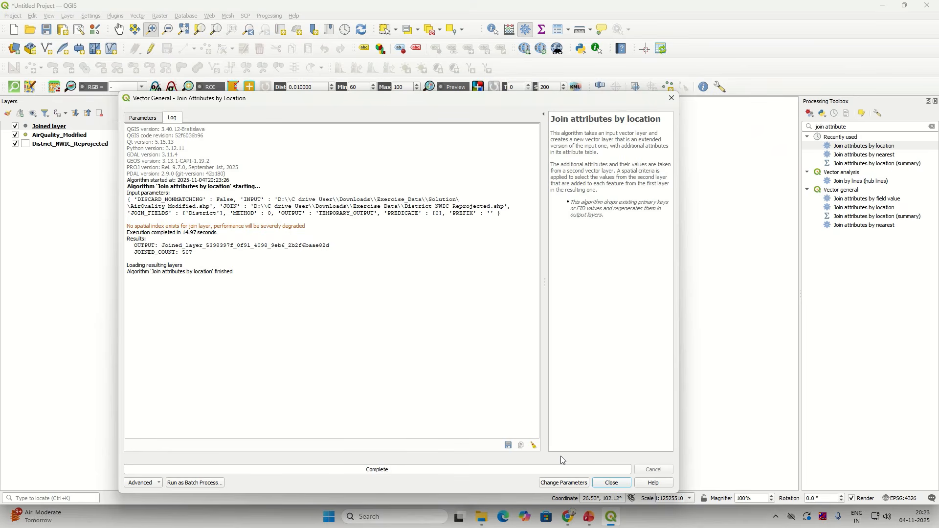
# Step: Check the log showing all 507 stations joined, then close the join tool
pyautogui.moveTo(128, 259); pyautogui.dragTo(193, 254)
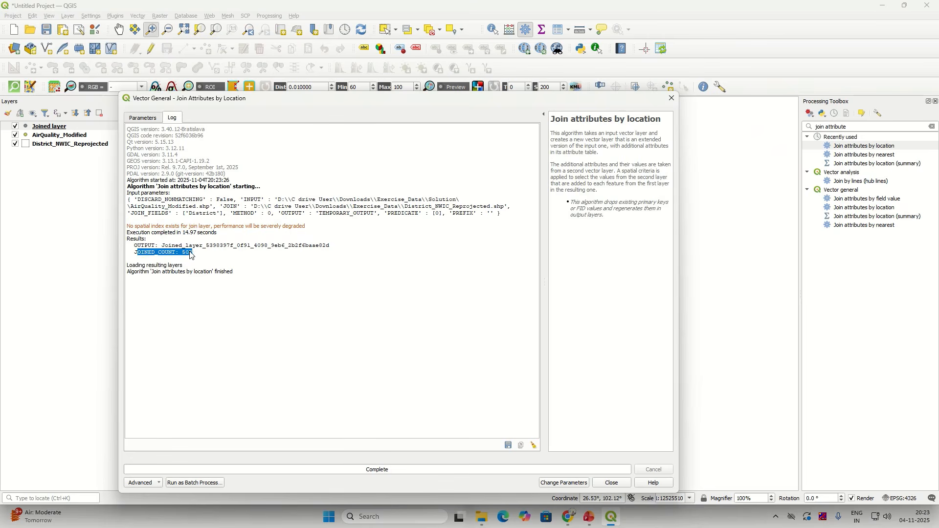
pyautogui.doubleClick(190, 253)
pyautogui.click(618, 486)
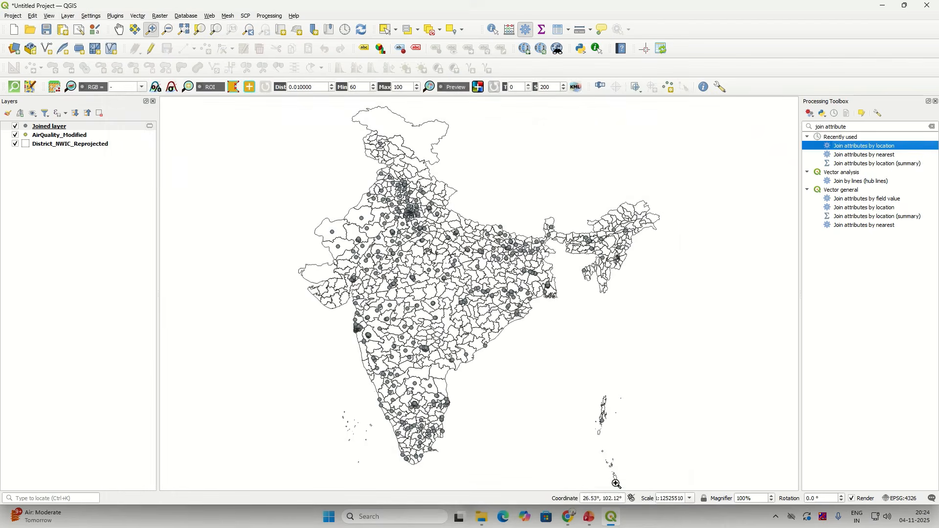
pyautogui.rightClick(64, 126)
pyautogui.click(100, 236)
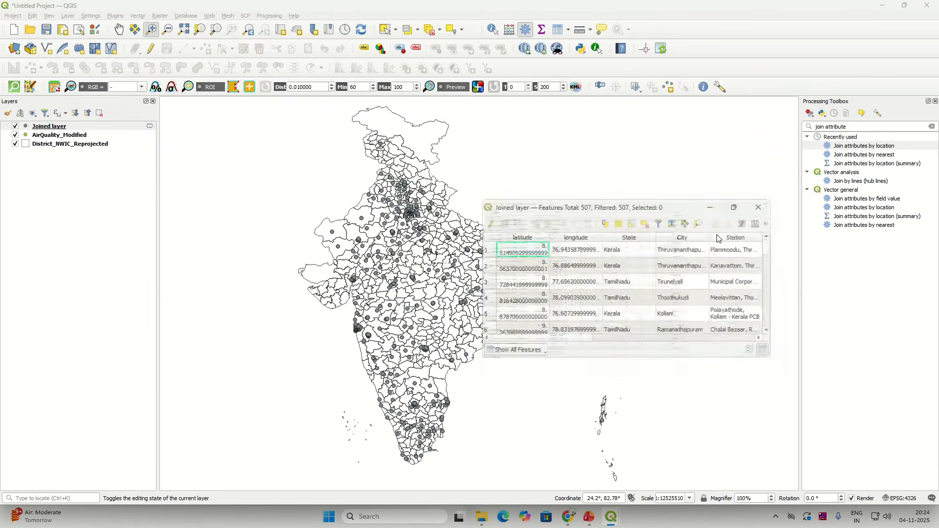
pyautogui.click(731, 215)
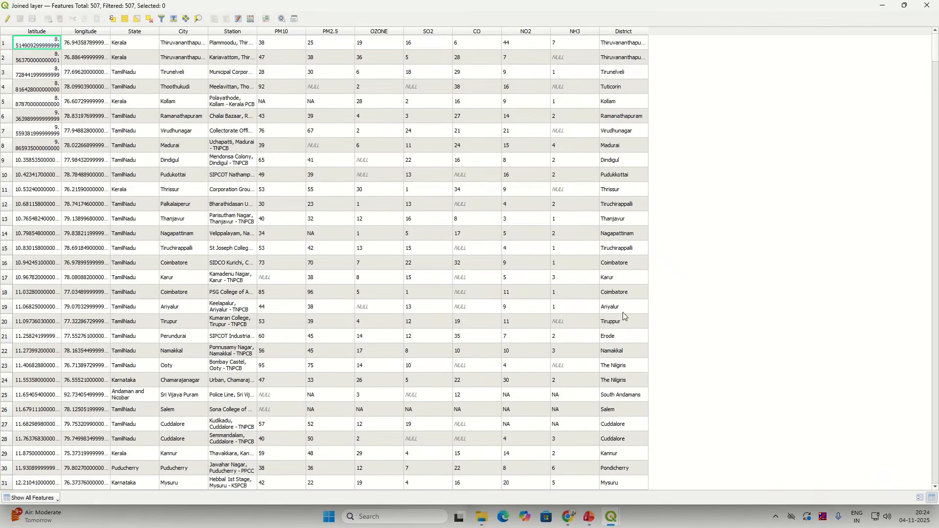
pyautogui.moveTo(935, 59)
pyautogui.mouseDown()
pyautogui.moveTo(936, 472)
pyautogui.moveTo(936, 47)
pyautogui.mouseUp()
pyautogui.click(928, 6)
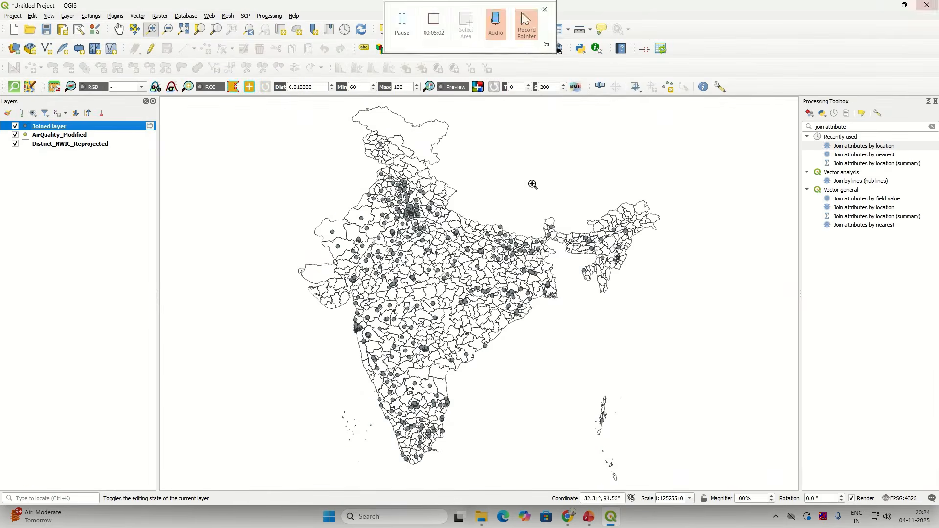
# Step: Start exporting the Joined layer with Save Features As, briefly browsing the Solution folder
pyautogui.rightClick(82, 129)
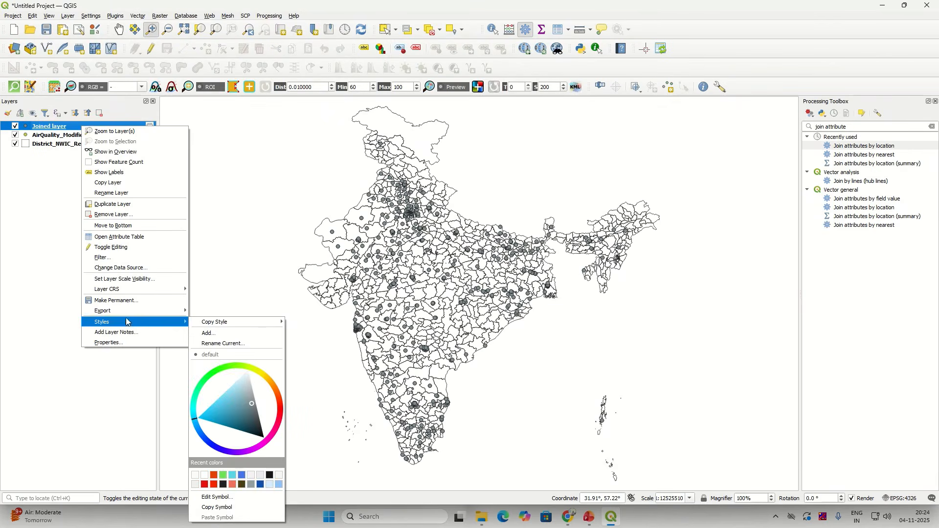
pyautogui.moveTo(126, 316)
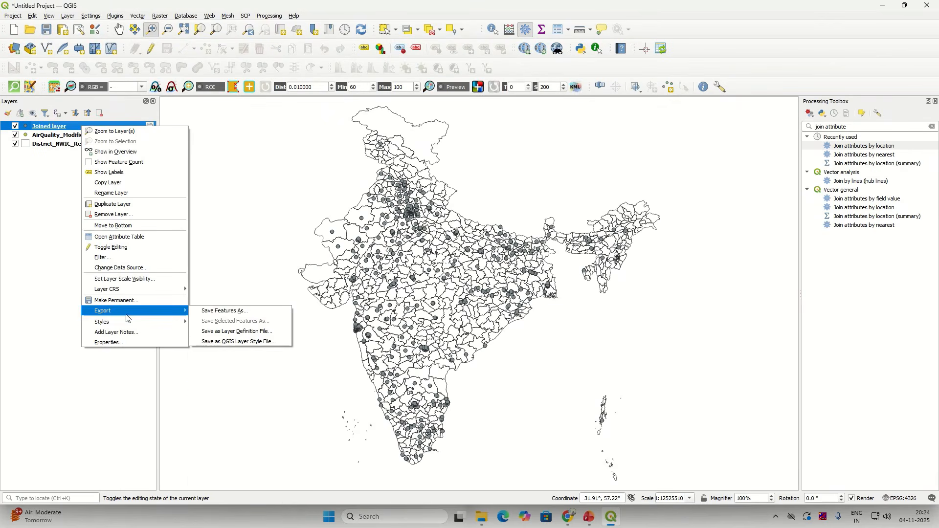
pyautogui.click(260, 315)
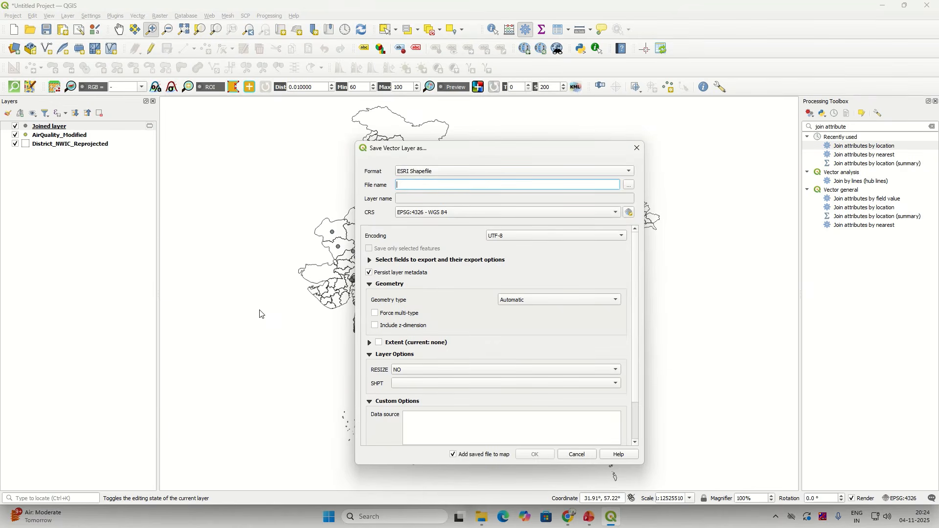
pyautogui.click(629, 185)
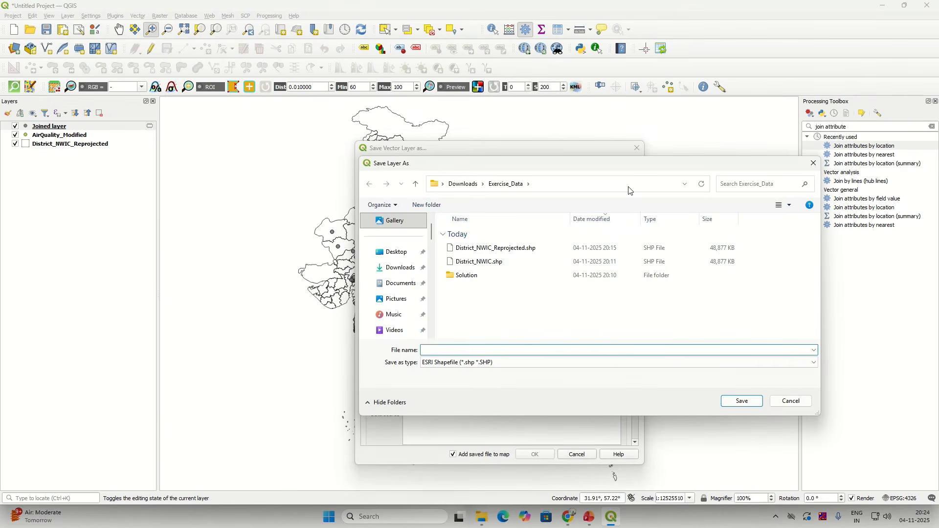
pyautogui.click(471, 280)
pyautogui.doubleClick(471, 280)
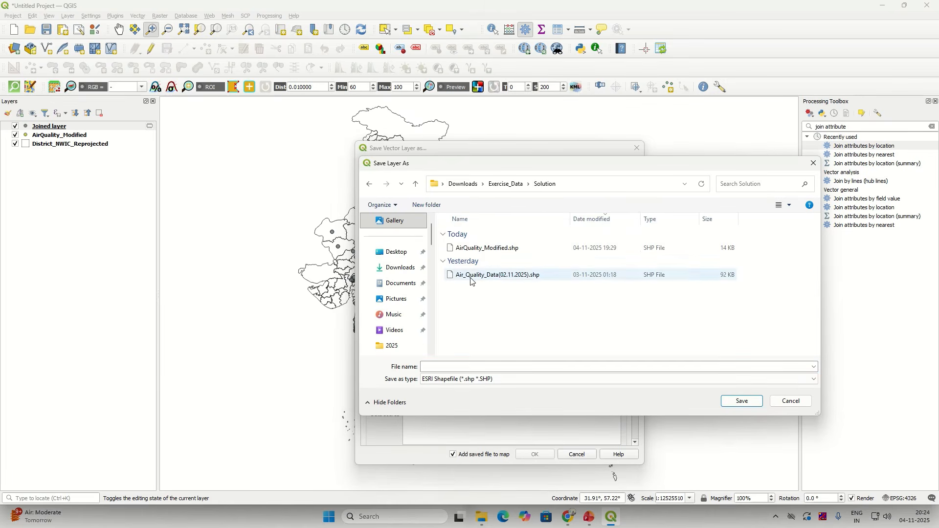
pyautogui.click(816, 164)
# Step: Save it as GeoPackage layer 'All_Pollutants' in Air_Quality_Data_02.11.2025.gpkg and add it to the map
pyautogui.click(495, 172)
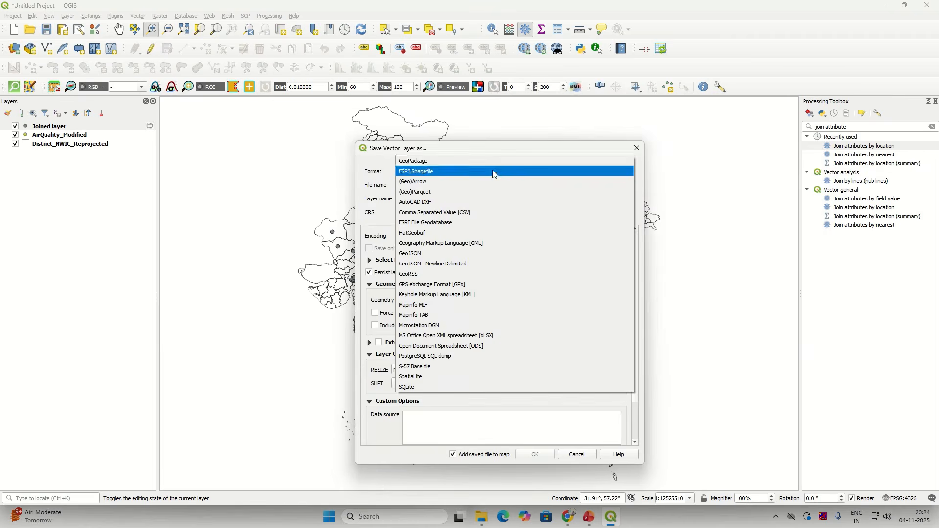
pyautogui.click(466, 161)
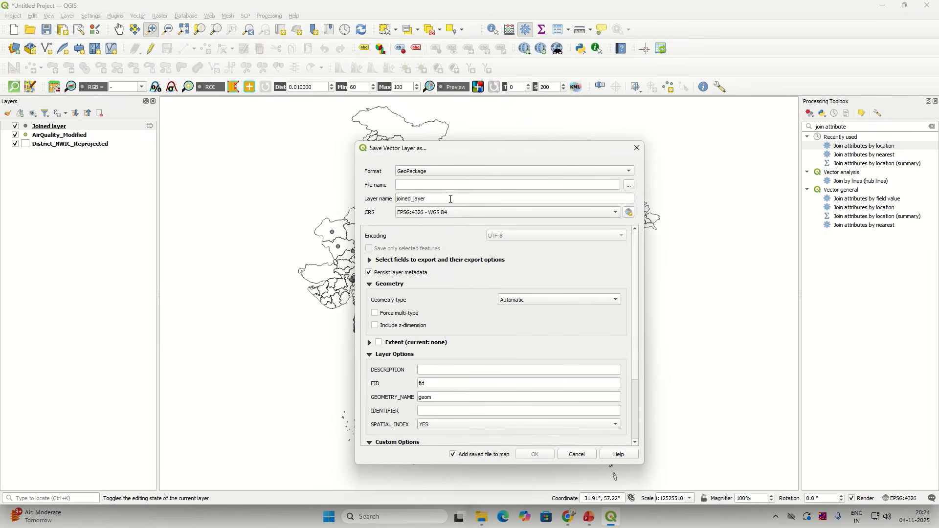
pyautogui.click(629, 186)
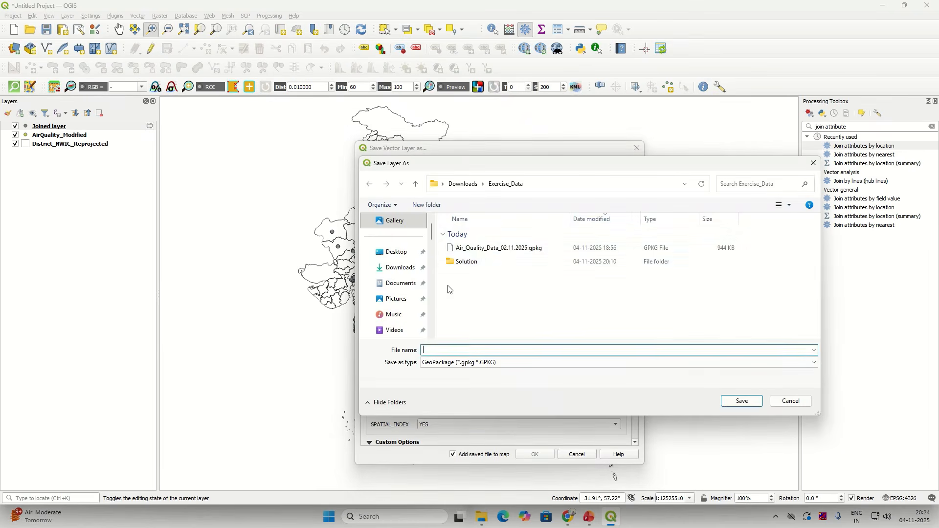
pyautogui.click(482, 248)
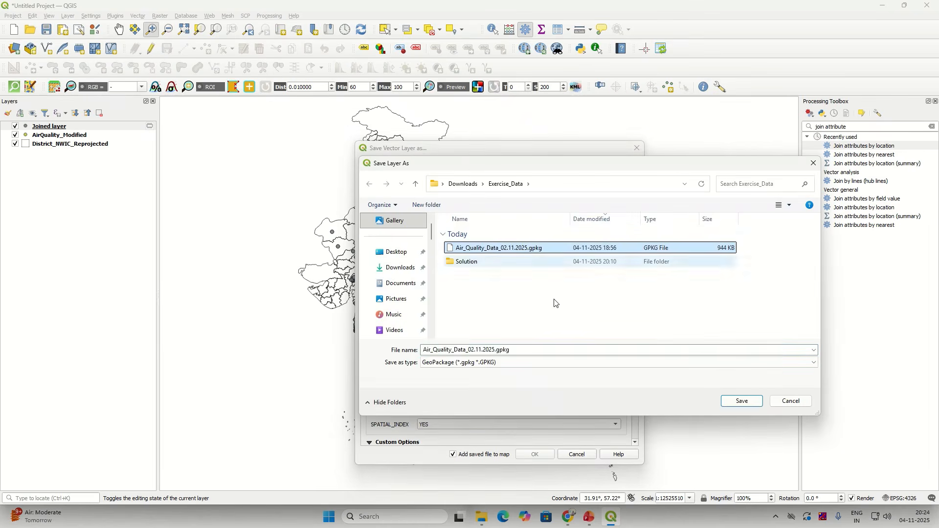
pyautogui.click(742, 402)
pyautogui.click(435, 198)
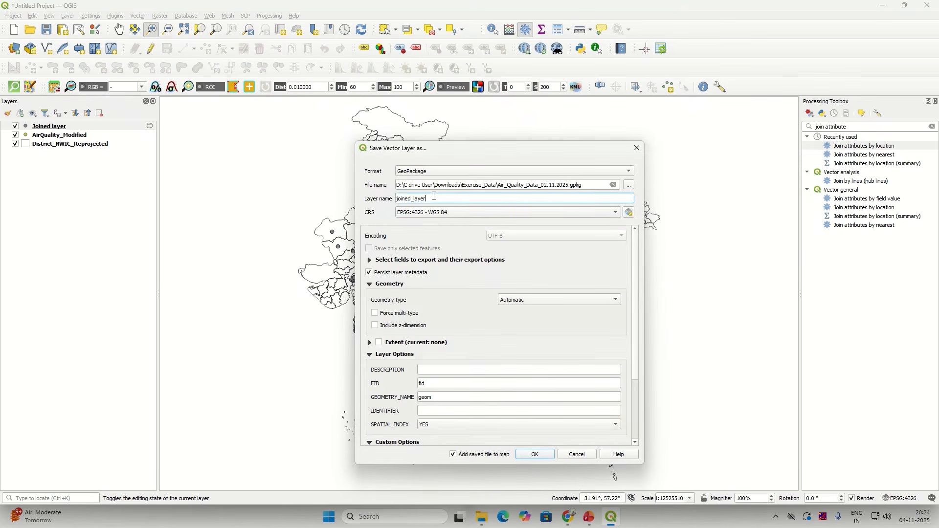
pyautogui.moveTo(435, 198); pyautogui.dragTo(395, 200)
pyautogui.write('All_Pollutants')
pyautogui.click(547, 458)
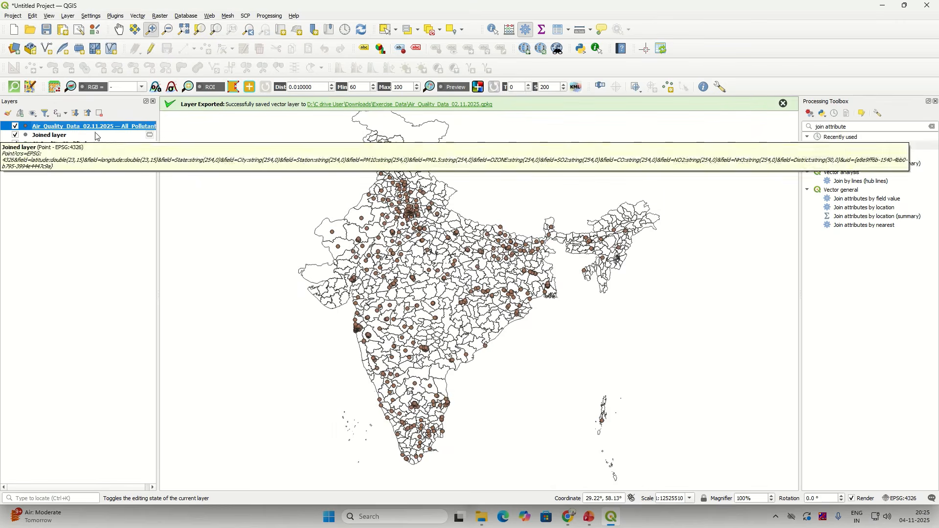
pyautogui.rightClick(102, 127)
pyautogui.click(139, 234)
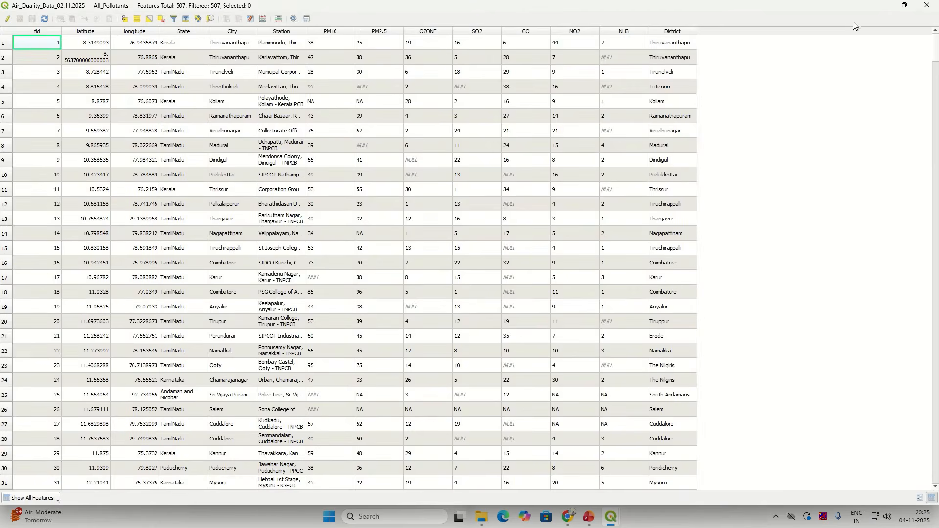
pyautogui.click(905, 5)
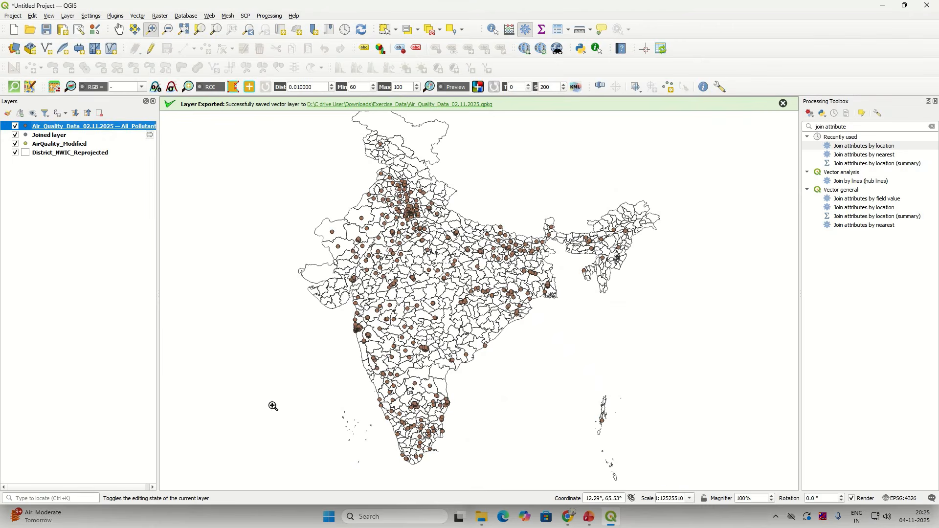